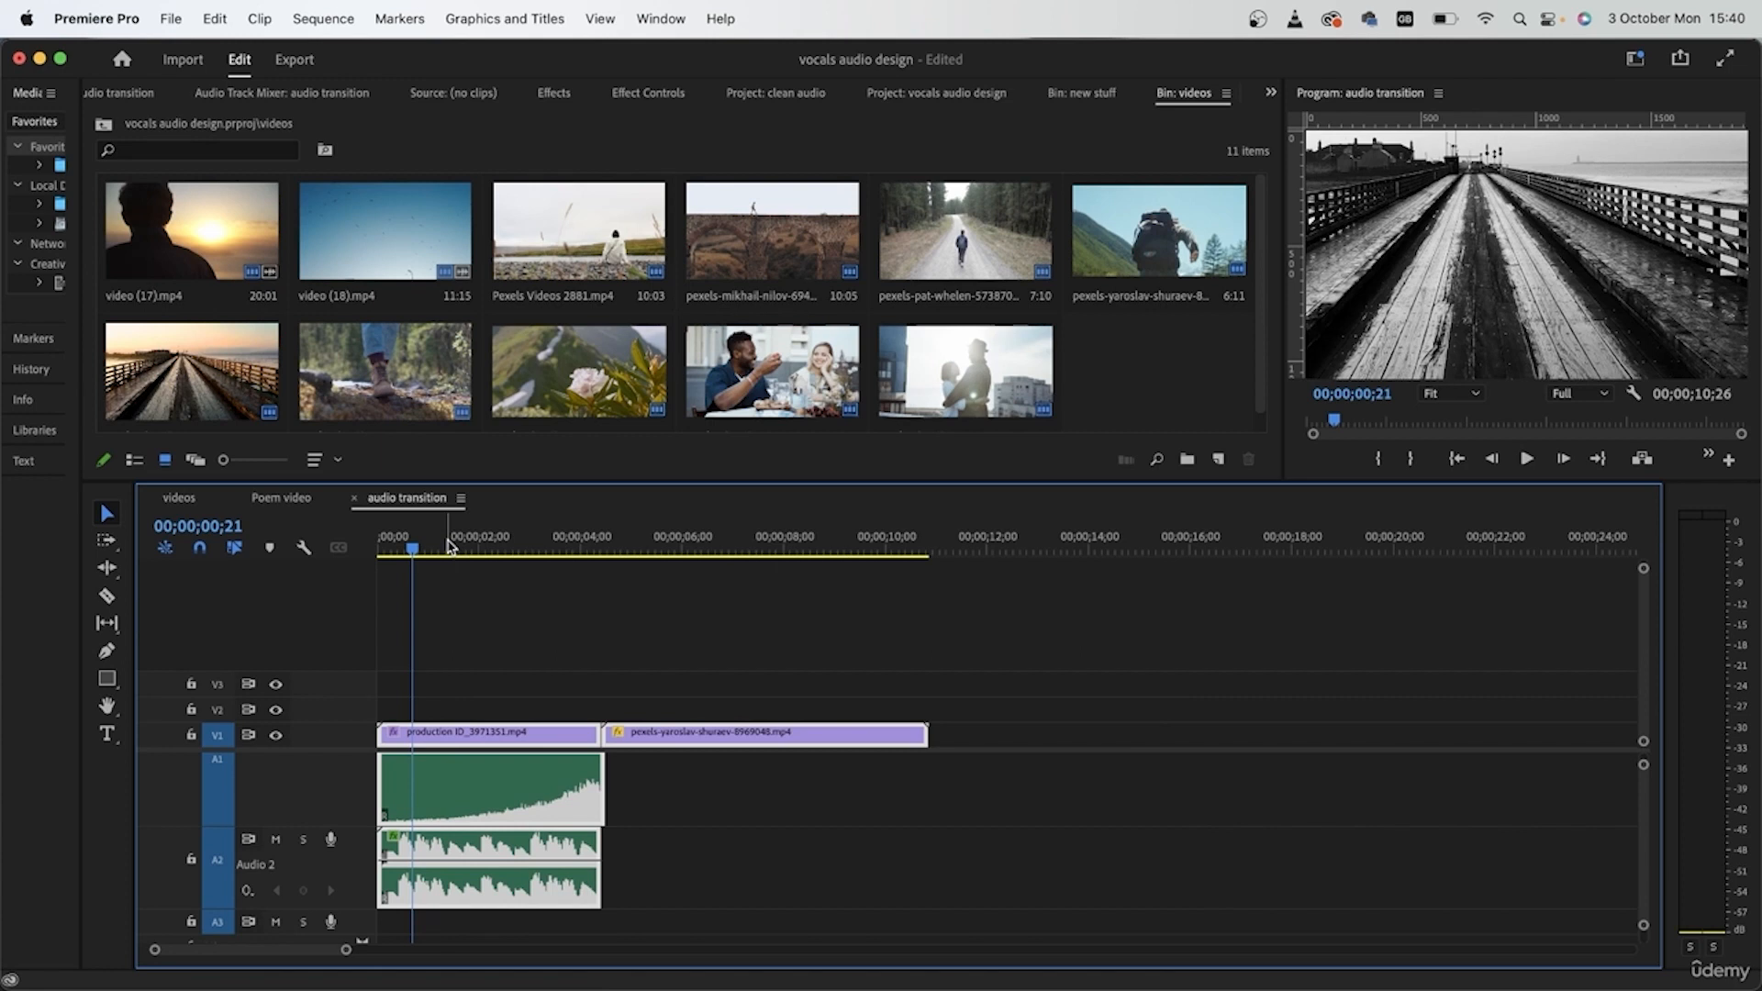
# - Delete all clips from the audio transition sequence and place the Group of Friends Toasting with Beer clip at its start on V1 and A1
pyautogui.click(580, 534)
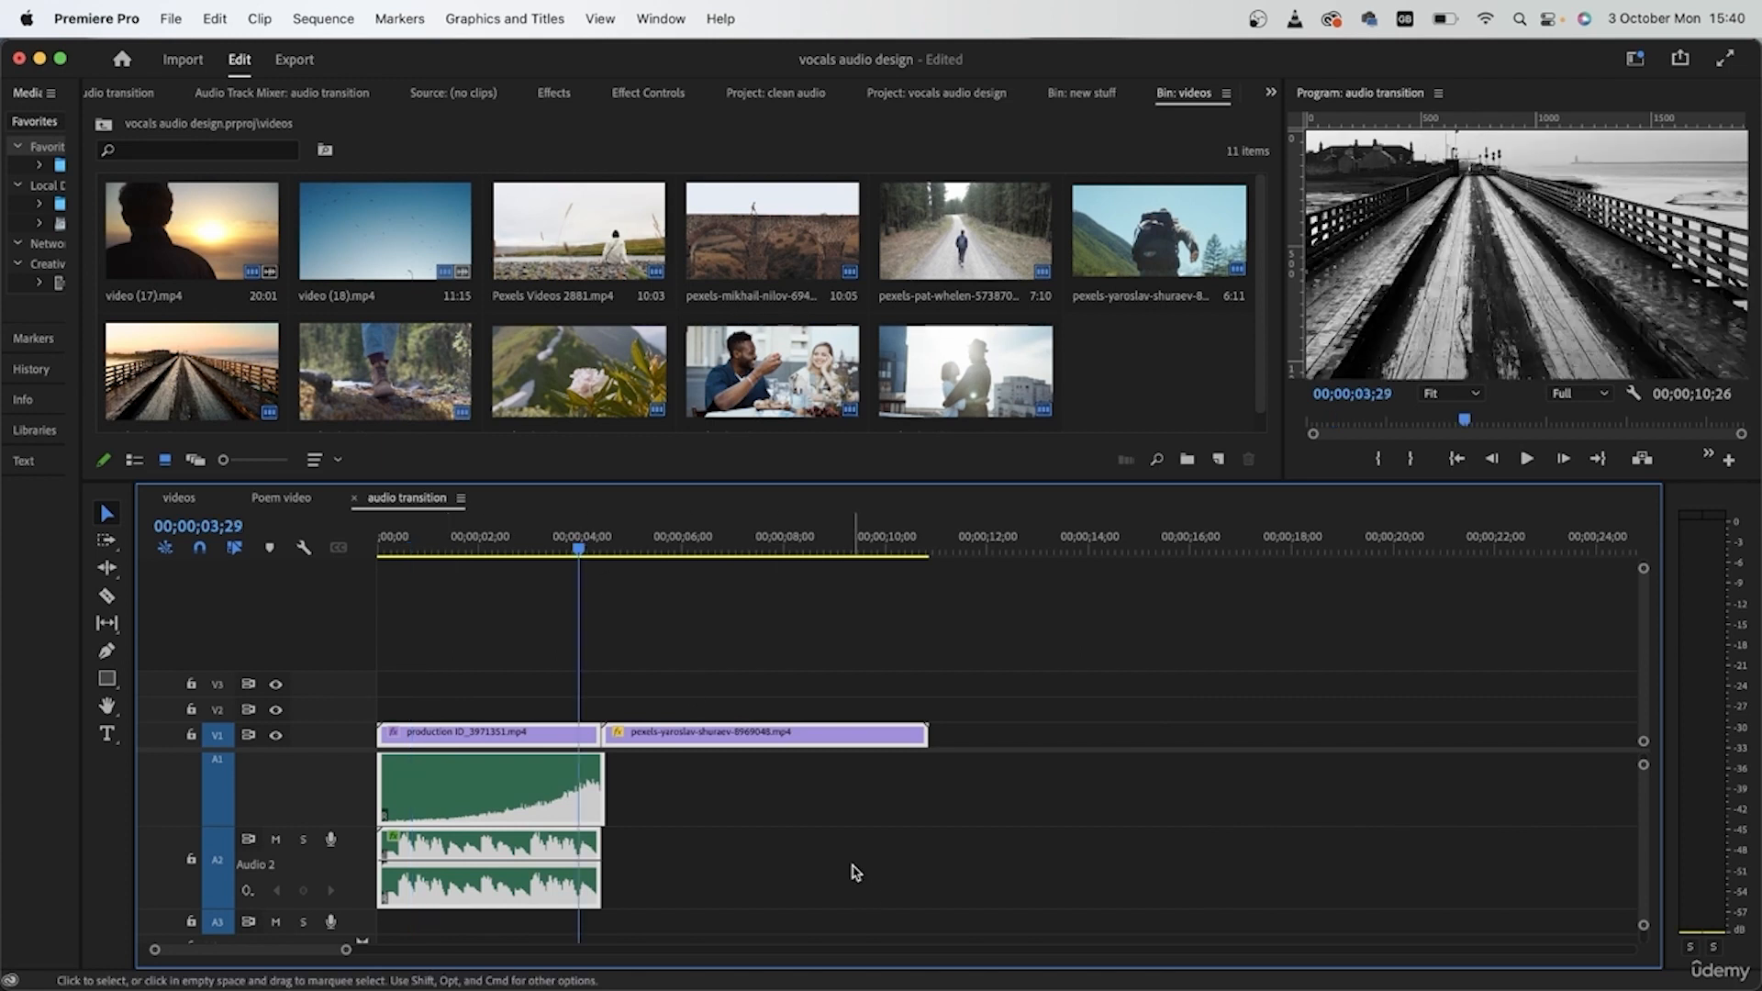
pyautogui.press('Delete')
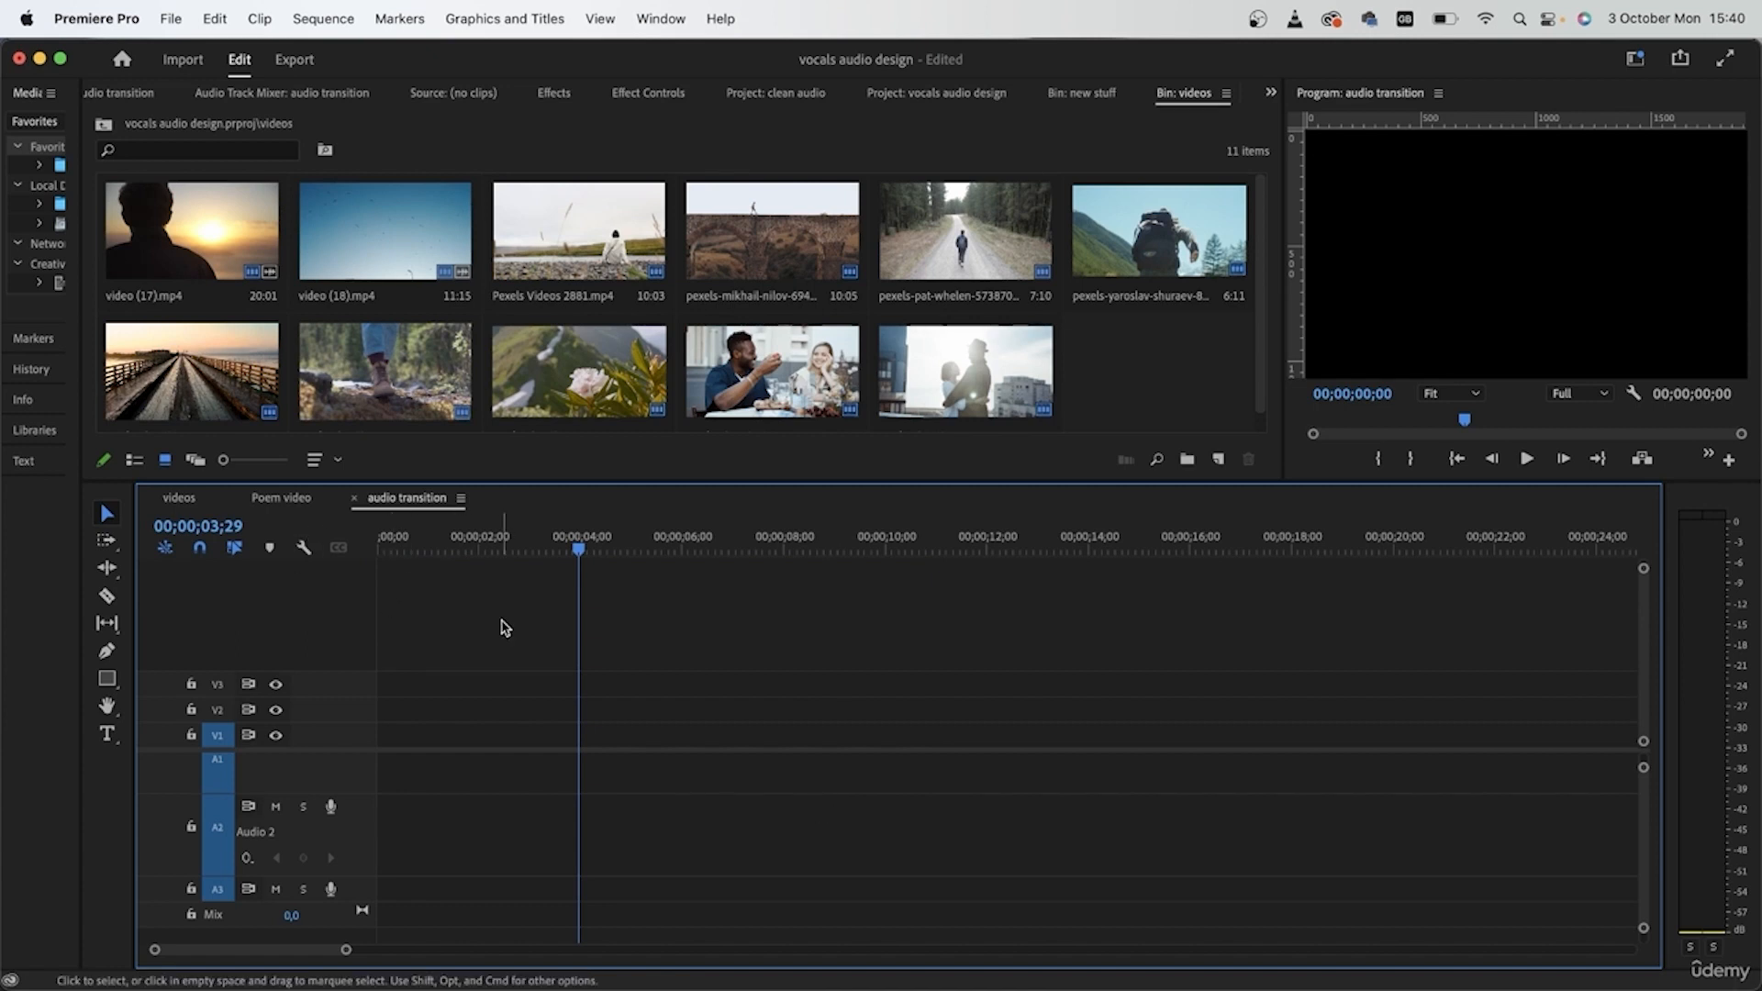
pyautogui.scroll(-1, 1203, 373)
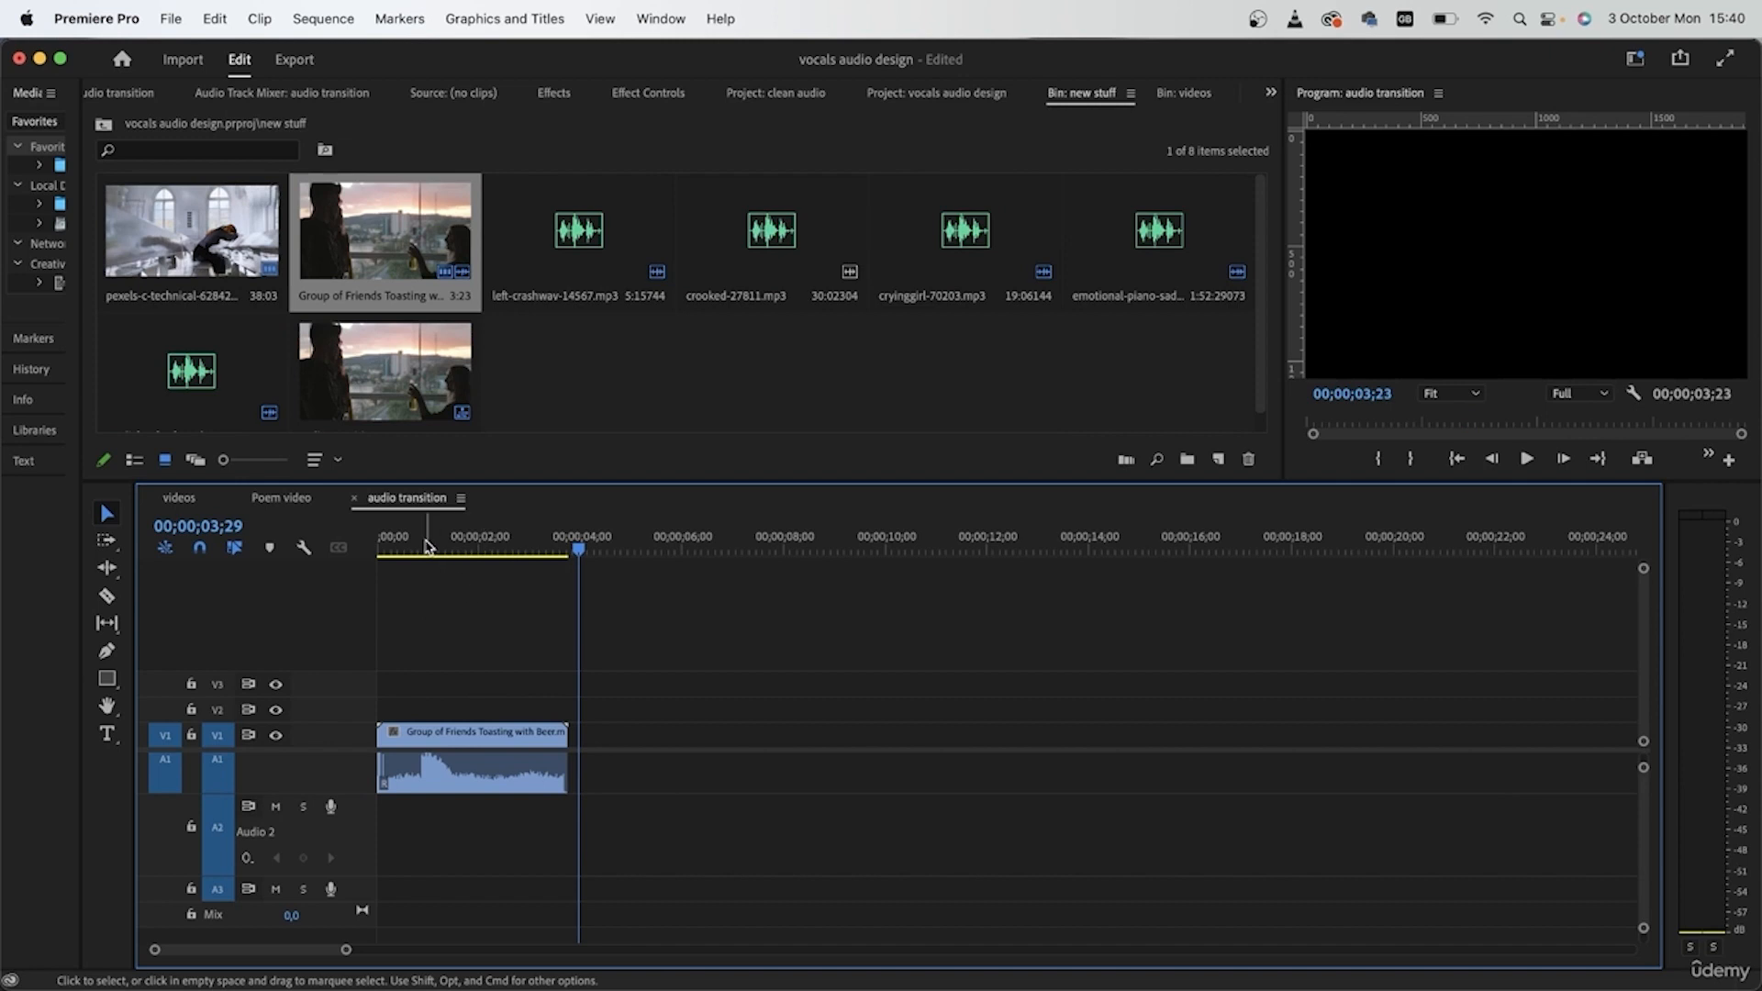
# - Play the toasting clip from the start of the sequence to review its picture and original sound
pyautogui.press('Home')
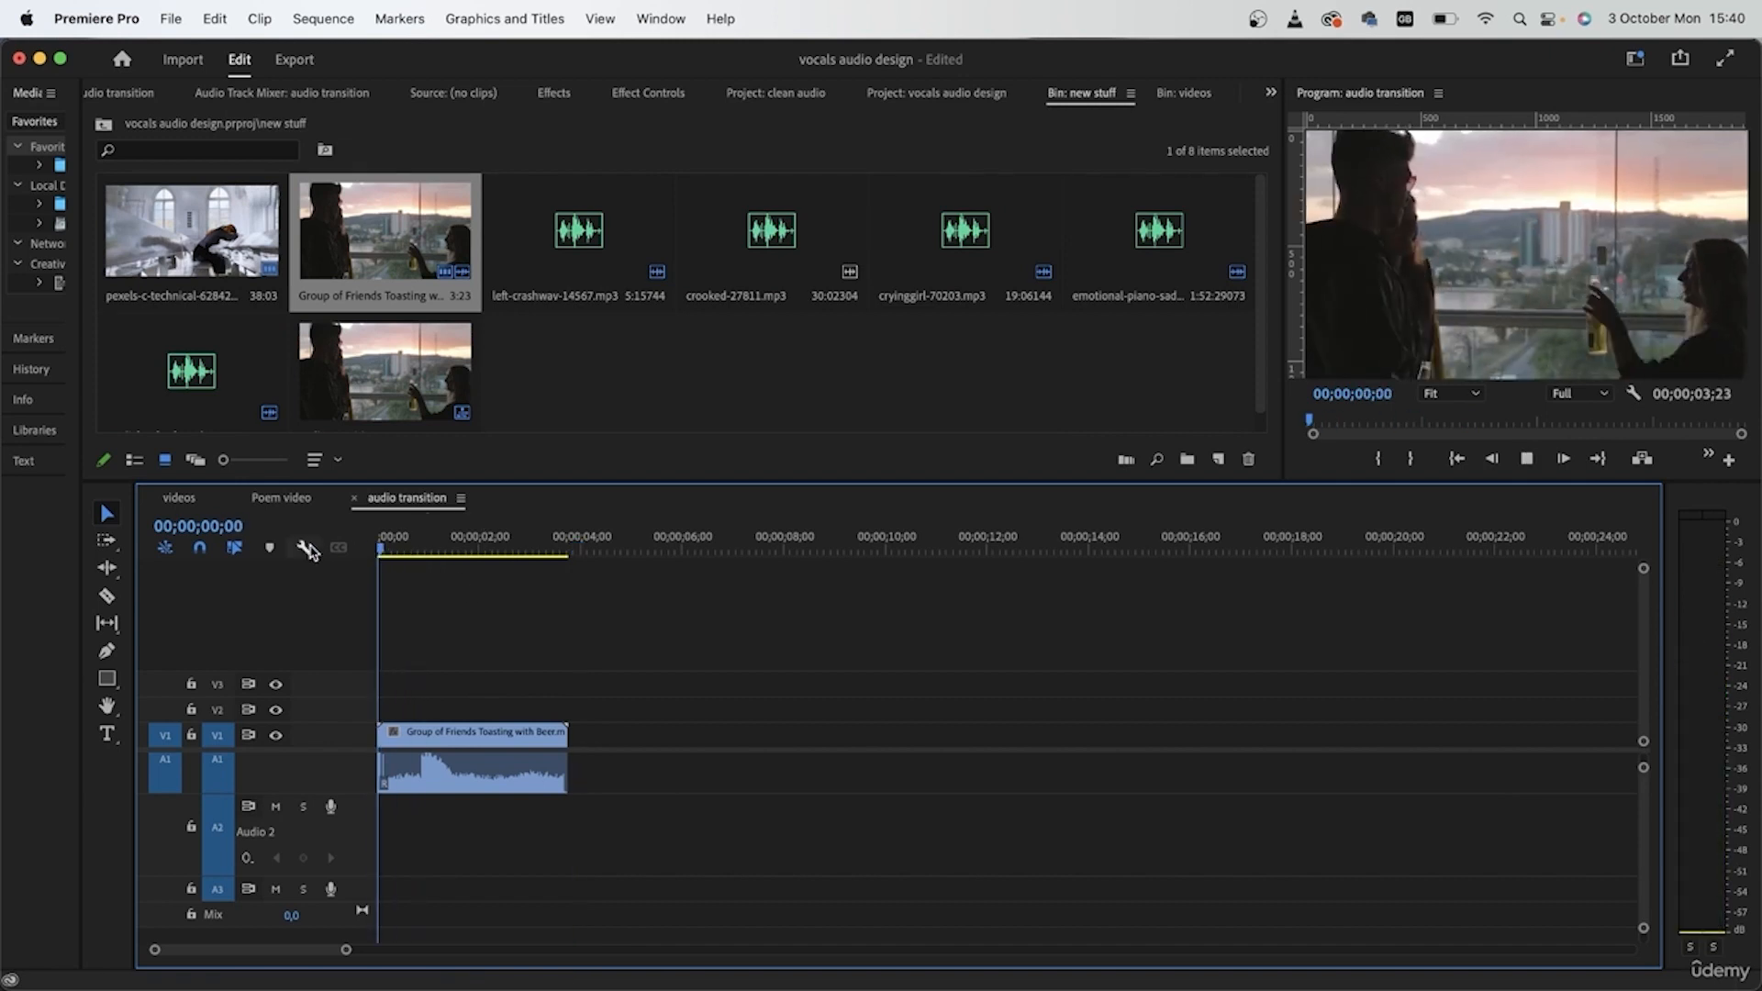
pyautogui.press('space')
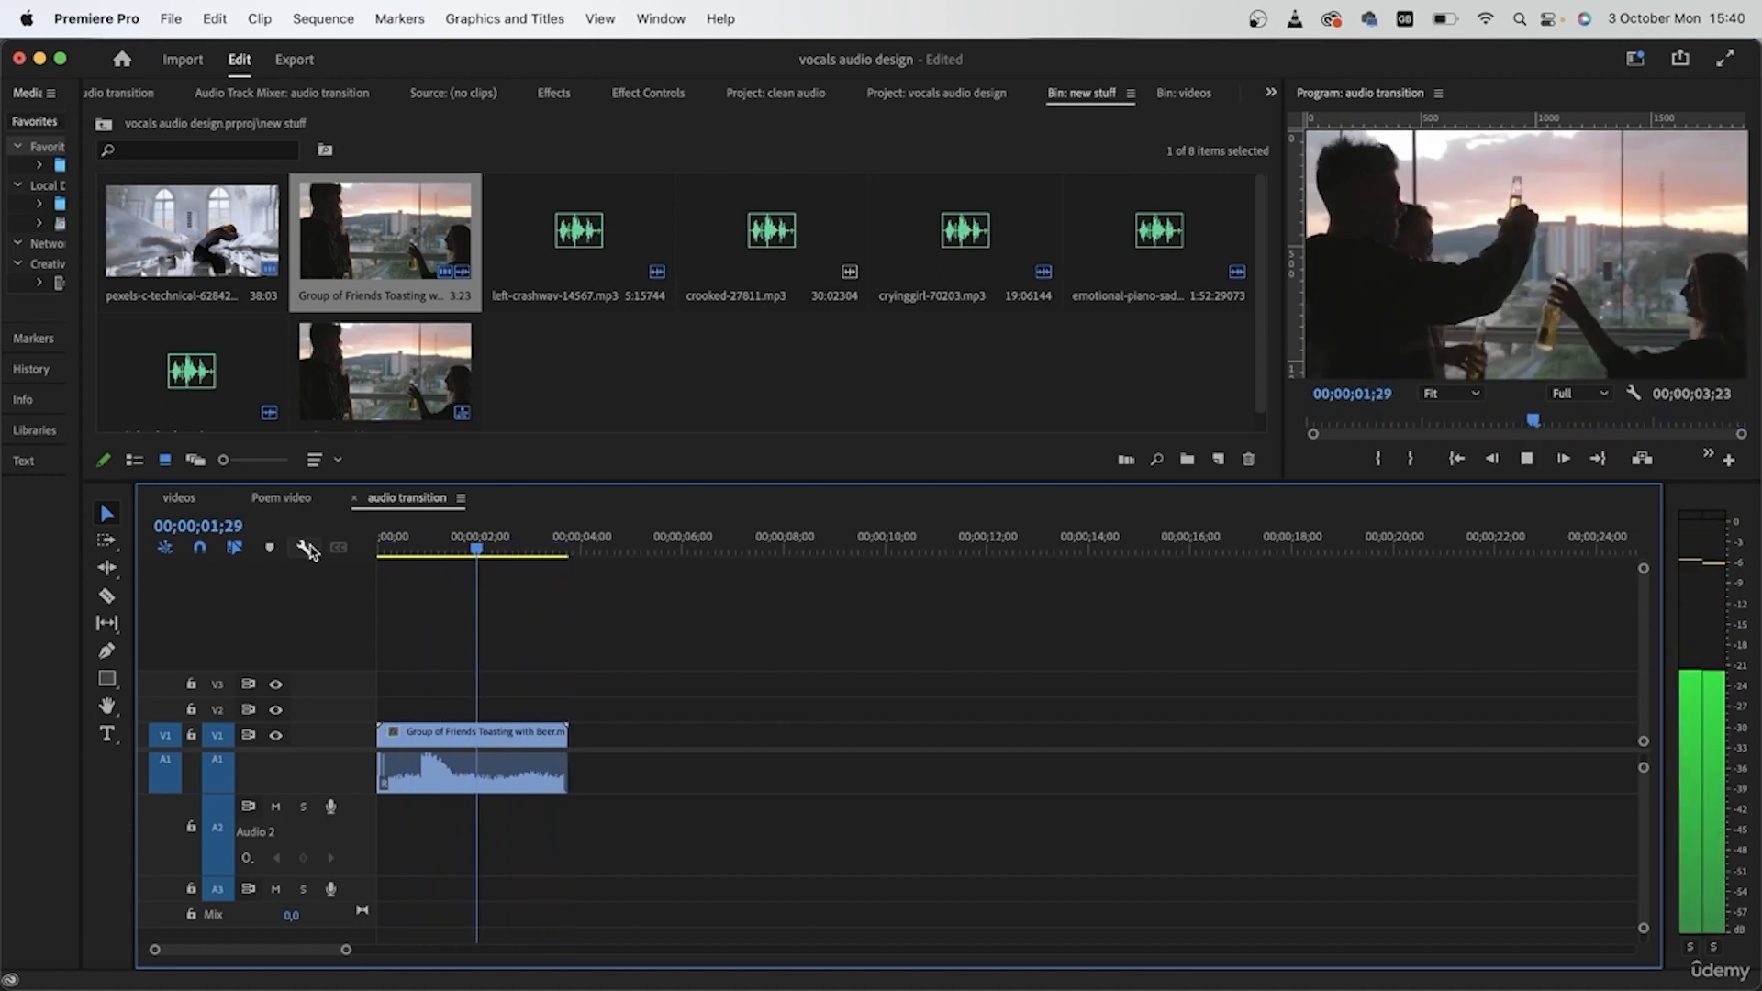
pyautogui.press('space')
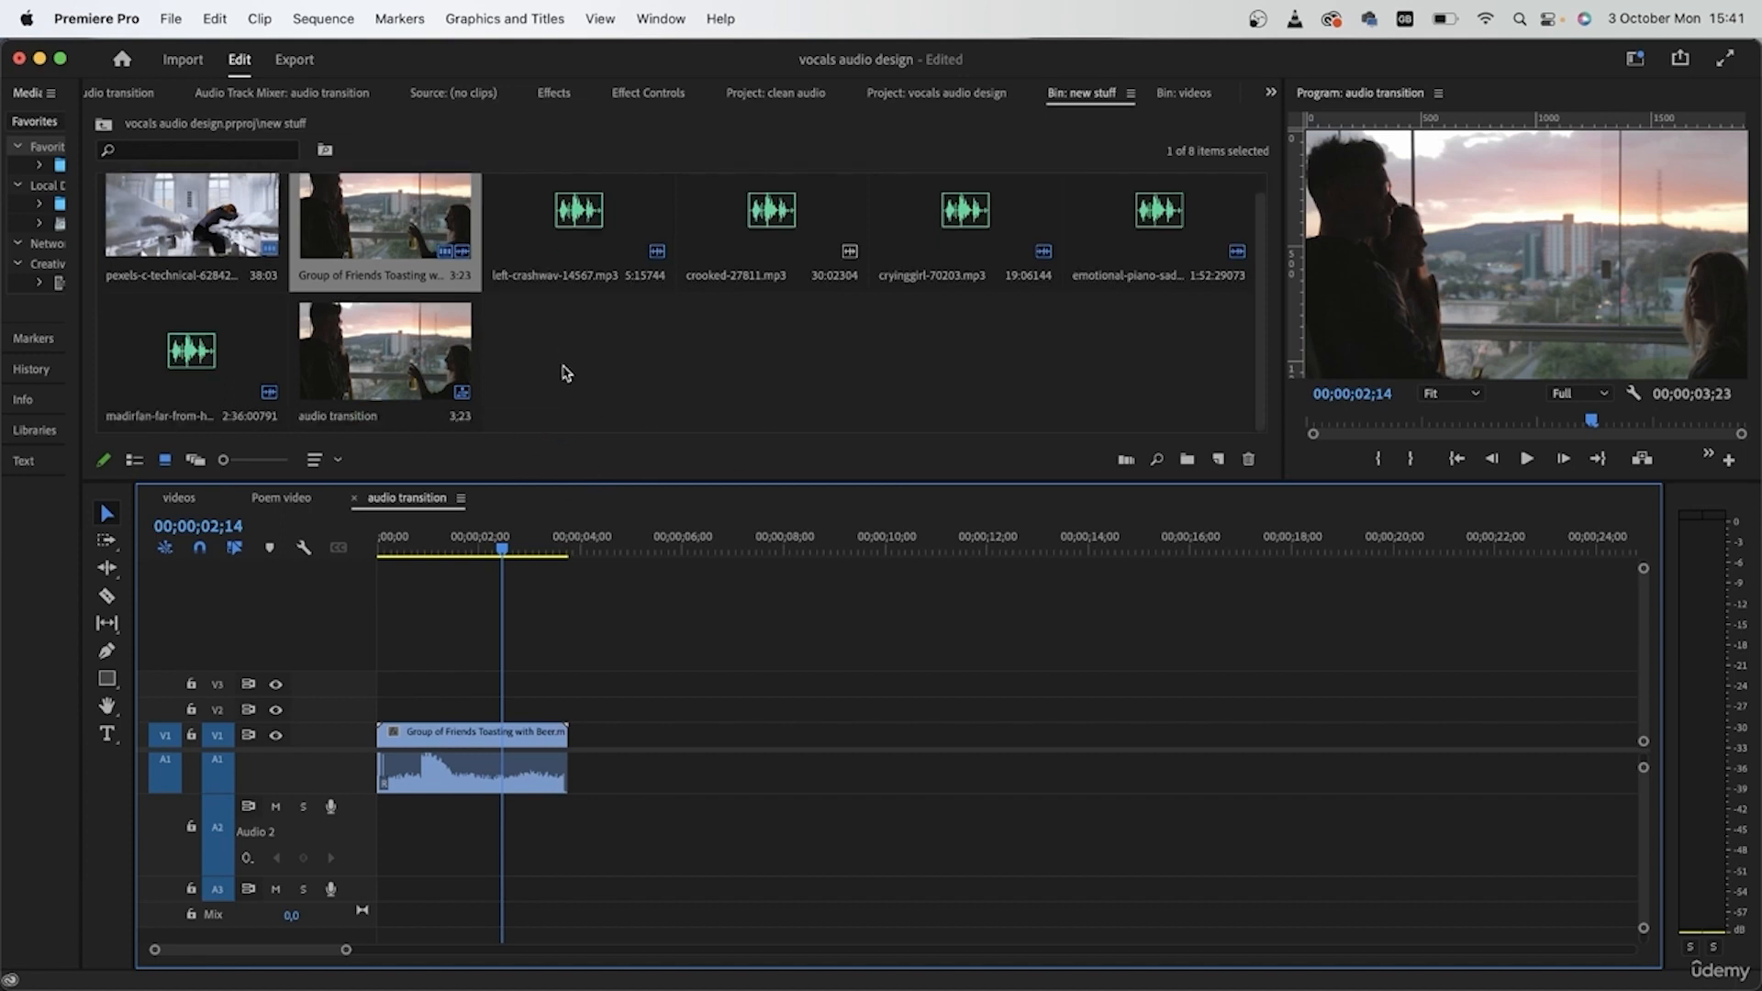
# - Place the posh-dinner-party audio file on the Audio 2 track at the start of the sequence, beneath the toasting clip
pyautogui.click(580, 358)
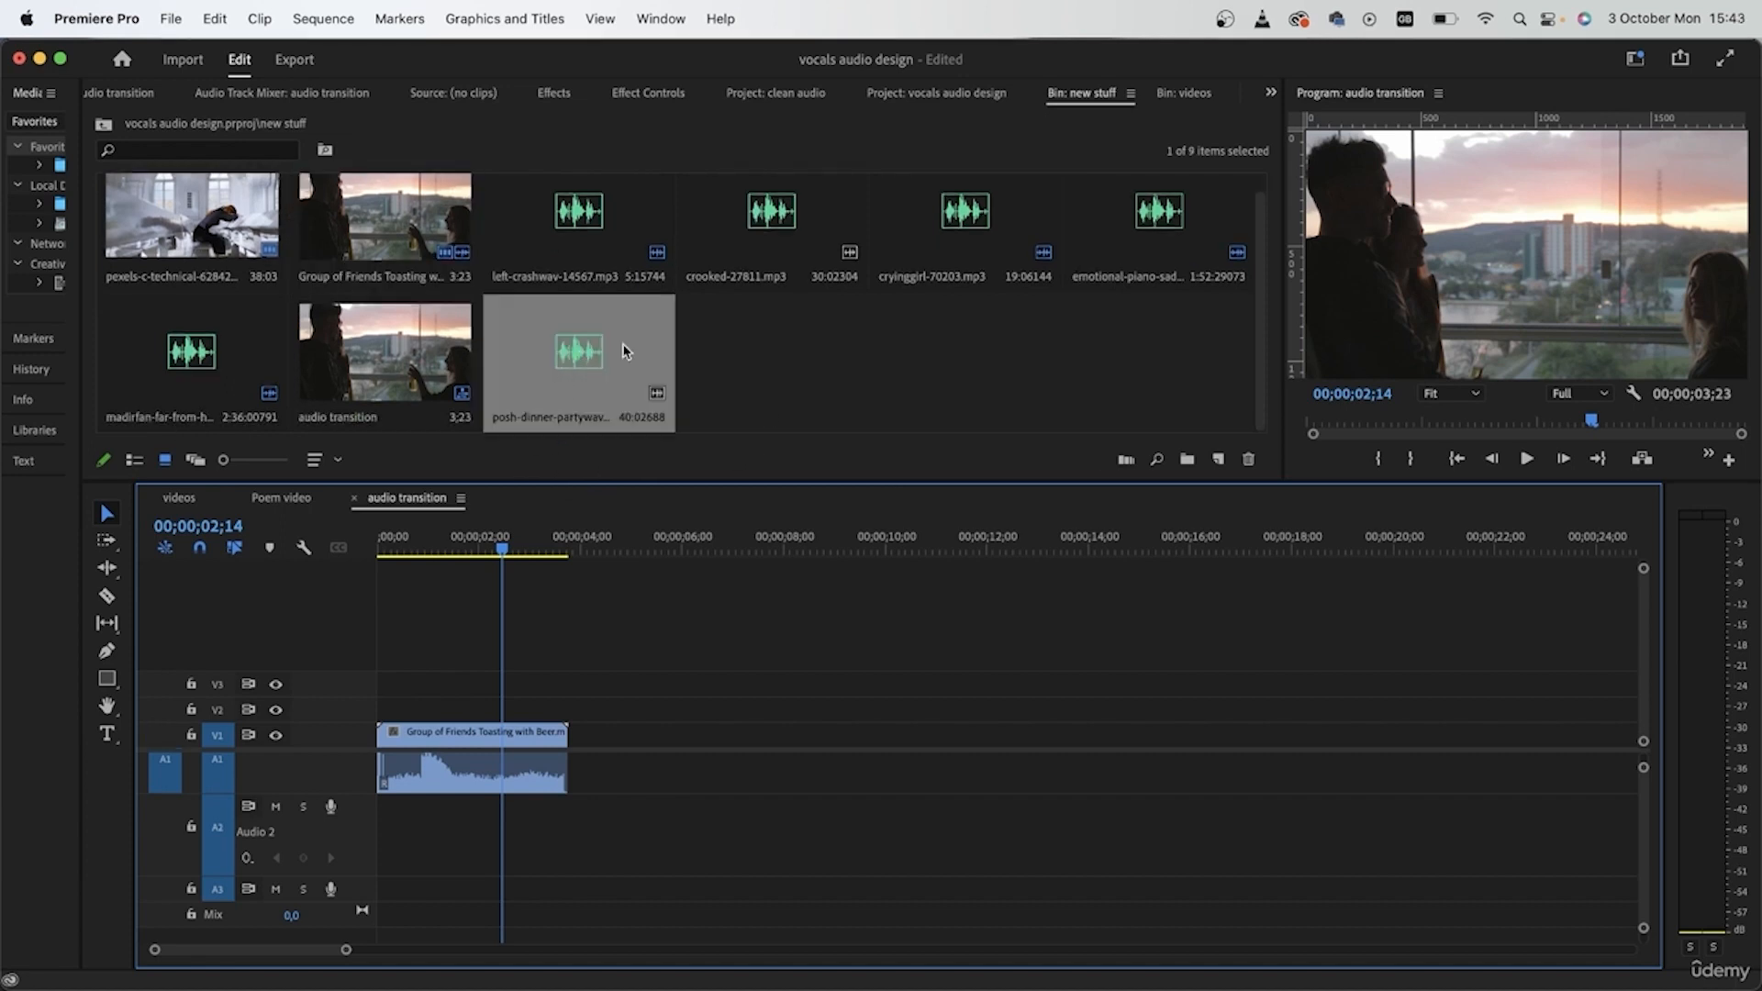
pyautogui.moveTo(610, 361); pyautogui.dragTo(376, 838)
pyautogui.scroll(-5, 1037, 741)
pyautogui.scroll(10, 1040, 747)
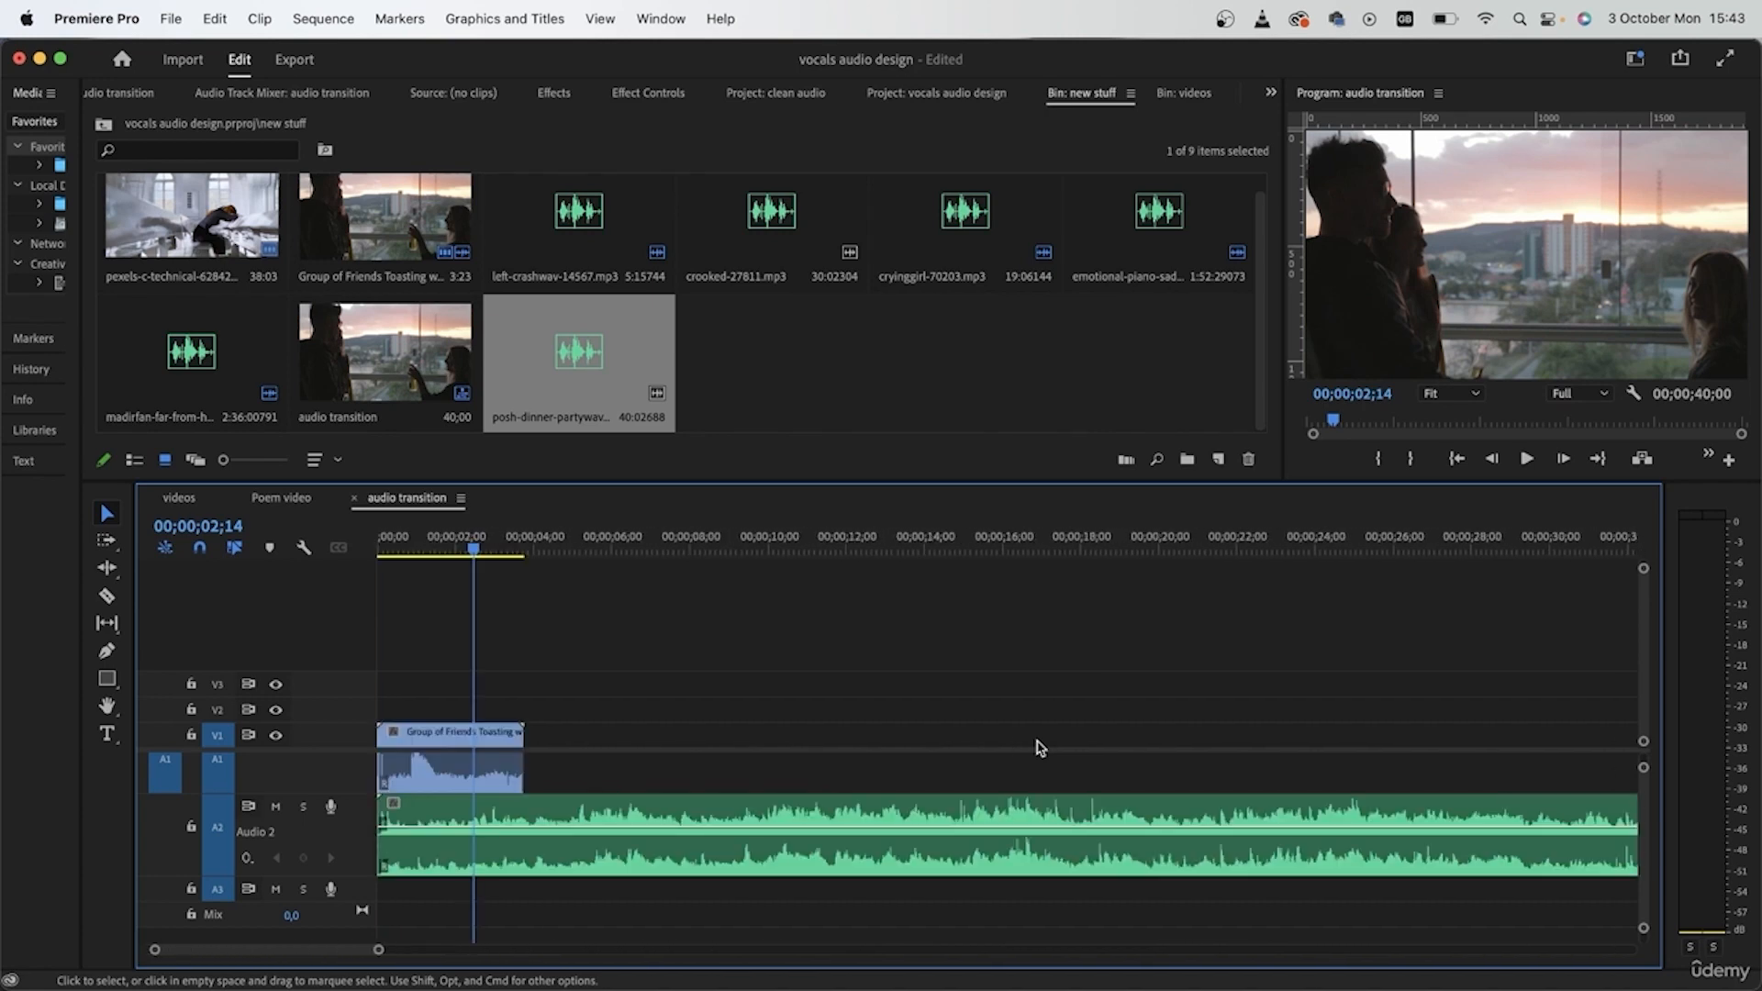
# - Play the sequence from the start to hear both audio tracks together, and park the playhead at 00;00;01;01
pyautogui.moveTo(437, 551); pyautogui.dragTo(275, 554)
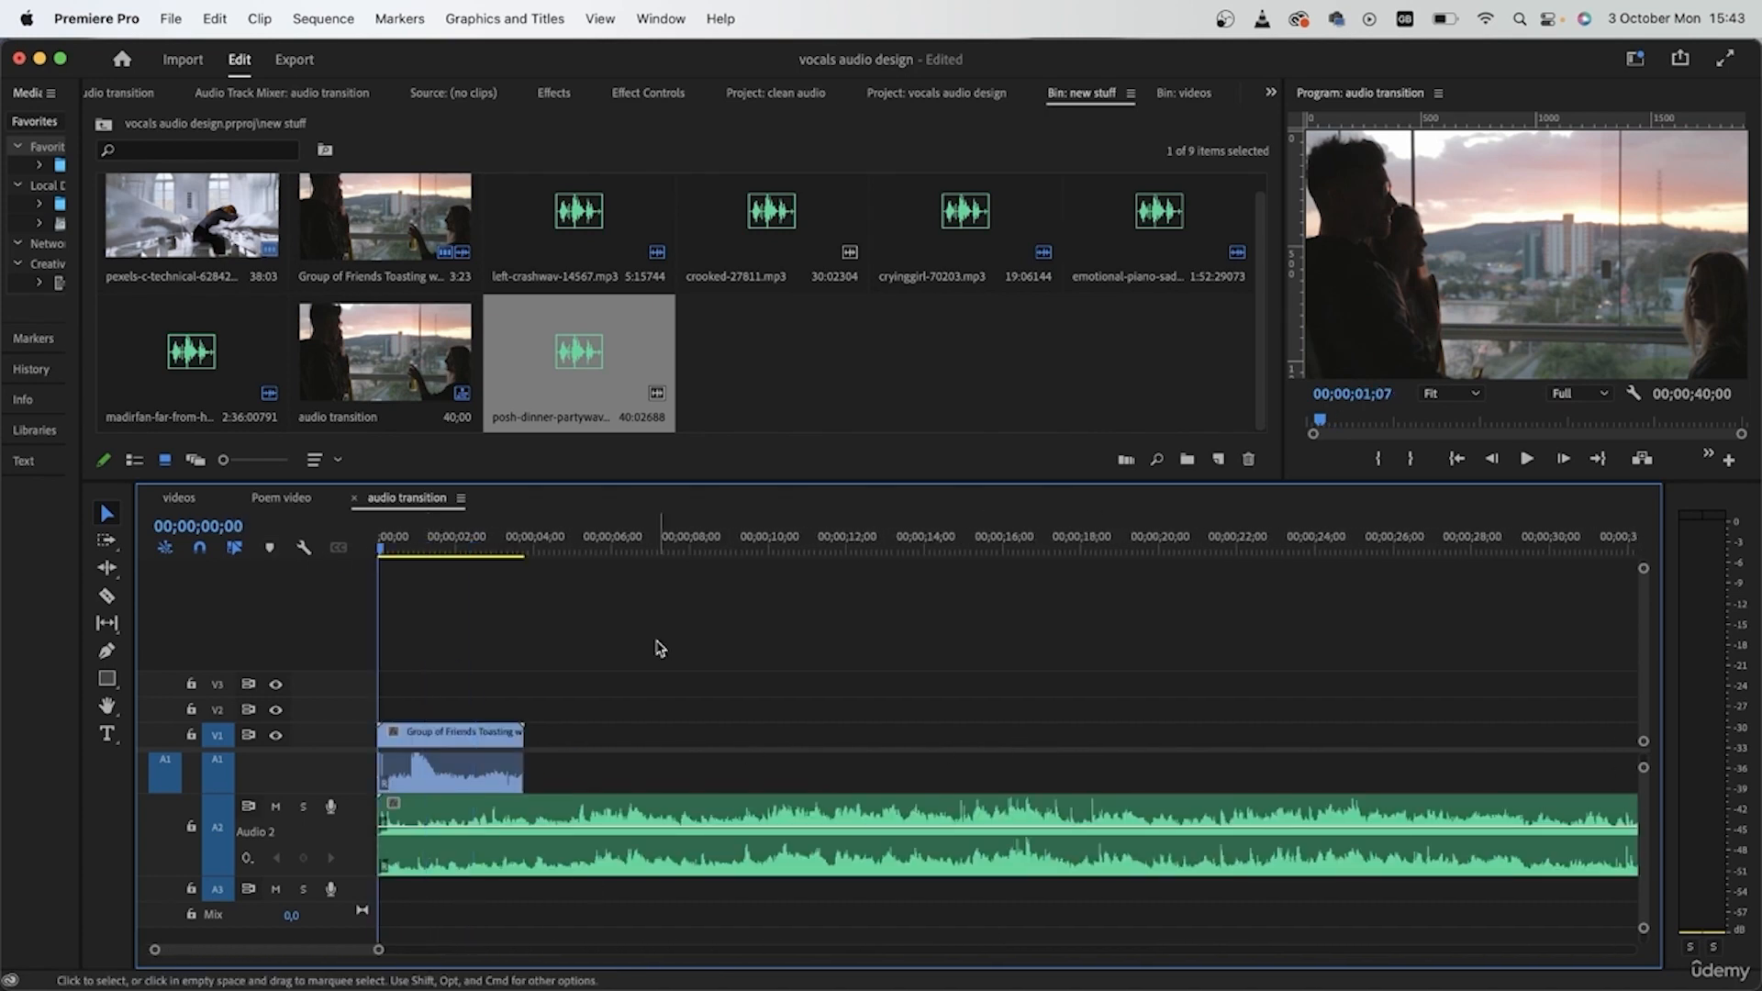
pyautogui.press('space')
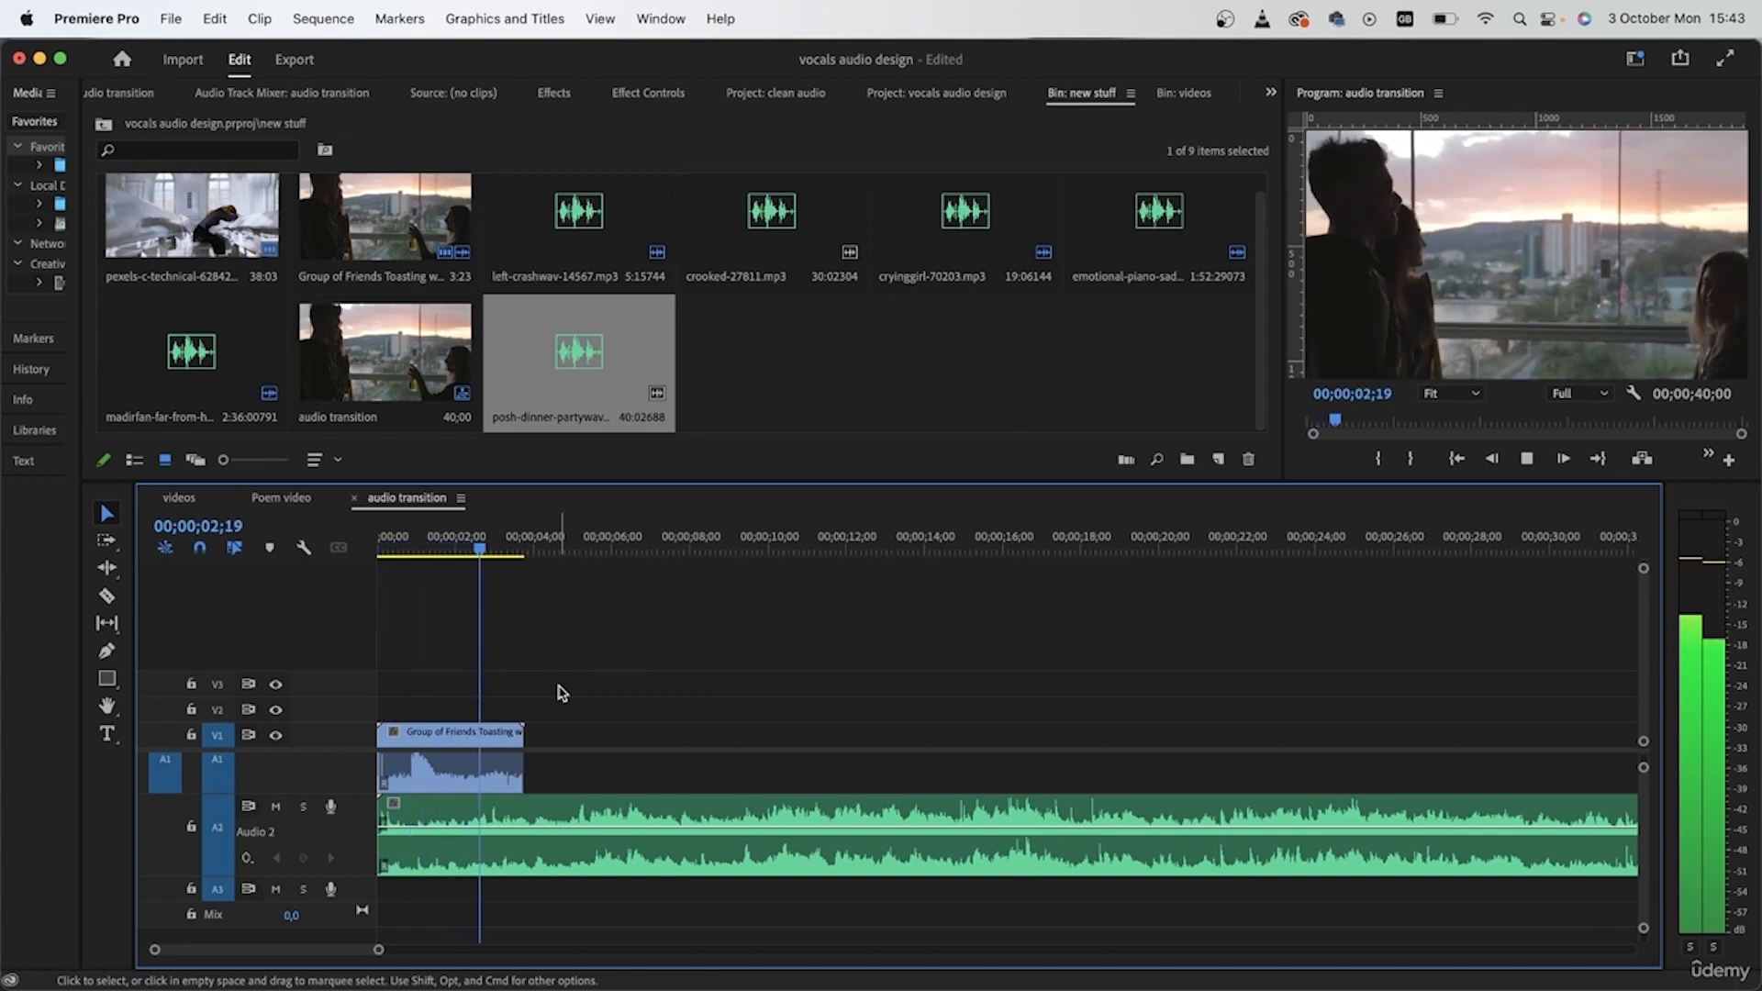
pyautogui.press('space')
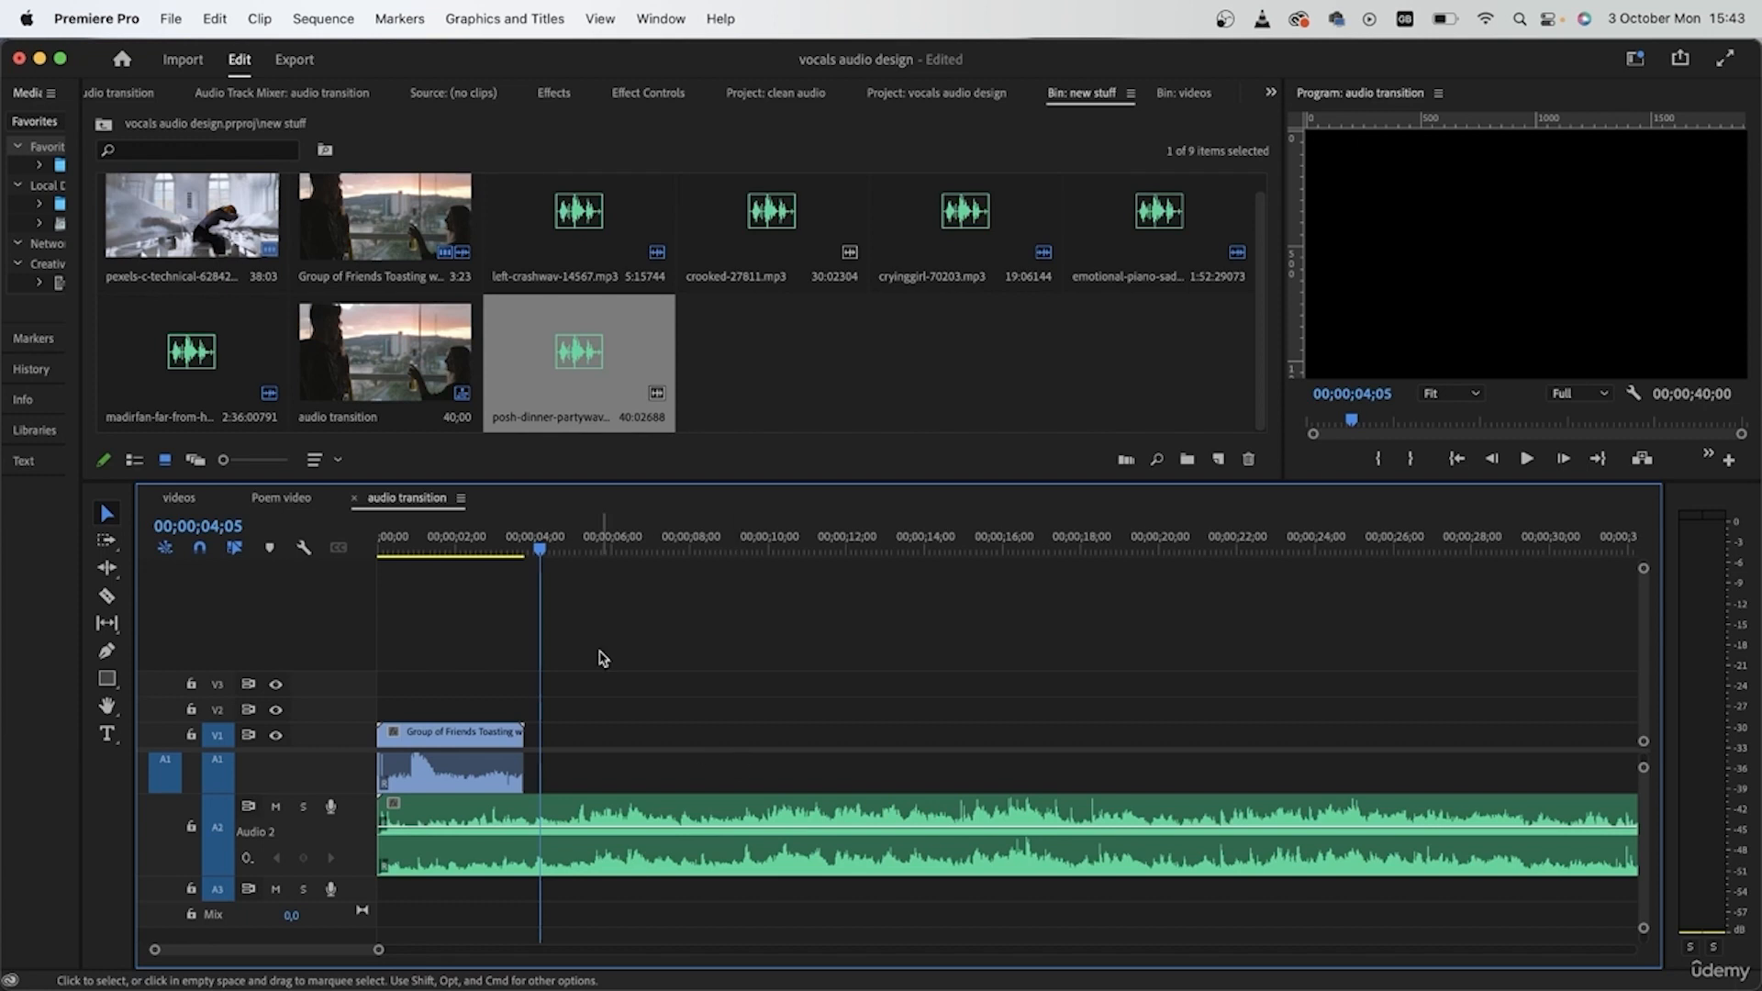
pyautogui.click(418, 545)
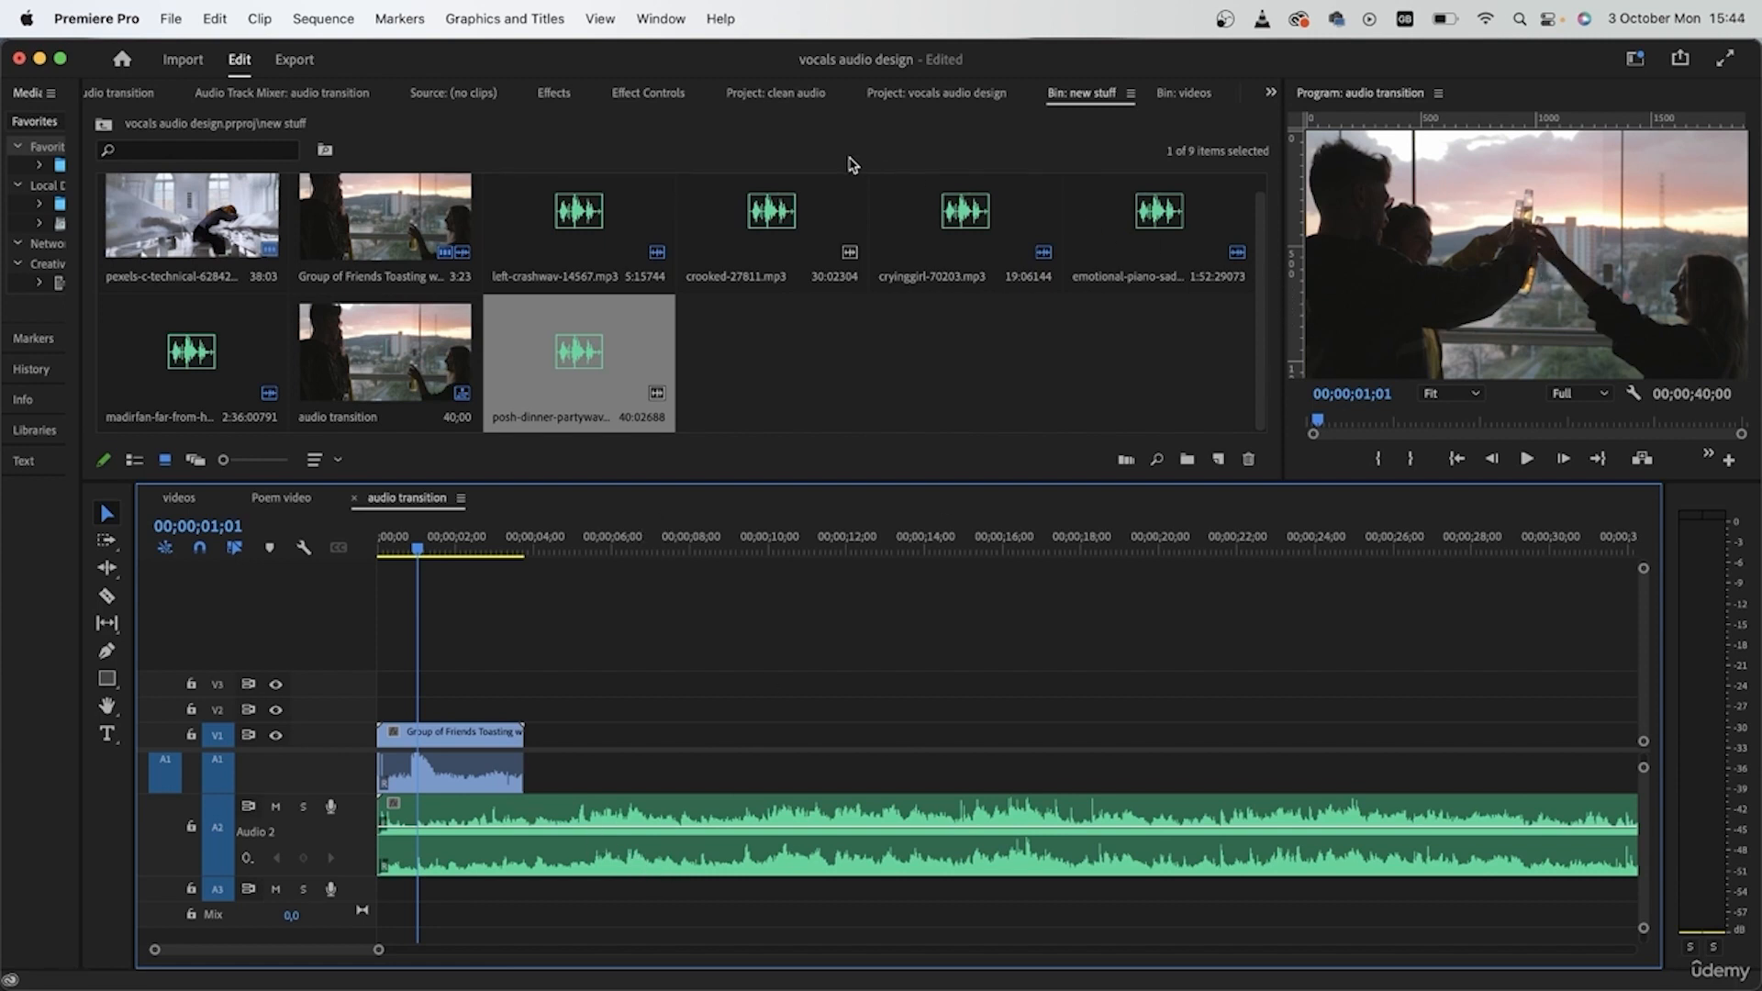
# - Show the Essential Sound panel and enlarge both it and the Program monitor
pyautogui.click(657, 16)
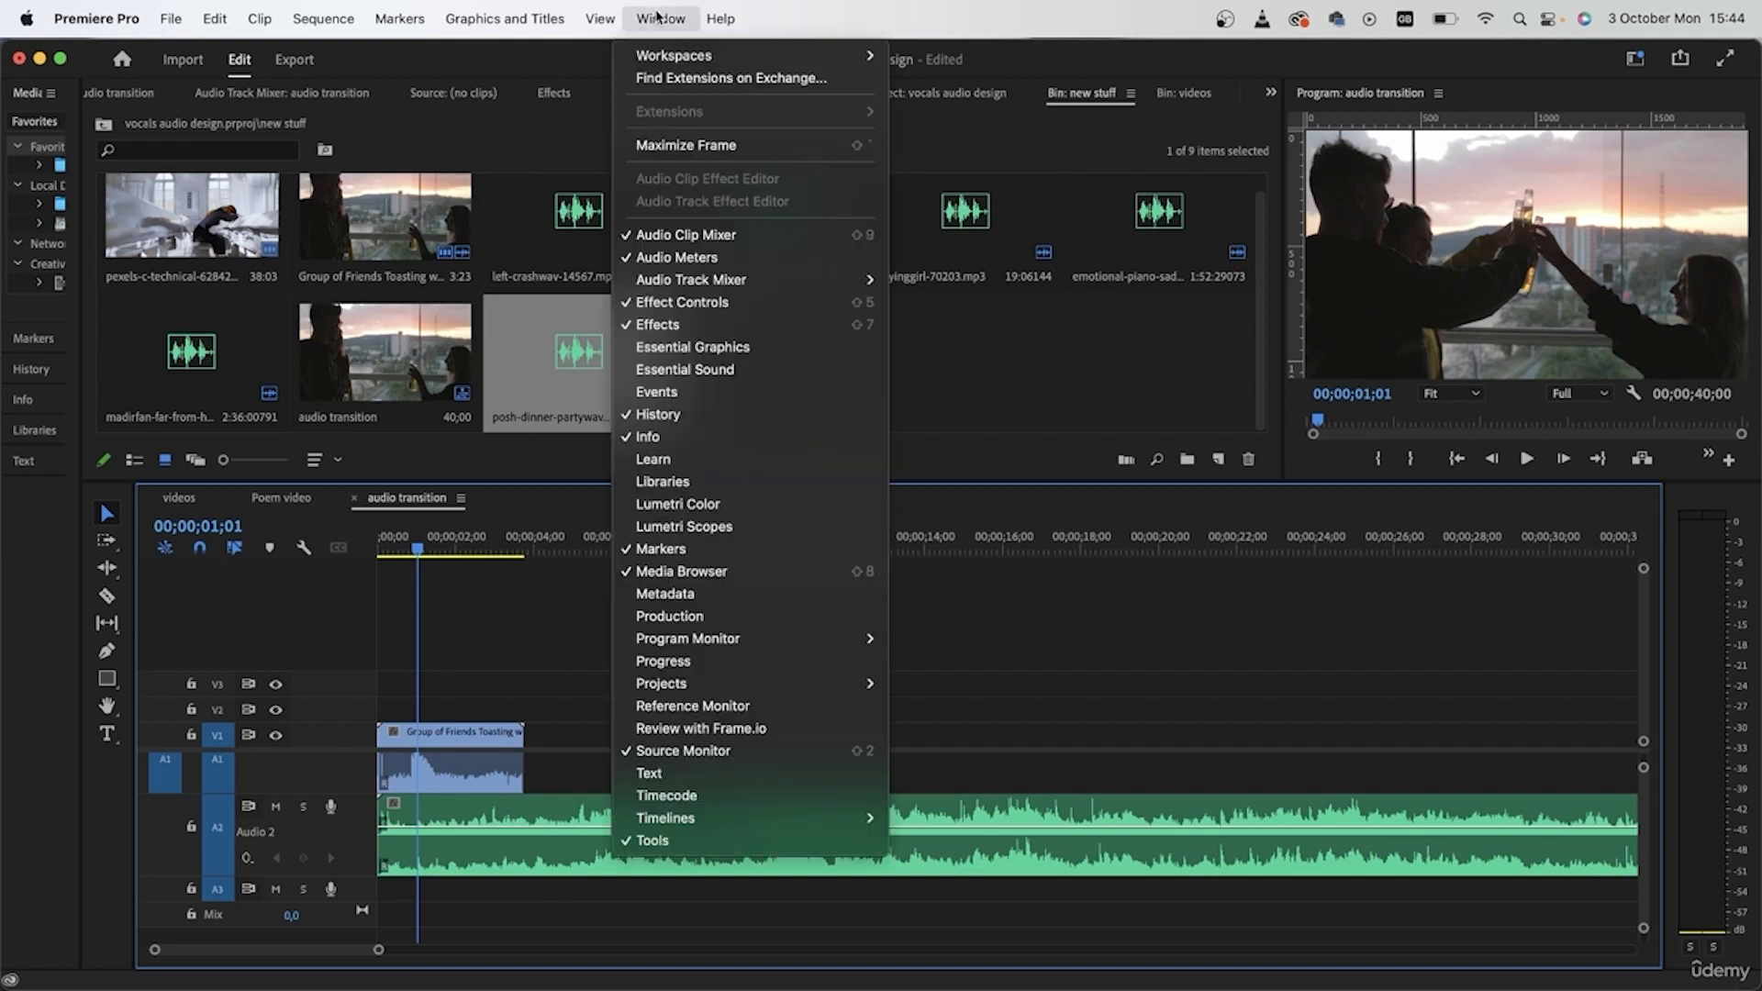
pyautogui.click(688, 370)
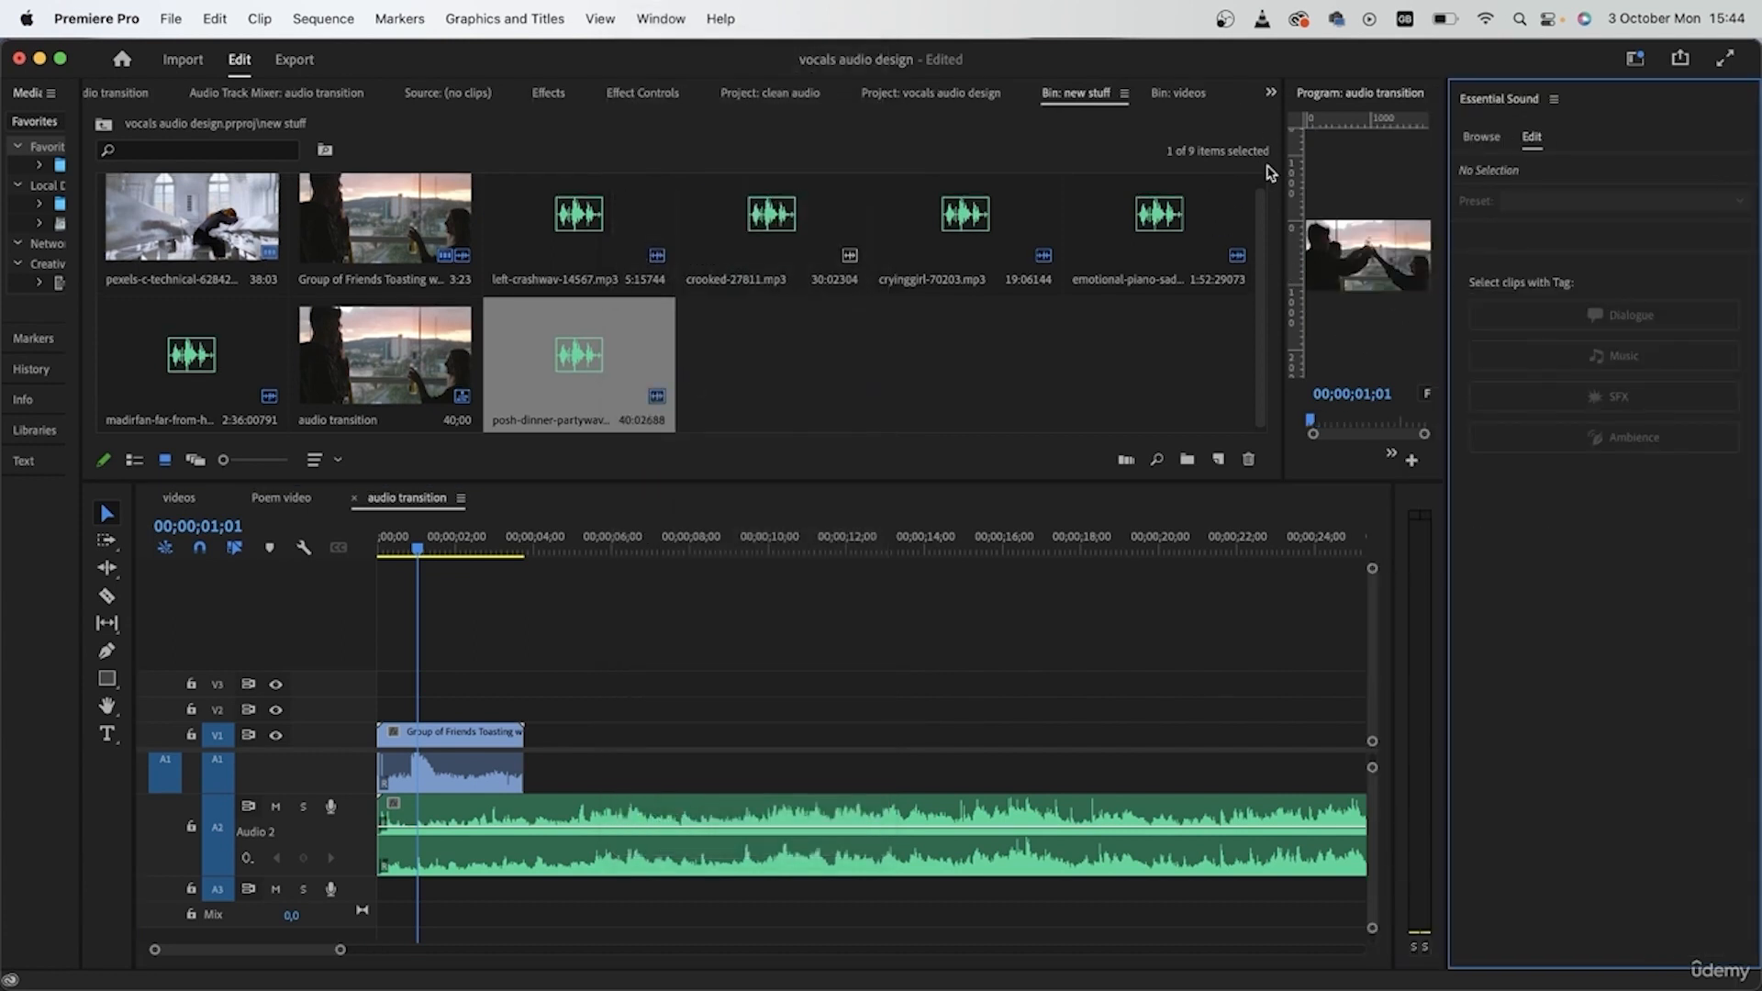
pyautogui.moveTo(1284, 178); pyautogui.dragTo(546, 161)
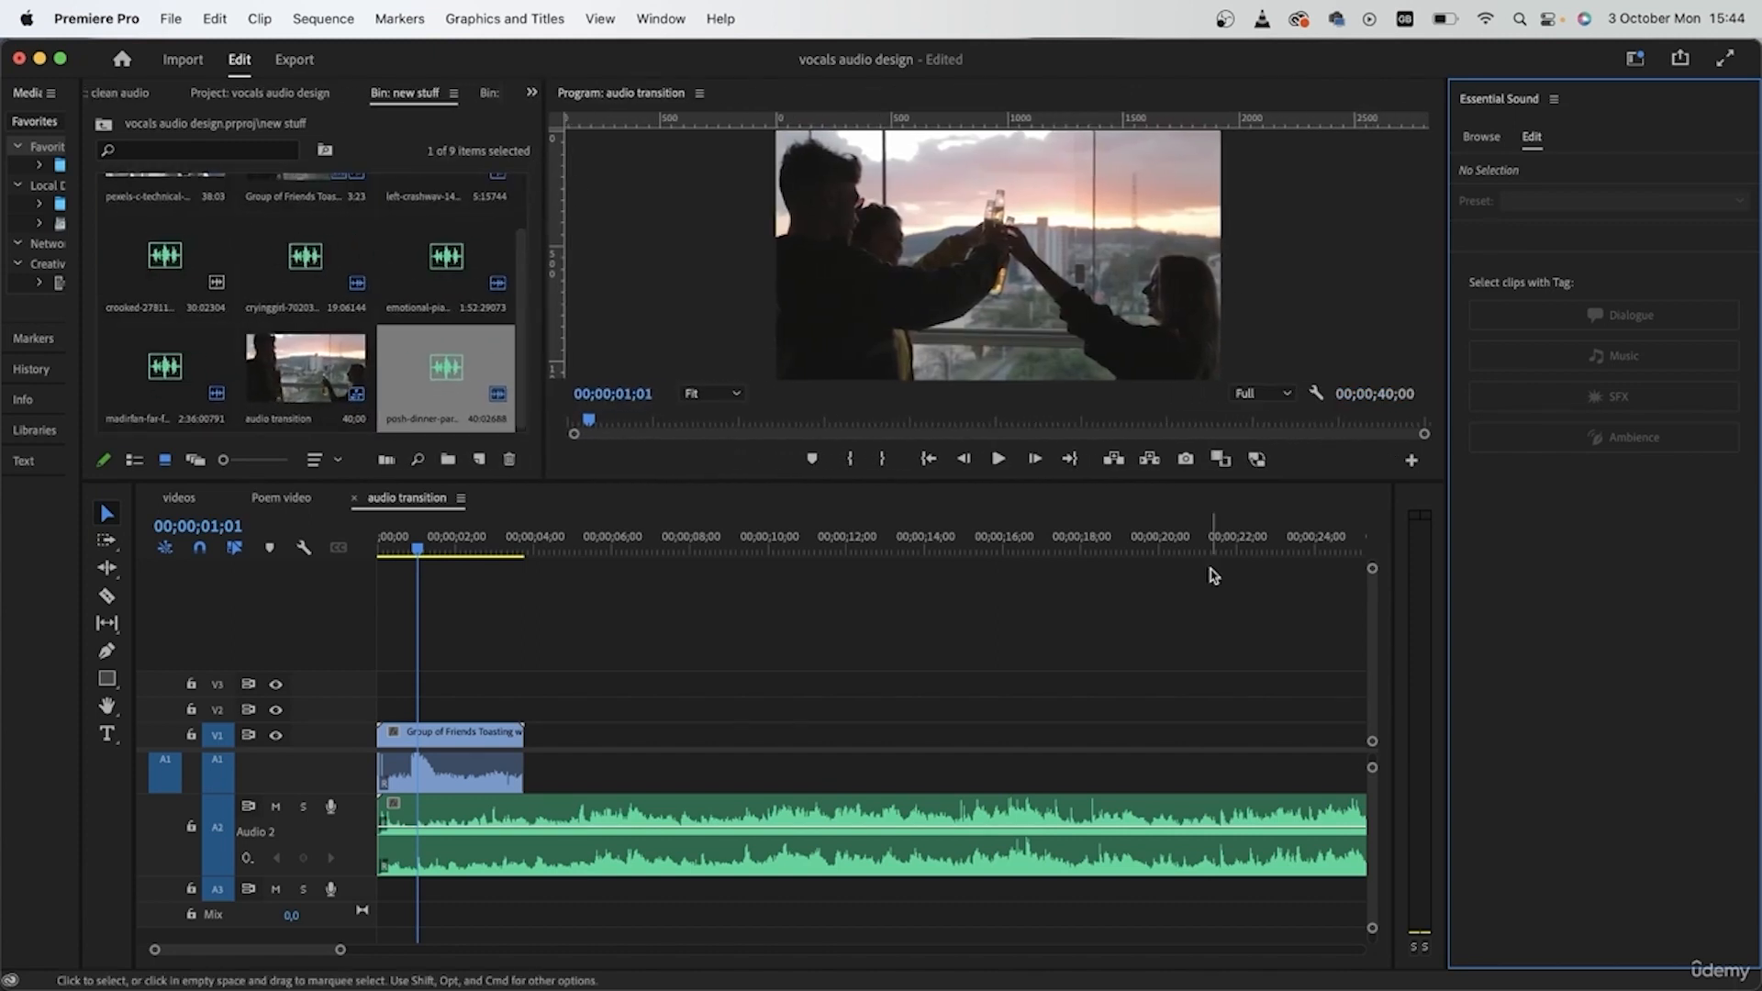
pyautogui.moveTo(1452, 347); pyautogui.dragTo(1220, 340)
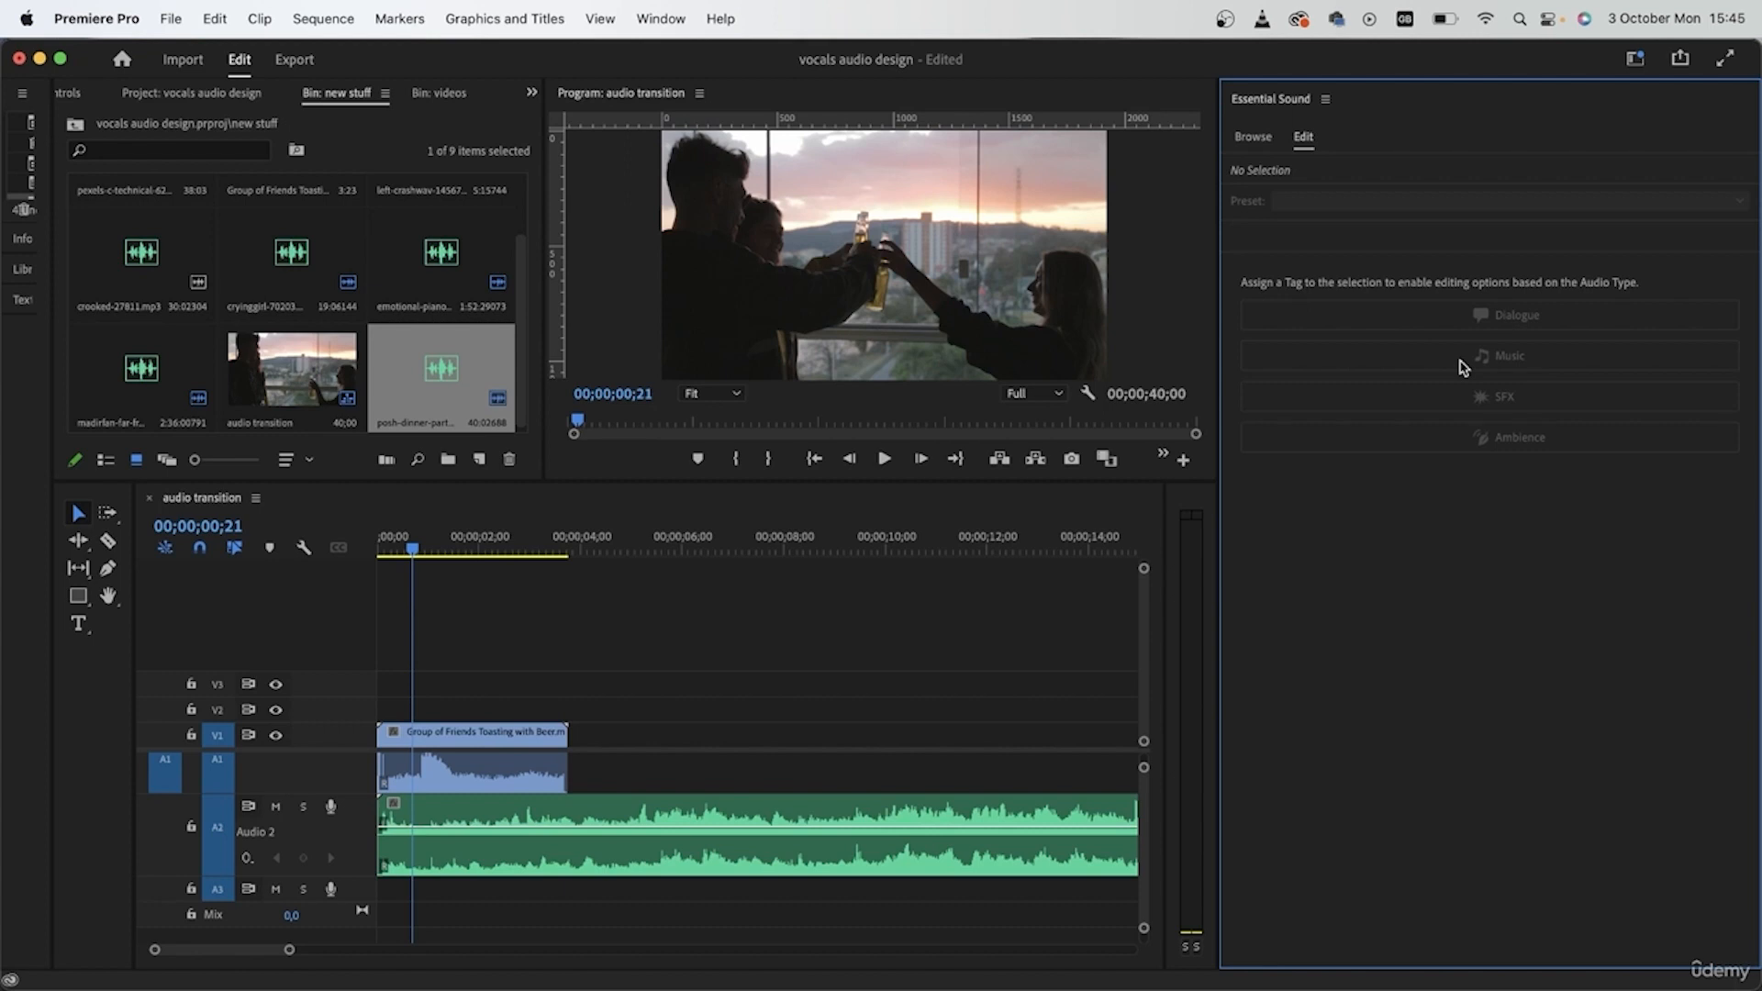
# - Select the toasting clip's audio, mute Audio 2 and play from the start to hear the clip alone
pyautogui.click(545, 776)
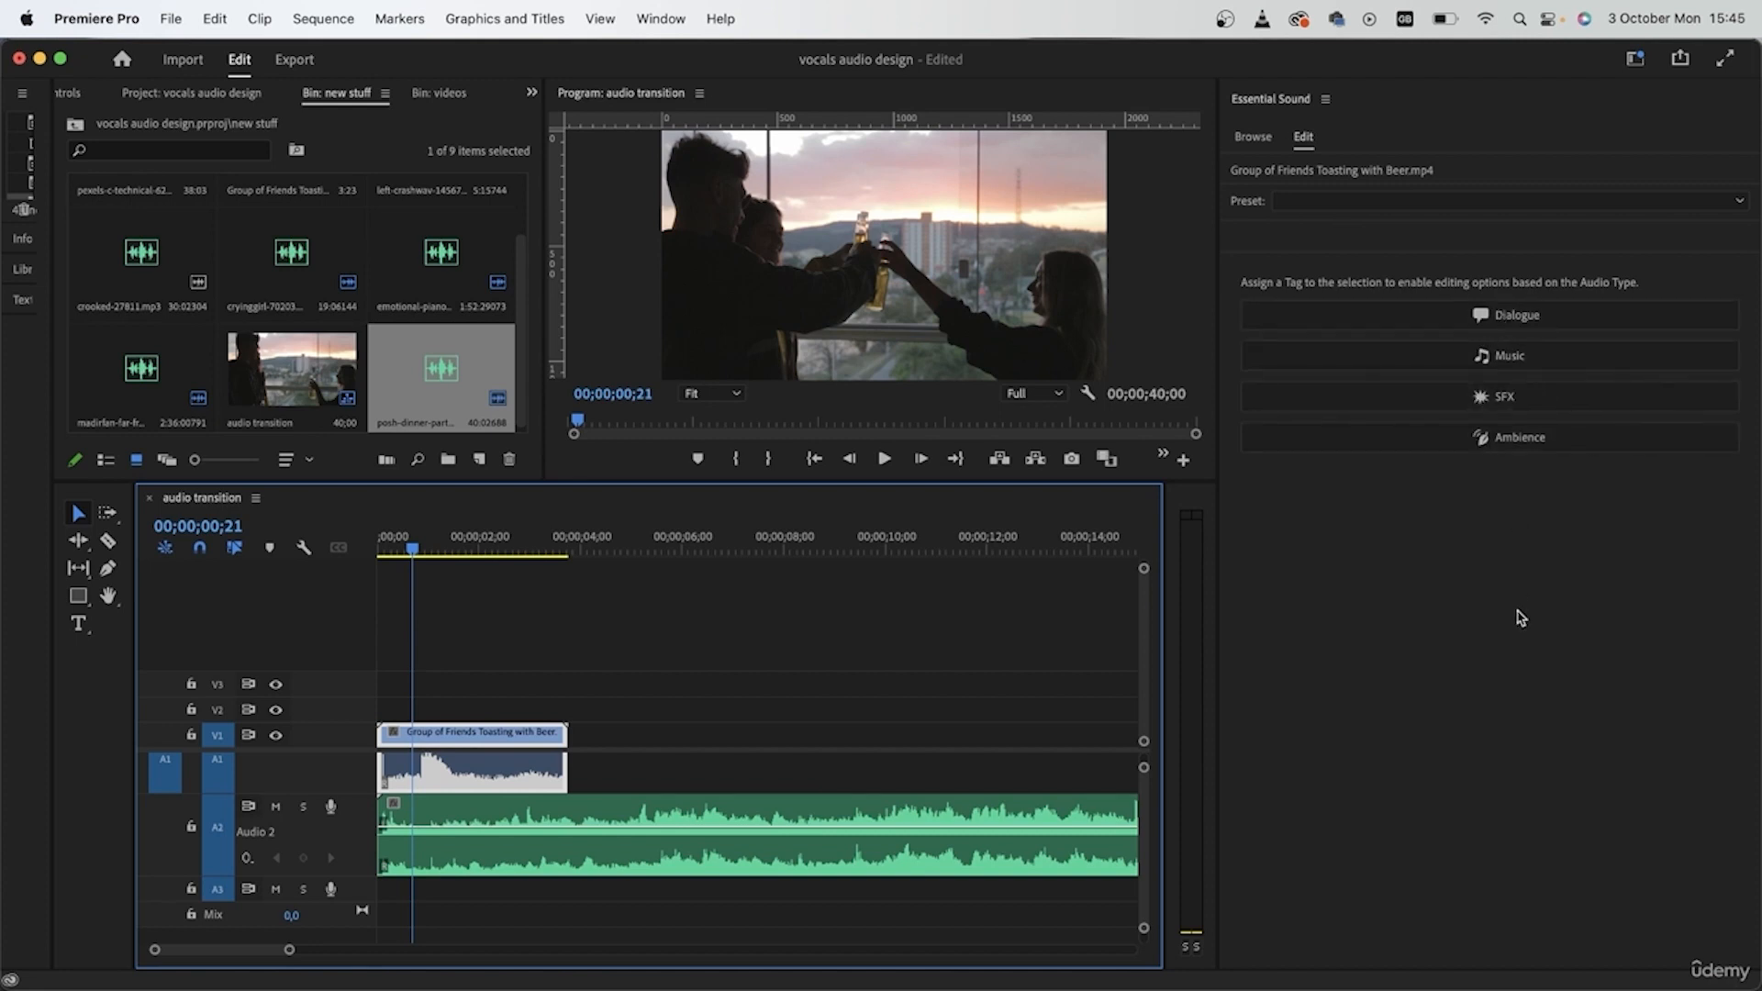
pyautogui.click(1537, 897)
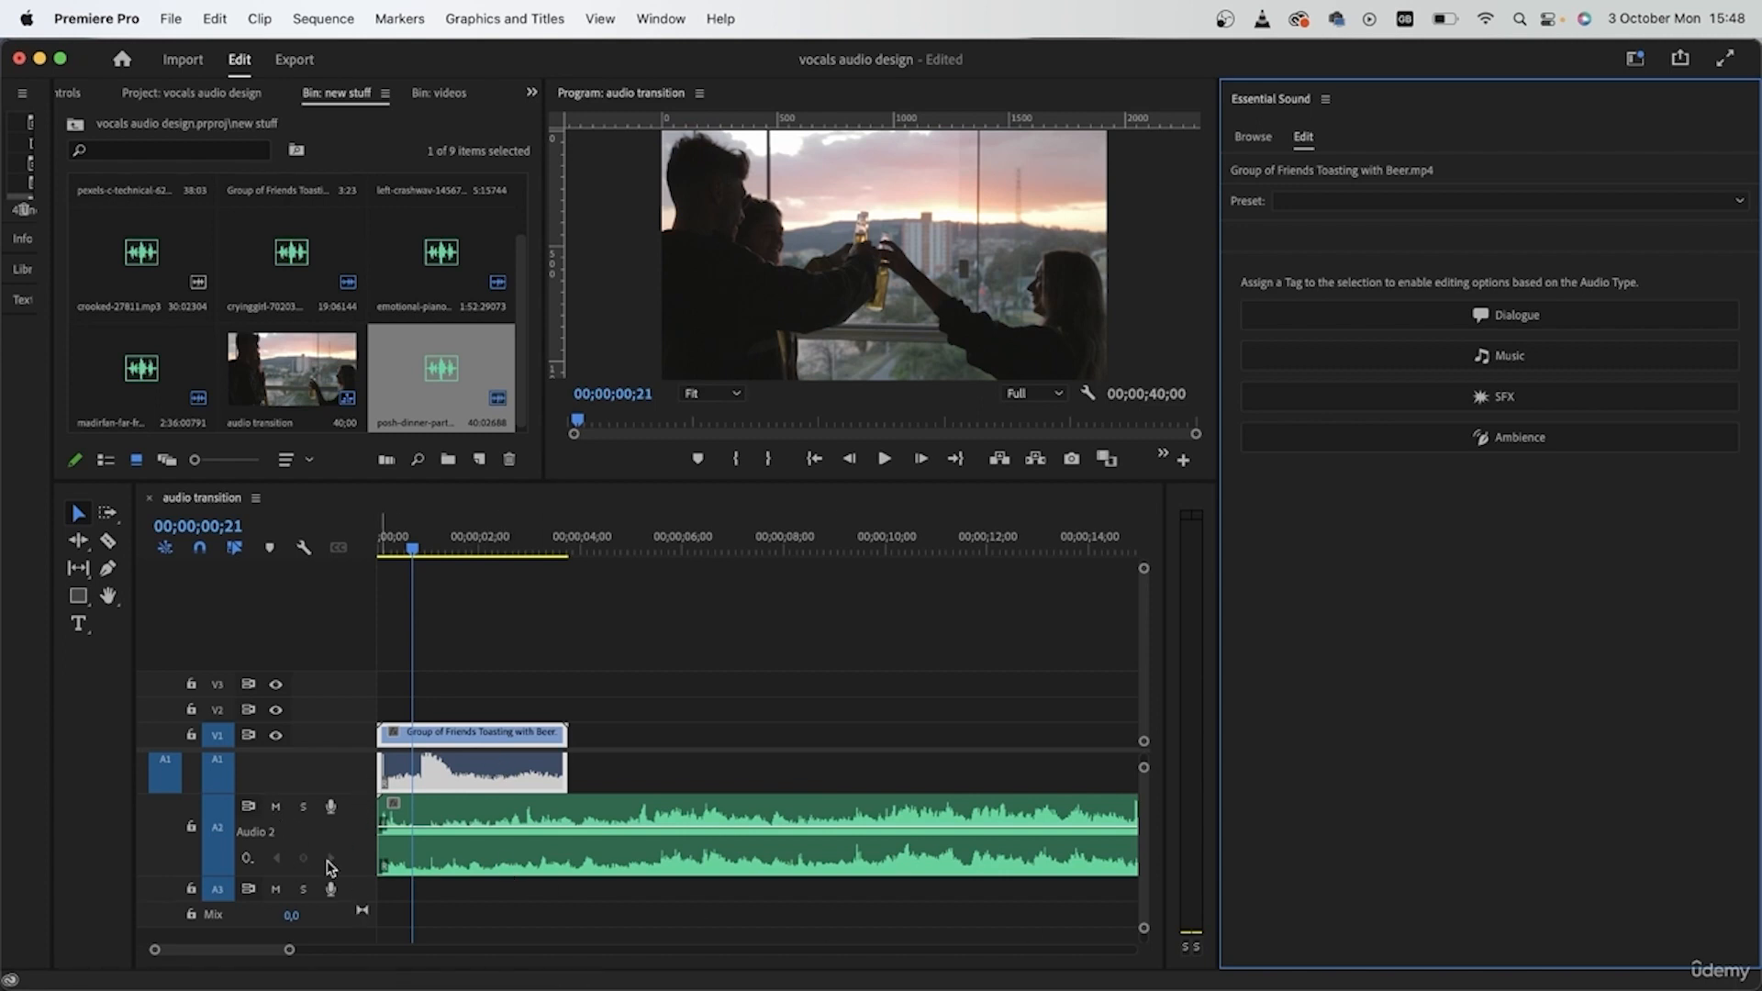
pyautogui.click(275, 806)
pyautogui.moveTo(408, 559); pyautogui.dragTo(381, 553)
pyautogui.press('space')
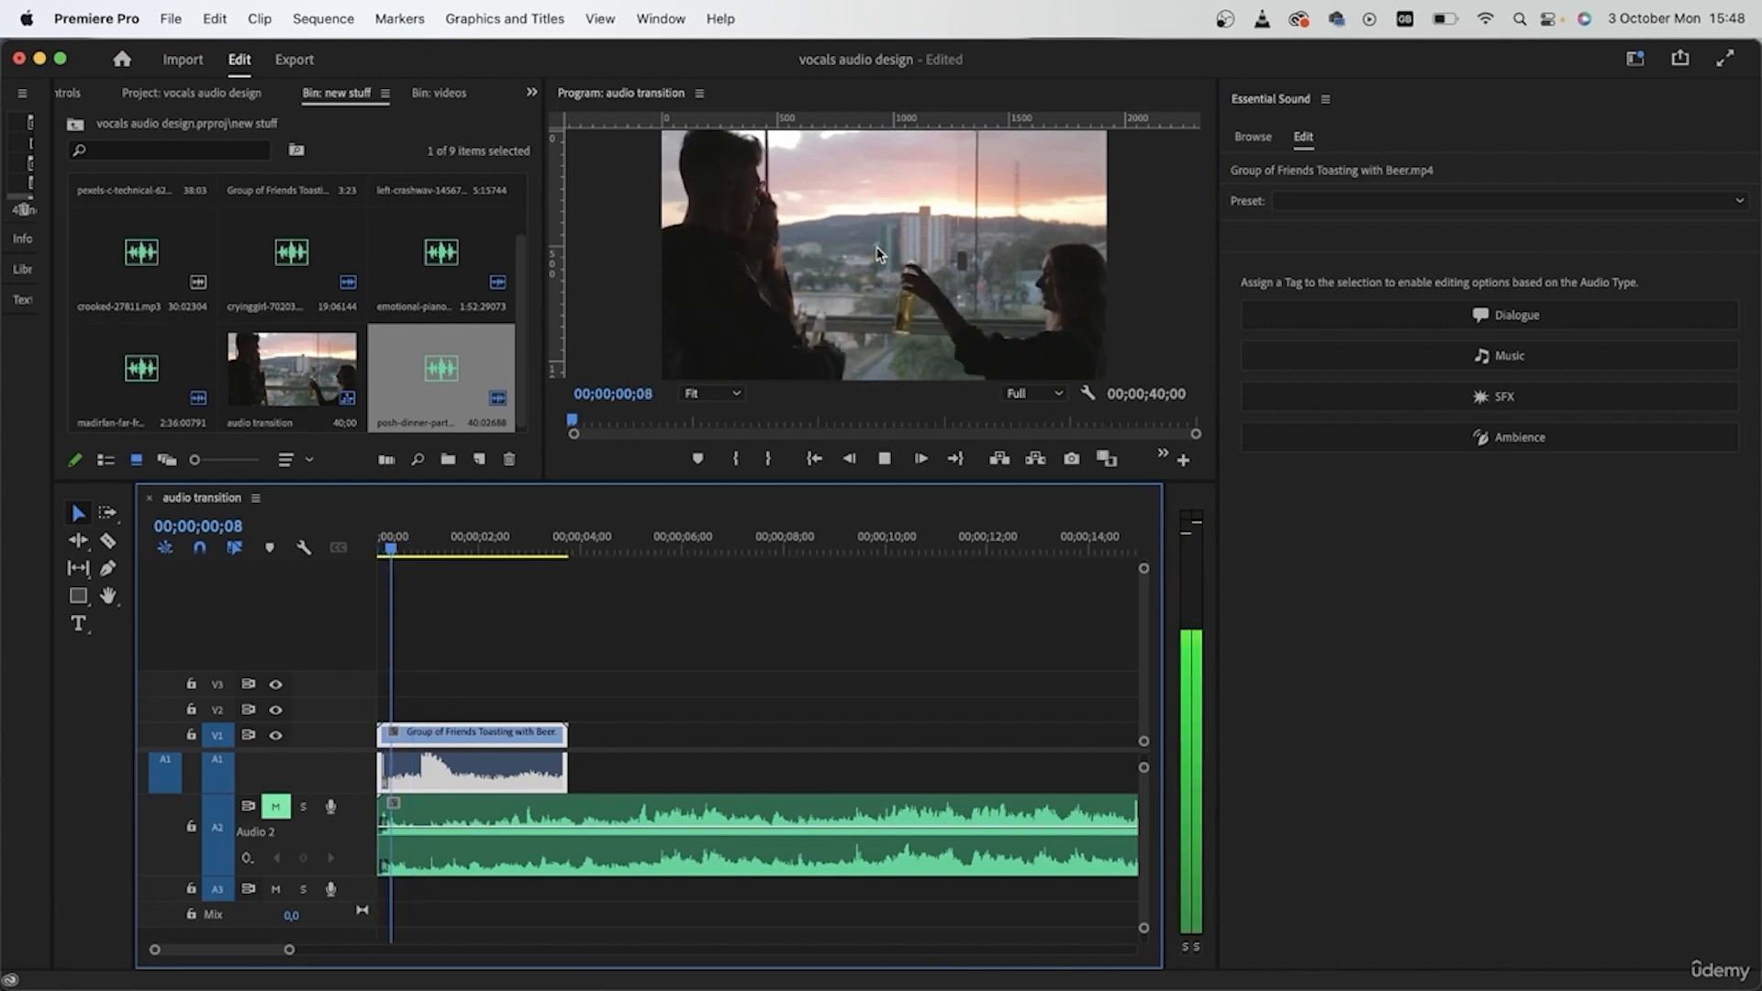
pyautogui.press('space')
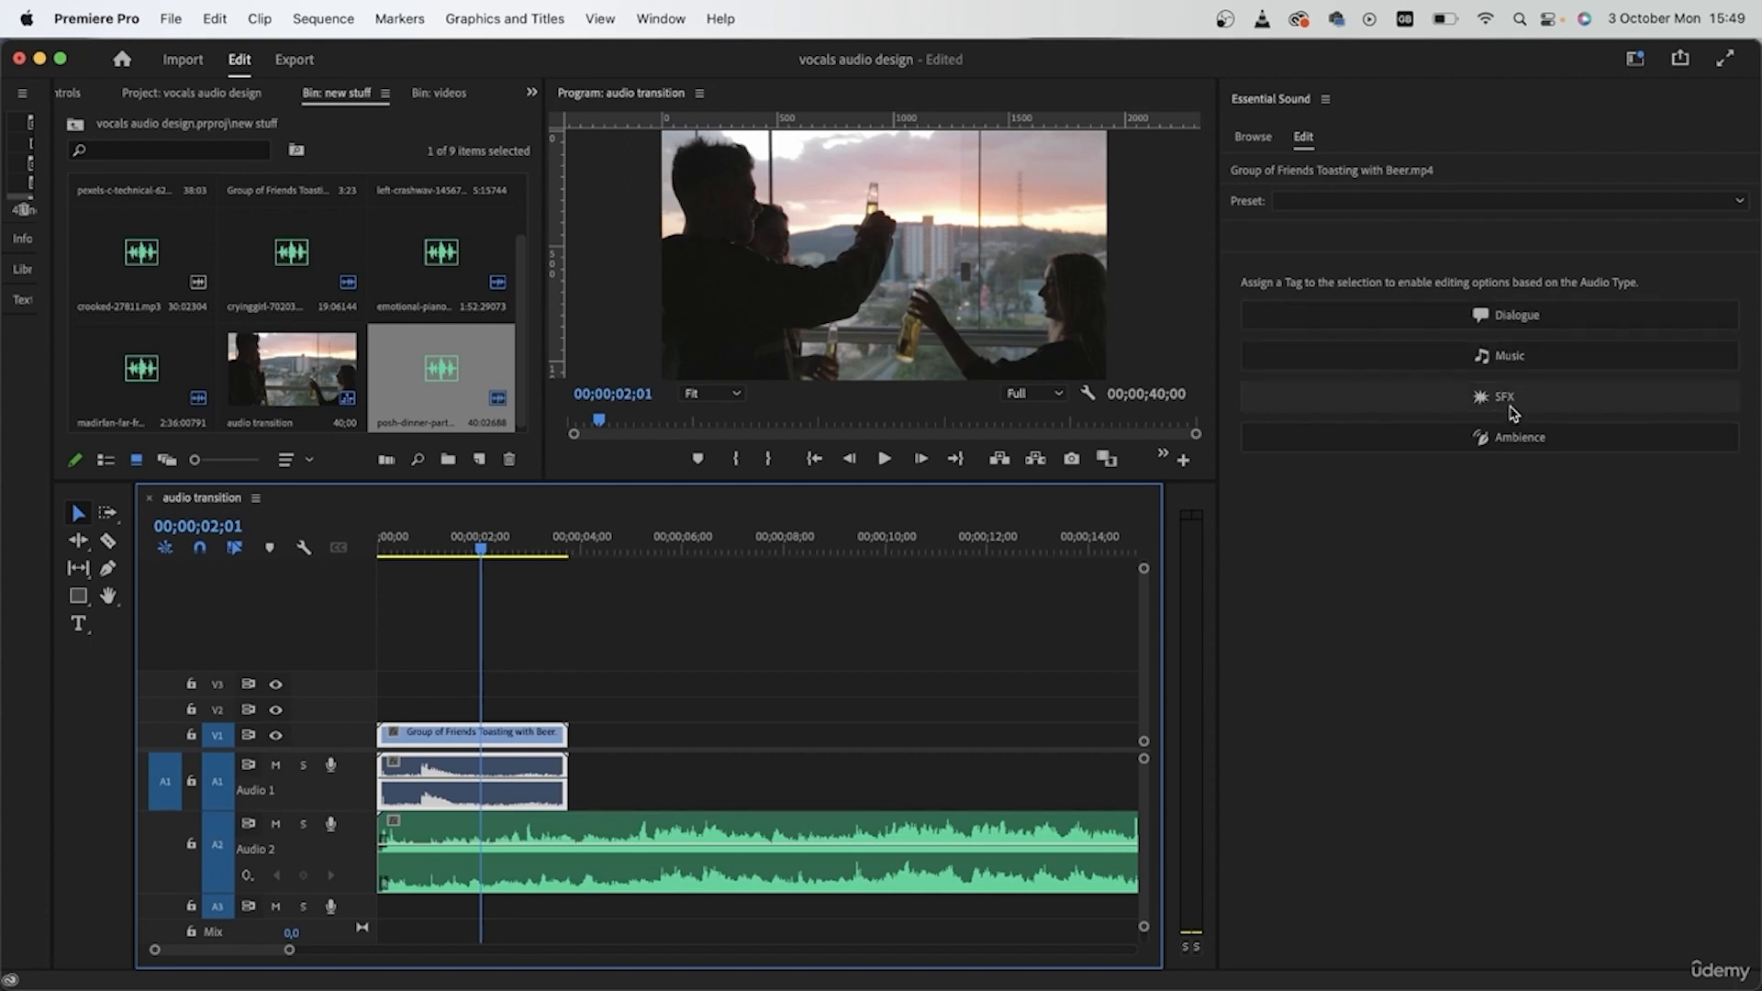
# - Tag the toasting clip's audio as Dialogue and apply the In a Large Room preset
pyautogui.click(1517, 326)
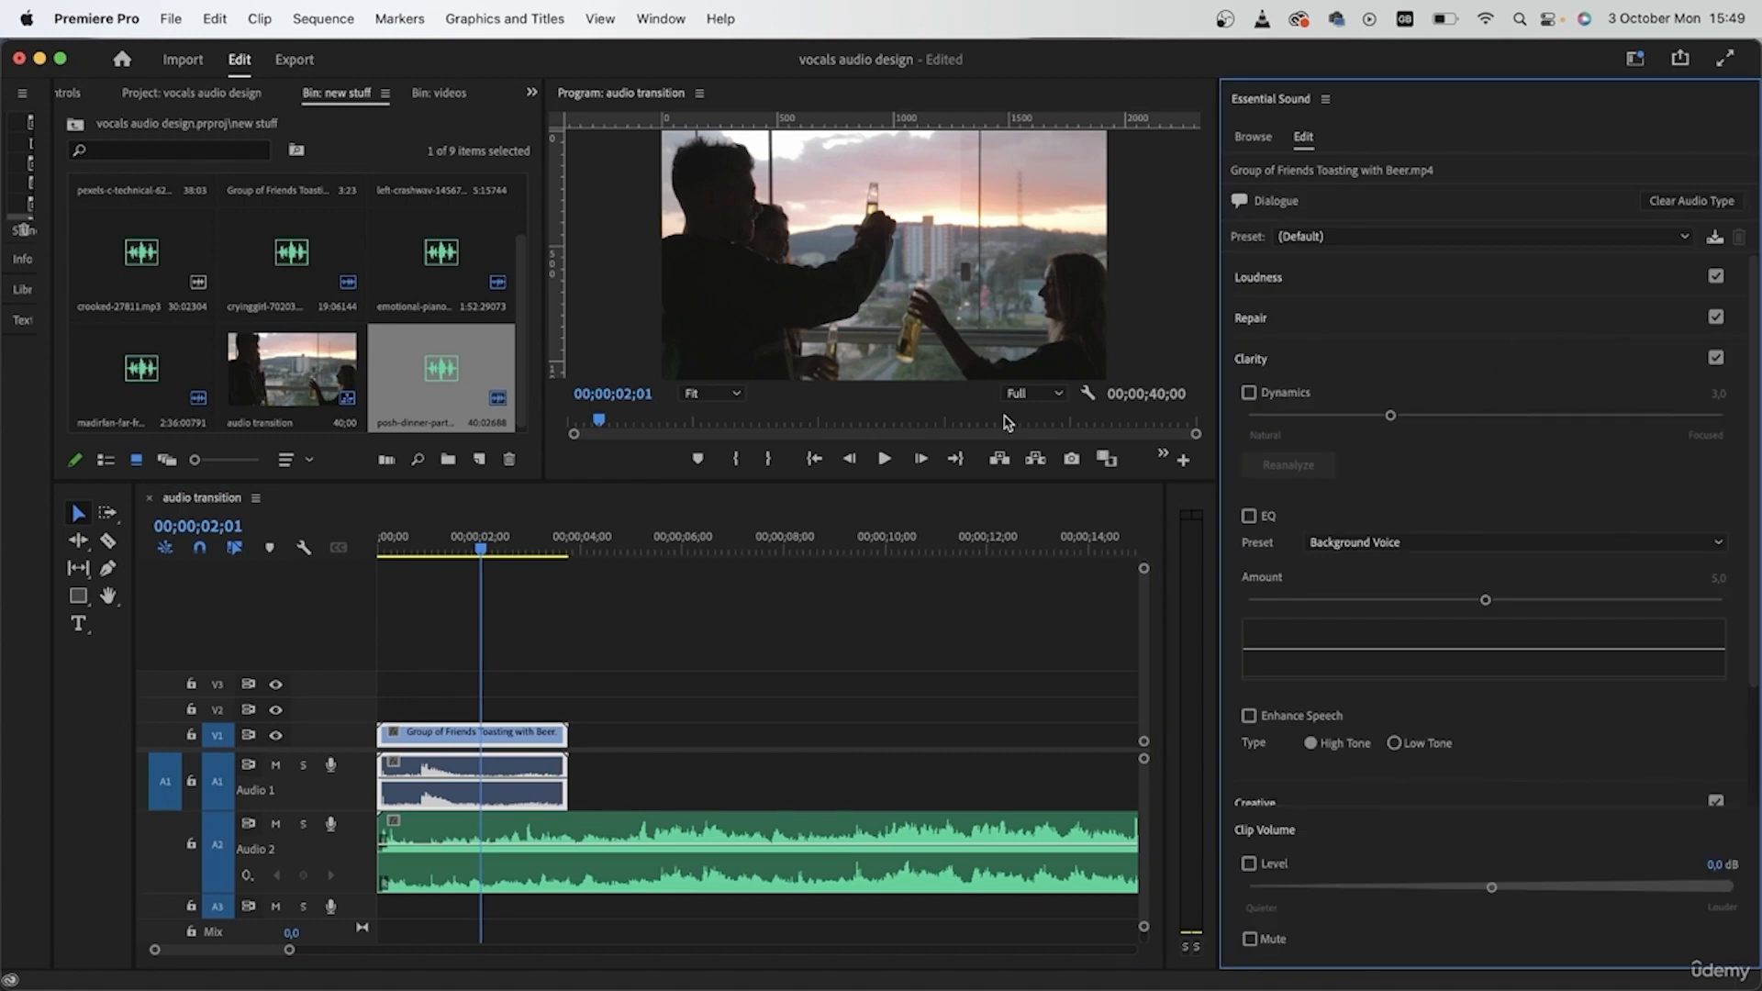
pyautogui.click(1443, 243)
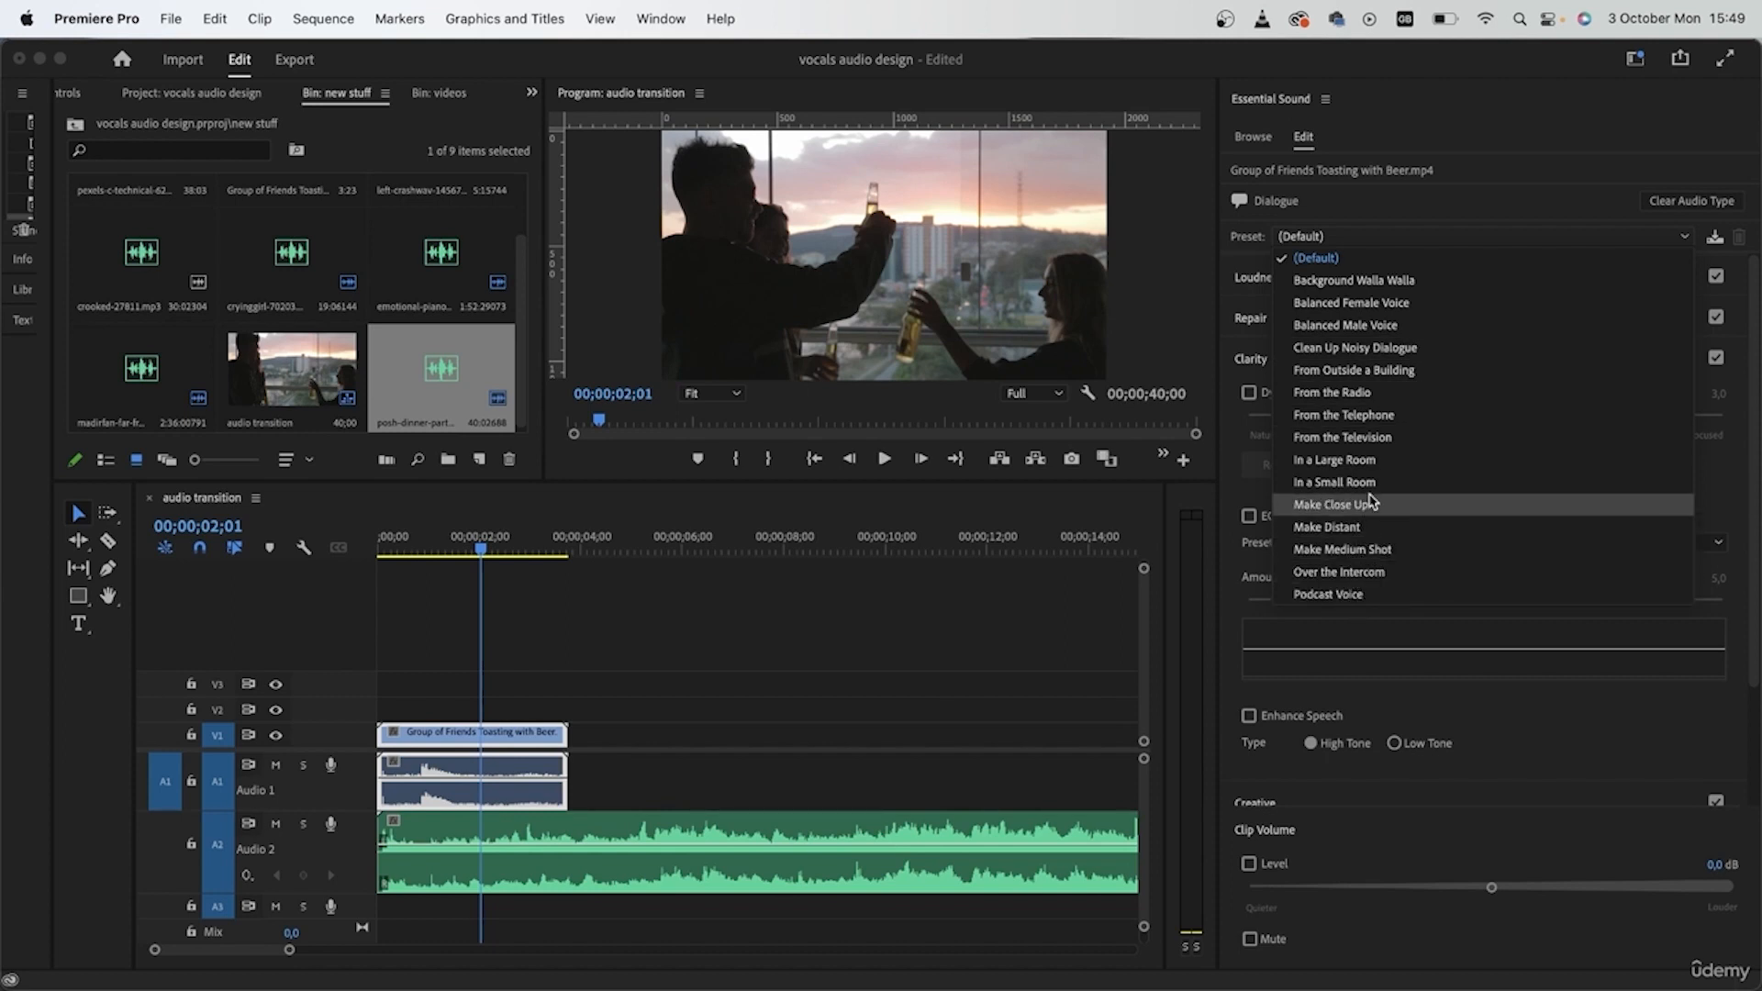
pyautogui.click(1331, 459)
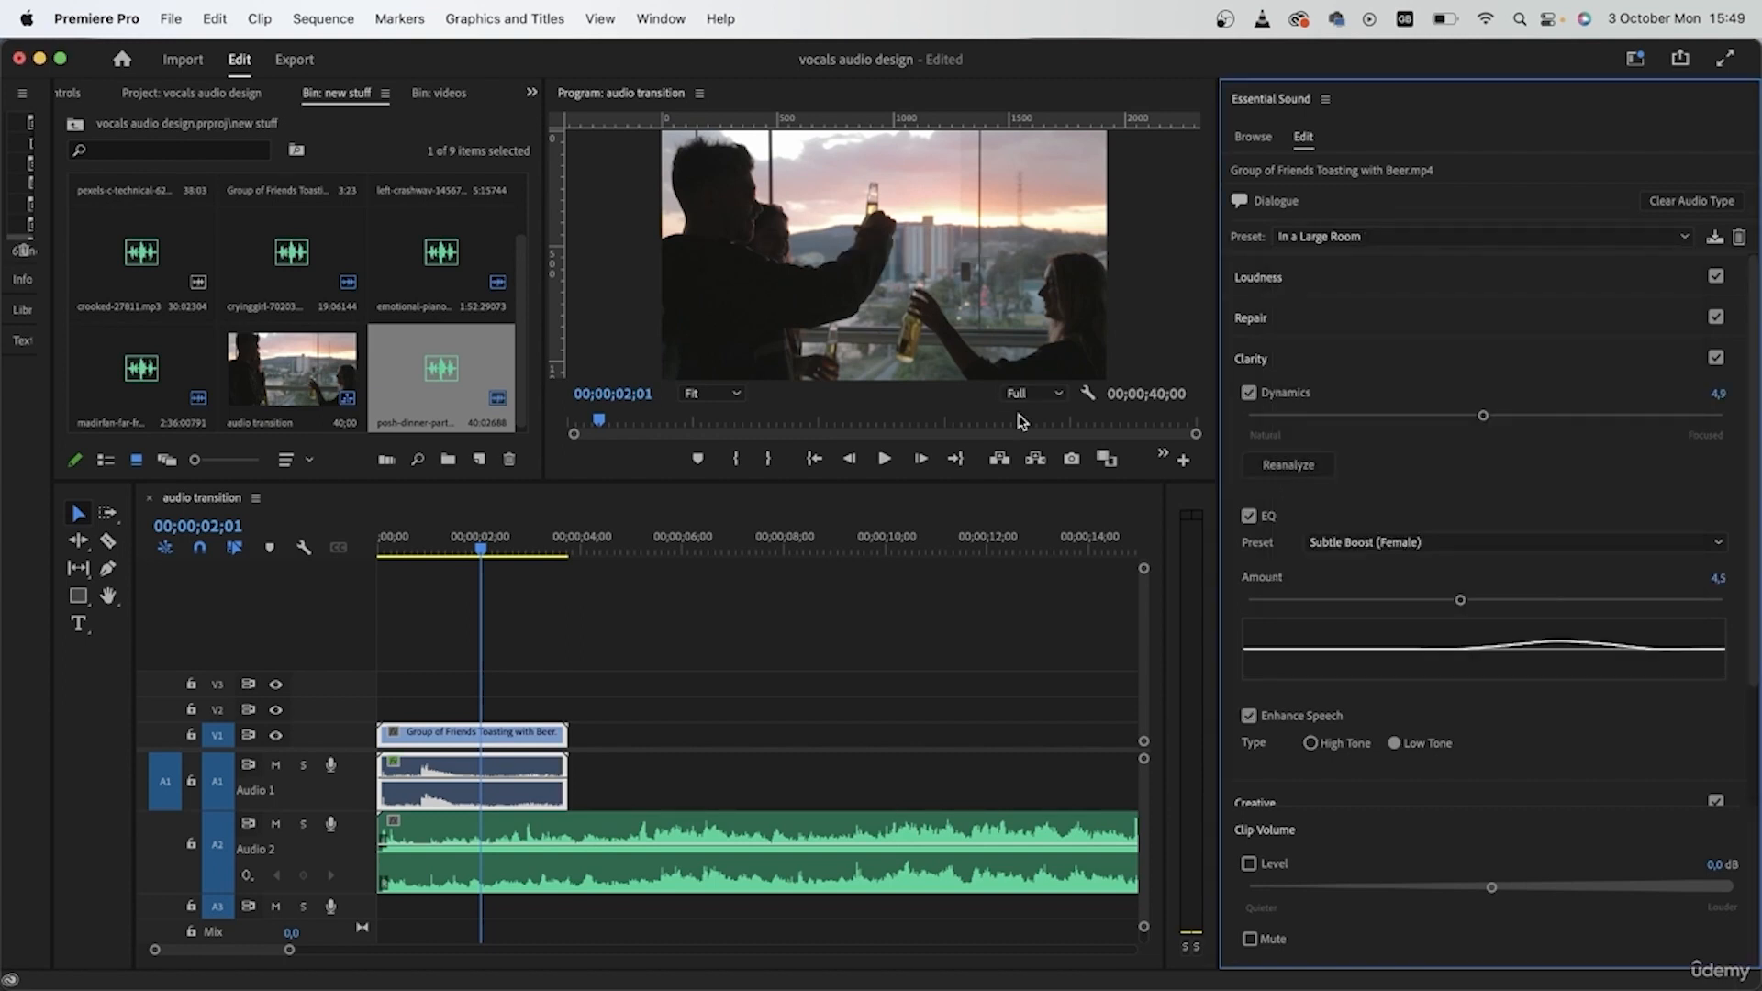
# - Mute the Audio 2 track and play the toasting clip from the start with the room preset applied
pyautogui.click(425, 551)
pyautogui.moveTo(425, 551); pyautogui.dragTo(203, 559)
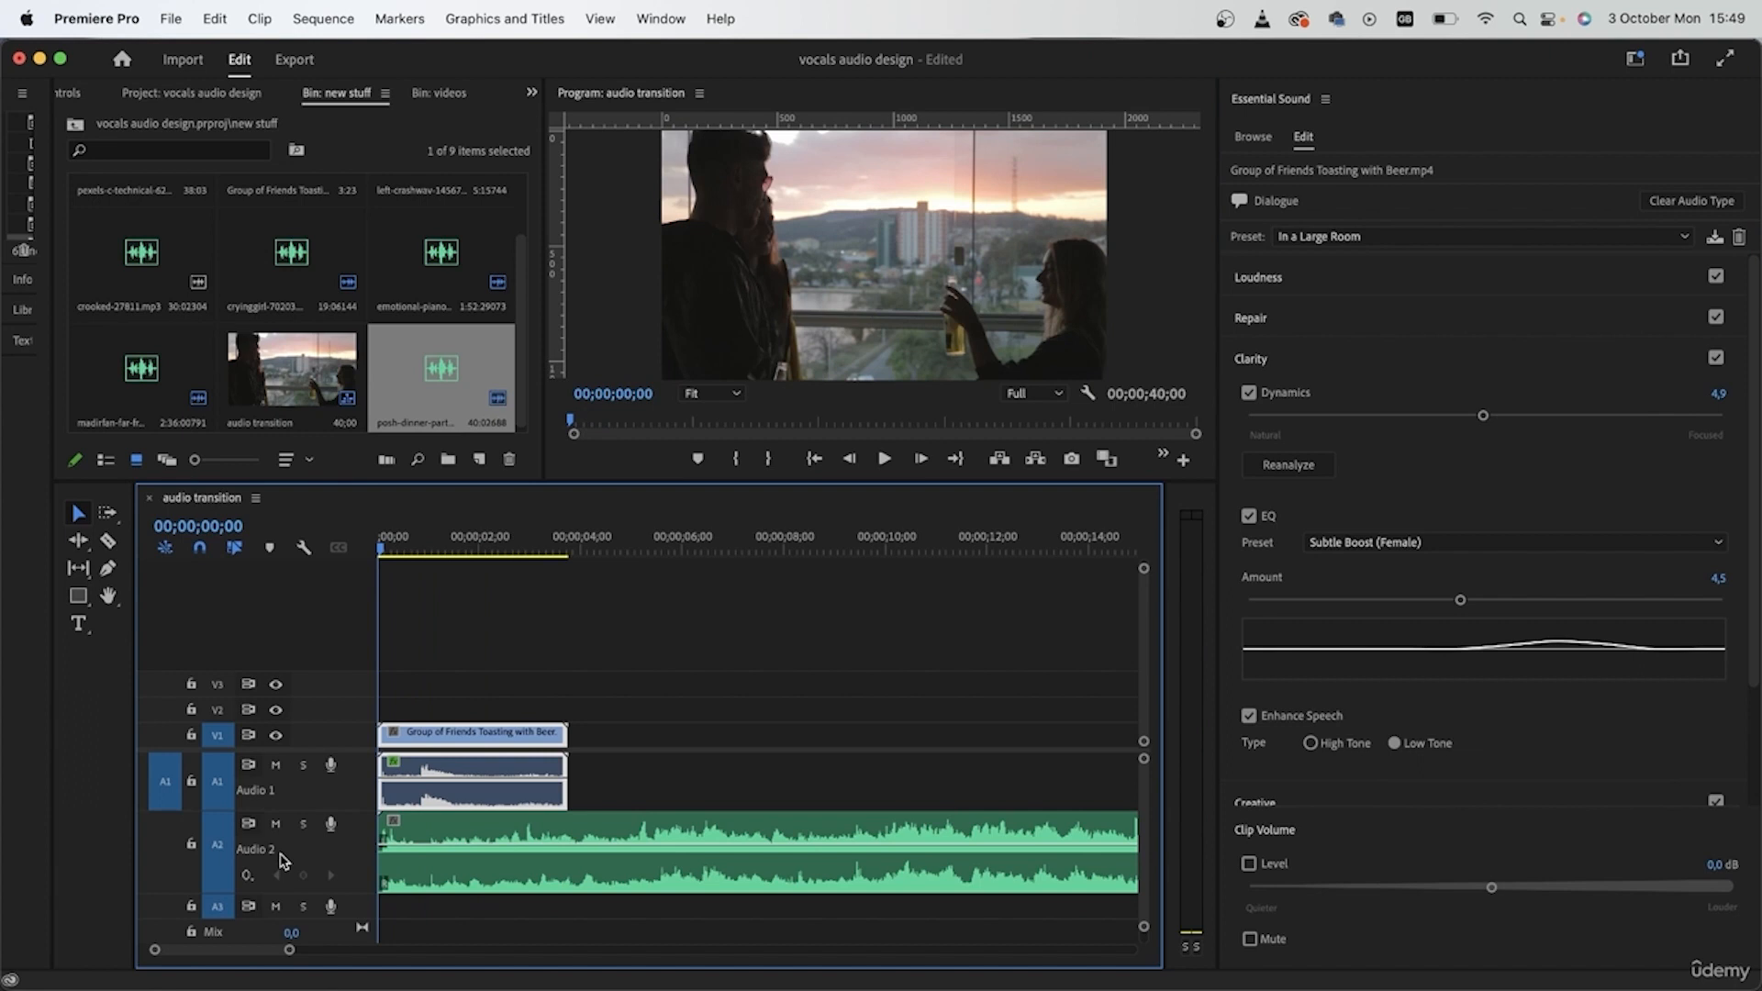
pyautogui.click(275, 824)
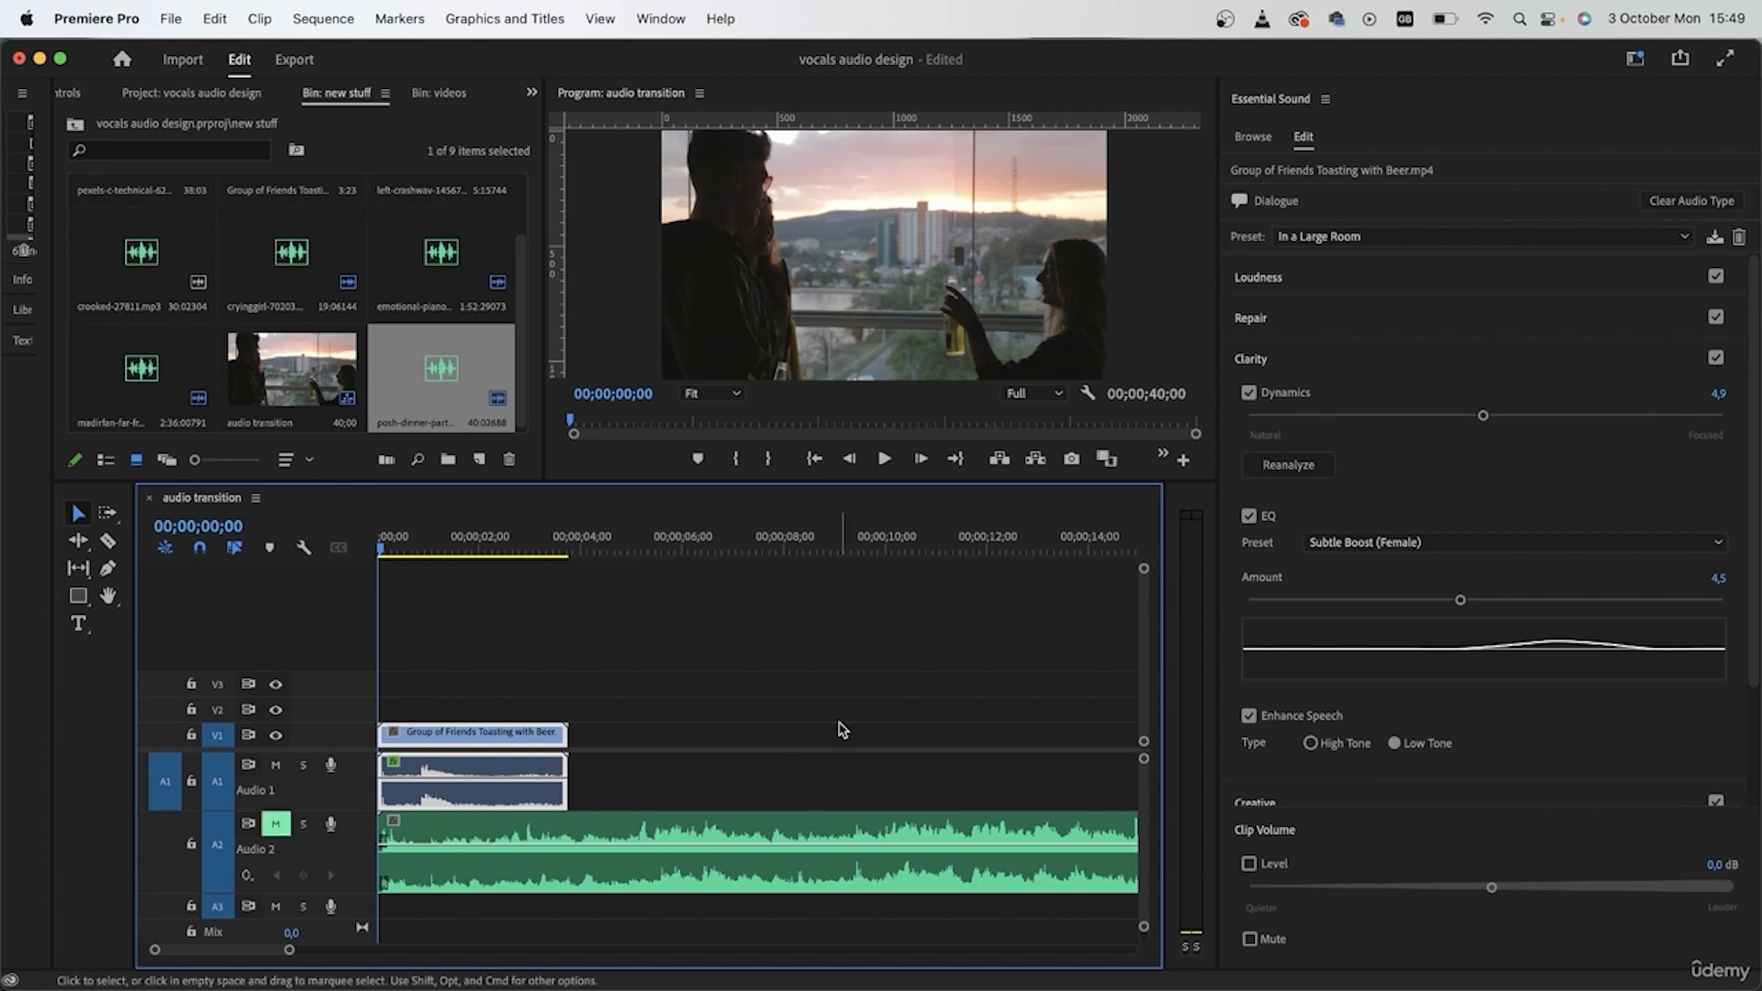
pyautogui.press('space')
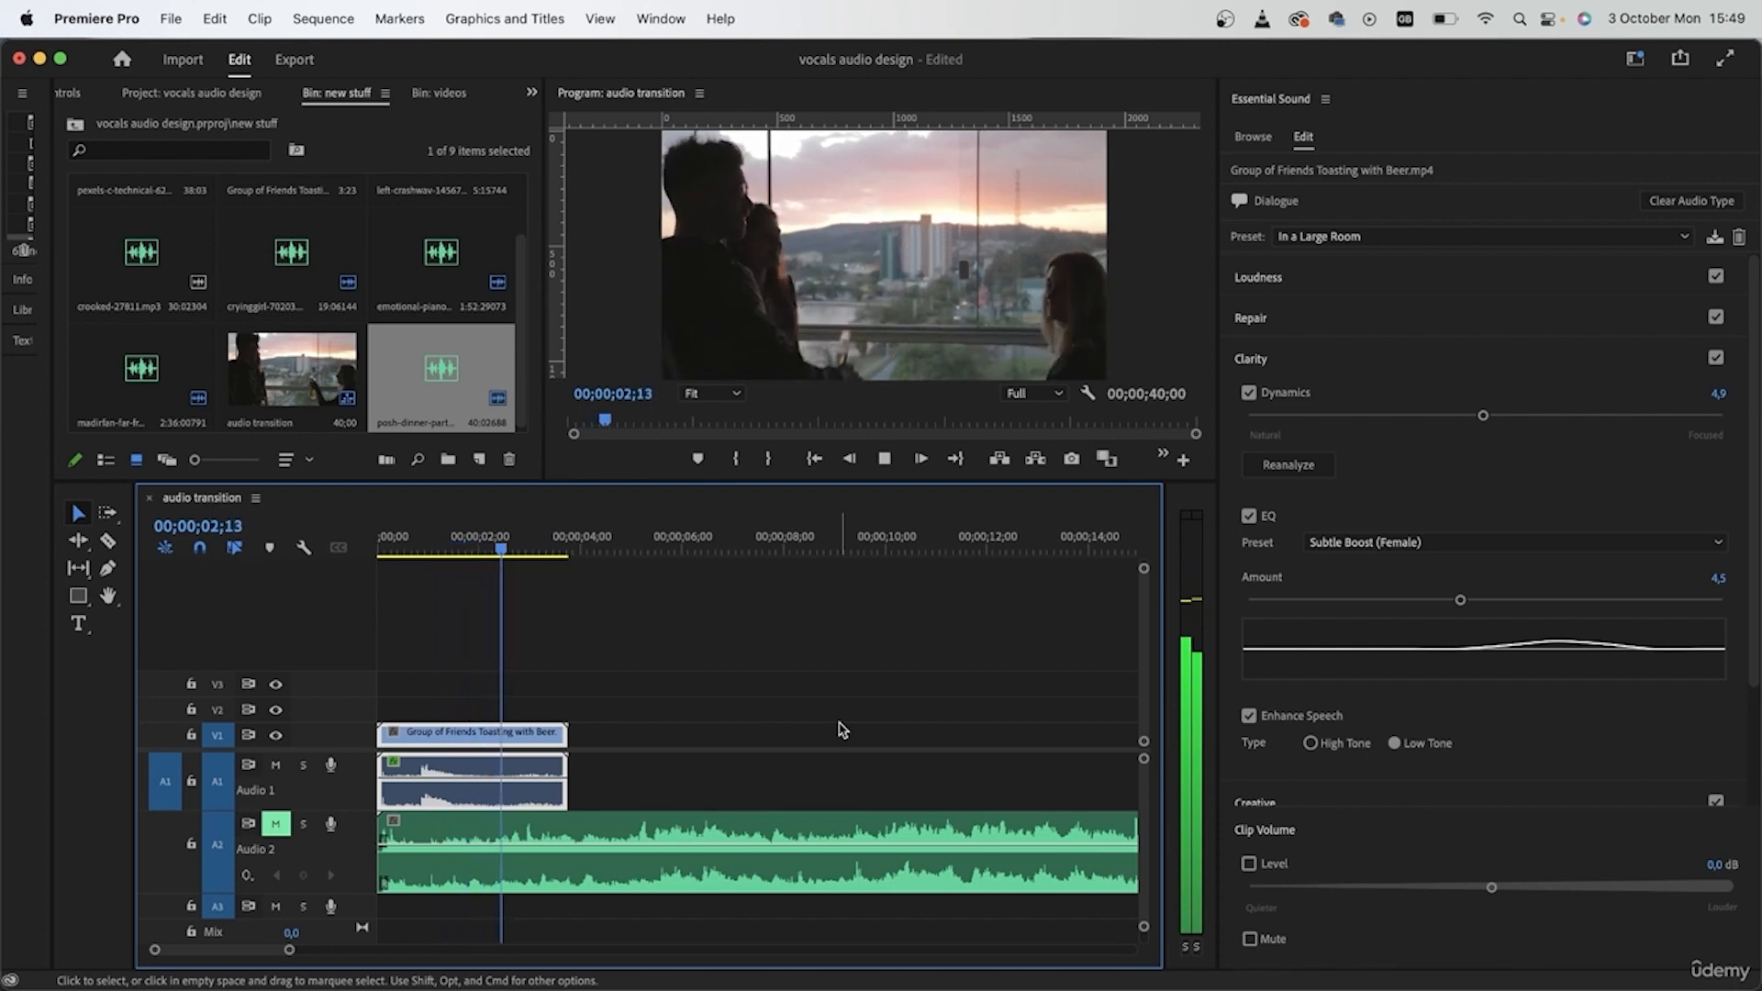
pyautogui.press('space')
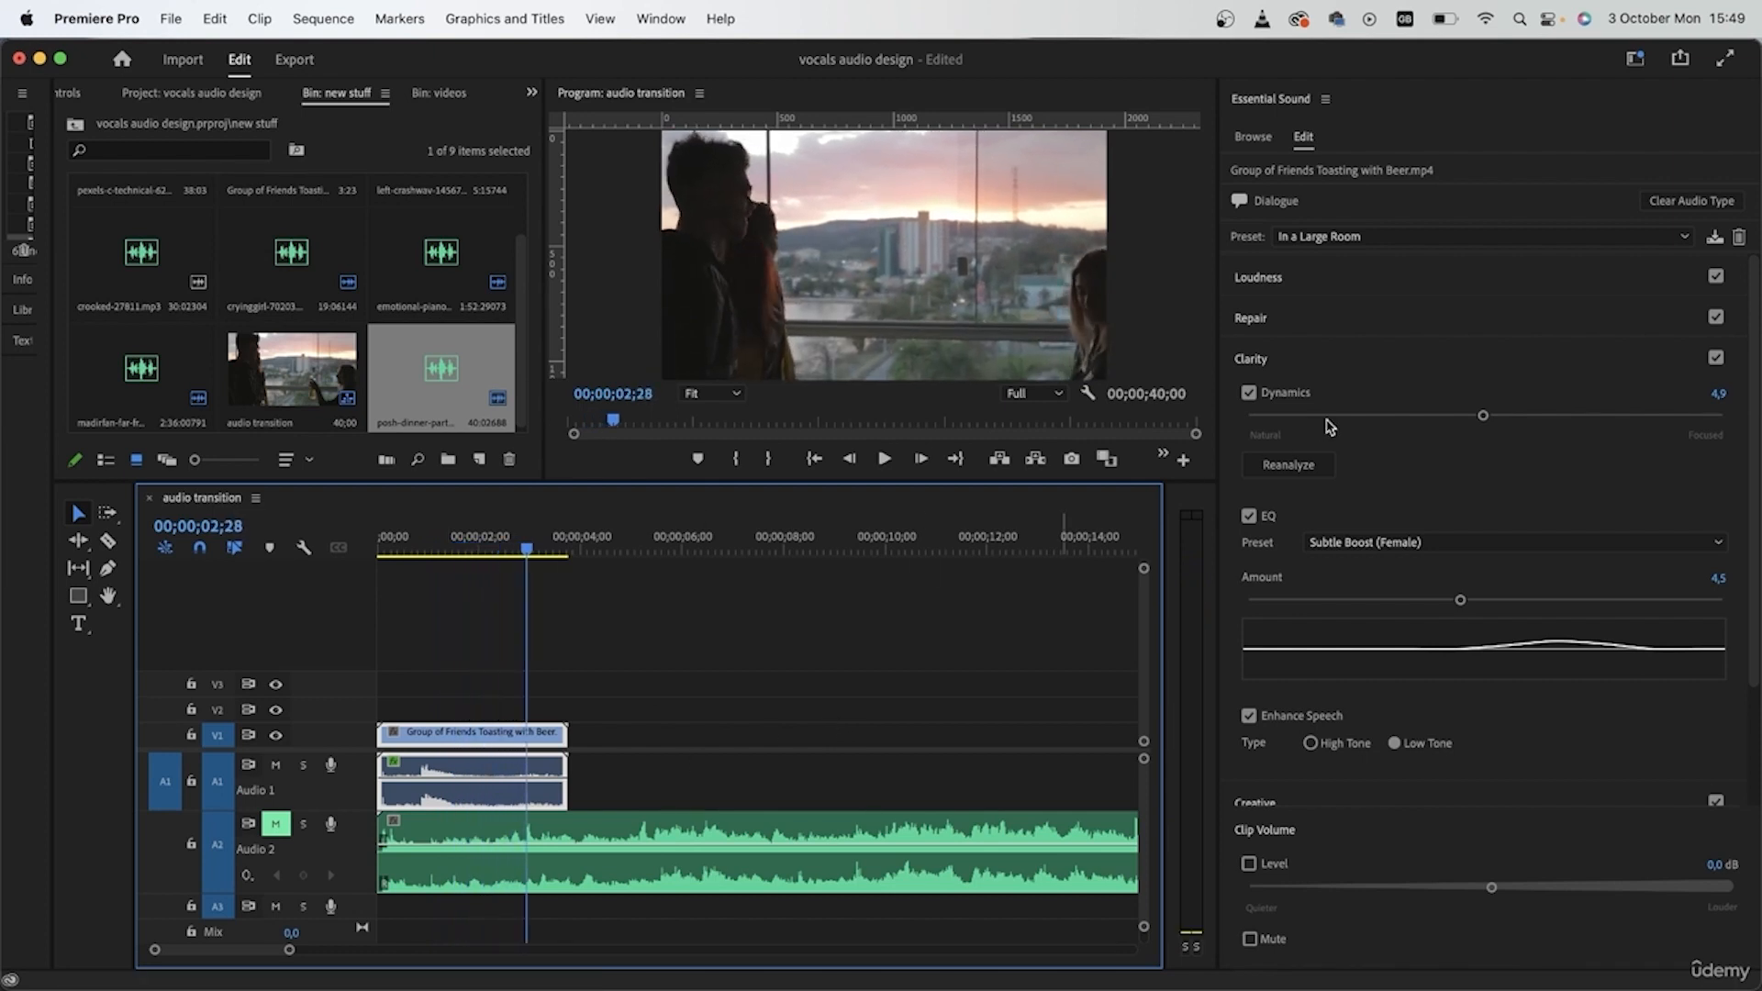
pyautogui.click(383, 545)
pyautogui.press('space')
pyautogui.press('space')
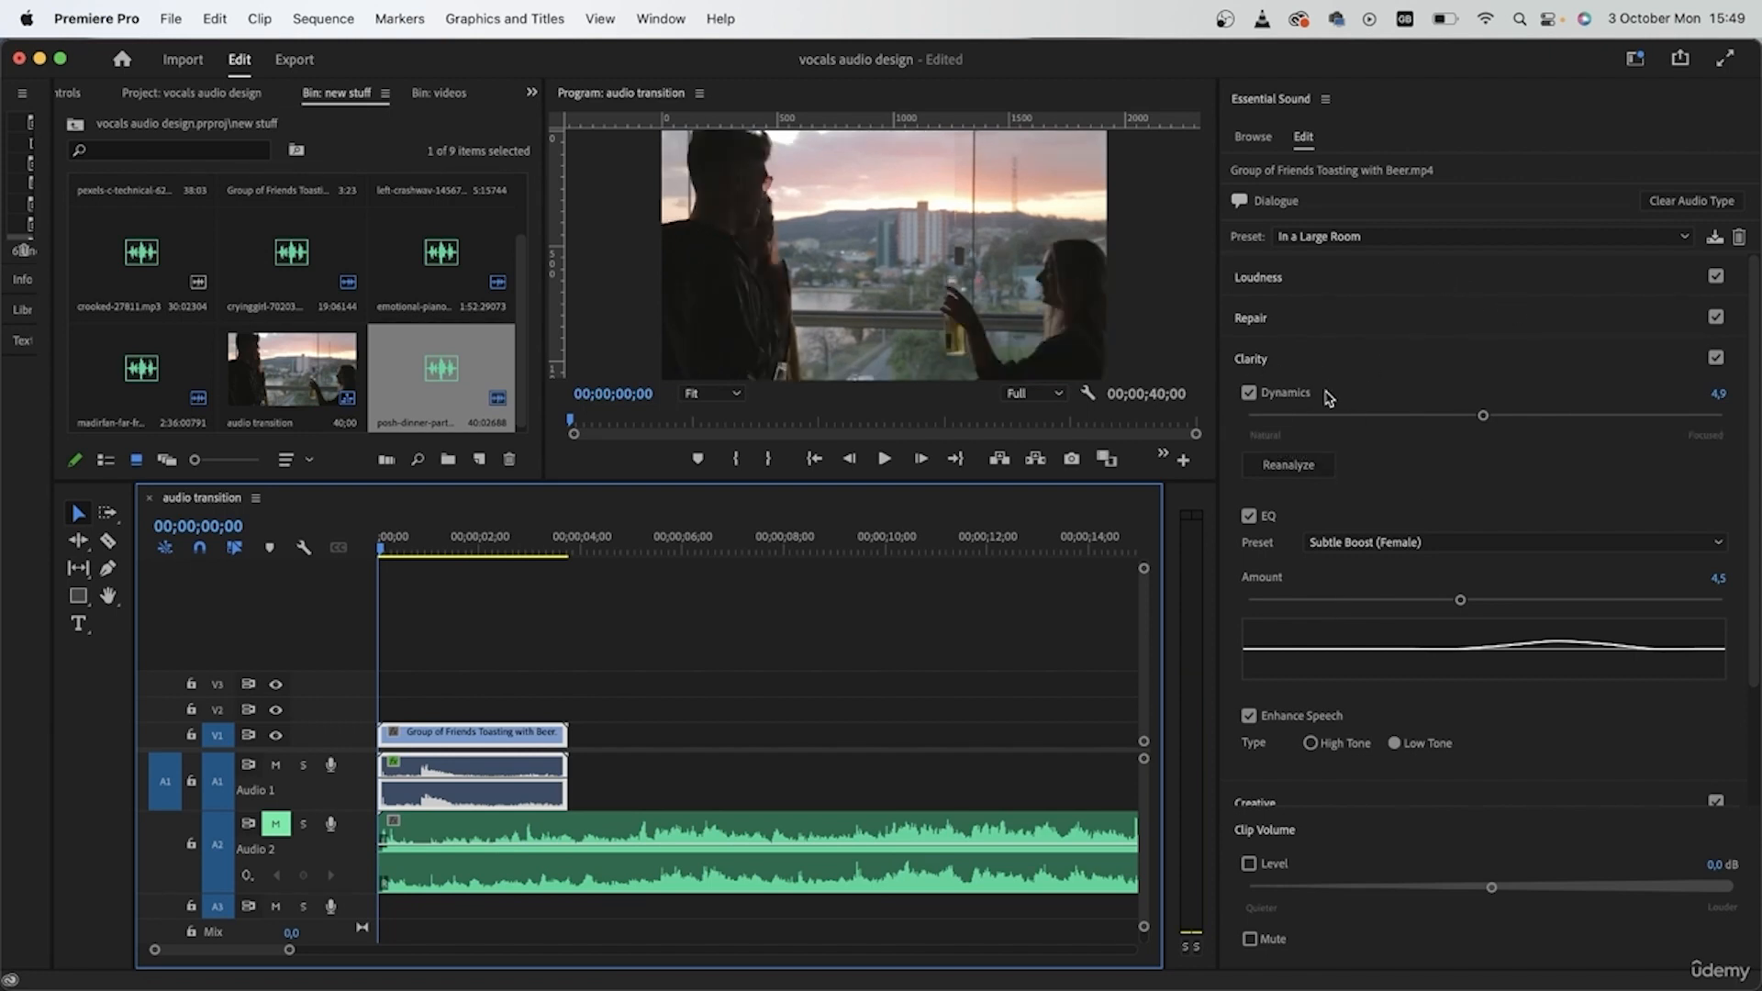
# - Try the clip's Dynamics at 2.2 during playback, and settle on a Dynamics amount of 3.8
pyautogui.moveTo(1483, 416); pyautogui.dragTo(1355, 417)
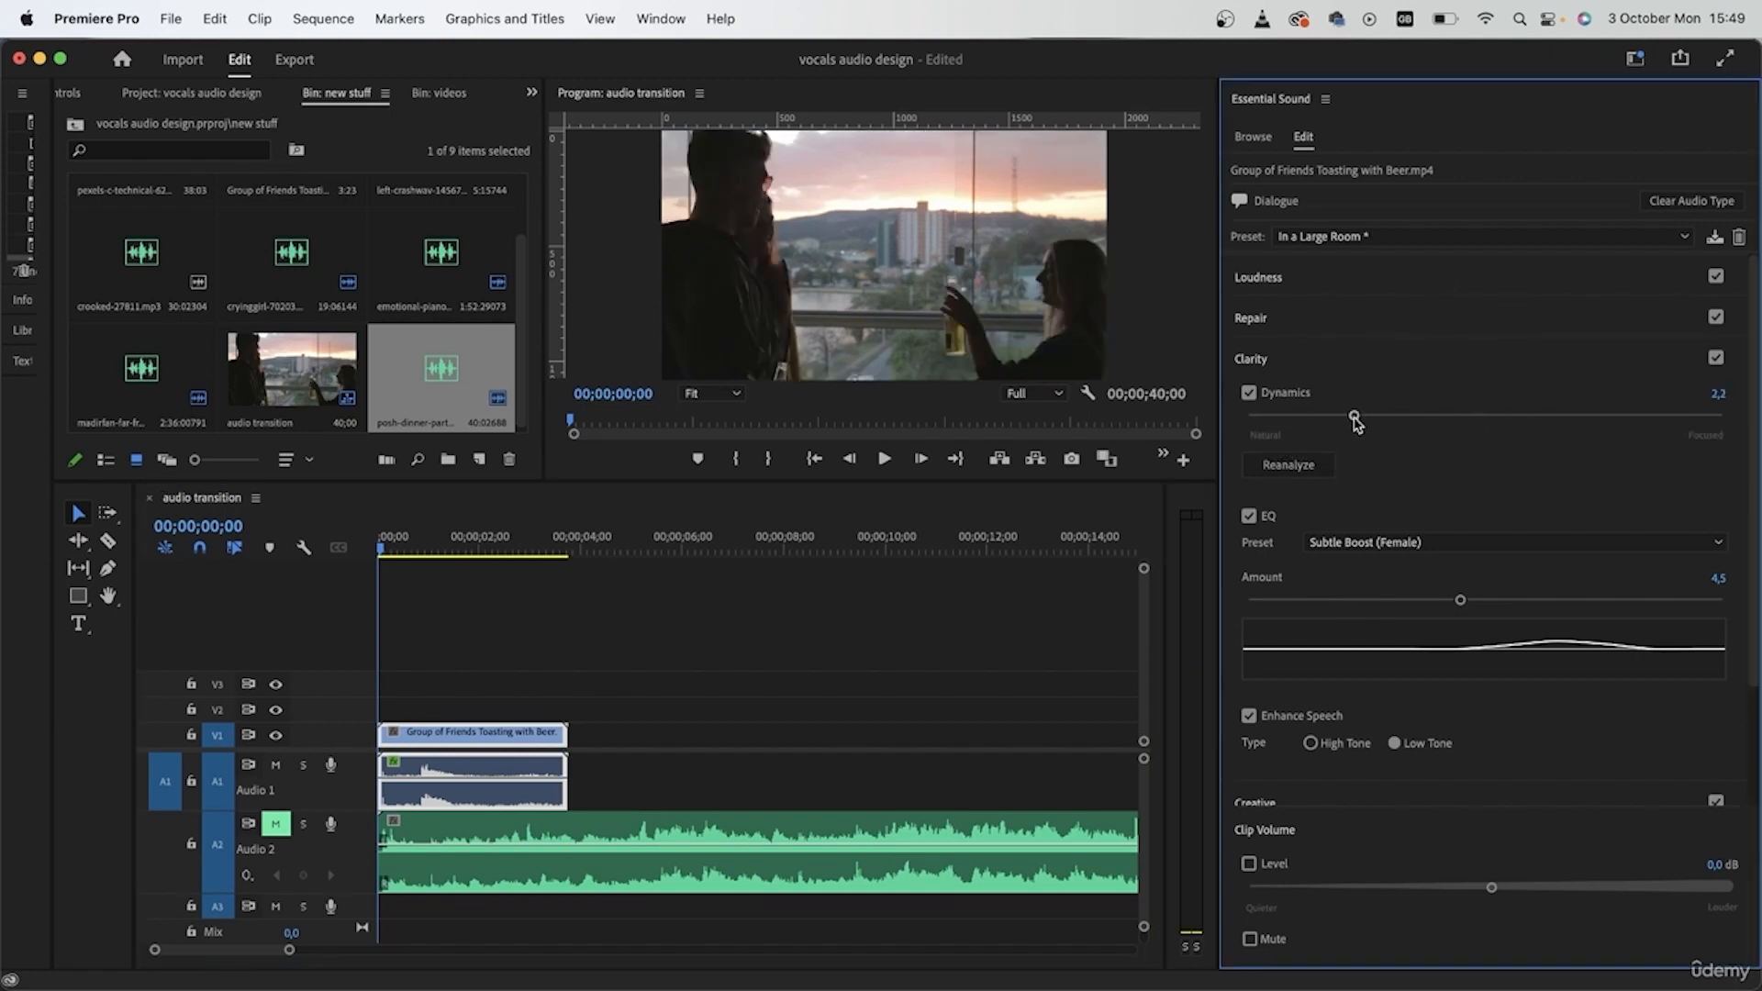
pyautogui.press('space')
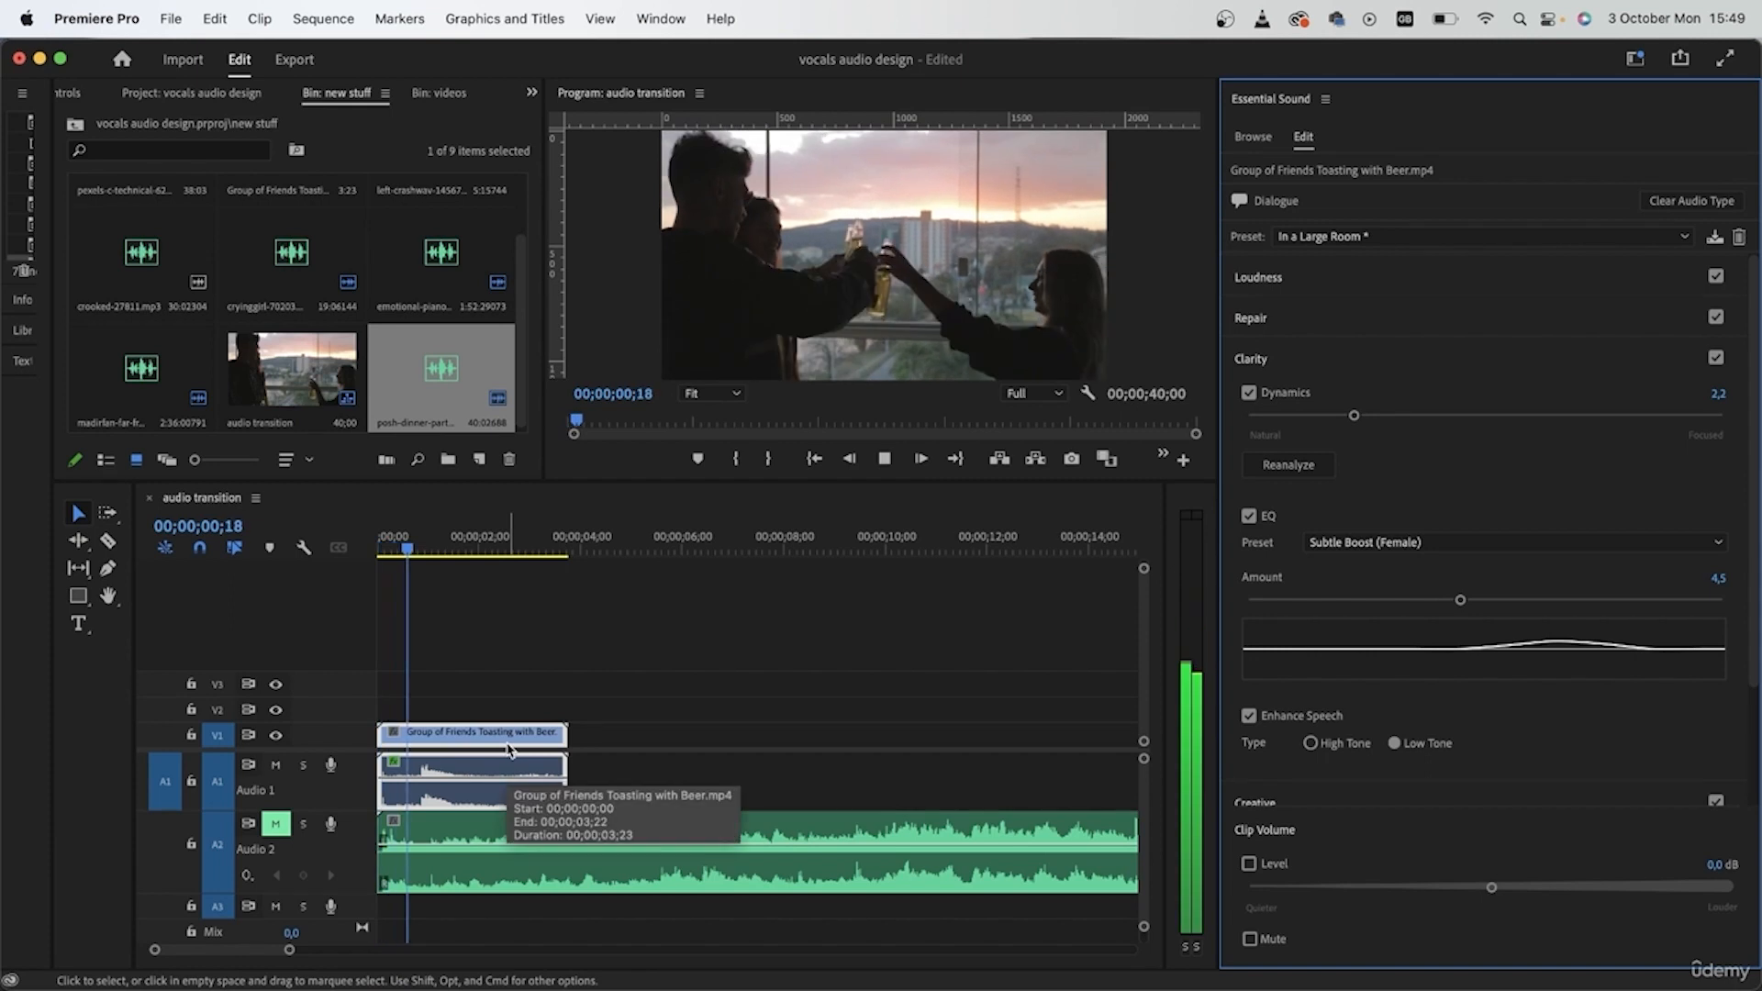
pyautogui.moveTo(1355, 416); pyautogui.dragTo(1250, 417)
pyautogui.moveTo(431, 543)
pyautogui.mouseDown()
pyautogui.moveTo(362, 542)
pyautogui.moveTo(412, 551)
pyautogui.mouseUp()
pyautogui.moveTo(1526, 418); pyautogui.dragTo(1429, 438)
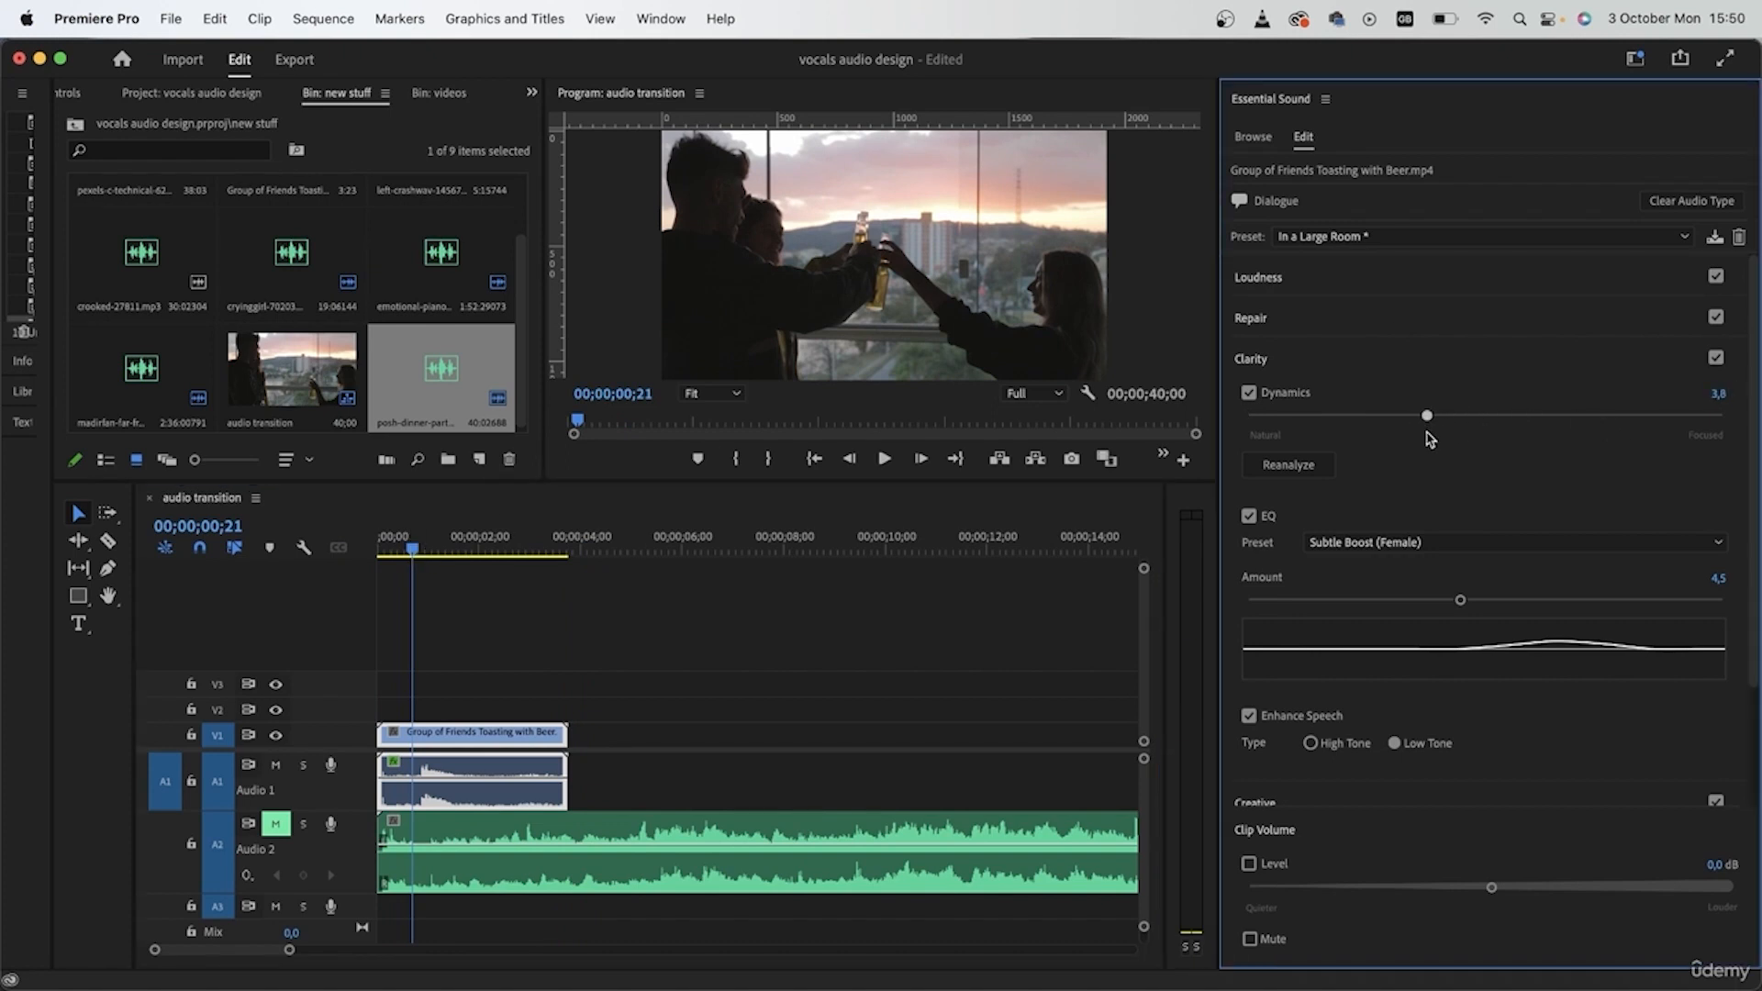
# - Change the dialogue's EQ preset to Background Voice and play the toasting clip from the start
pyautogui.scroll(-1, 1505, 477)
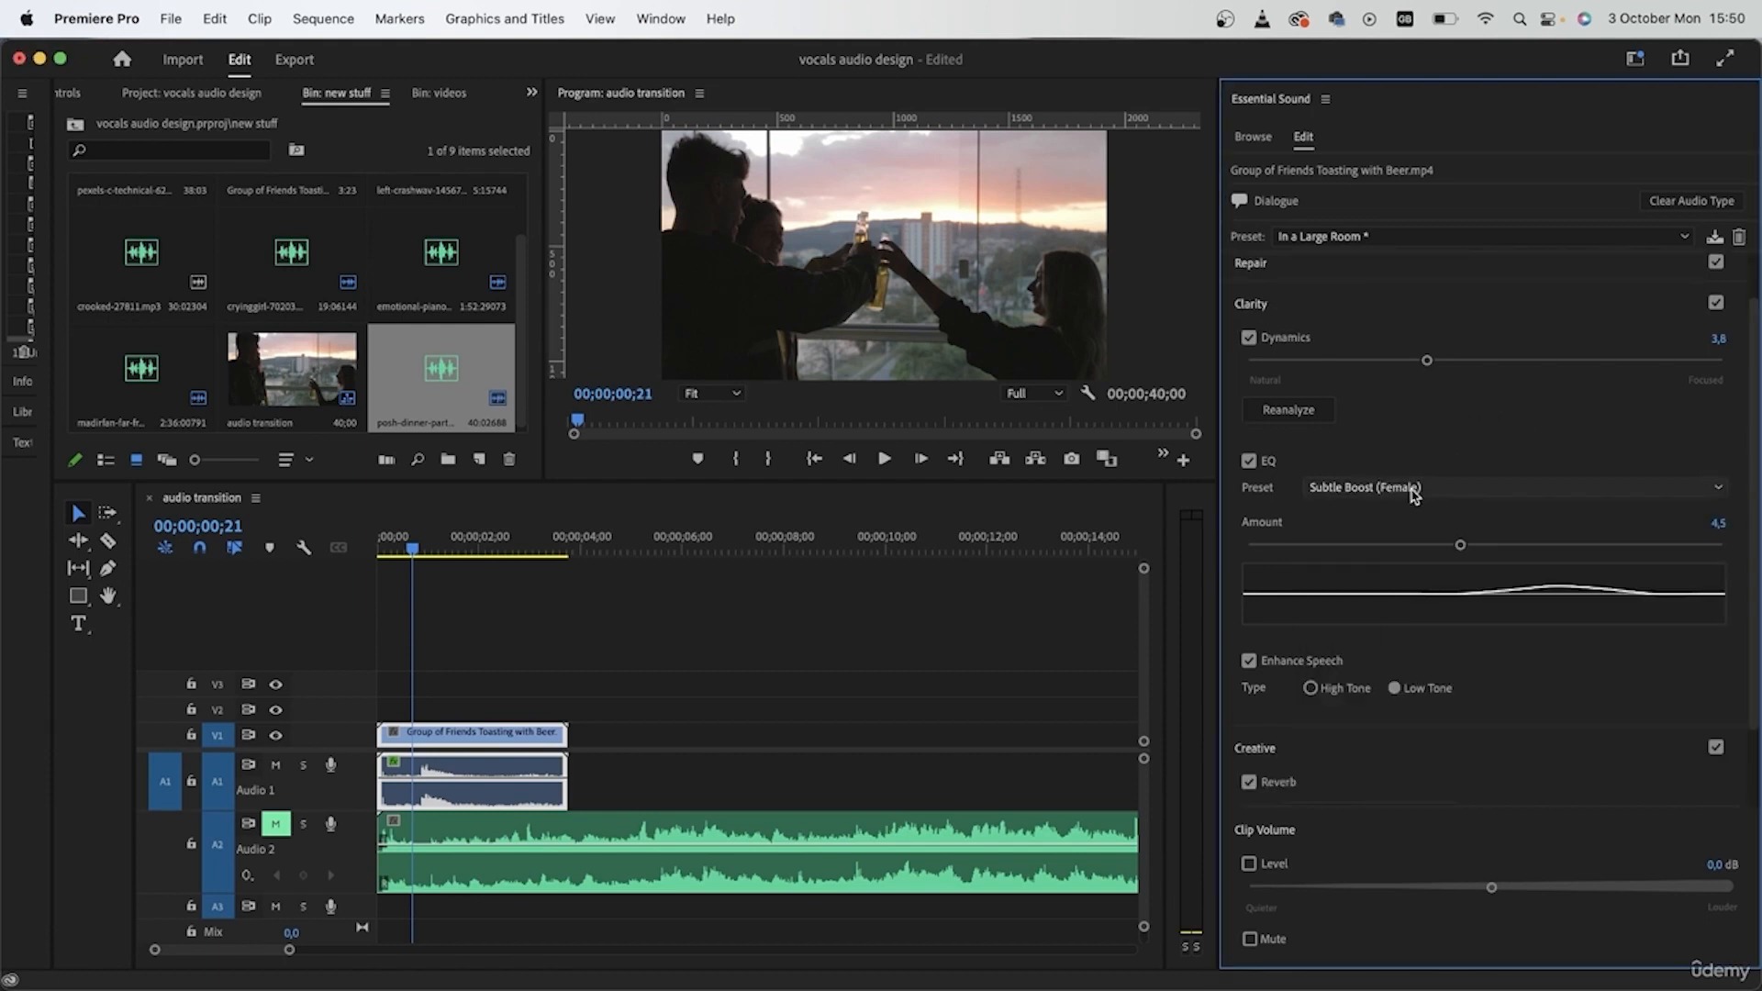
pyautogui.click(1414, 494)
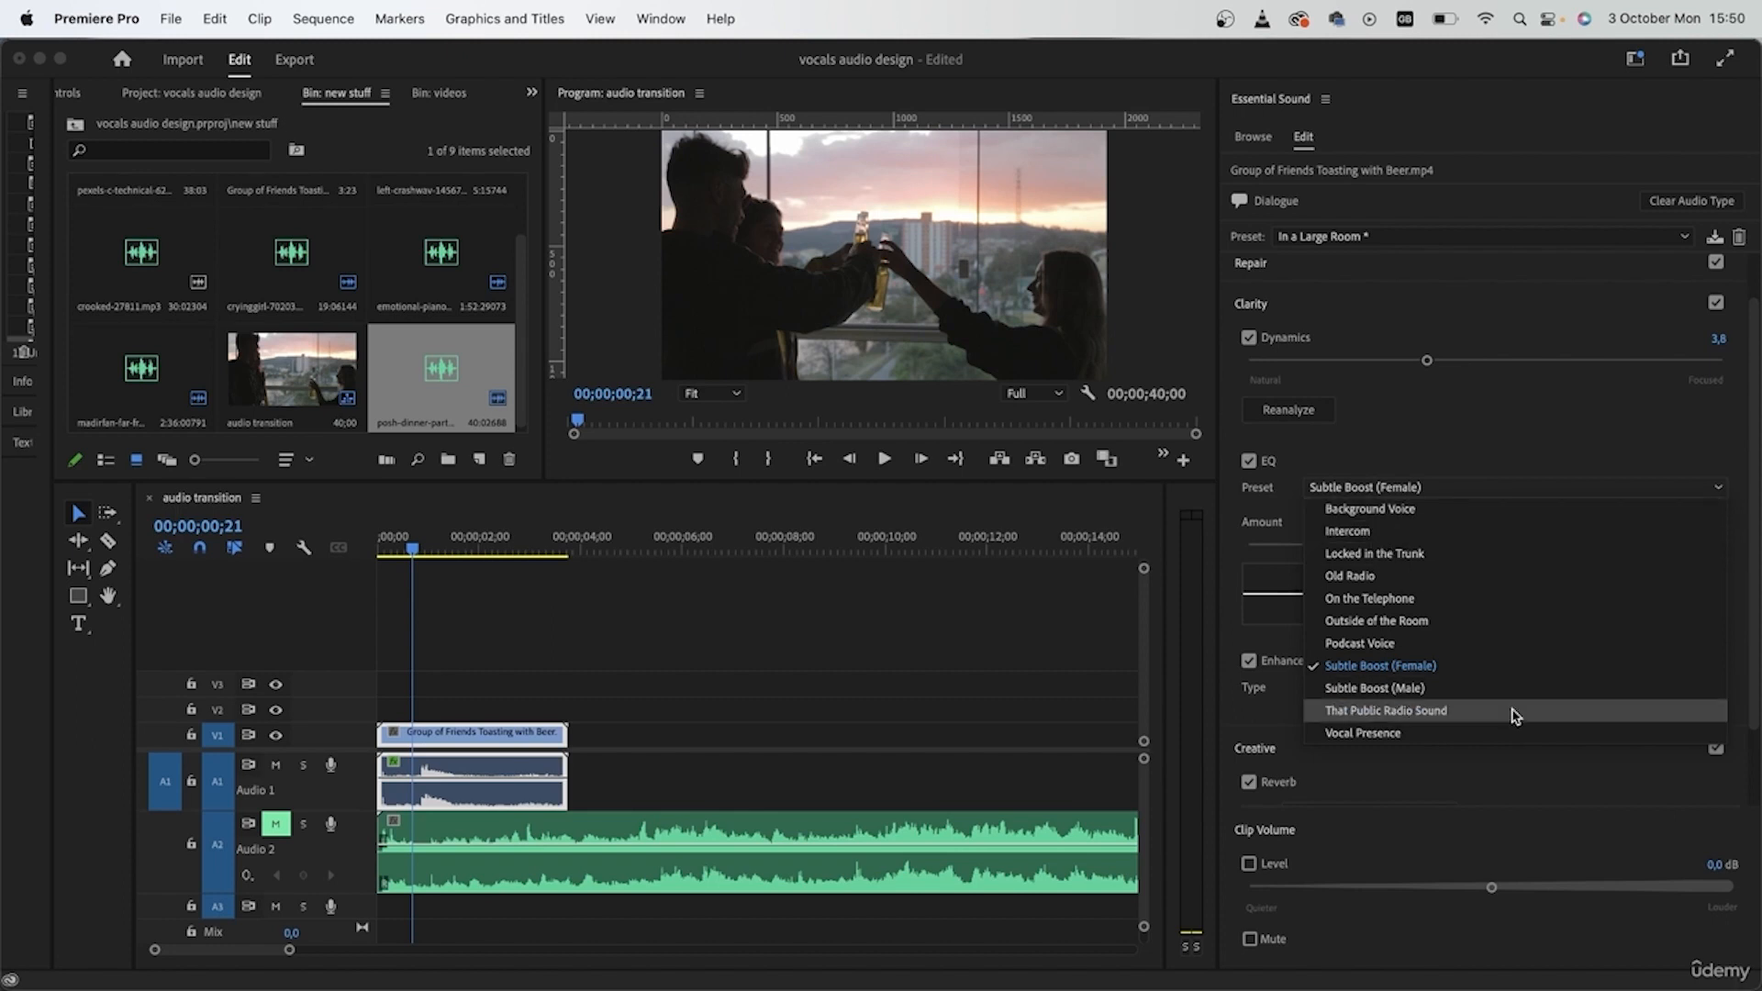
pyautogui.click(1425, 511)
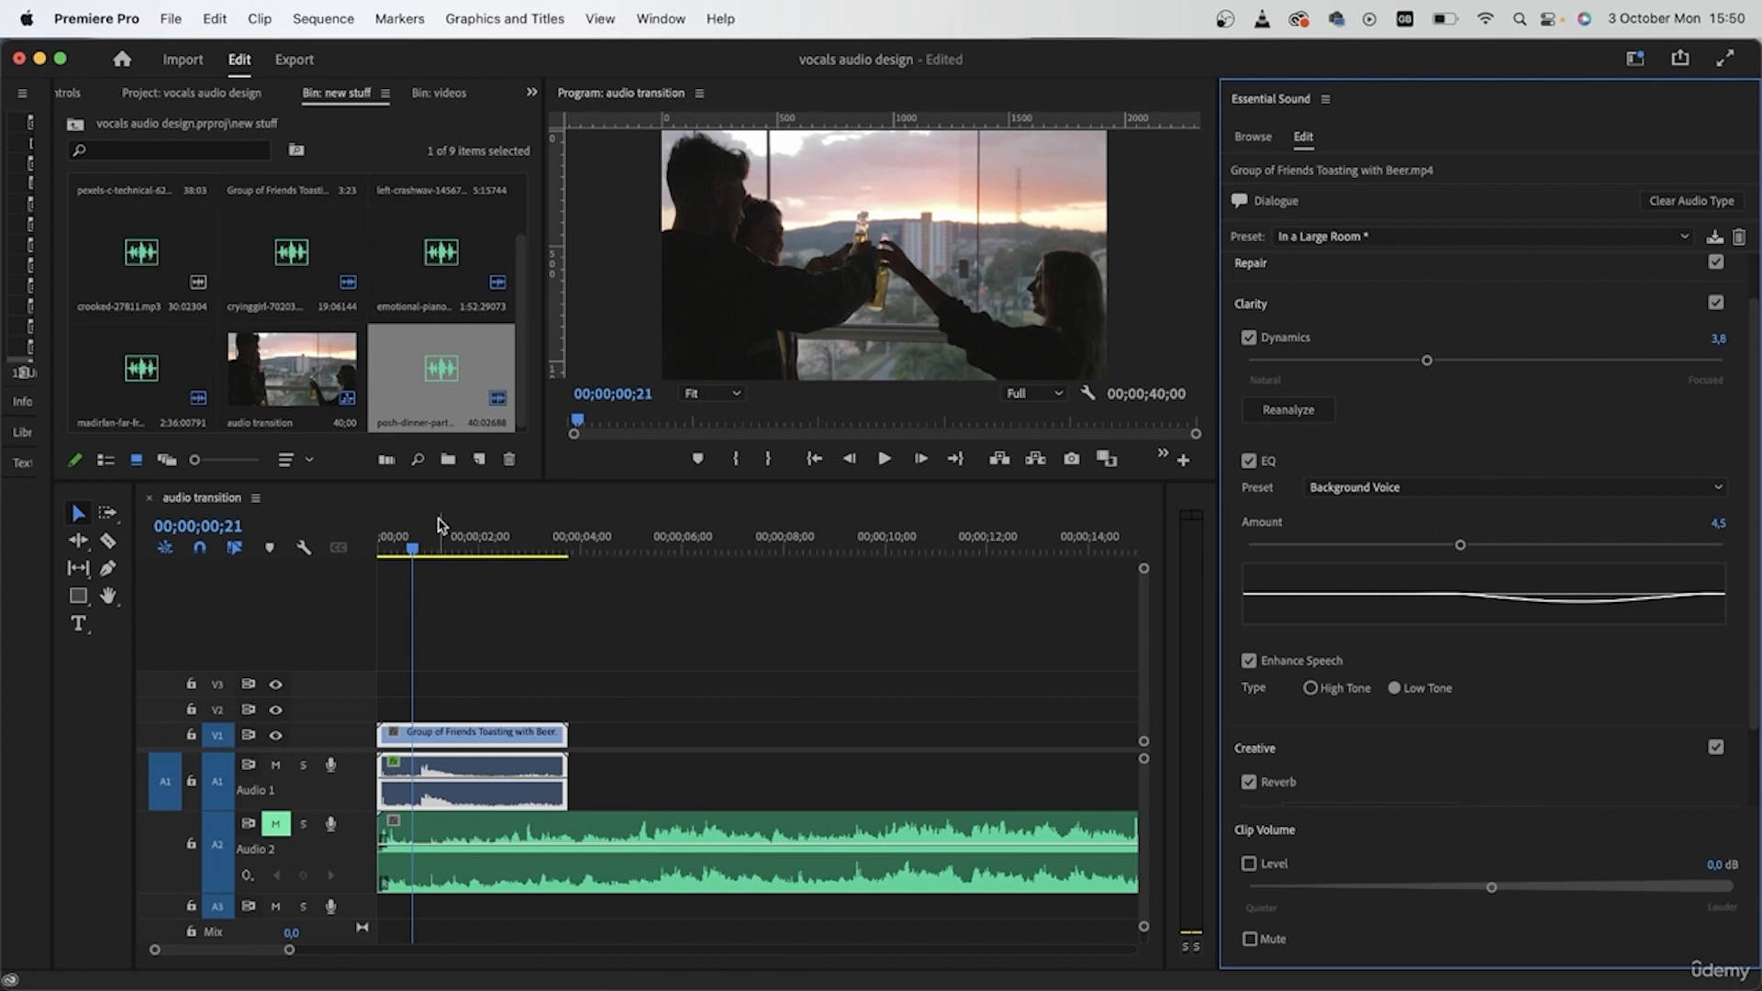
pyautogui.moveTo(457, 549); pyautogui.dragTo(338, 548)
pyautogui.press('space')
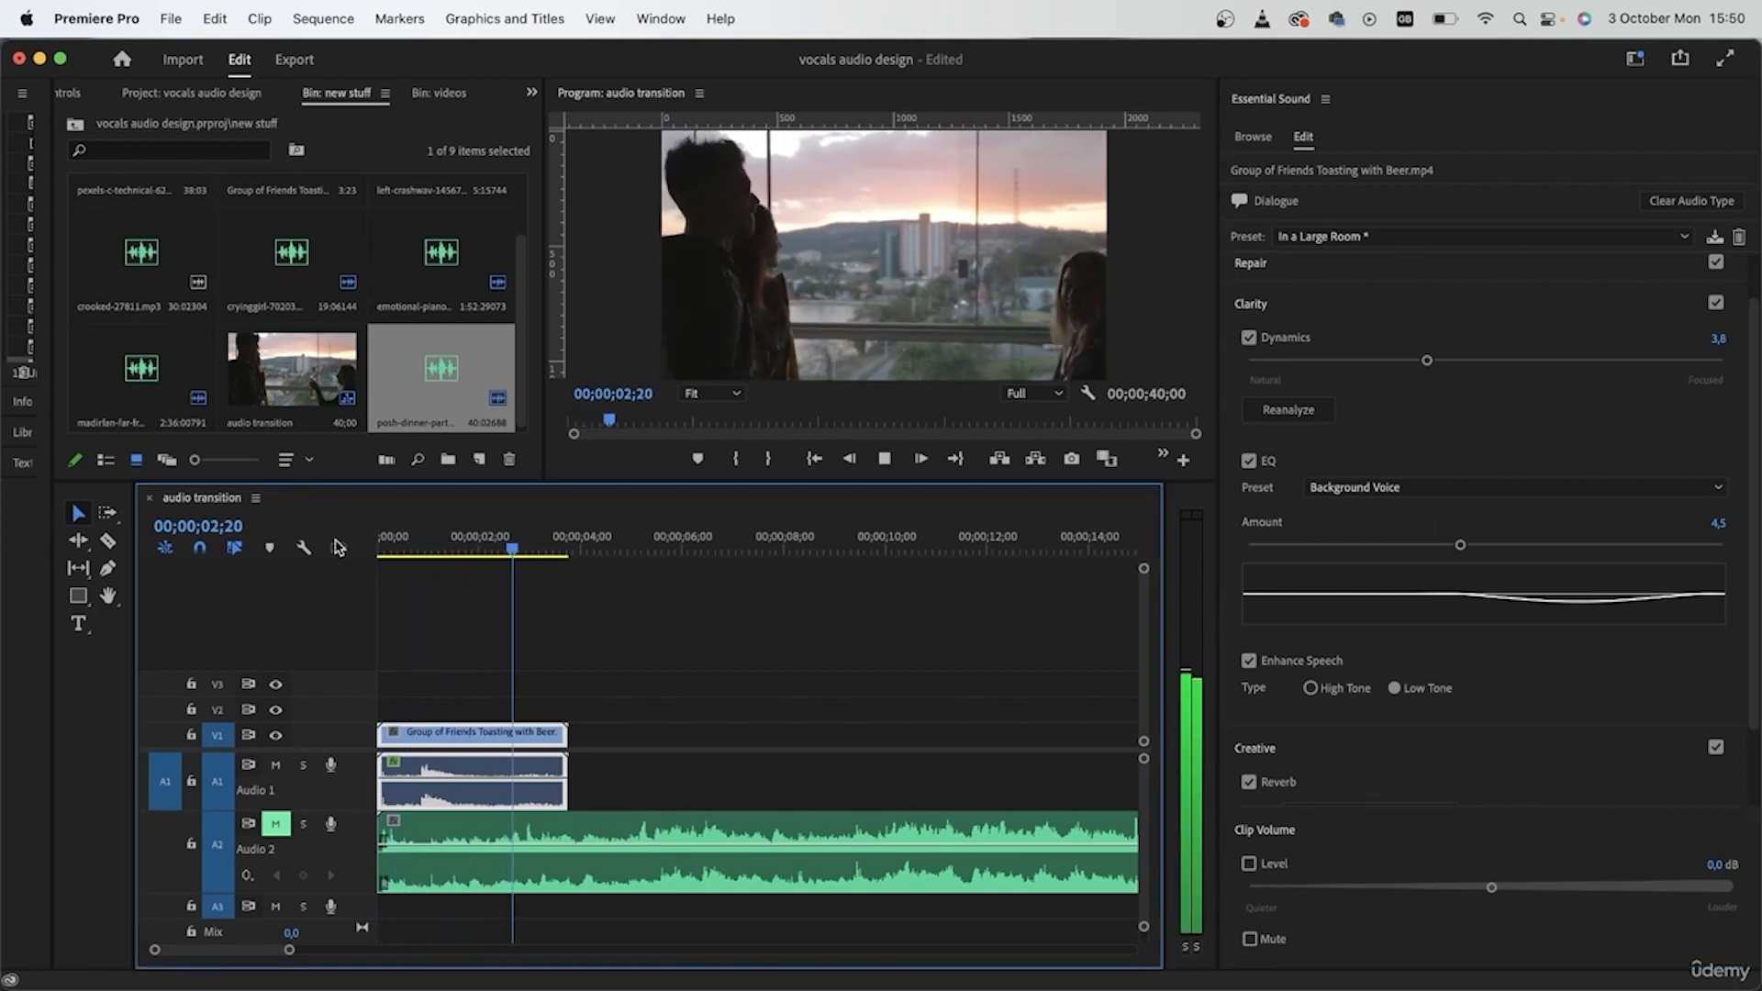
# - Keep the Large Reflective Room reverb preset, raise the reverb amount to 6.9, and play the toasting clip from the start
pyautogui.press('space')
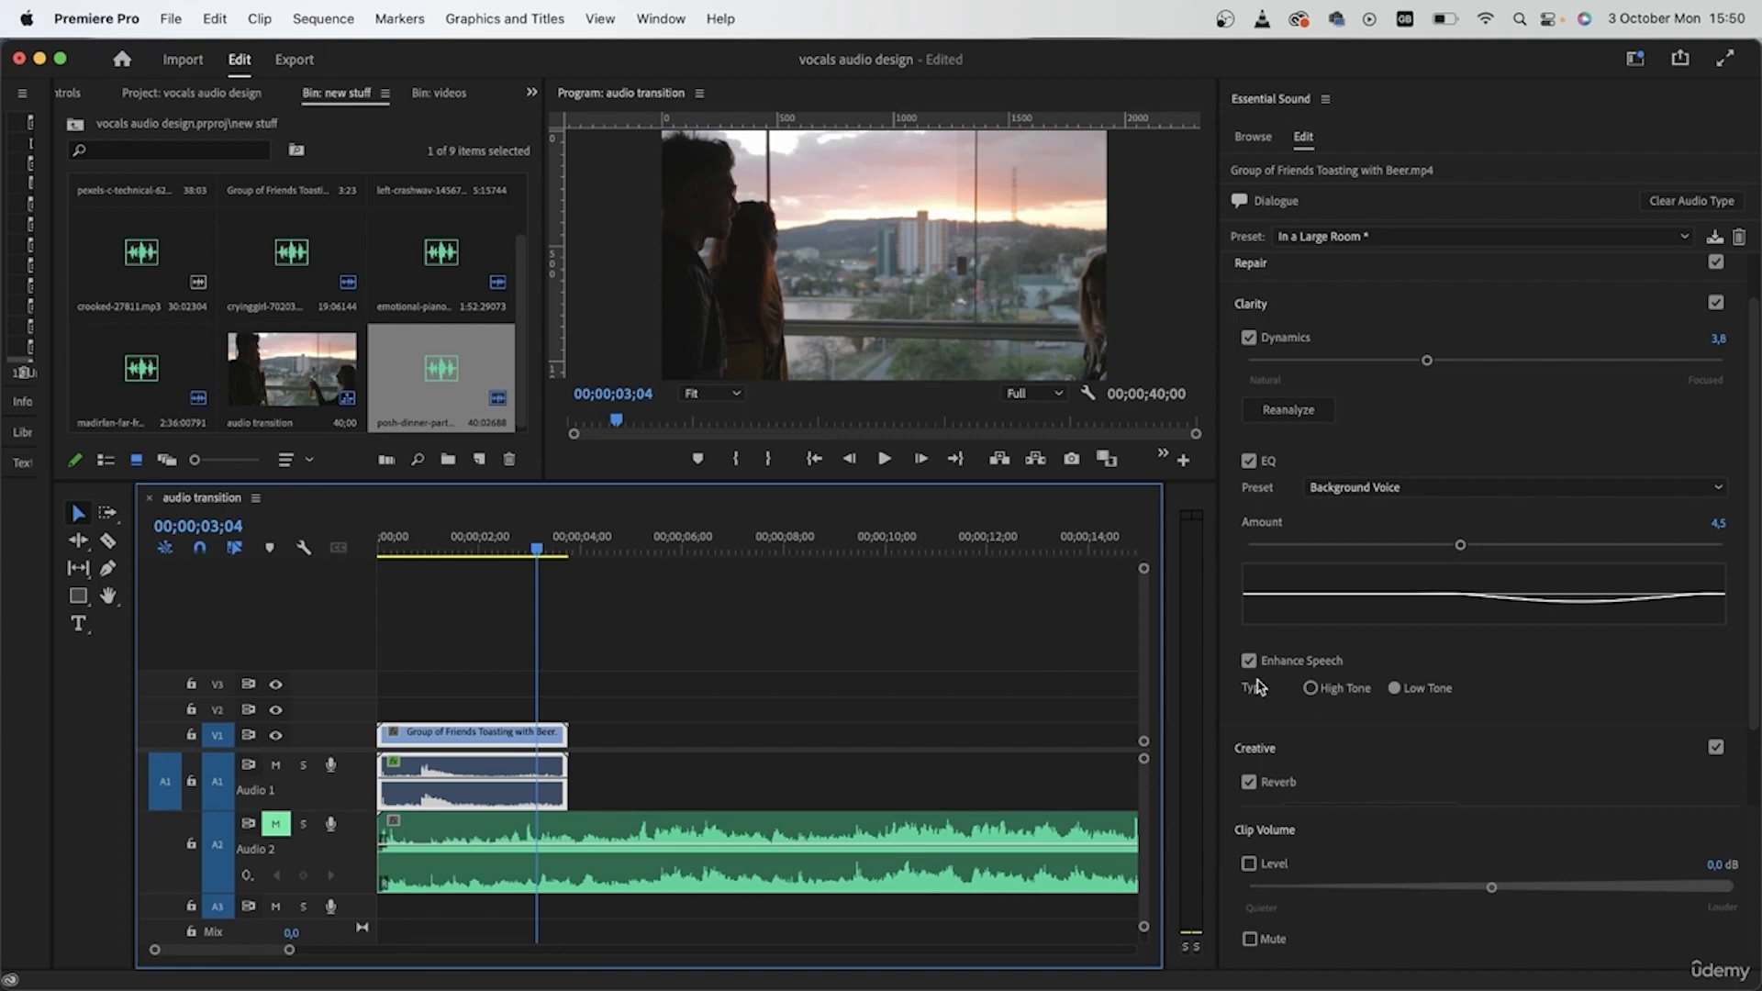
pyautogui.scroll(-3, 1306, 713)
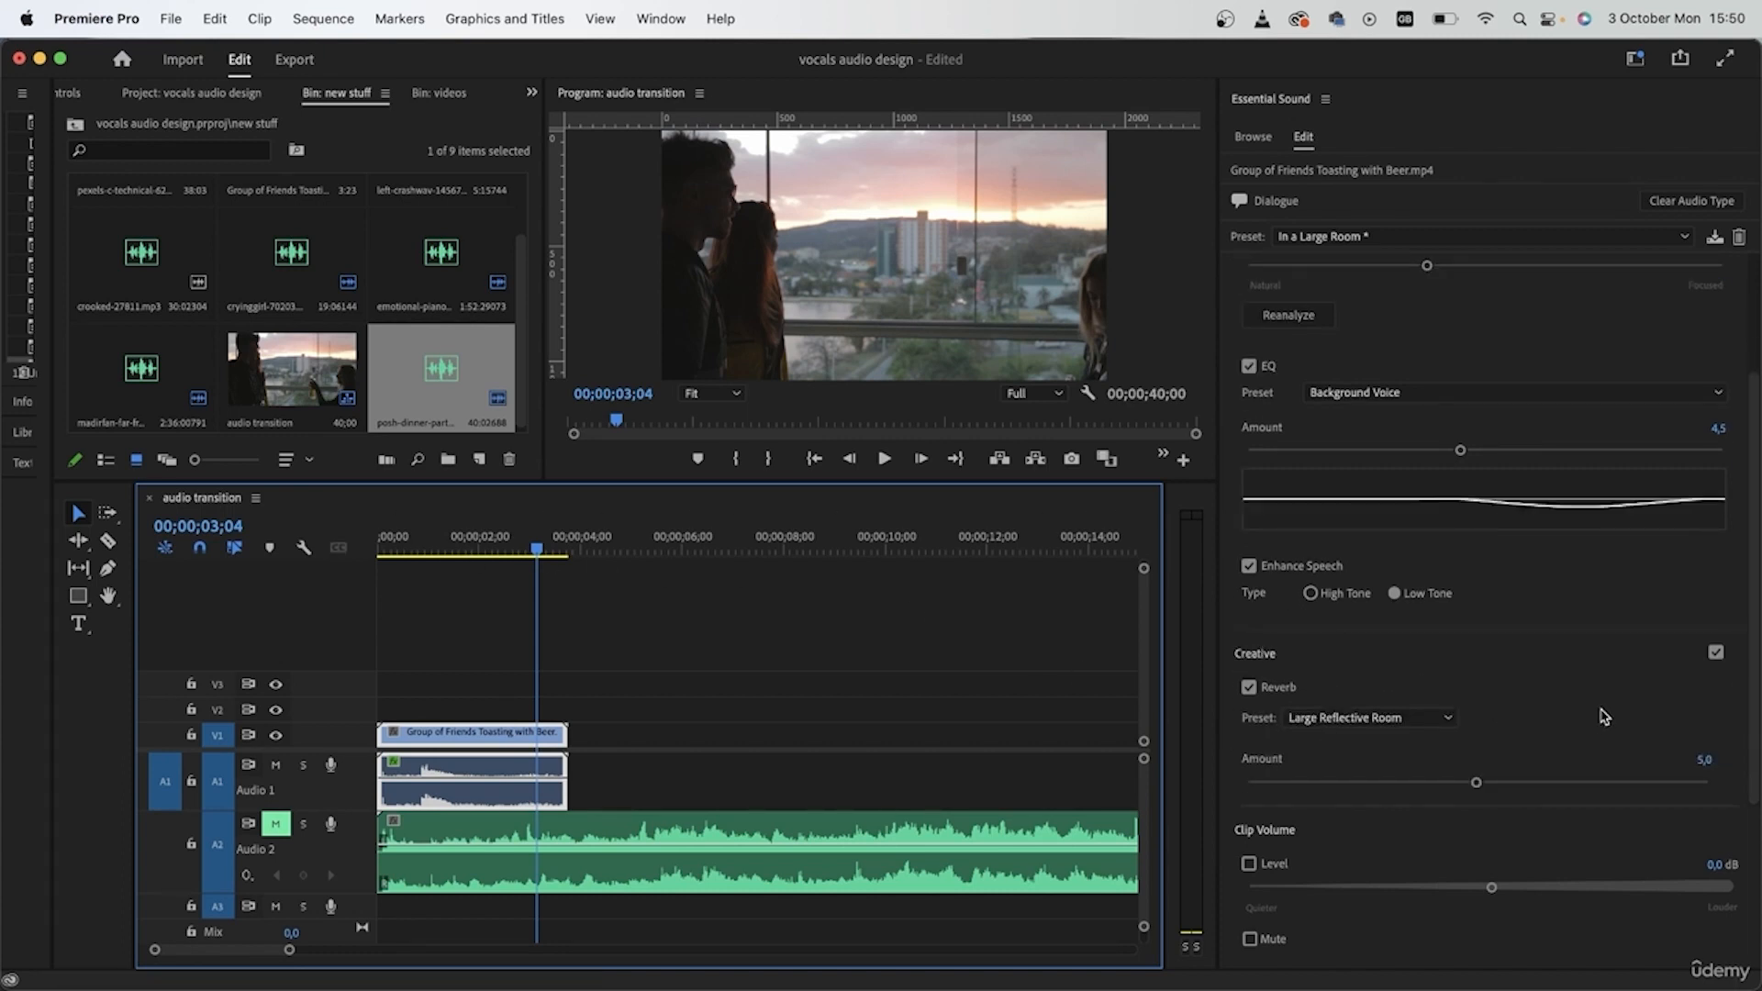
pyautogui.click(1385, 726)
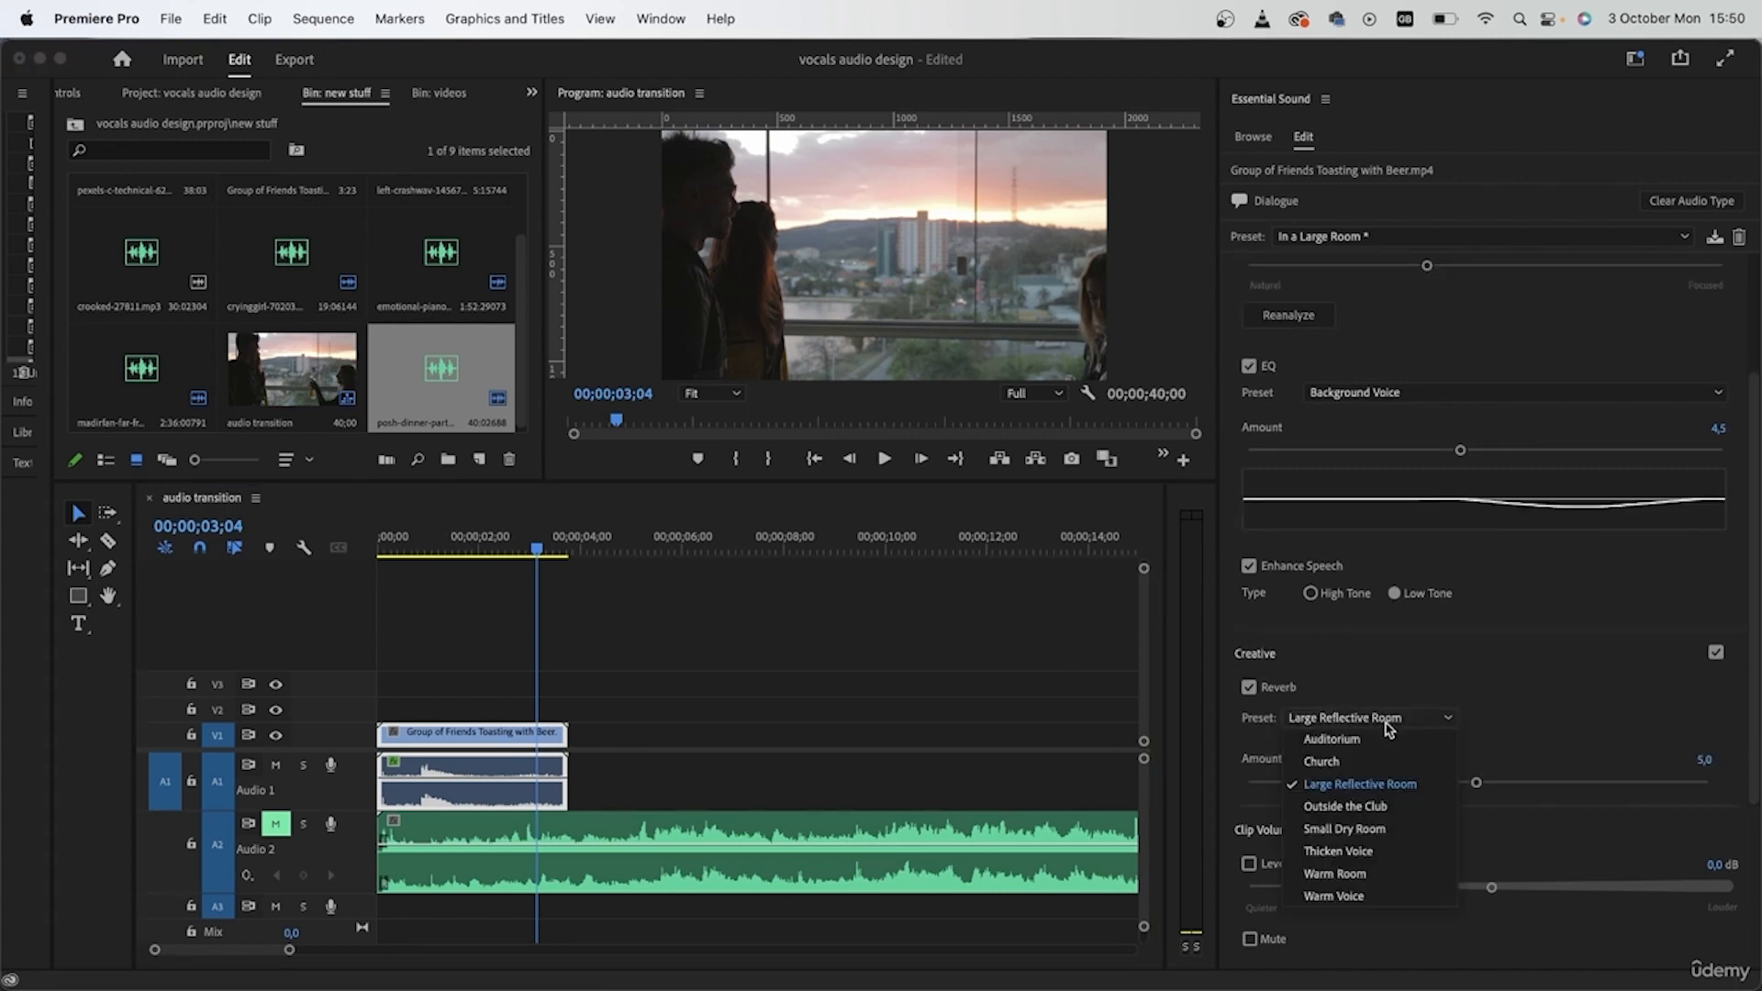
pyautogui.click(1381, 784)
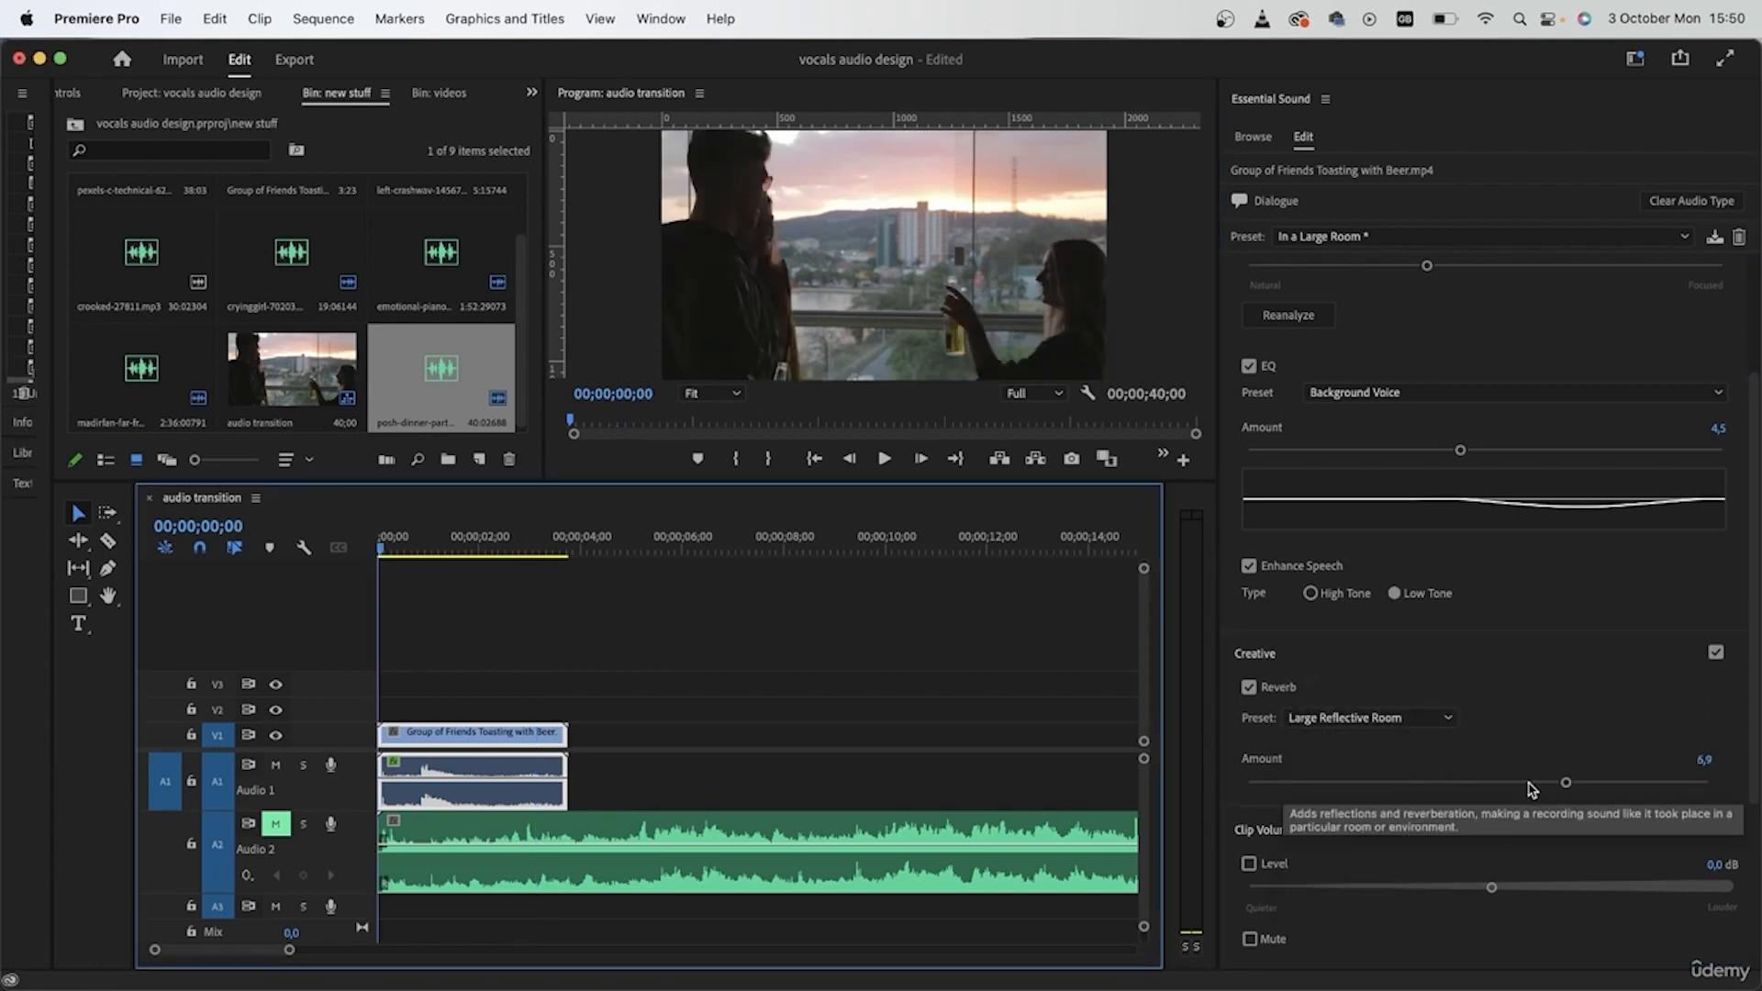
pyautogui.press('space')
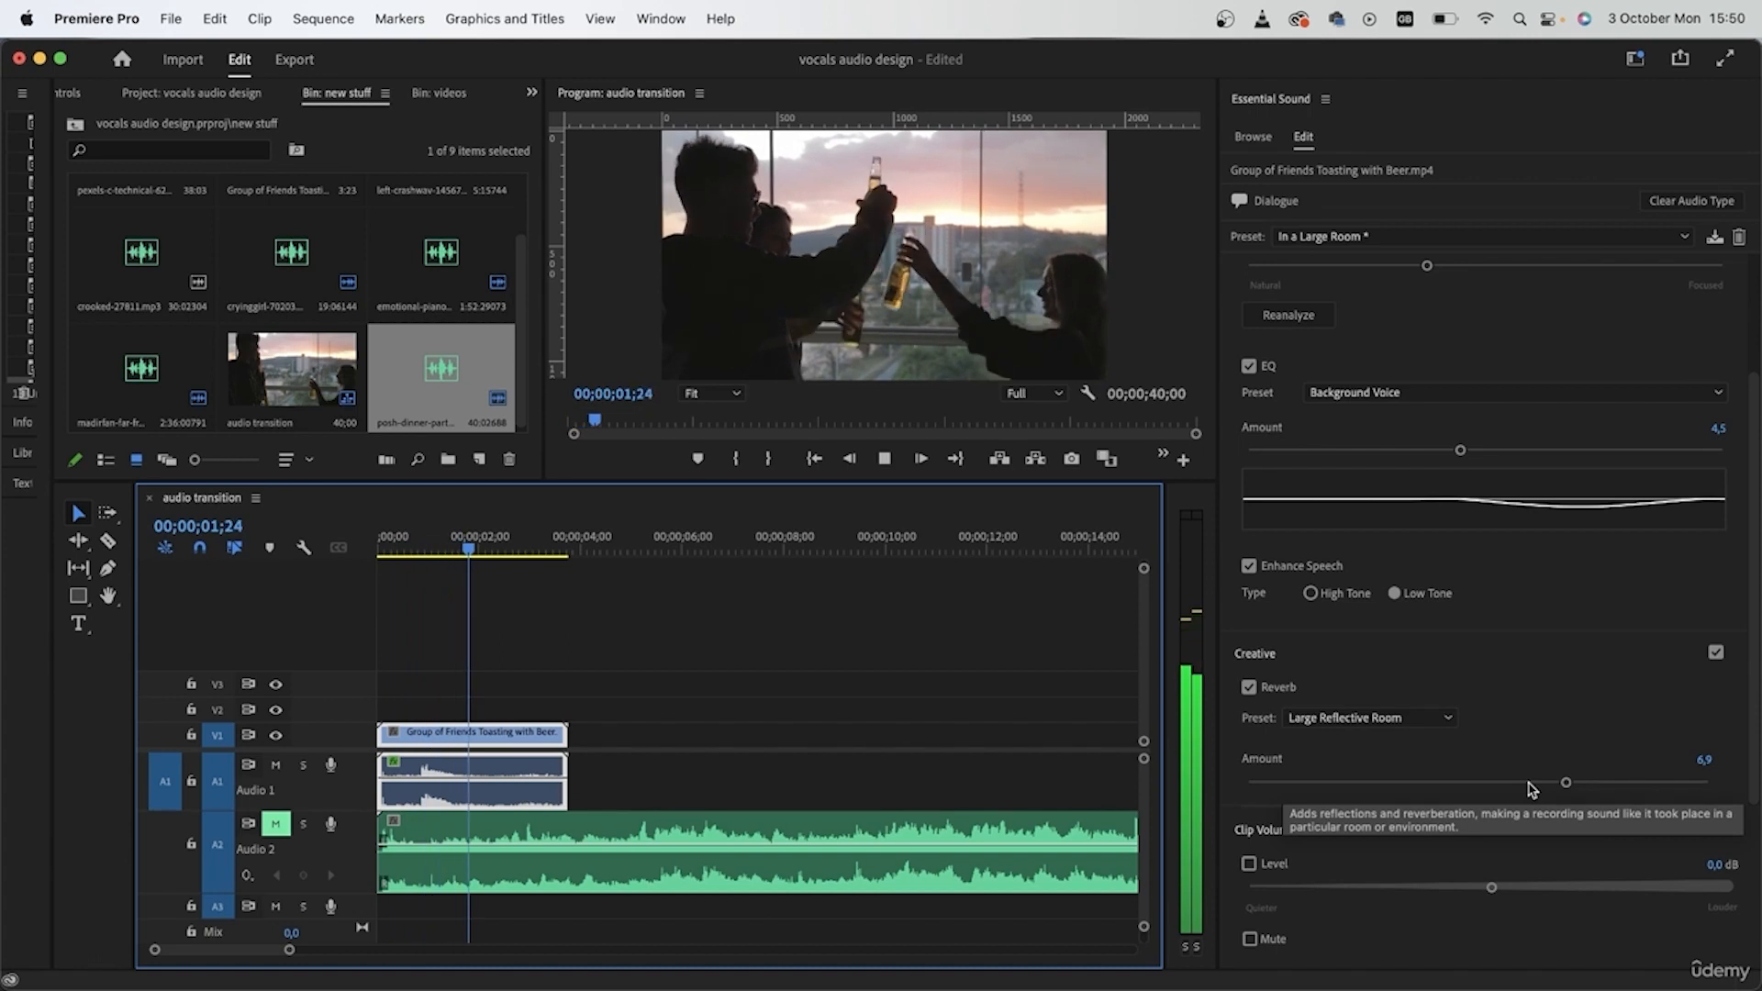
pyautogui.press('space')
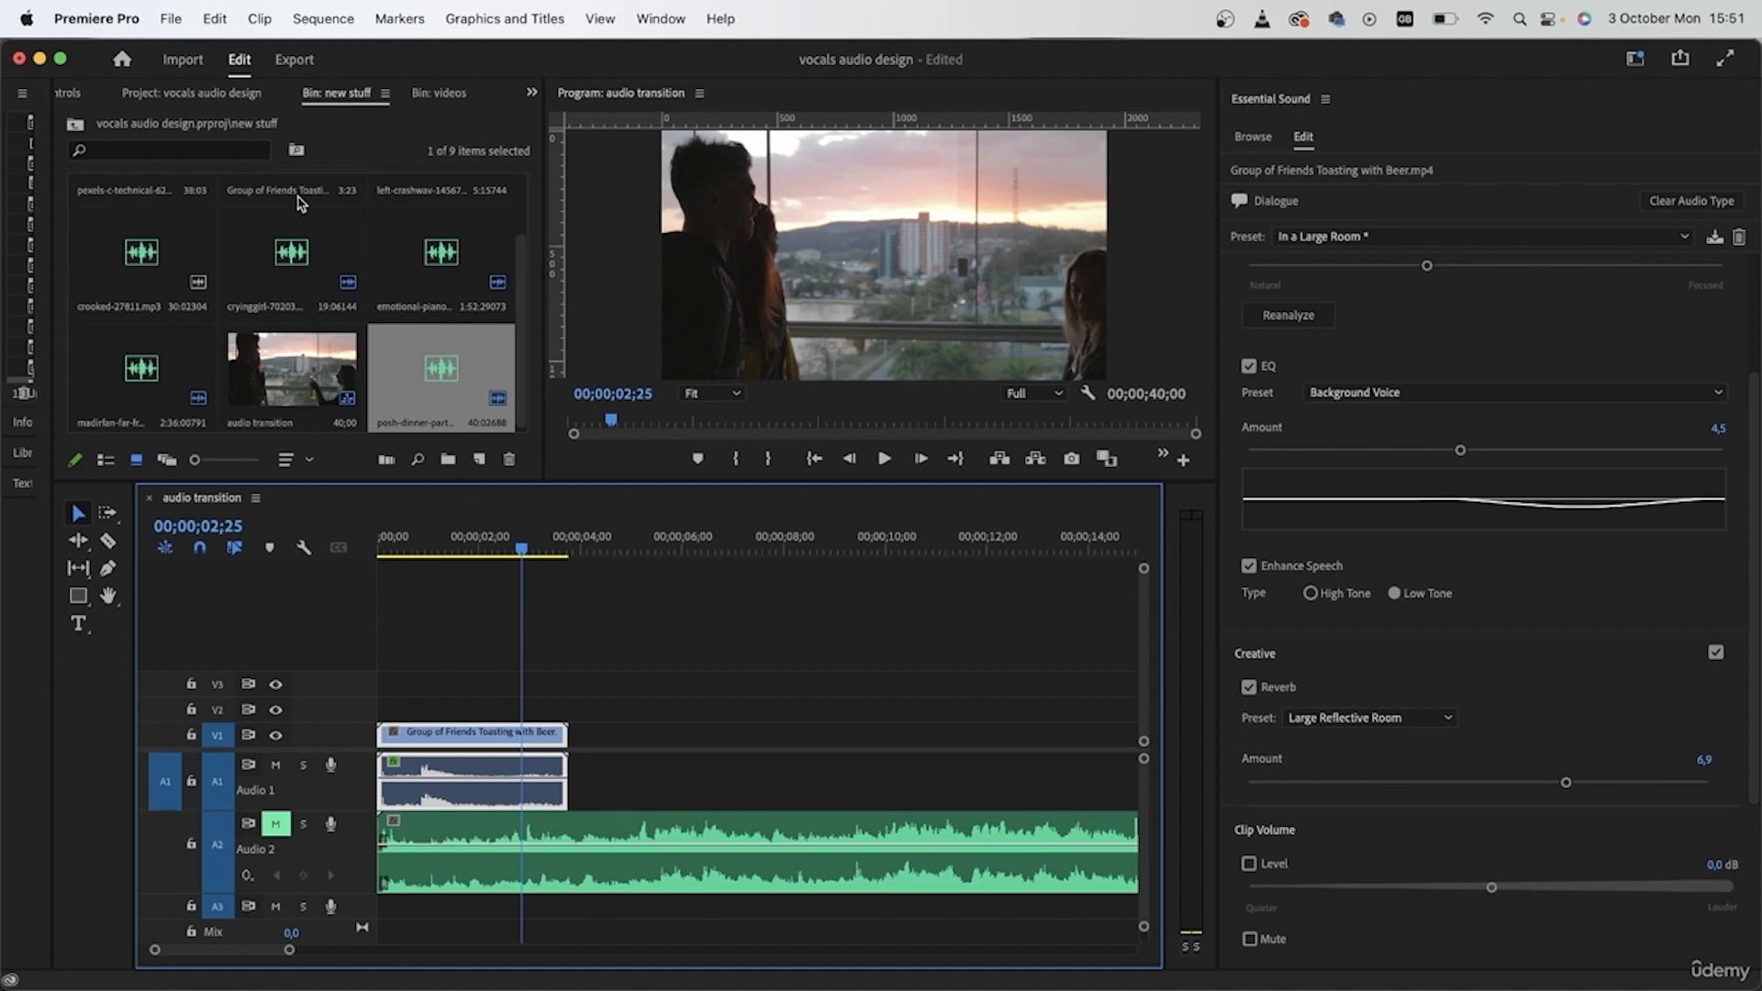
# - Find the DeNoise effect by searching the effects for "denois" and apply it to the toasting clip's audio on Audio 1
pyautogui.click(438, 93)
pyautogui.click(335, 93)
pyautogui.click(196, 99)
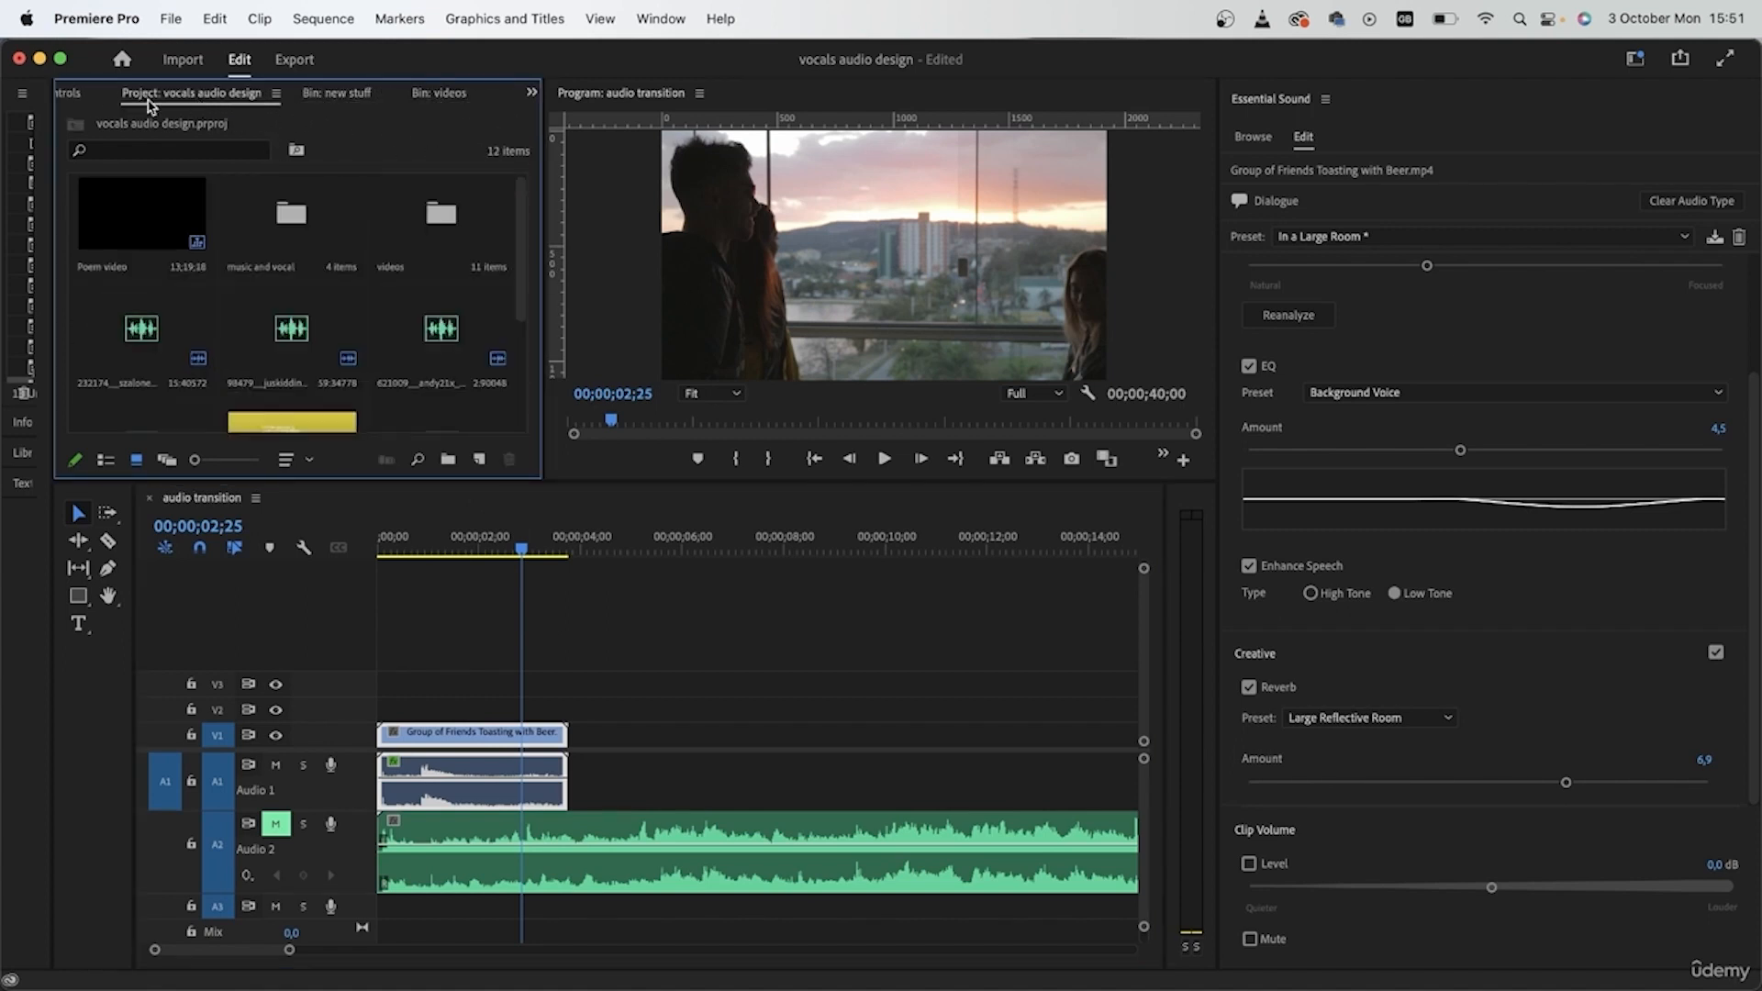
pyautogui.click(65, 96)
pyautogui.click(76, 99)
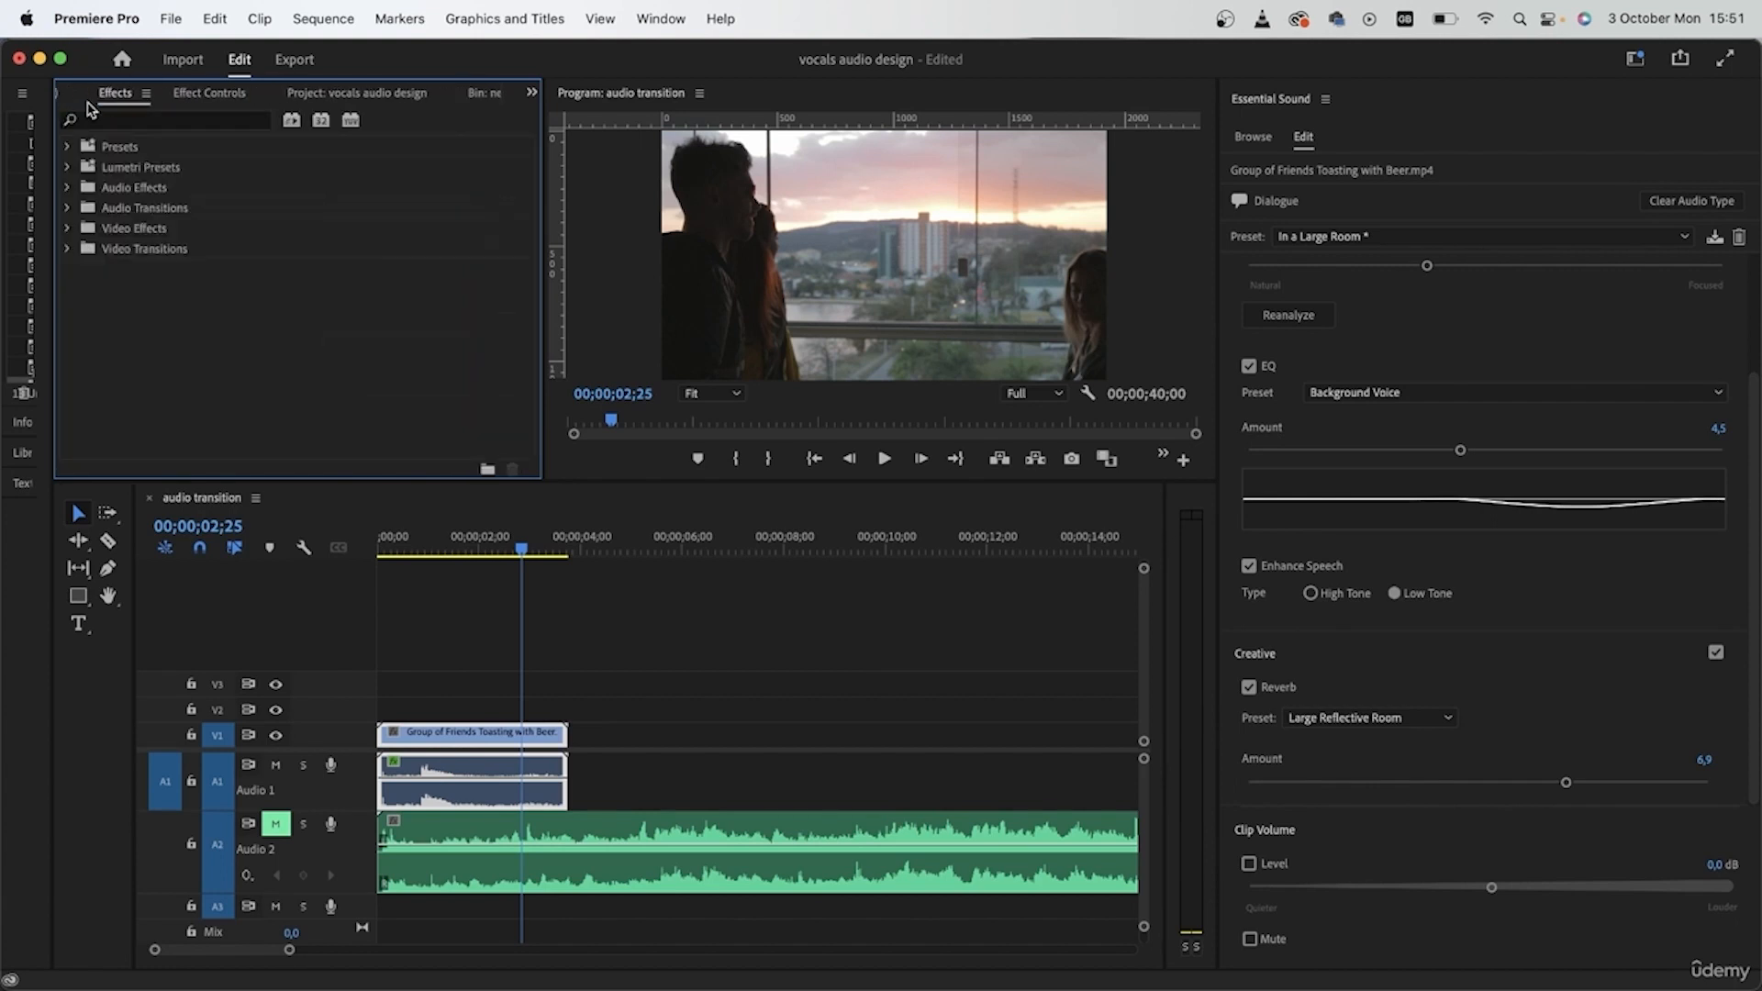
pyautogui.click(143, 120)
pyautogui.write('denois')
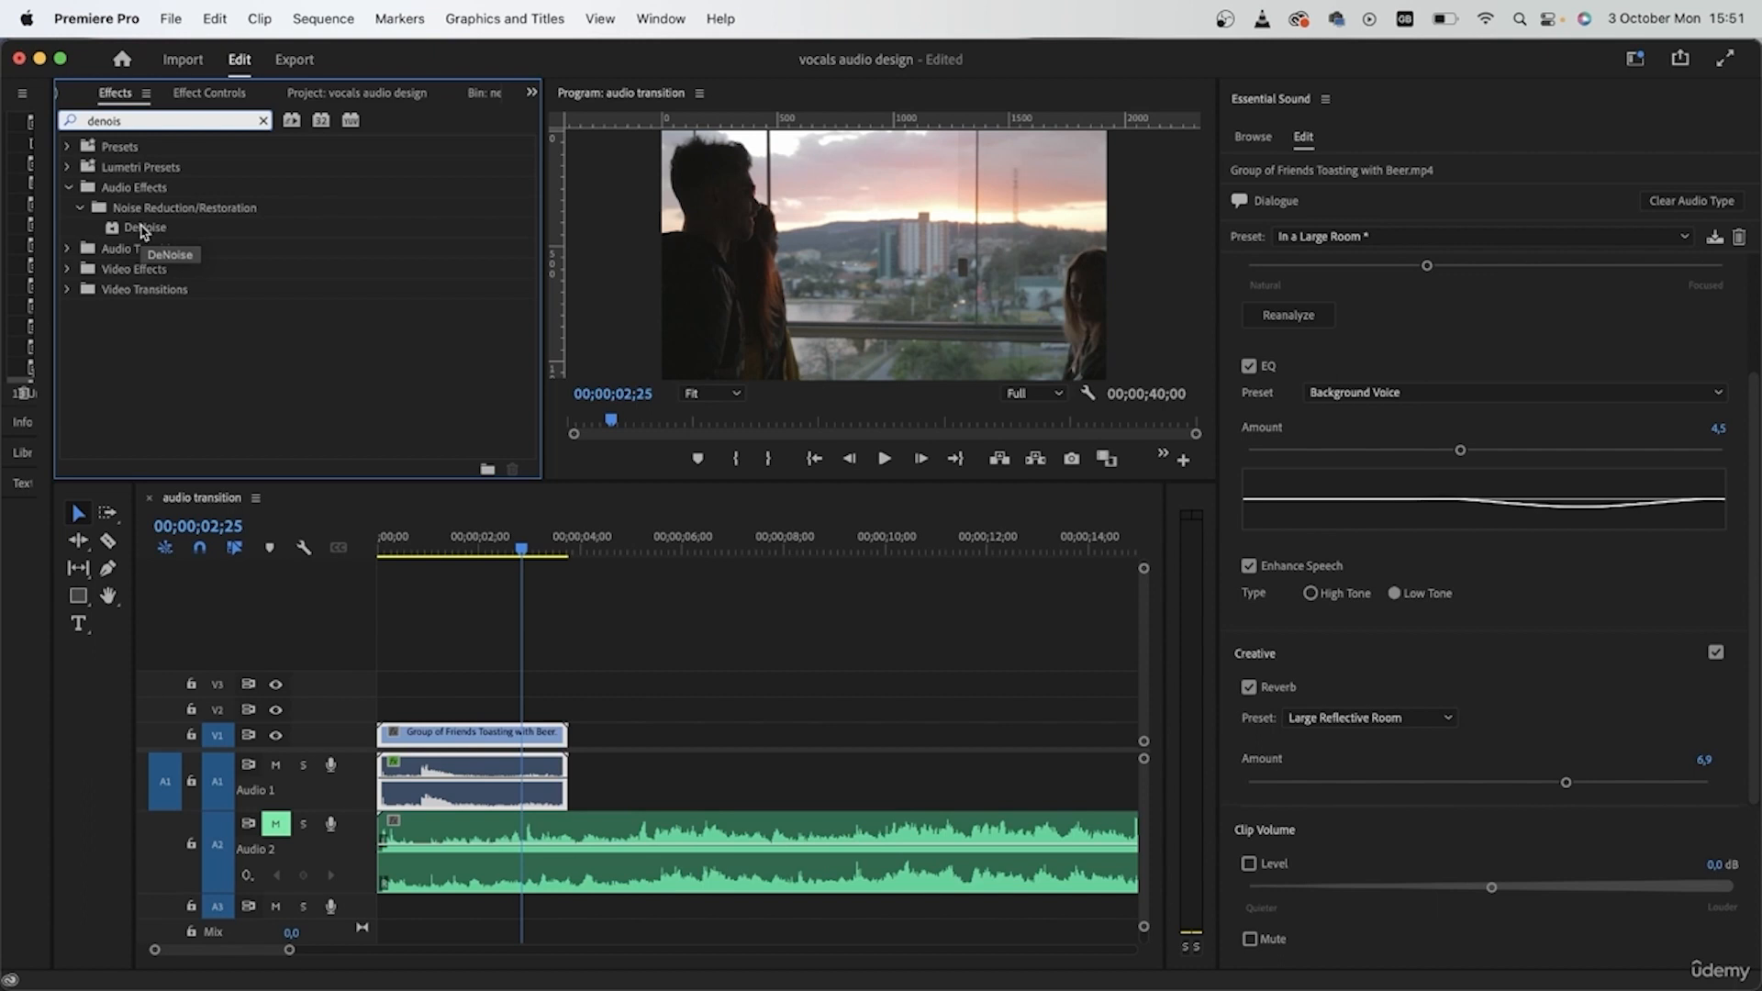
pyautogui.moveTo(143, 226); pyautogui.dragTo(487, 785)
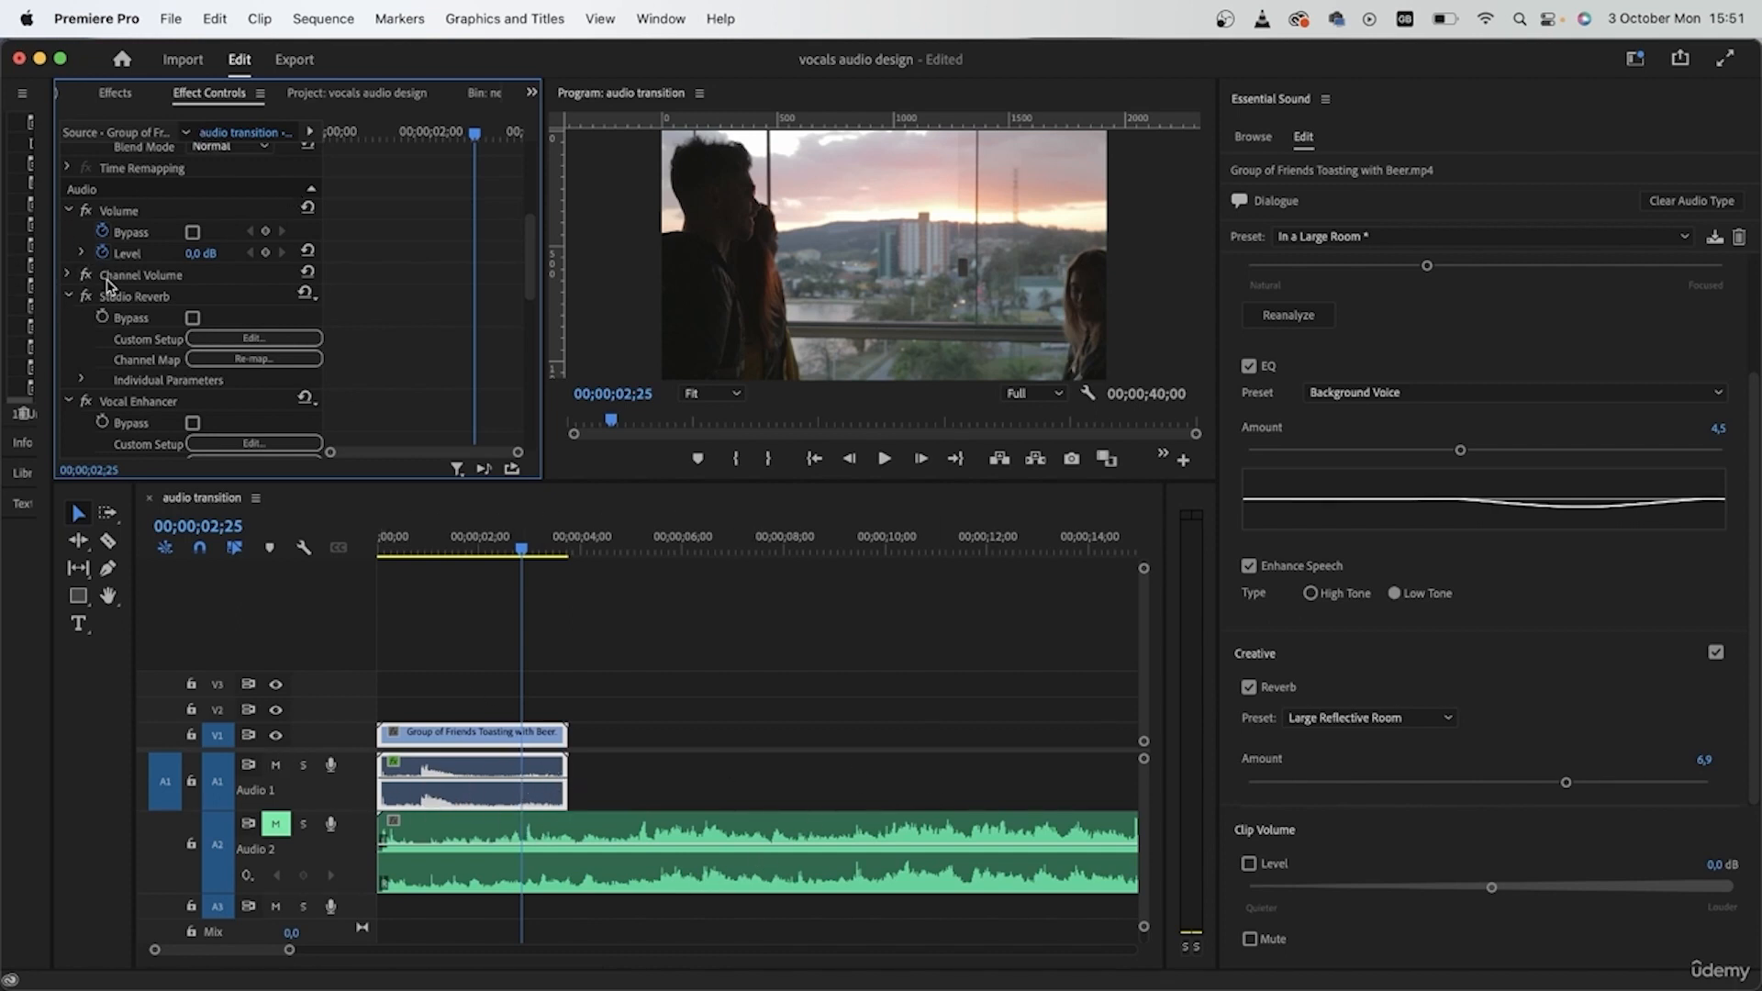
# - Collapse the settings of the Studio Reverb, Vocal Enhancer, Graphic Equalizer, Dynamics Processing and DeEsser effects to reach the DeNoise effect
pyautogui.click(66, 297)
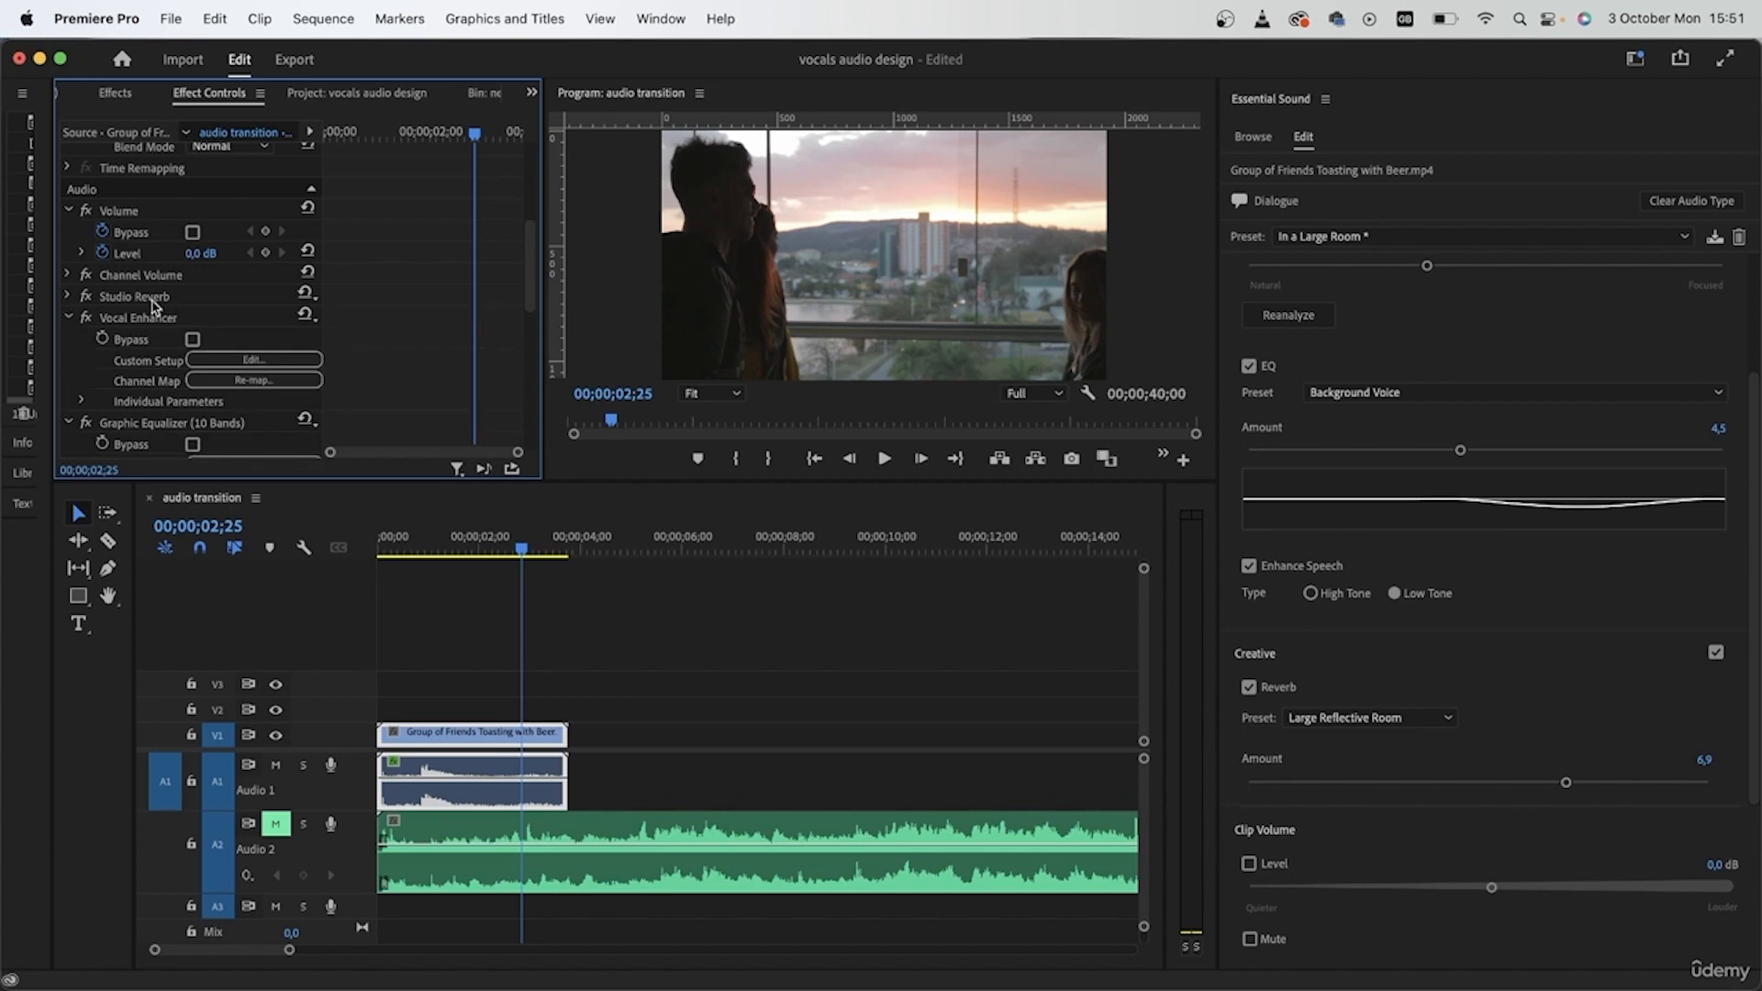
pyautogui.click(70, 318)
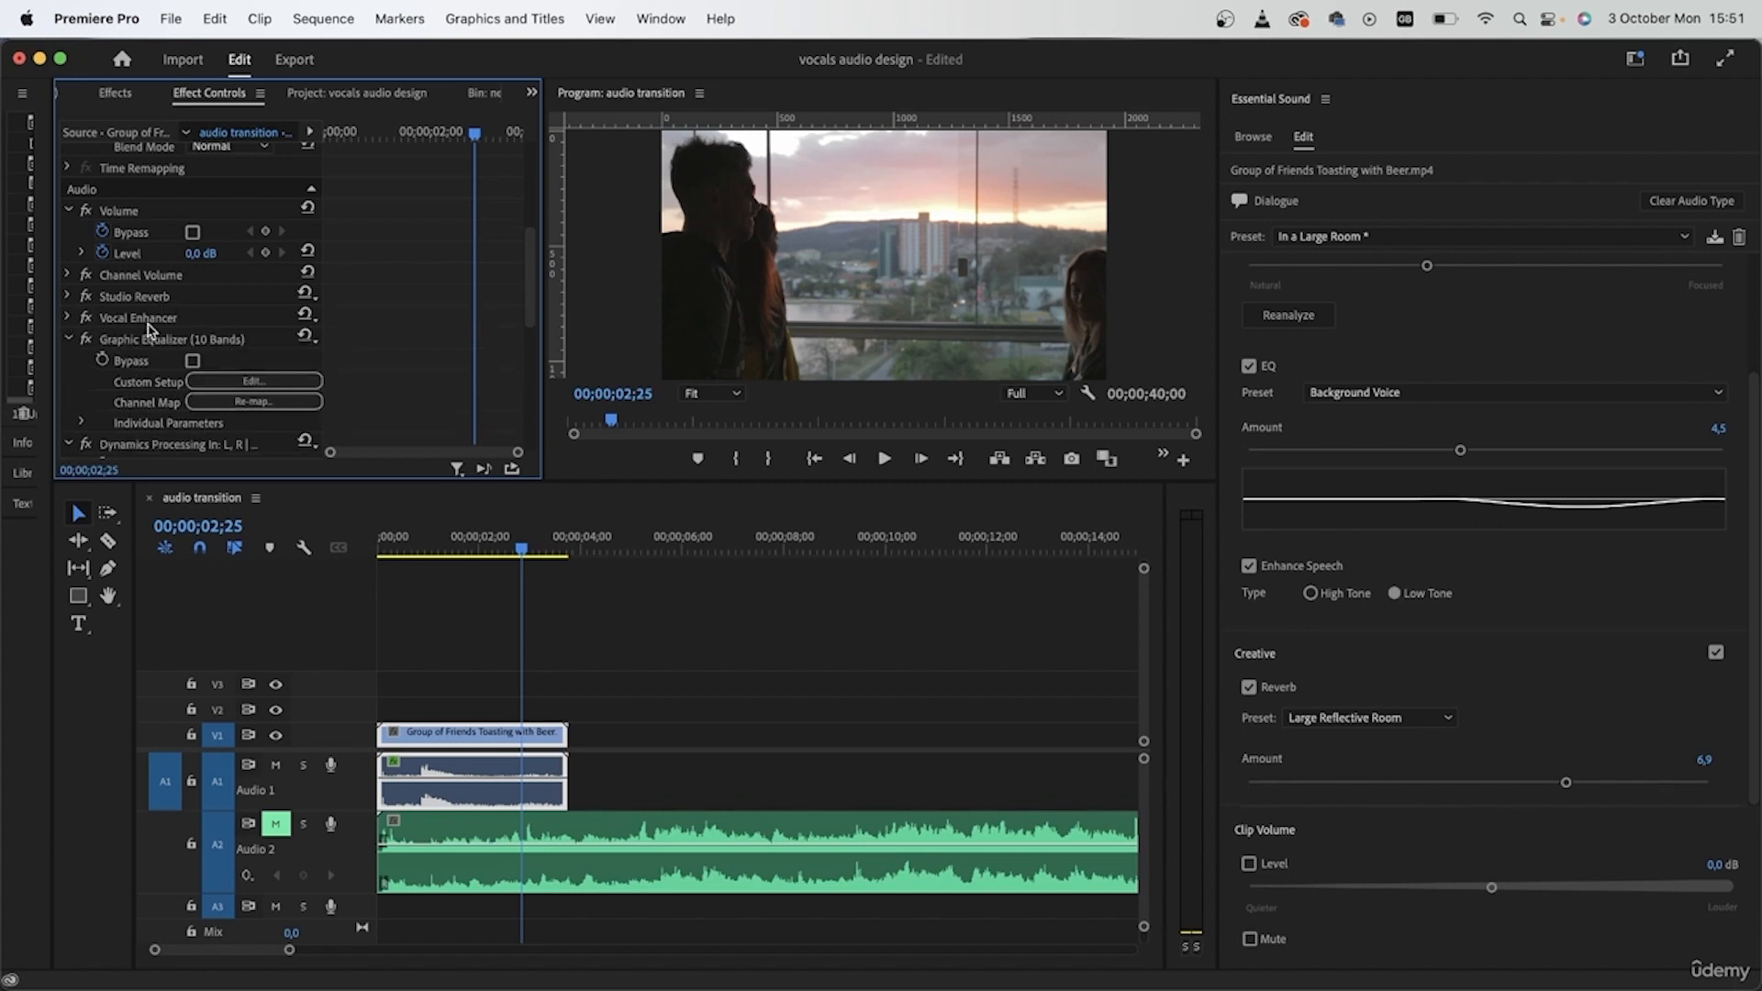
pyautogui.click(68, 340)
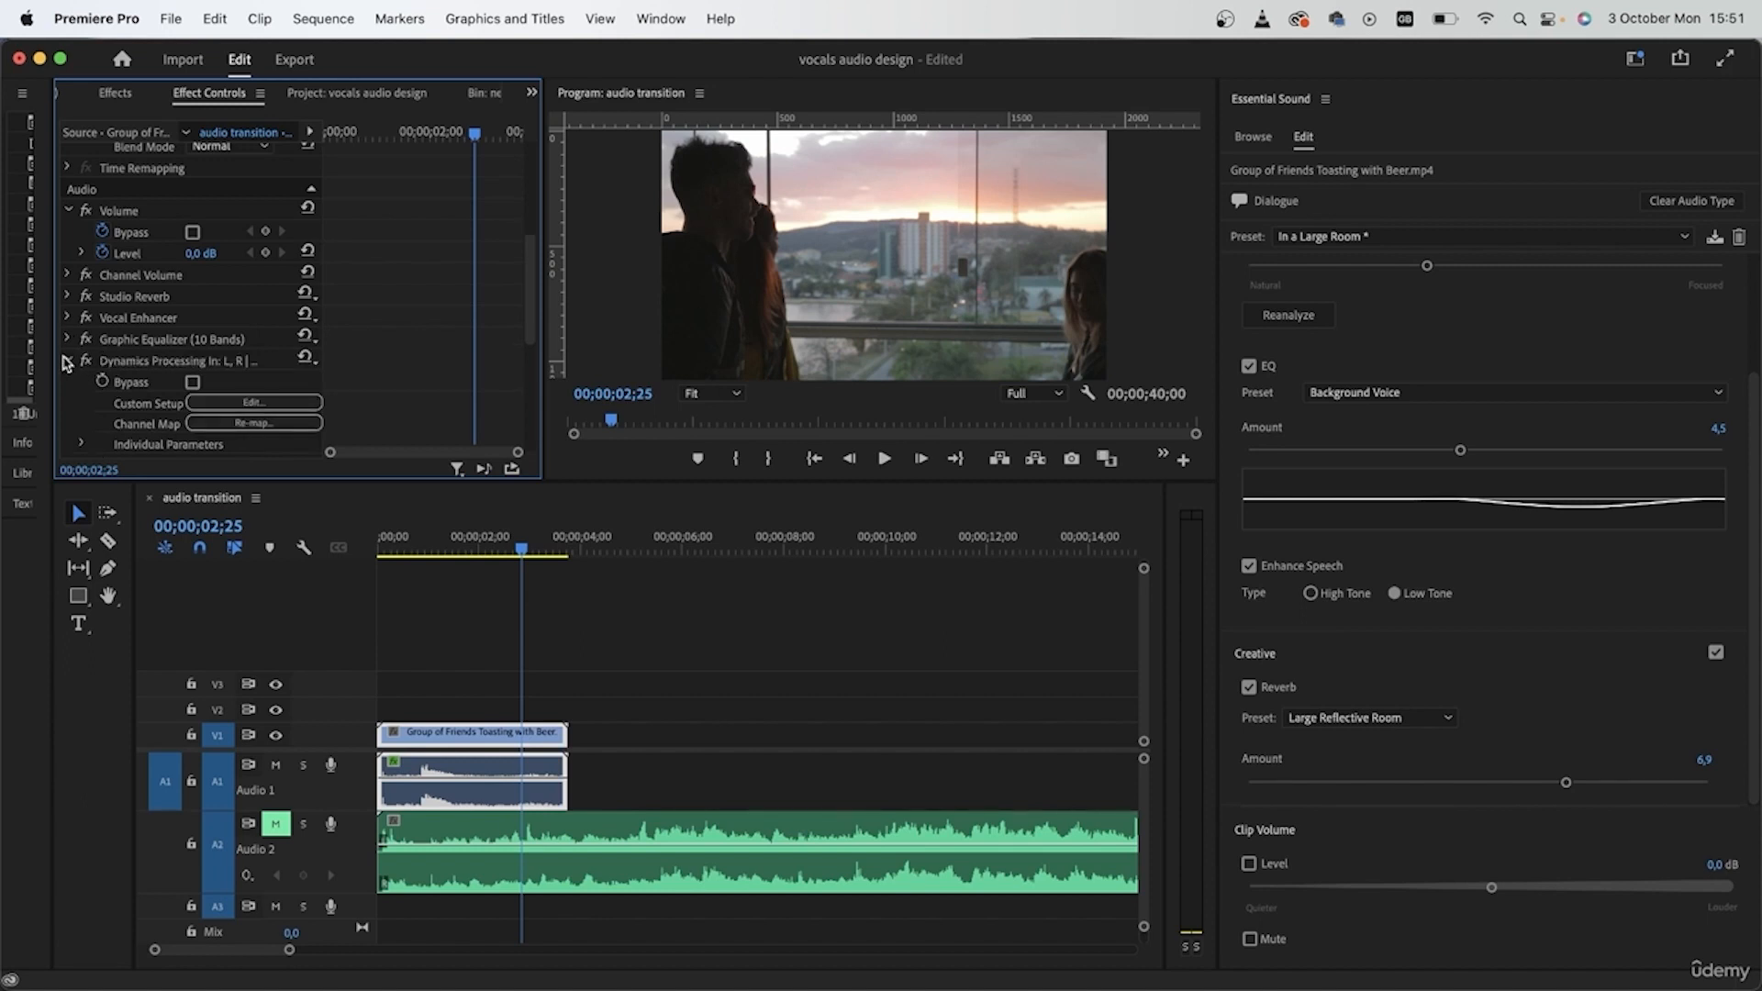
pyautogui.click(69, 362)
pyautogui.click(70, 382)
pyautogui.scroll(-3, 85, 423)
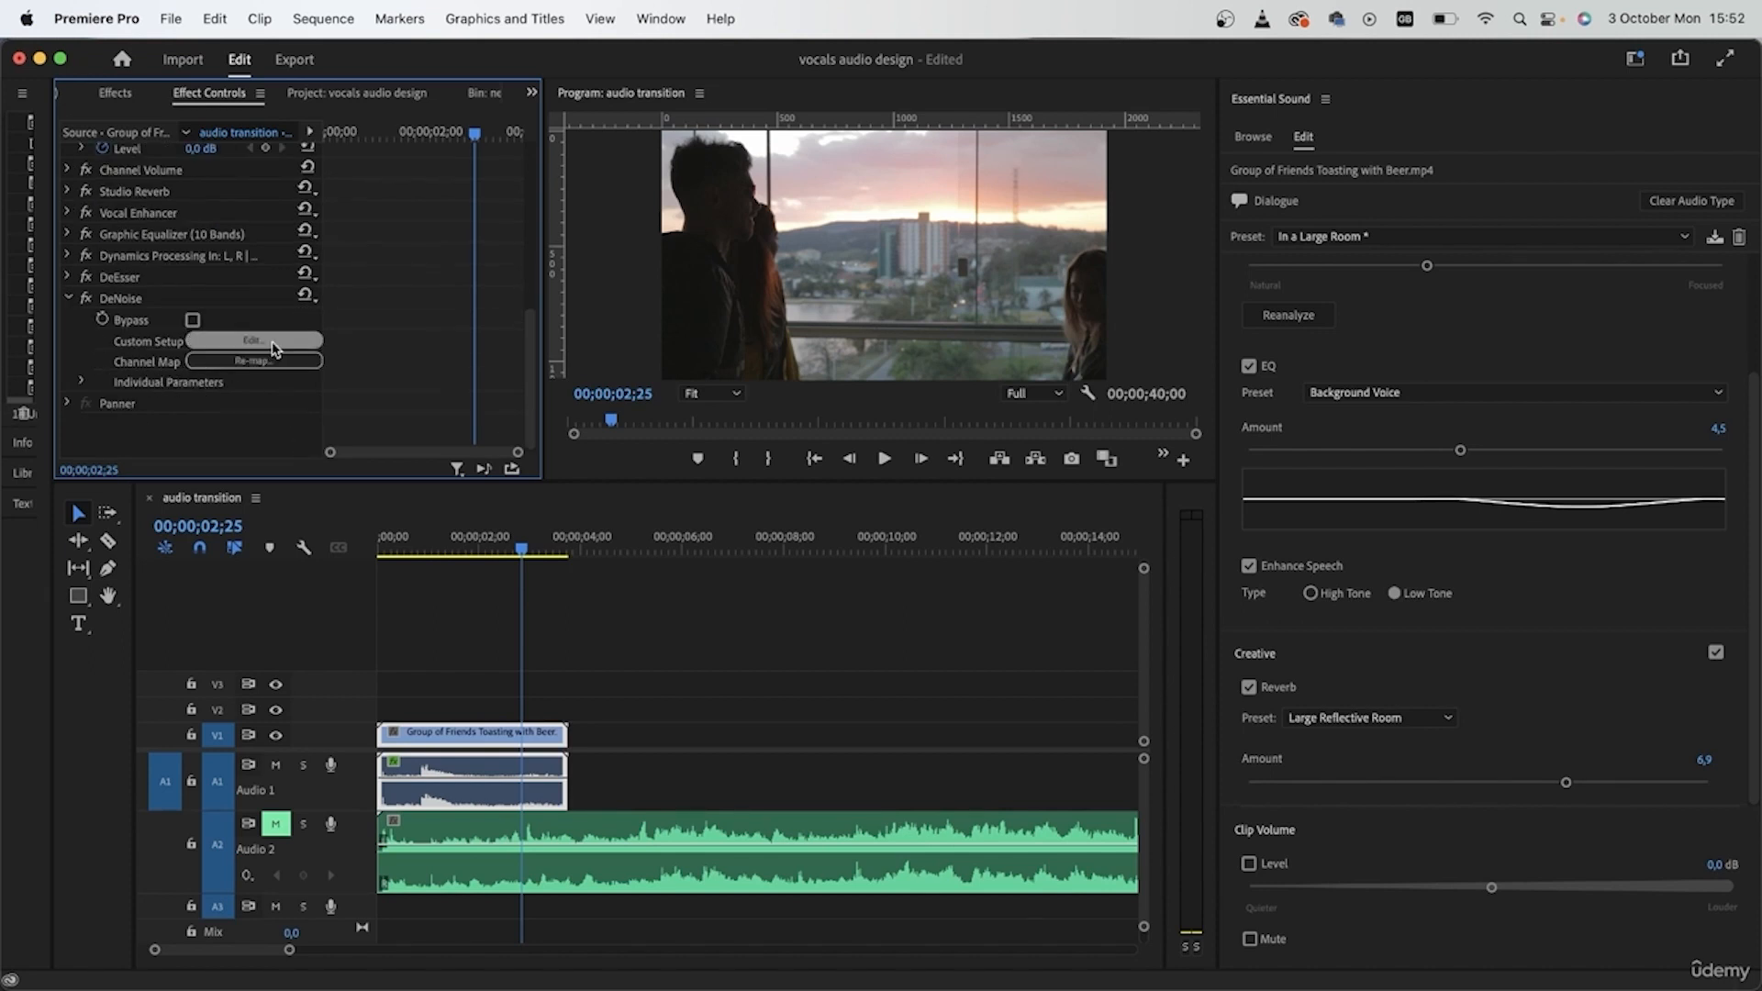
# - Set the DeNoise effect's custom setup to the Light Noise Reduction preset and play the toasting clip from the start
pyautogui.click(240, 341)
pyautogui.click(721, 358)
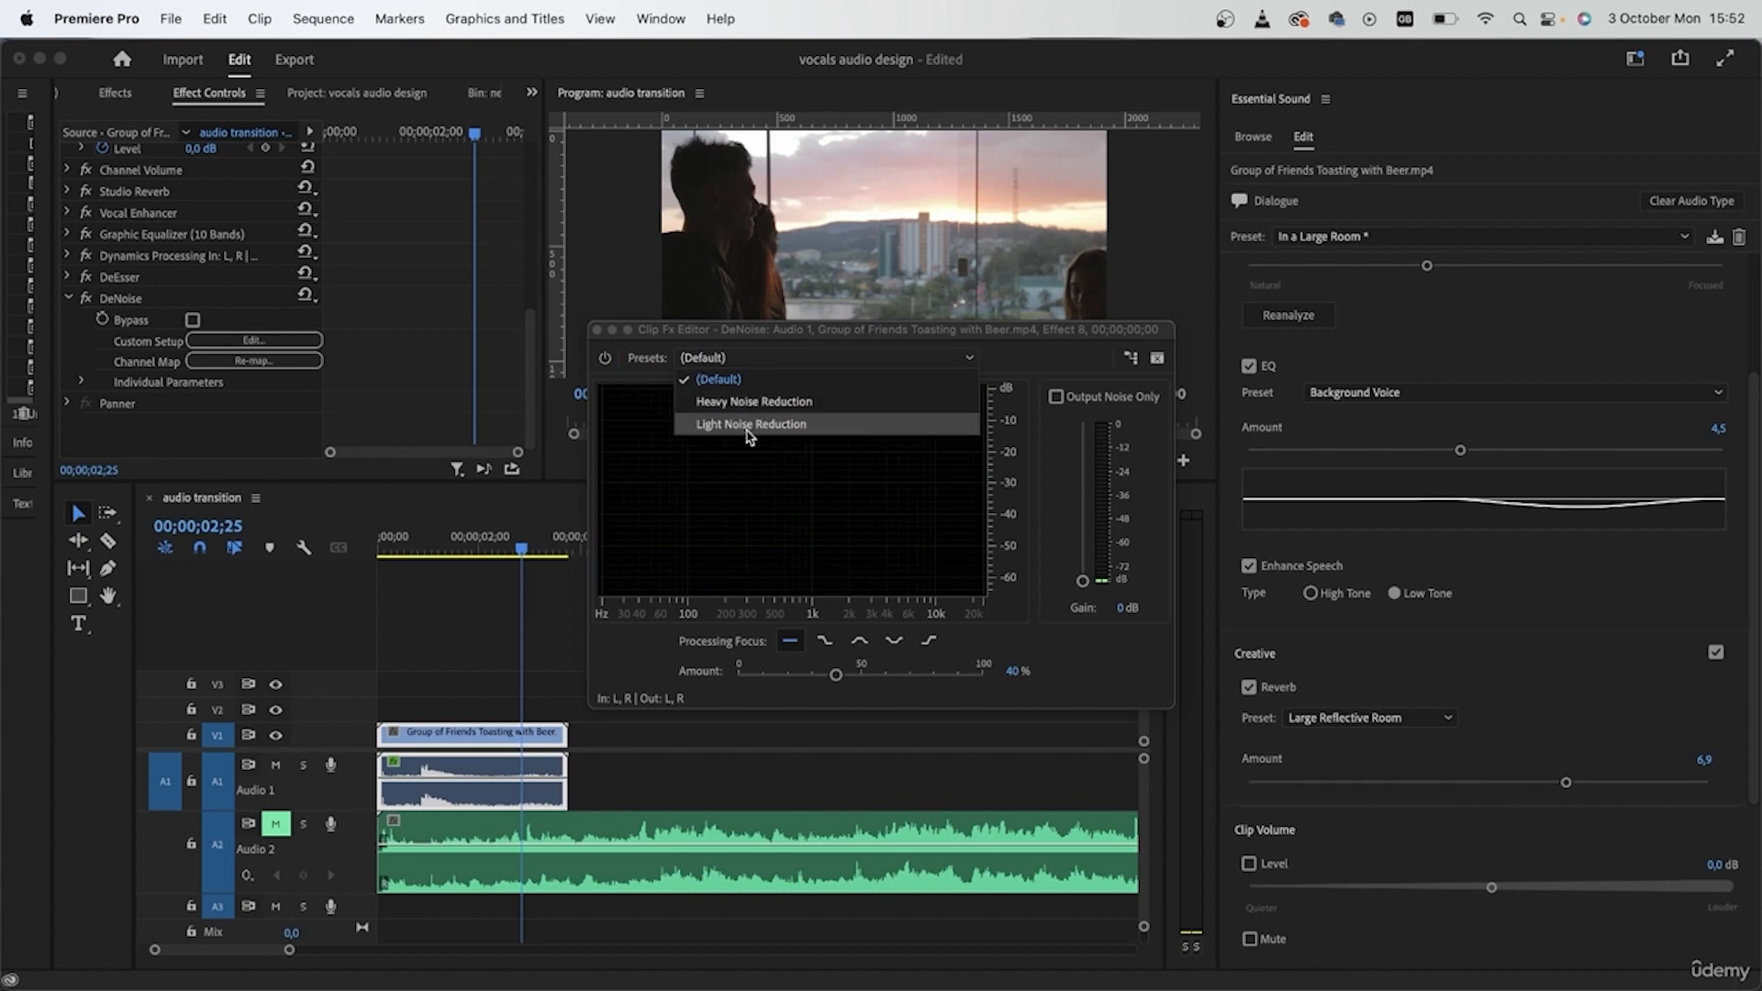
pyautogui.click(747, 426)
pyautogui.moveTo(435, 544); pyautogui.dragTo(330, 542)
pyautogui.press('space')
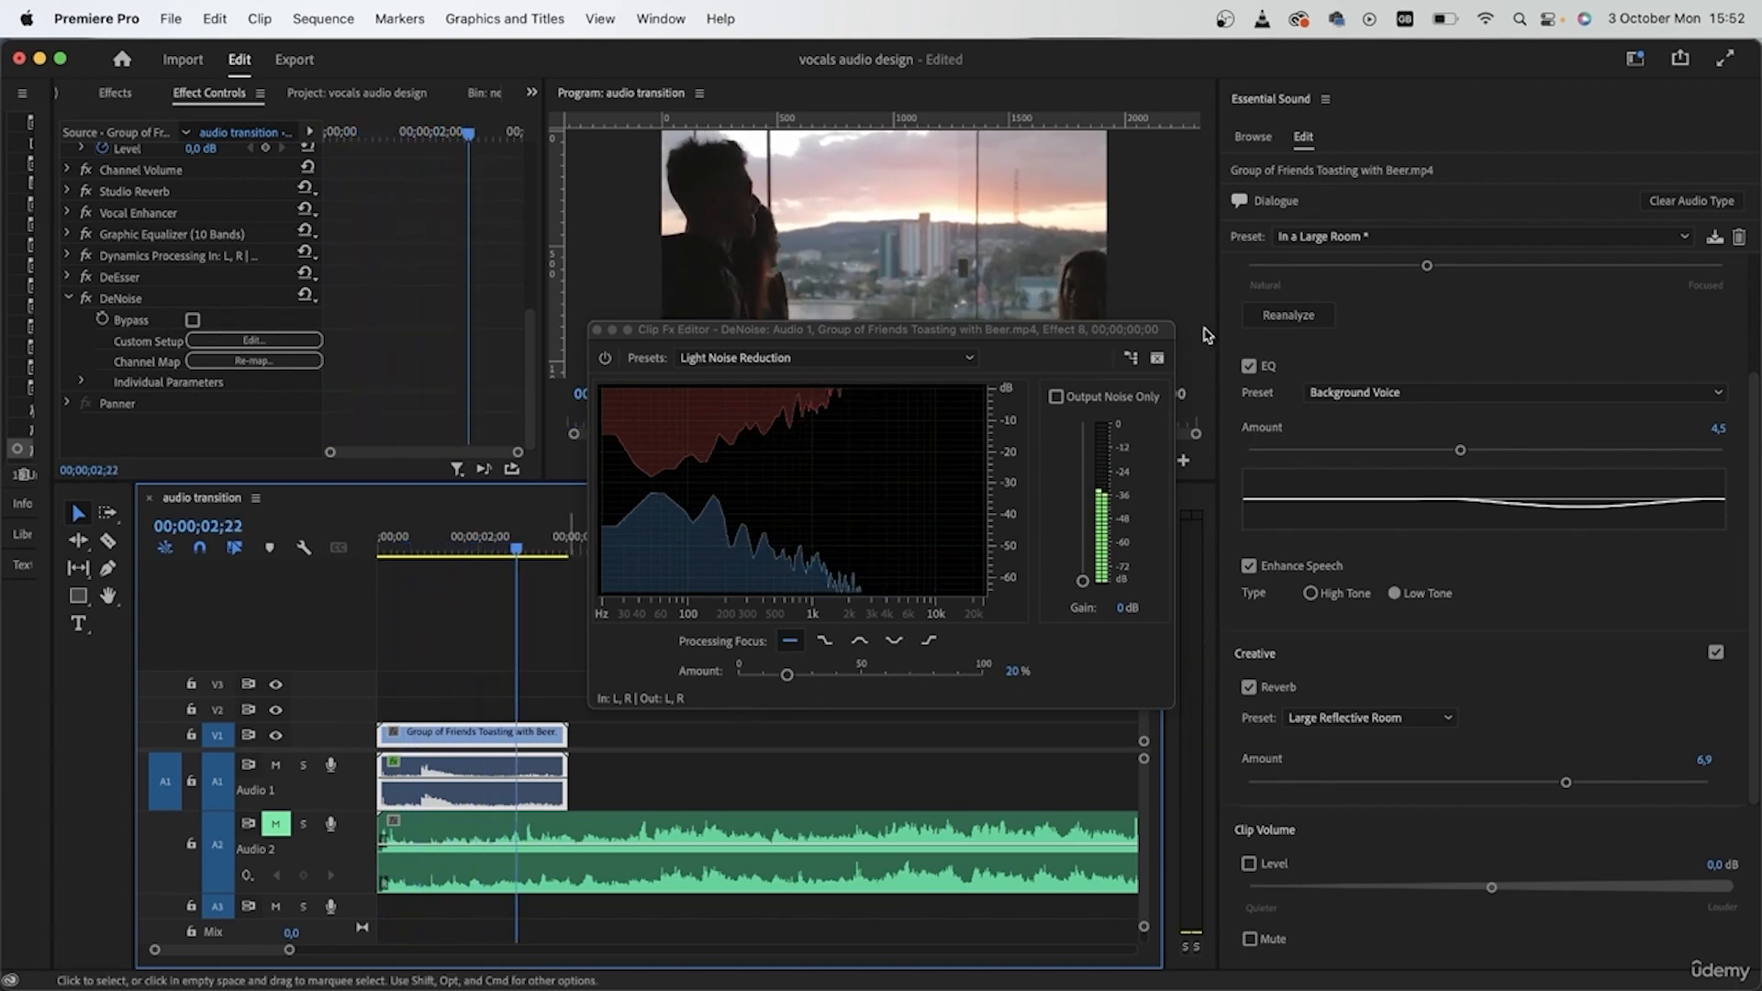
pyautogui.click(597, 329)
# - Unmute the Audio 2 track and tag the party clip on it as SFX
pyautogui.click(777, 747)
pyautogui.click(274, 824)
pyautogui.click(607, 861)
pyautogui.moveTo(521, 547); pyautogui.dragTo(319, 583)
pyautogui.click(1495, 397)
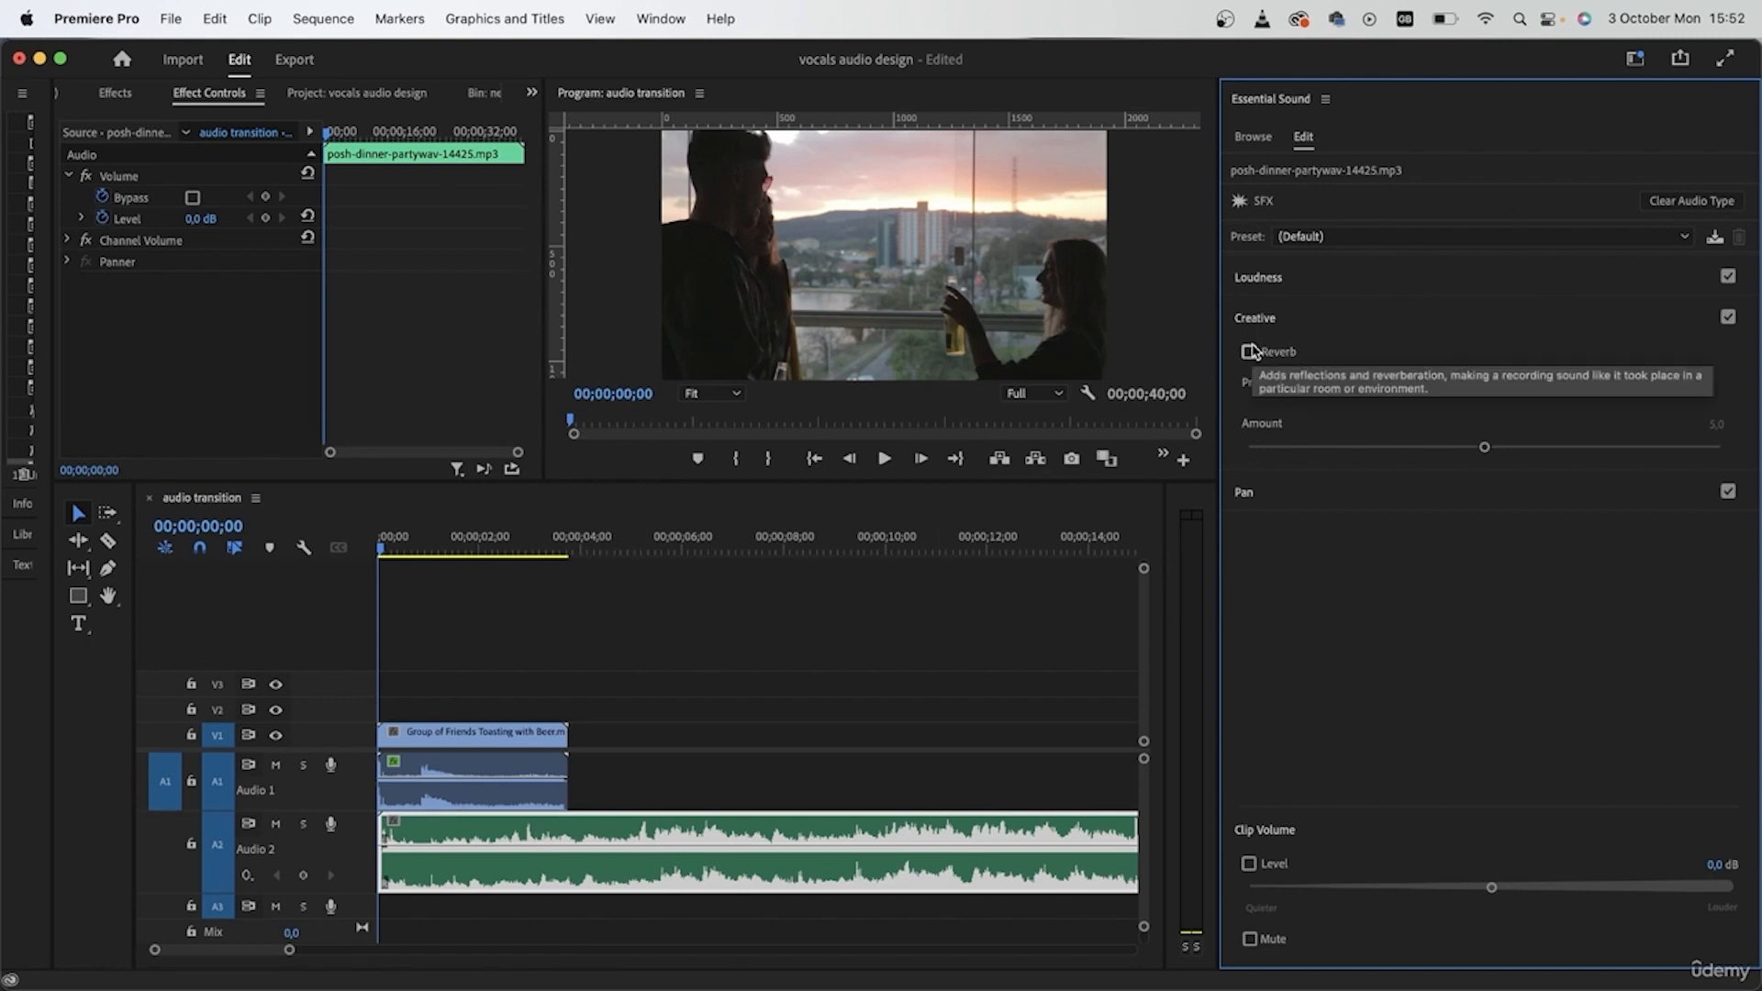
# - Try the In a Large Room preset on the party clip in playback, and lower its reverb amount to 4.3
pyautogui.click(1340, 239)
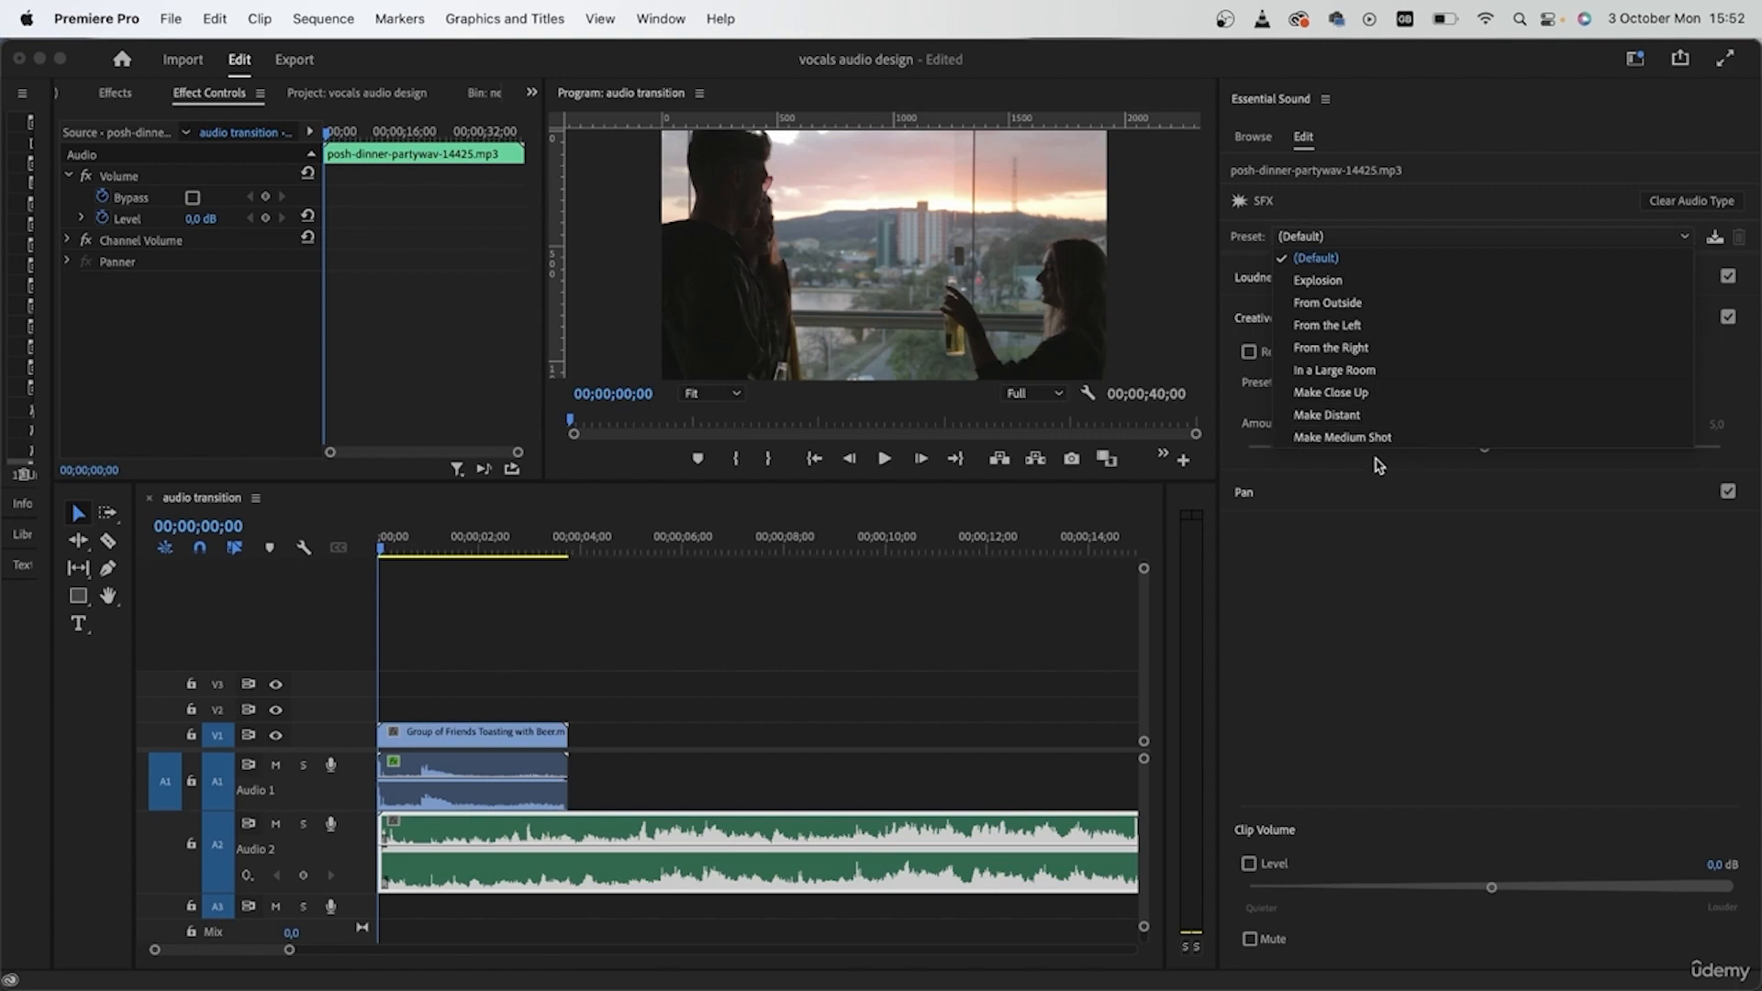
pyautogui.click(1361, 376)
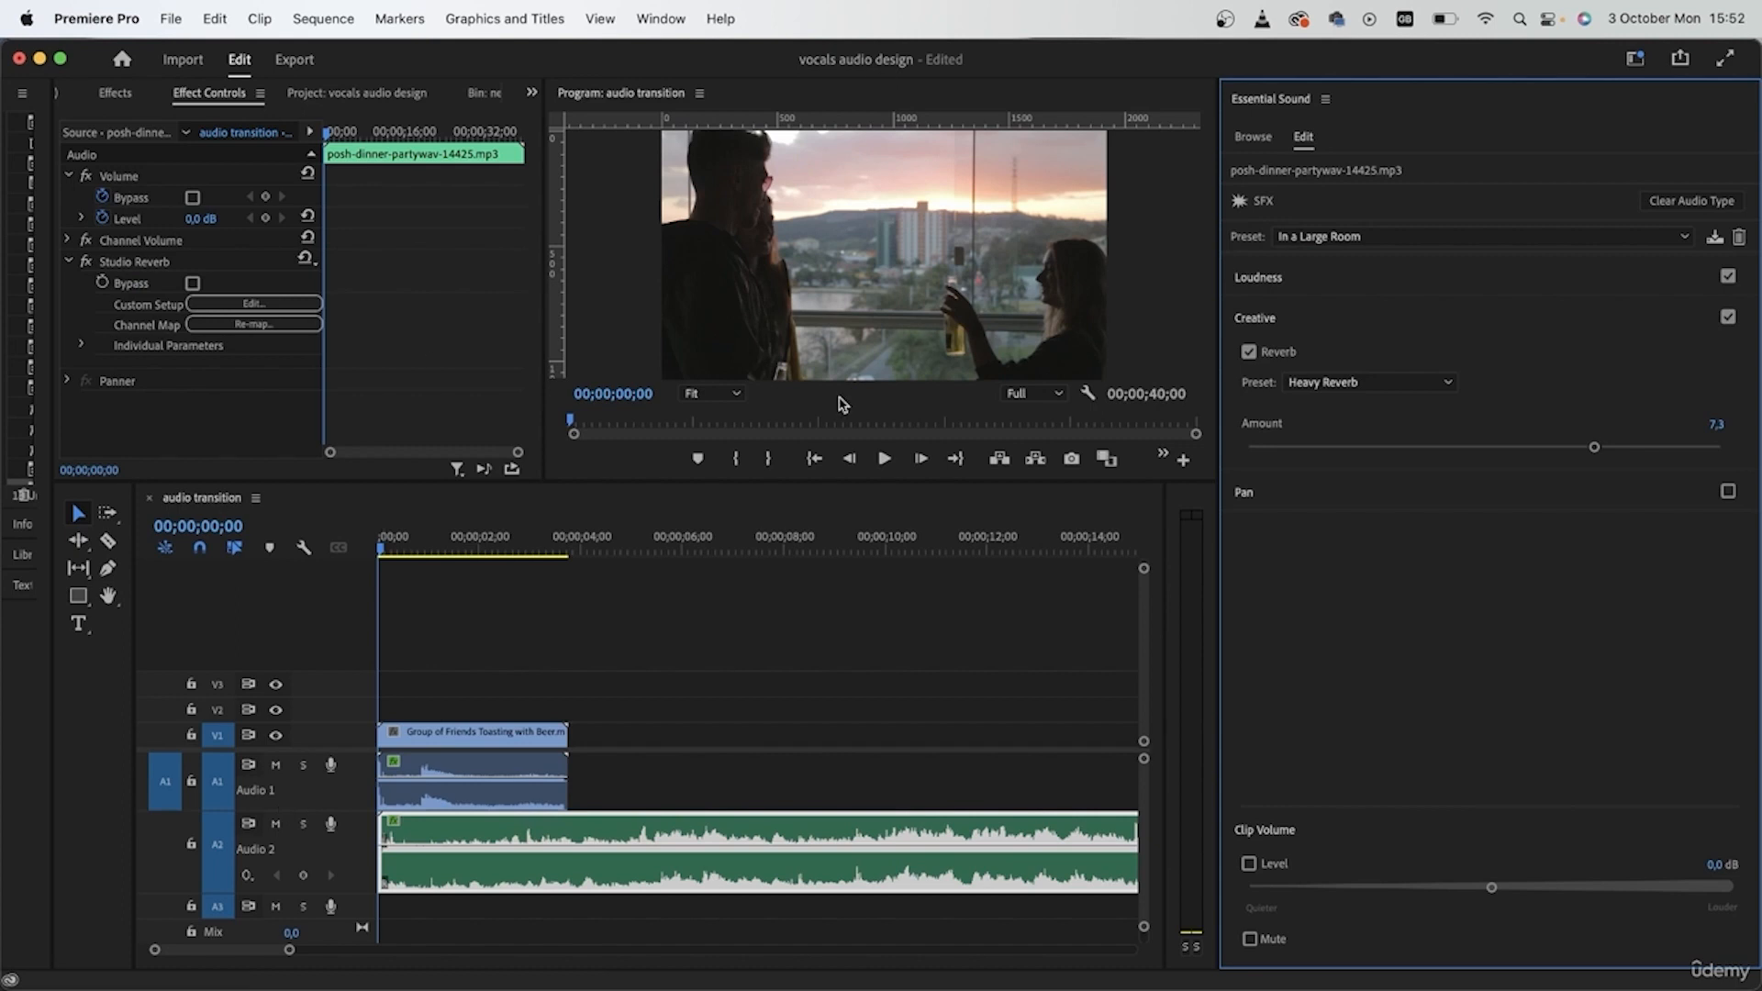
pyautogui.click(220, 548)
pyautogui.press('space')
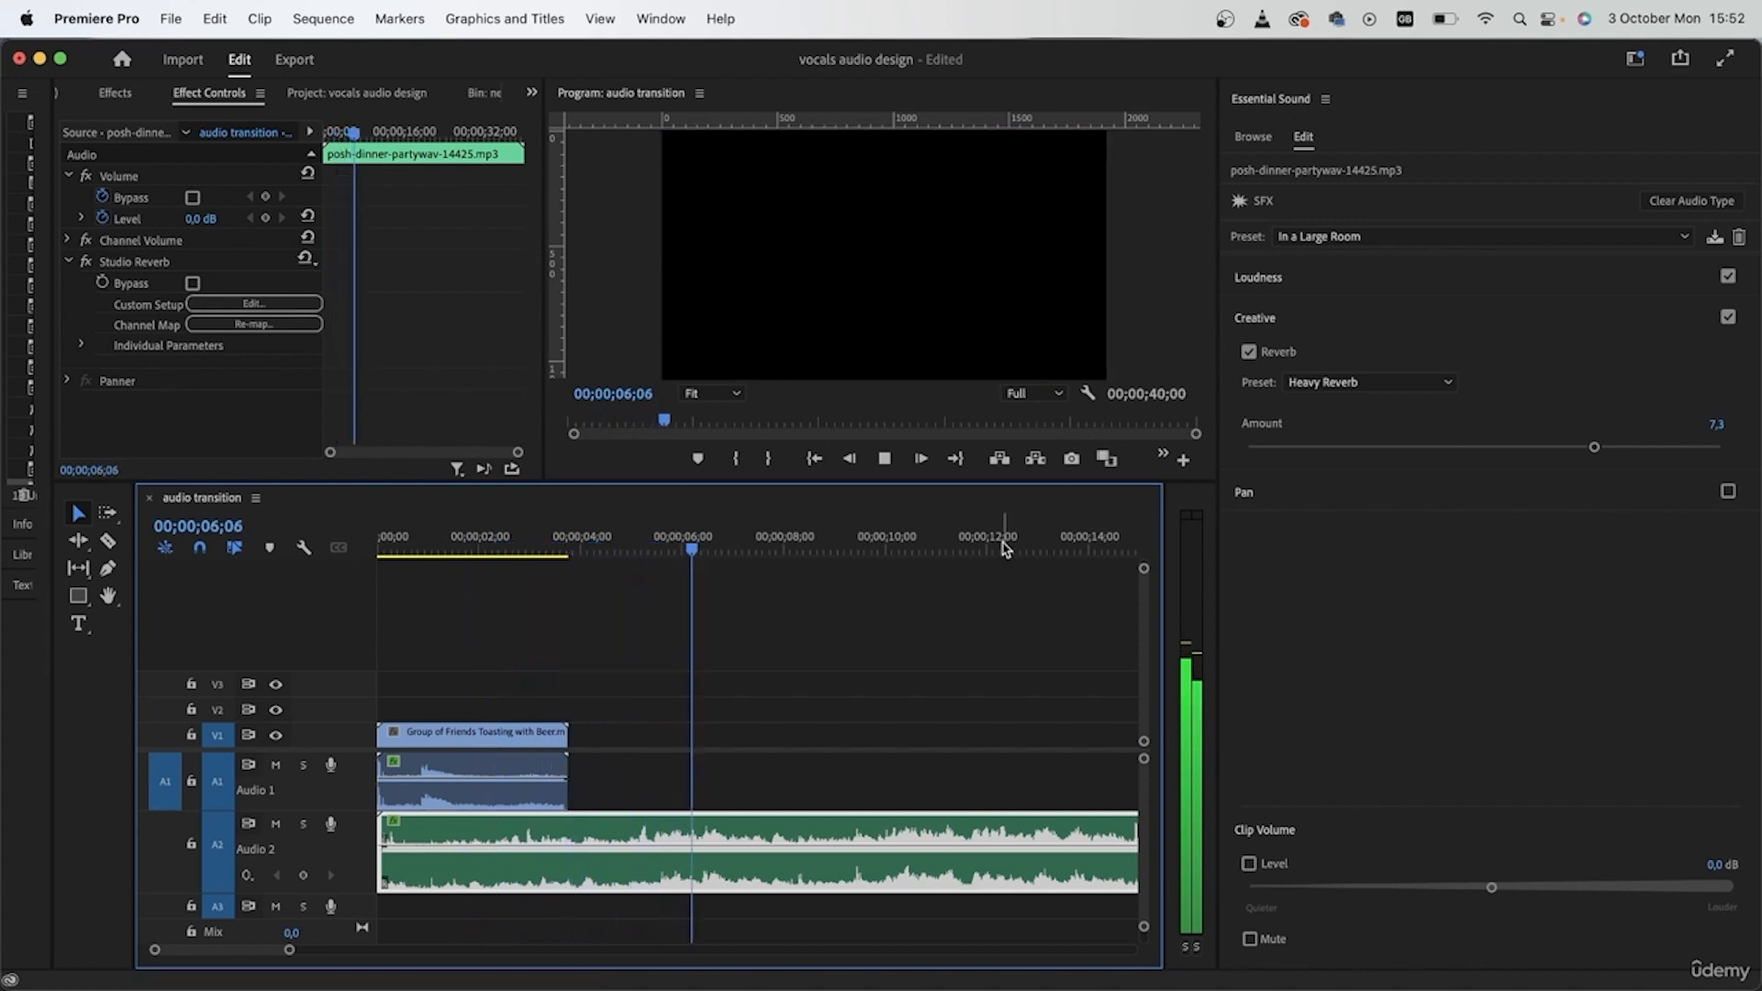
pyautogui.press('space')
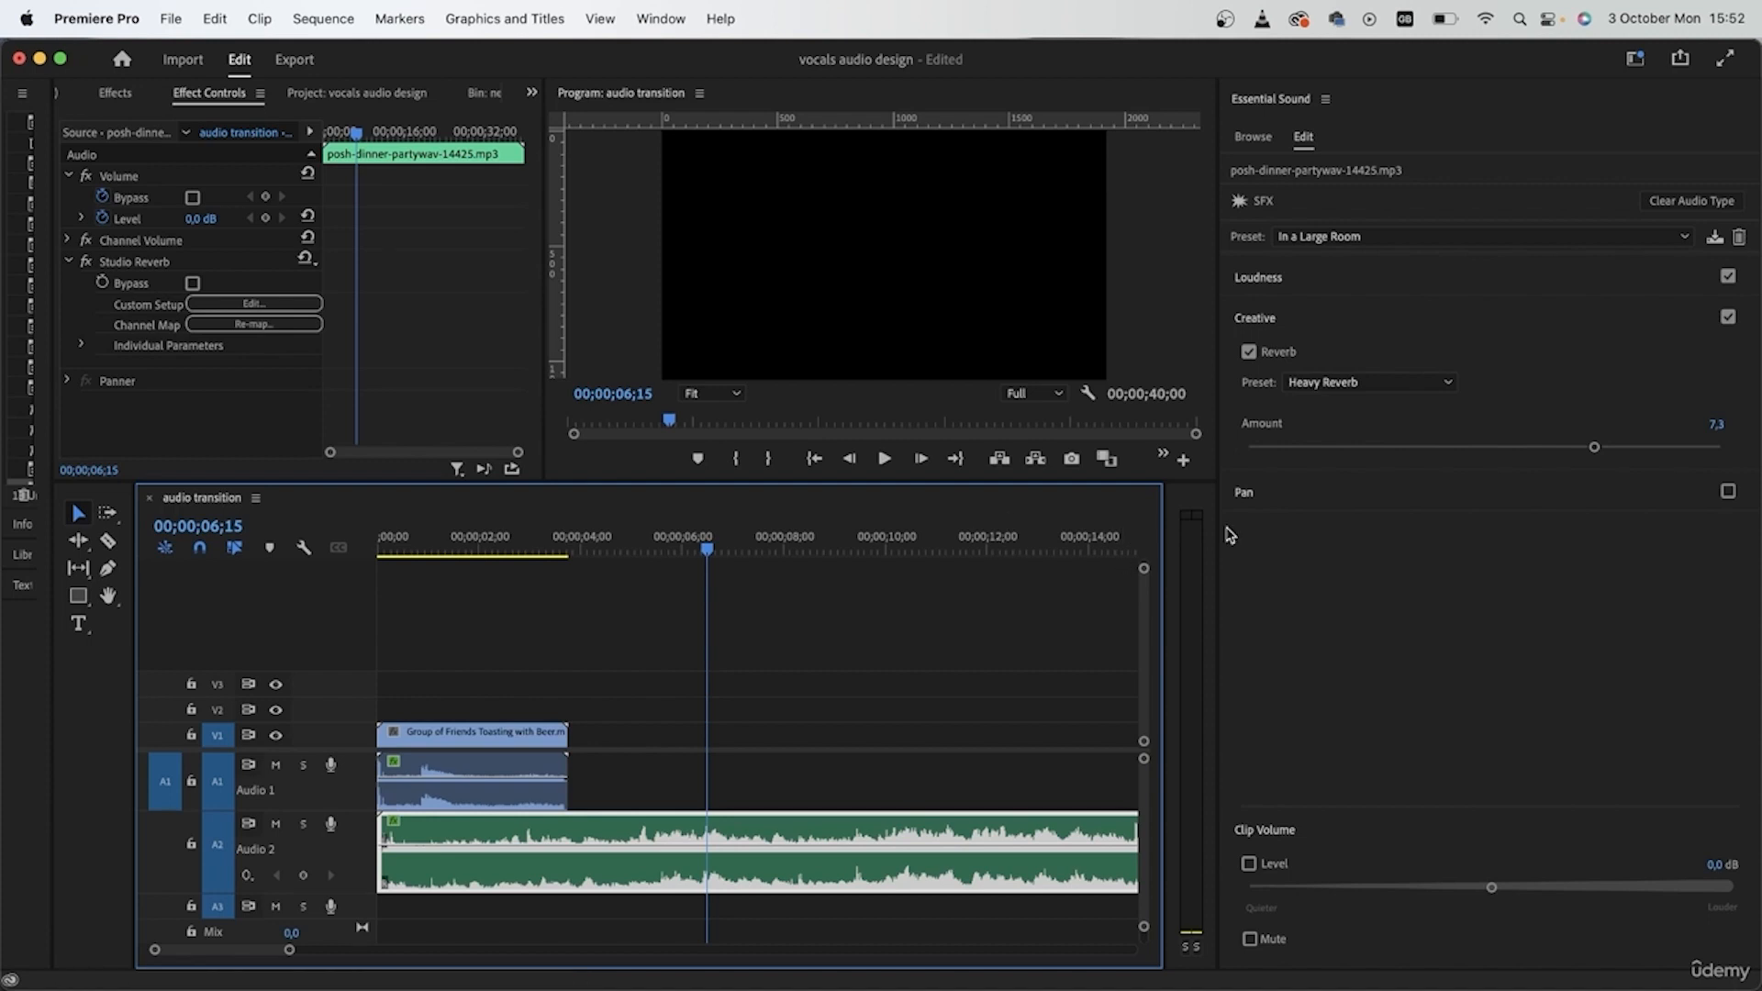
pyautogui.moveTo(1596, 453); pyautogui.dragTo(1450, 447)
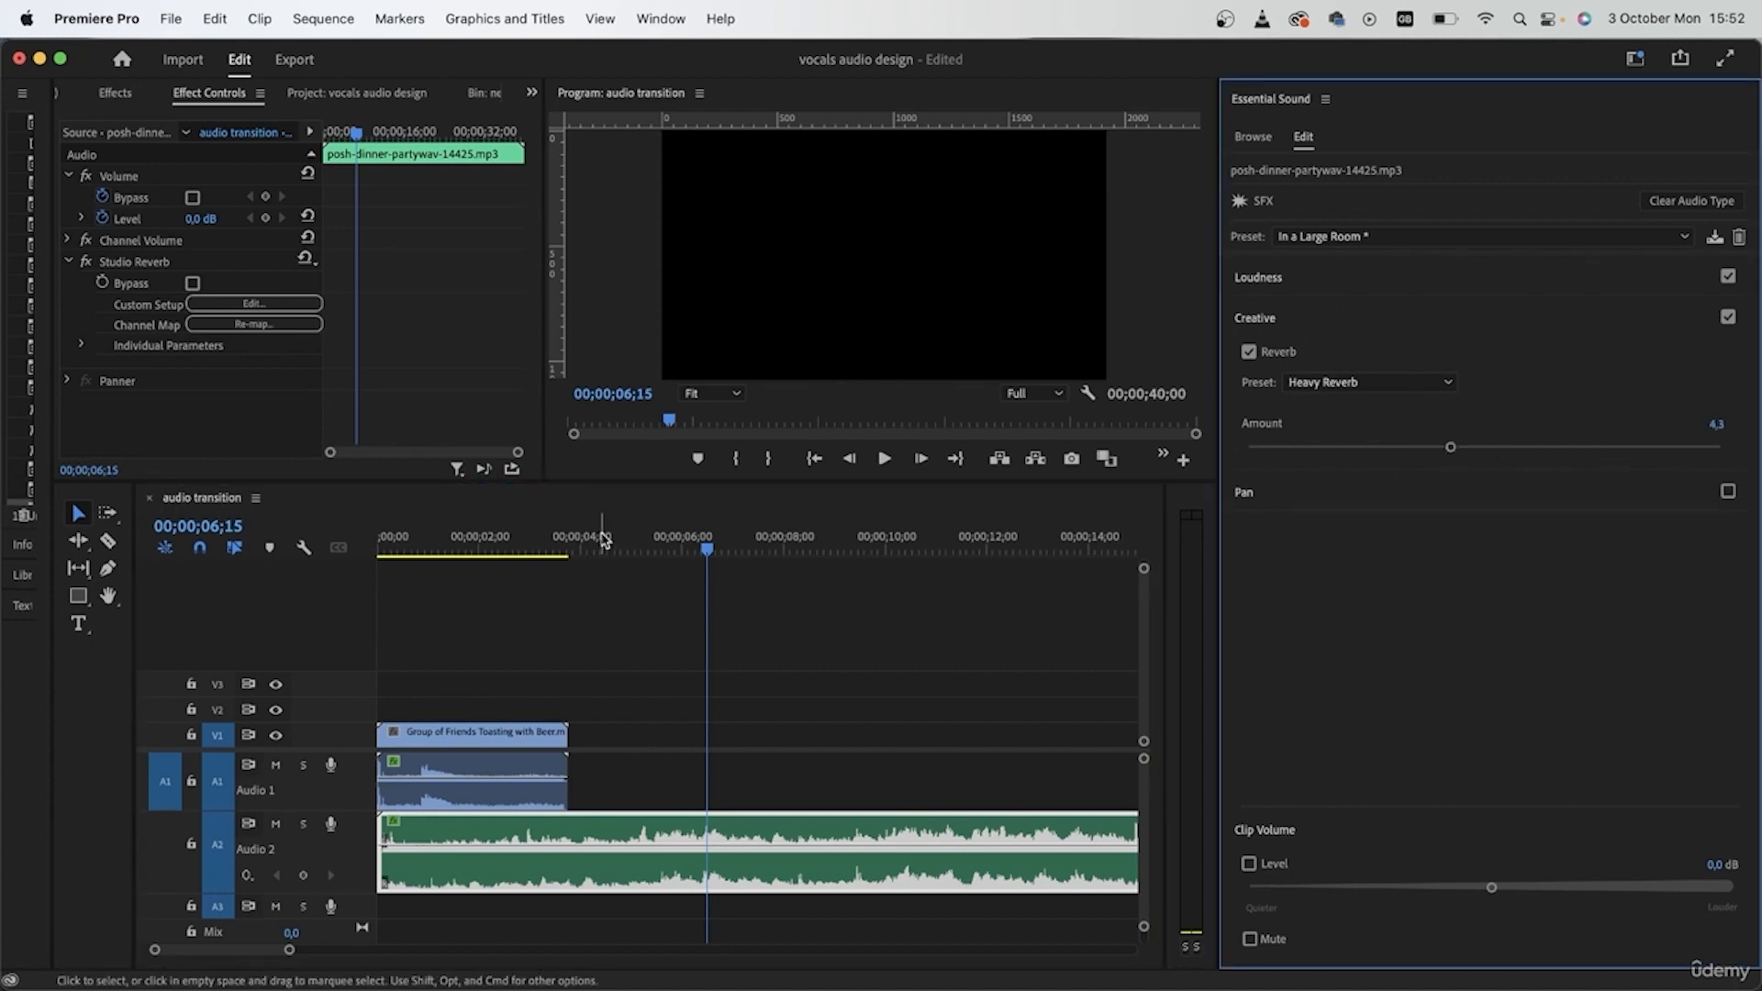
# - Change the party clip's SFX preset to Make Distant and play the sequence from the start
pyautogui.moveTo(602, 539); pyautogui.dragTo(370, 511)
pyautogui.click(1399, 236)
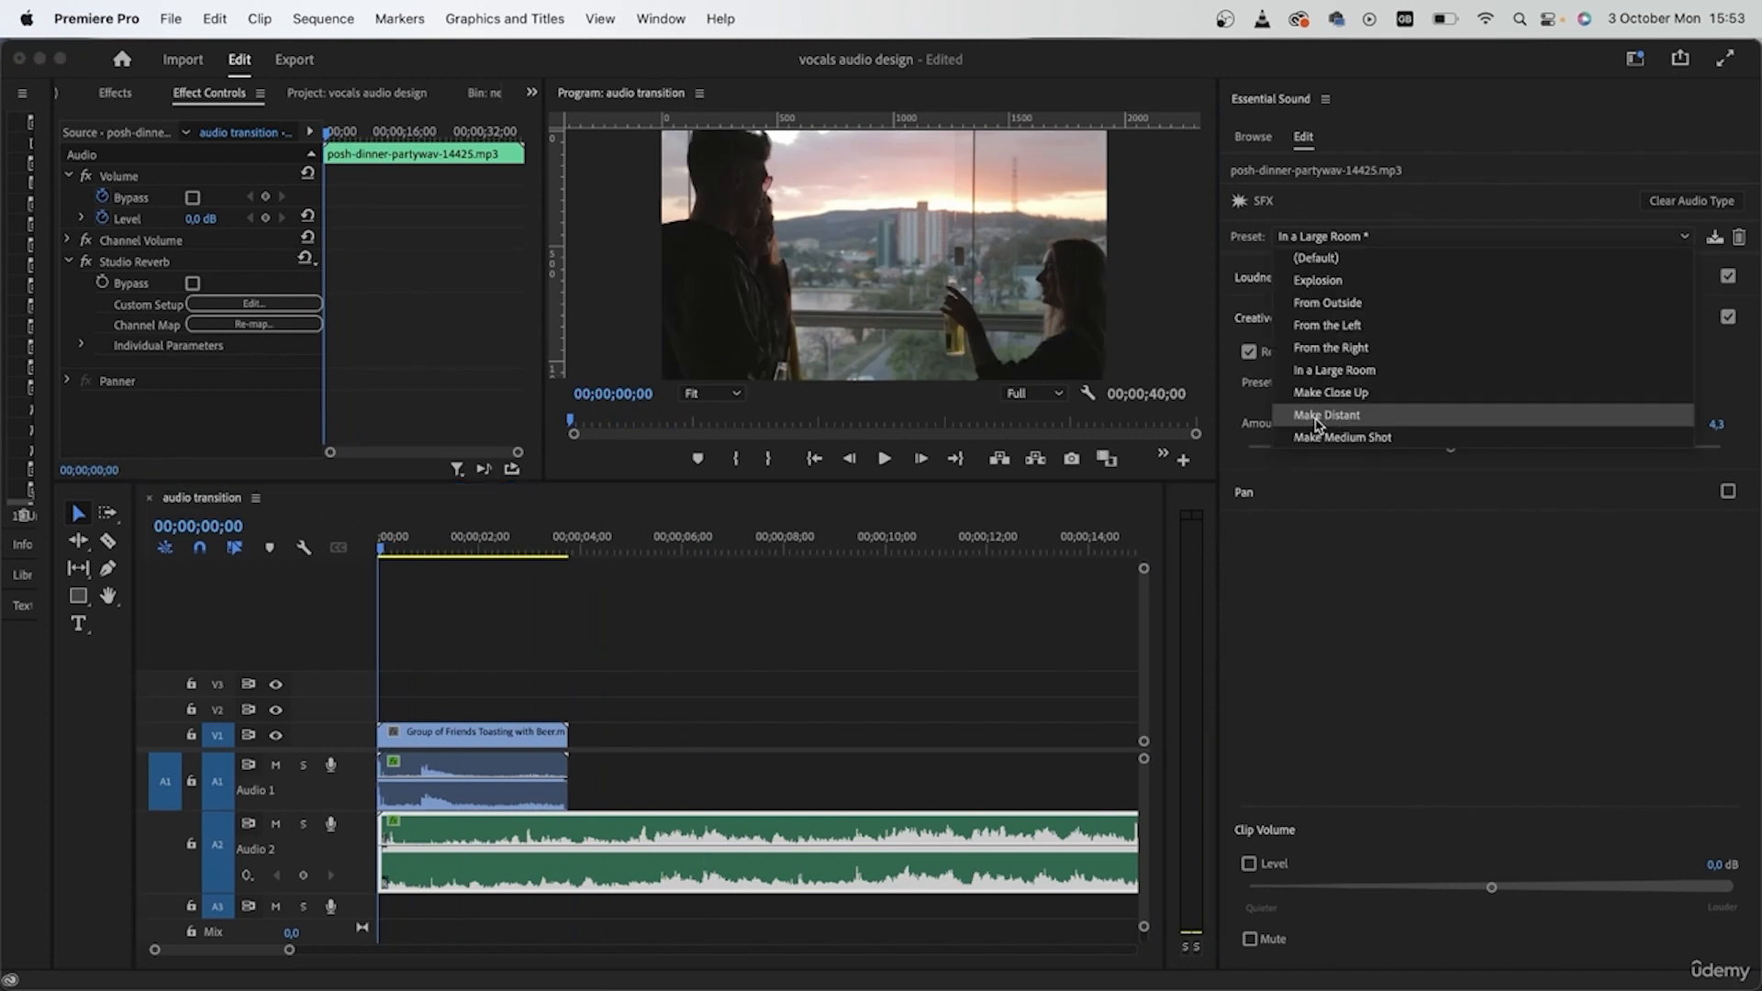
pyautogui.click(1313, 425)
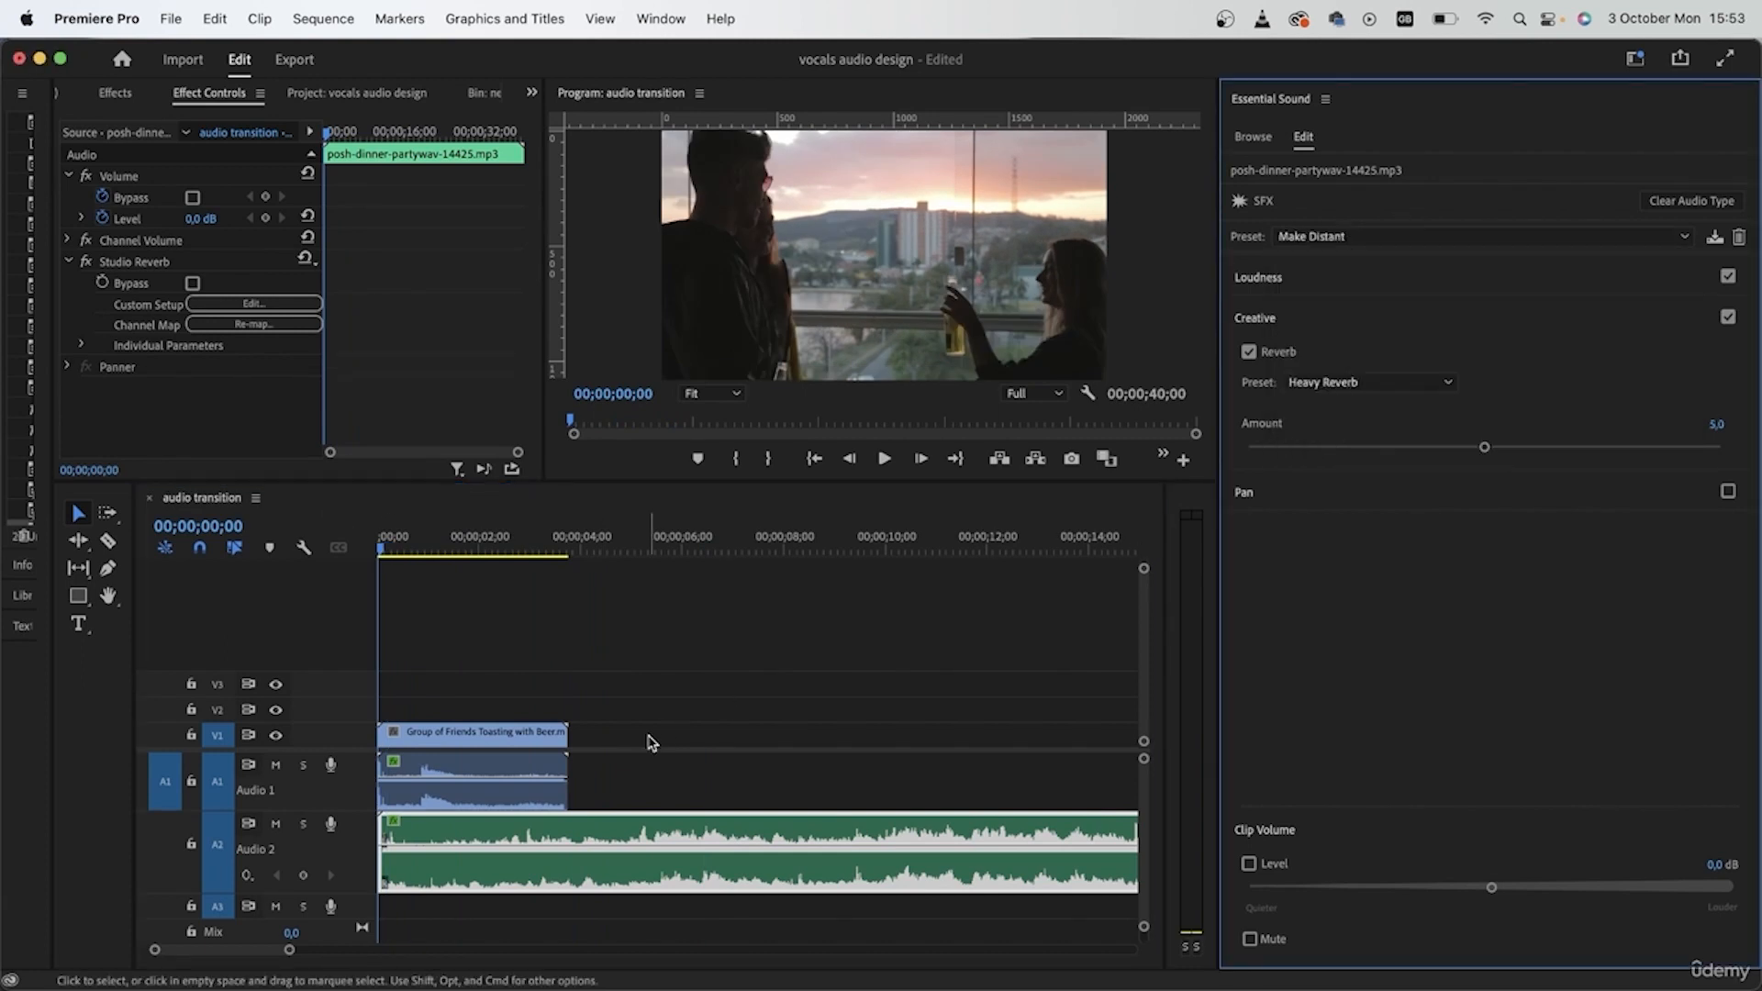
pyautogui.press('space')
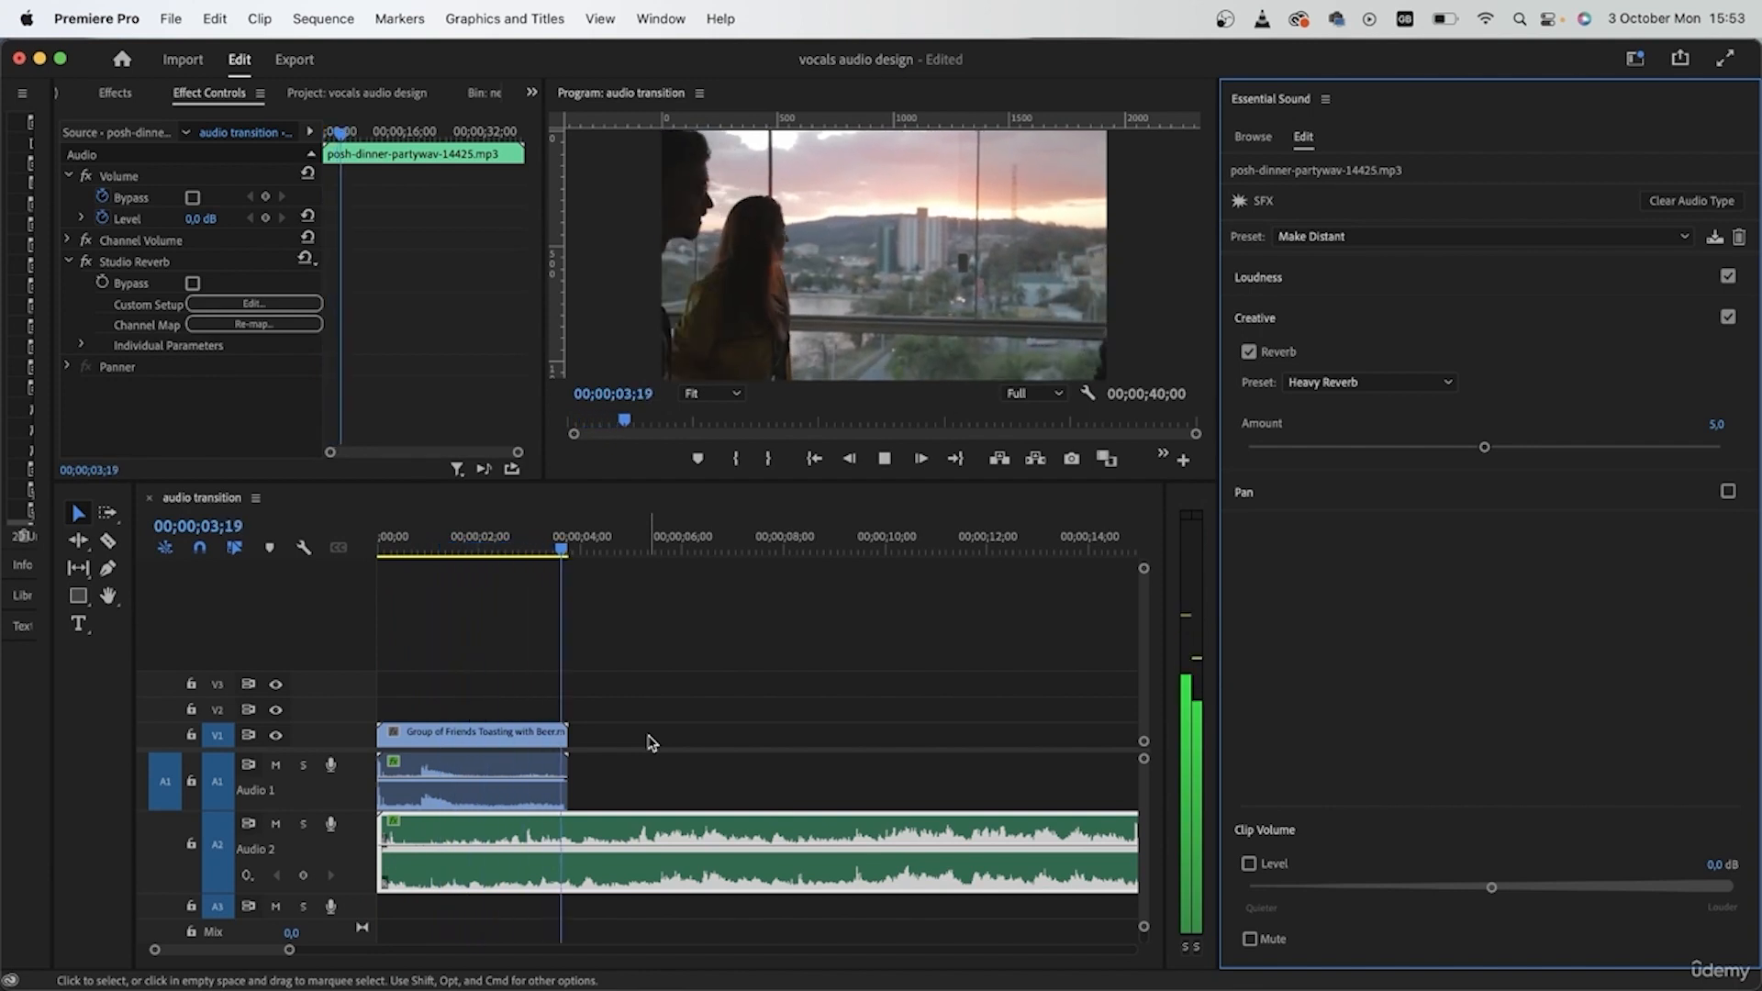
pyautogui.press('space')
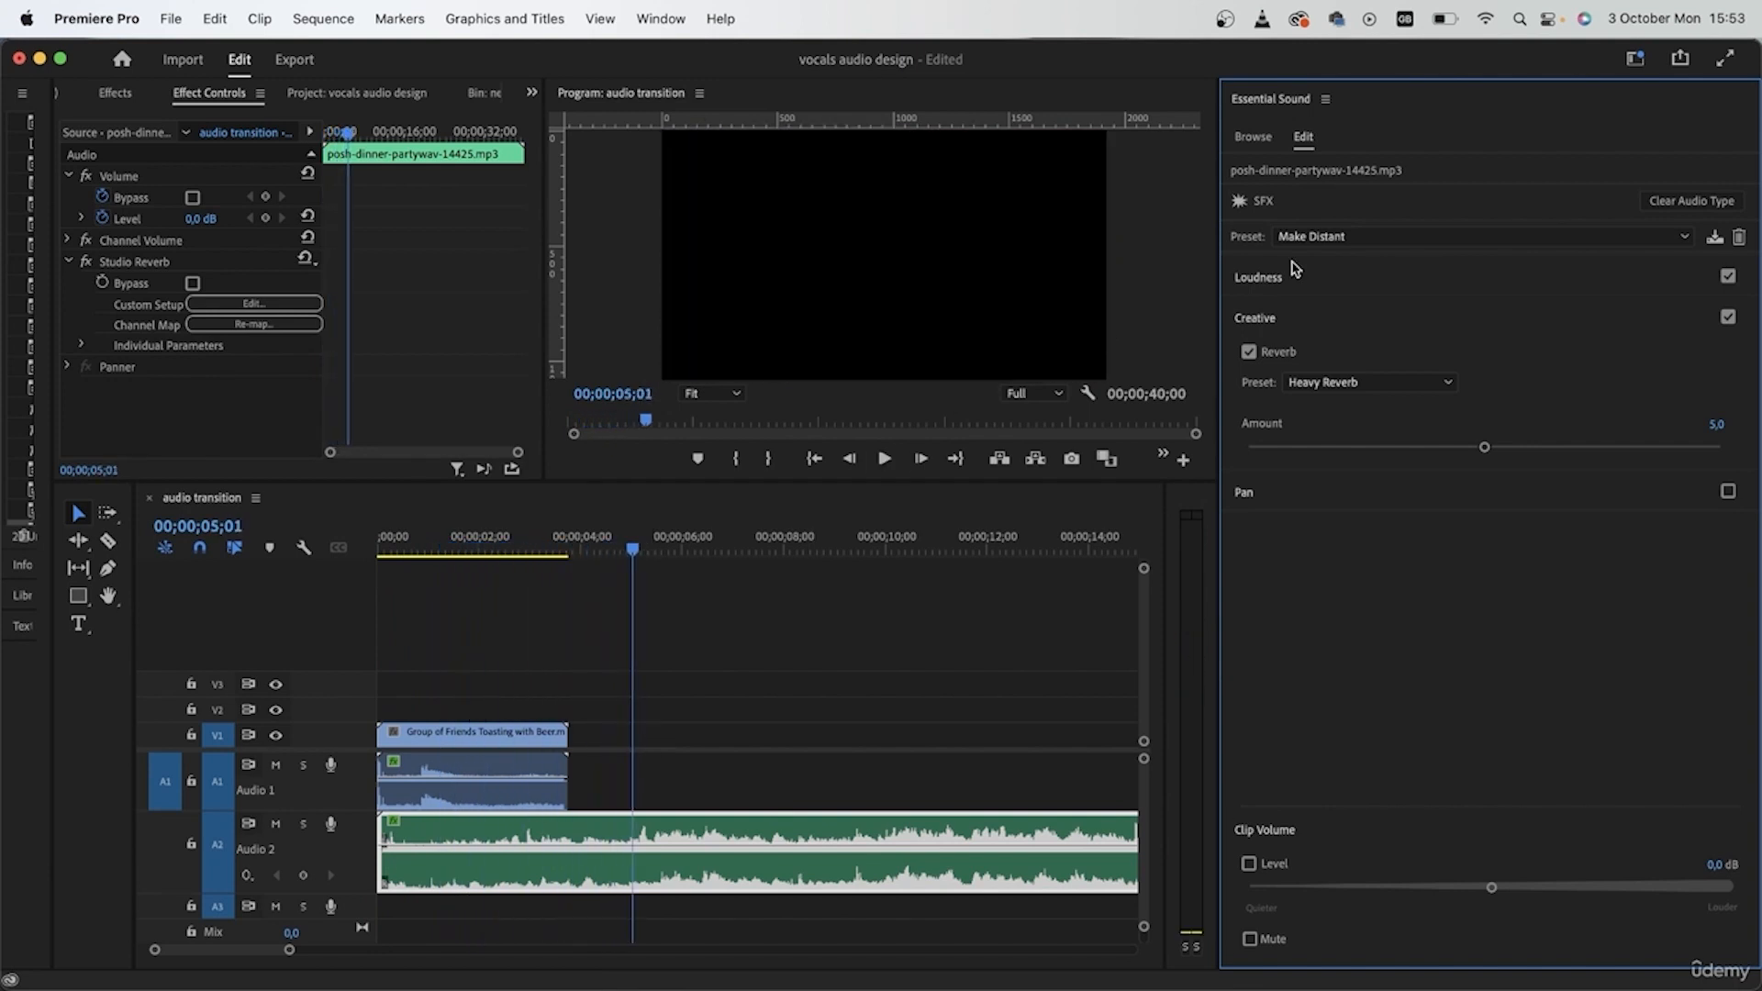
# - Keep the Make Distant preset, change the party clip's reverb preset to Room Reverb, and play the sequence from the start
pyautogui.click(1323, 244)
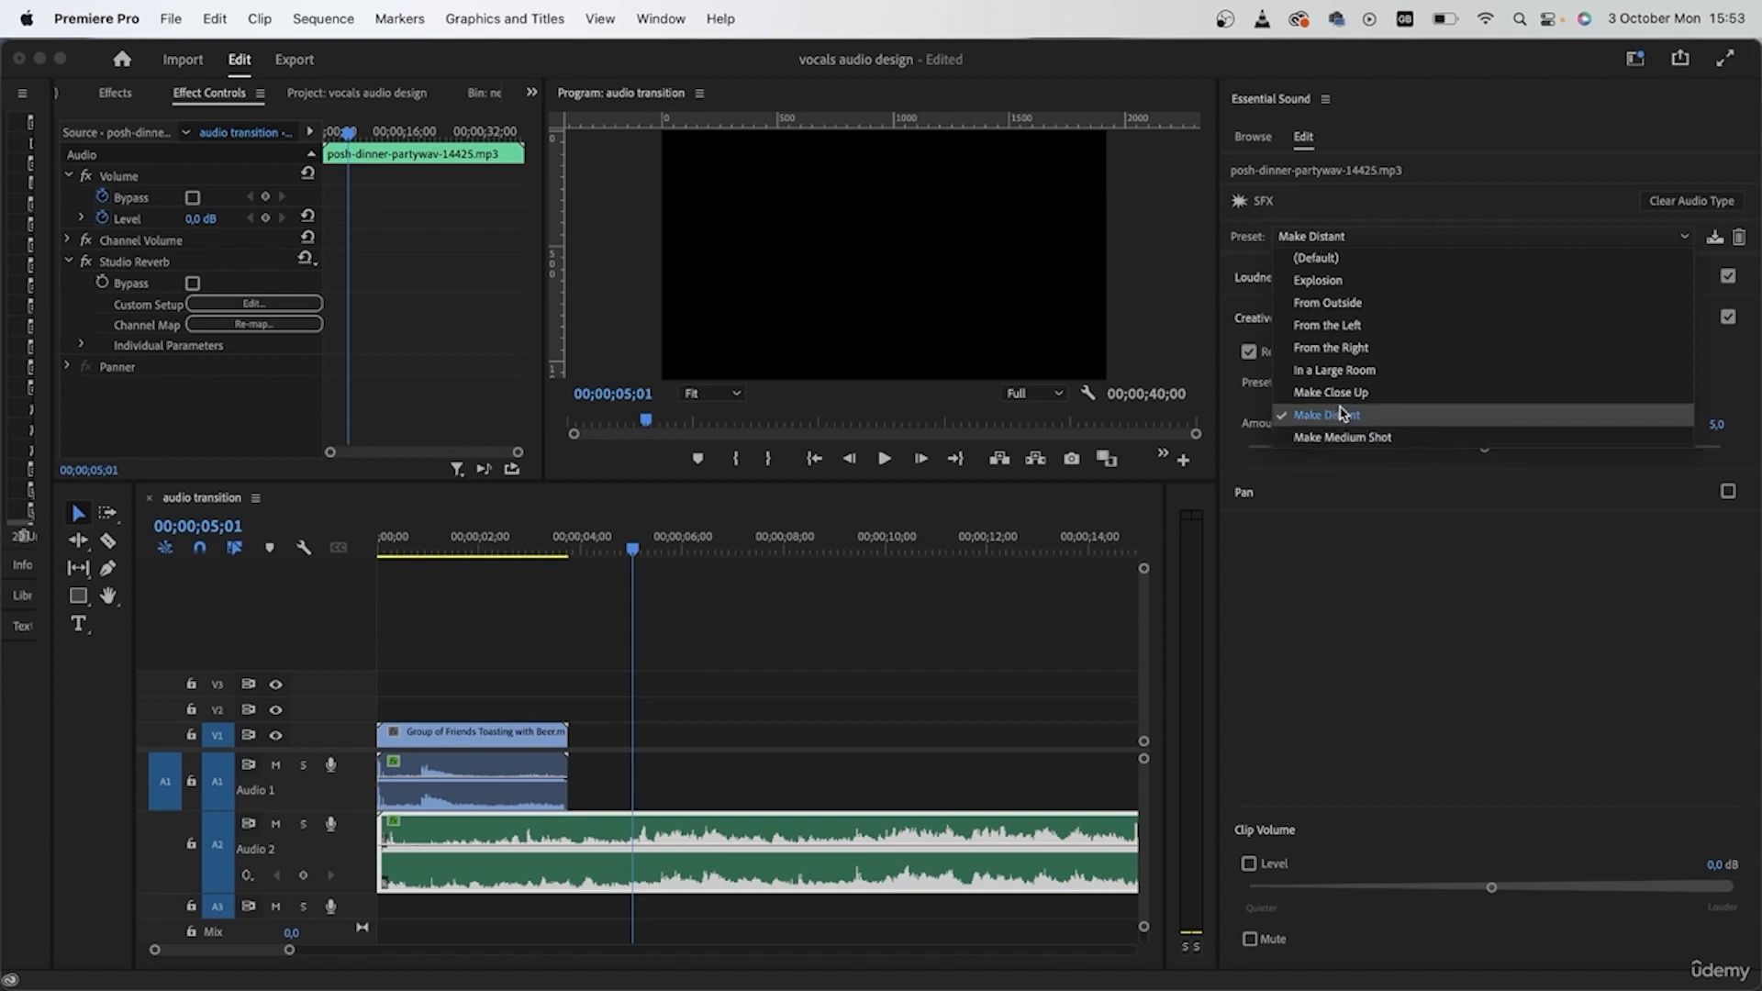
pyautogui.click(1349, 735)
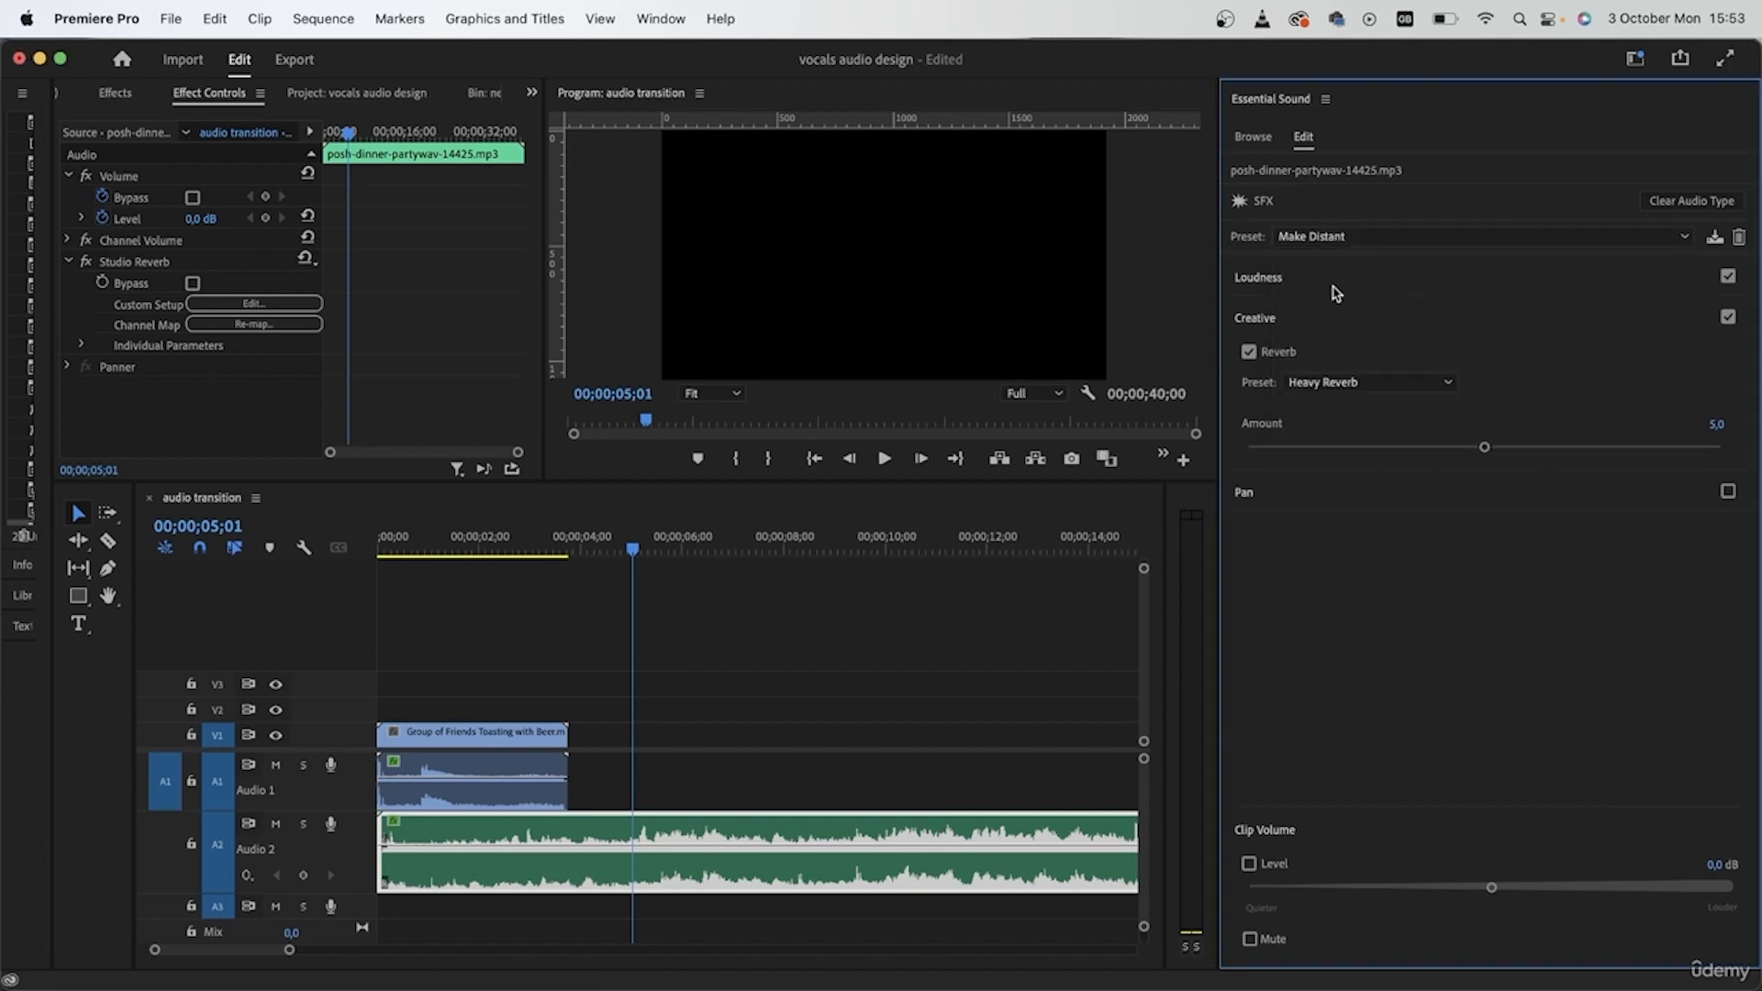
pyautogui.click(1425, 393)
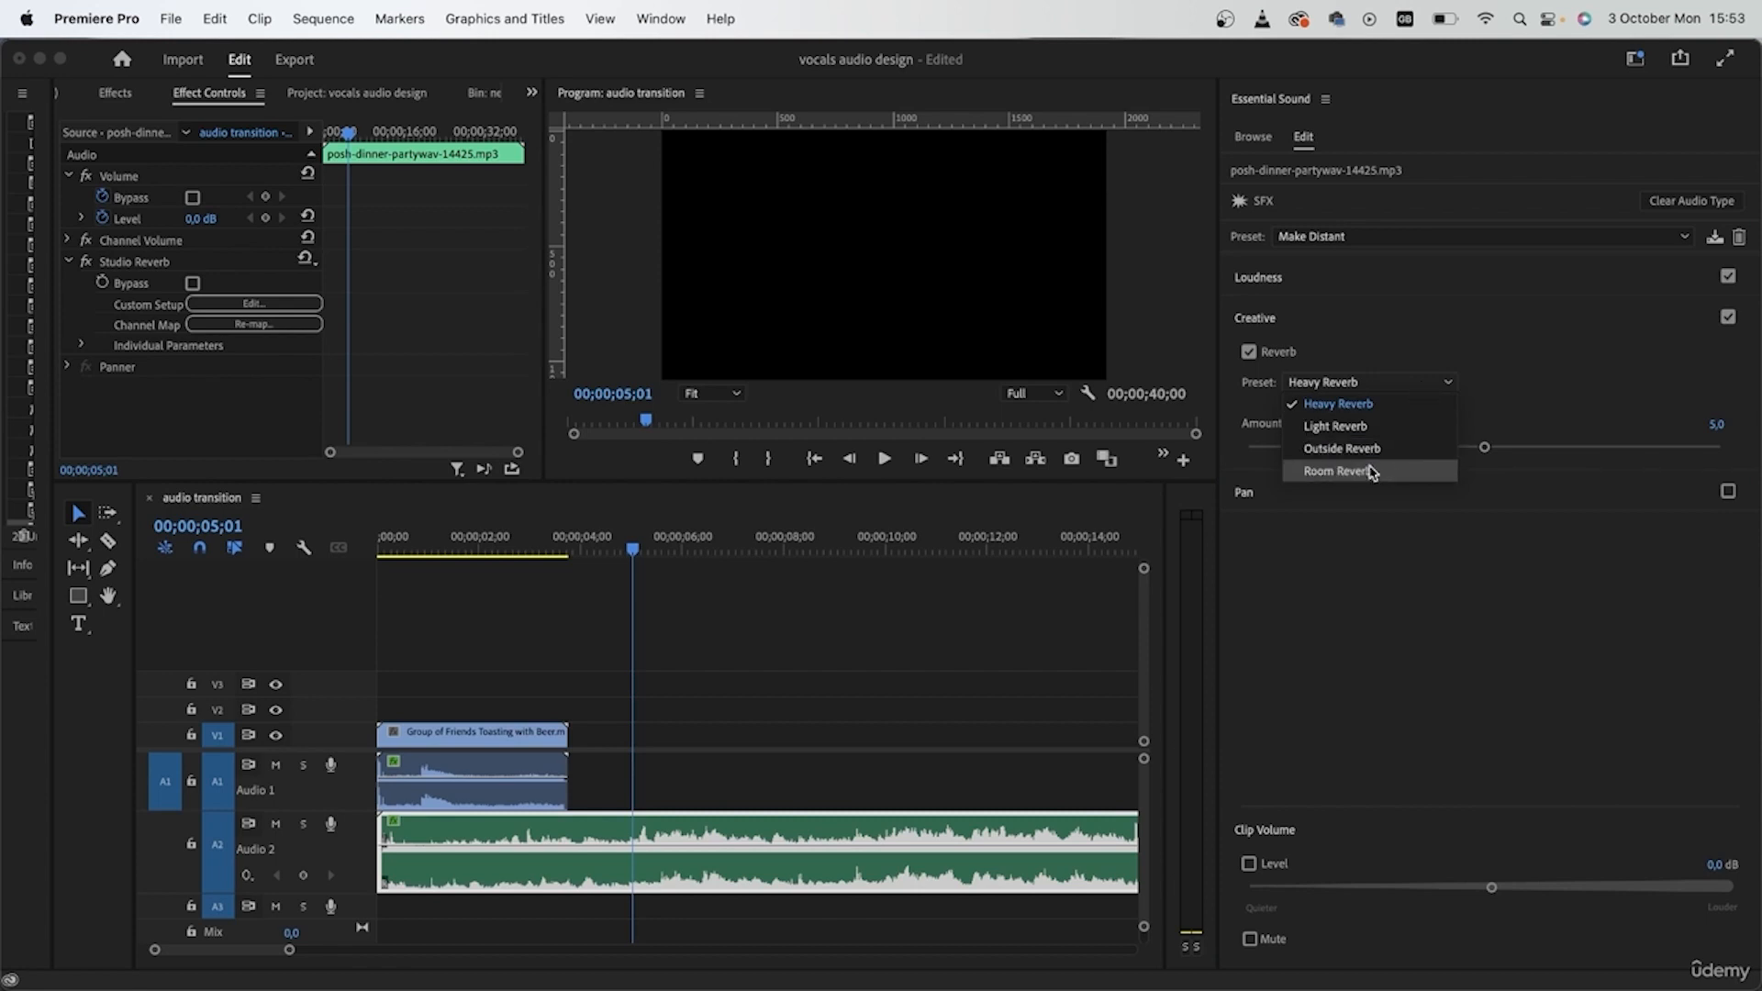
pyautogui.click(1337, 471)
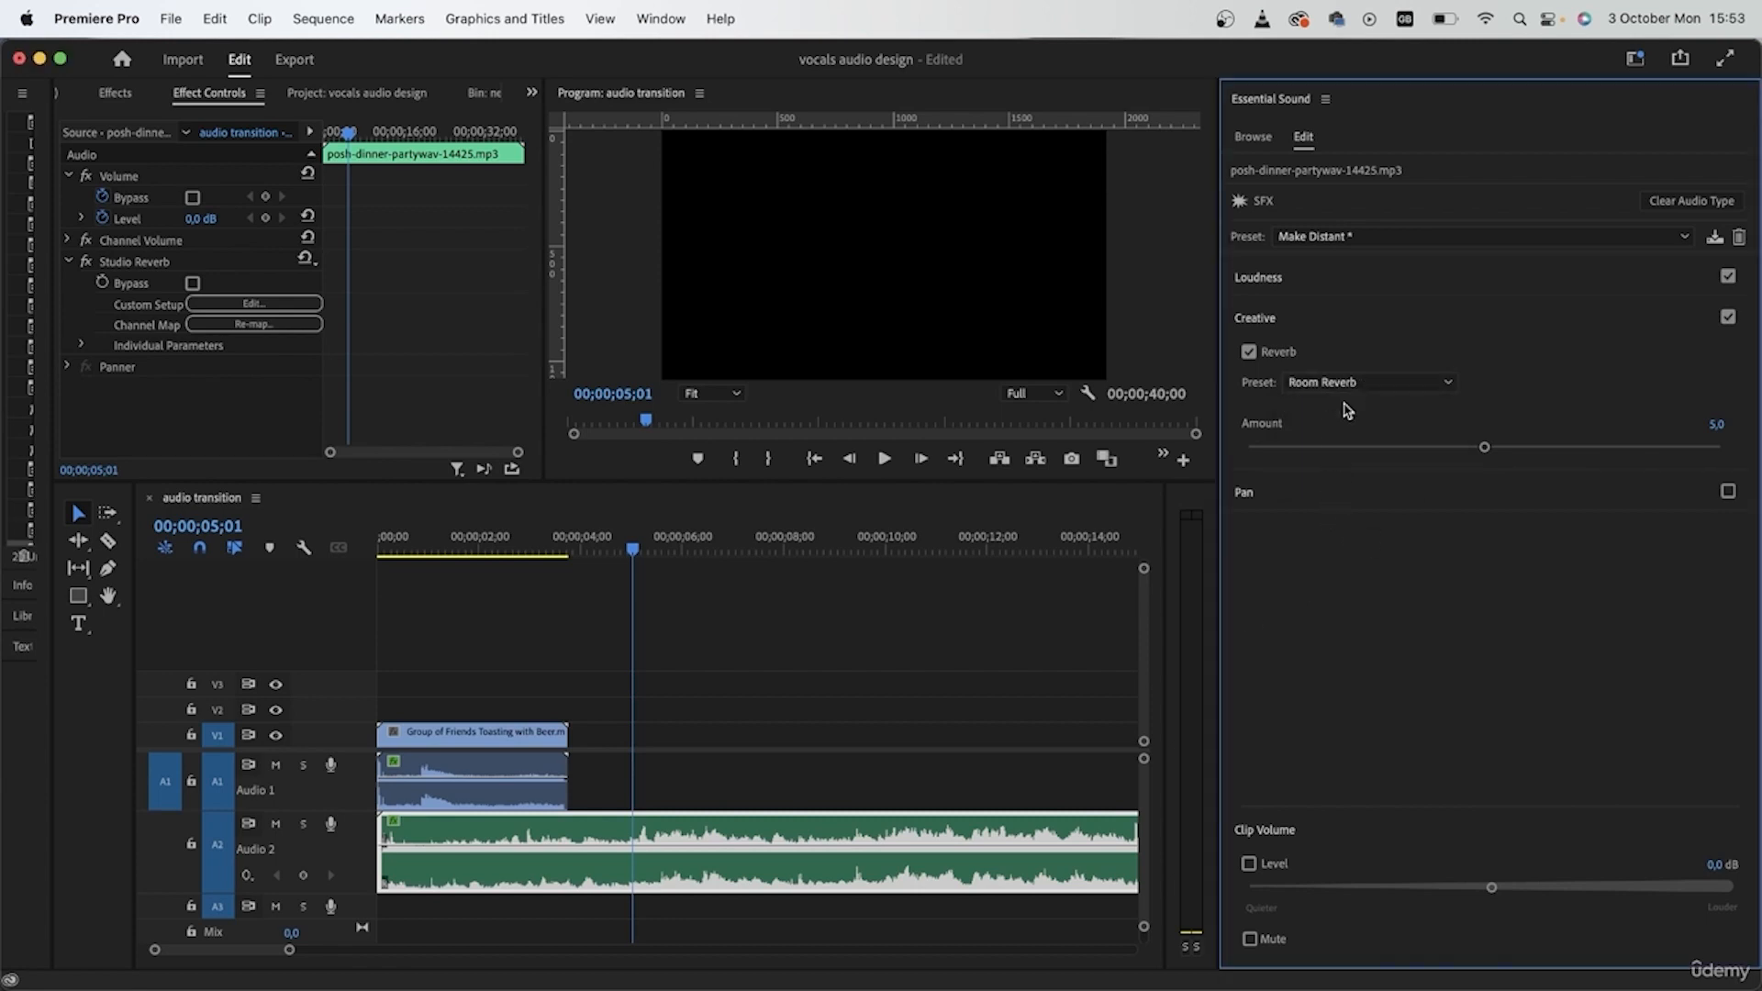
pyautogui.moveTo(565, 543); pyautogui.dragTo(203, 553)
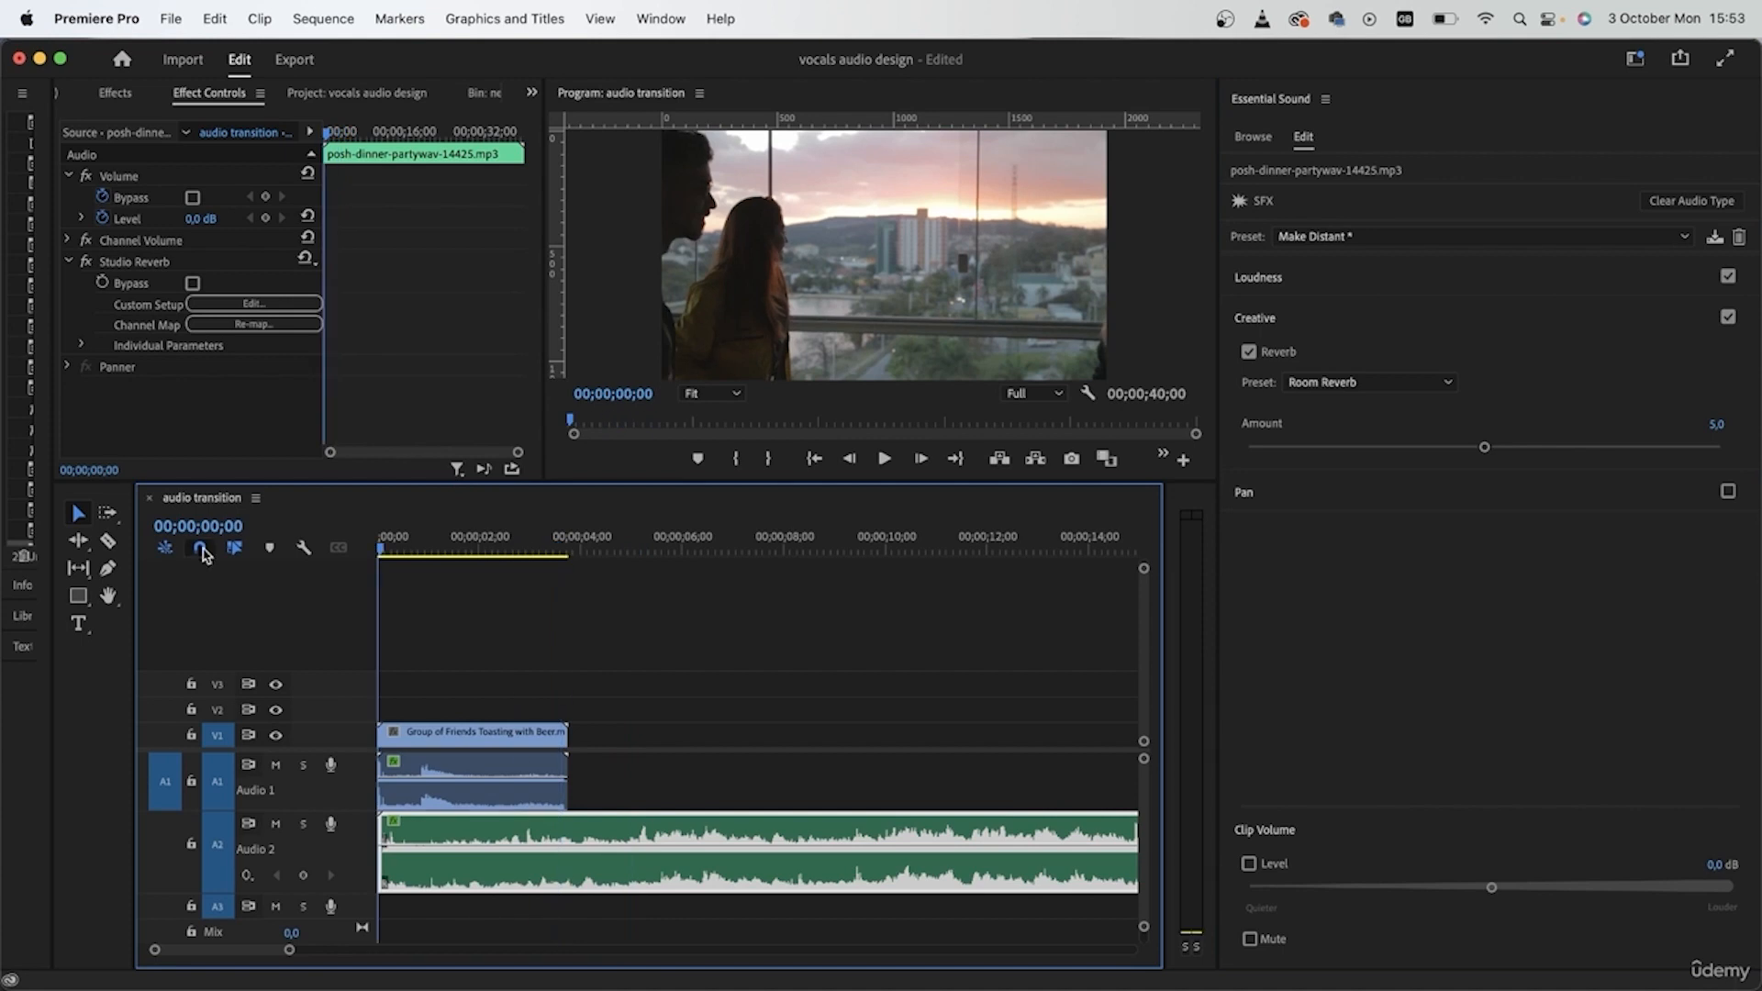
pyautogui.press('space')
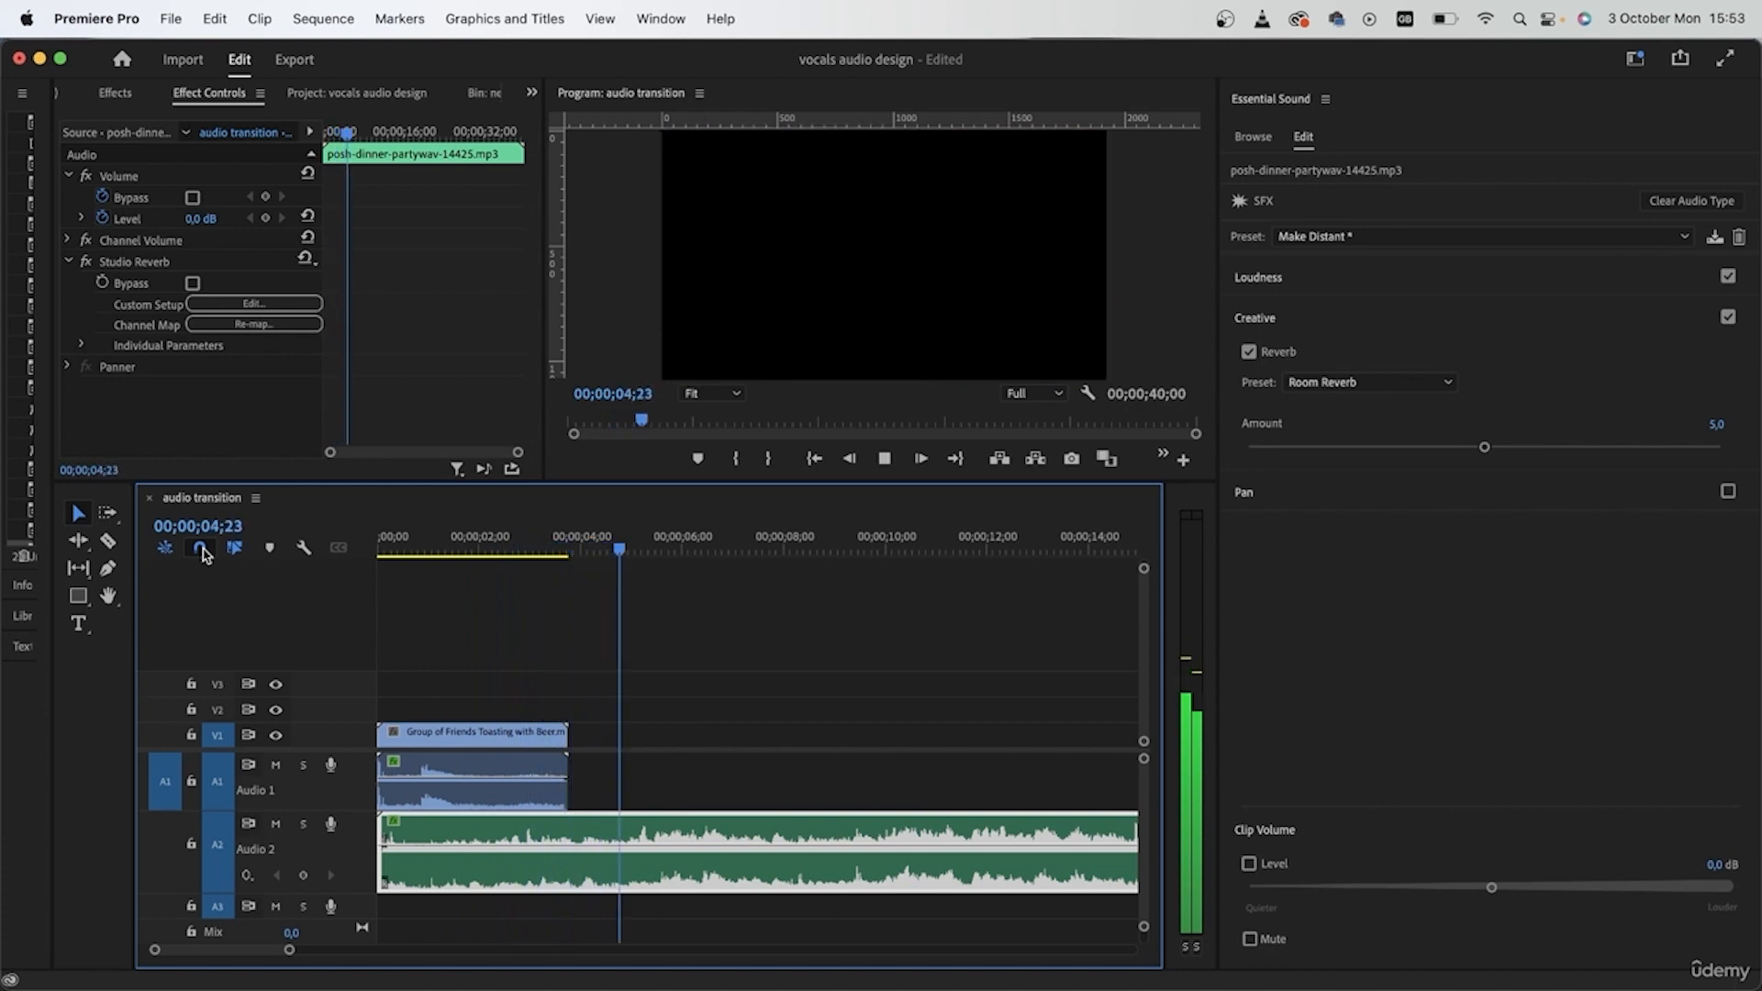
pyautogui.press('space')
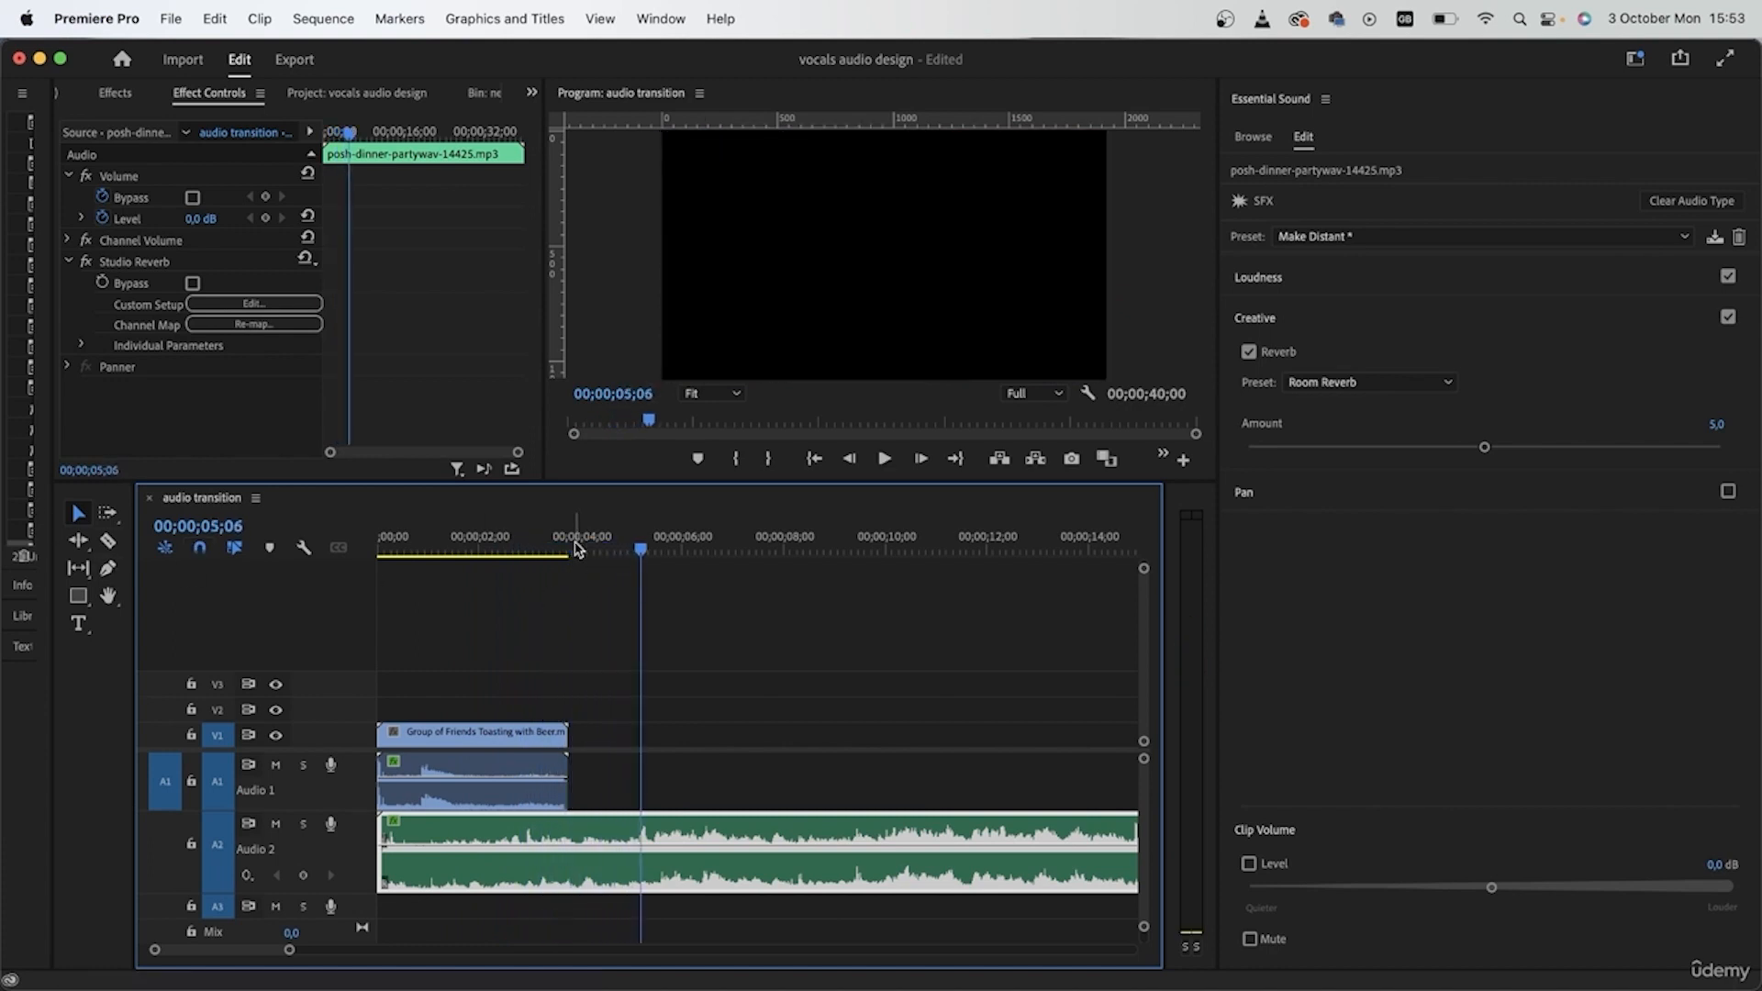
# - Return the playhead to the start of the sequence and clear the clip selection
pyautogui.press('Home')
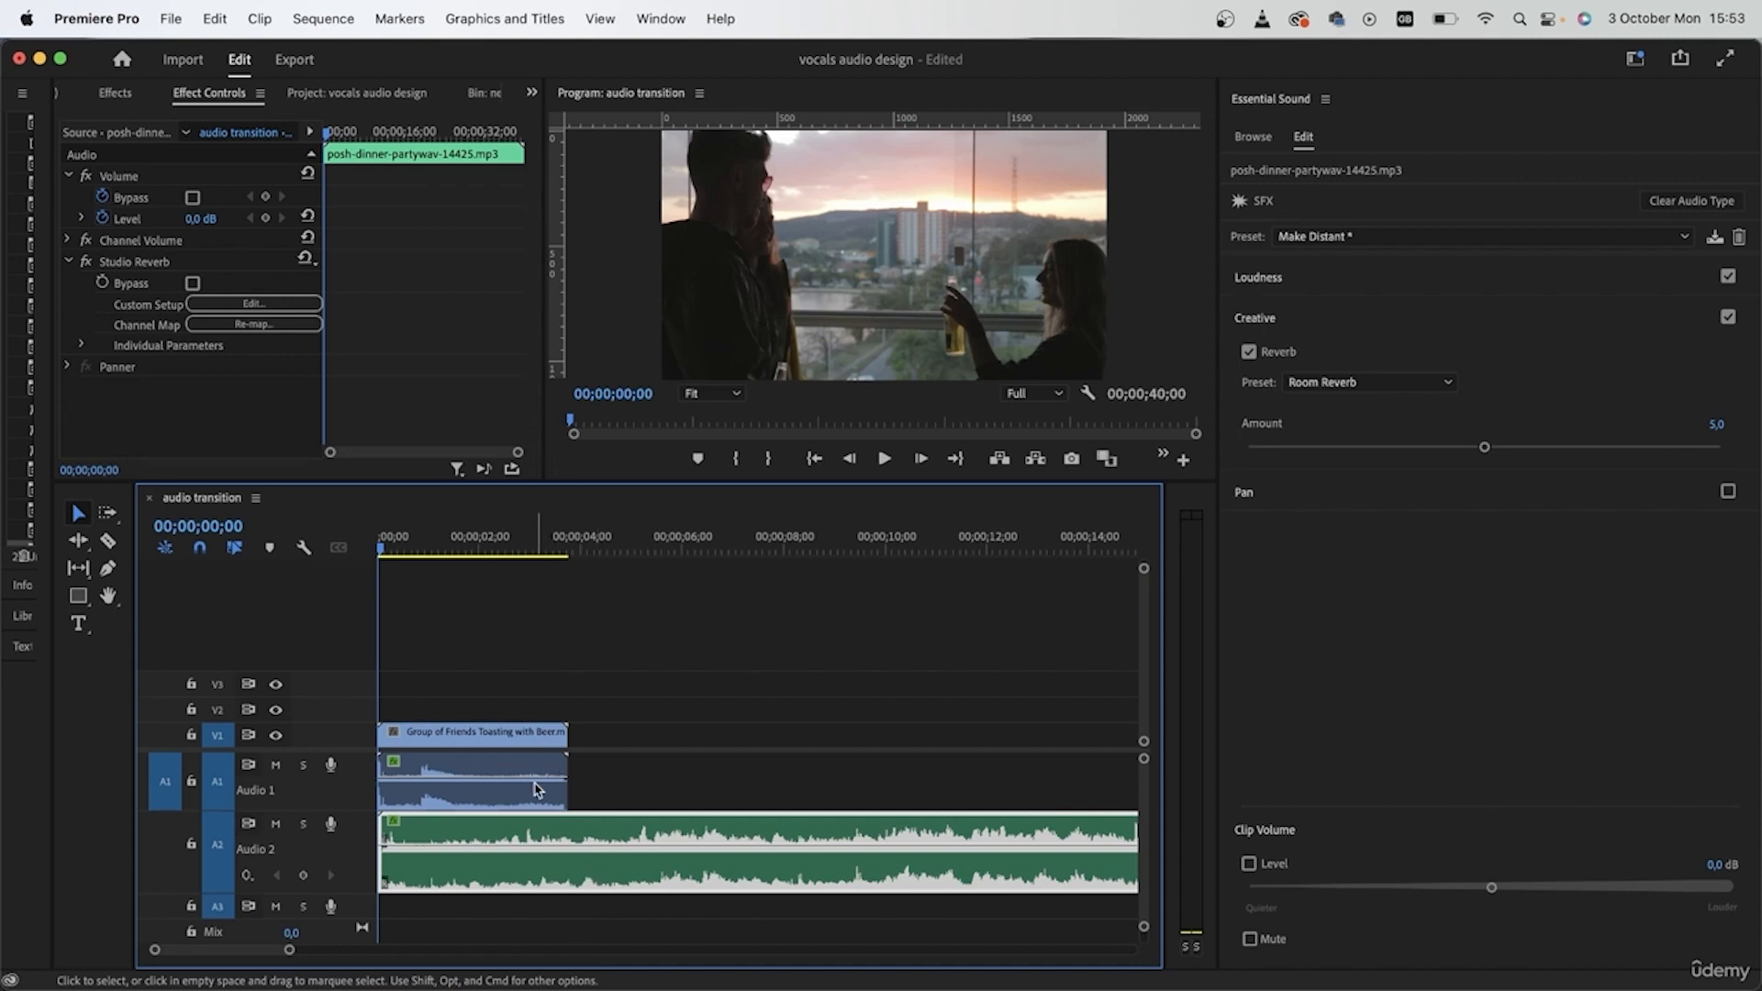
pyautogui.click(632, 737)
pyautogui.moveTo(693, 670); pyautogui.dragTo(445, 877)
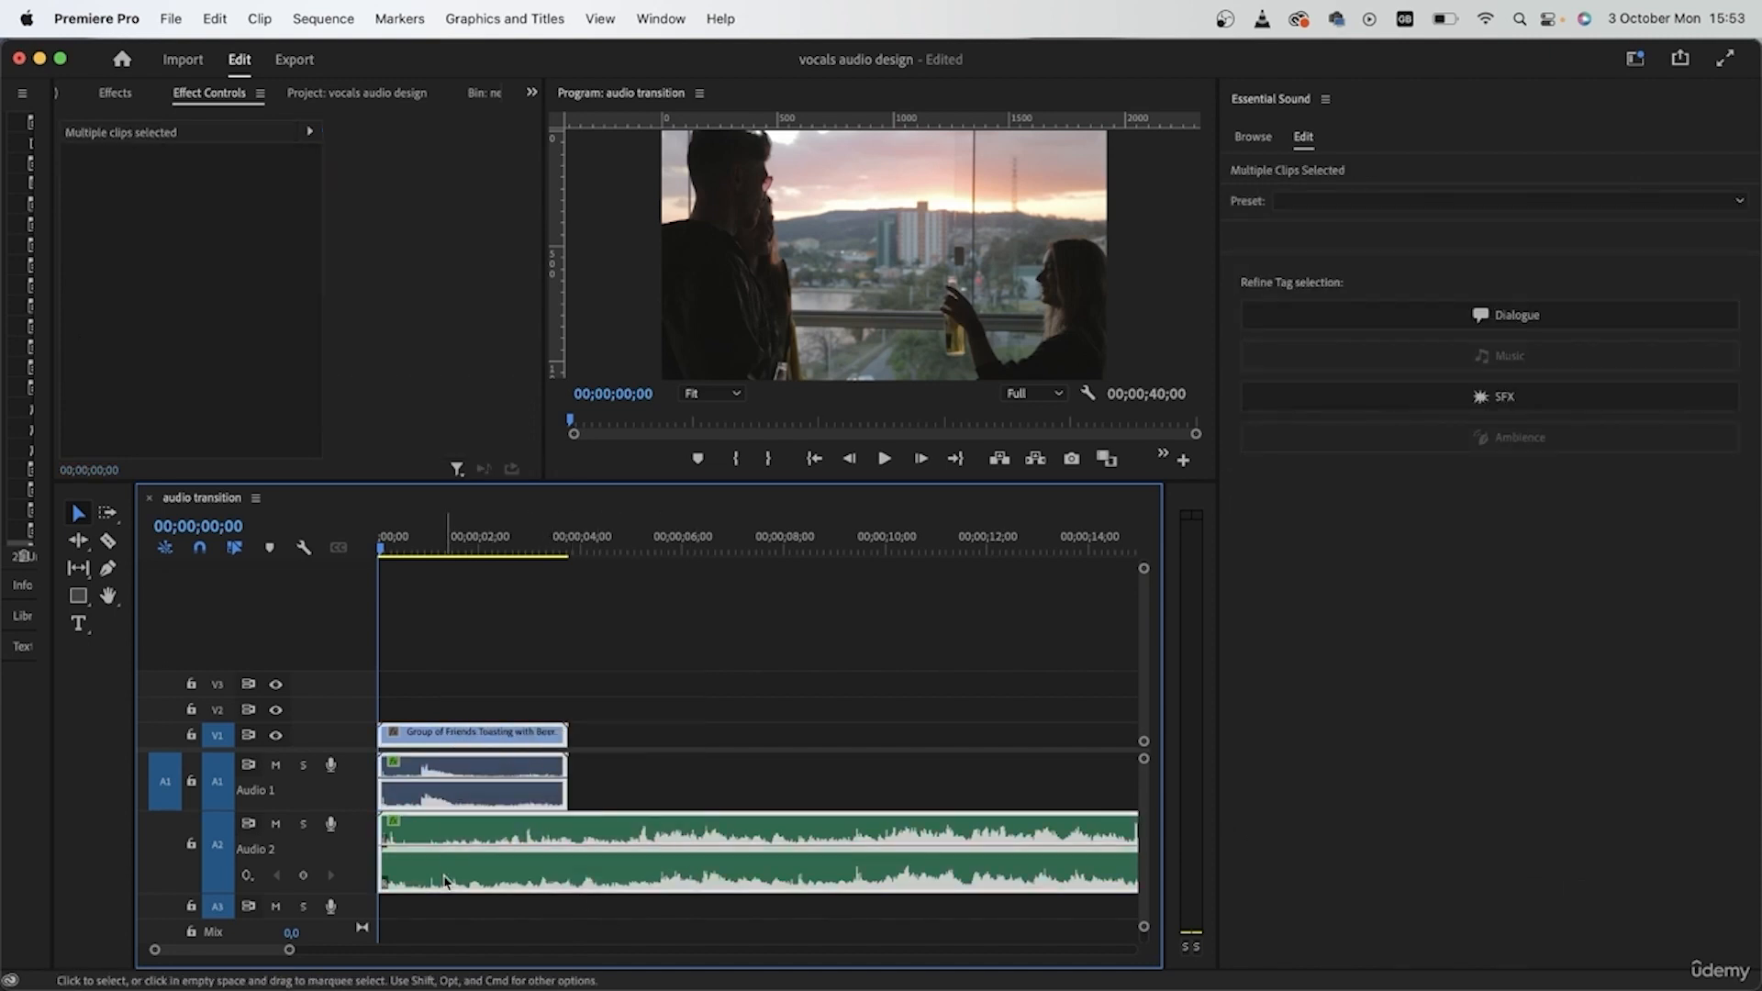
pyautogui.click(797, 712)
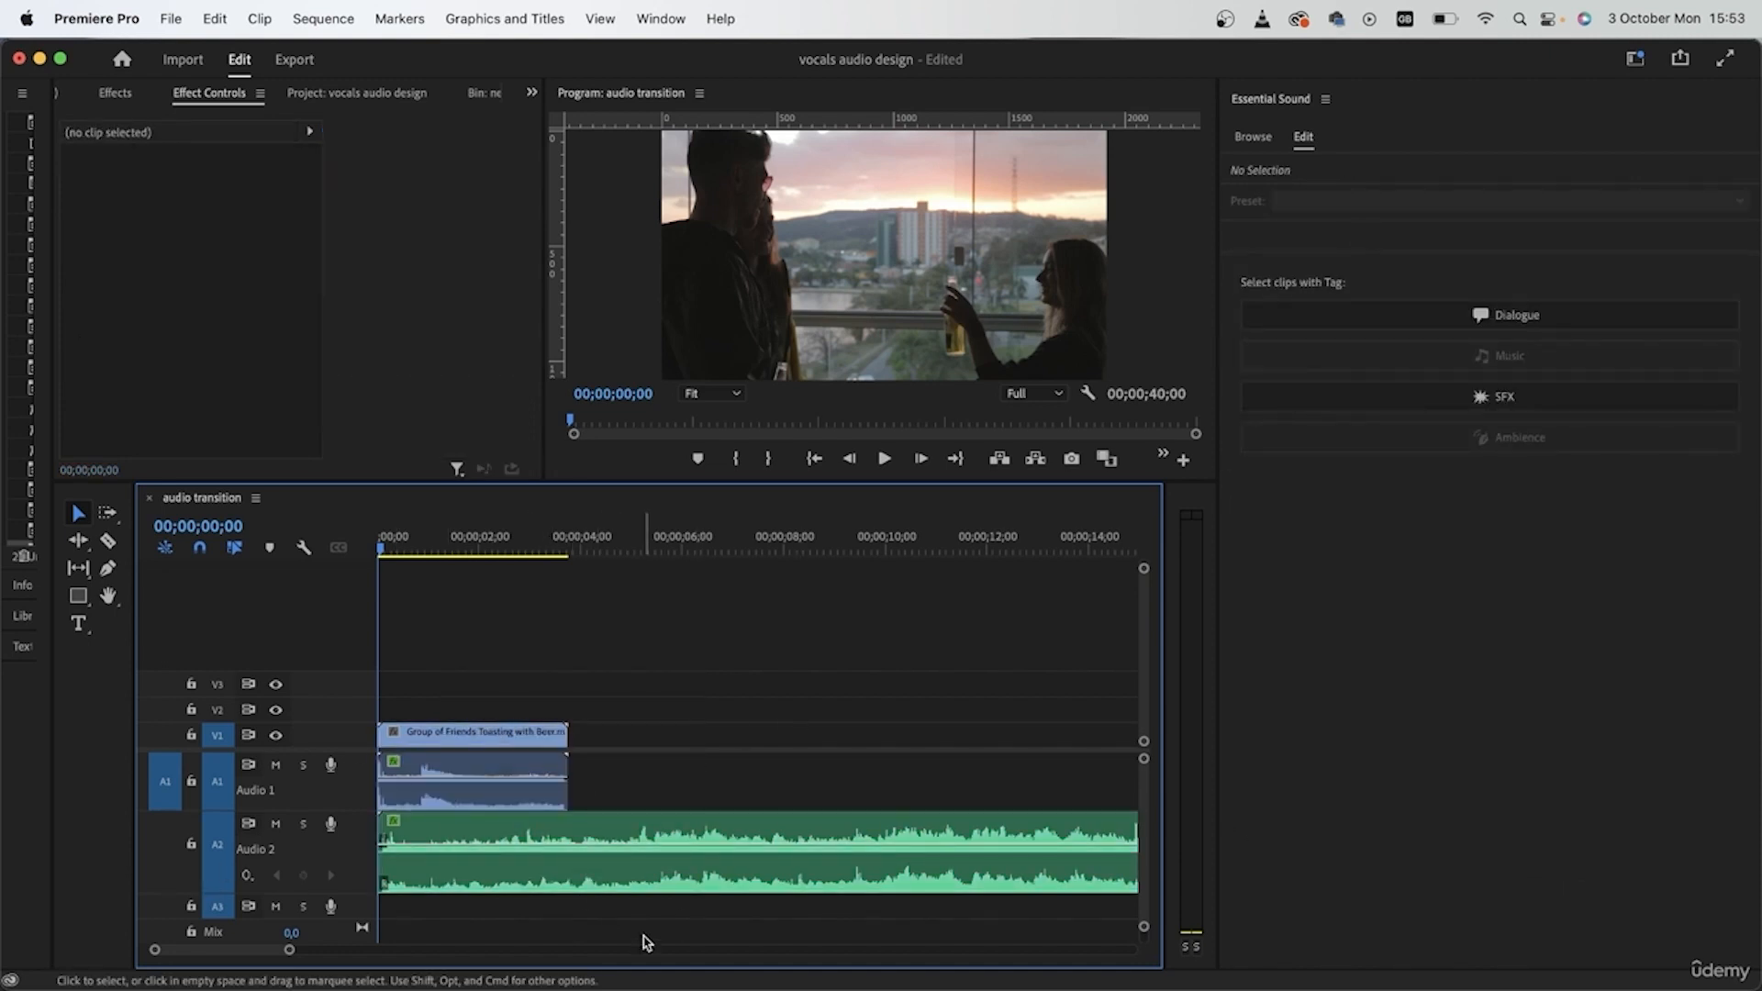
# - Switch off the party clip's Studio Reverb and play Audio 2 soloed from the start
pyautogui.click(585, 830)
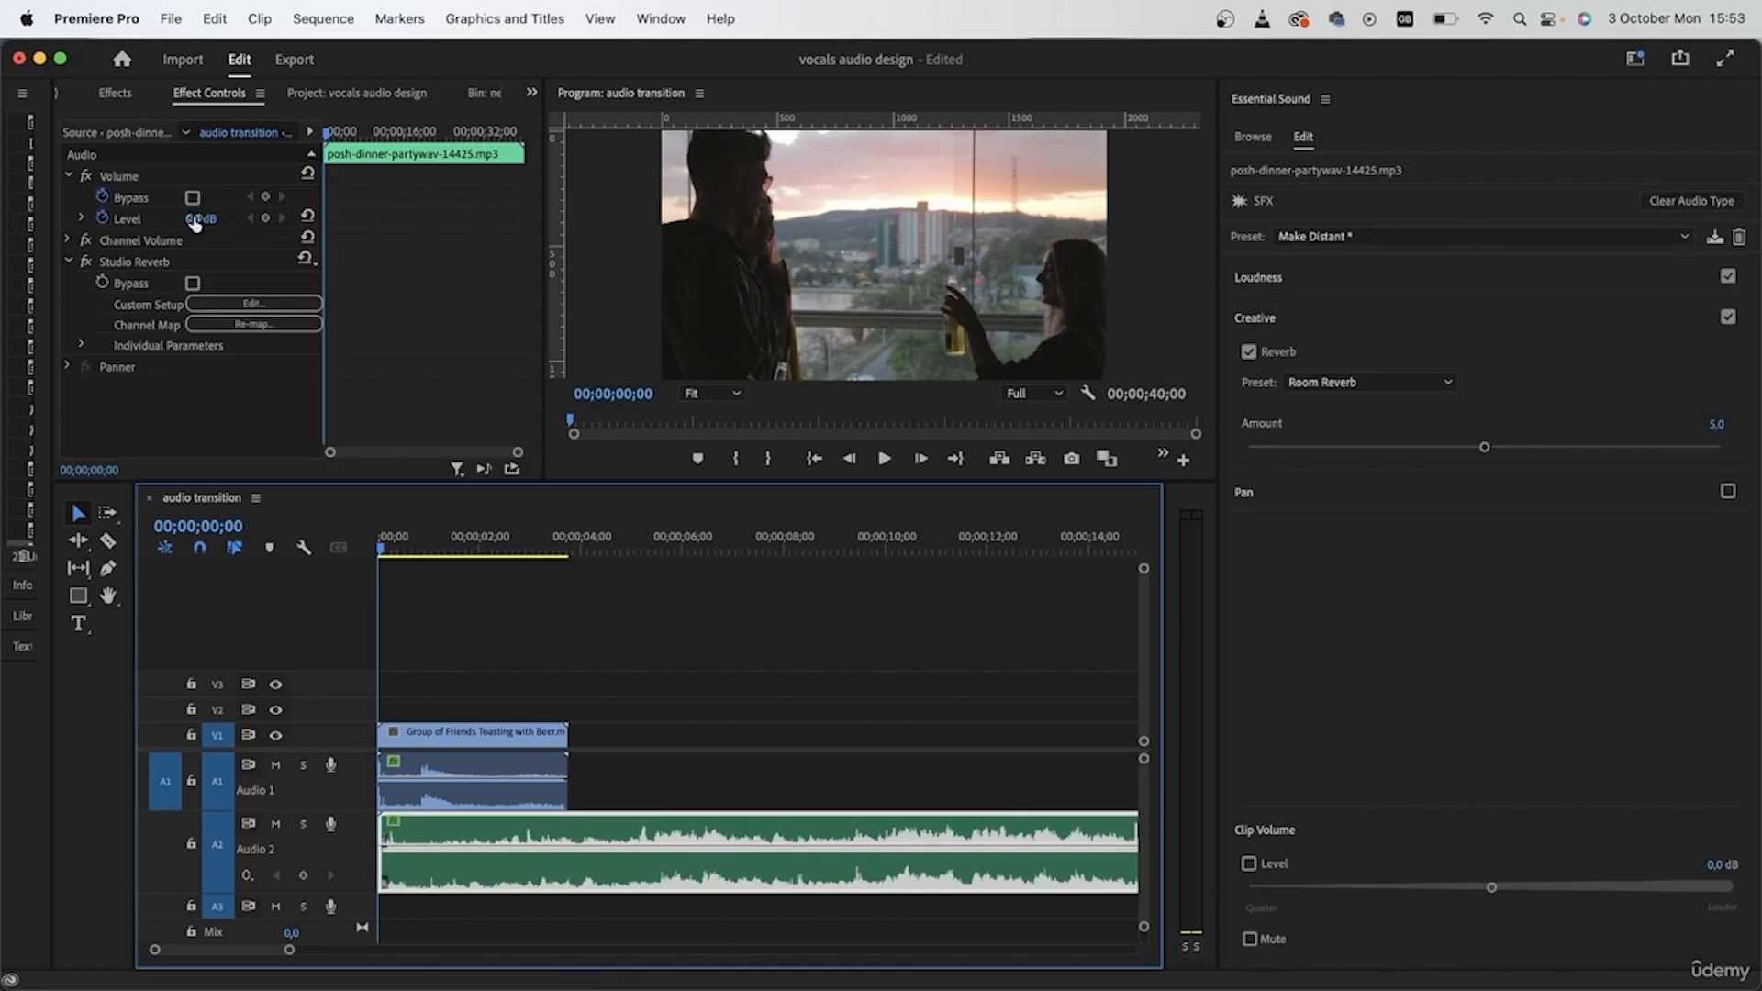
pyautogui.click(69, 264)
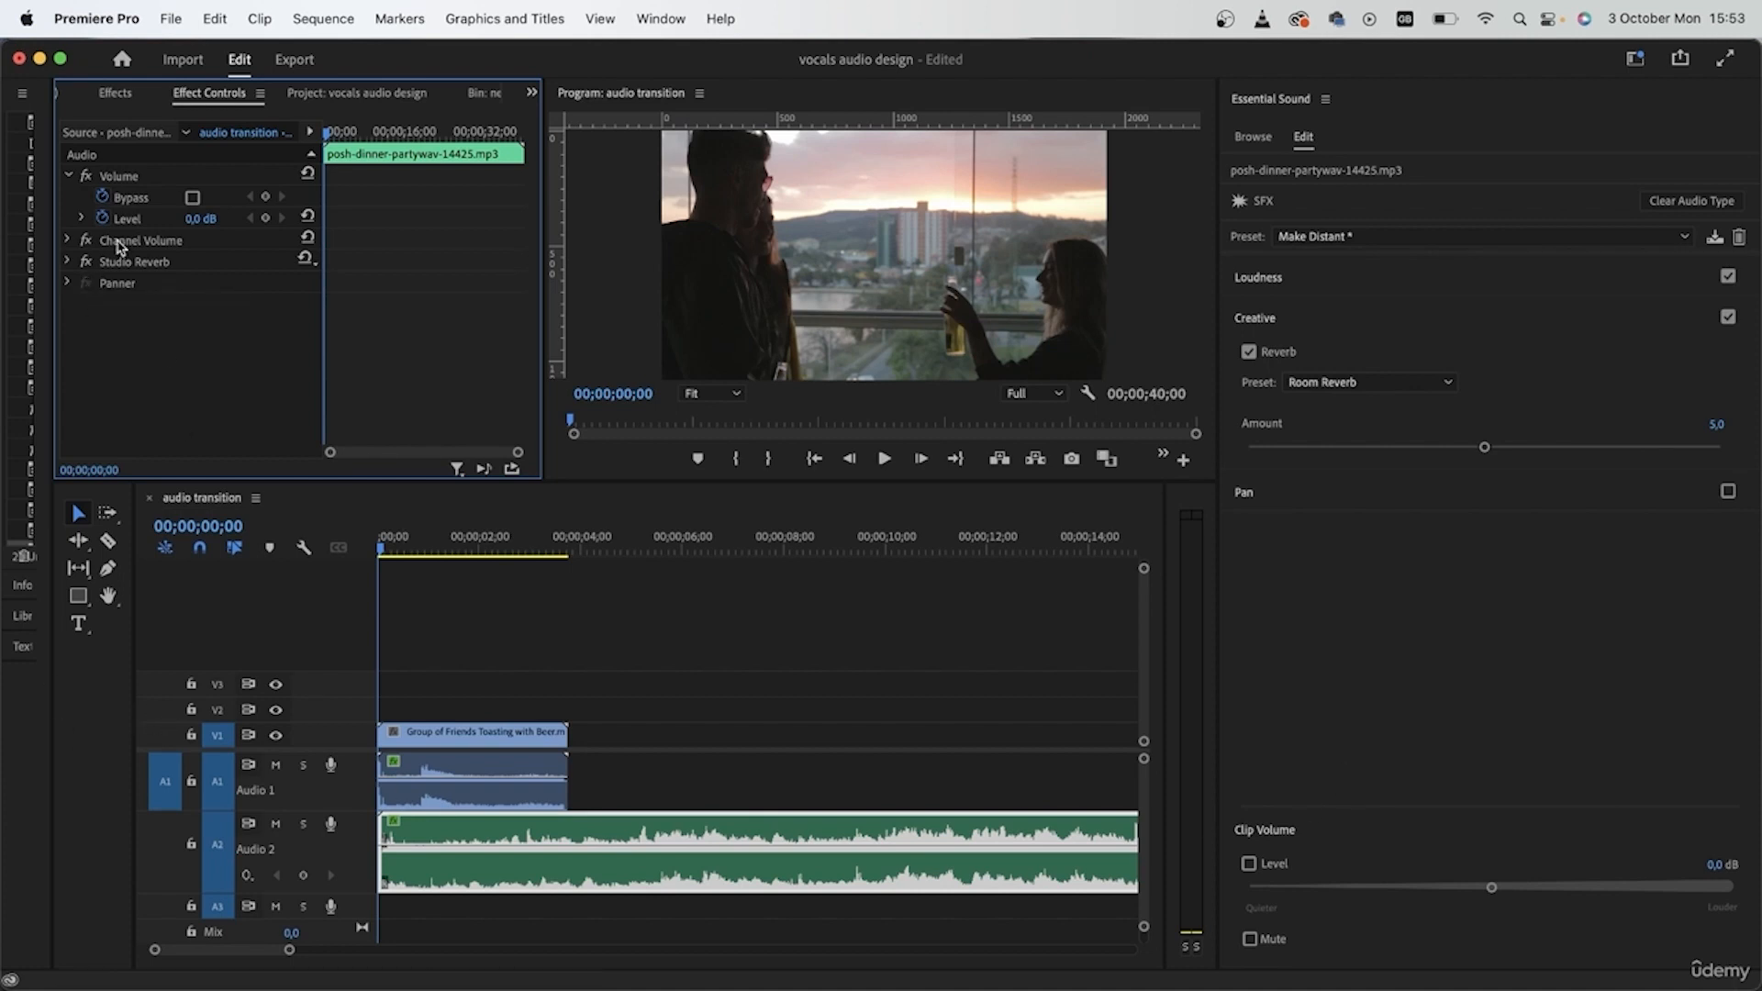
pyautogui.click(86, 261)
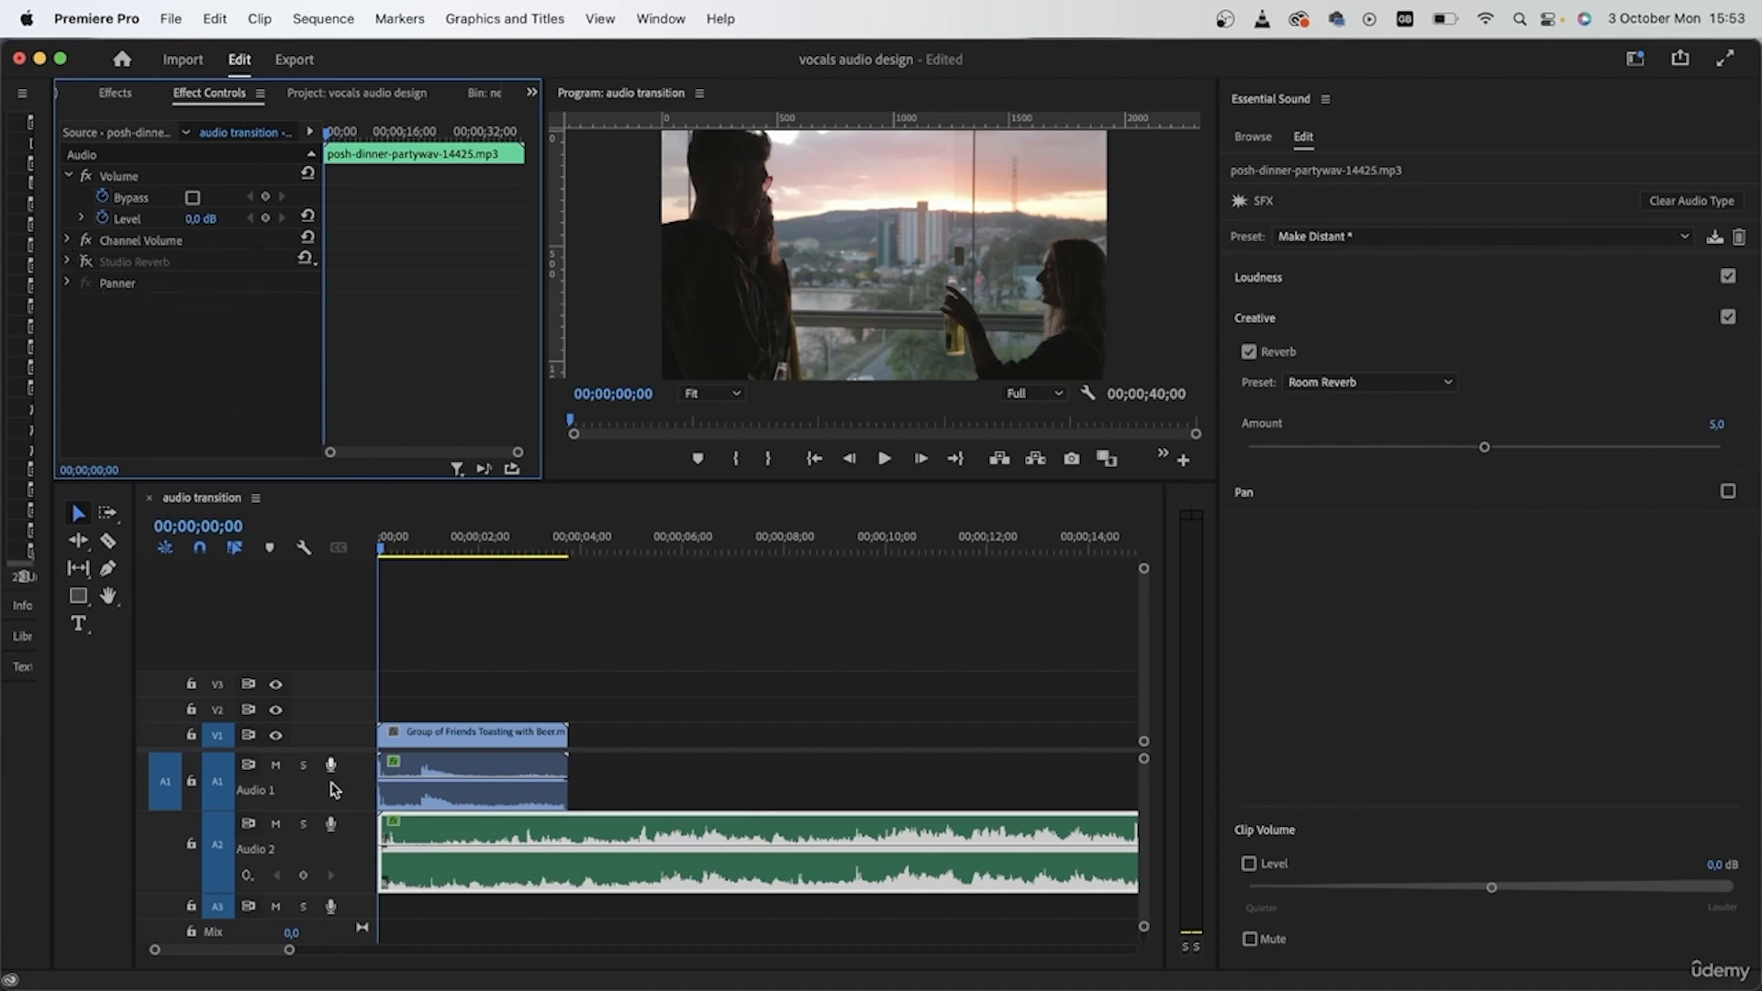
pyautogui.click(303, 823)
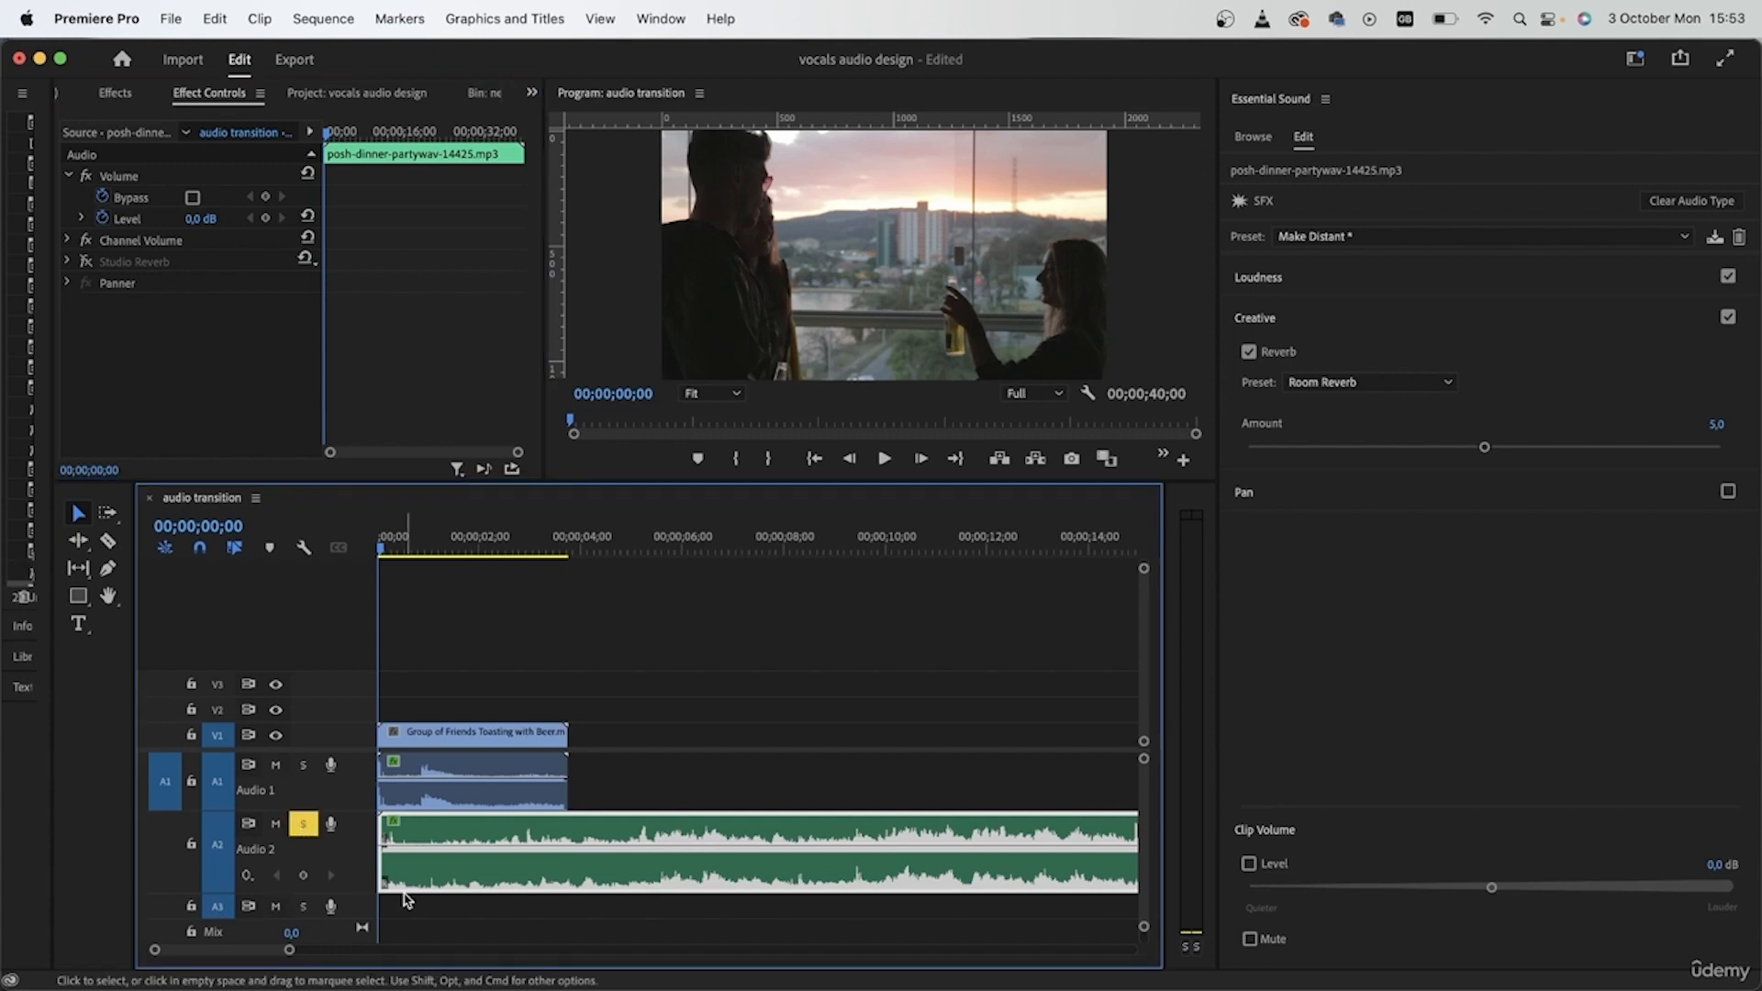
pyautogui.press('space')
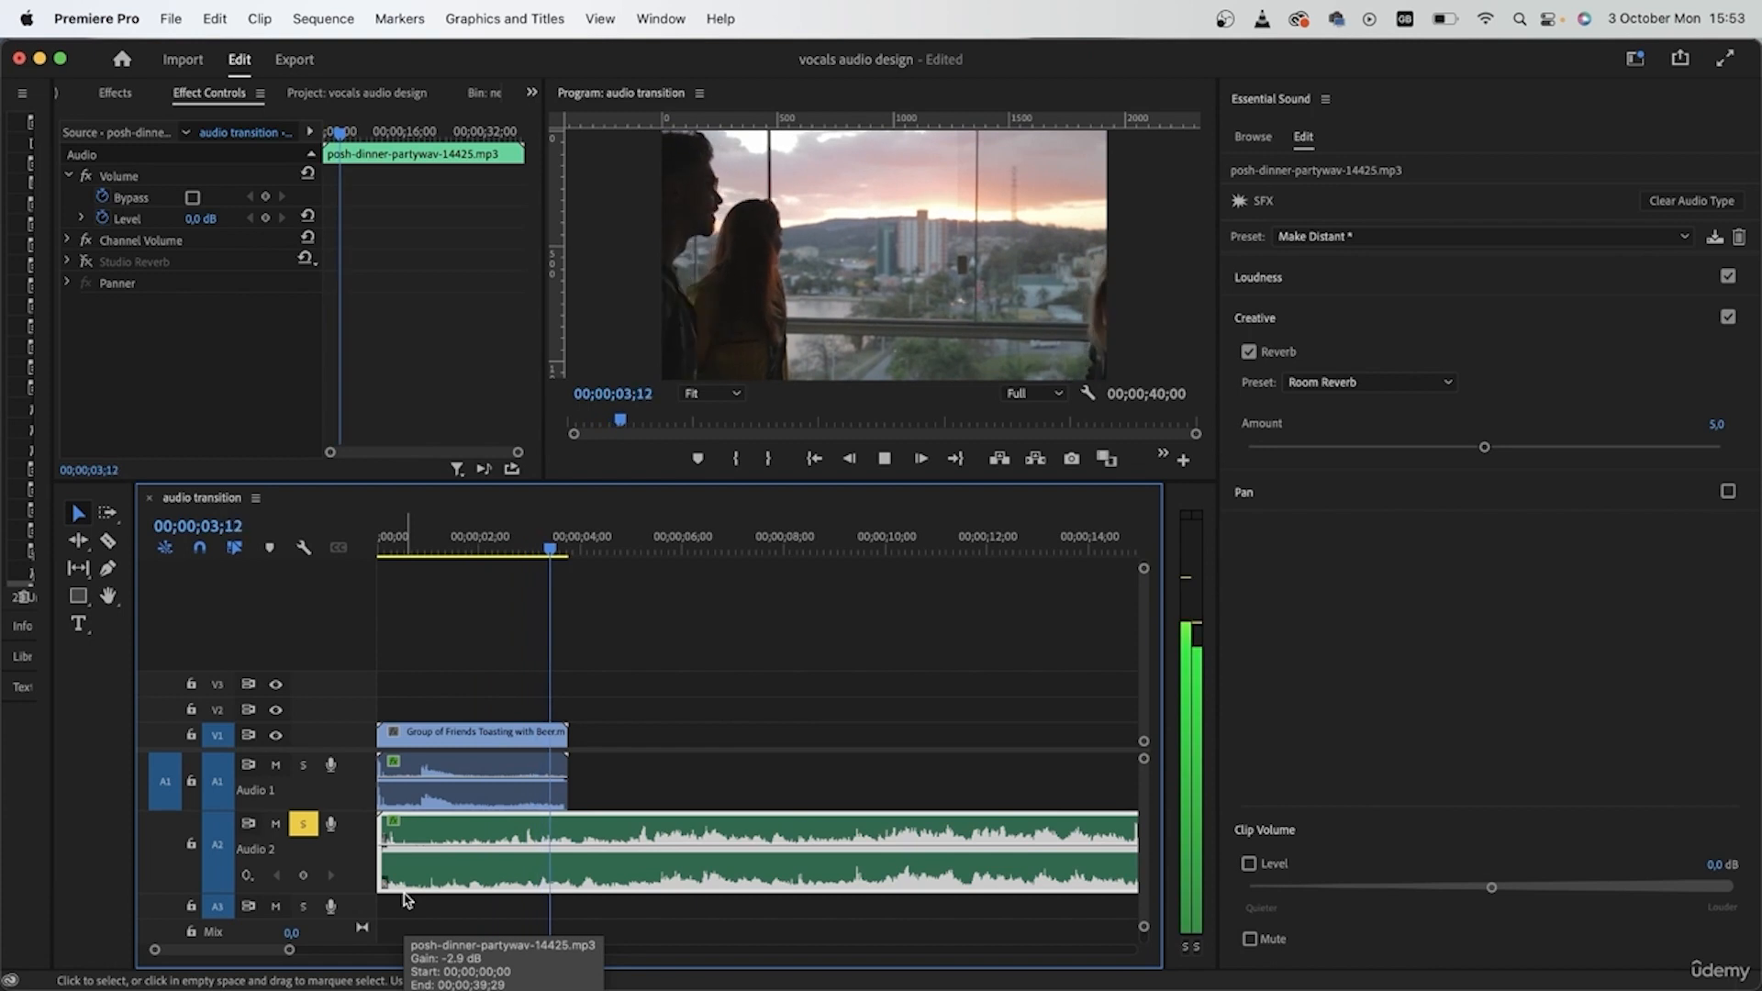
pyautogui.press('space')
pyautogui.press('Home')
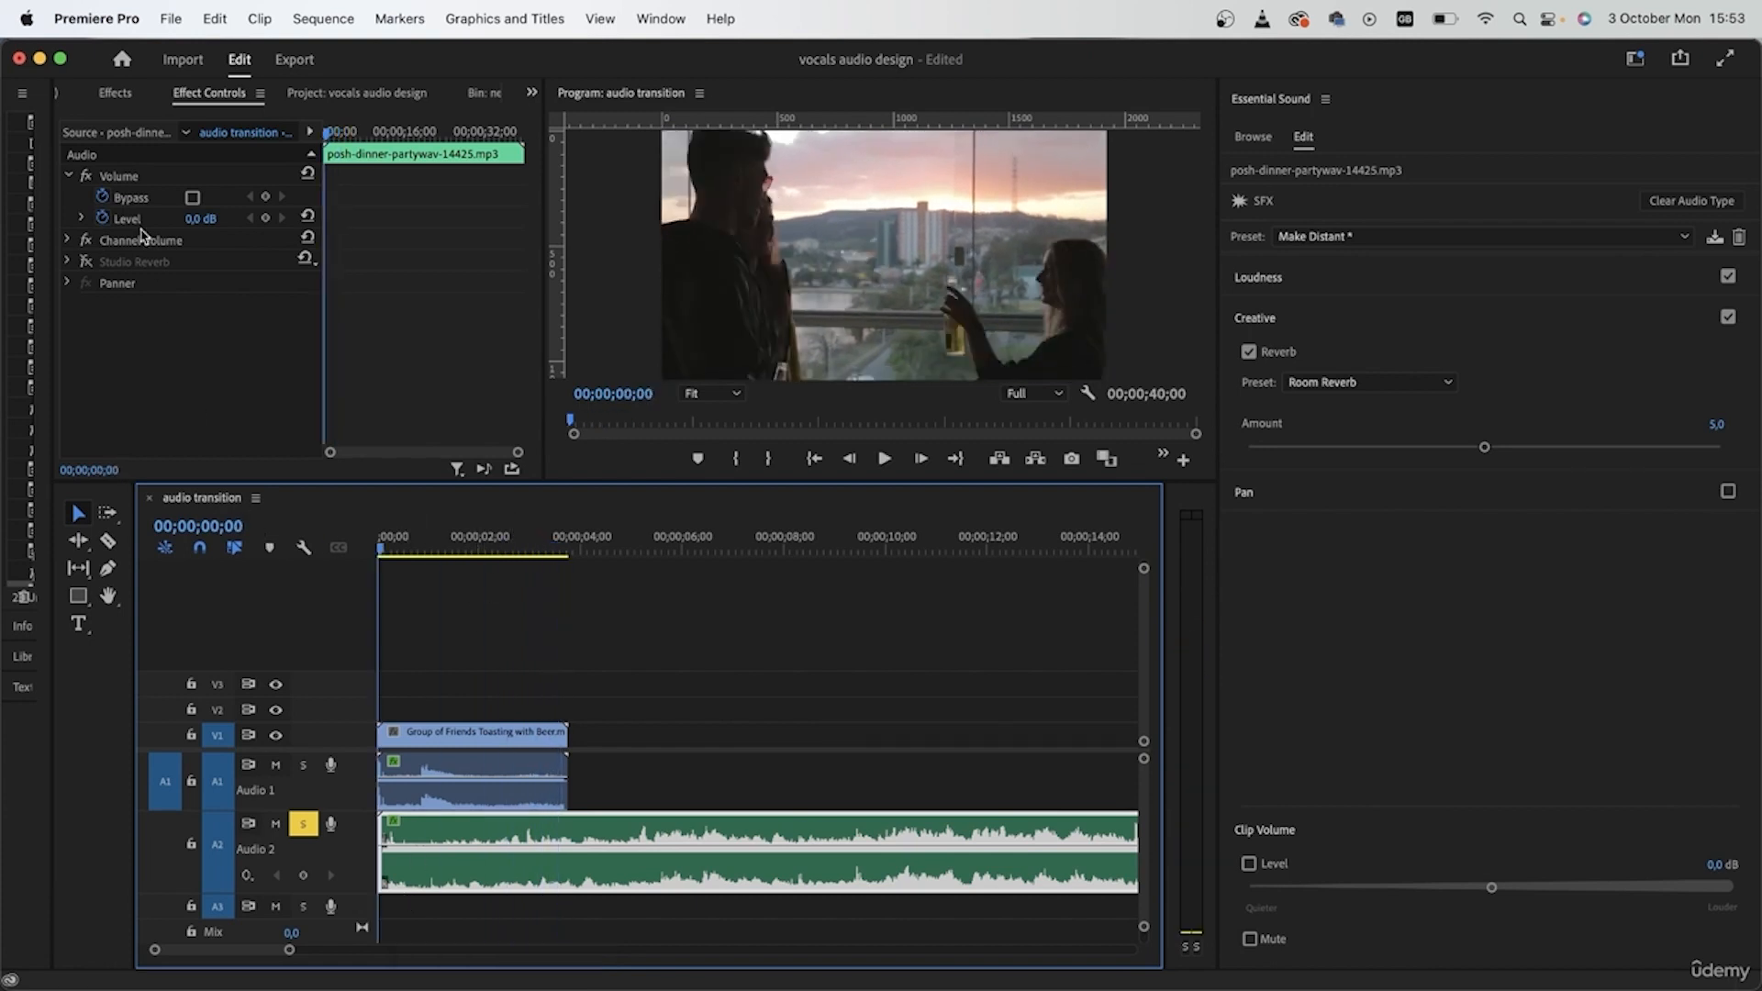
# - Switch the party clip's Studio Reverb back on, replay the soloed track from the start, and unsolo Audio 2
pyautogui.click(86, 262)
pyautogui.press('space')
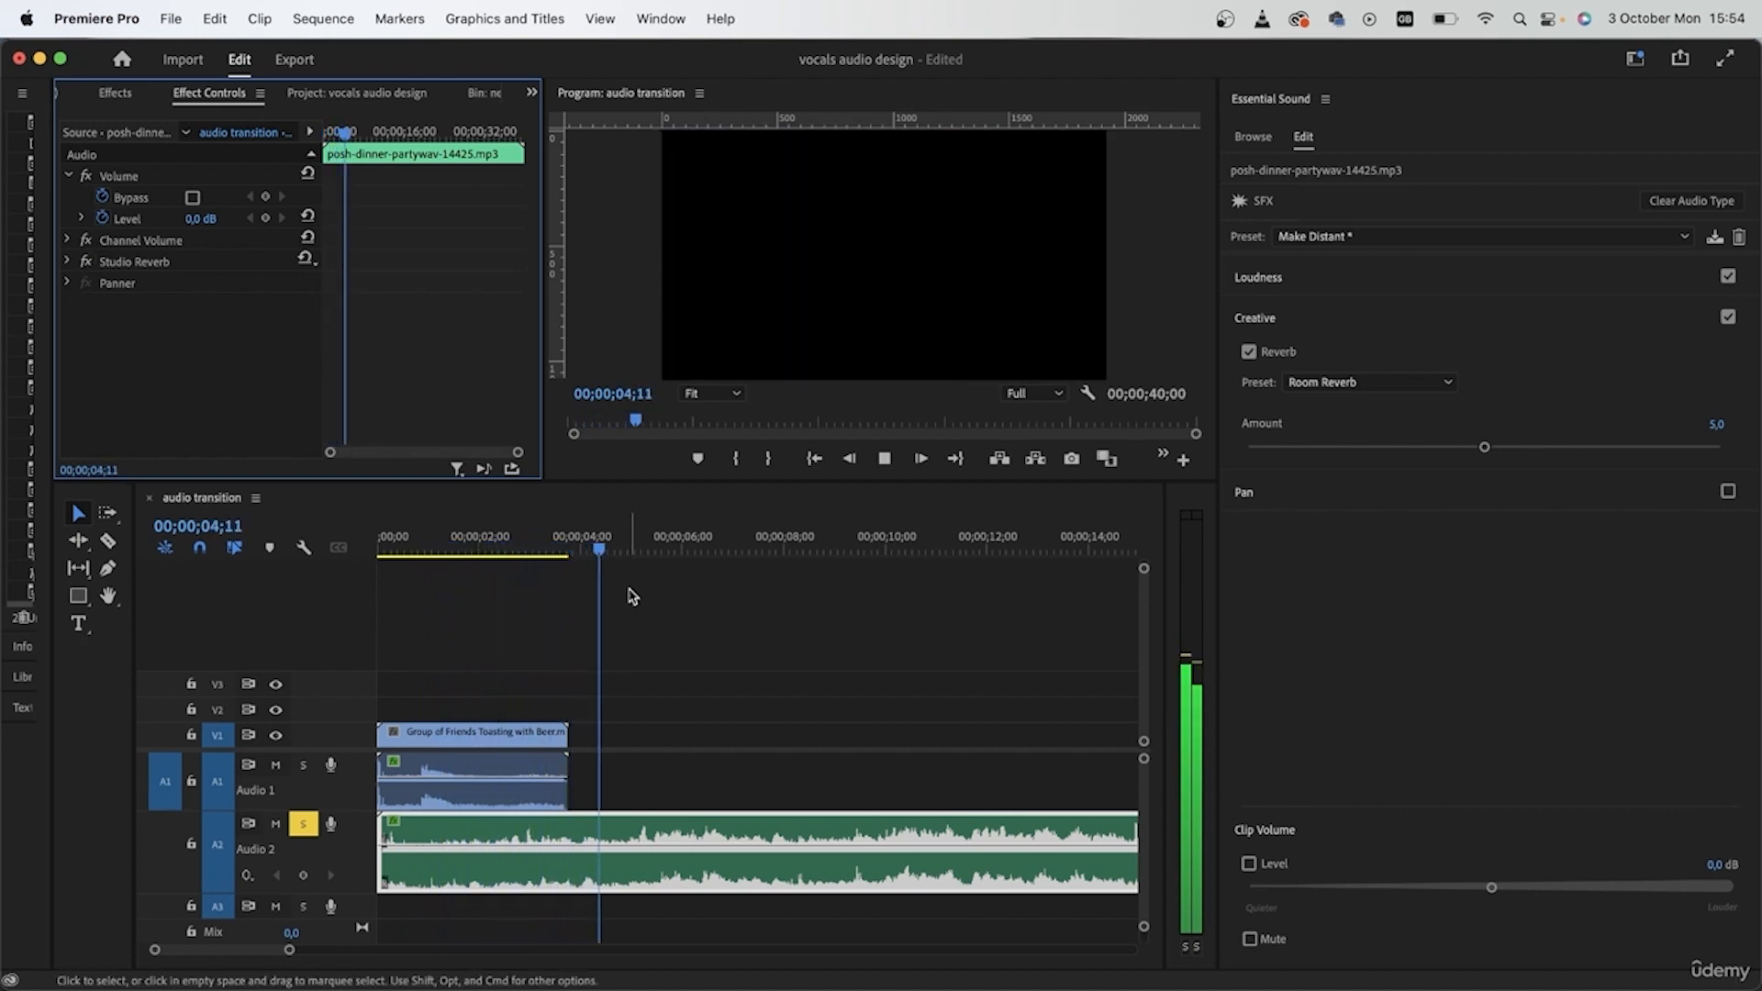
pyautogui.click(461, 593)
pyautogui.press('Home')
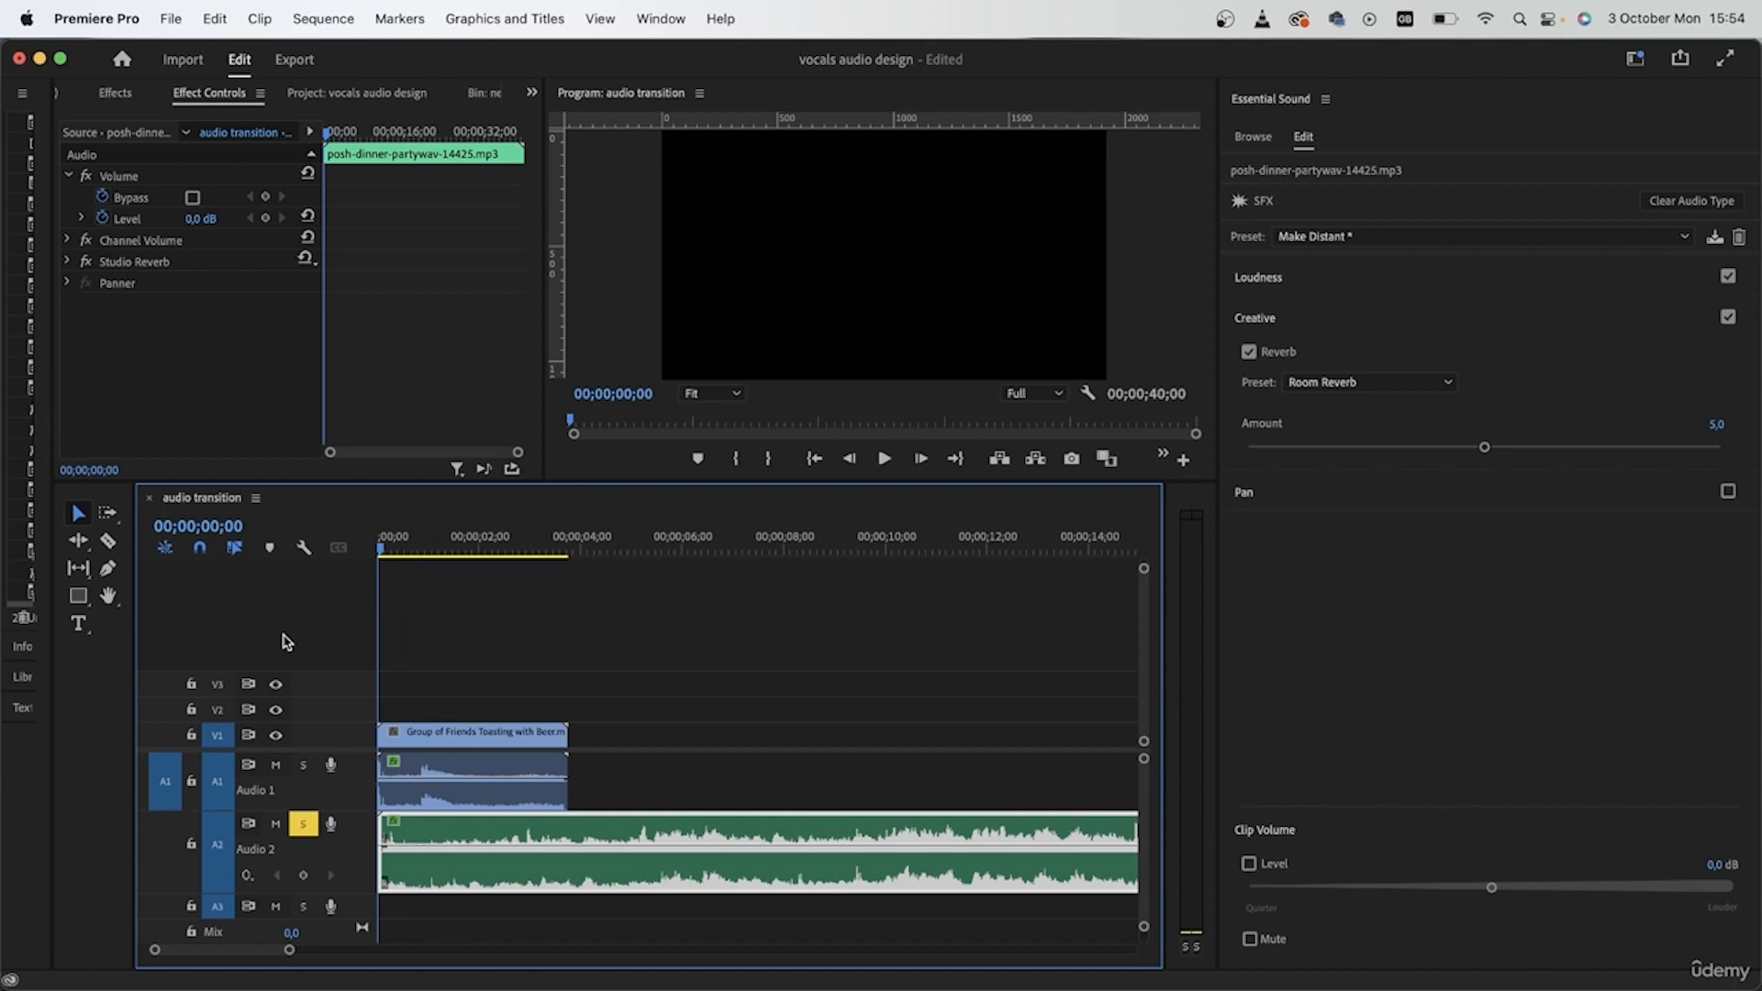
pyautogui.click(294, 830)
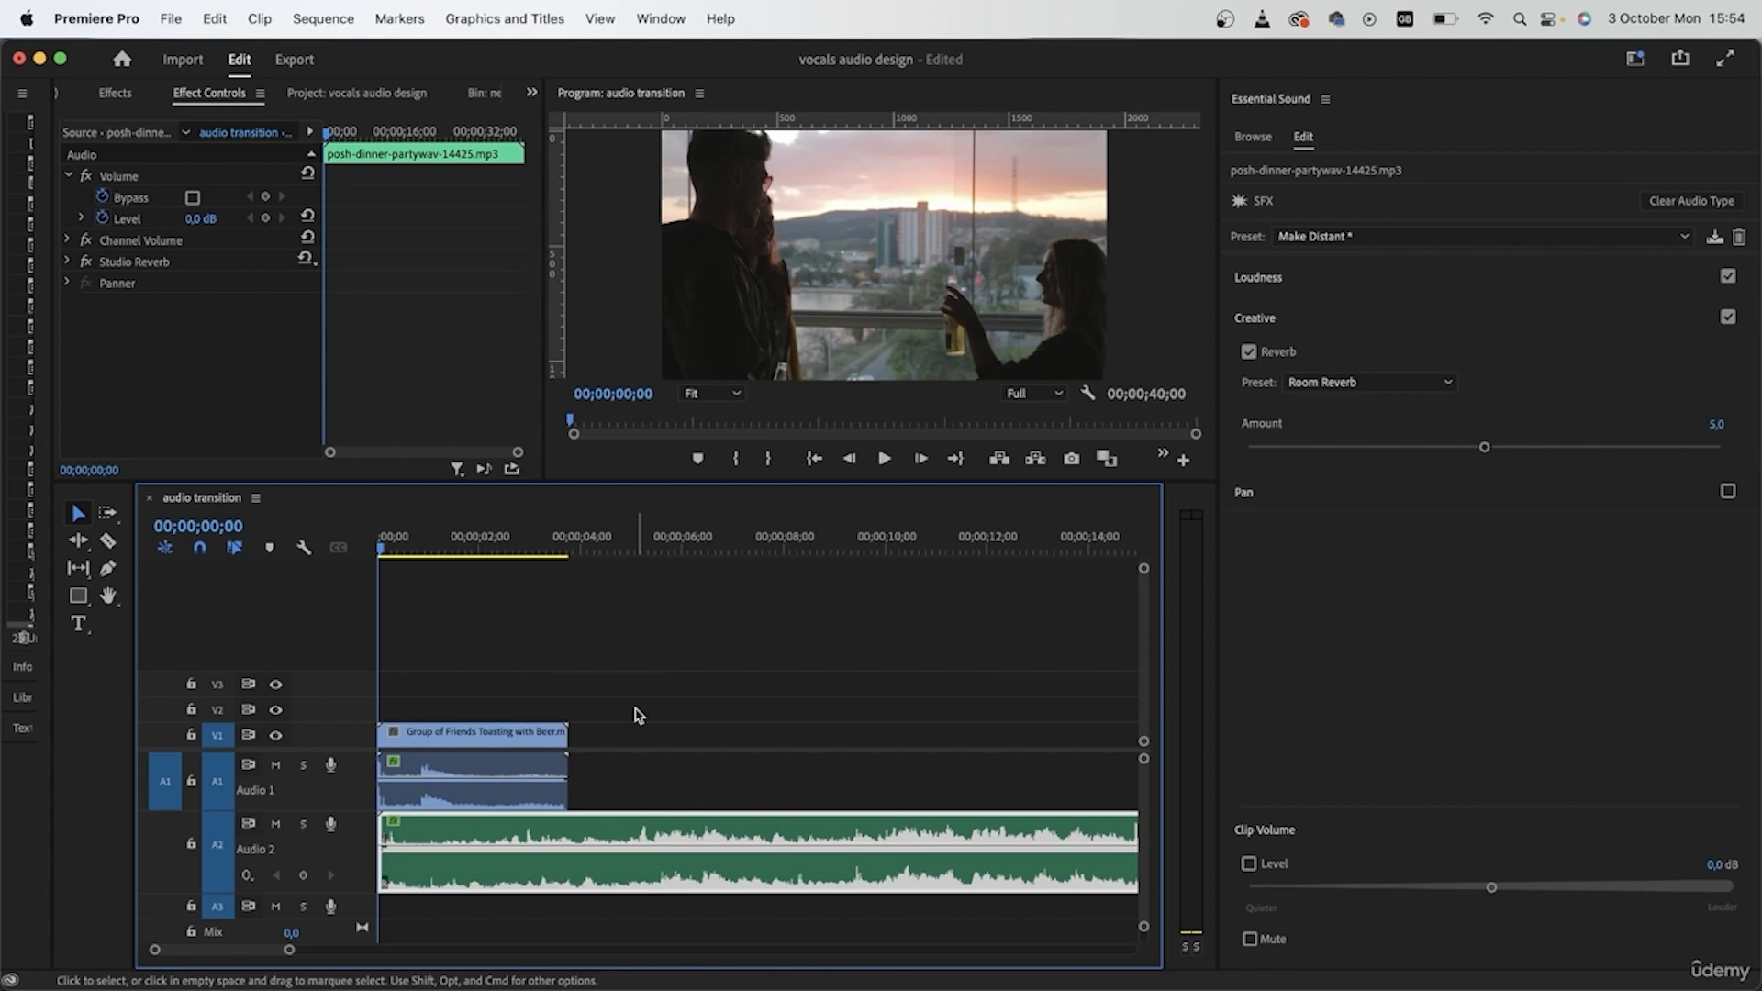
# - Select the toasting clip, solo Audio 1, and bring the clip's audio effects into view
pyautogui.click(509, 799)
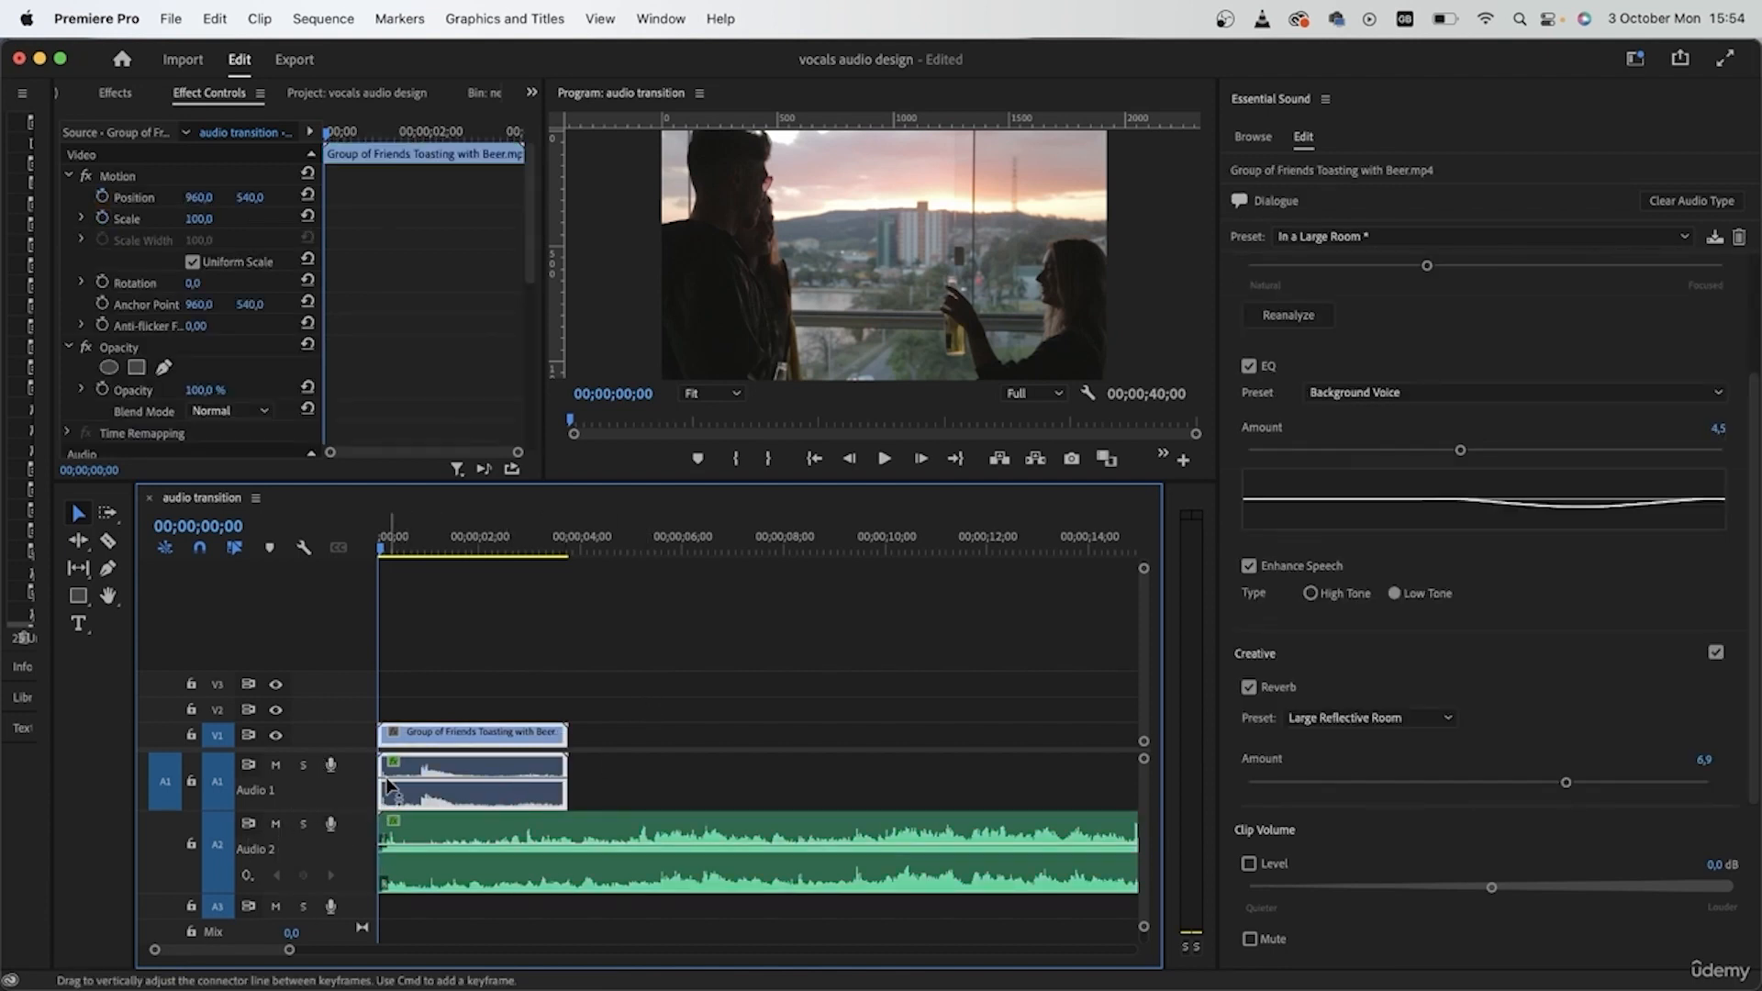
pyautogui.click(301, 766)
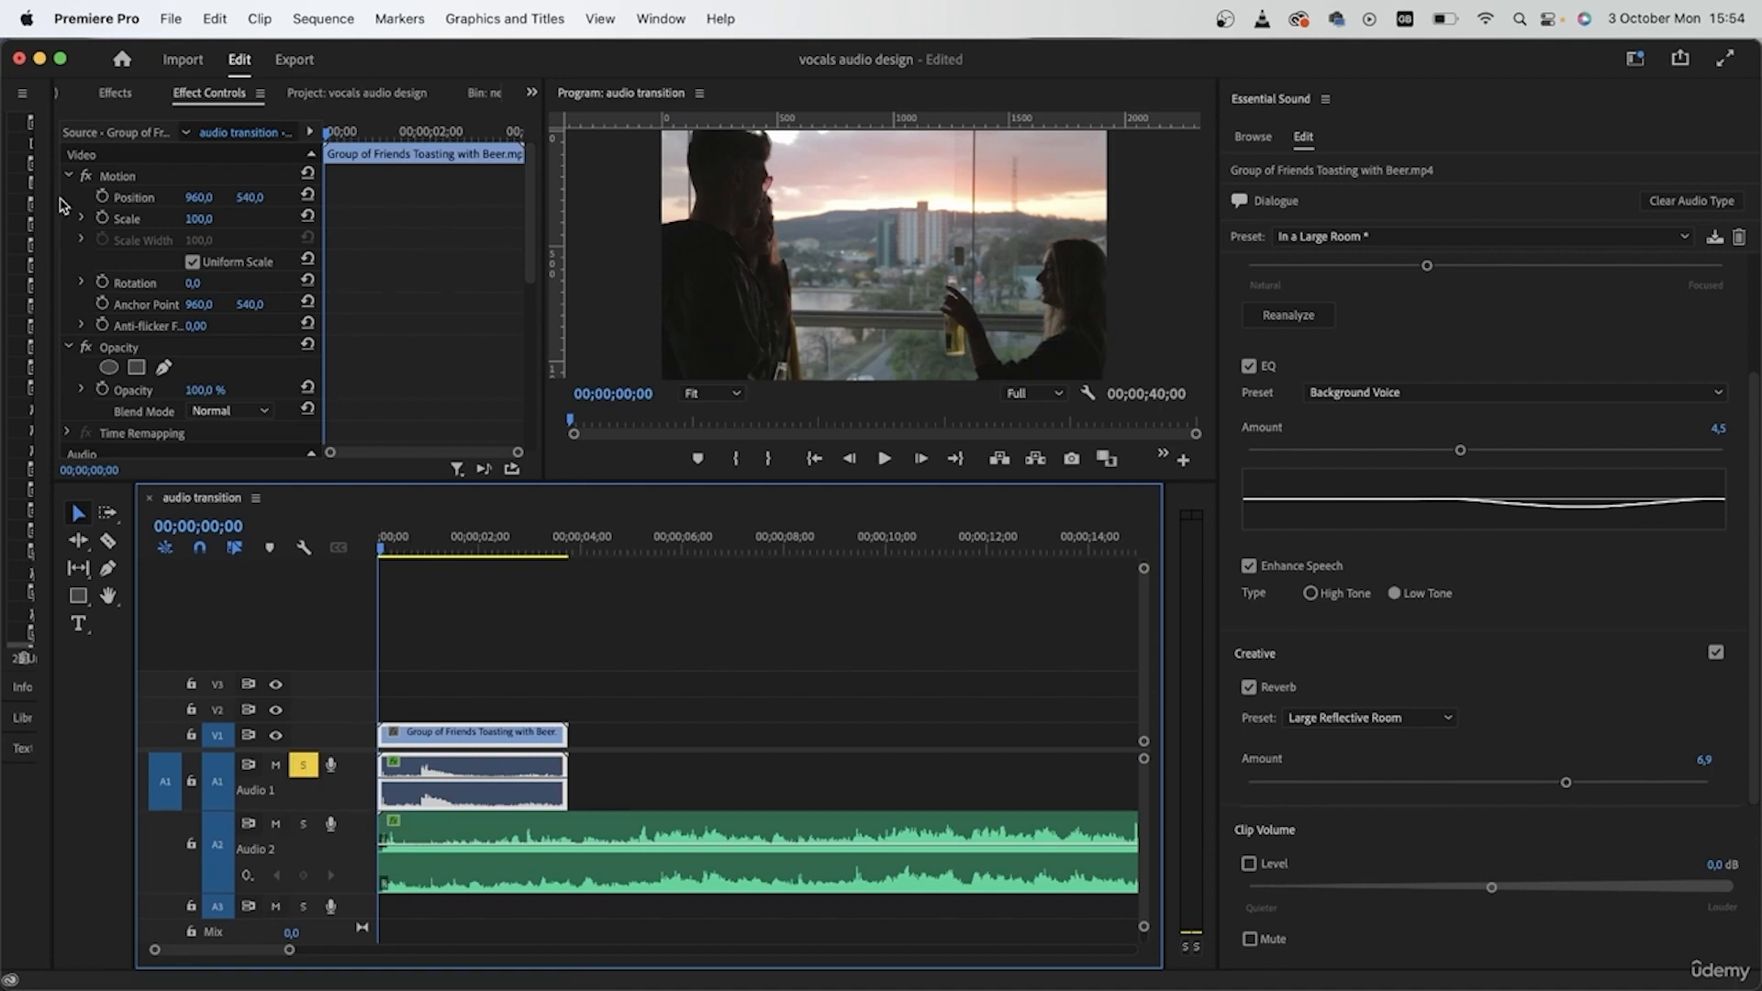
pyautogui.scroll(-8, 74, 362)
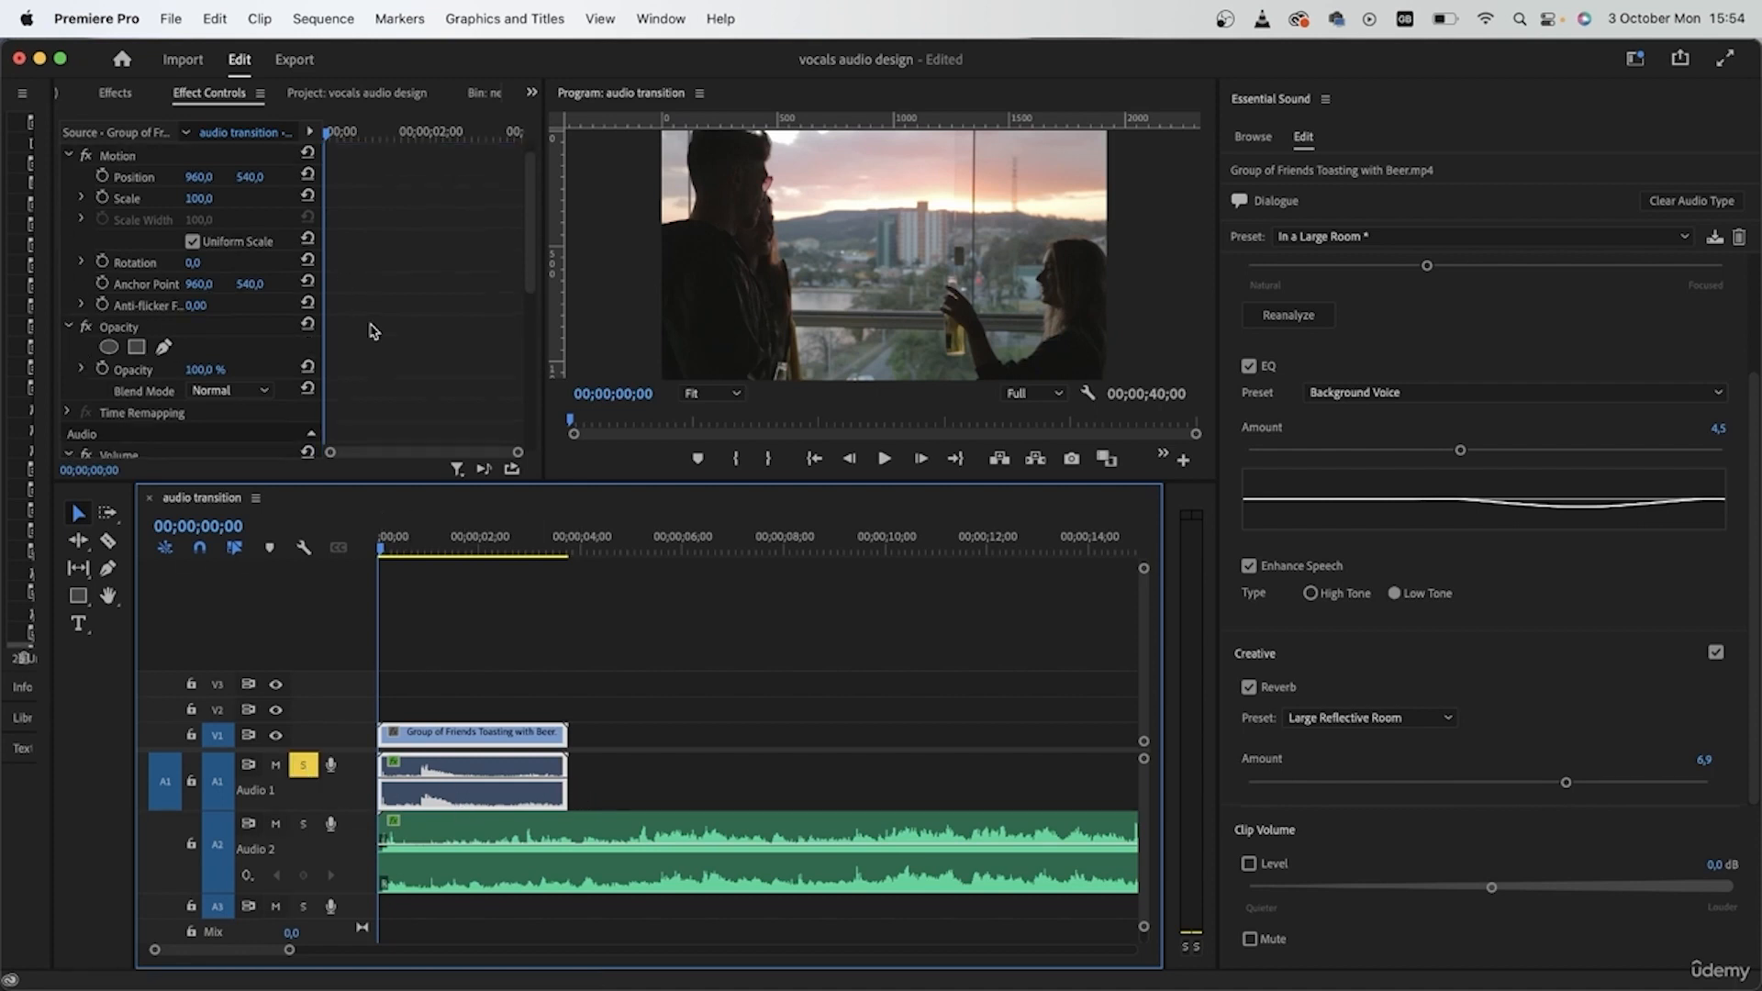
pyautogui.click(87, 219)
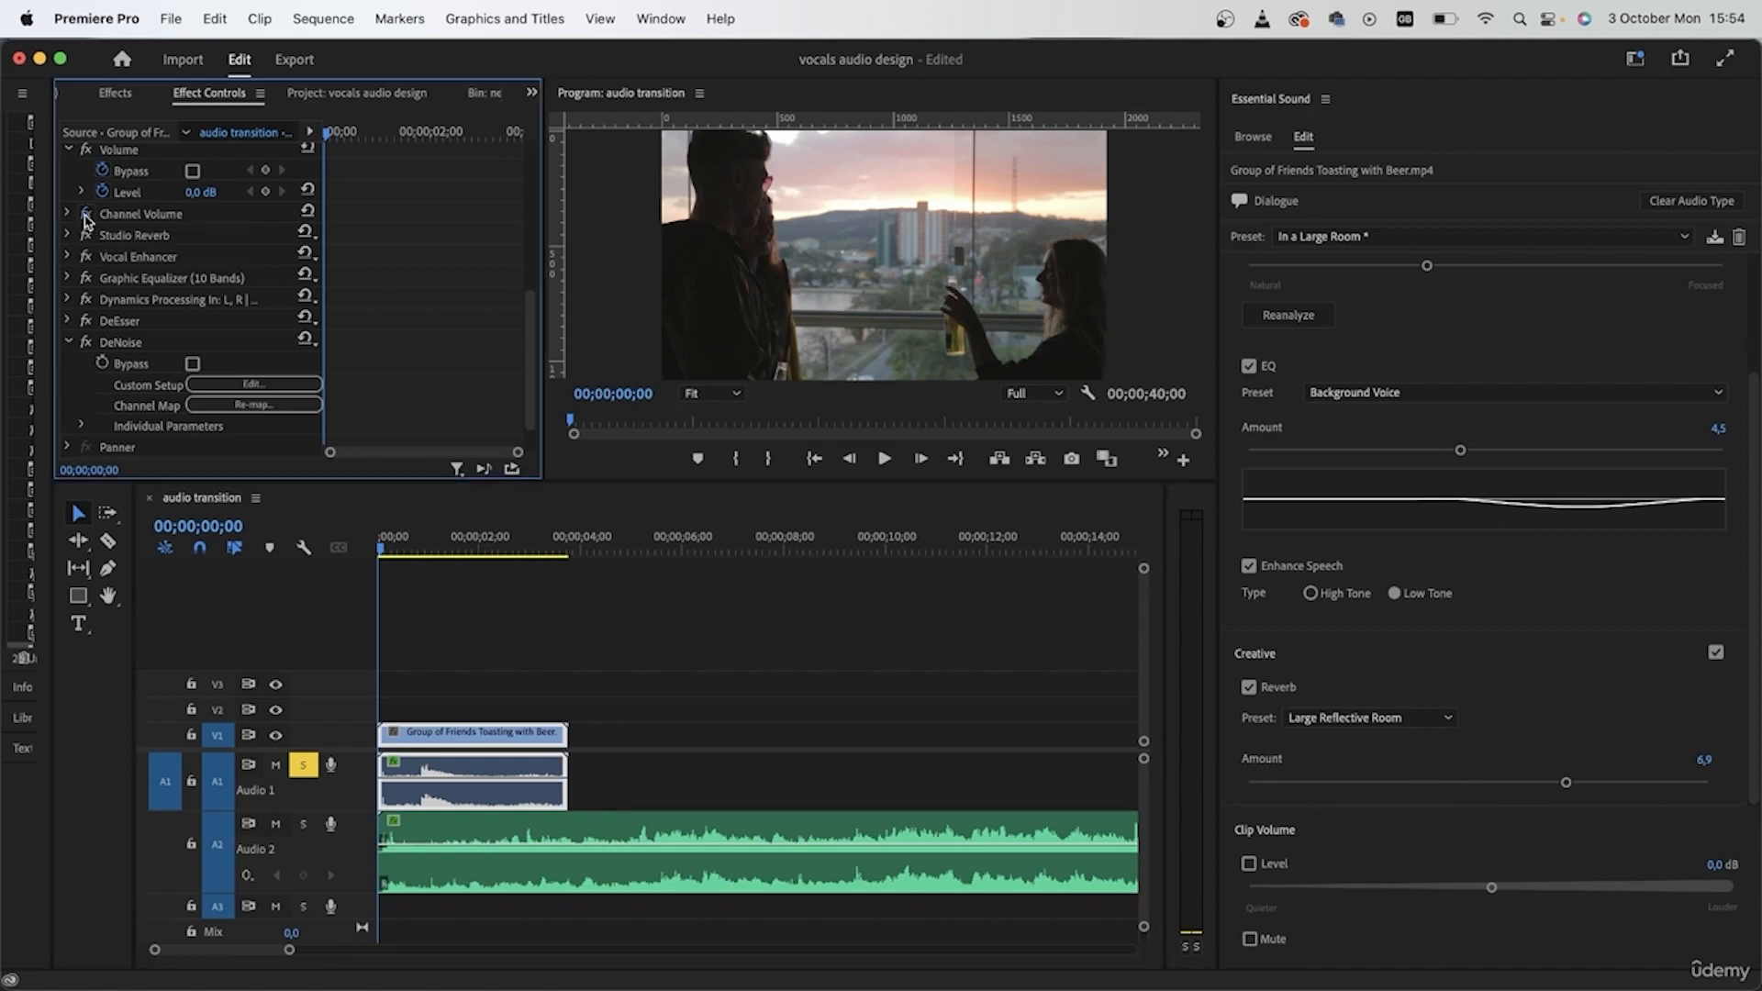
# - Switch off the toasting clip's audio effects from DeNoise up to Channel Volume, and play the soloed track from the start
pyautogui.click(86, 342)
pyautogui.click(86, 320)
pyautogui.click(86, 299)
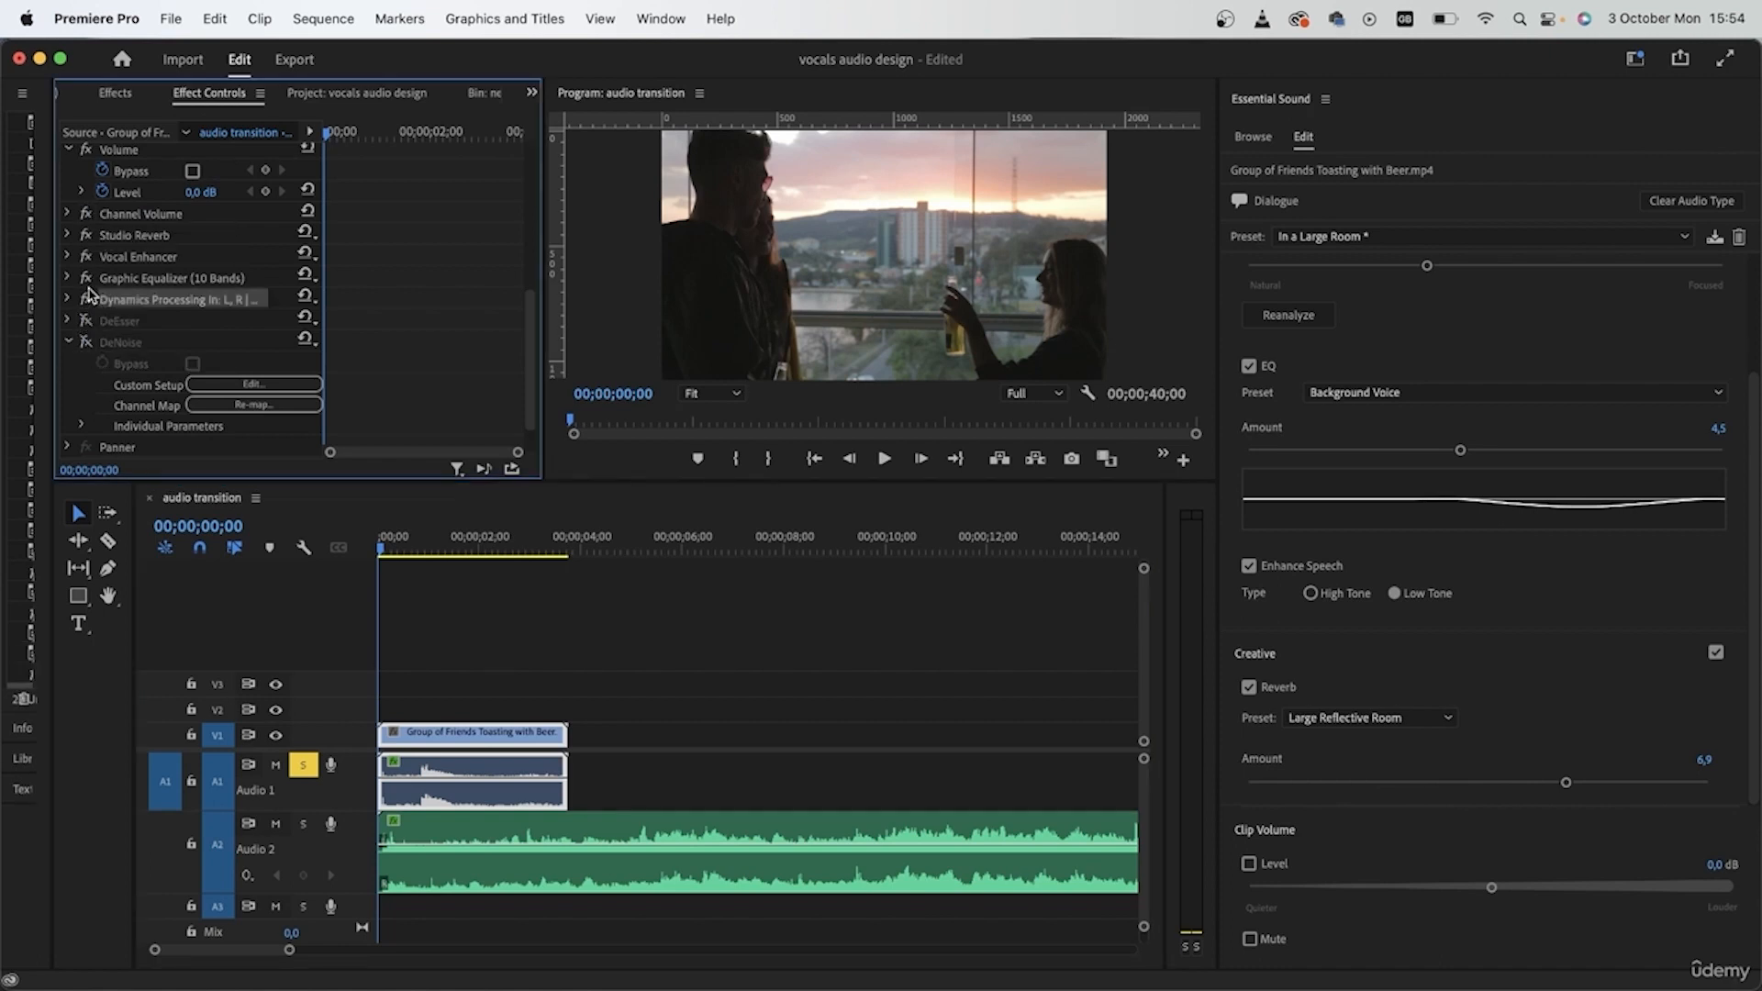
pyautogui.click(86, 278)
pyautogui.click(86, 257)
pyautogui.click(85, 235)
pyautogui.click(85, 214)
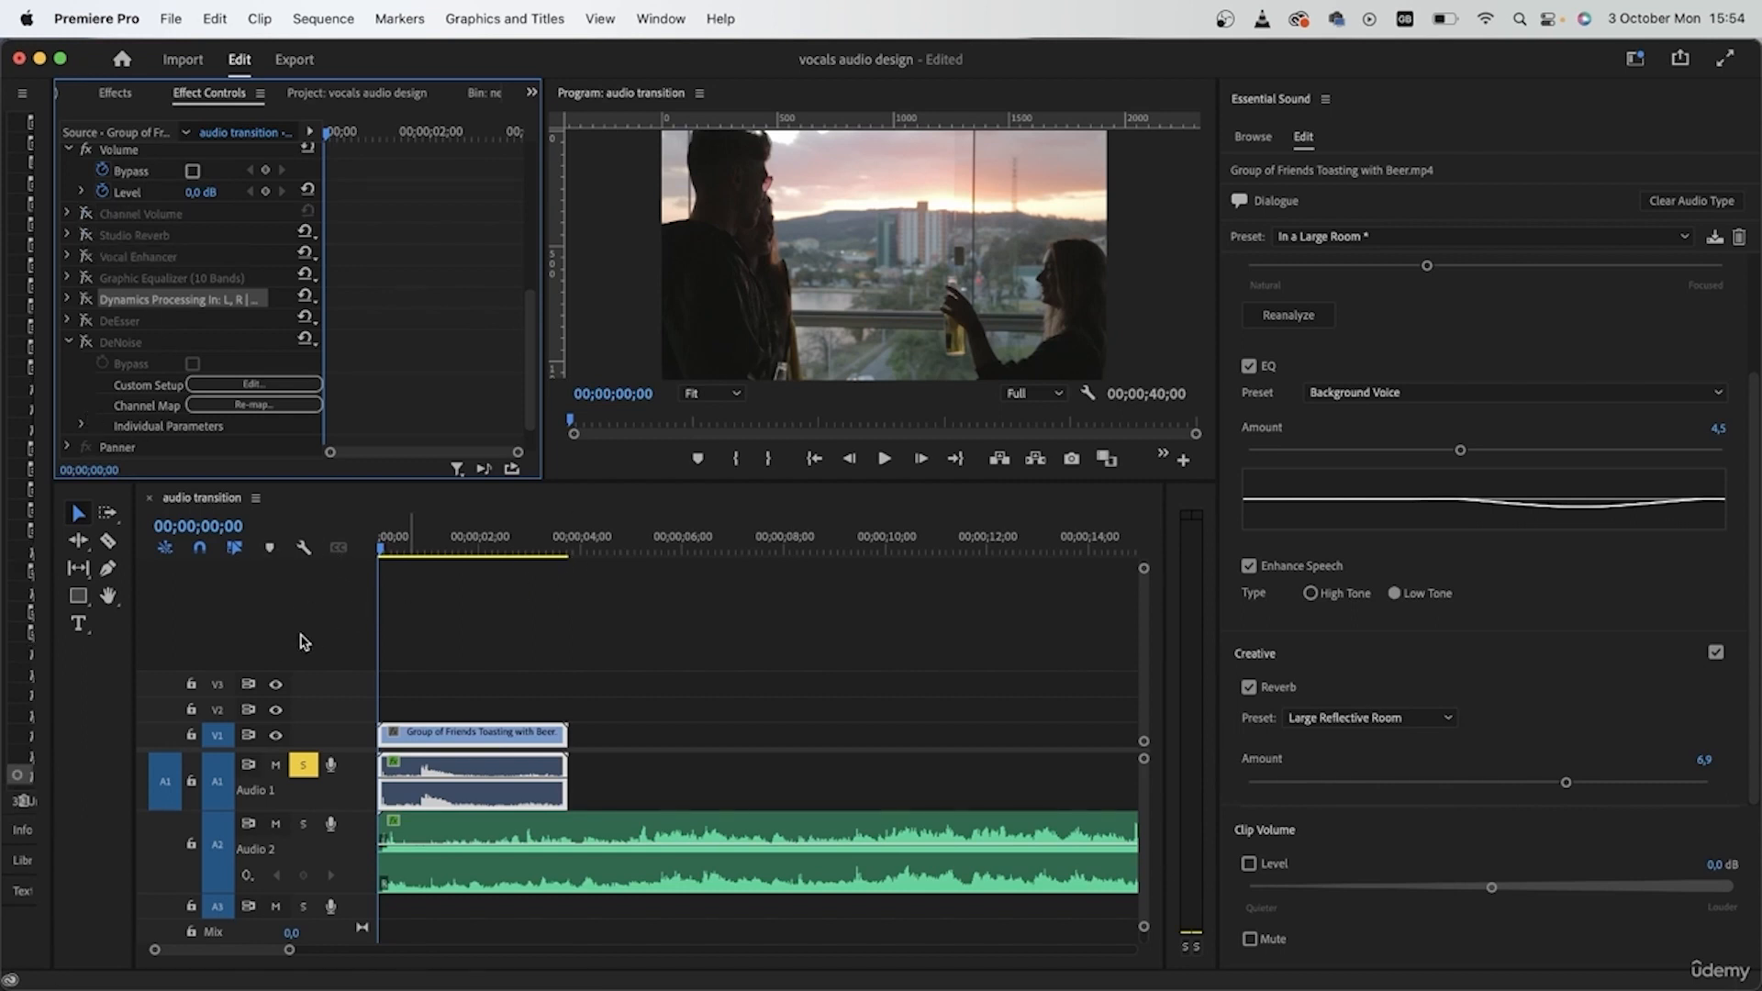
pyautogui.press('space')
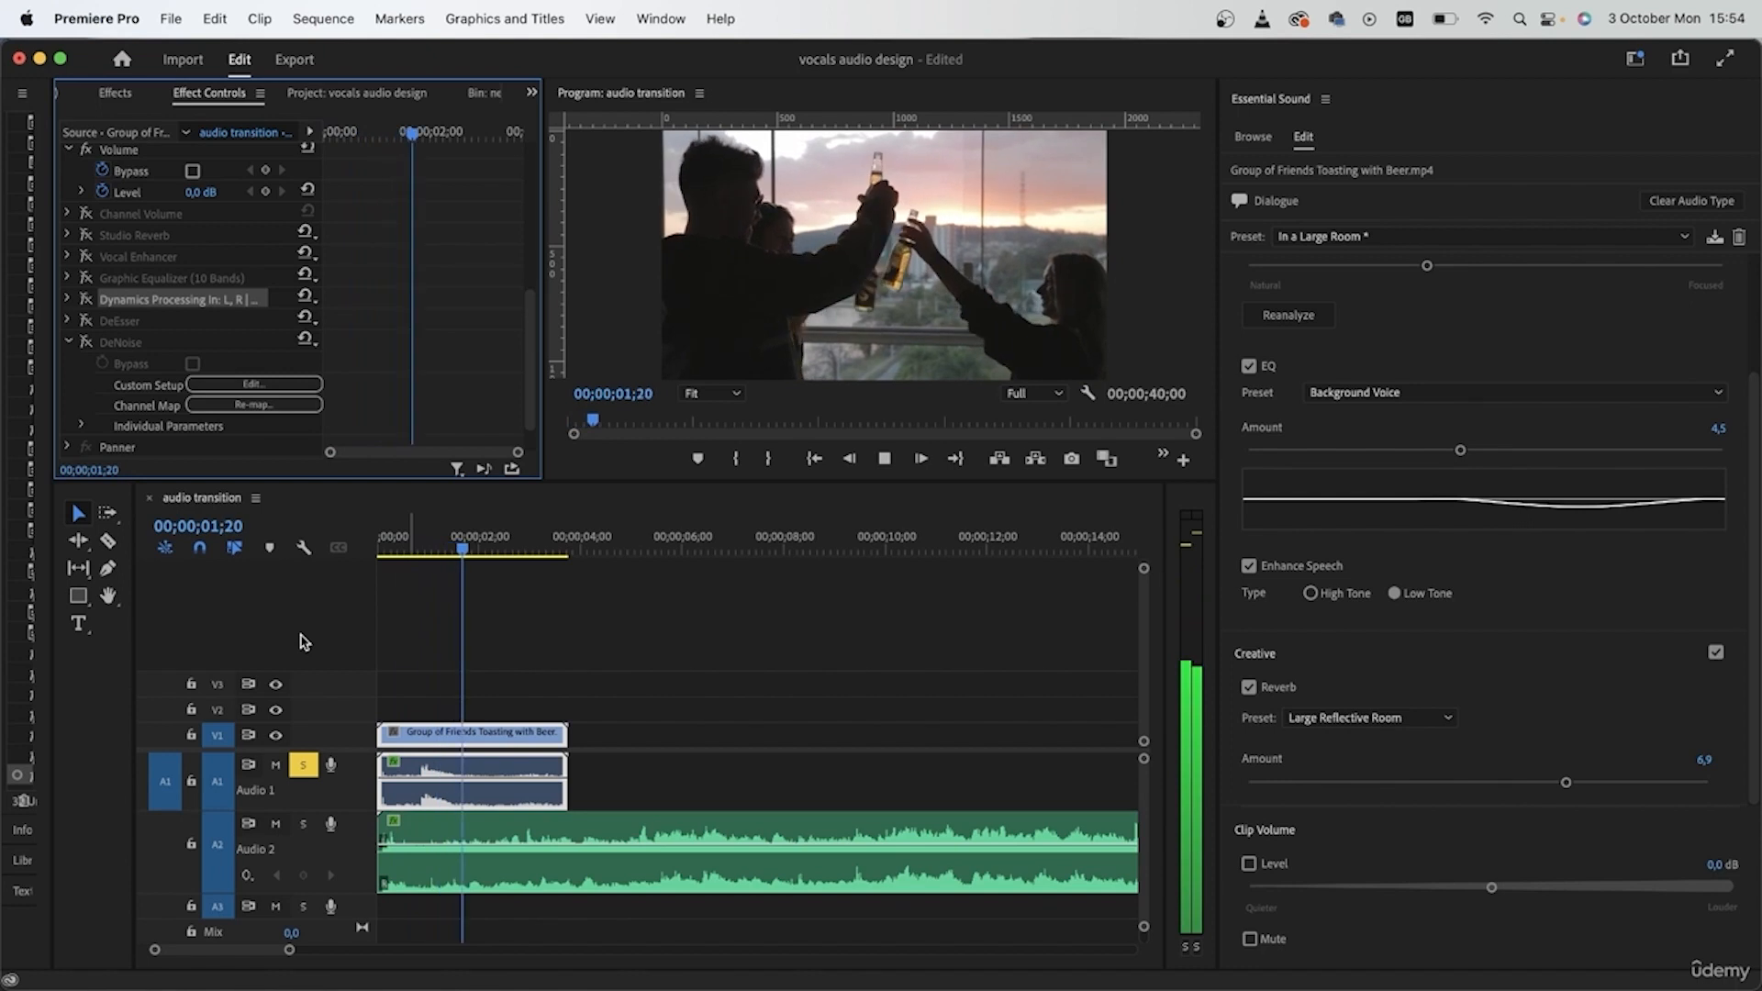
pyautogui.press('space')
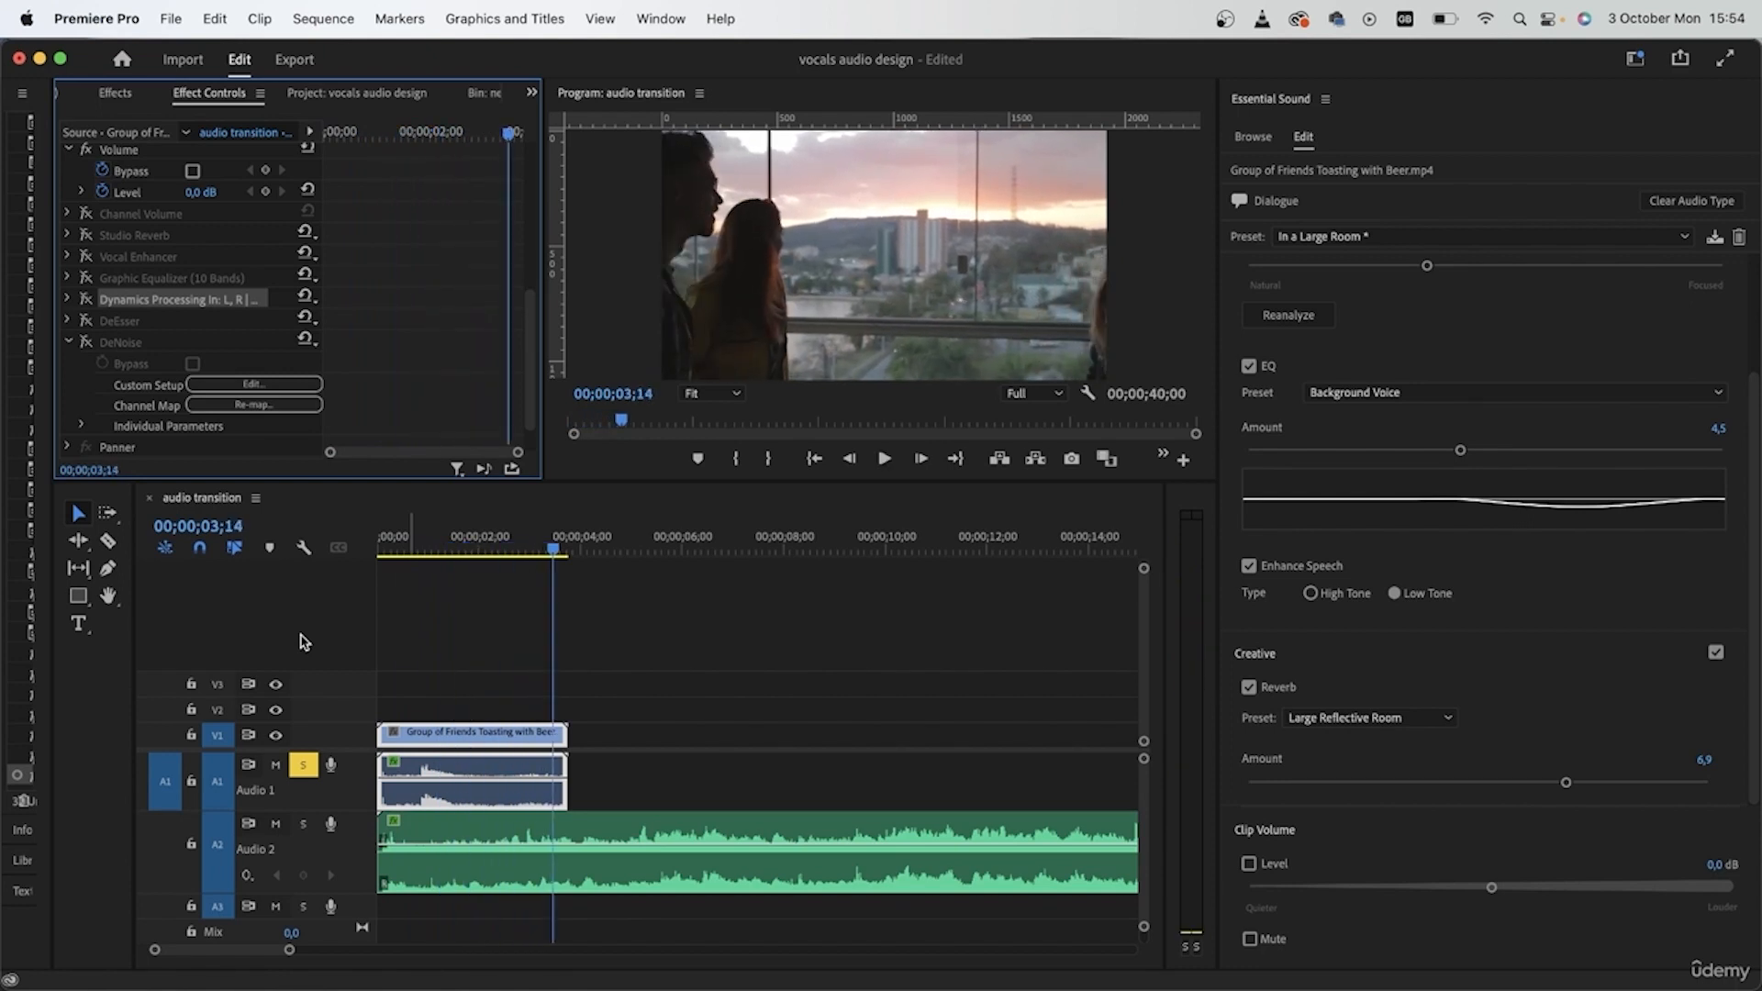
# - With the toasting clip's audio effects switched back on, replay the soloed Audio 1 track from the start
pyautogui.press('Home')
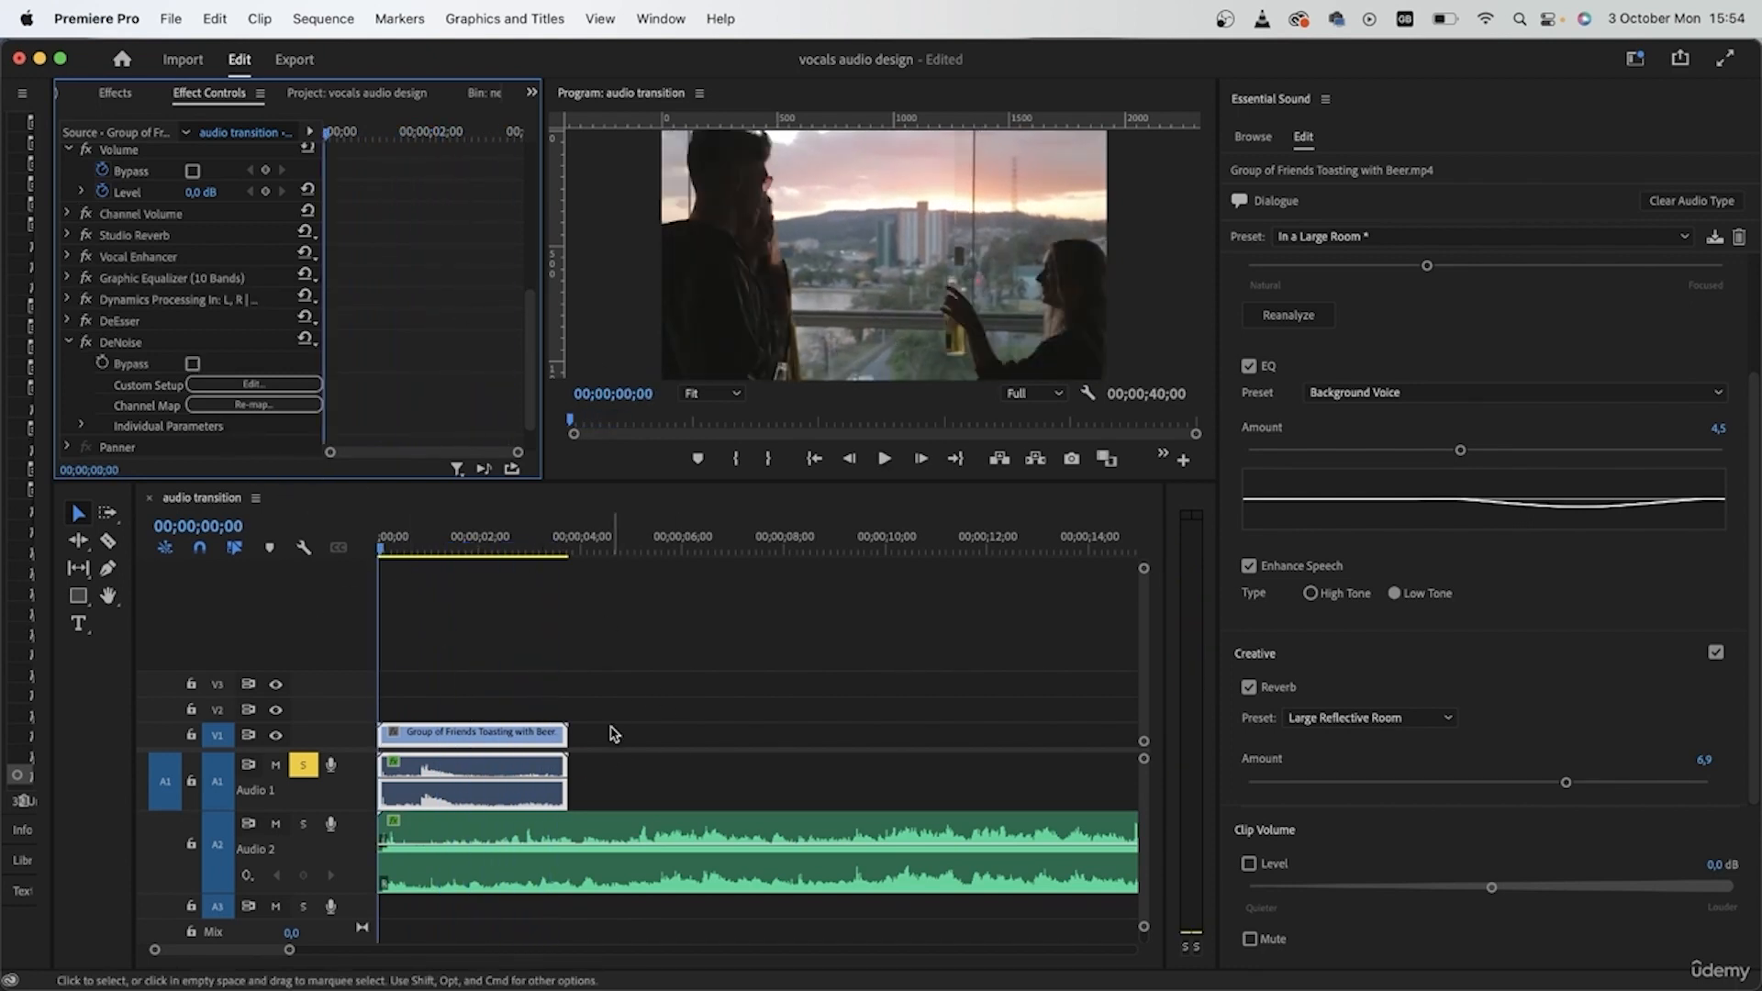
pyautogui.press('space')
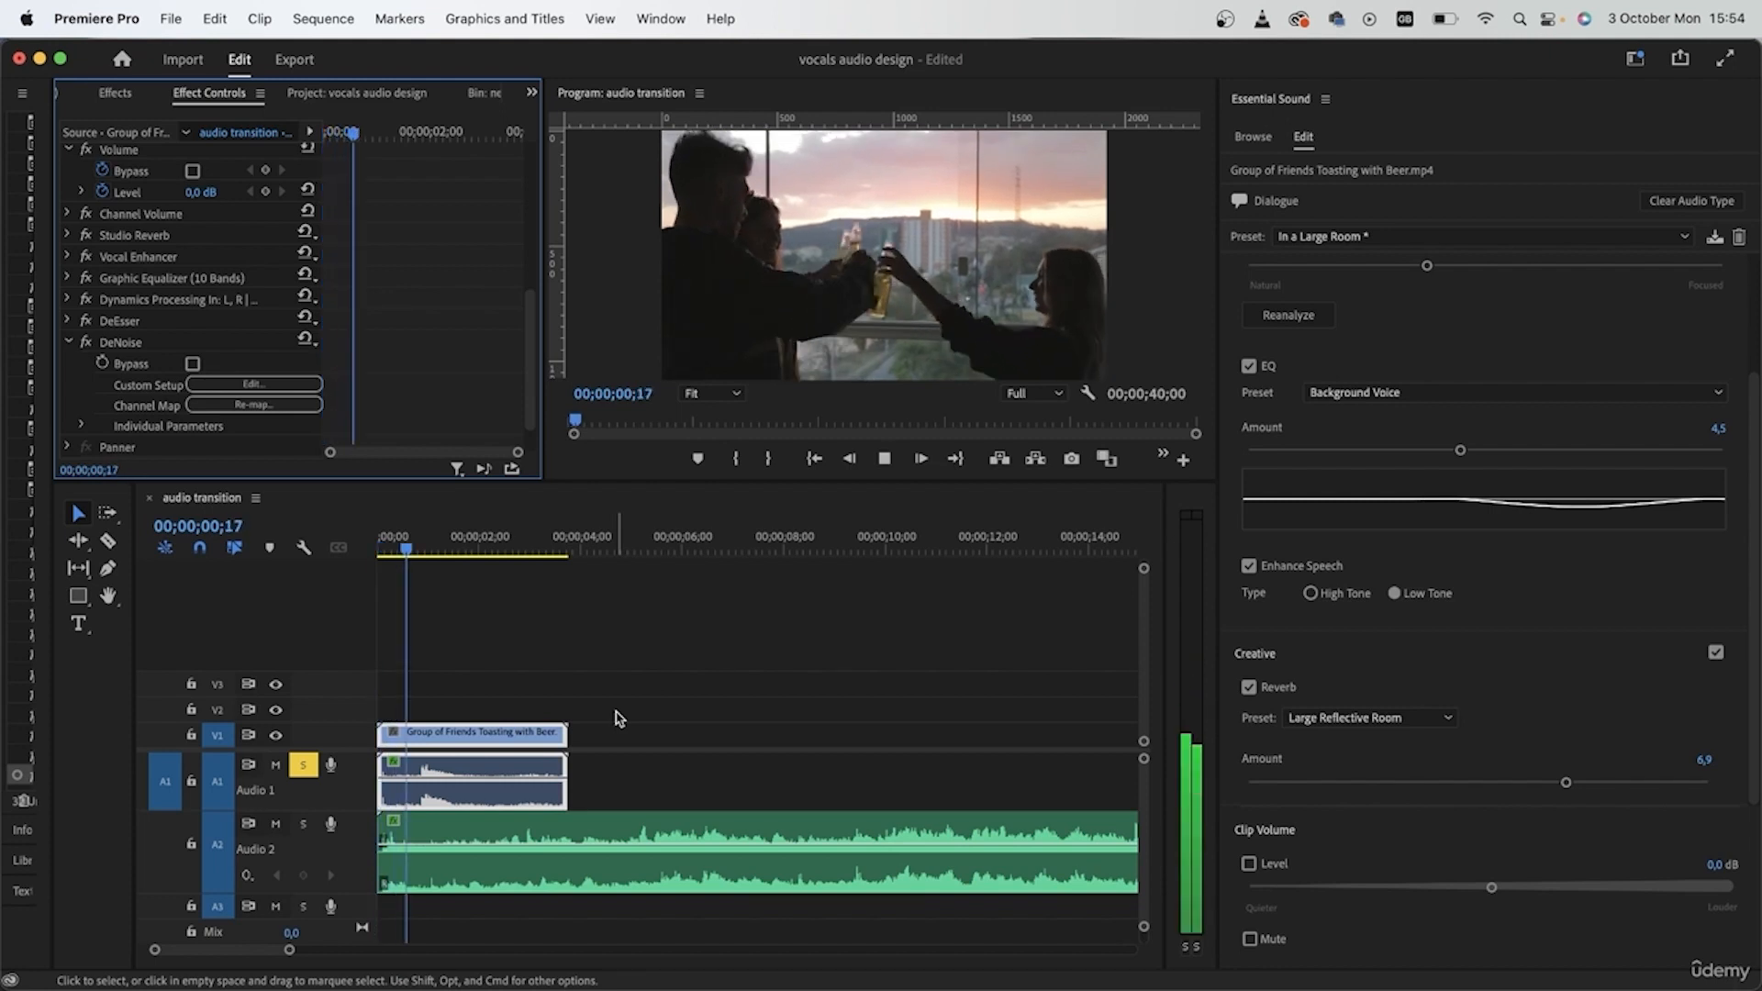
pyautogui.press('space')
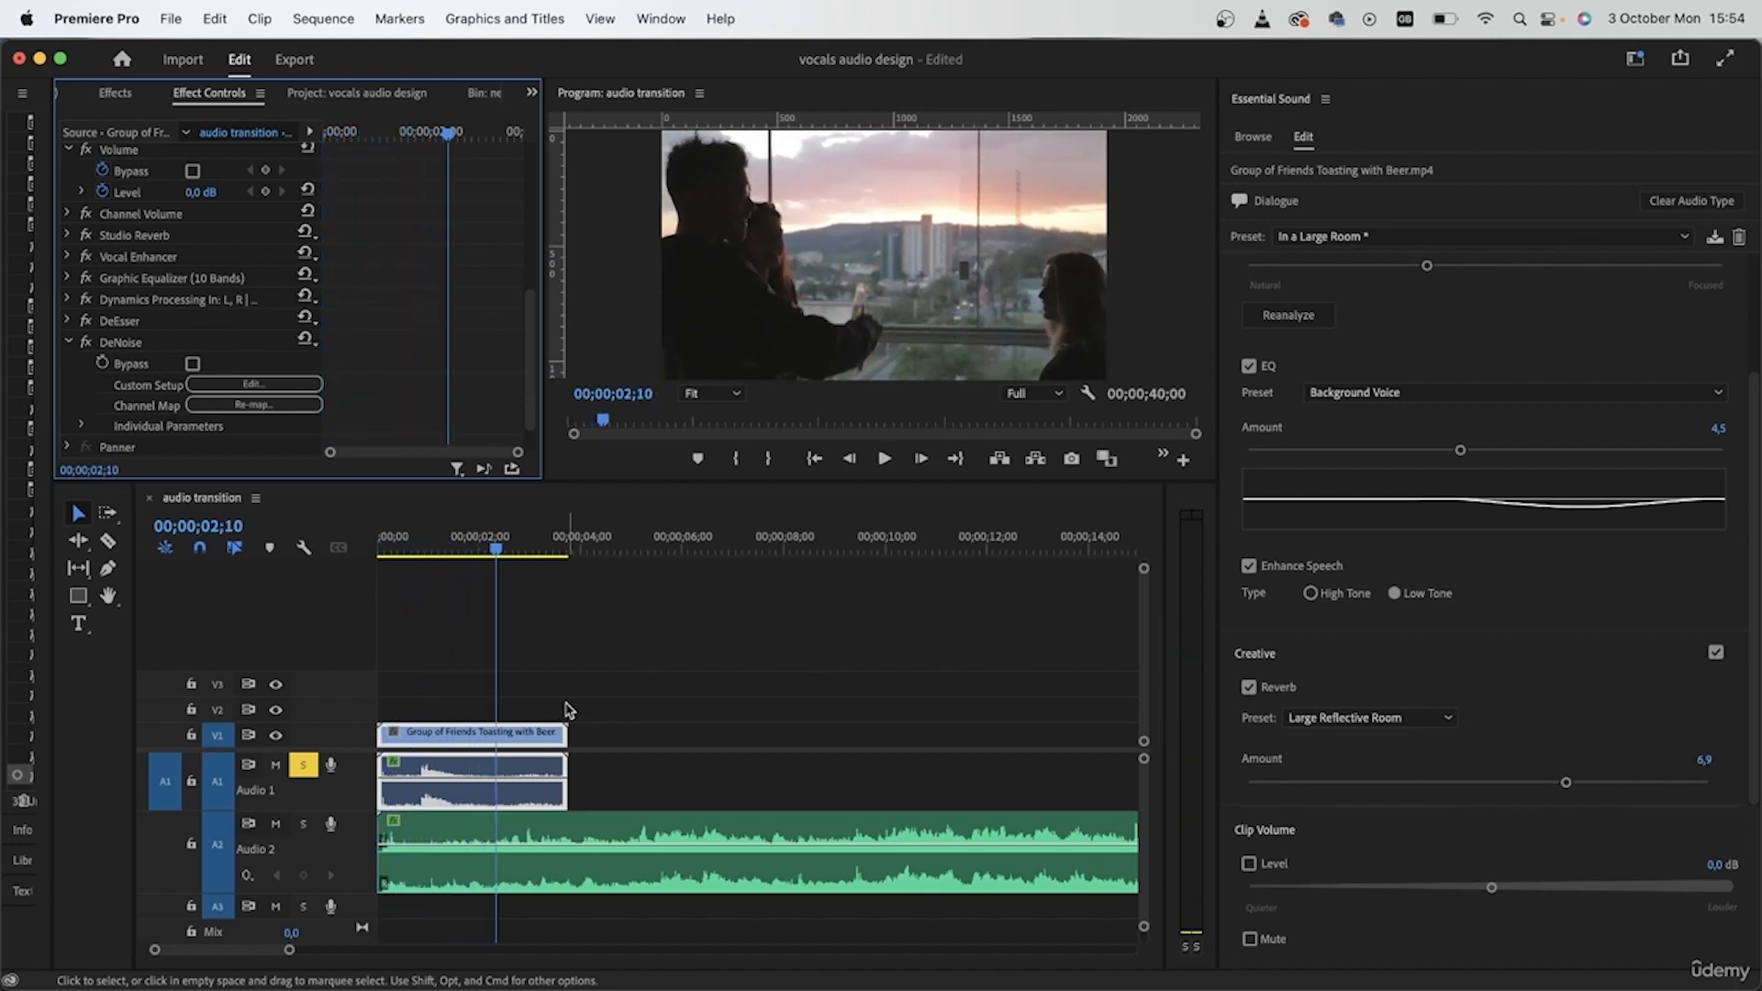
# - Unsolo Audio 1 and play the full mix of both tracks from the start
pyautogui.click(305, 767)
pyautogui.click(306, 767)
pyautogui.press('Home')
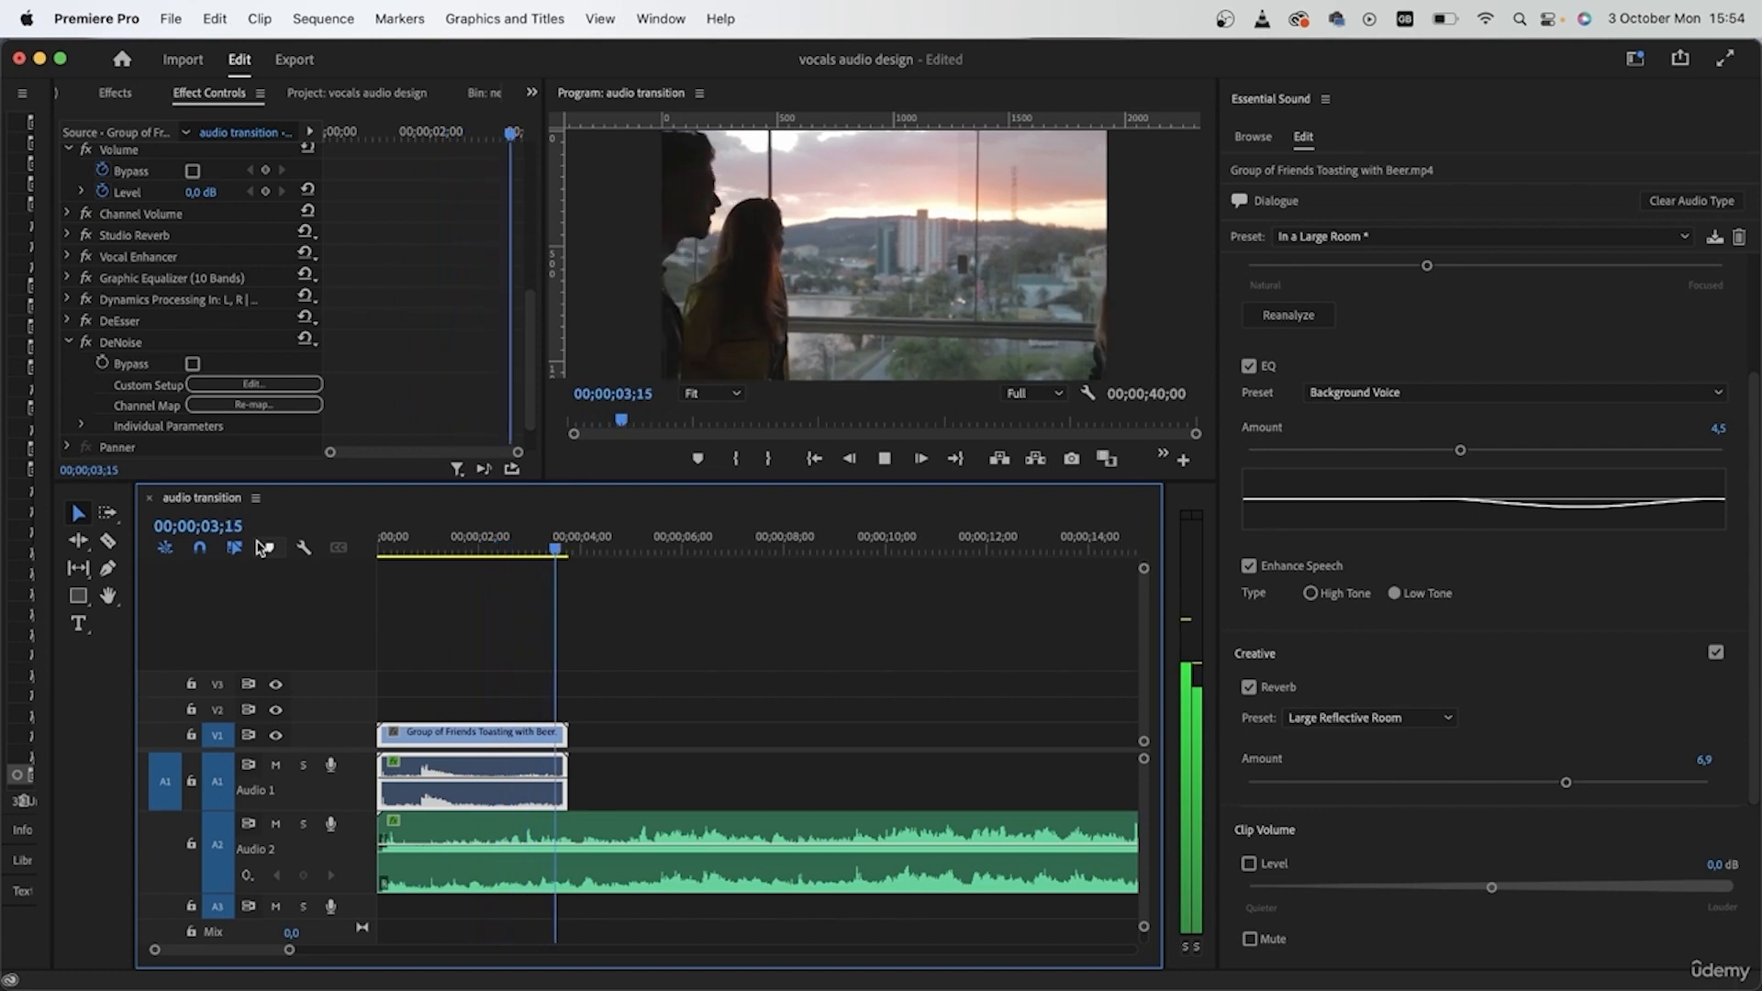
pyautogui.press('space')
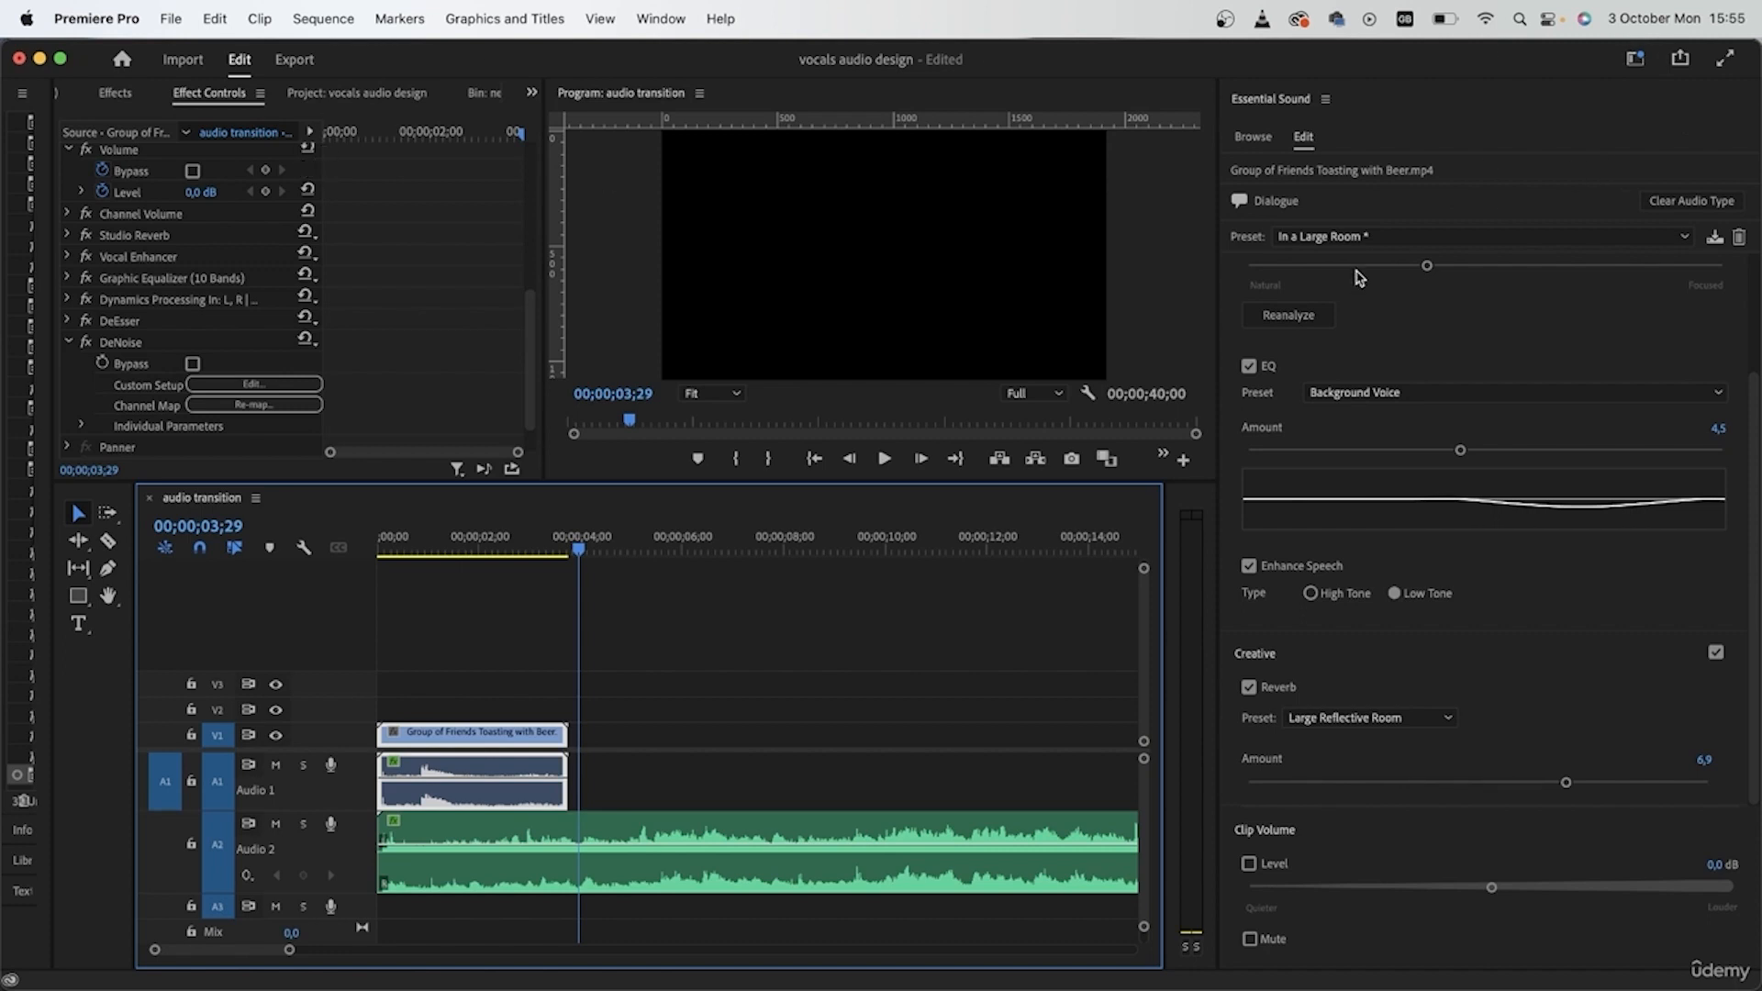
# - Narrow the Essential Sound panel and widen the timeline
pyautogui.moveTo(1216, 281); pyautogui.dragTo(1315, 282)
pyautogui.moveTo(1164, 576); pyautogui.dragTo(1215, 576)
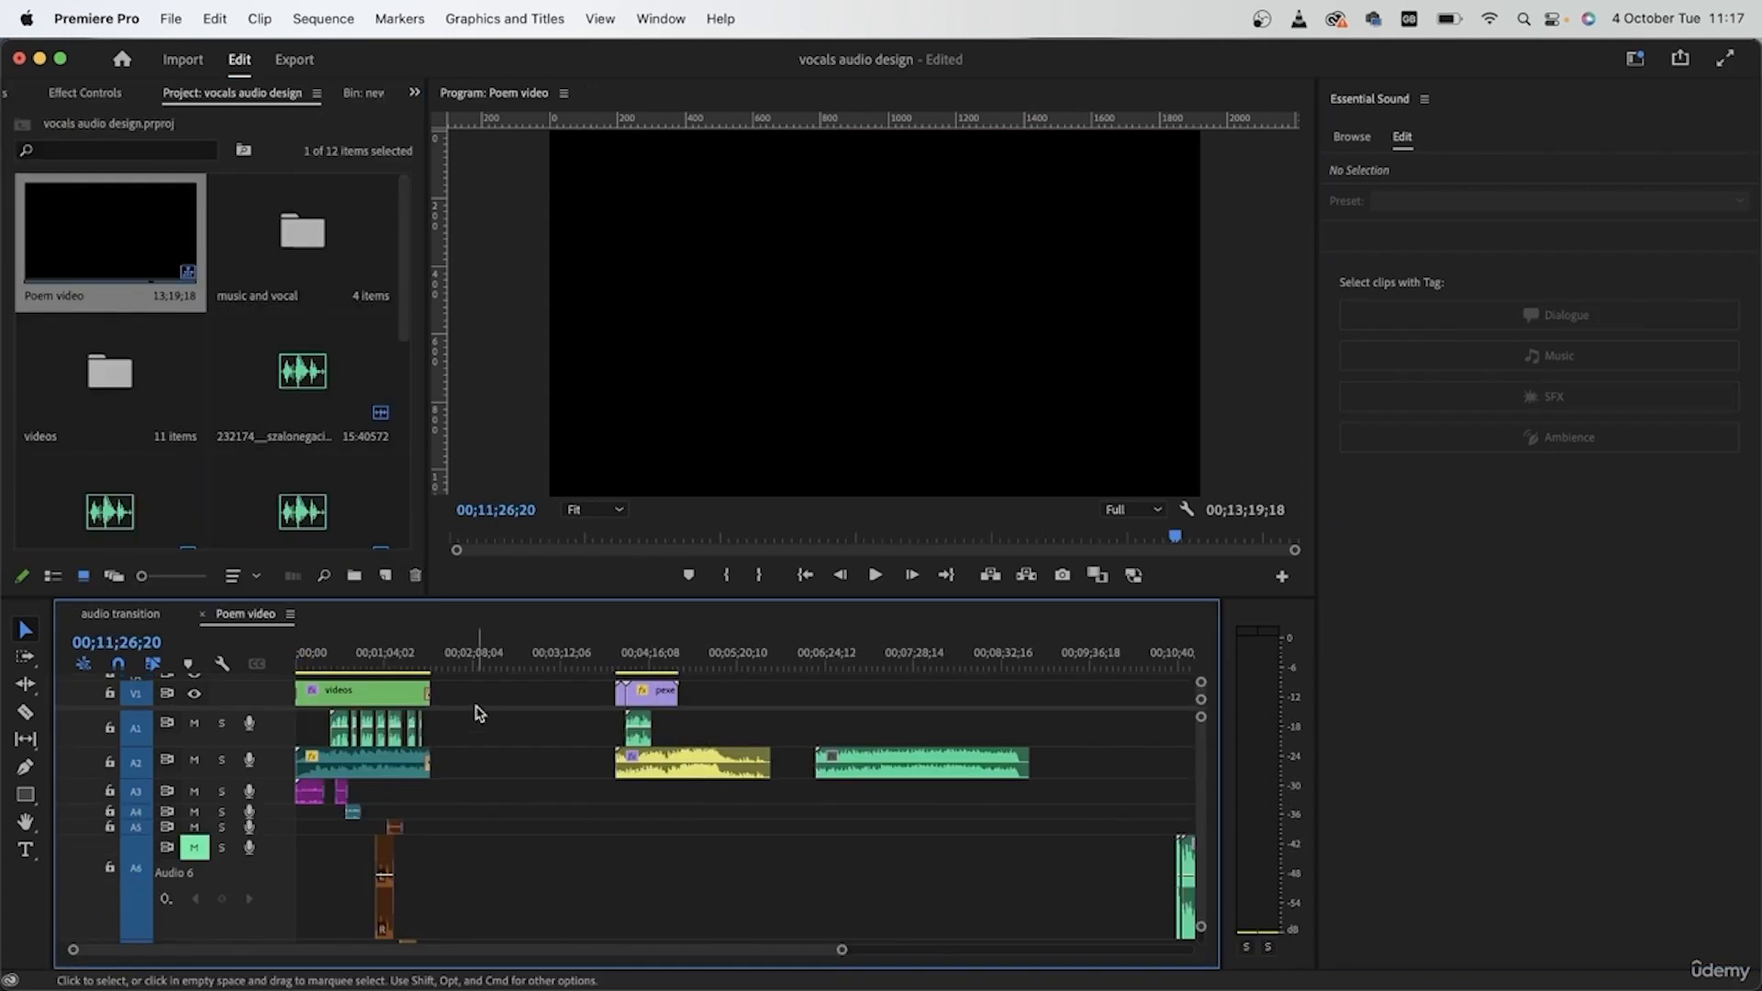
# - Place the playhead at 00;00;26;19 in the Poem video sequence and select all the voice clips on track A1
pyautogui.click(333, 653)
pyautogui.press('=')
pyautogui.press('=')
pyautogui.press('=')
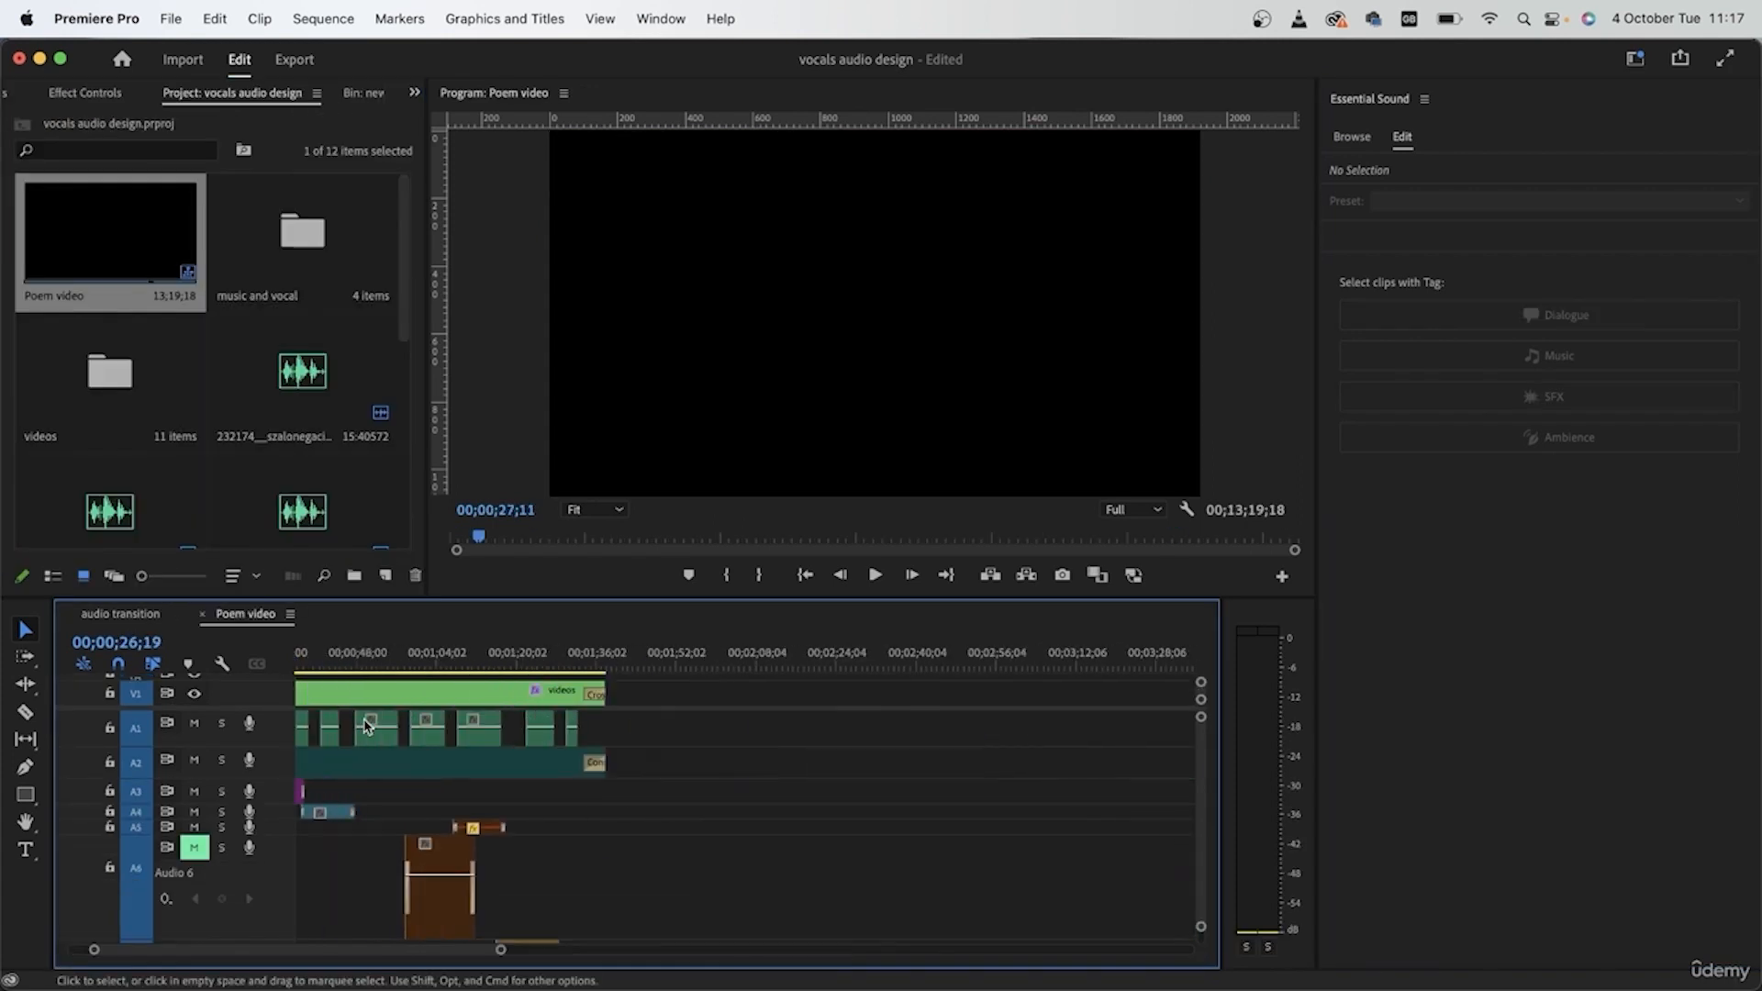
pyautogui.hscroll(-3, 367, 726)
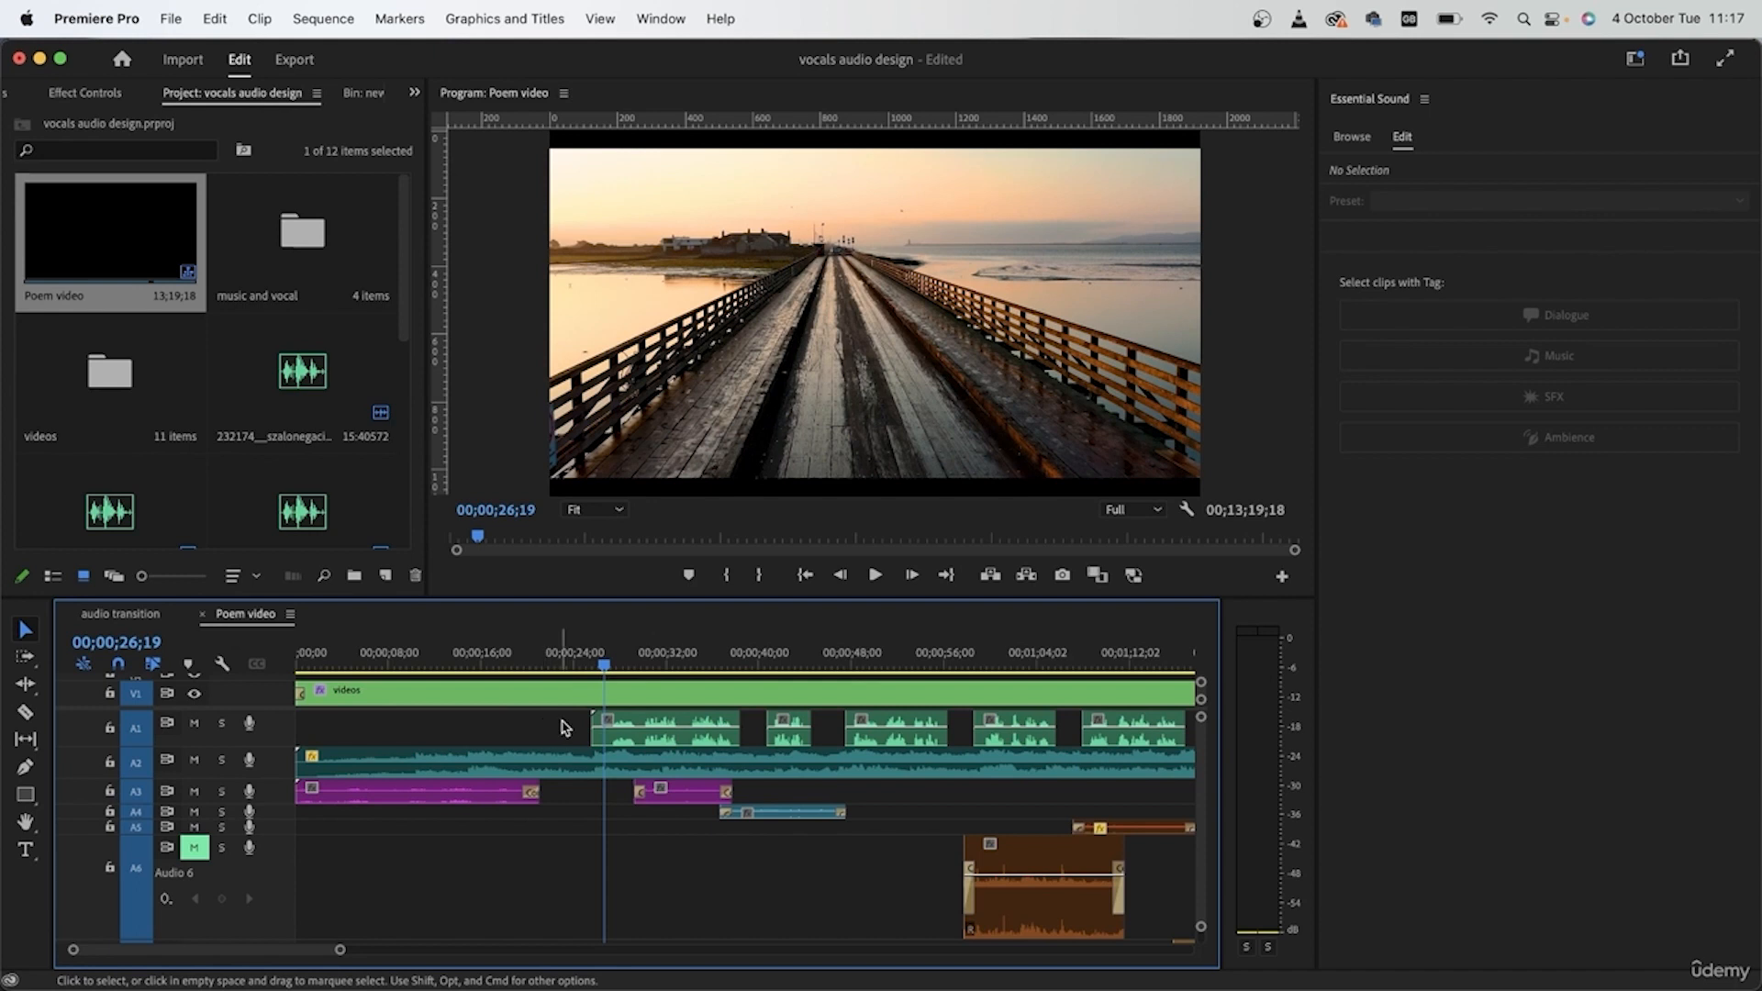
pyautogui.press('-')
pyautogui.click(922, 730)
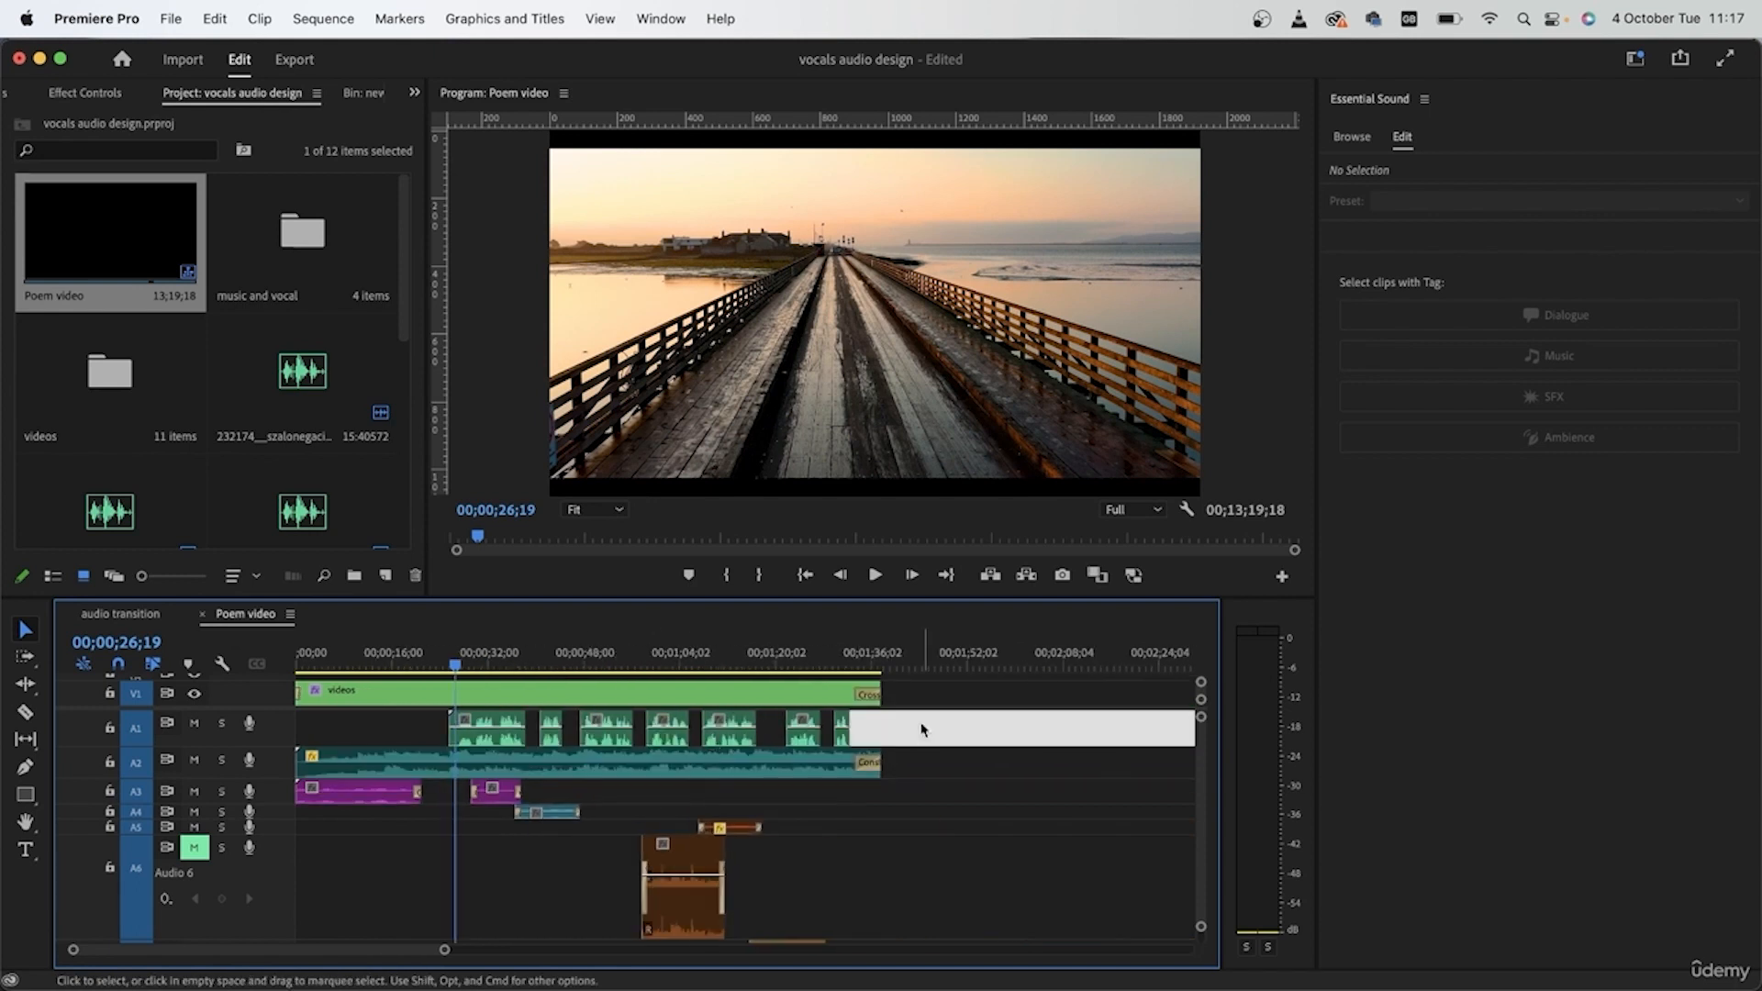
pyautogui.moveTo(945, 732); pyautogui.dragTo(456, 714)
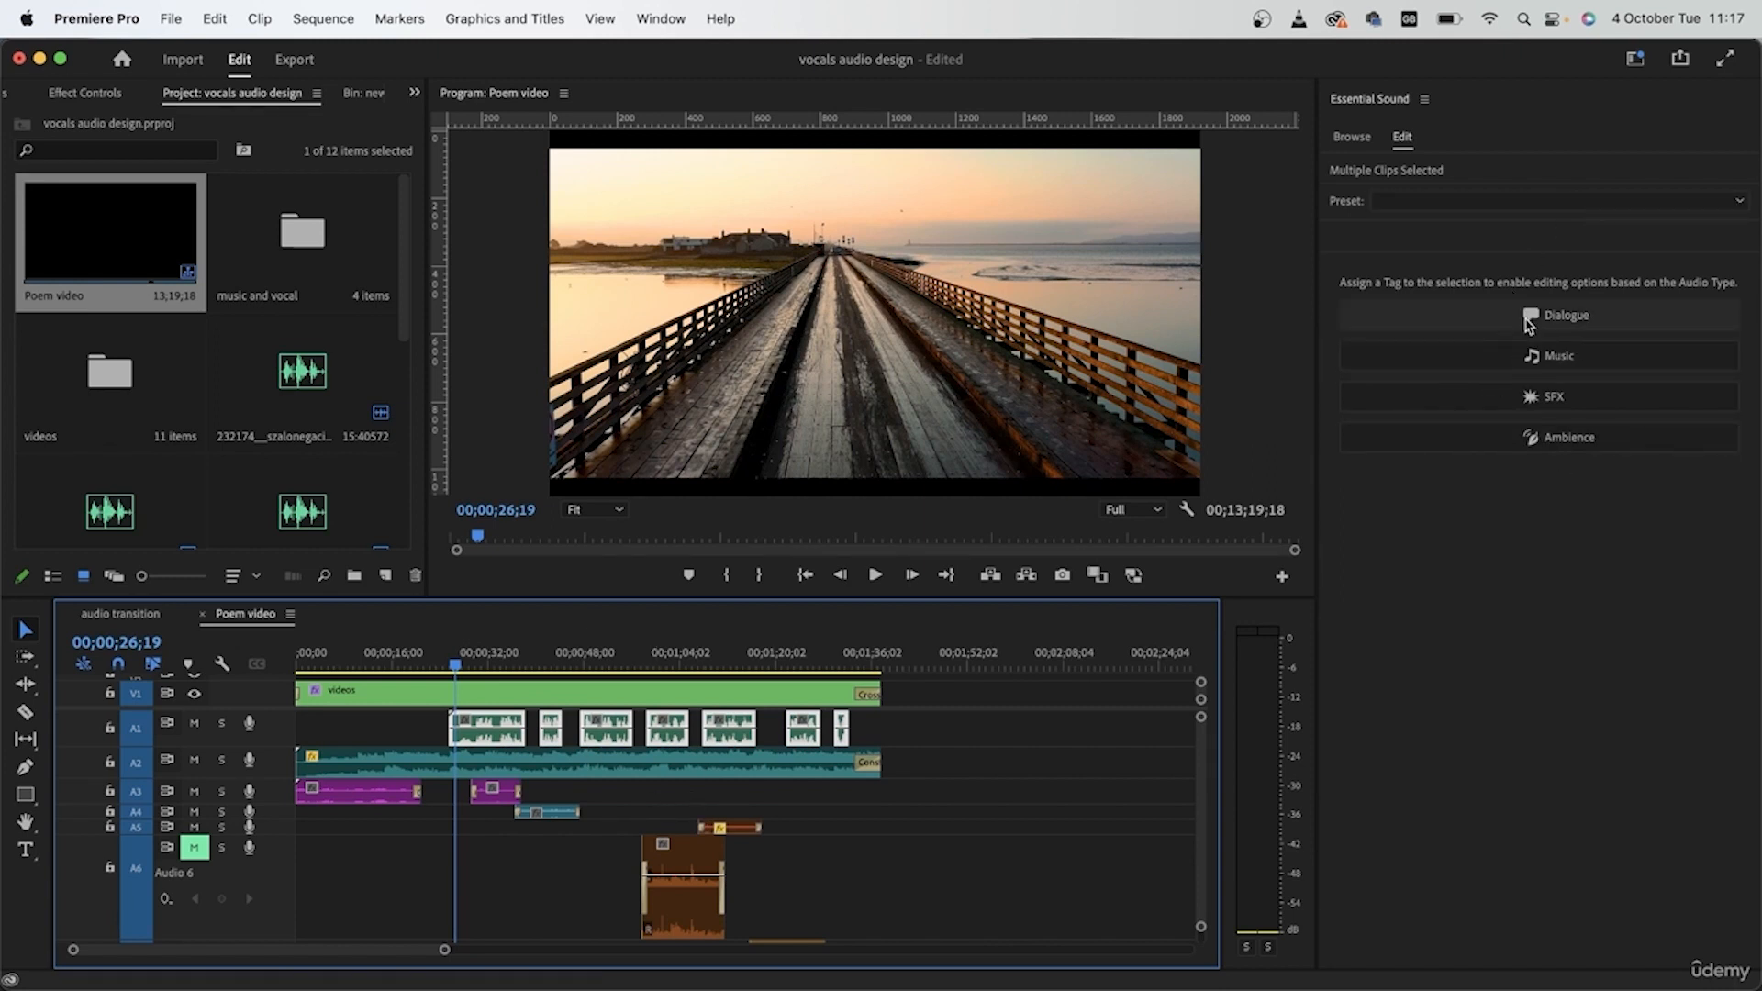
# - Tag the selected voice clips as Dialogue and apply the From the Radio preset
pyautogui.click(1529, 321)
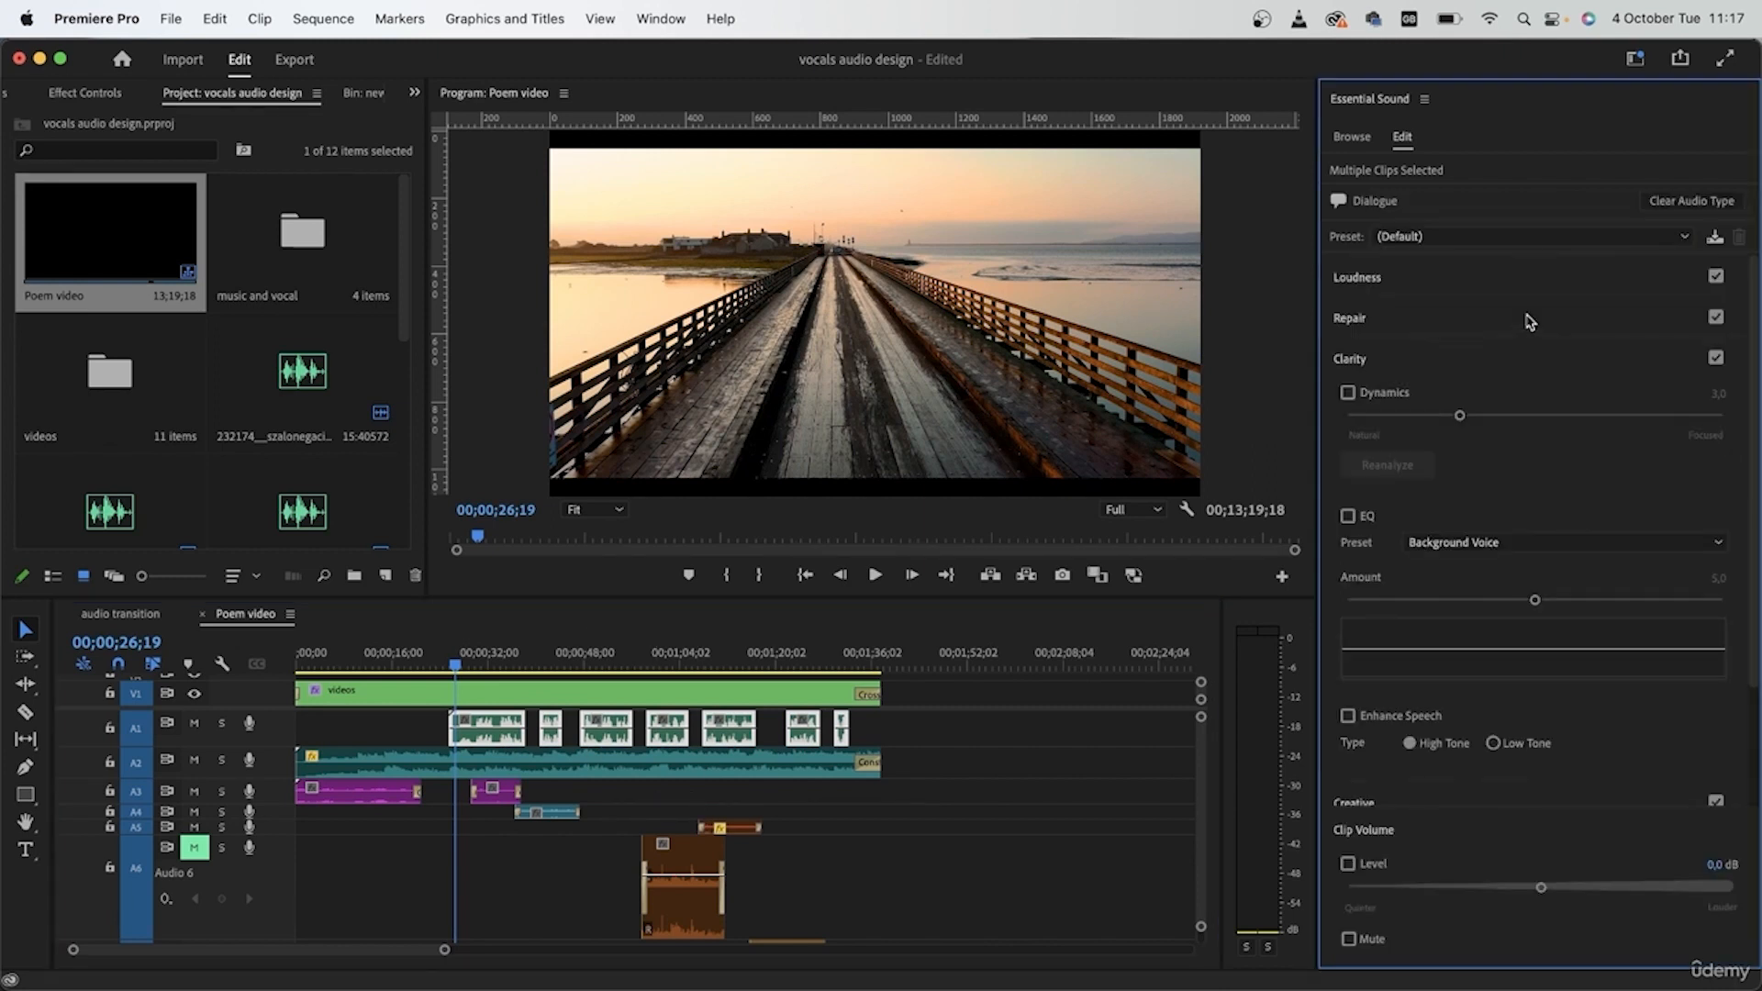
pyautogui.click(1428, 237)
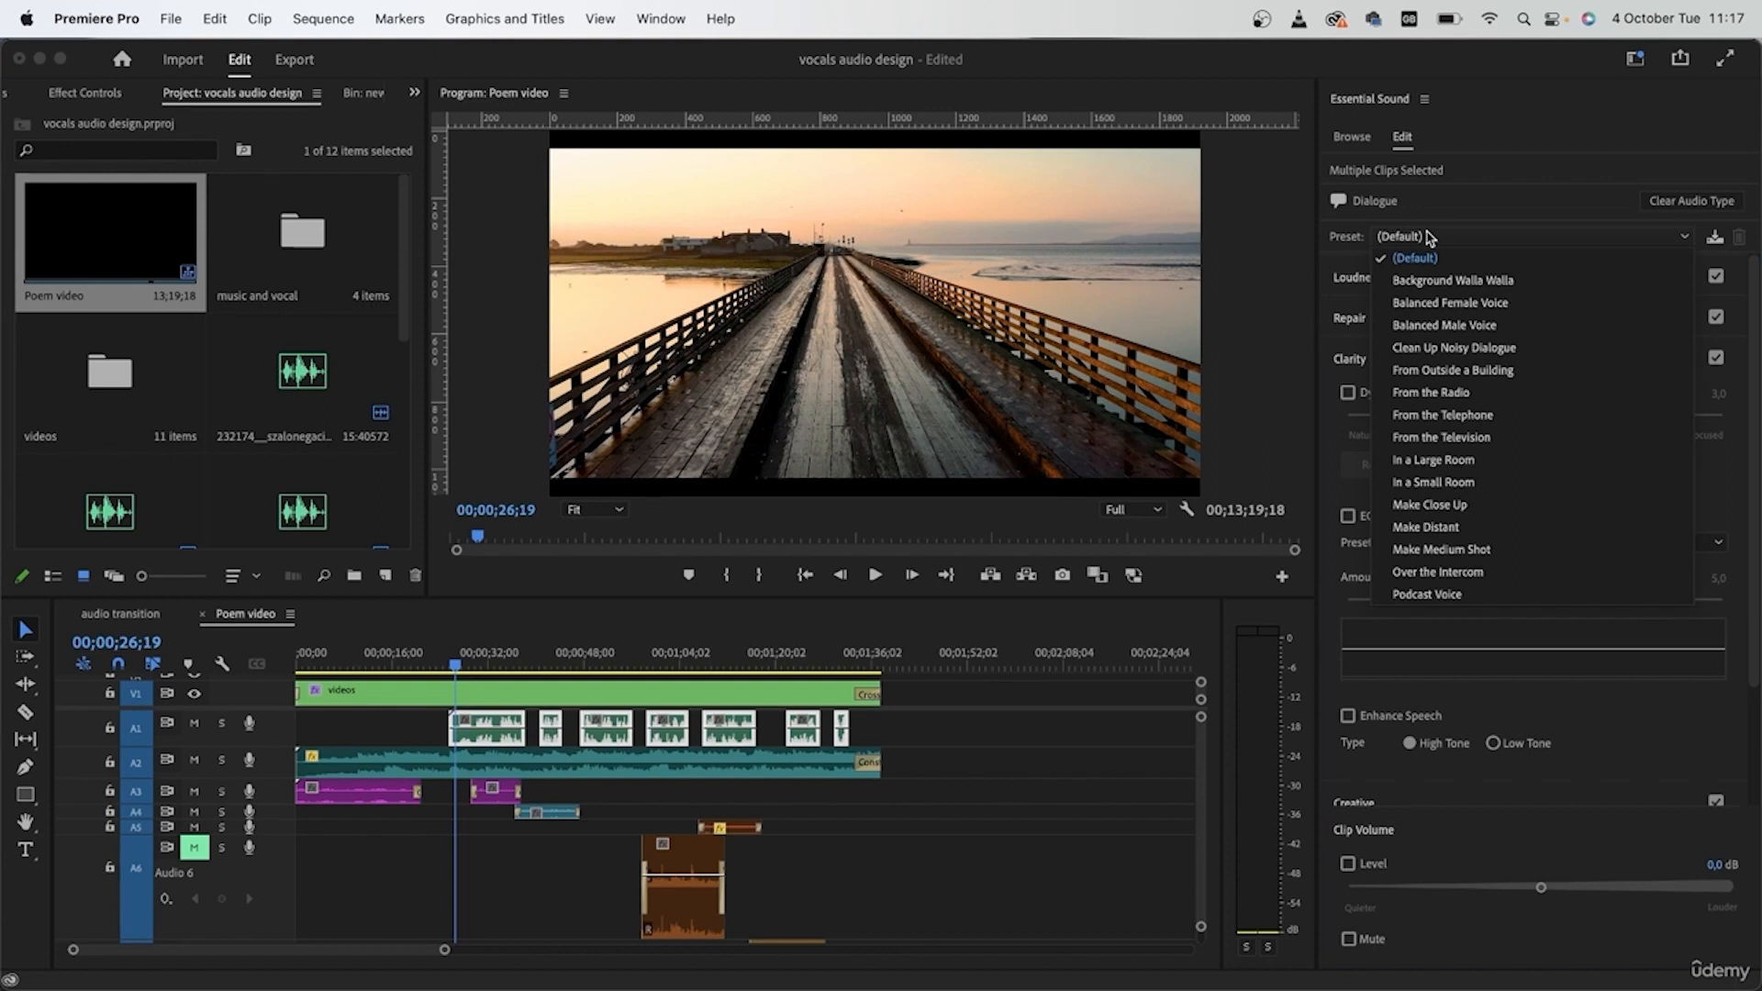
pyautogui.click(1484, 402)
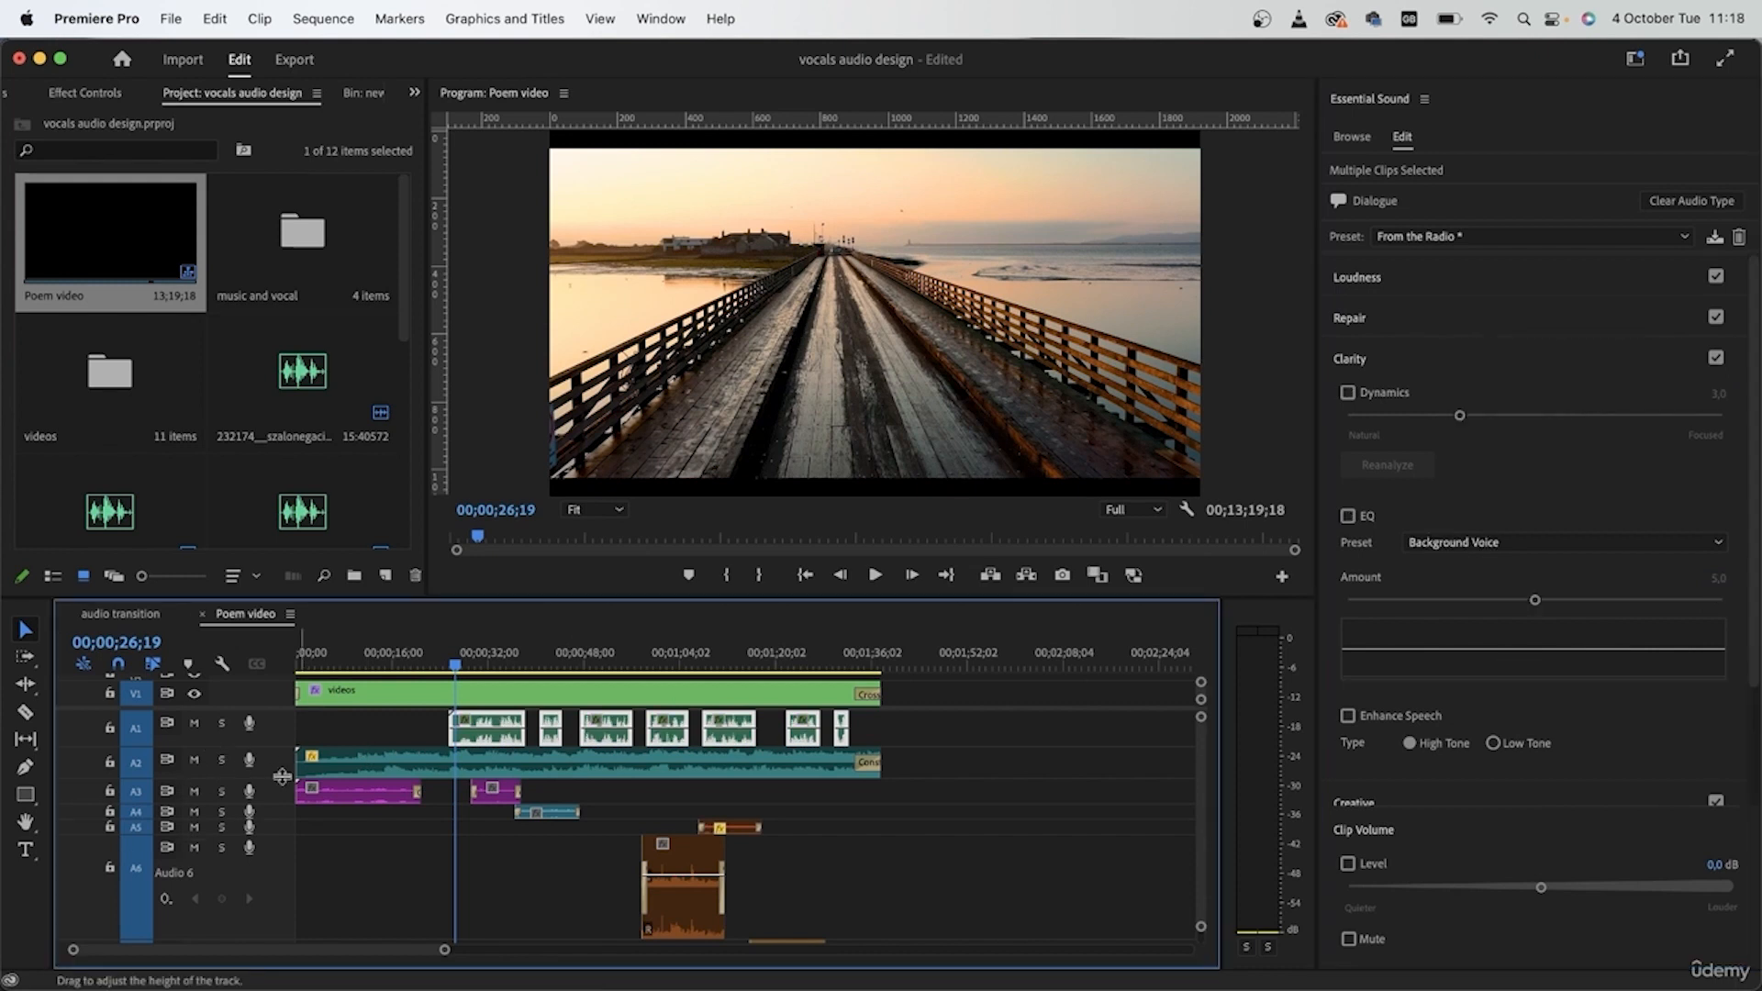
# - Solo track A1 and apply the From the Radio dialogue preset to the selected voice clips
pyautogui.click(221, 723)
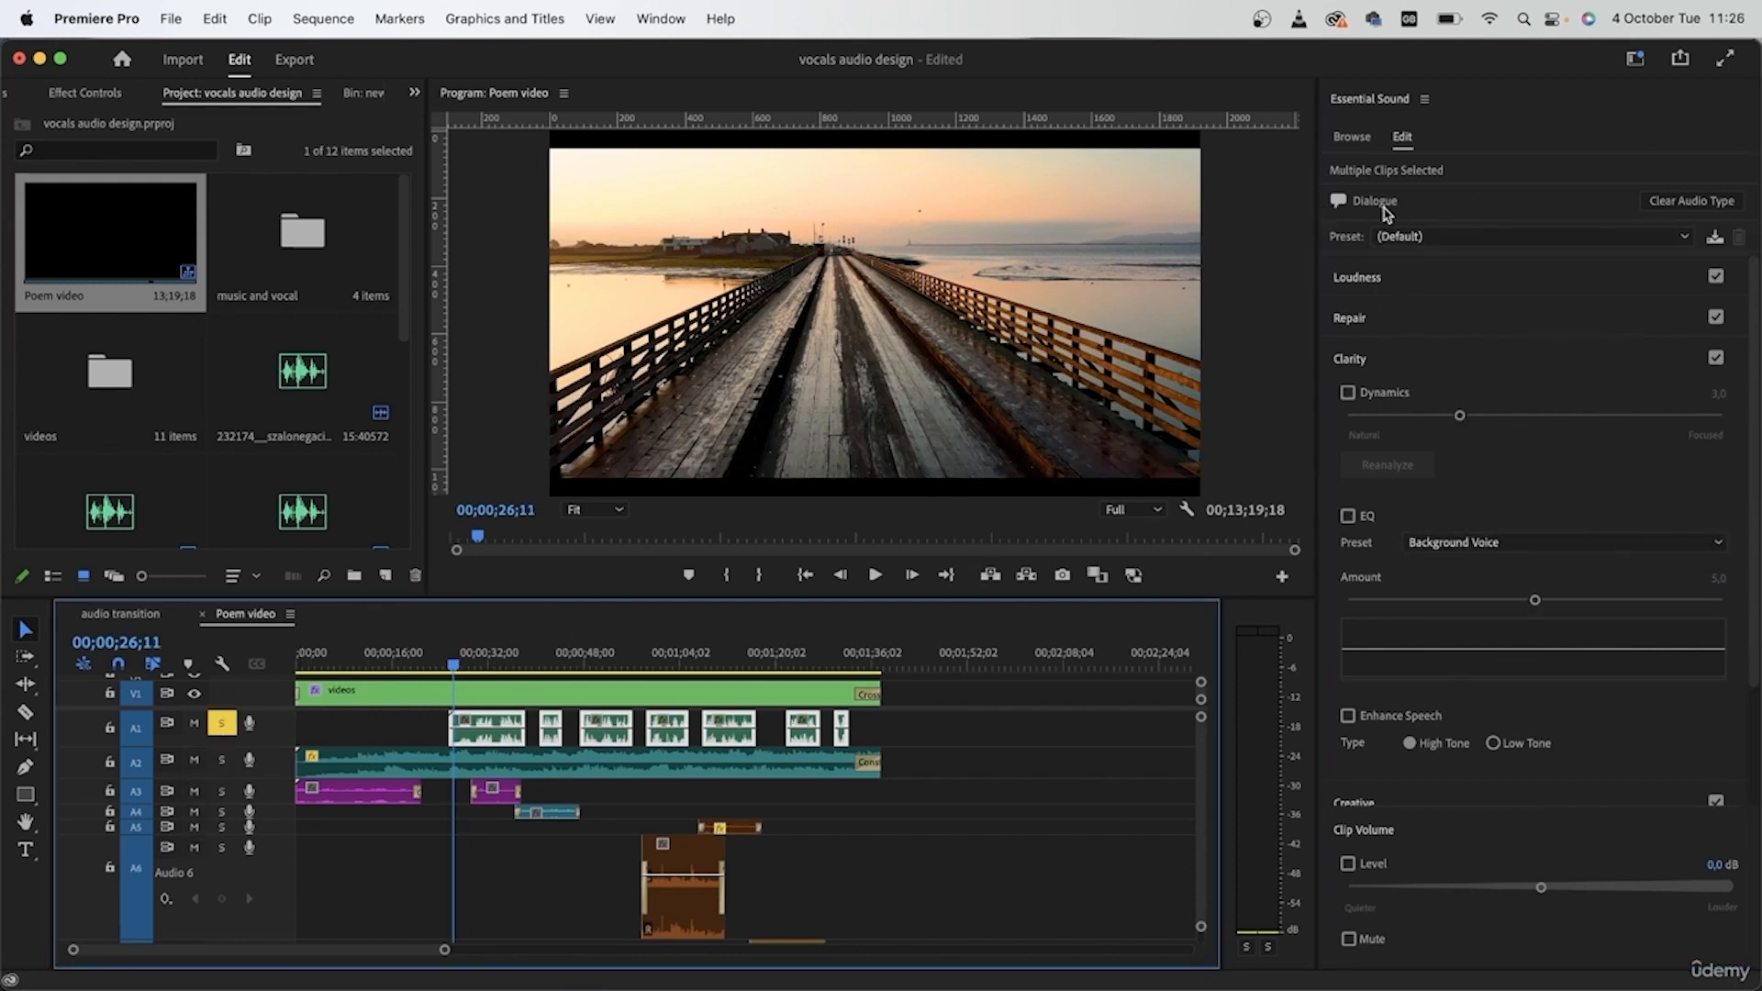
pyautogui.click(1425, 241)
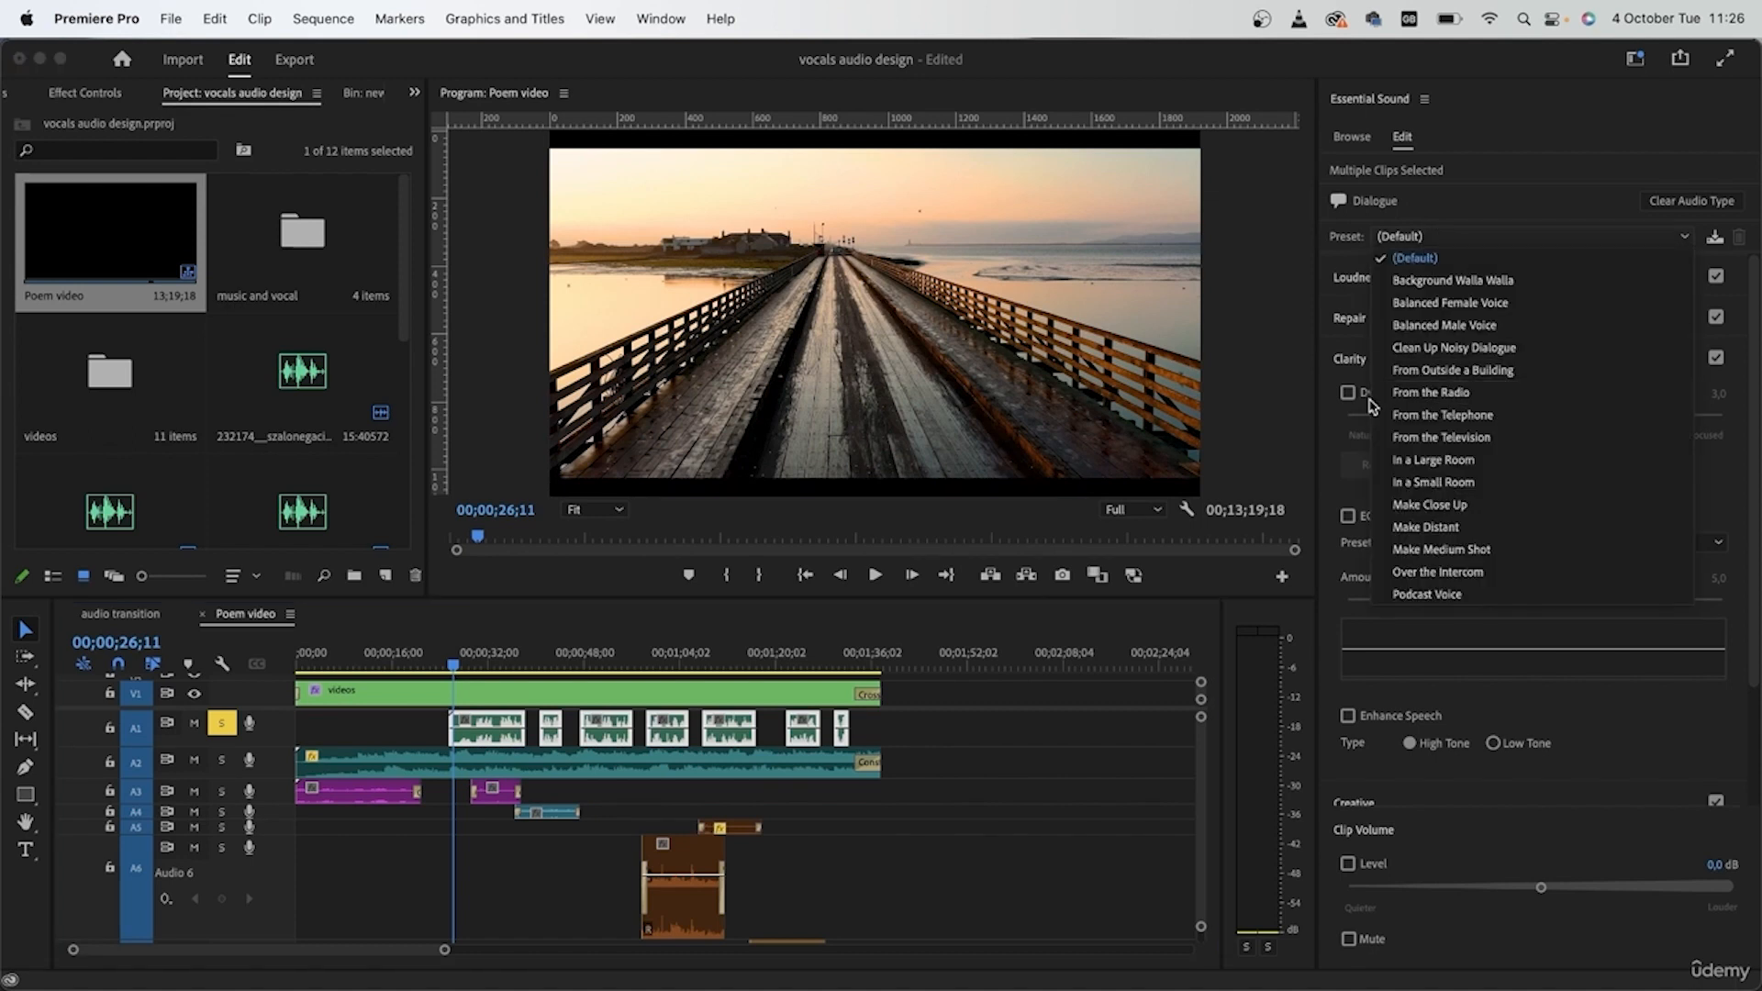
pyautogui.click(1448, 394)
# - Deselect the voice clips and play the soloed voice track from 00;00;26;11 to hear the radio effect
pyautogui.click(399, 735)
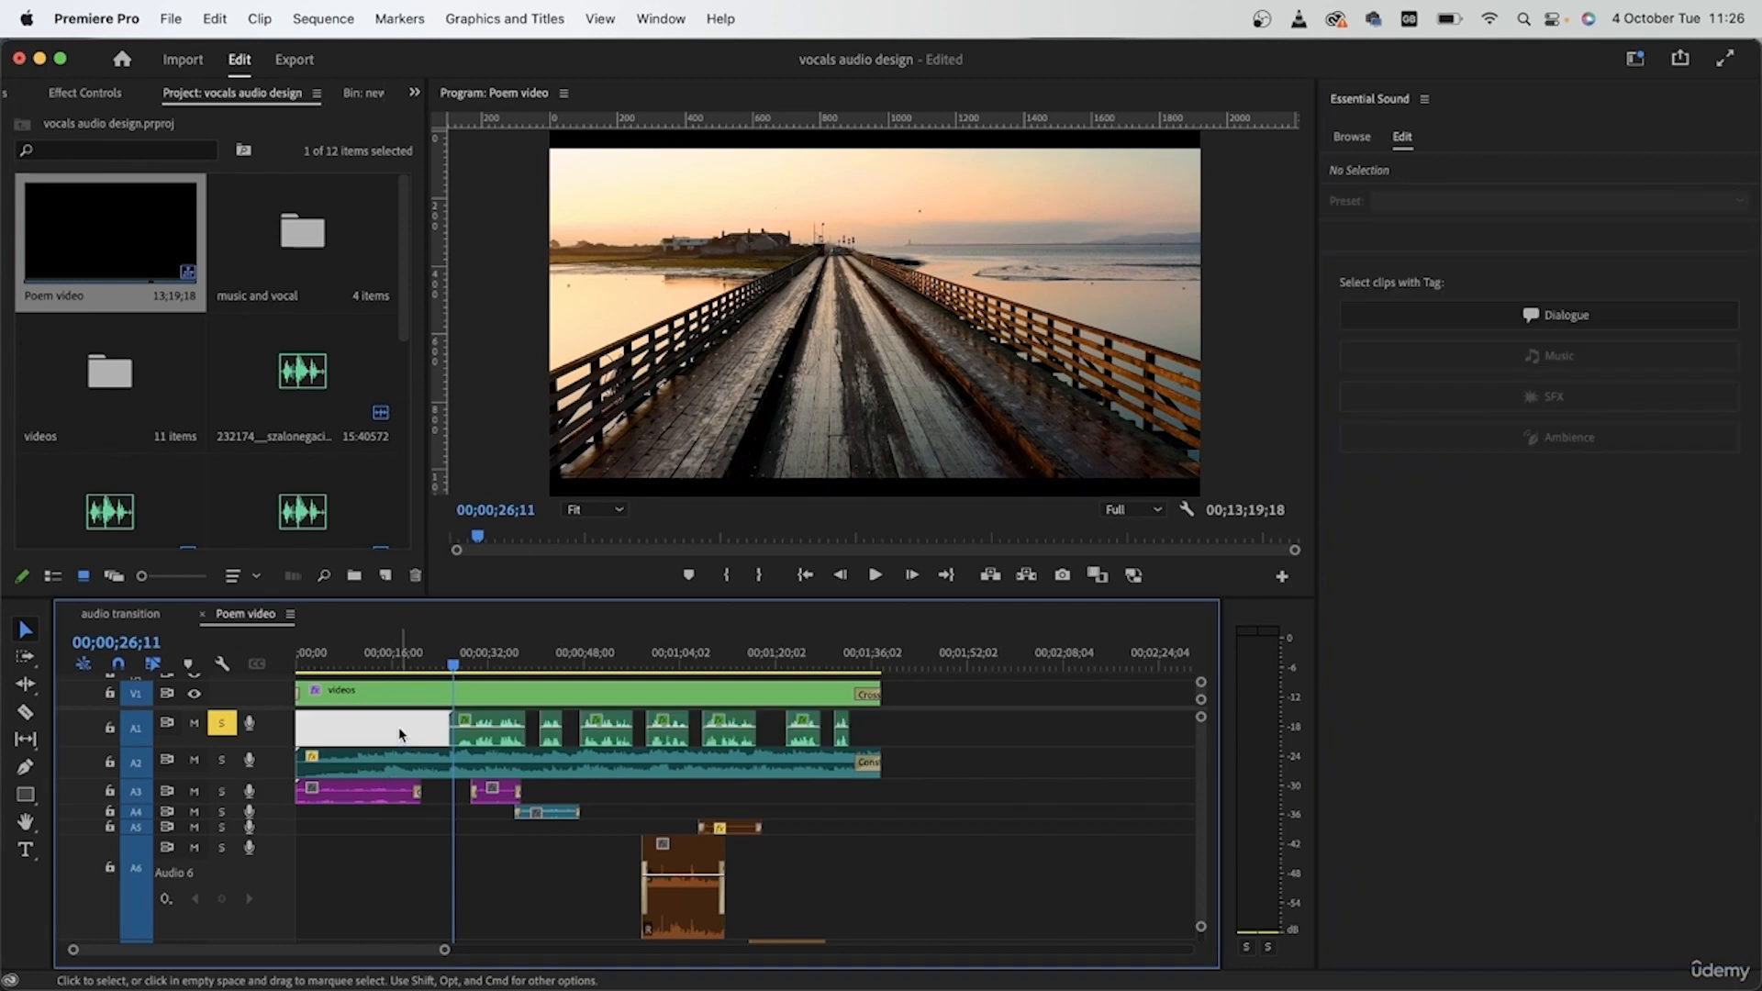
pyautogui.scroll(5, 413, 762)
pyautogui.hscroll(-1, 421, 775)
pyautogui.hscroll(-3, 421, 775)
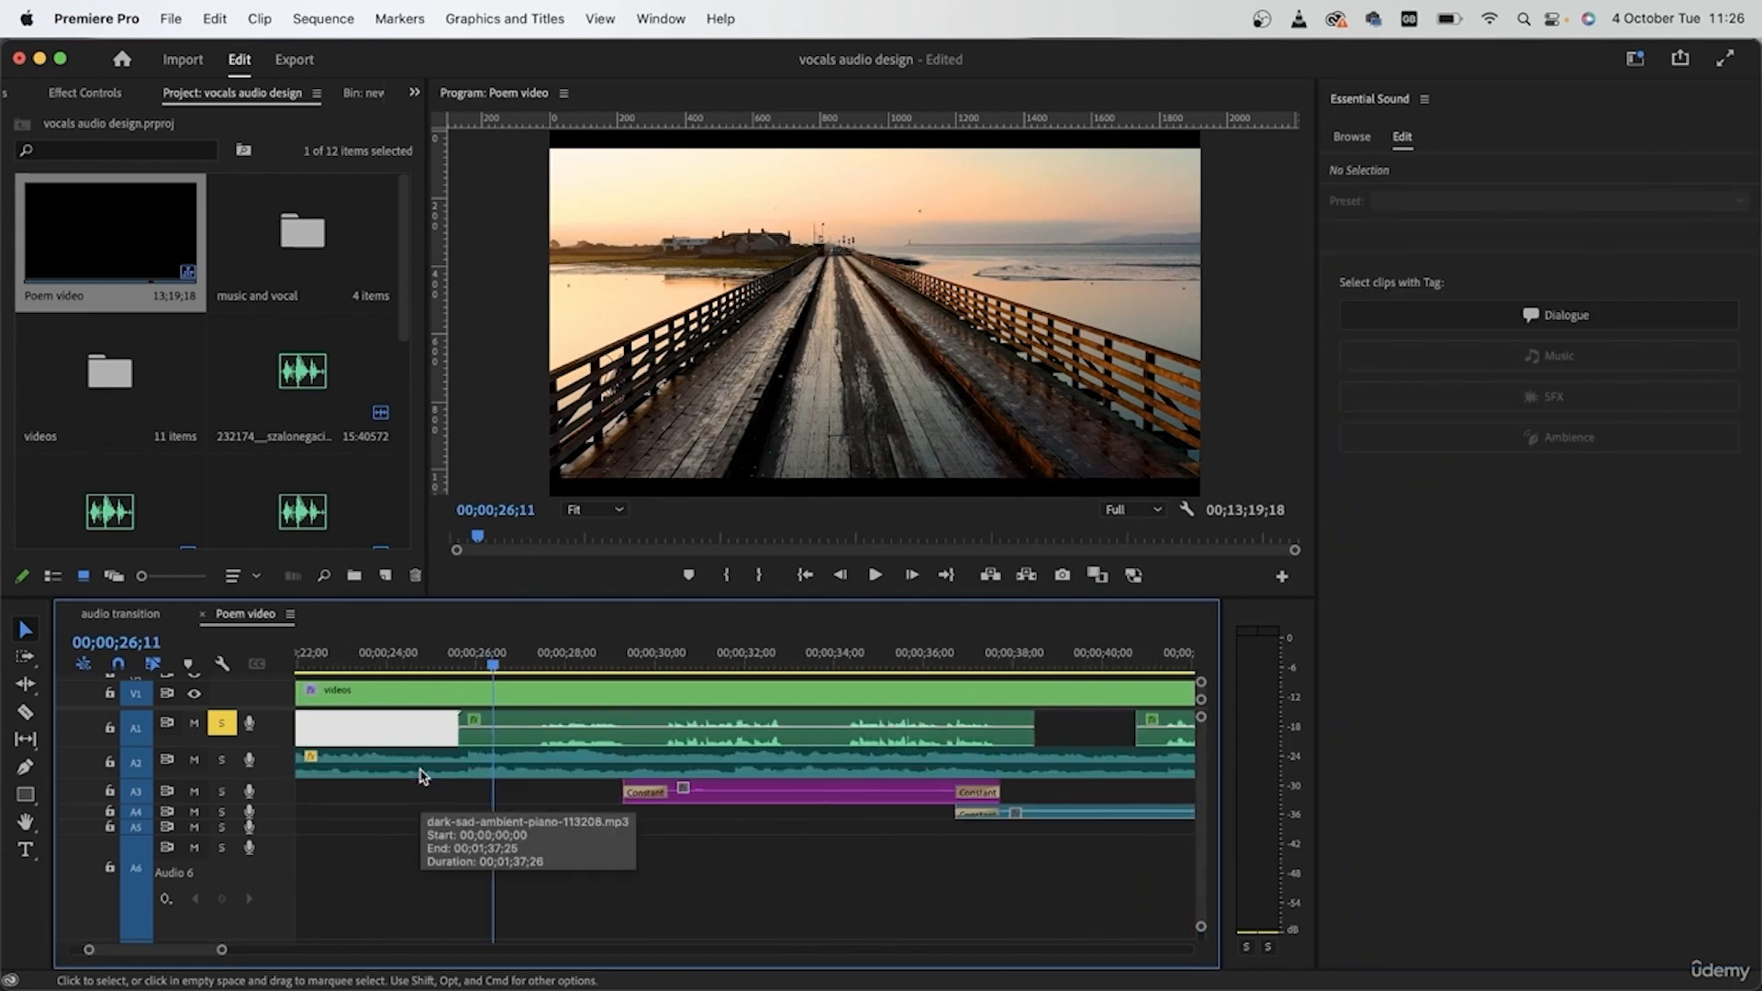
pyautogui.press('space')
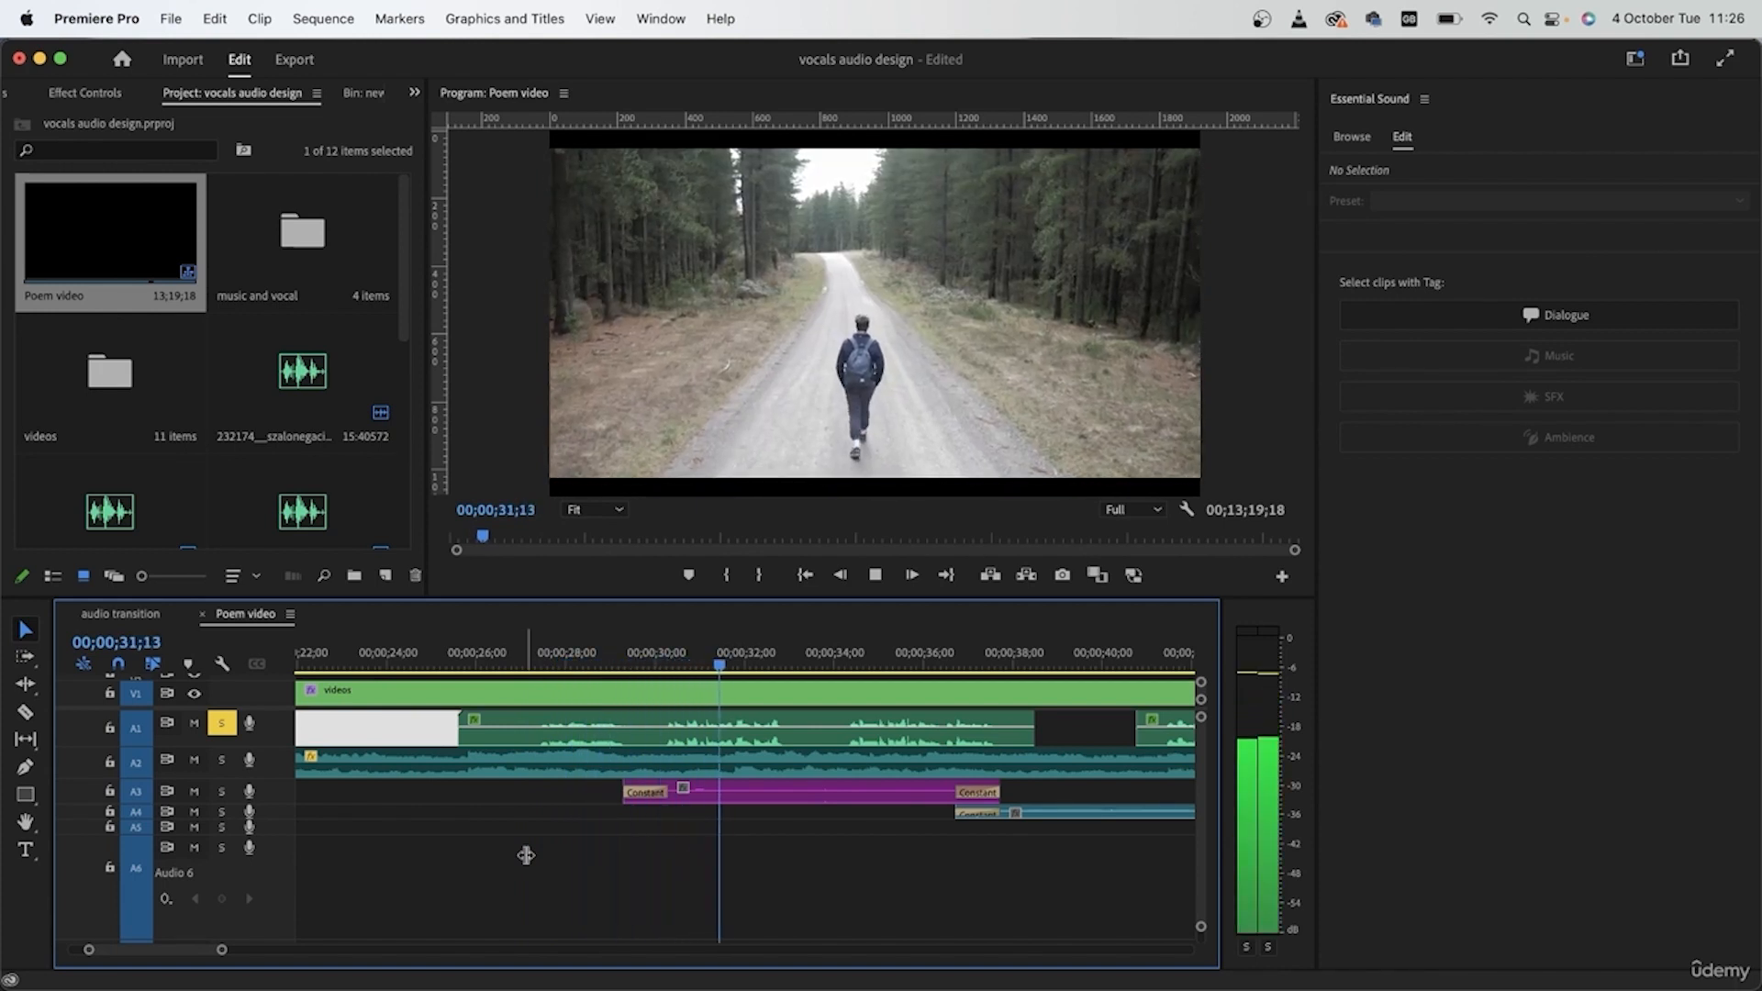
pyautogui.press('space')
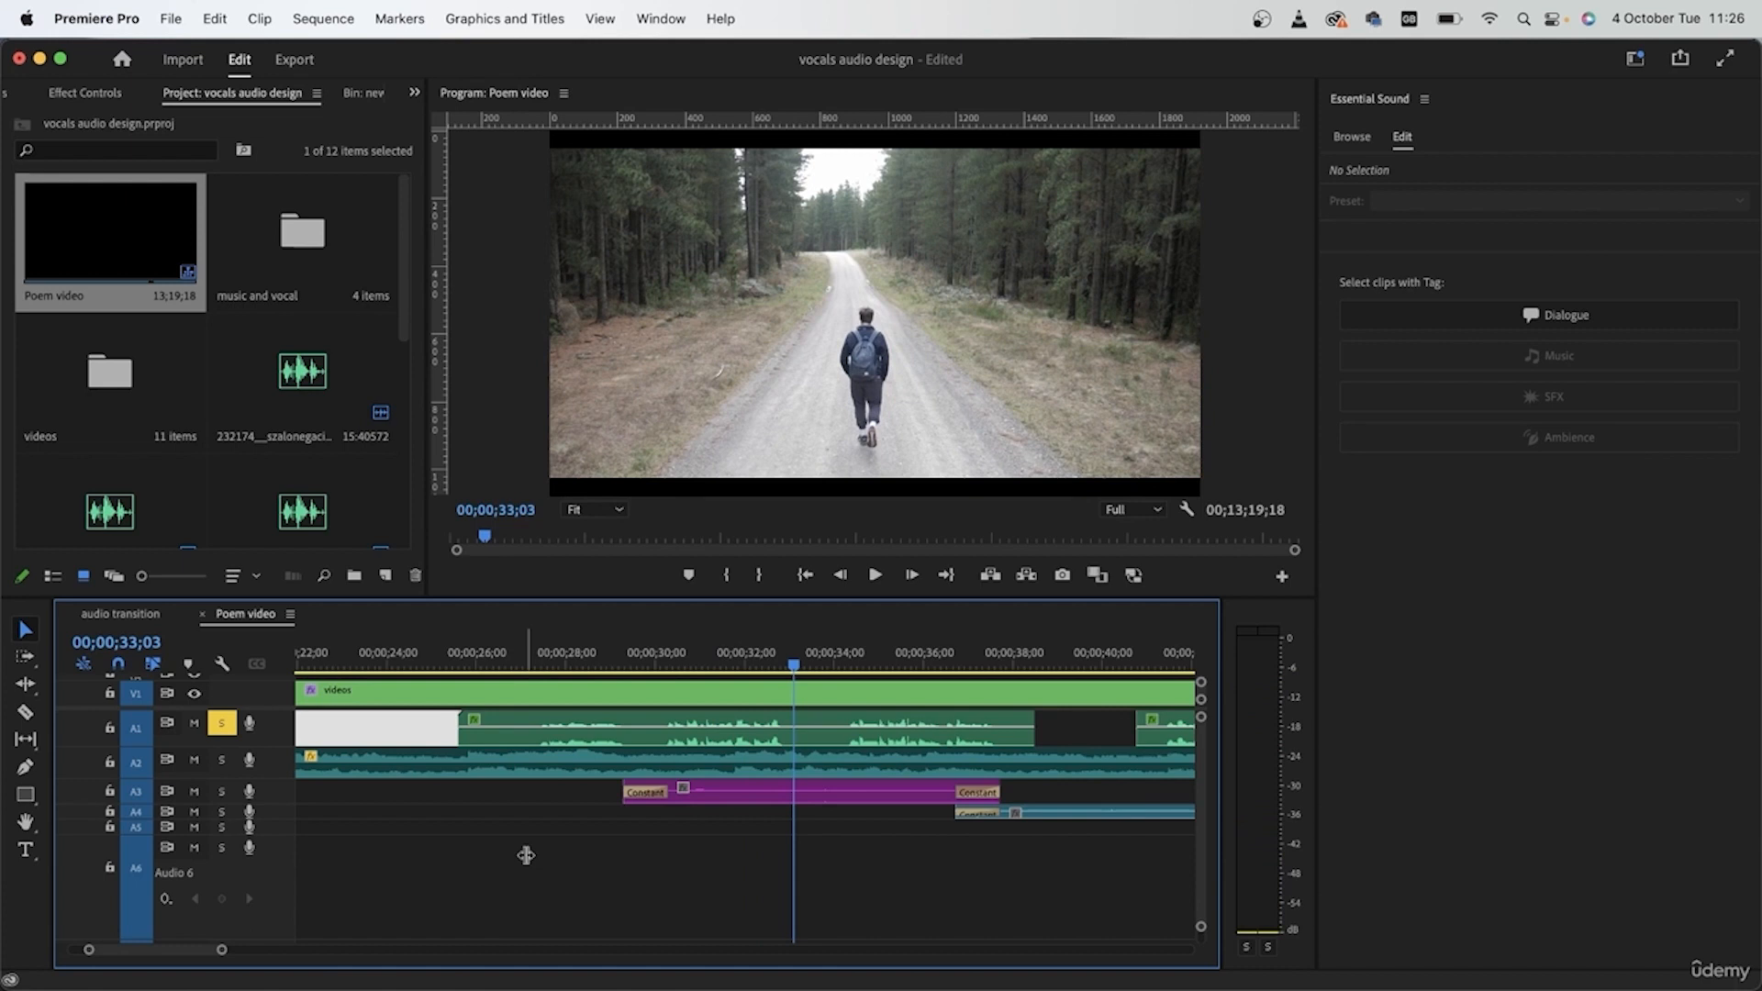
# - Return the first voice clip on track A1 to the (Default) dialogue preset and play it from its beginning
pyautogui.click(604, 740)
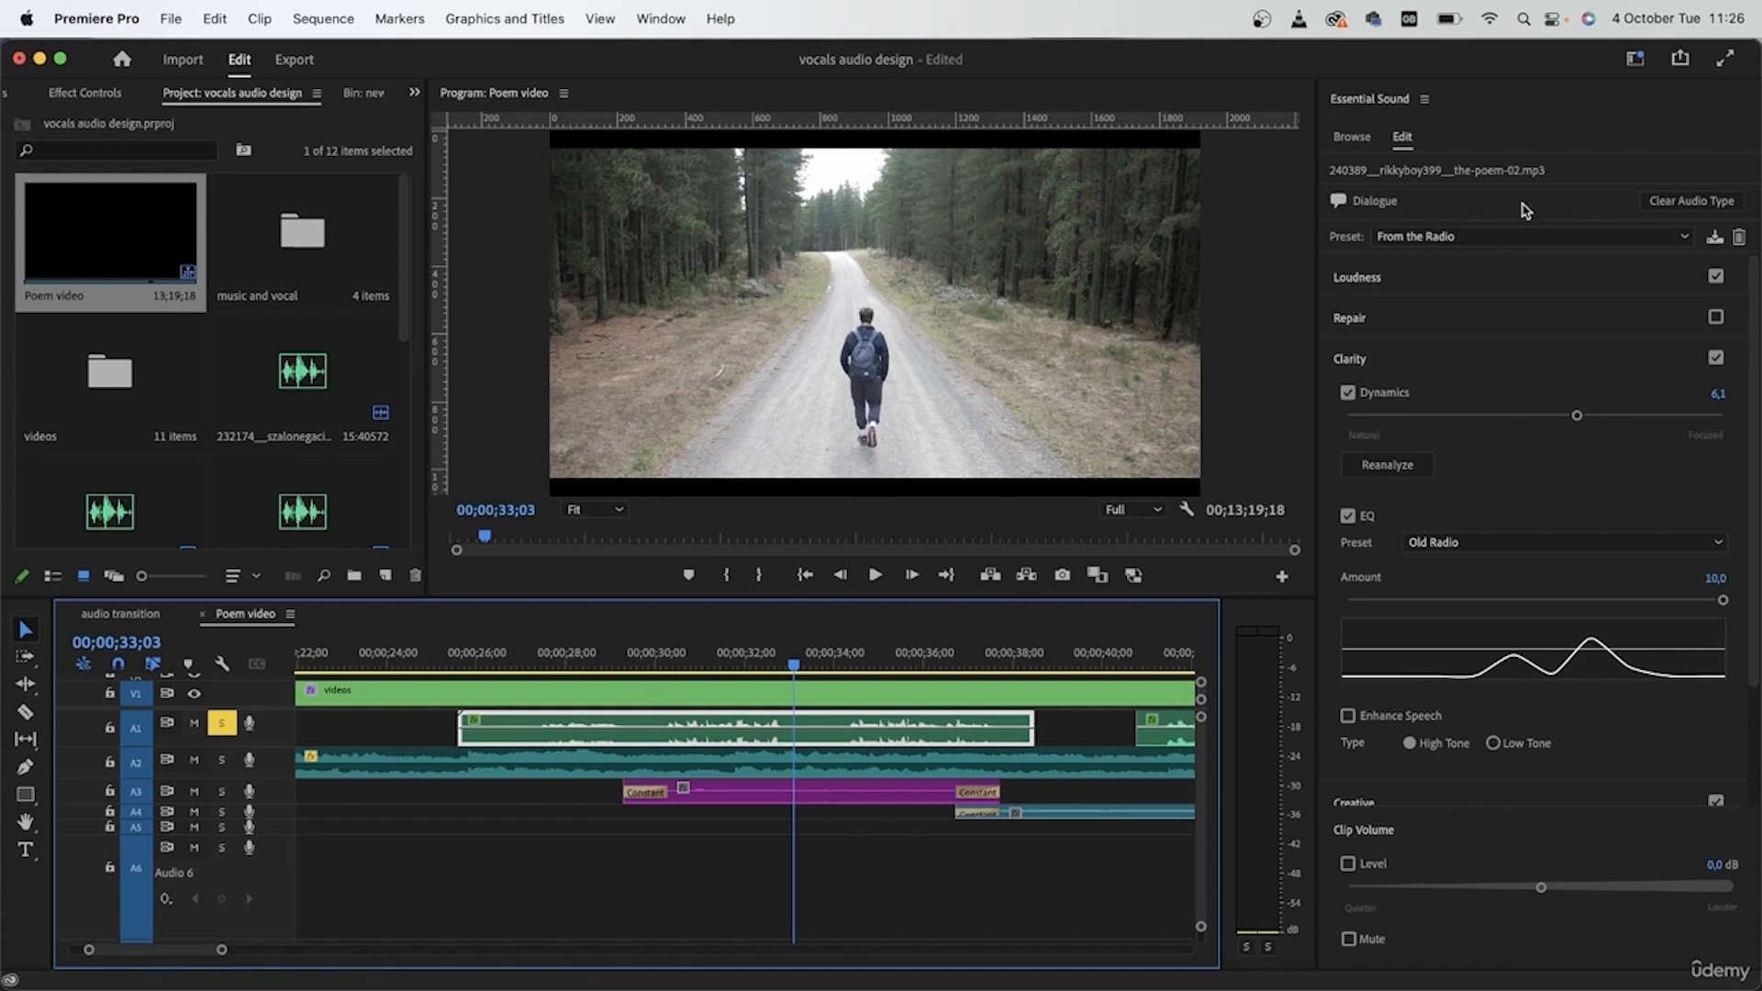
pyautogui.click(1510, 237)
pyautogui.click(1499, 257)
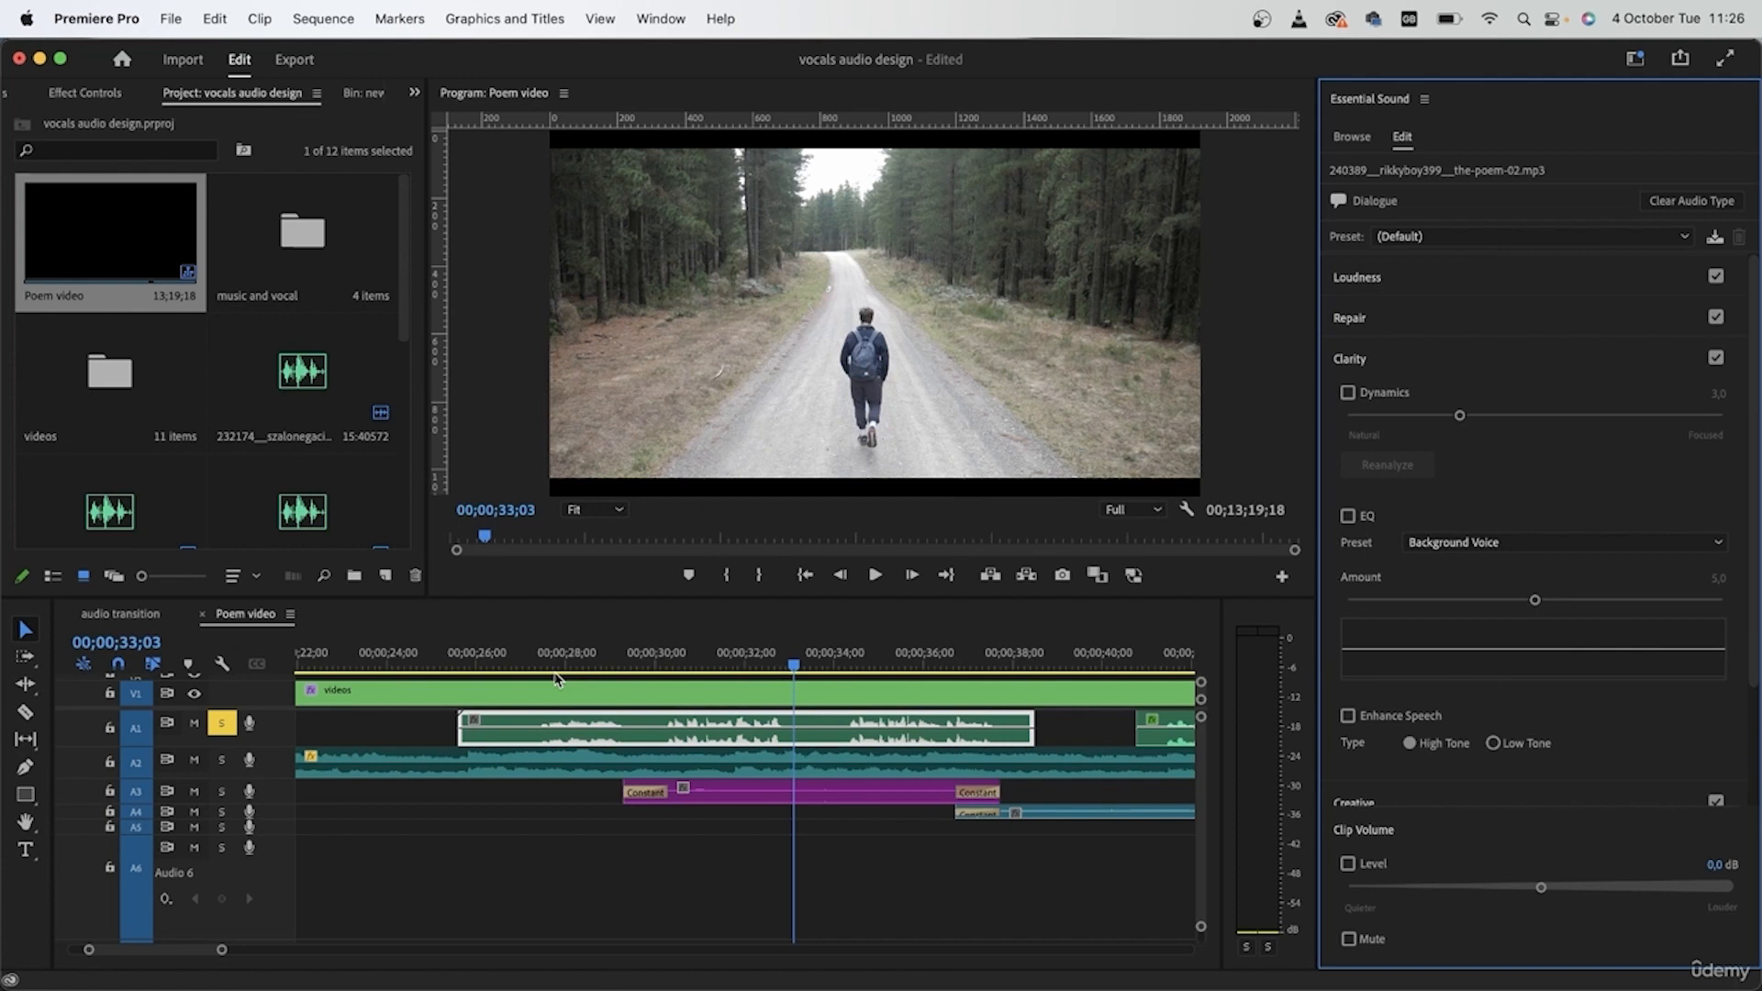
pyautogui.click(523, 647)
pyautogui.press('space')
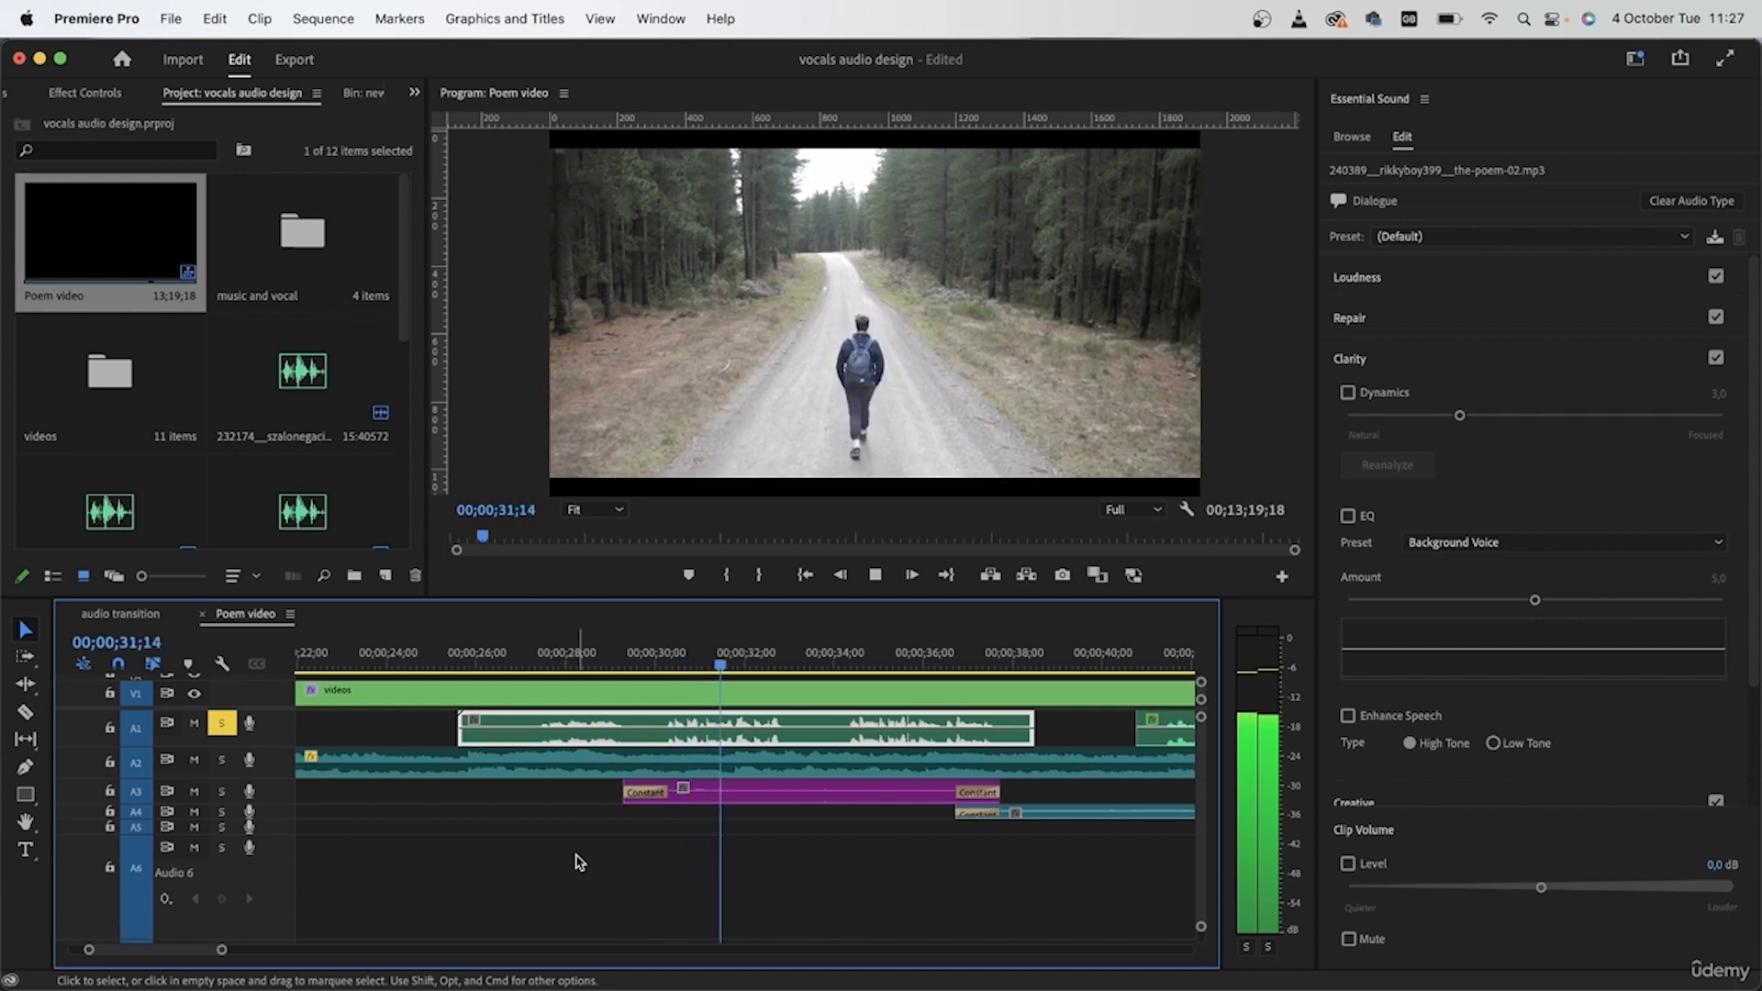
pyautogui.press('space')
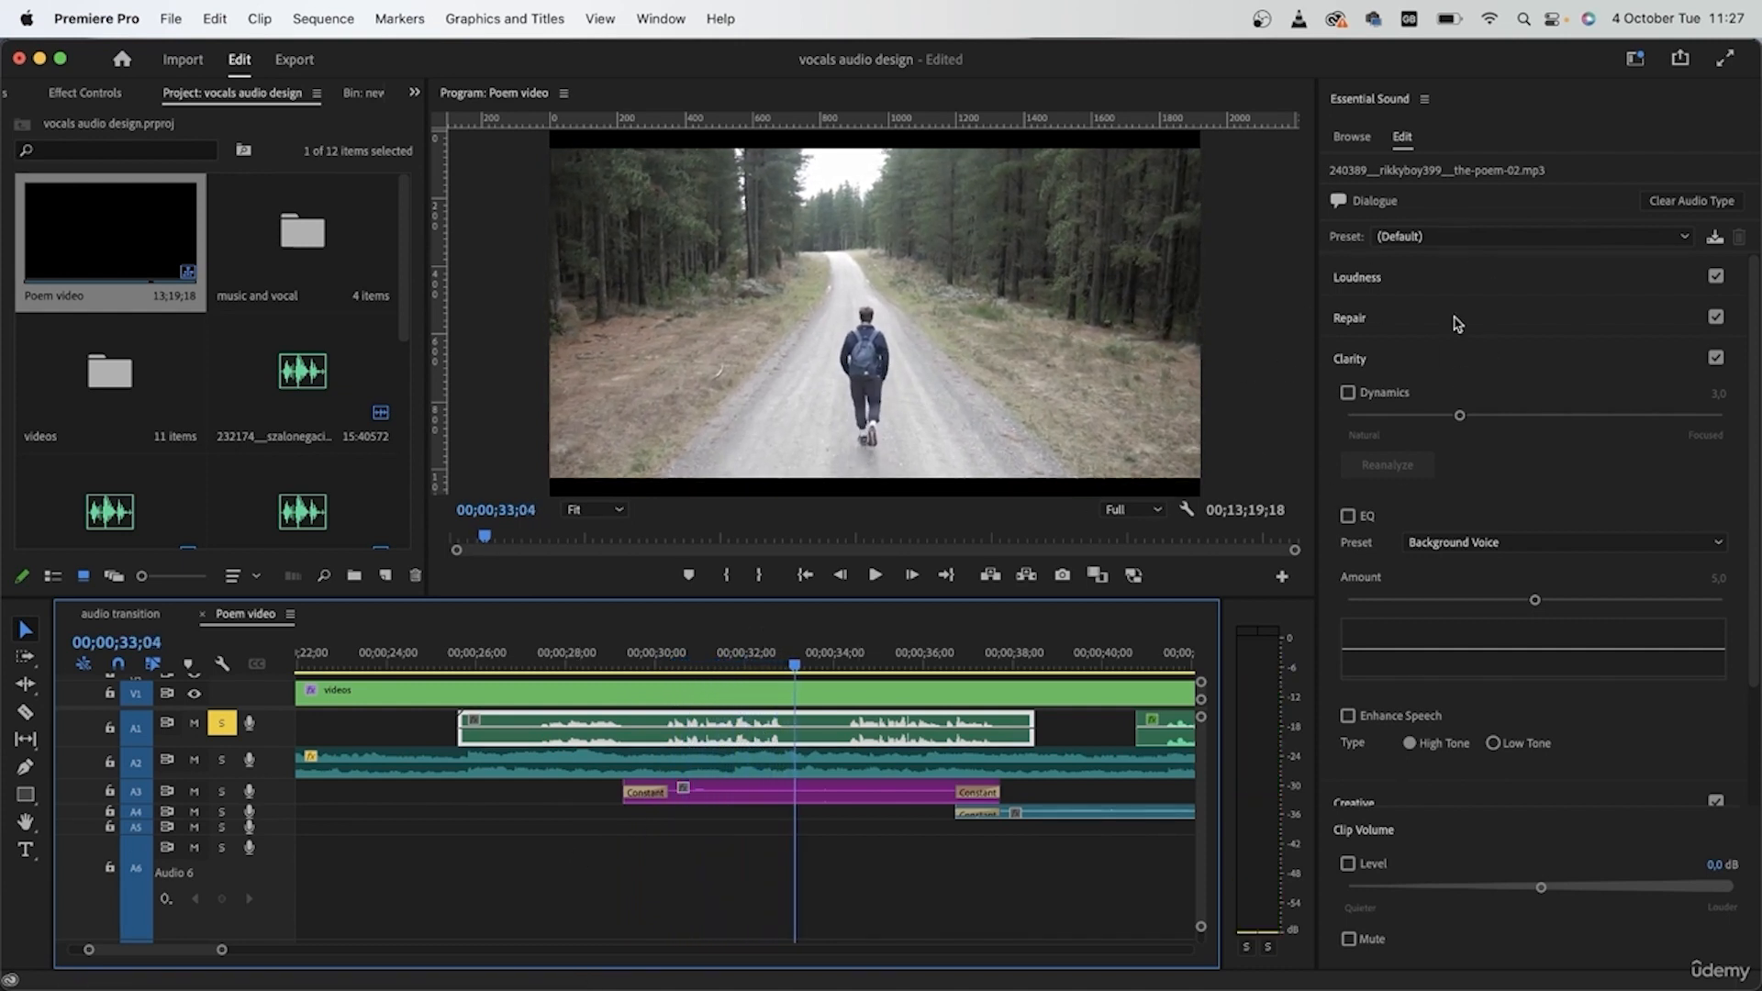
# - Apply the From the Television preset to the first voice clip and raise its clip volume level to 1,1 dB
pyautogui.click(1463, 236)
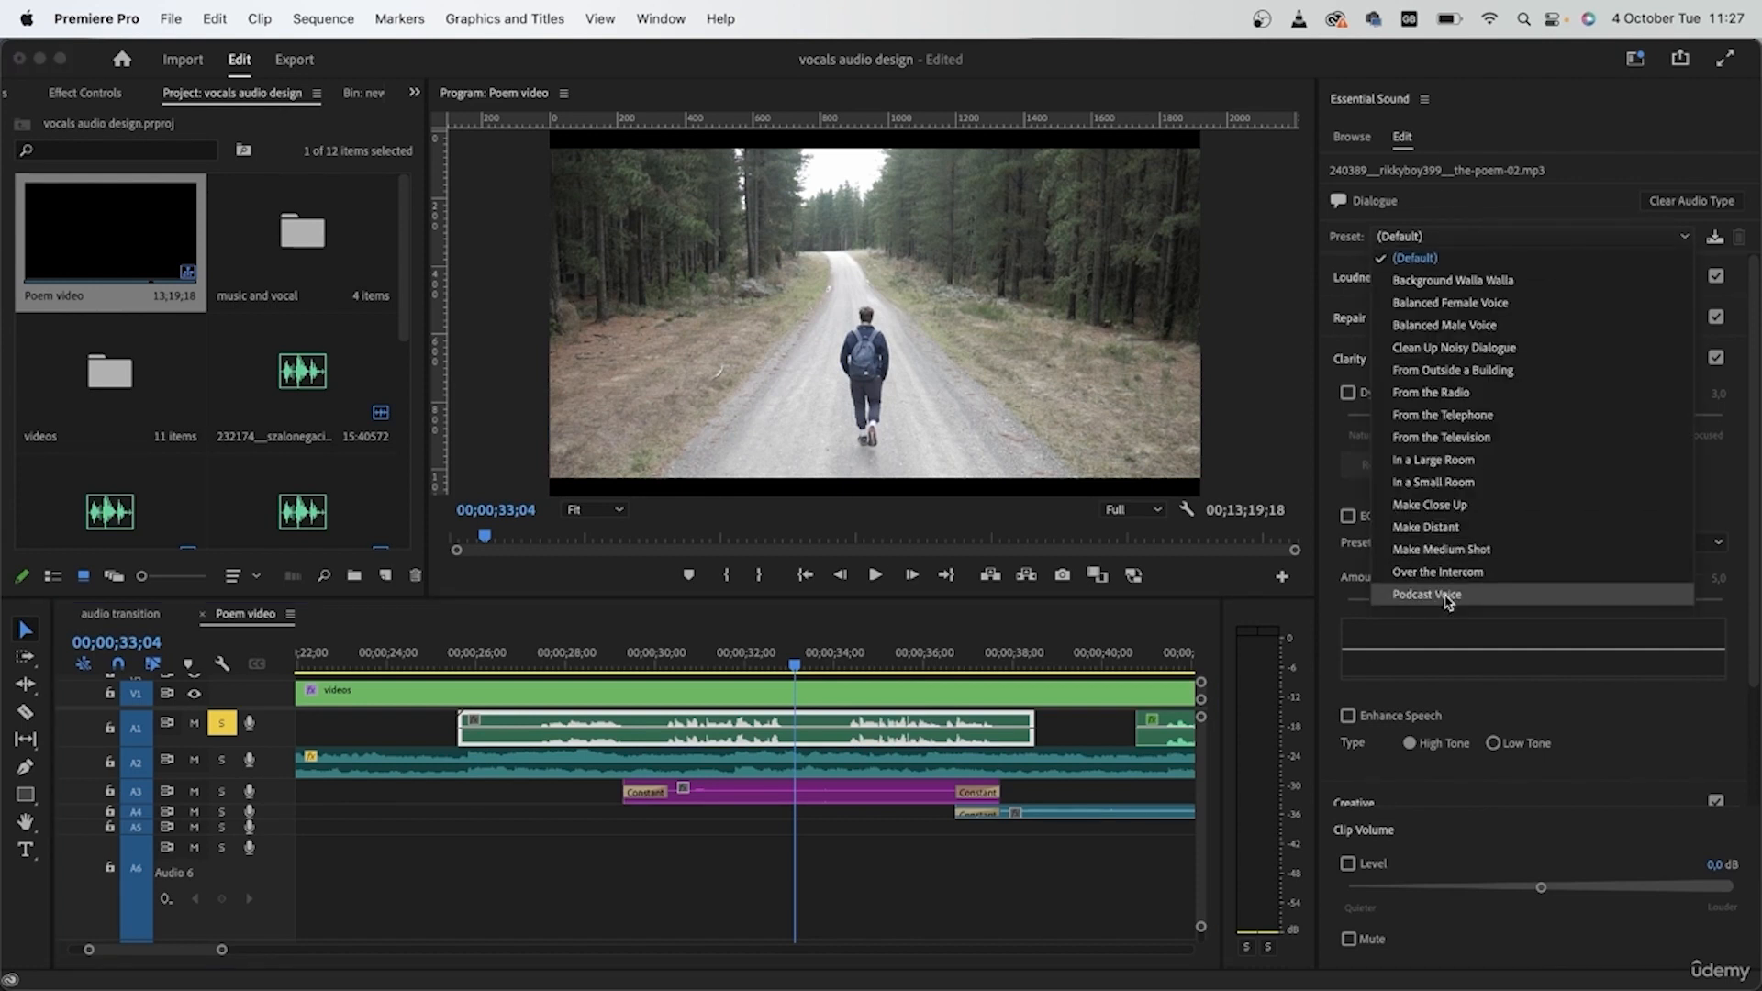
pyautogui.click(1482, 439)
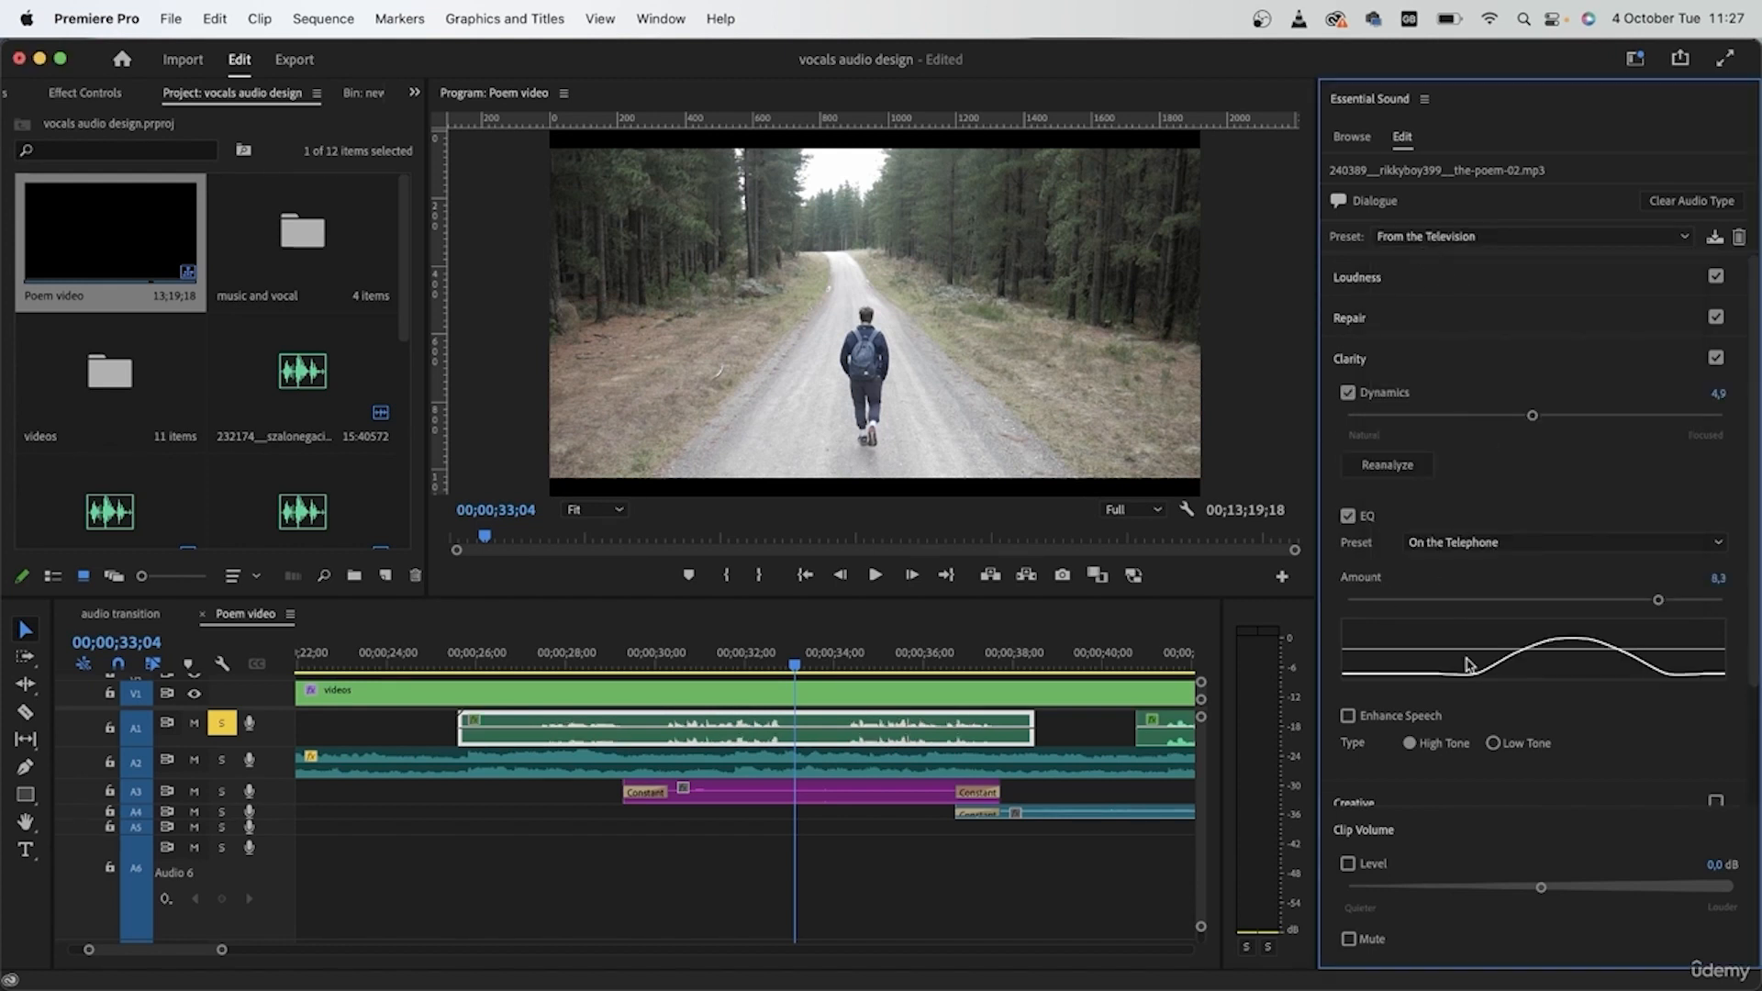
pyautogui.scroll(-3, 1466, 664)
pyautogui.moveTo(1541, 889); pyautogui.dragTo(1594, 890)
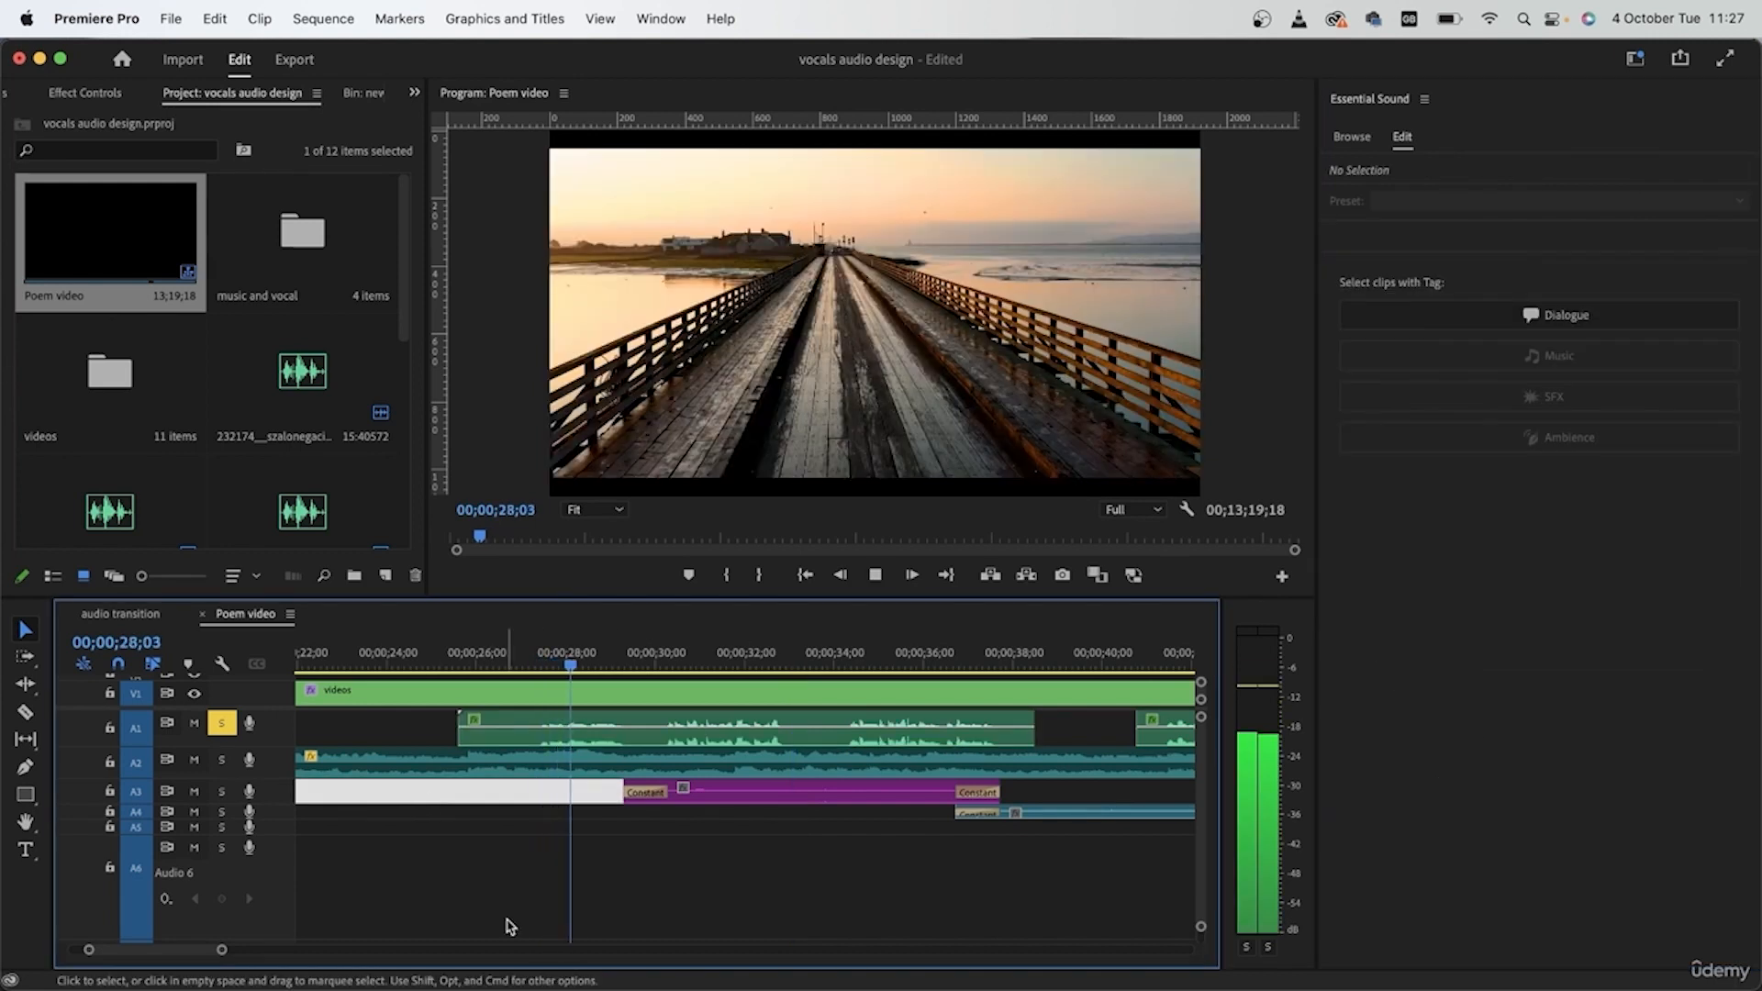
# - Listen to the first voice clip with the television effect and return the playhead to 00;00;27;07
pyautogui.click(511, 928)
pyautogui.press('-')
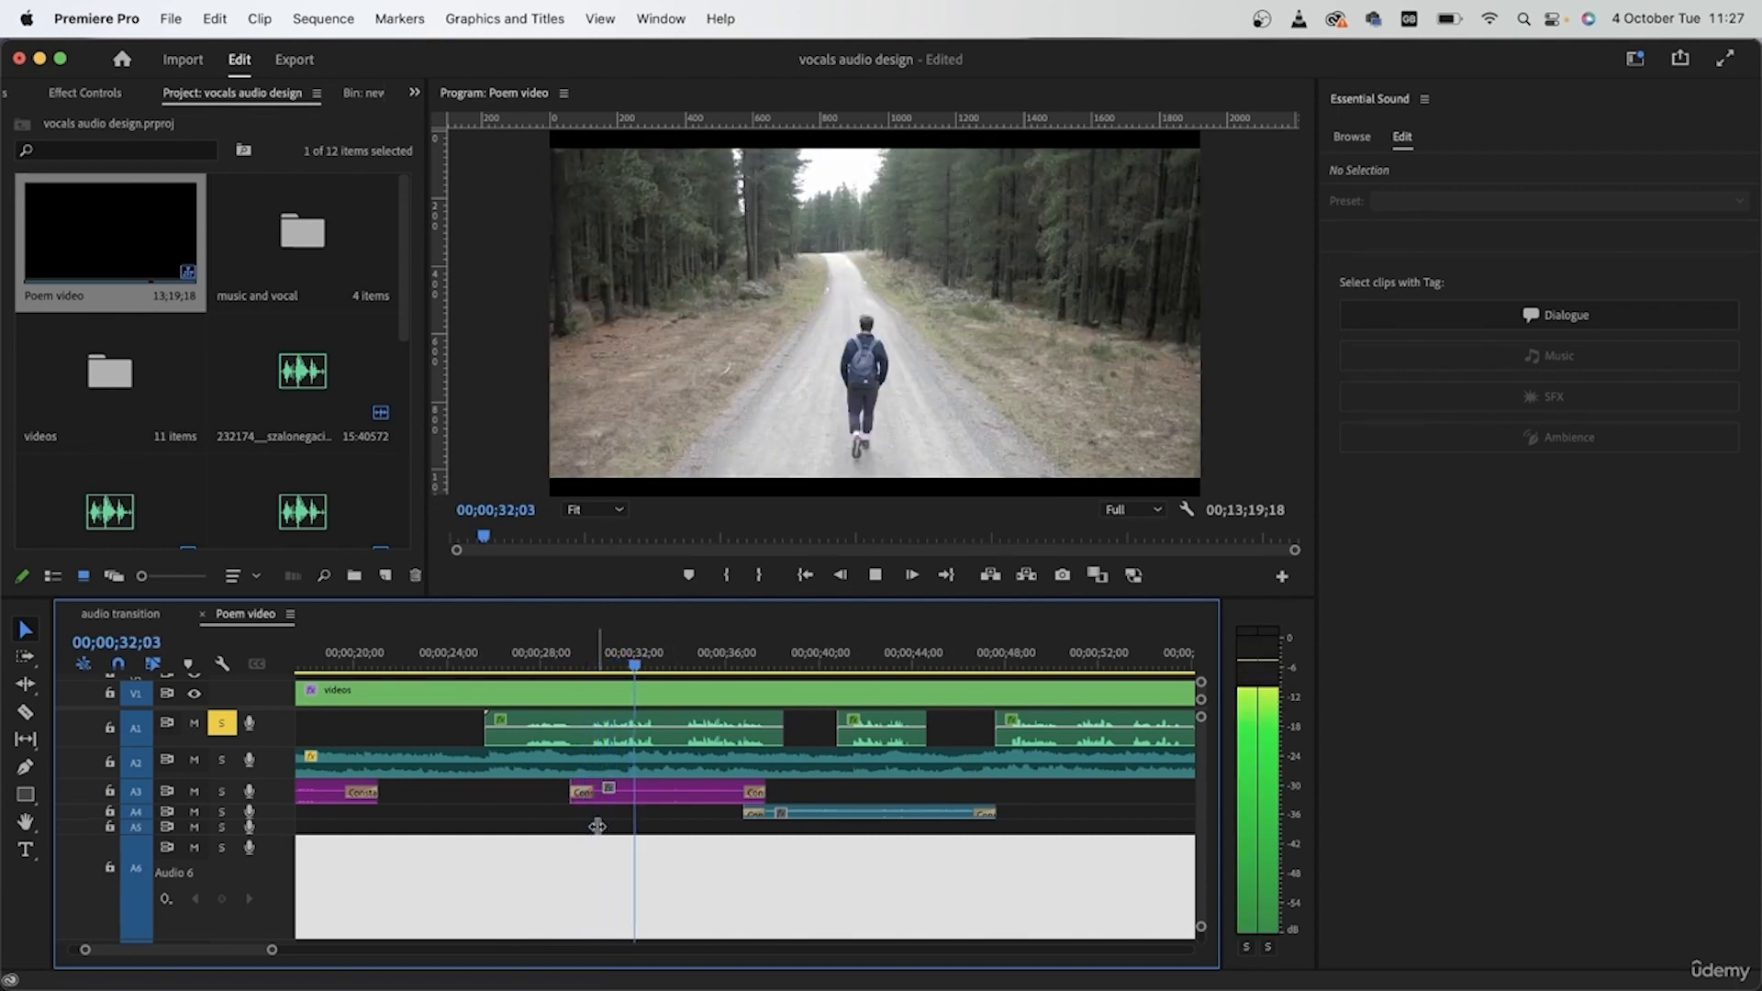
pyautogui.press('space')
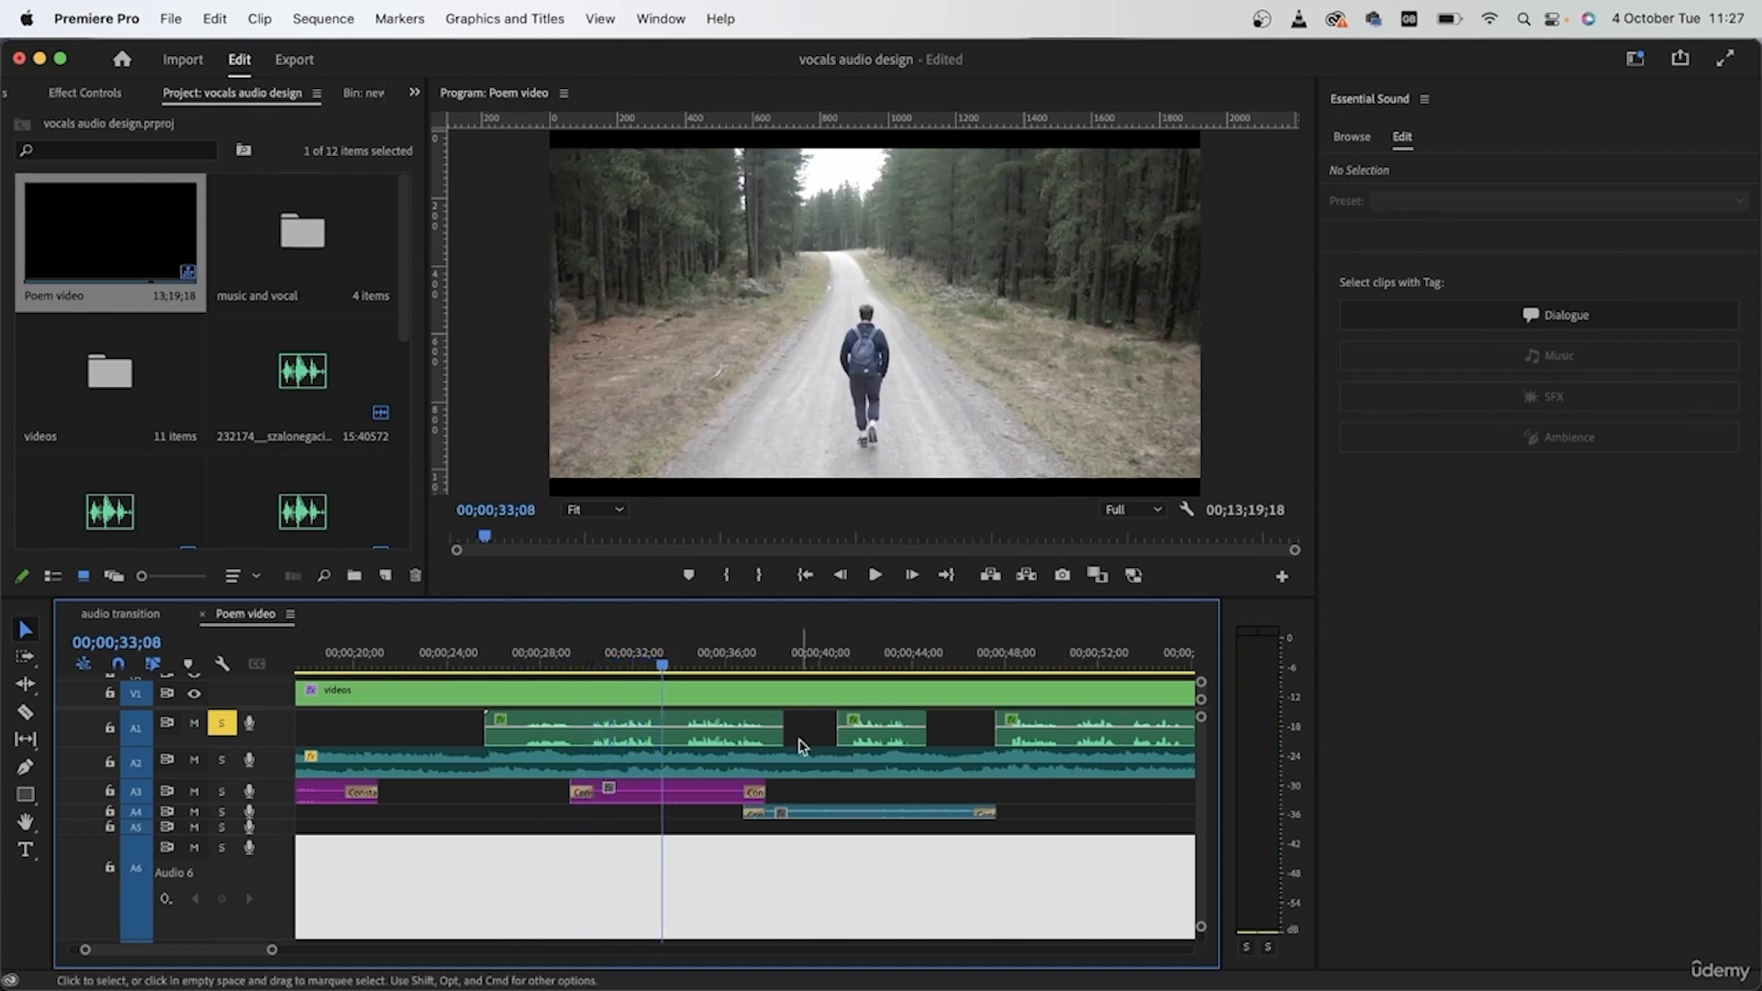
pyautogui.moveTo(562, 657); pyautogui.dragTo(524, 659)
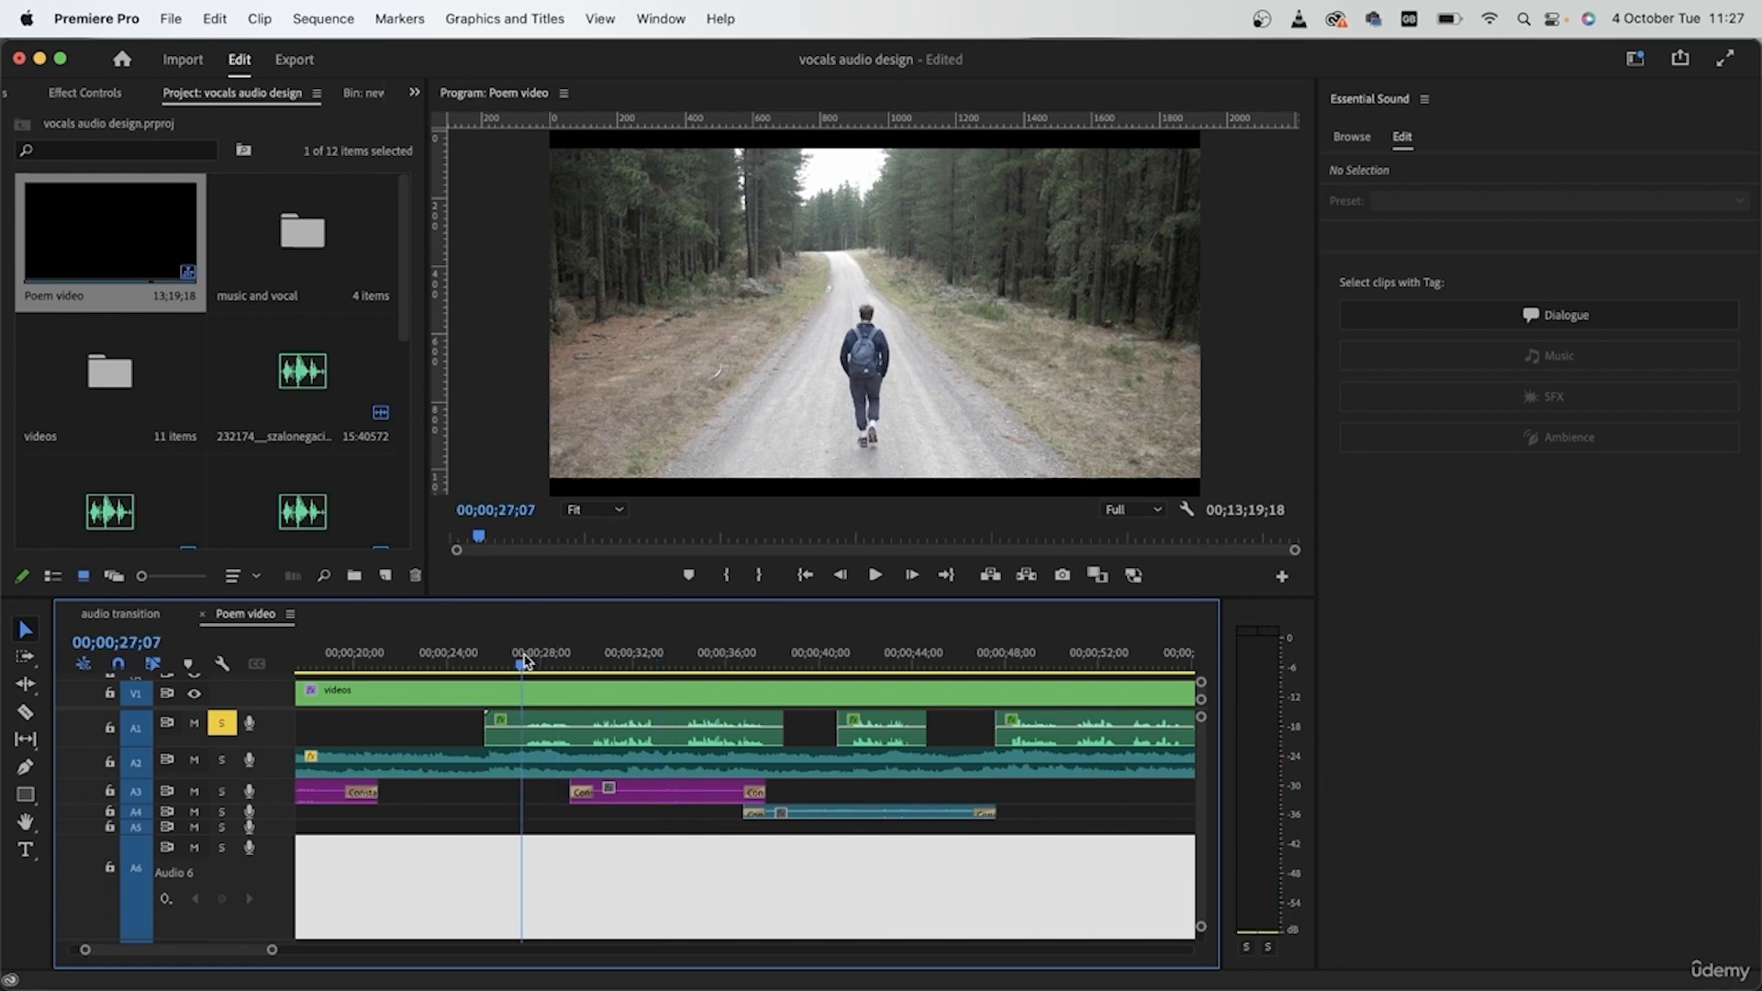
# - Reset the first voice clip's dialogue preset to (Default) and deselect the clip
pyautogui.click(537, 734)
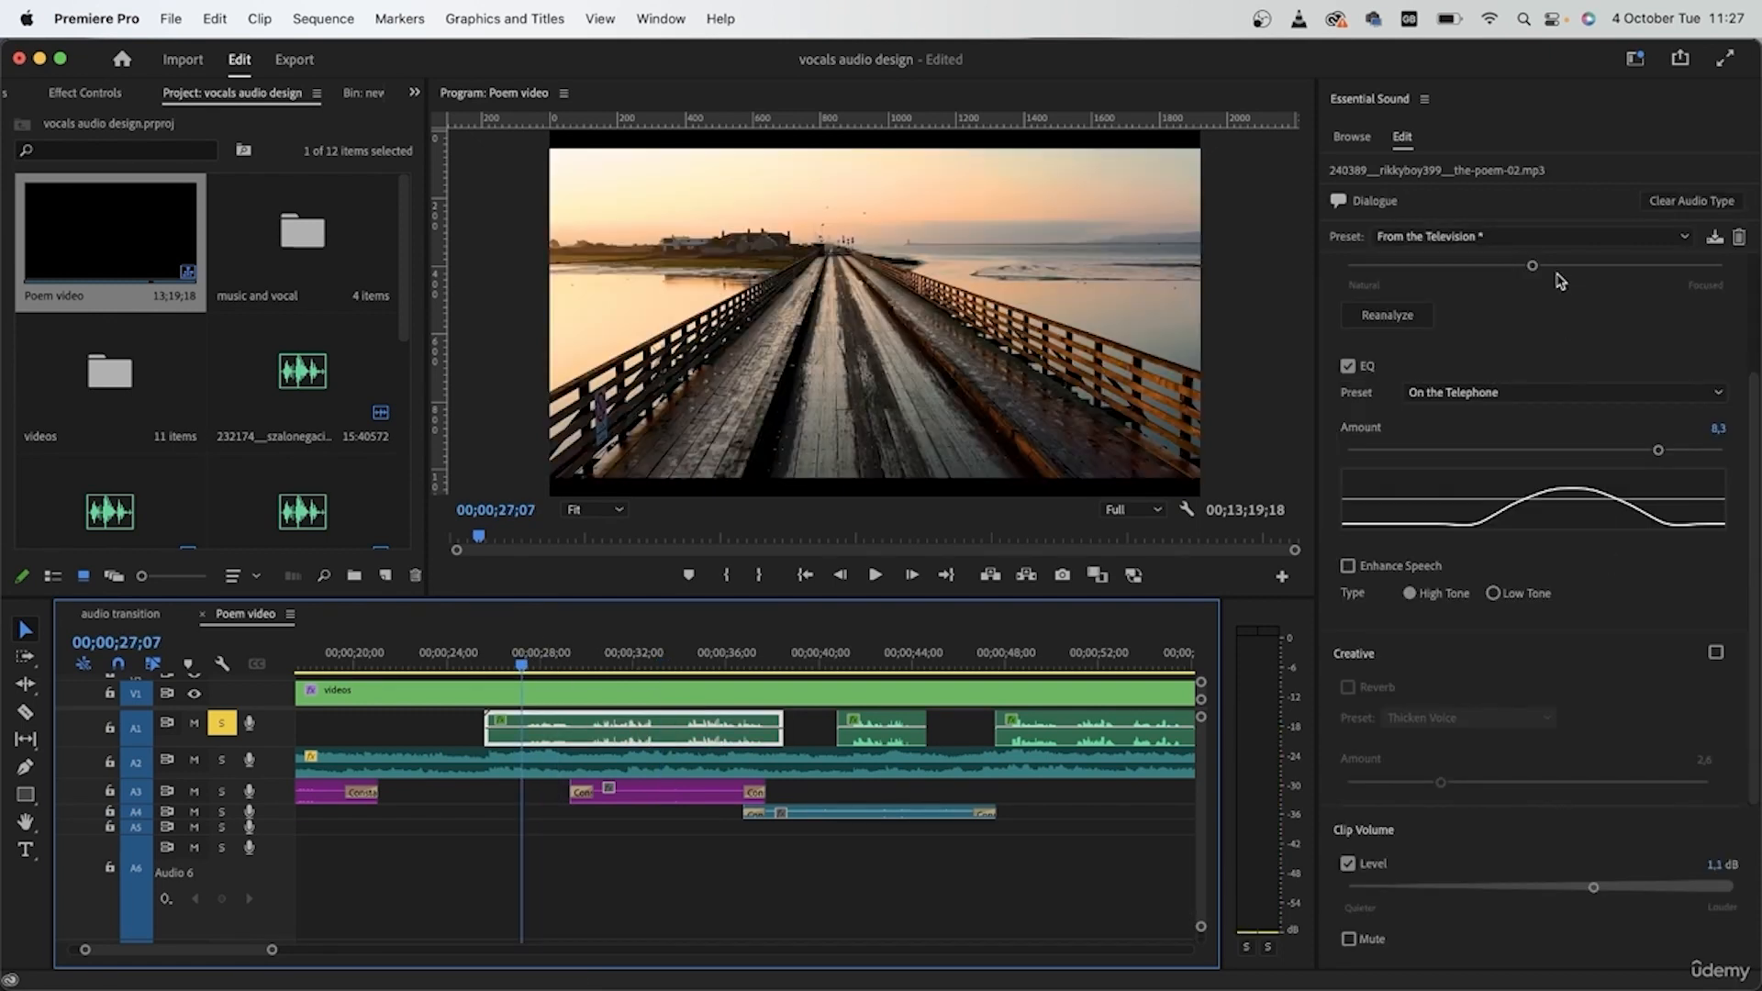
pyautogui.click(1514, 236)
pyautogui.click(1454, 264)
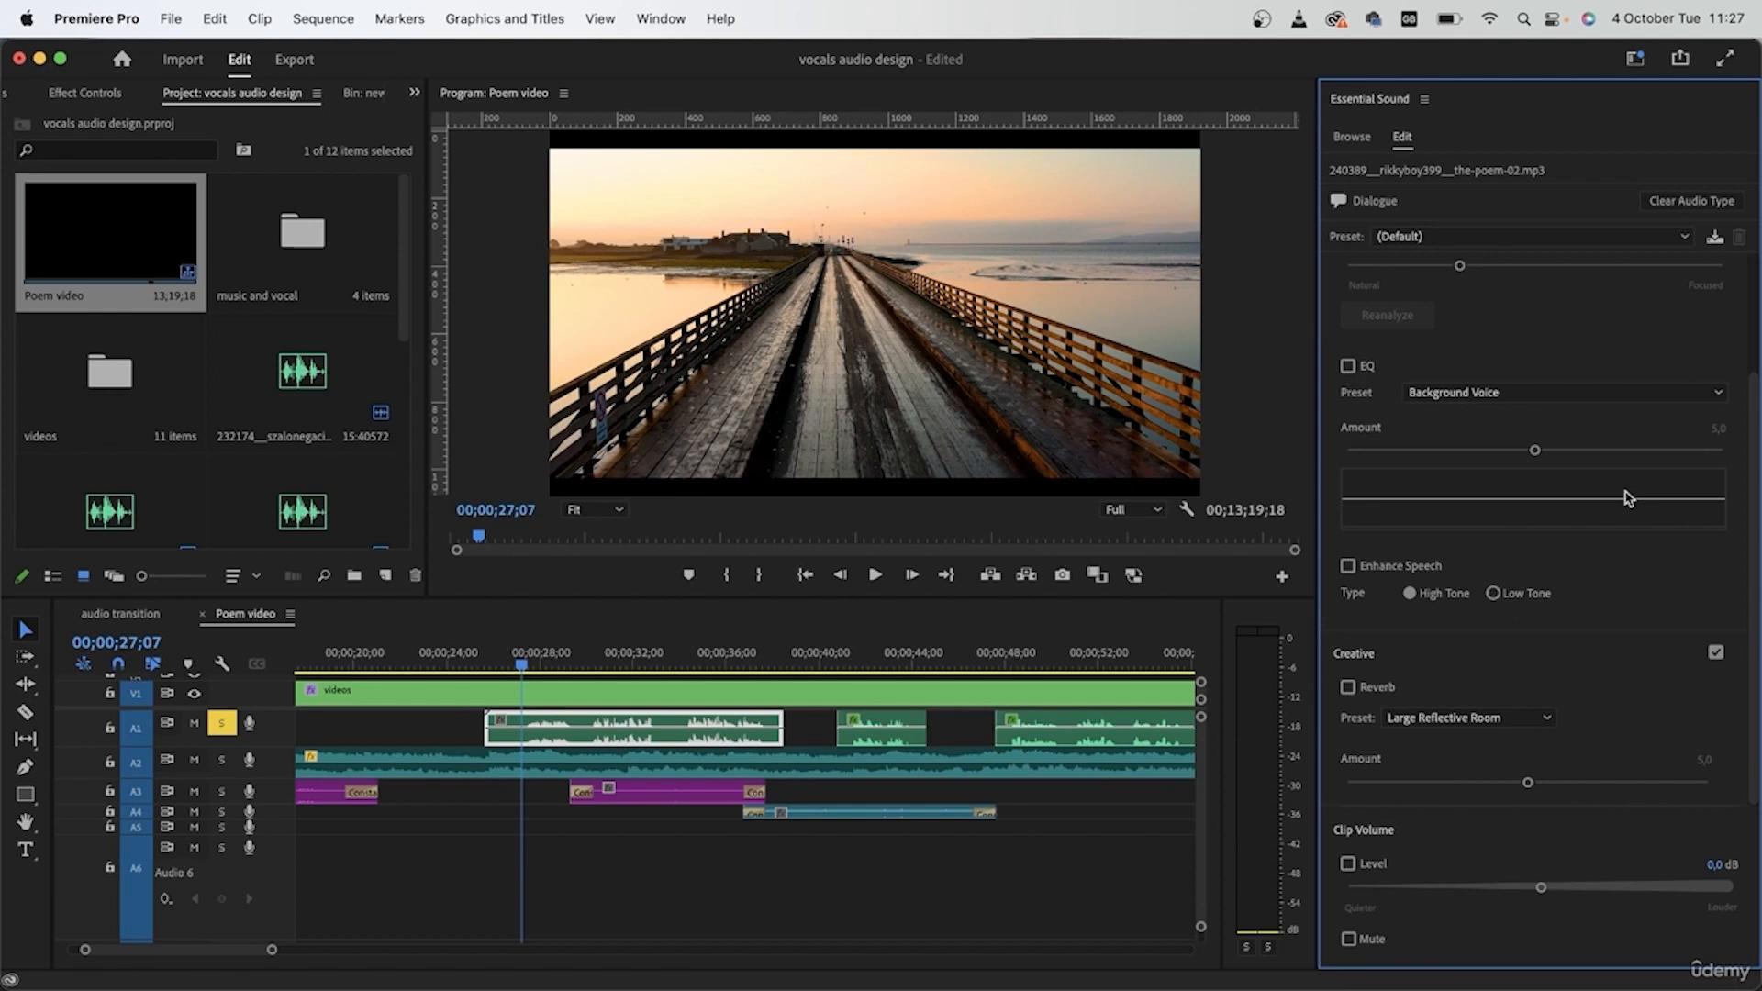
pyautogui.click(748, 915)
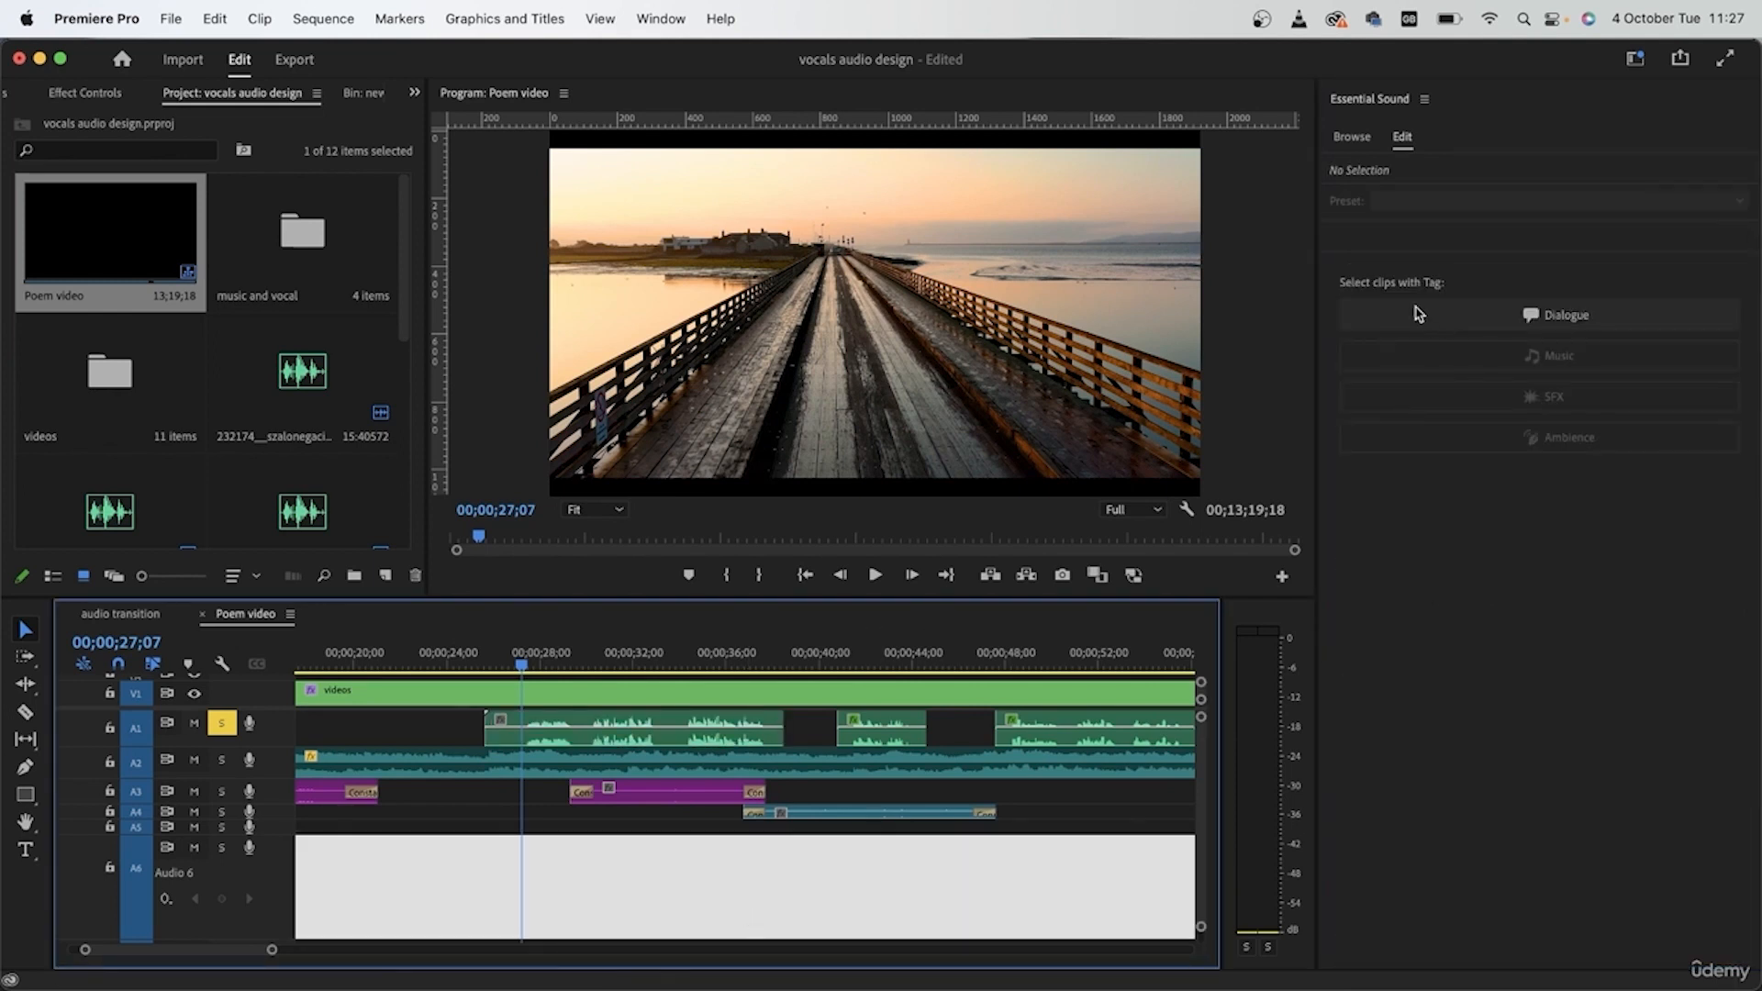
# - Select the voice clip starting near 00;01;08 on track A1 and place the playhead at 00;01;08;10
pyautogui.moveTo(412, 731); pyautogui.dragTo(694, 711)
pyautogui.scroll(-5, 696, 714)
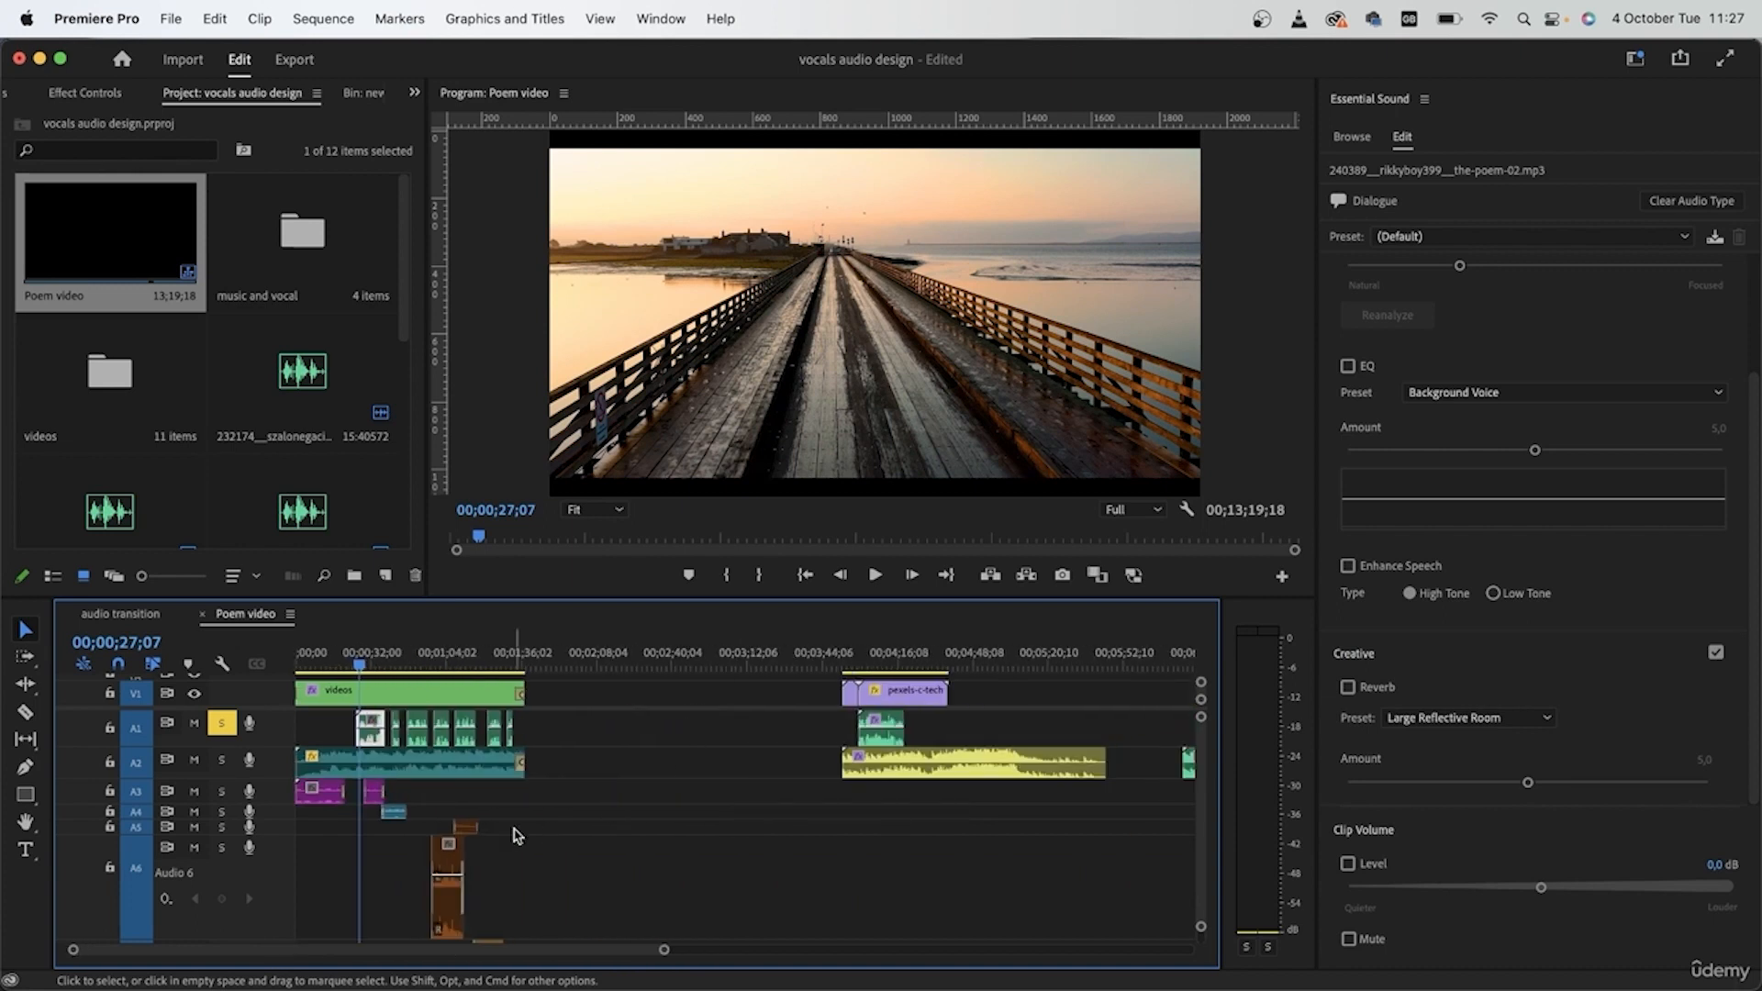
pyautogui.click(578, 810)
pyautogui.scroll(5, 451, 737)
pyautogui.click(699, 728)
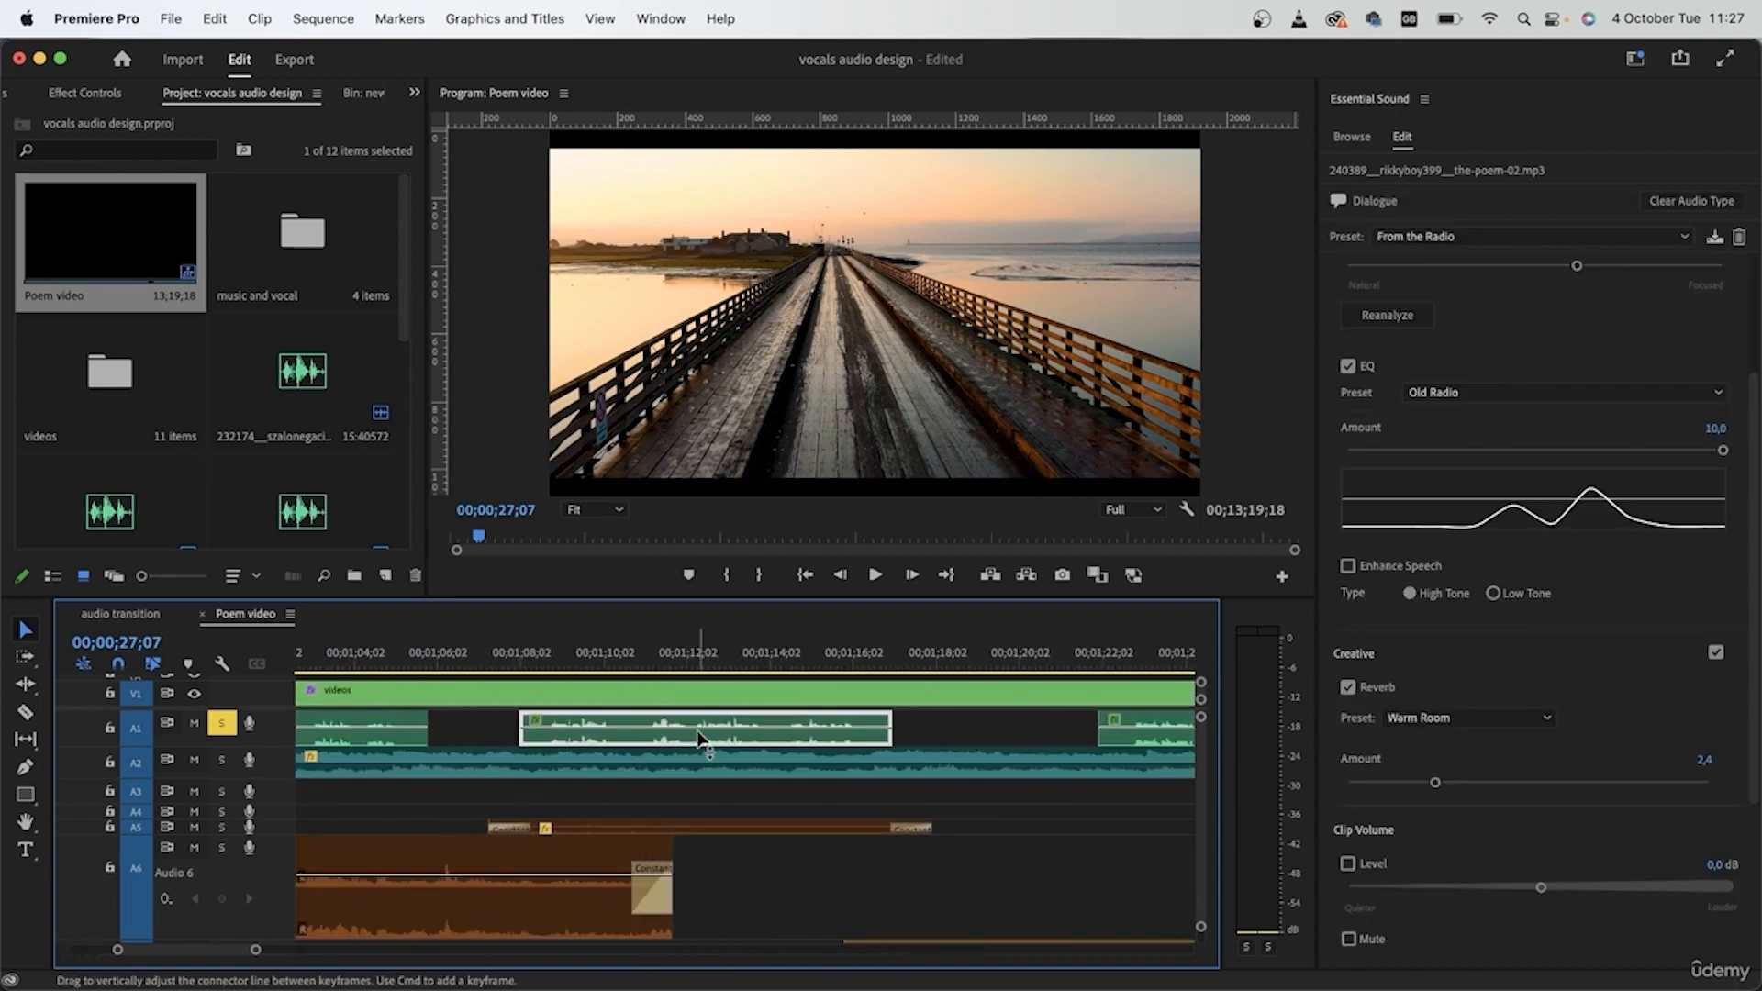
pyautogui.click(533, 654)
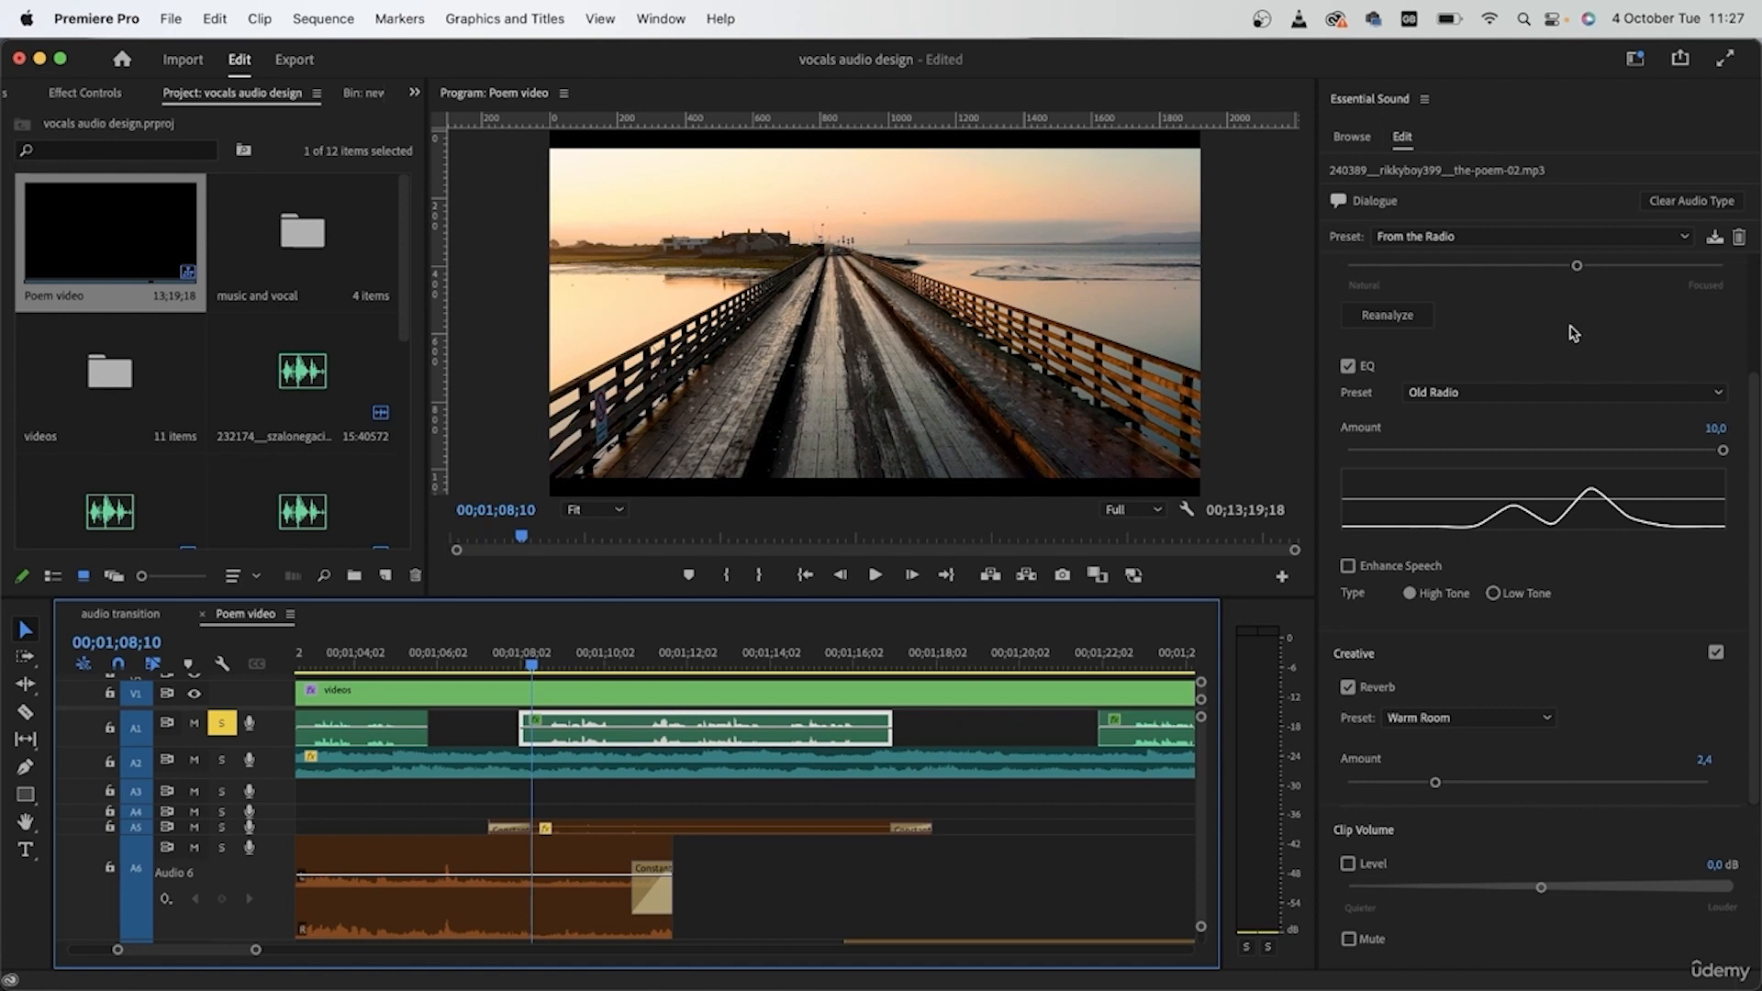
# - Clear the selected voice clip's audio type, tag it as SFX and apply the Make Distant preset
pyautogui.click(1691, 200)
pyautogui.click(1578, 397)
pyautogui.click(1430, 236)
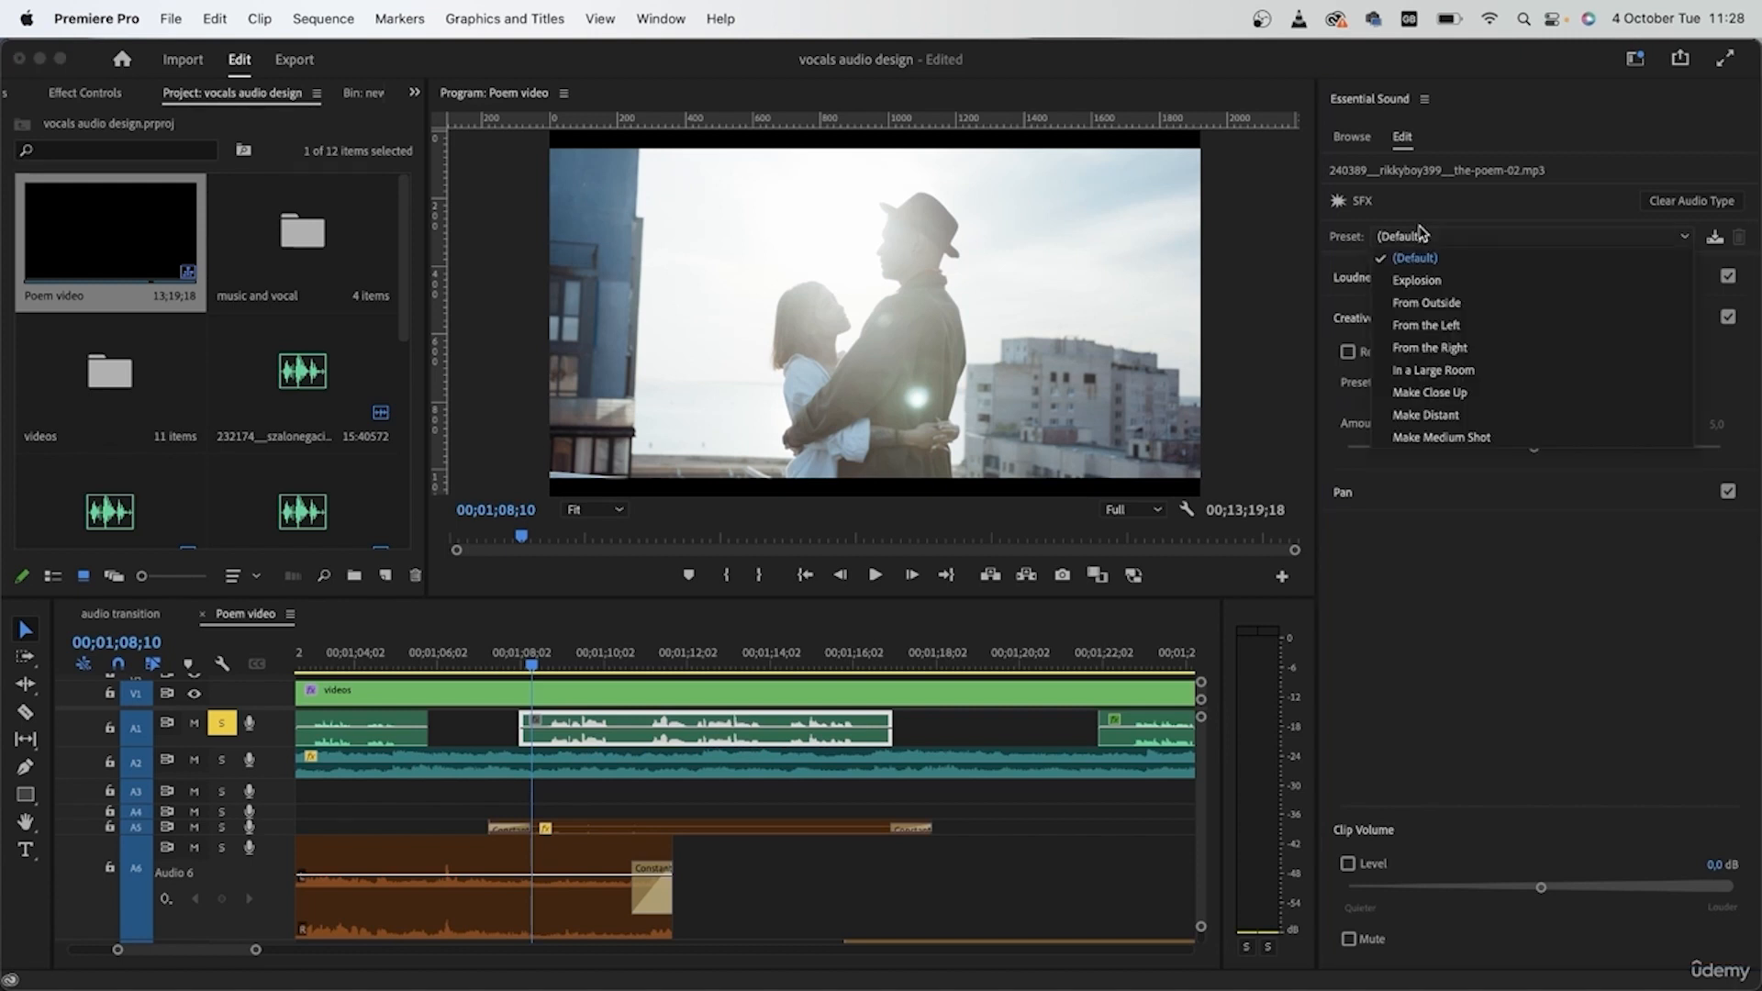
pyautogui.click(1430, 415)
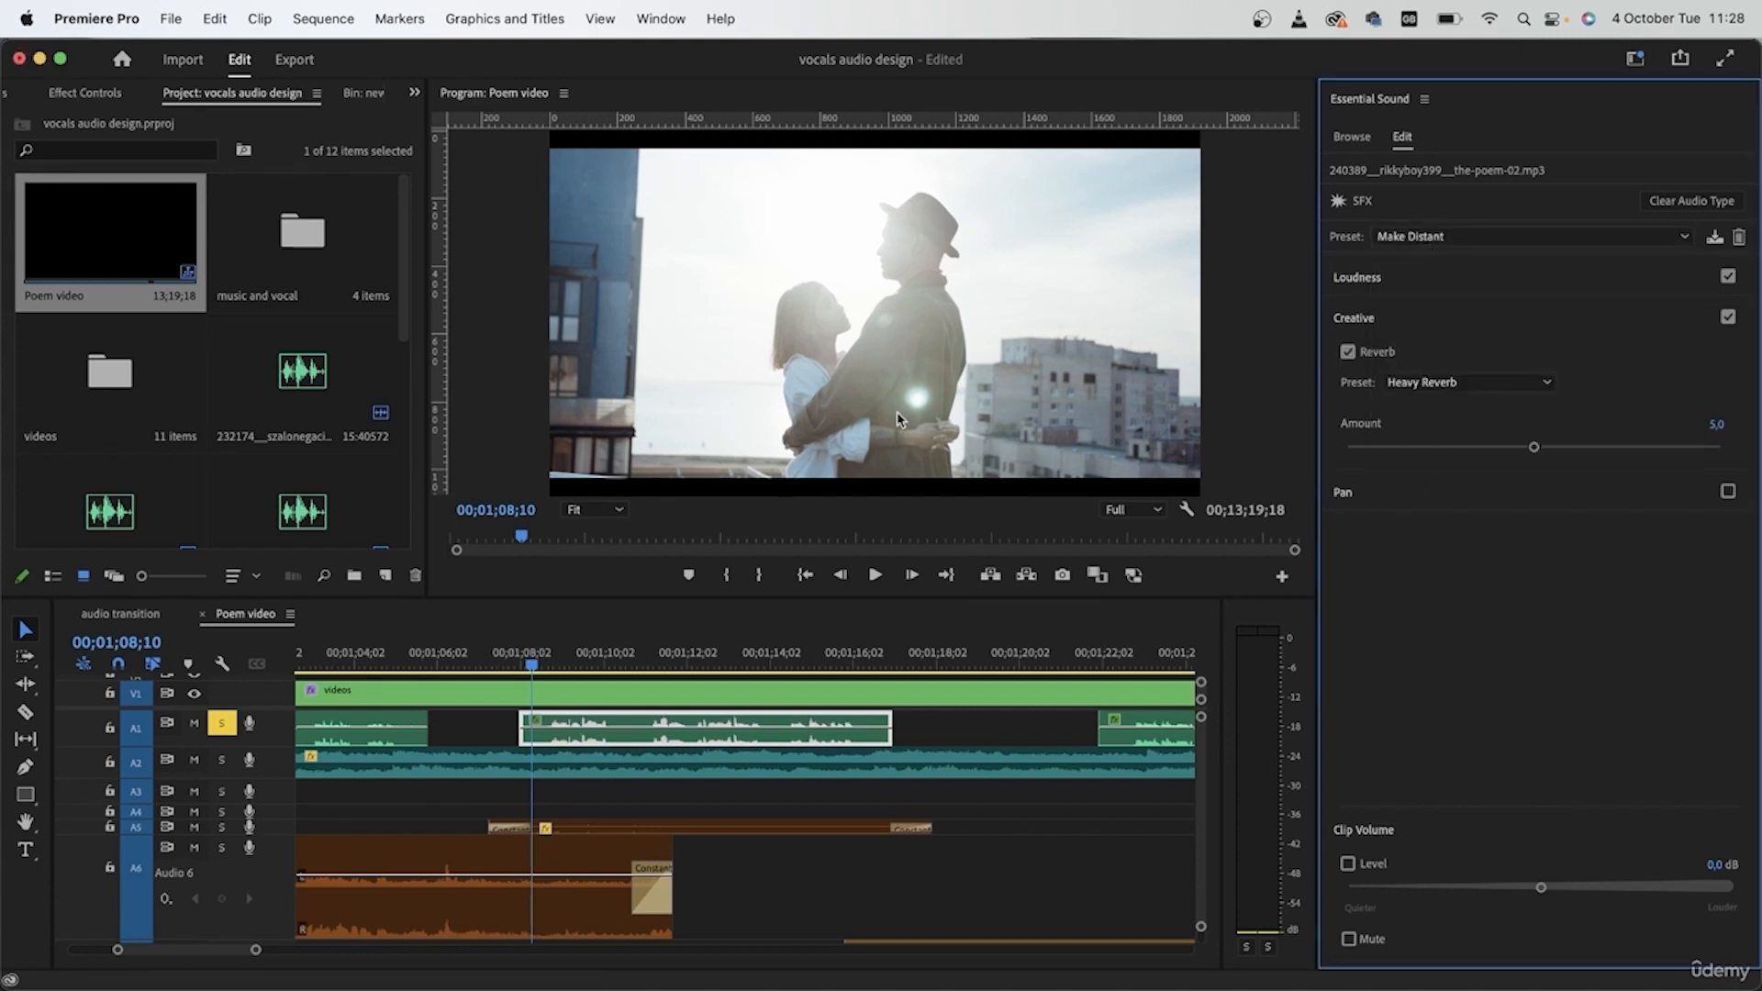
# - Play the voice clip with the distant effect from 00;01;08;10 and return the playhead to 00;01;07;26
pyautogui.click(501, 733)
pyautogui.press('space')
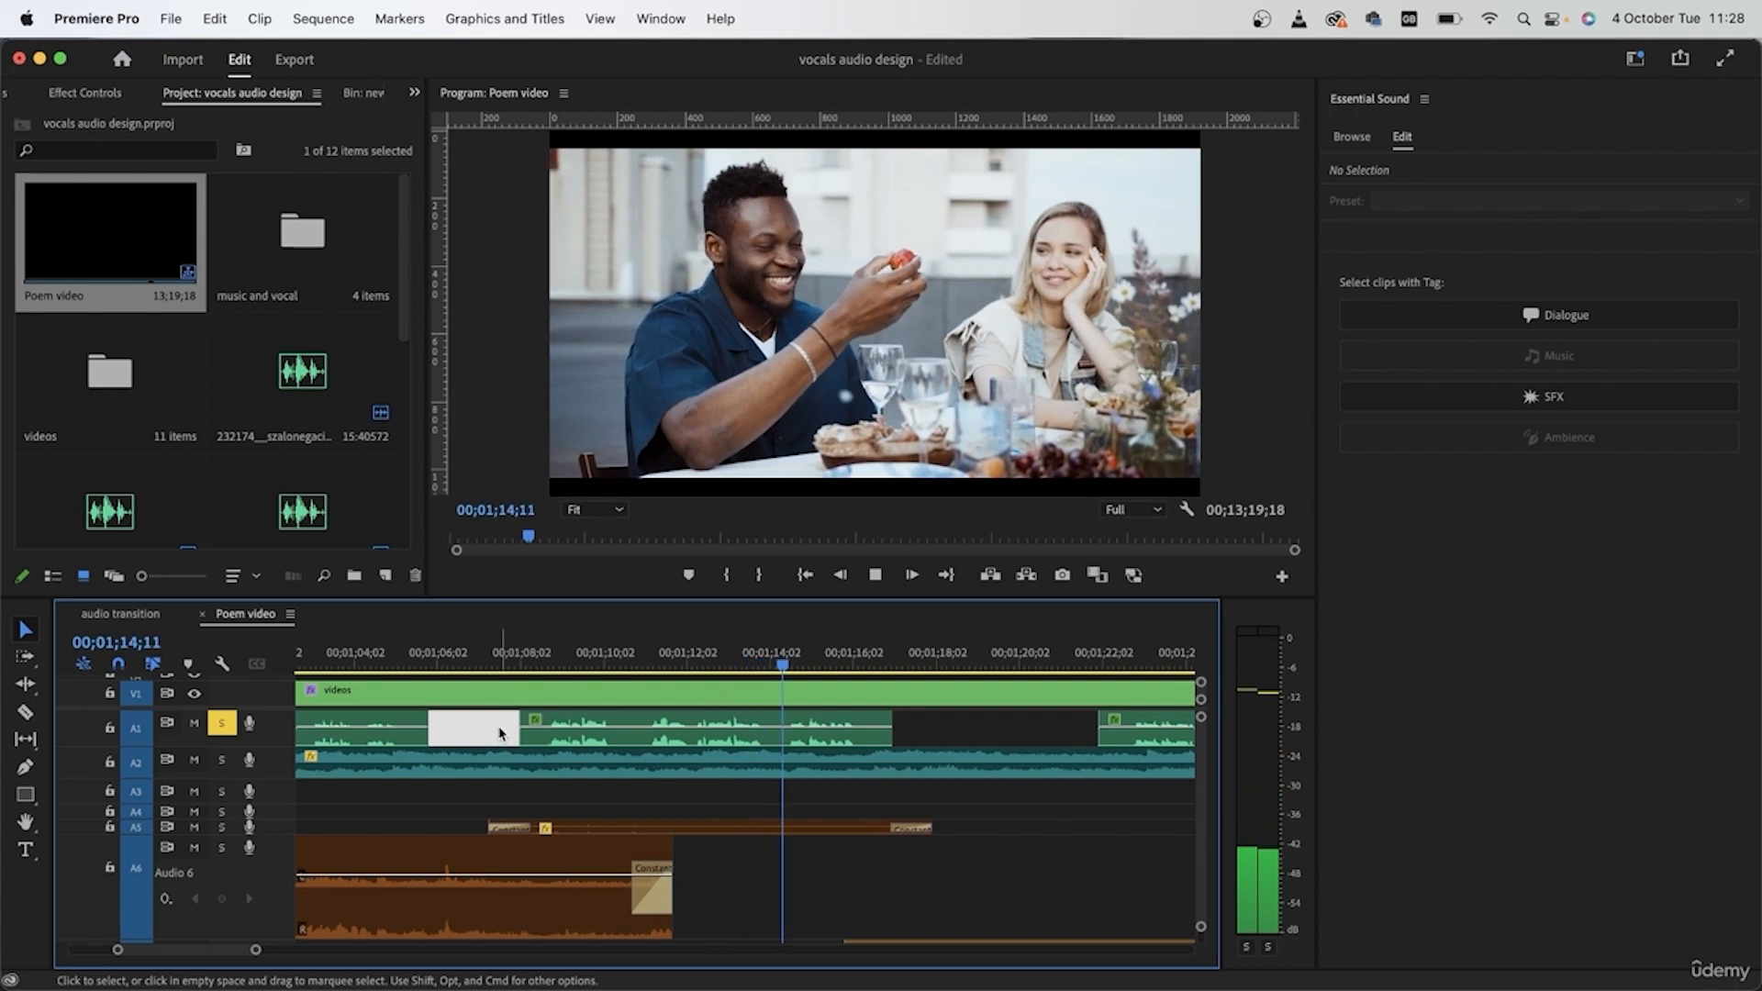
pyautogui.click(512, 647)
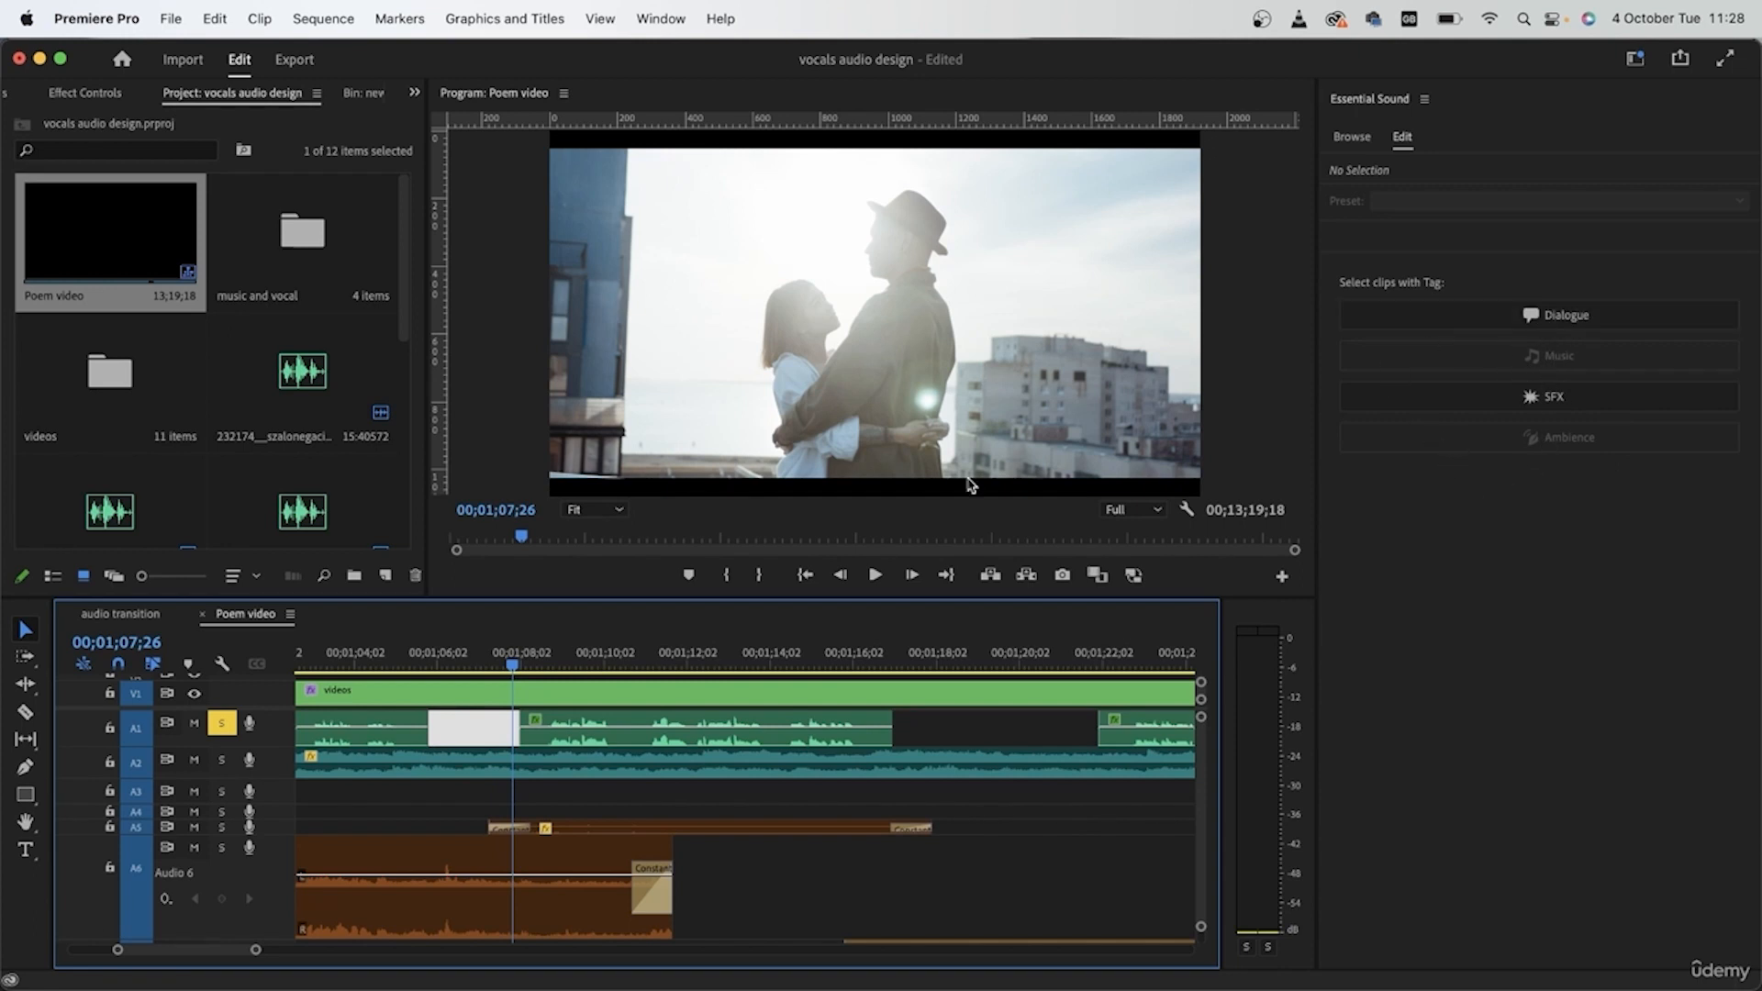
# - Clear the same voice clip's SFX type, tag it as Ambience and apply the From Outside preset
pyautogui.click(784, 738)
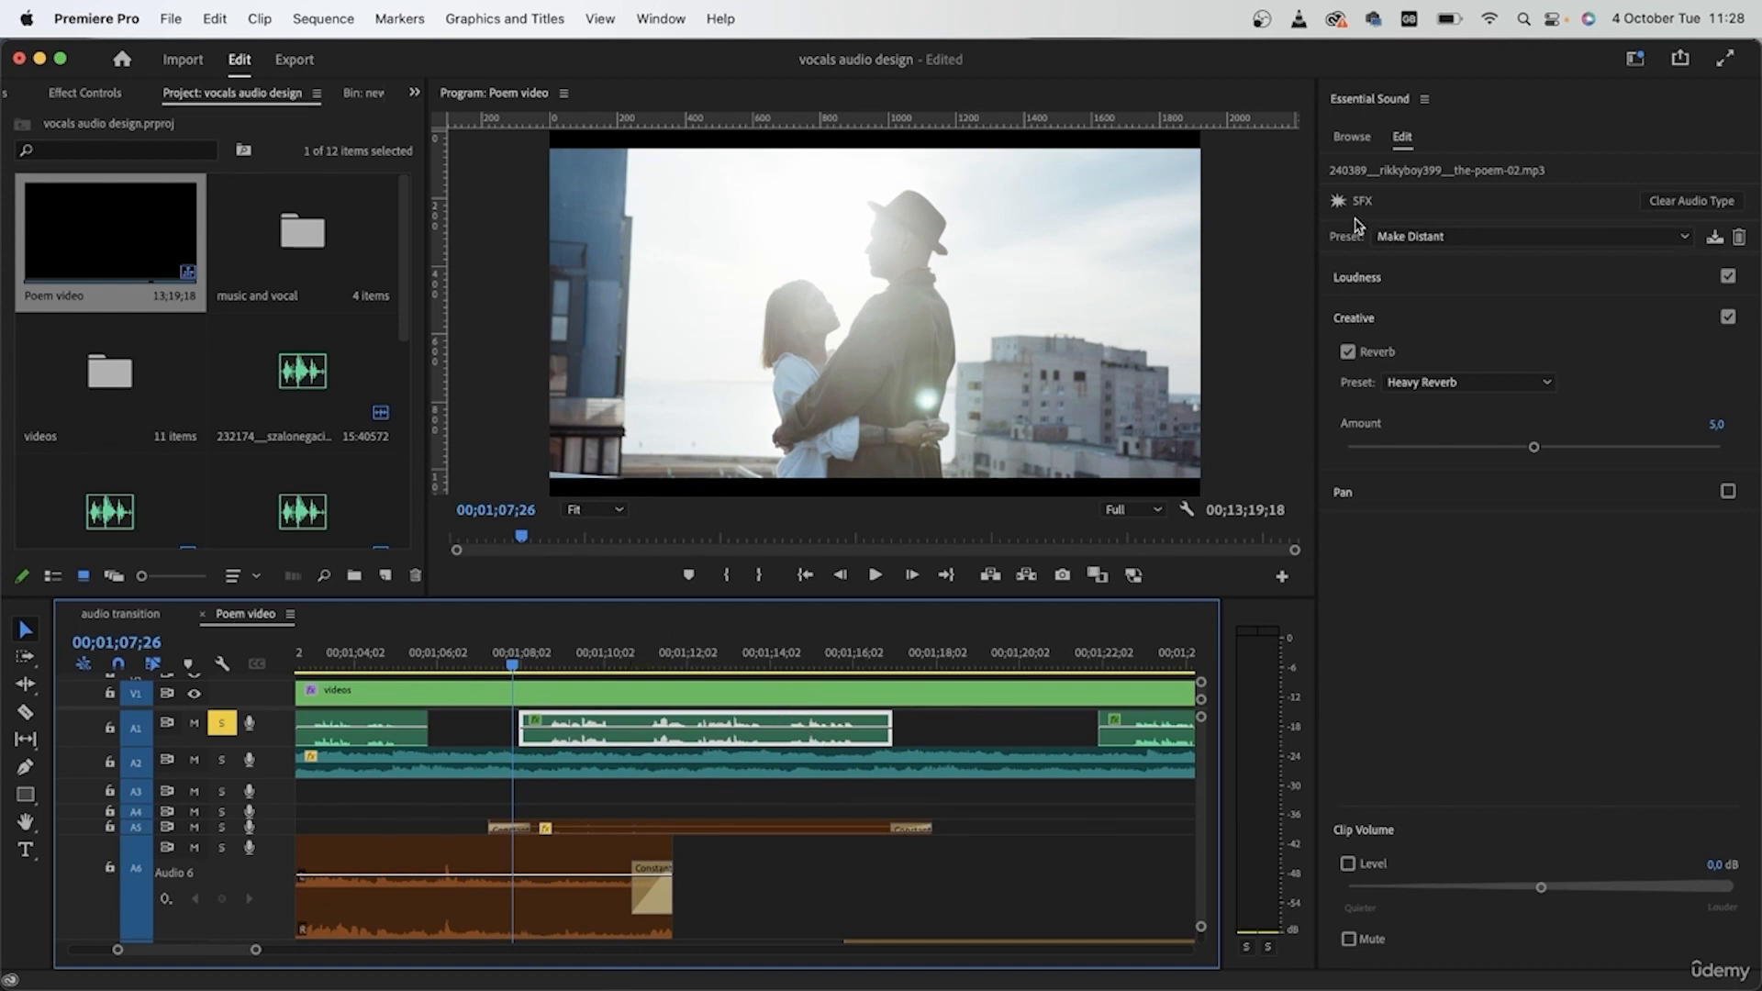
pyautogui.click(1413, 236)
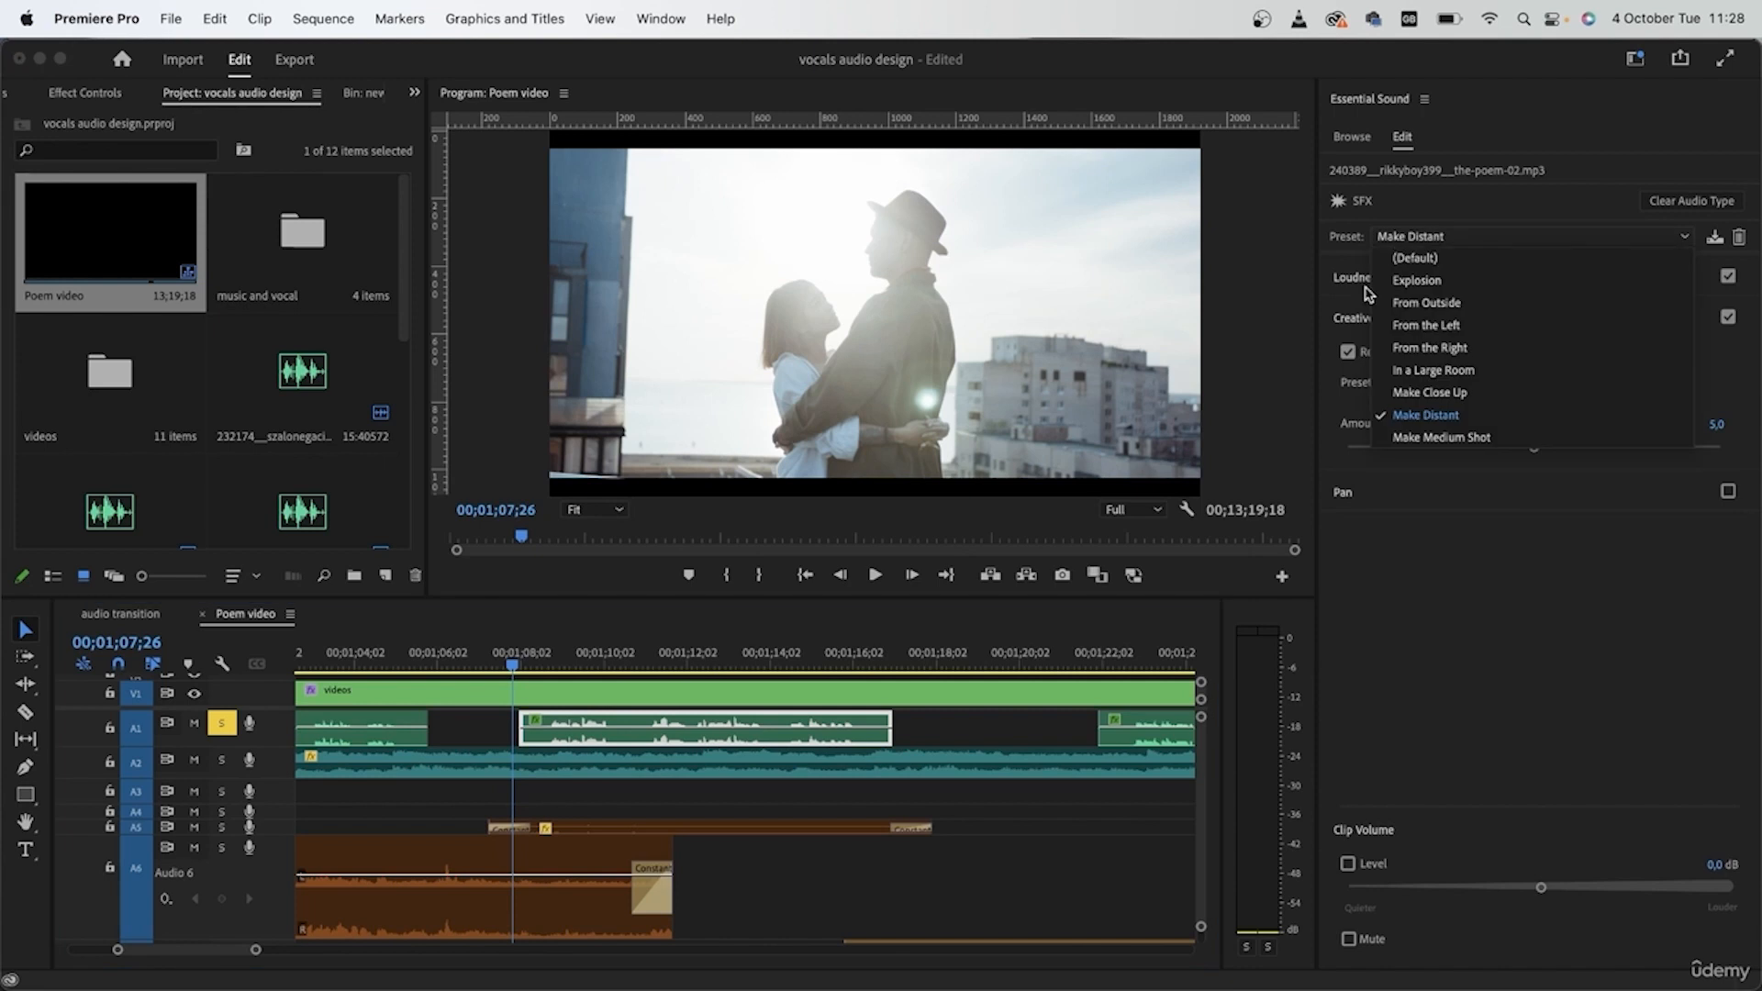
pyautogui.click(1742, 199)
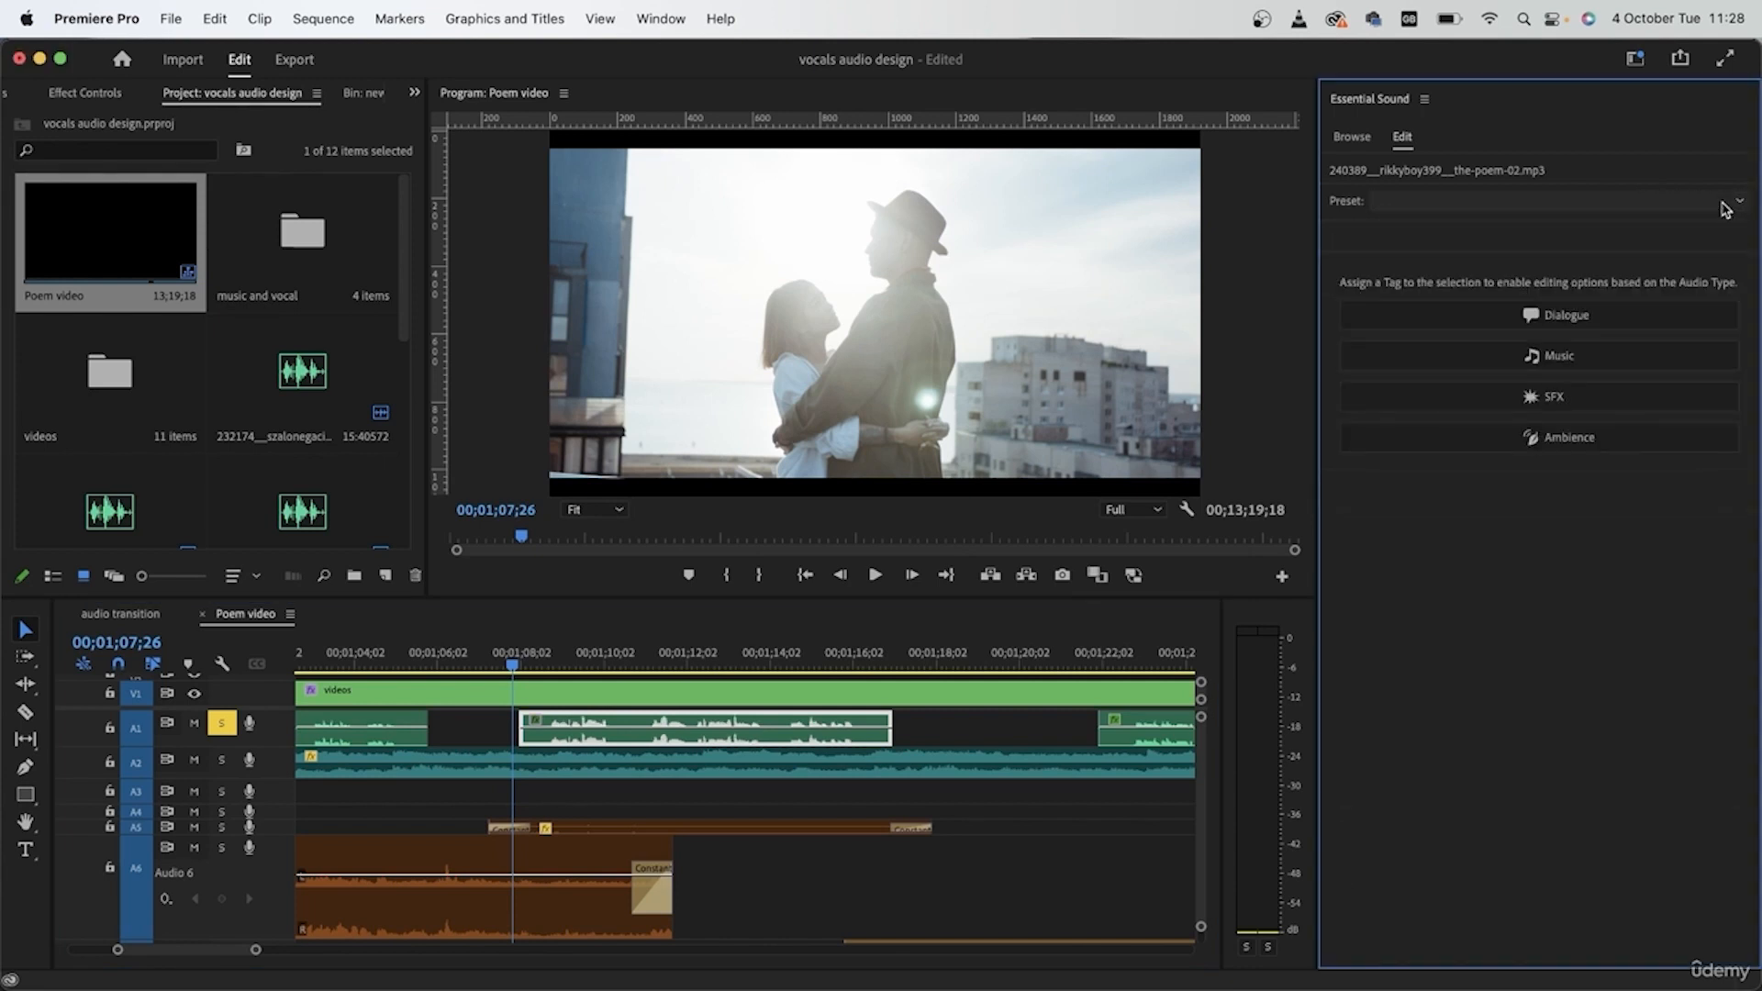
pyautogui.click(1477, 439)
pyautogui.click(1539, 239)
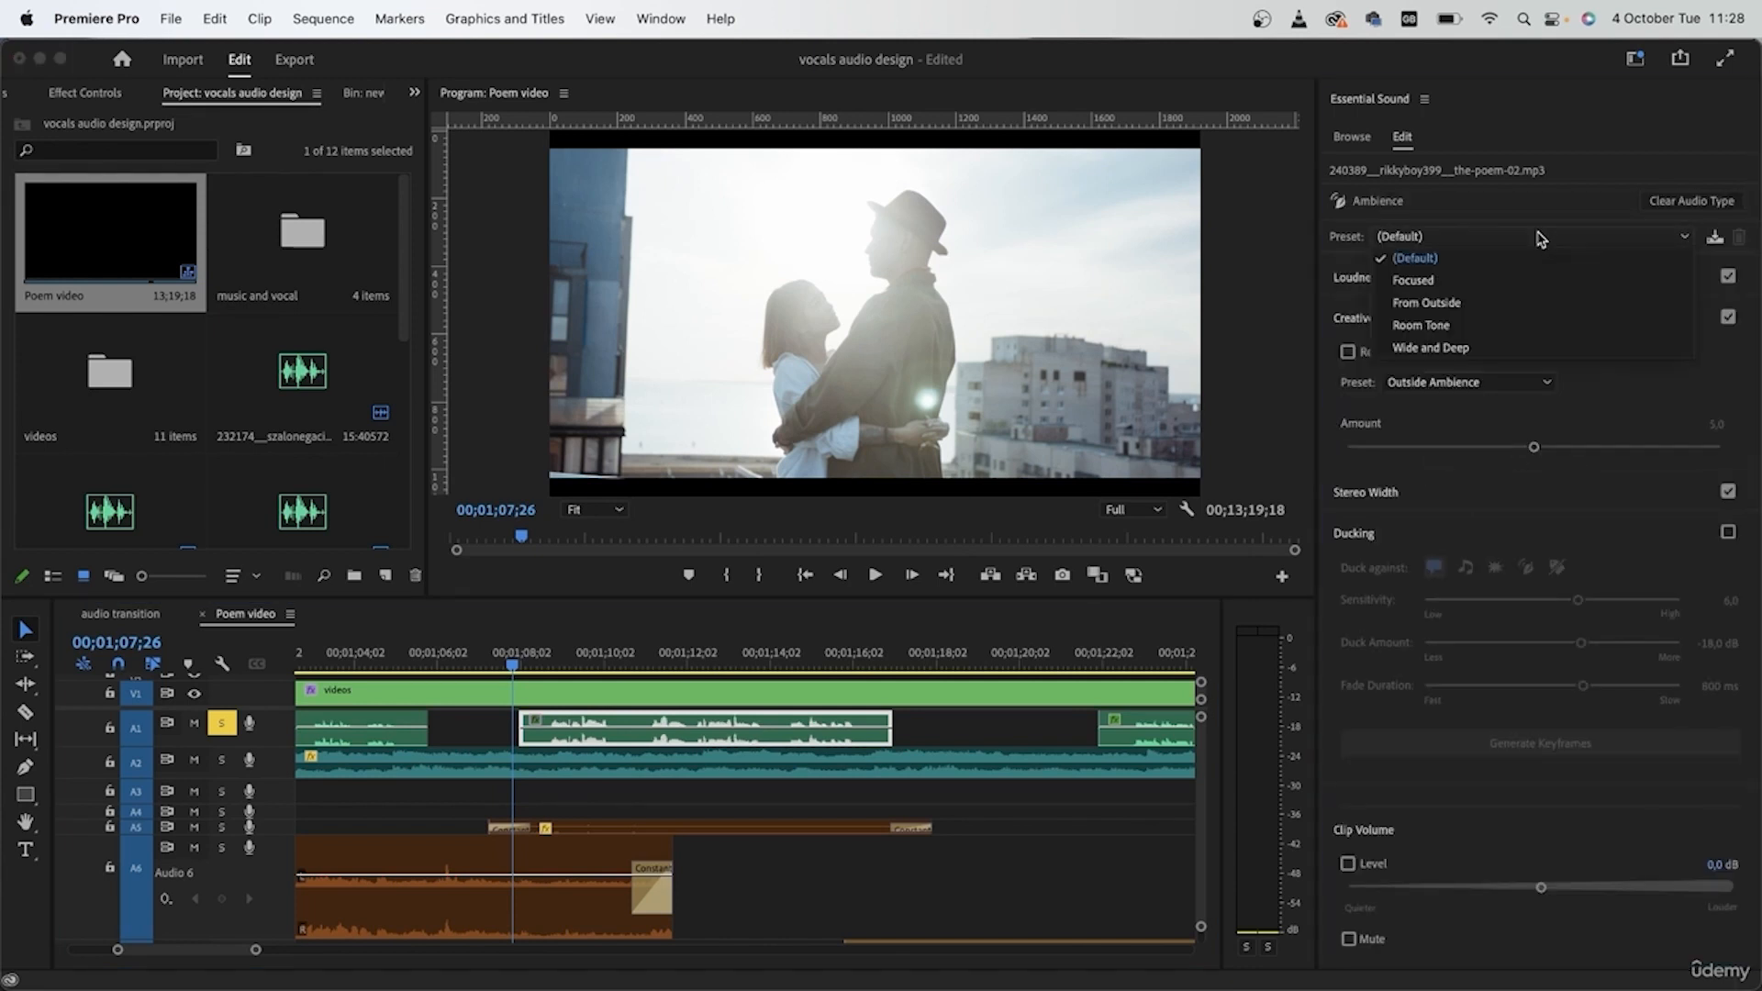
pyautogui.click(1461, 303)
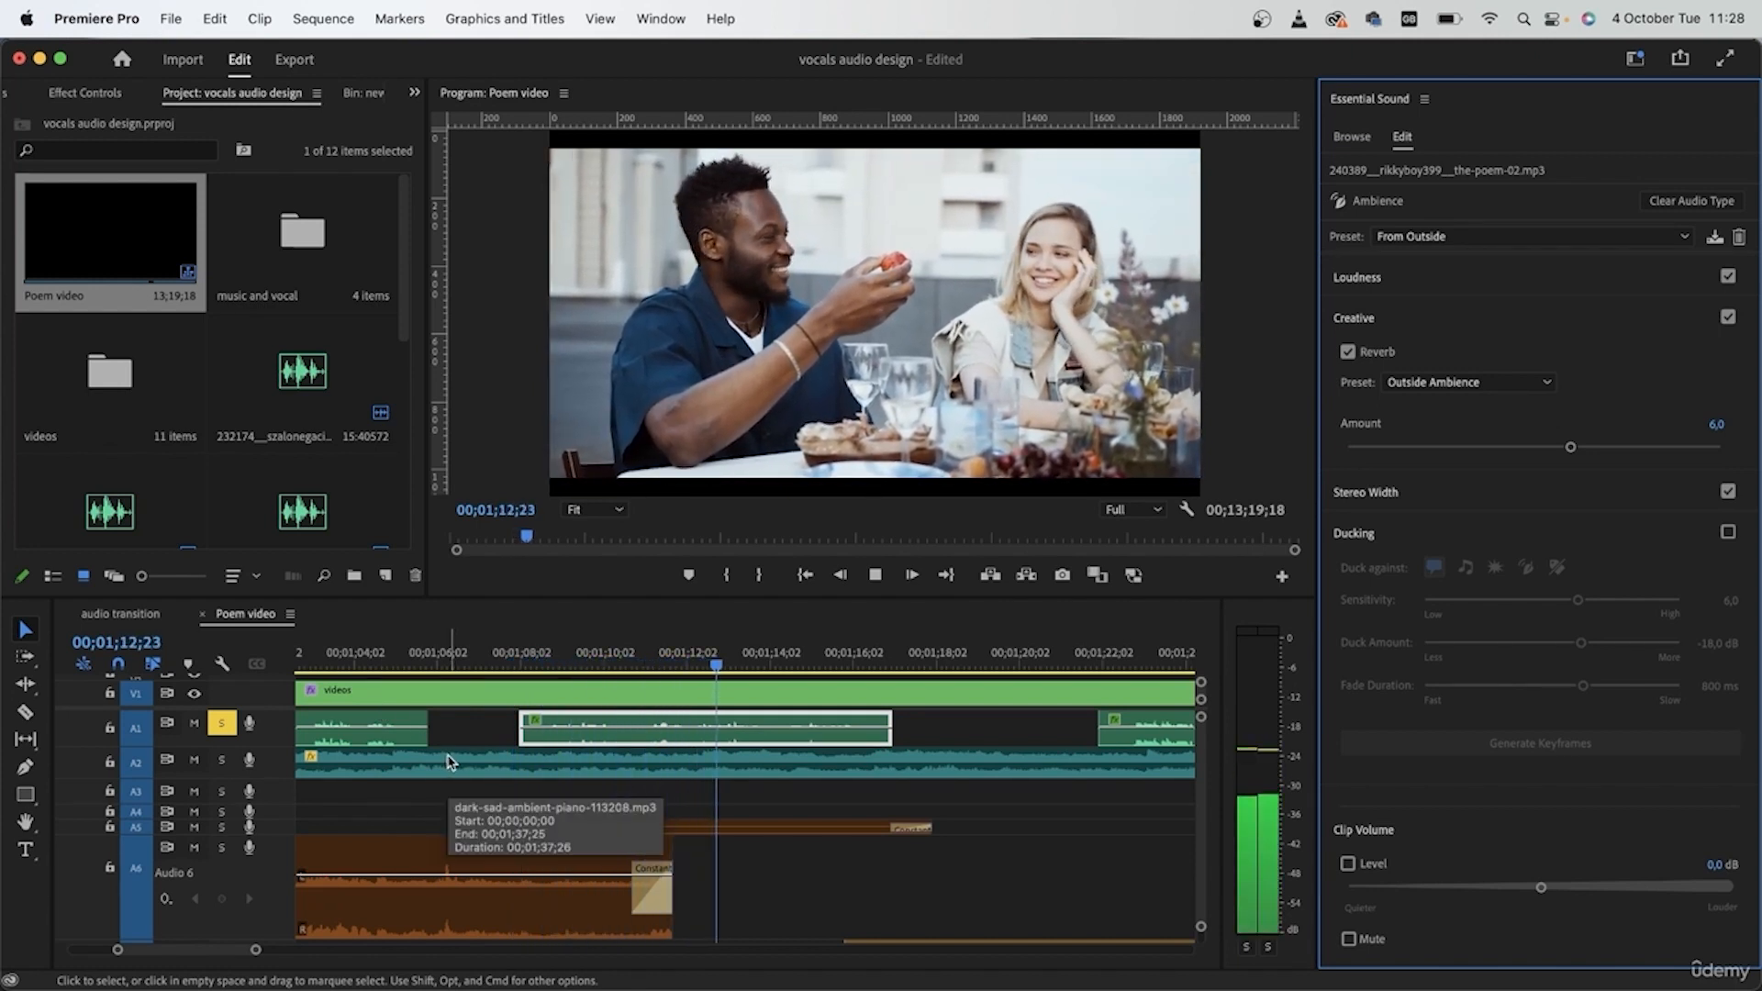
# - Switch the voice clip to the Wide and Deep ambience preset with a 3,4 dB clip level and play it from its start
pyautogui.click(521, 653)
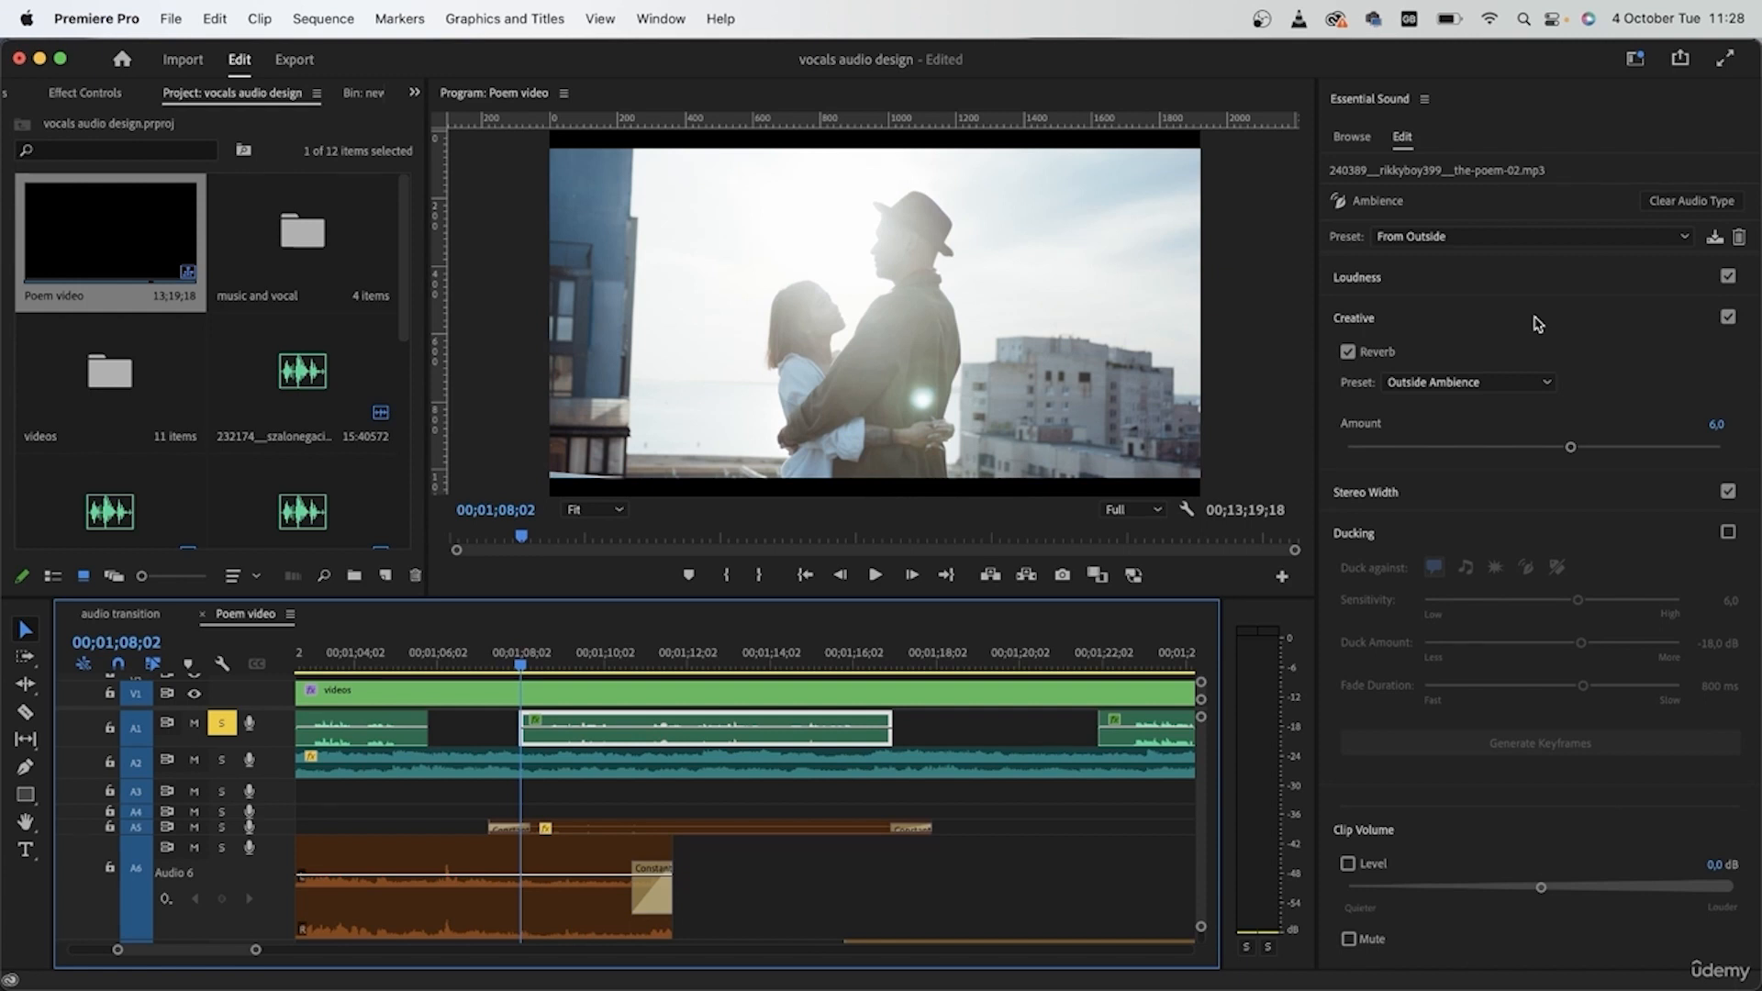
pyautogui.click(1498, 240)
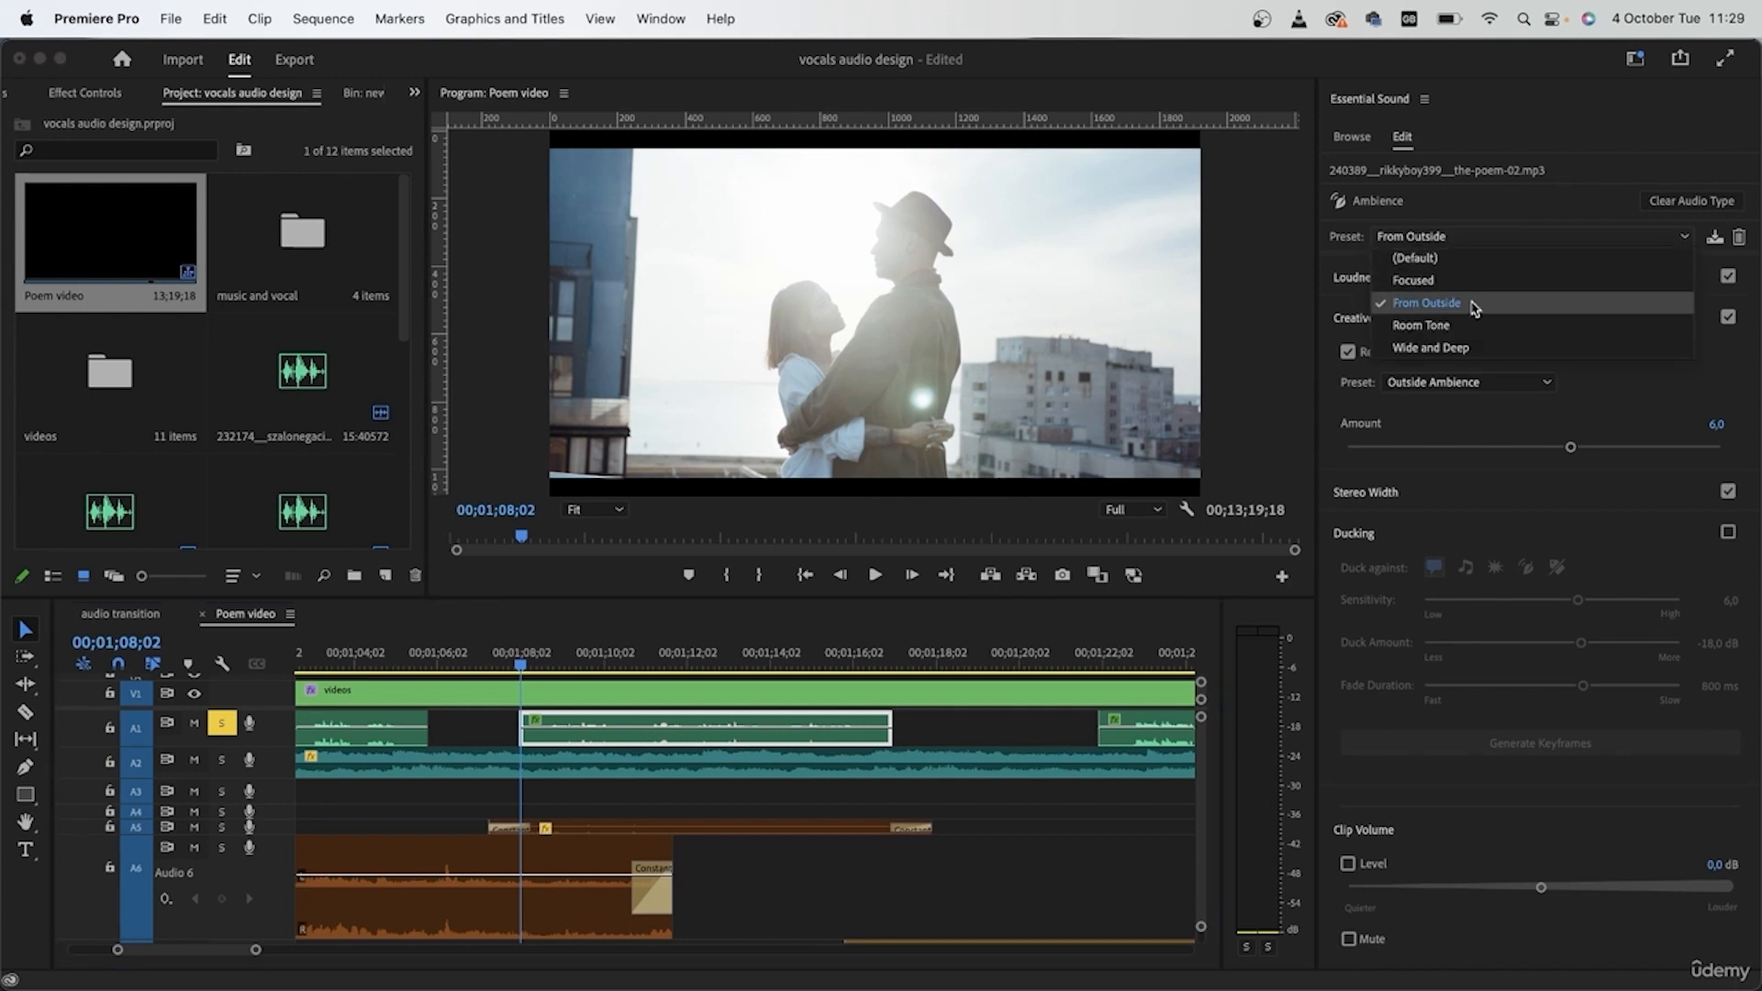
pyautogui.click(1410, 348)
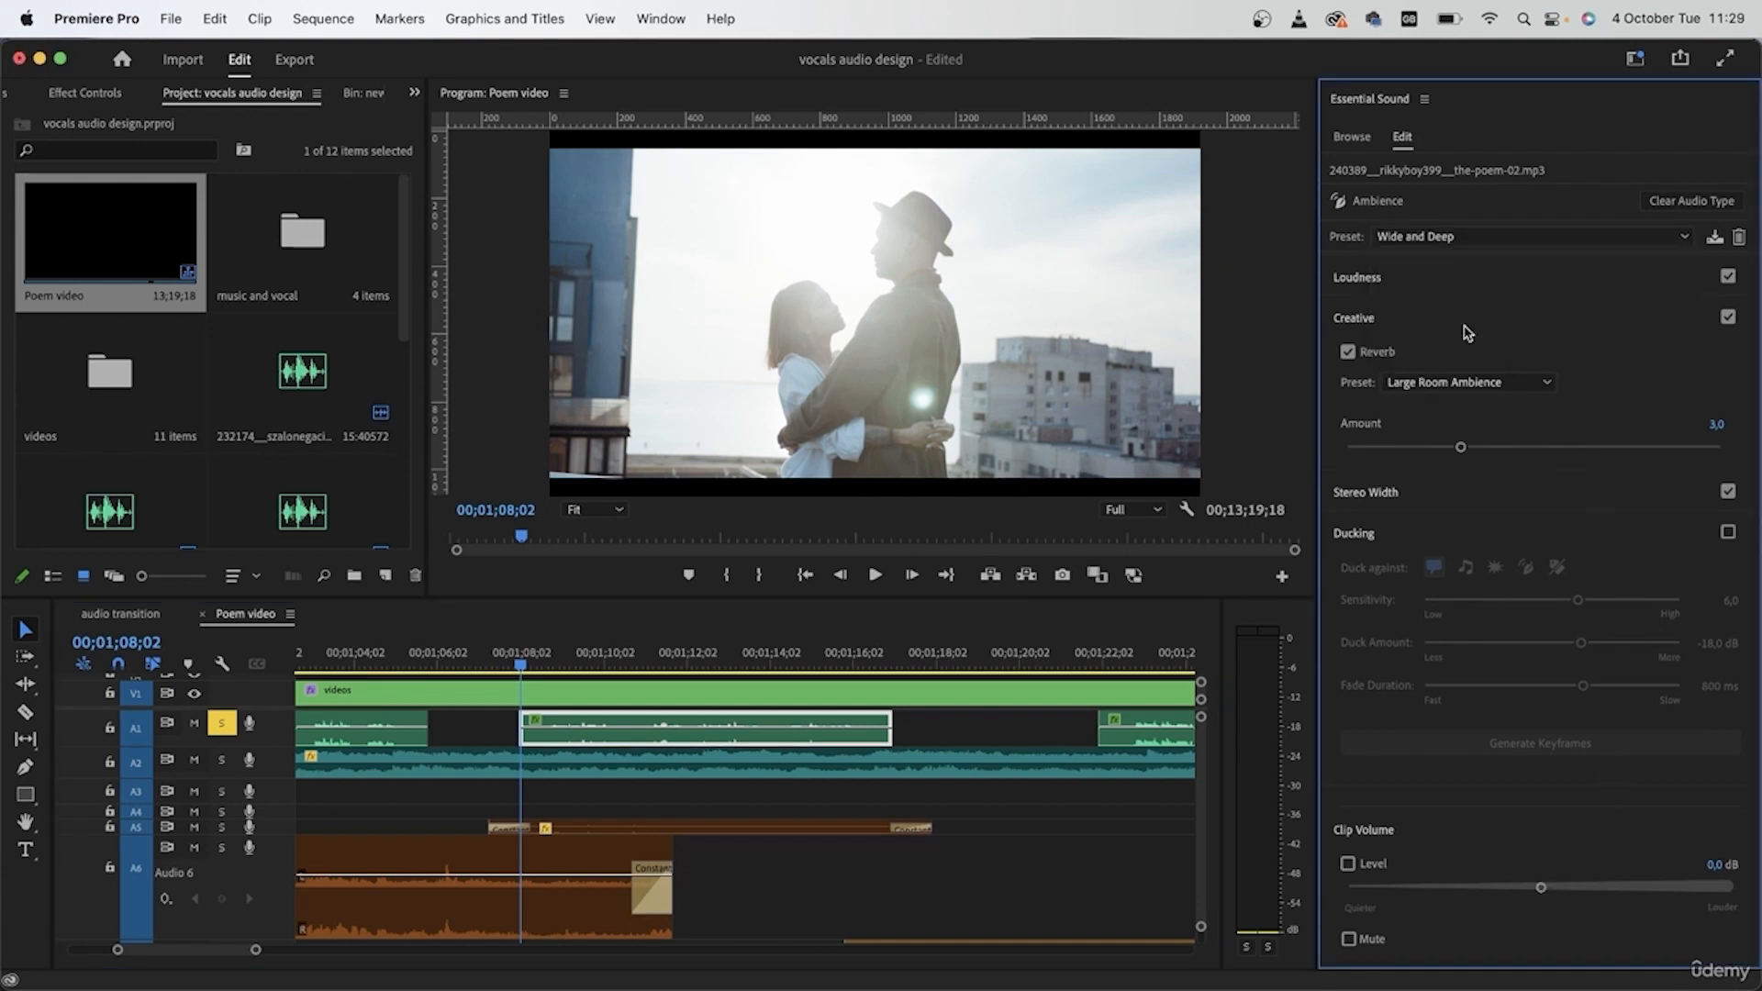
pyautogui.click(1636, 886)
pyautogui.click(504, 663)
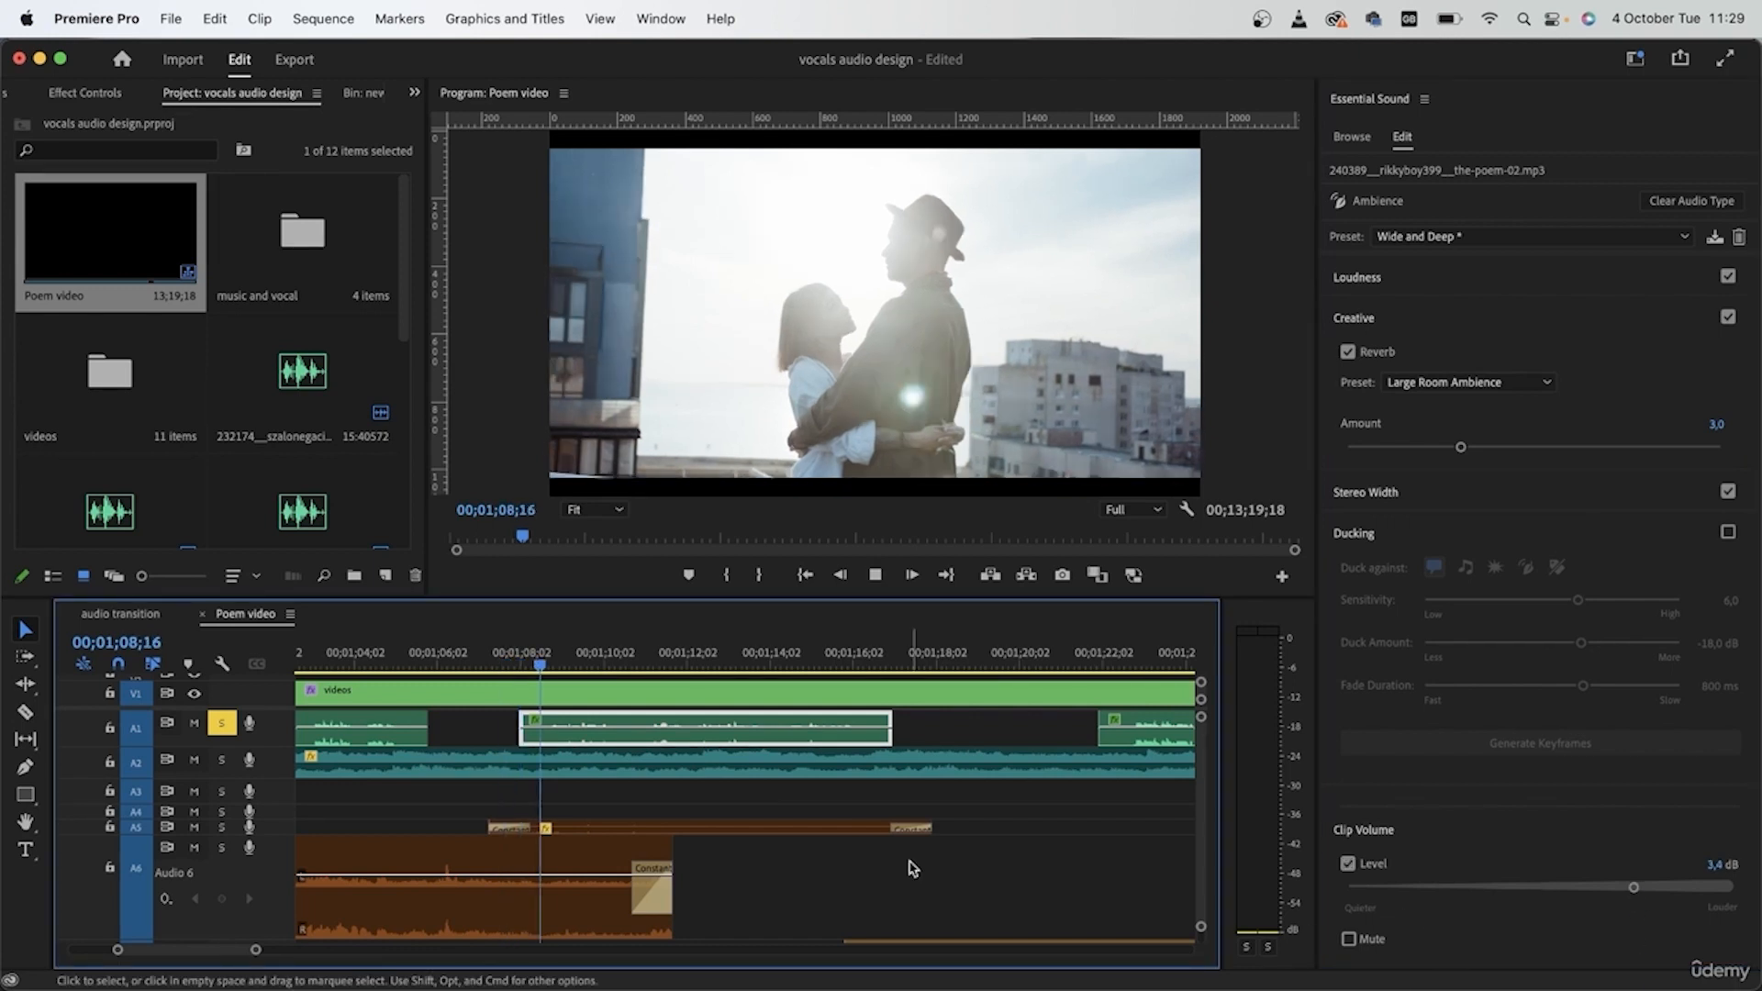
# - Play the selected voice clip with its ambience effect, then return the playhead to 00;01;08;13 near the clip's start
pyautogui.press('space')
pyautogui.click(905, 922)
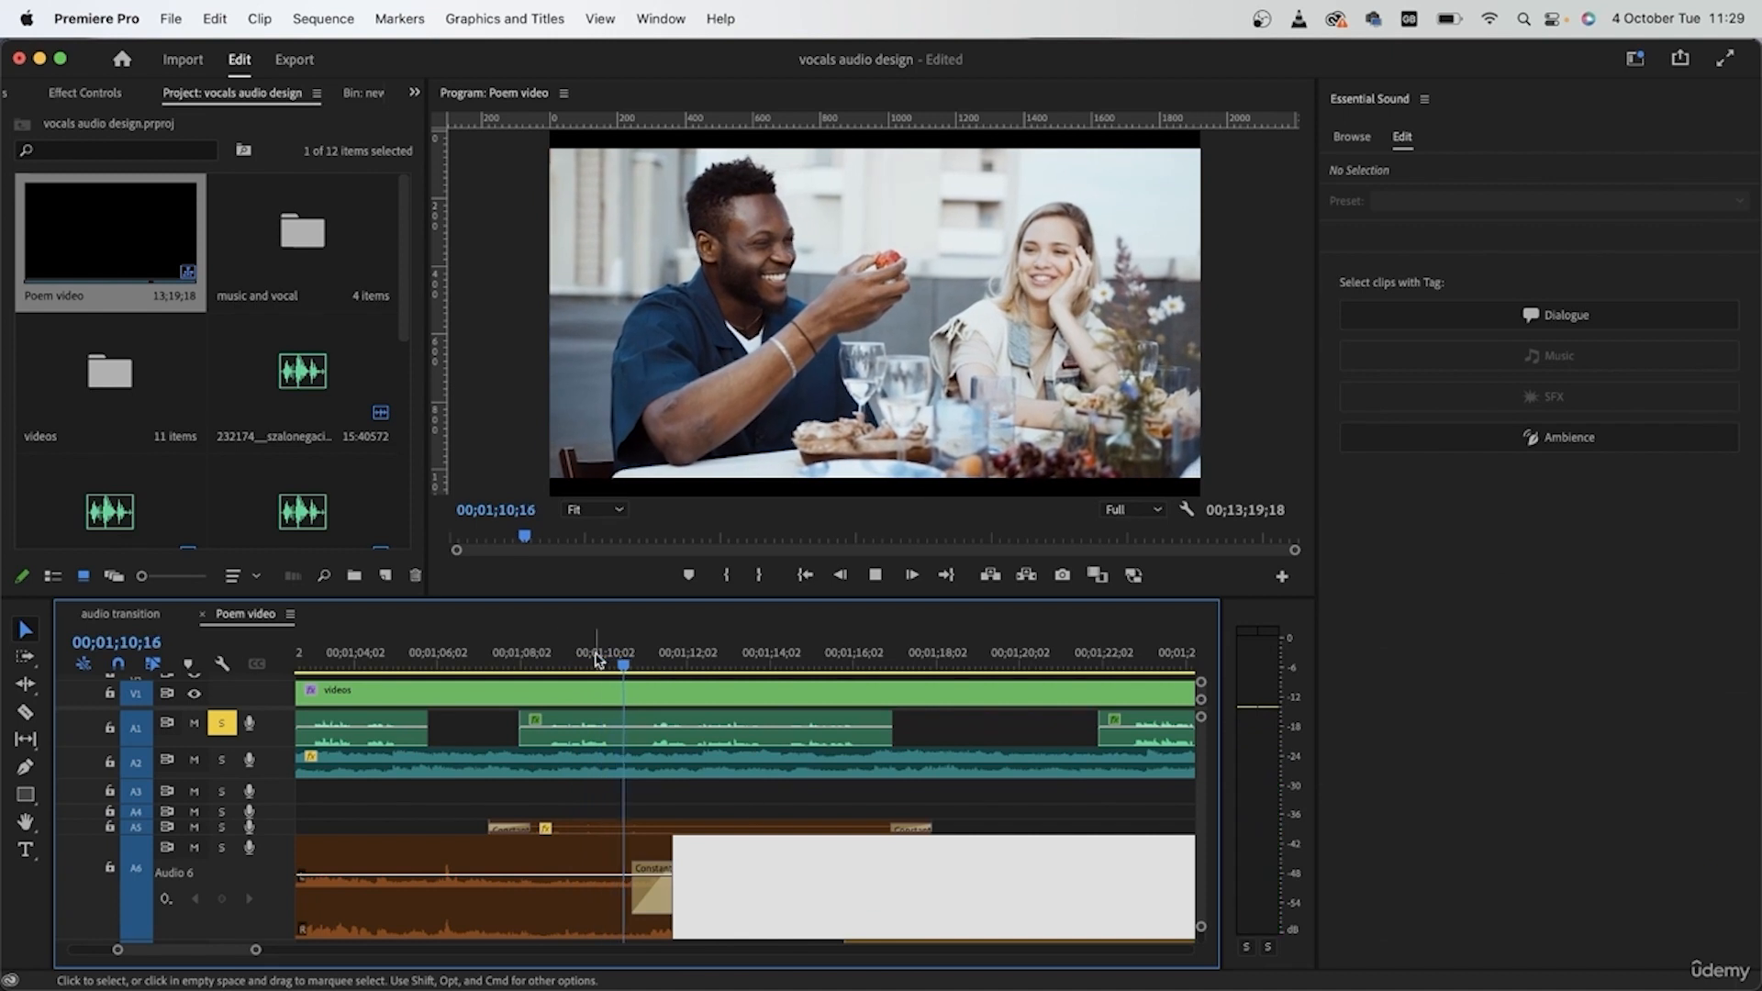
pyautogui.click(473, 726)
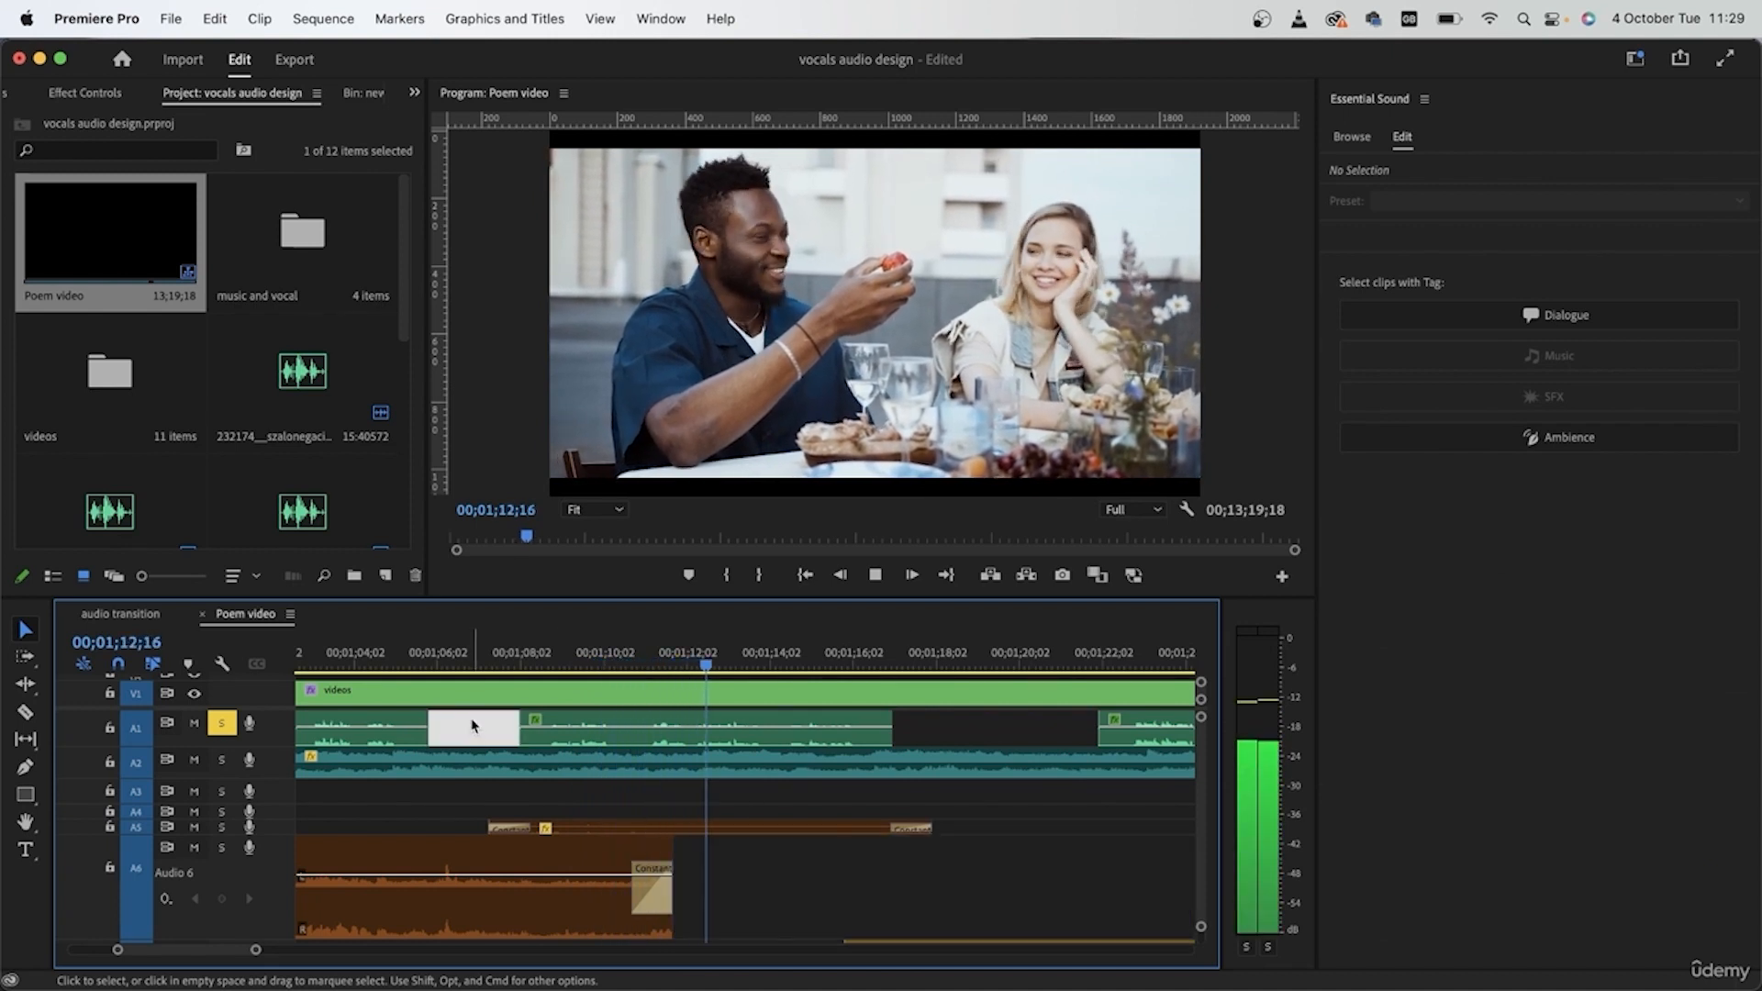
pyautogui.click(584, 739)
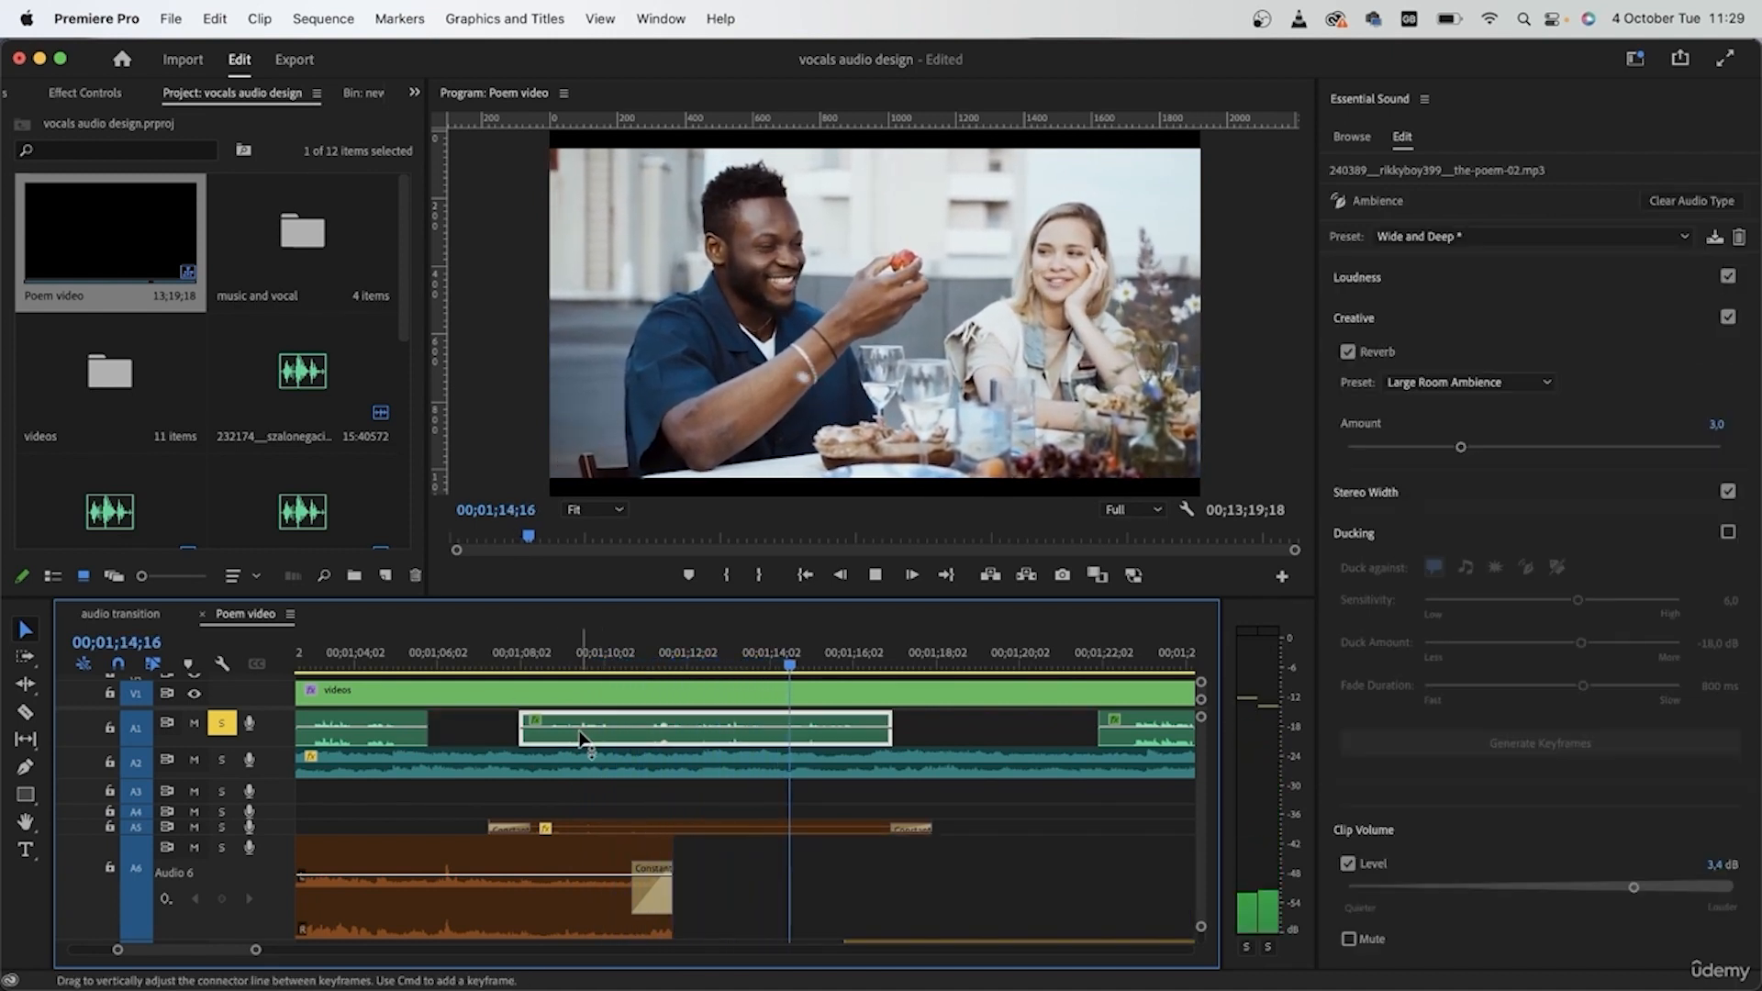
pyautogui.press('space')
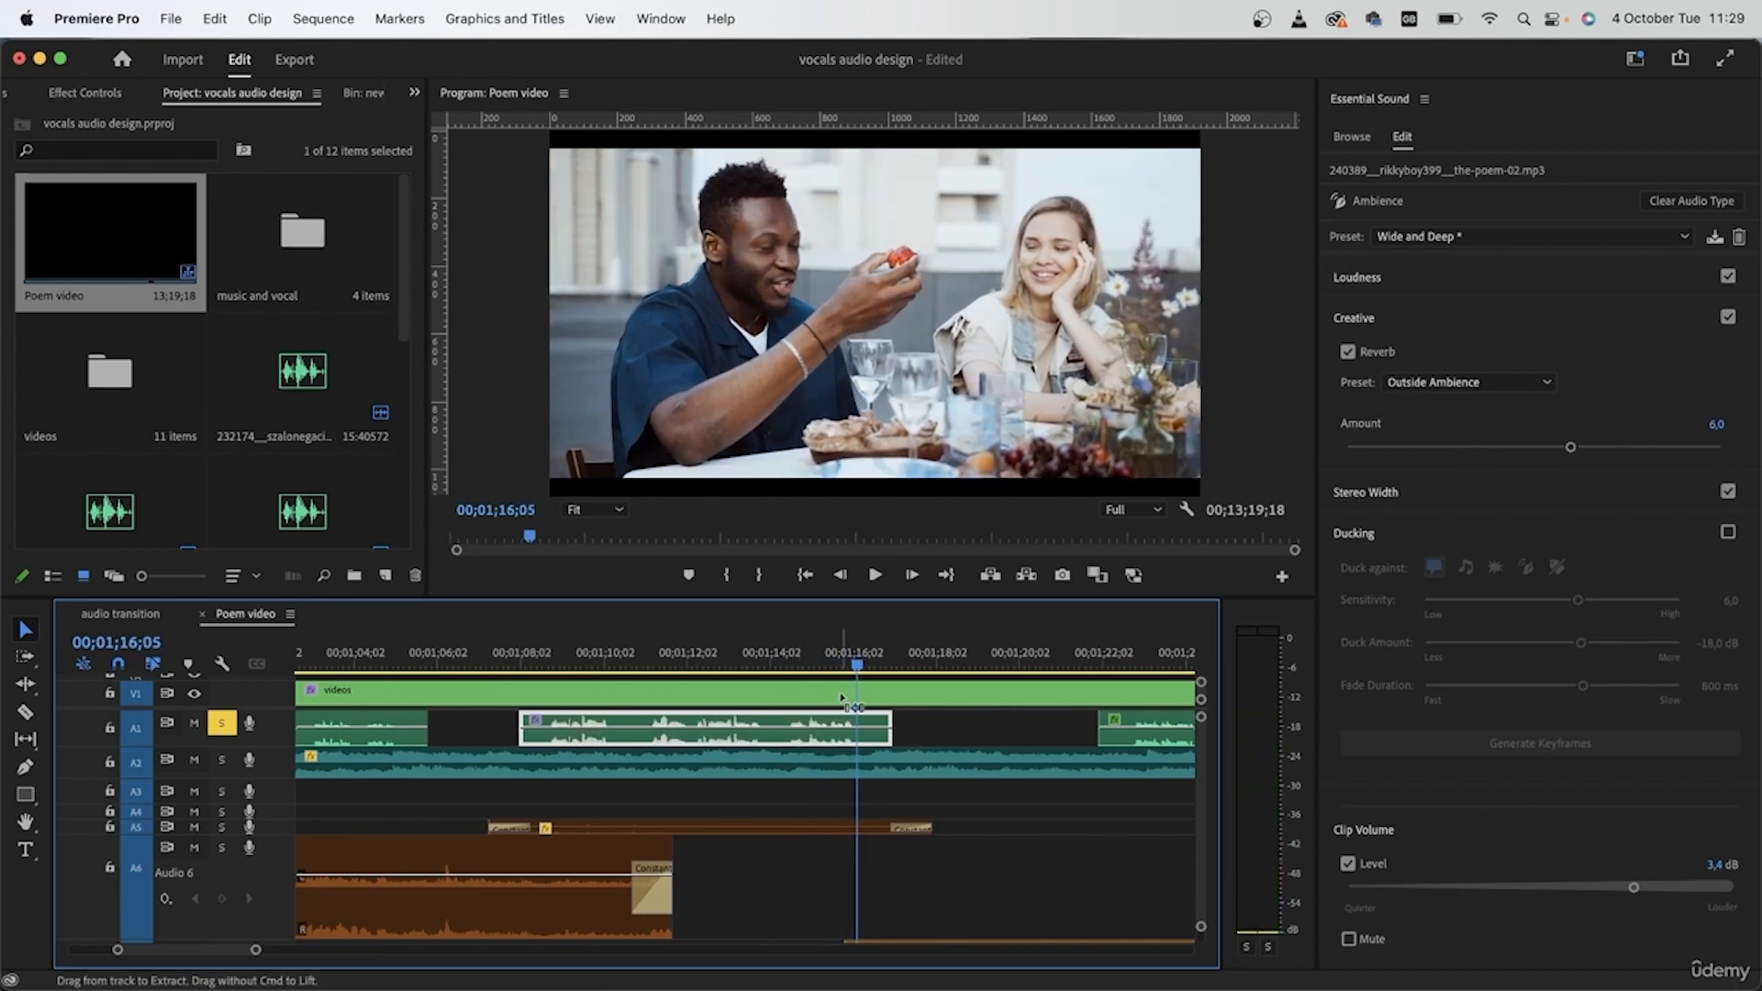
pyautogui.moveTo(856, 663); pyautogui.dragTo(553, 662)
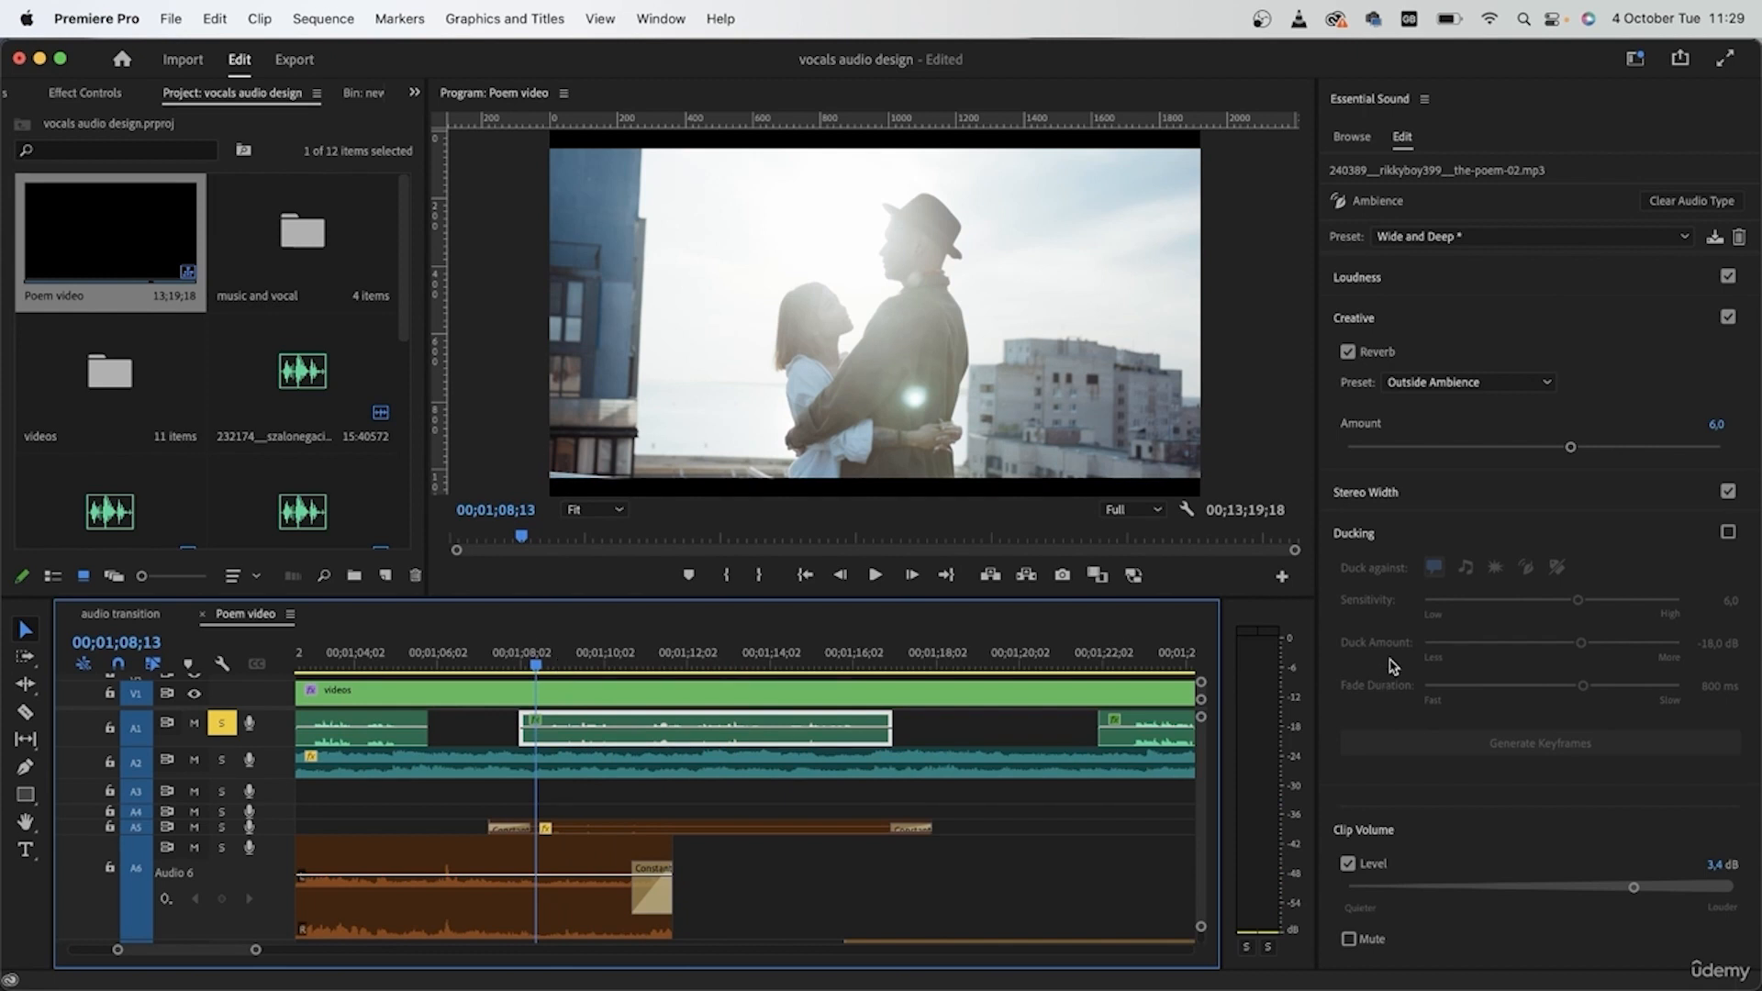
# - Set the voice clip's reverb preset to Wind Effect and audition it with the clip level raised to 15,0 dB
pyautogui.click(1445, 382)
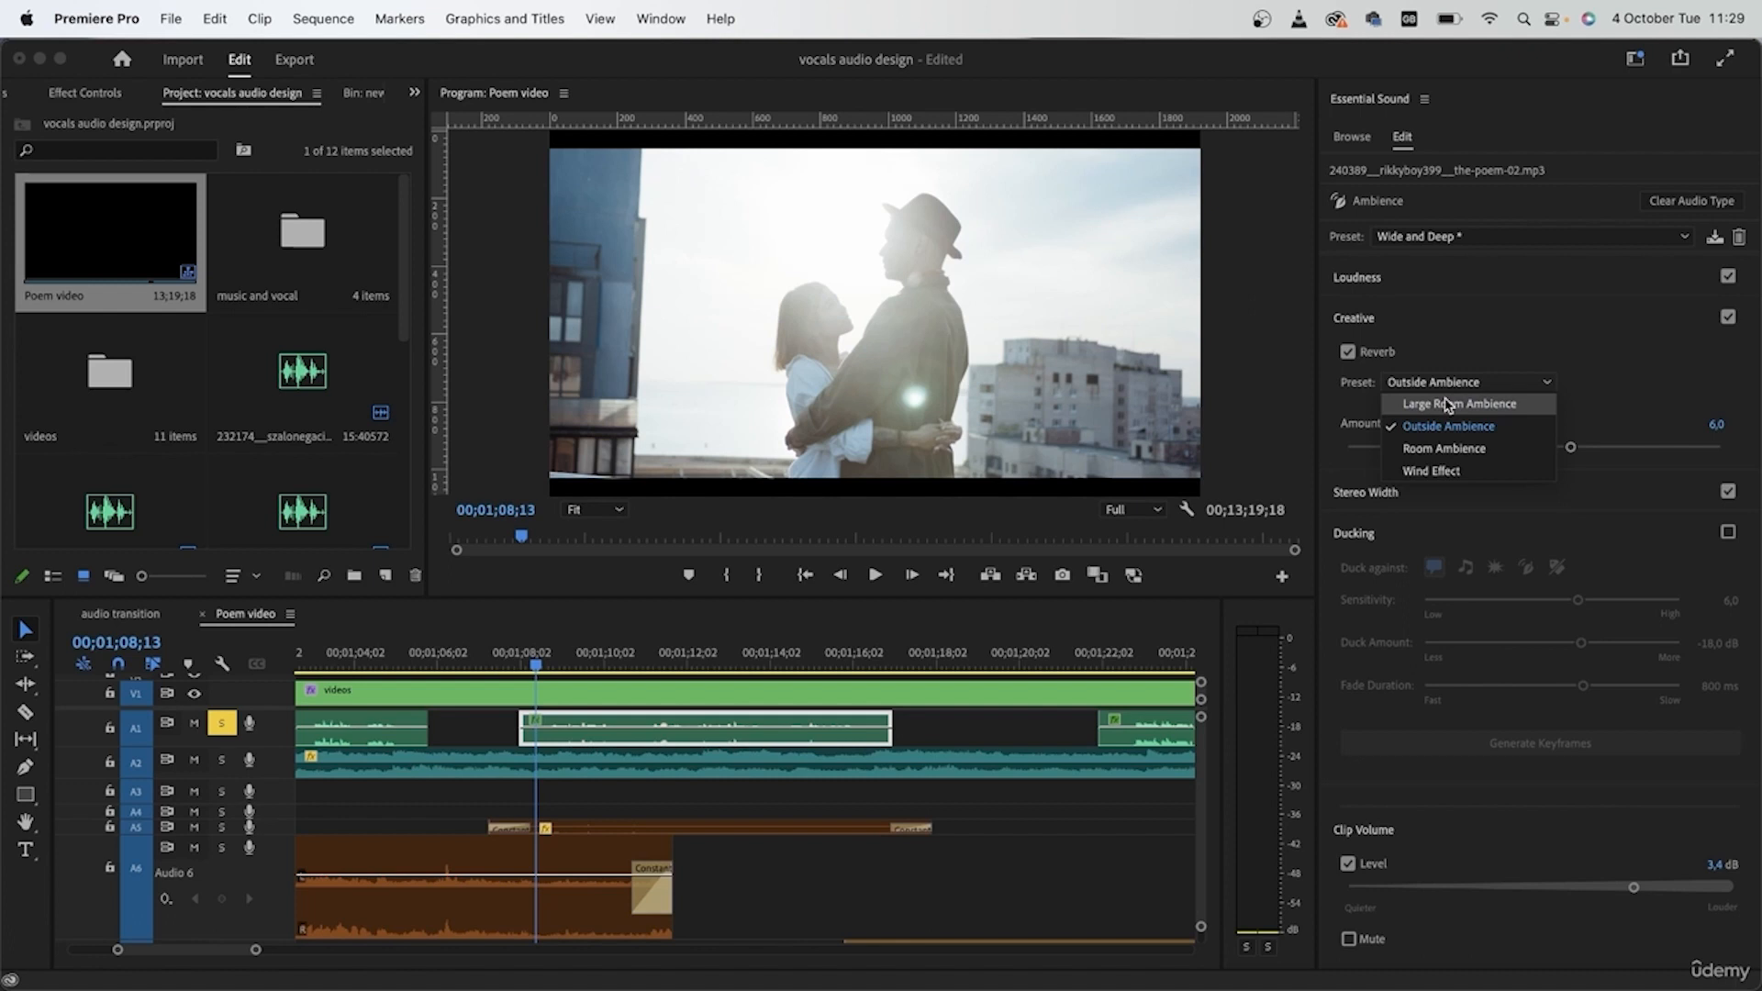
pyautogui.click(1432, 471)
pyautogui.press('space')
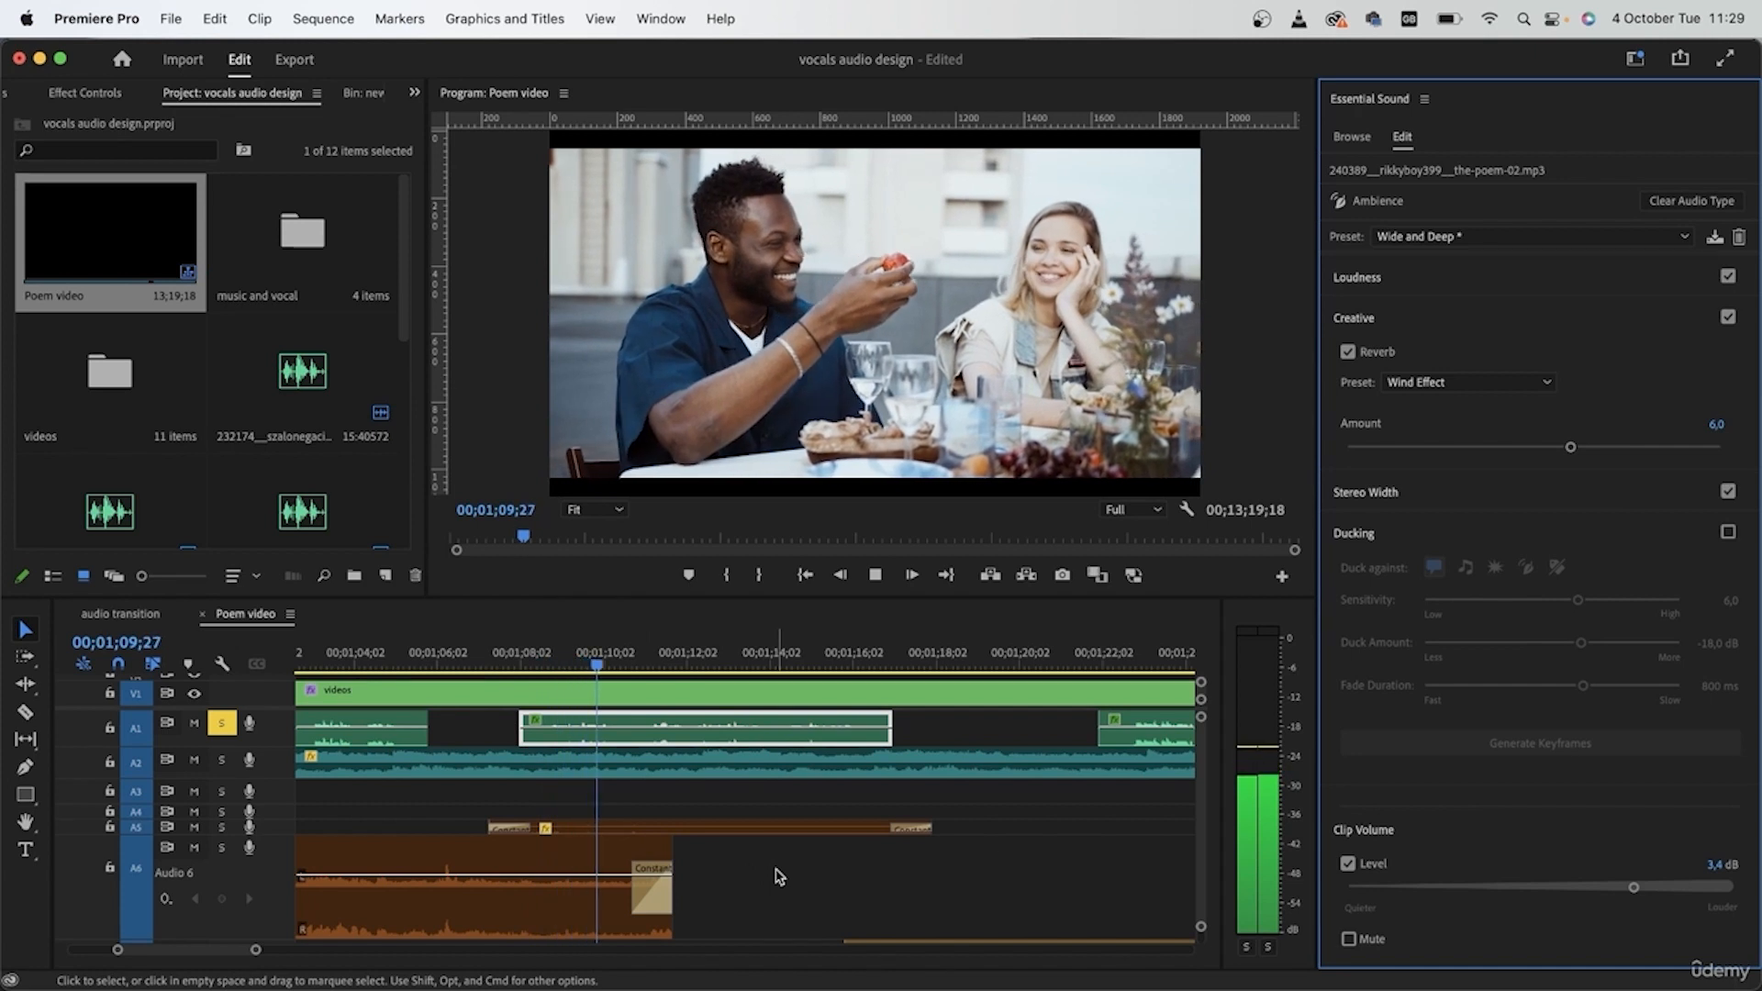
pyautogui.moveTo(1633, 887); pyautogui.dragTo(1734, 888)
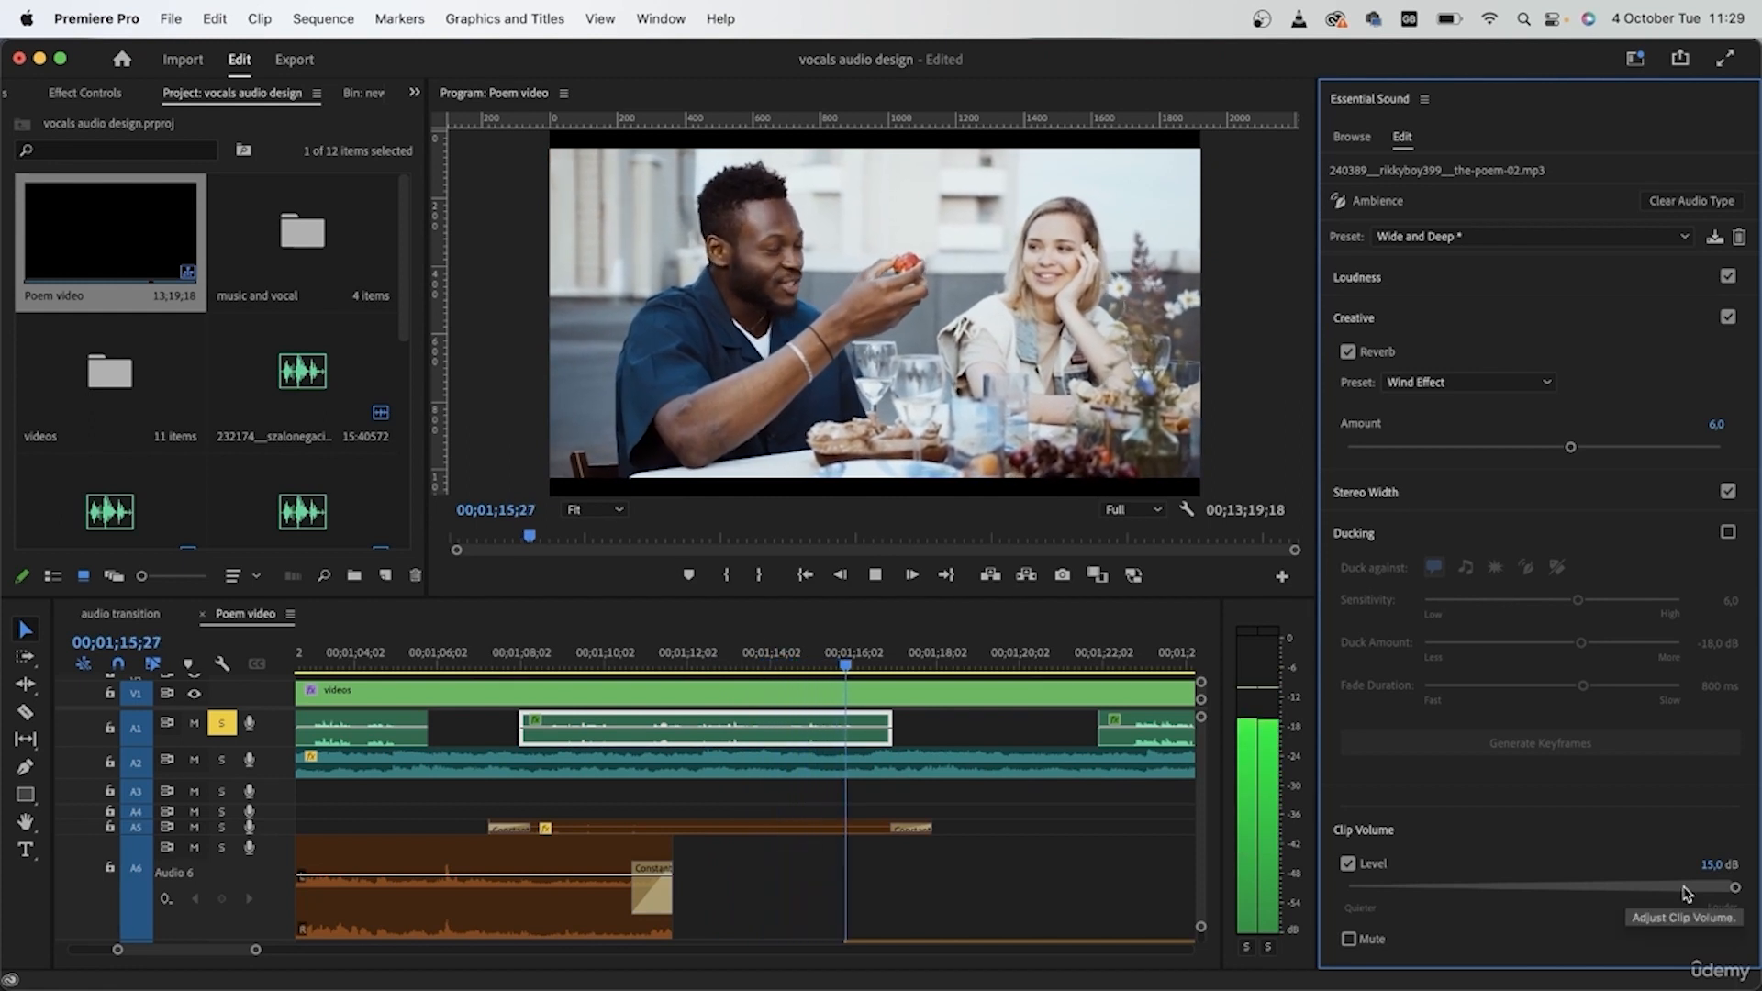
pyautogui.press('space')
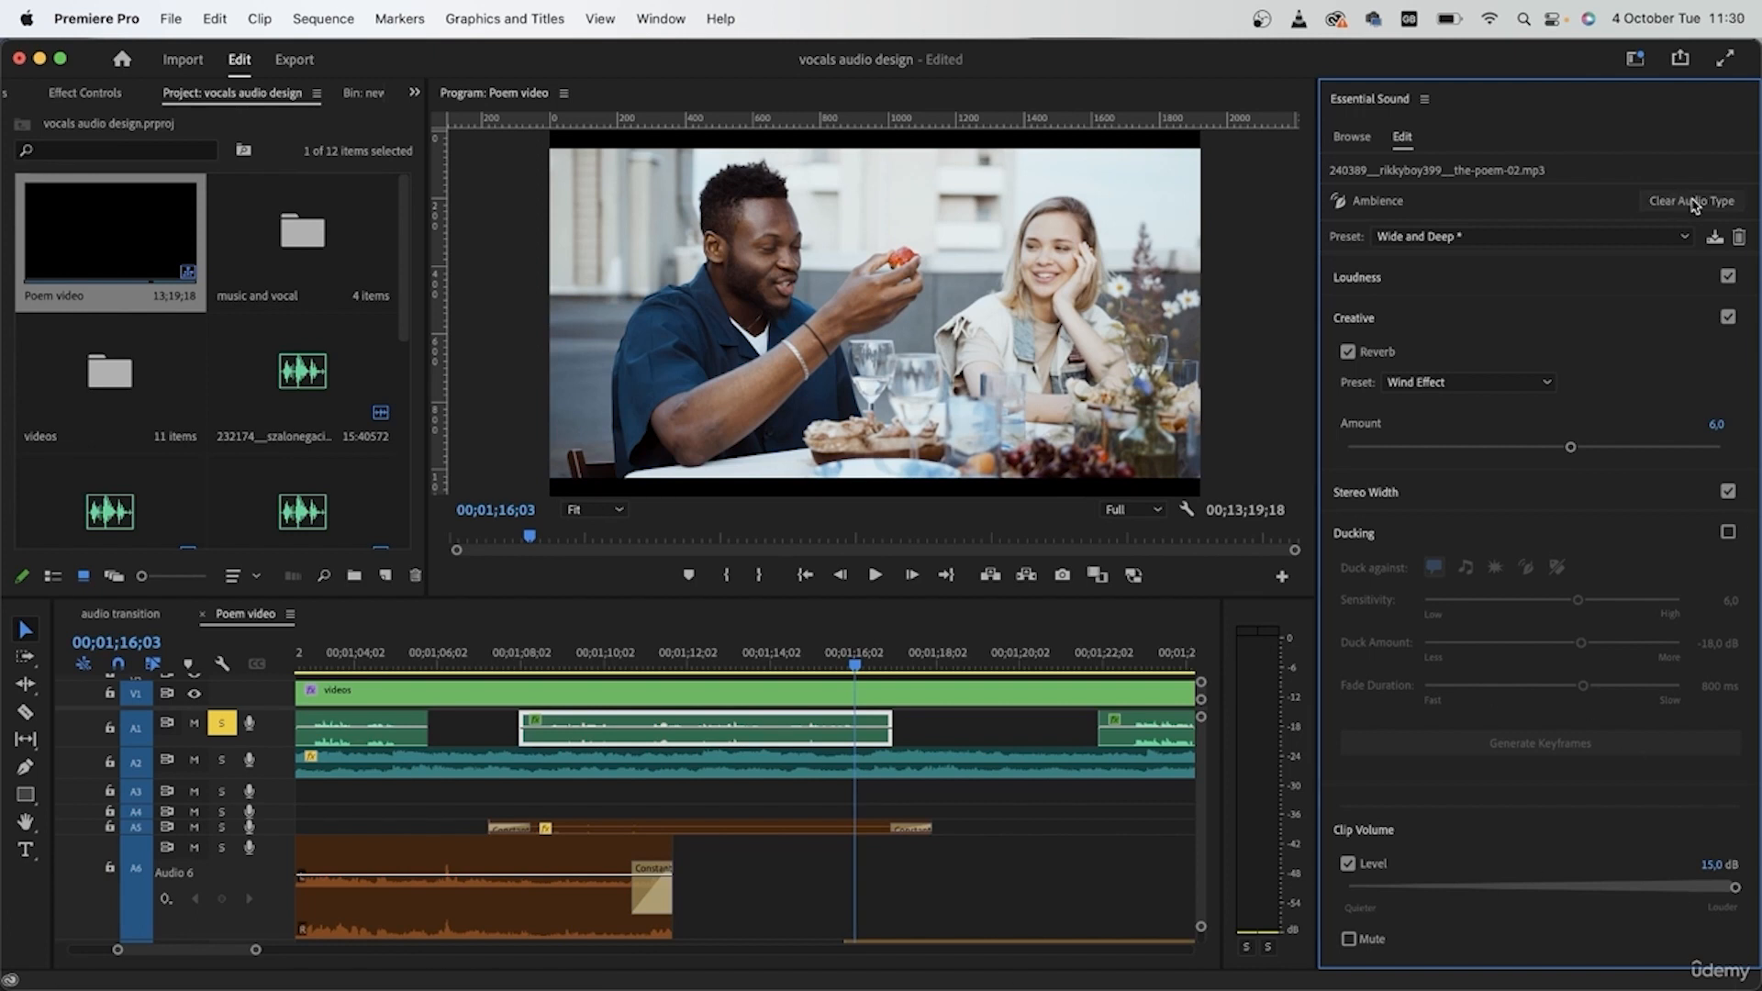
# - Clear the audio type from the auditioned voice clip and from the voice clip just before it
pyautogui.click(1663, 201)
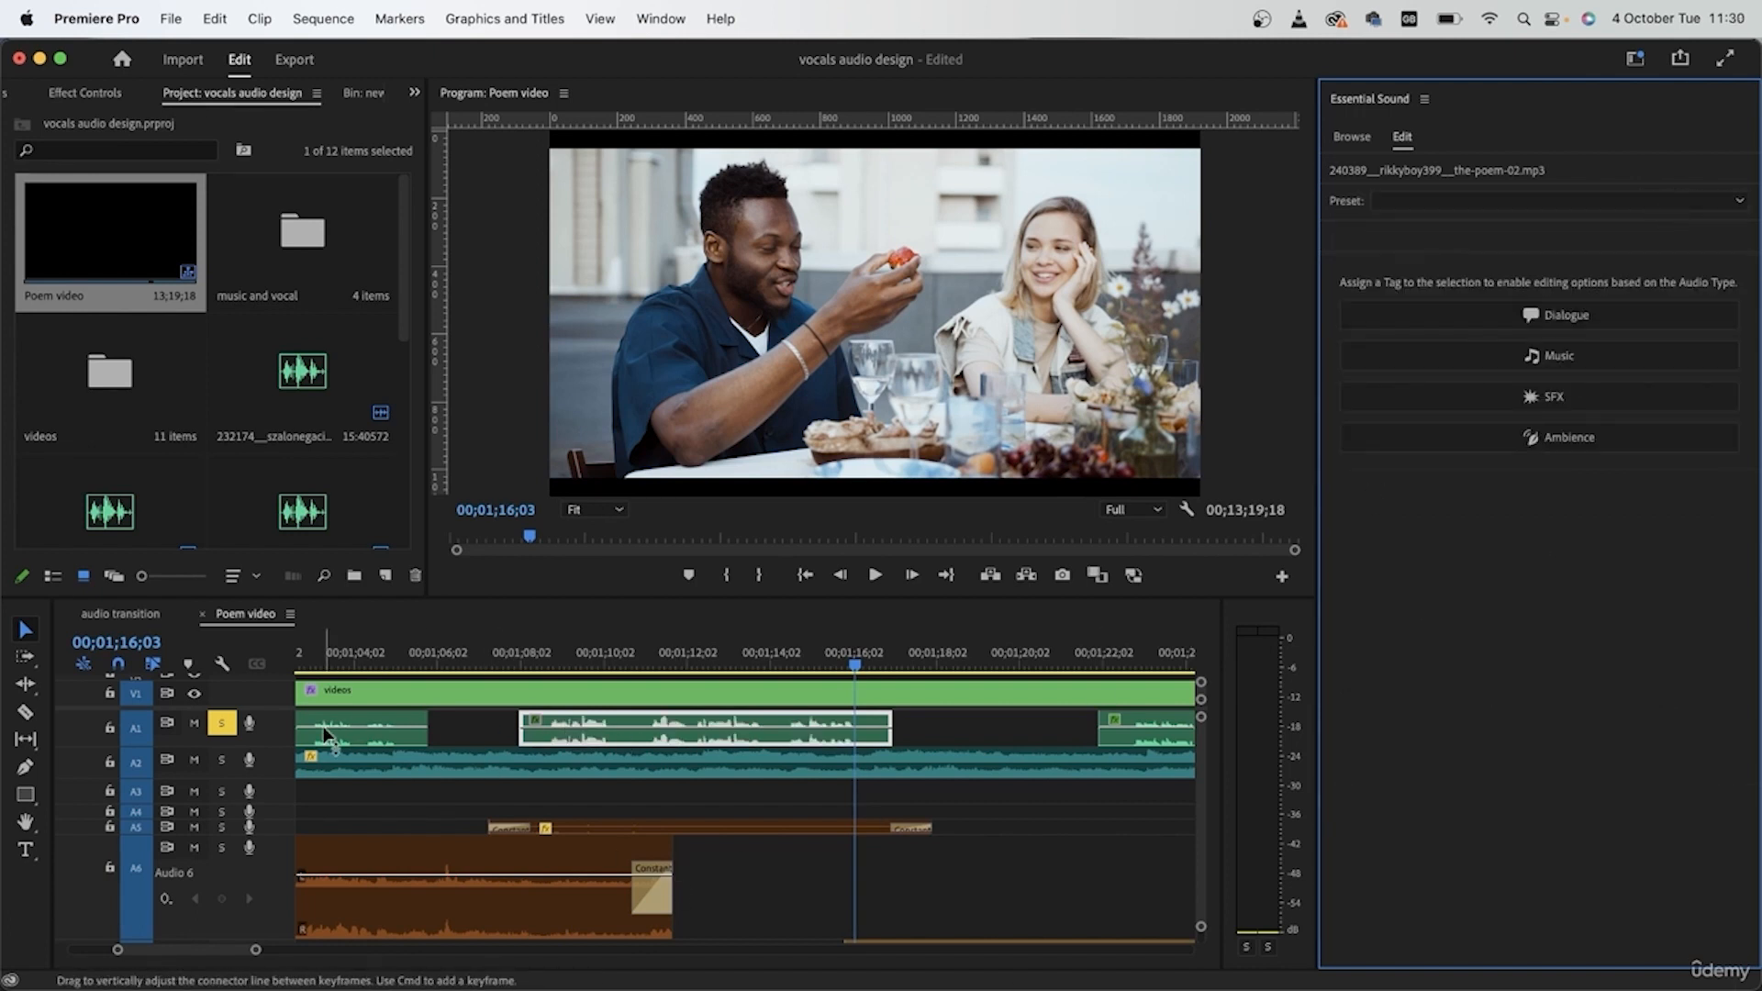
pyautogui.click(362, 734)
pyautogui.click(1666, 200)
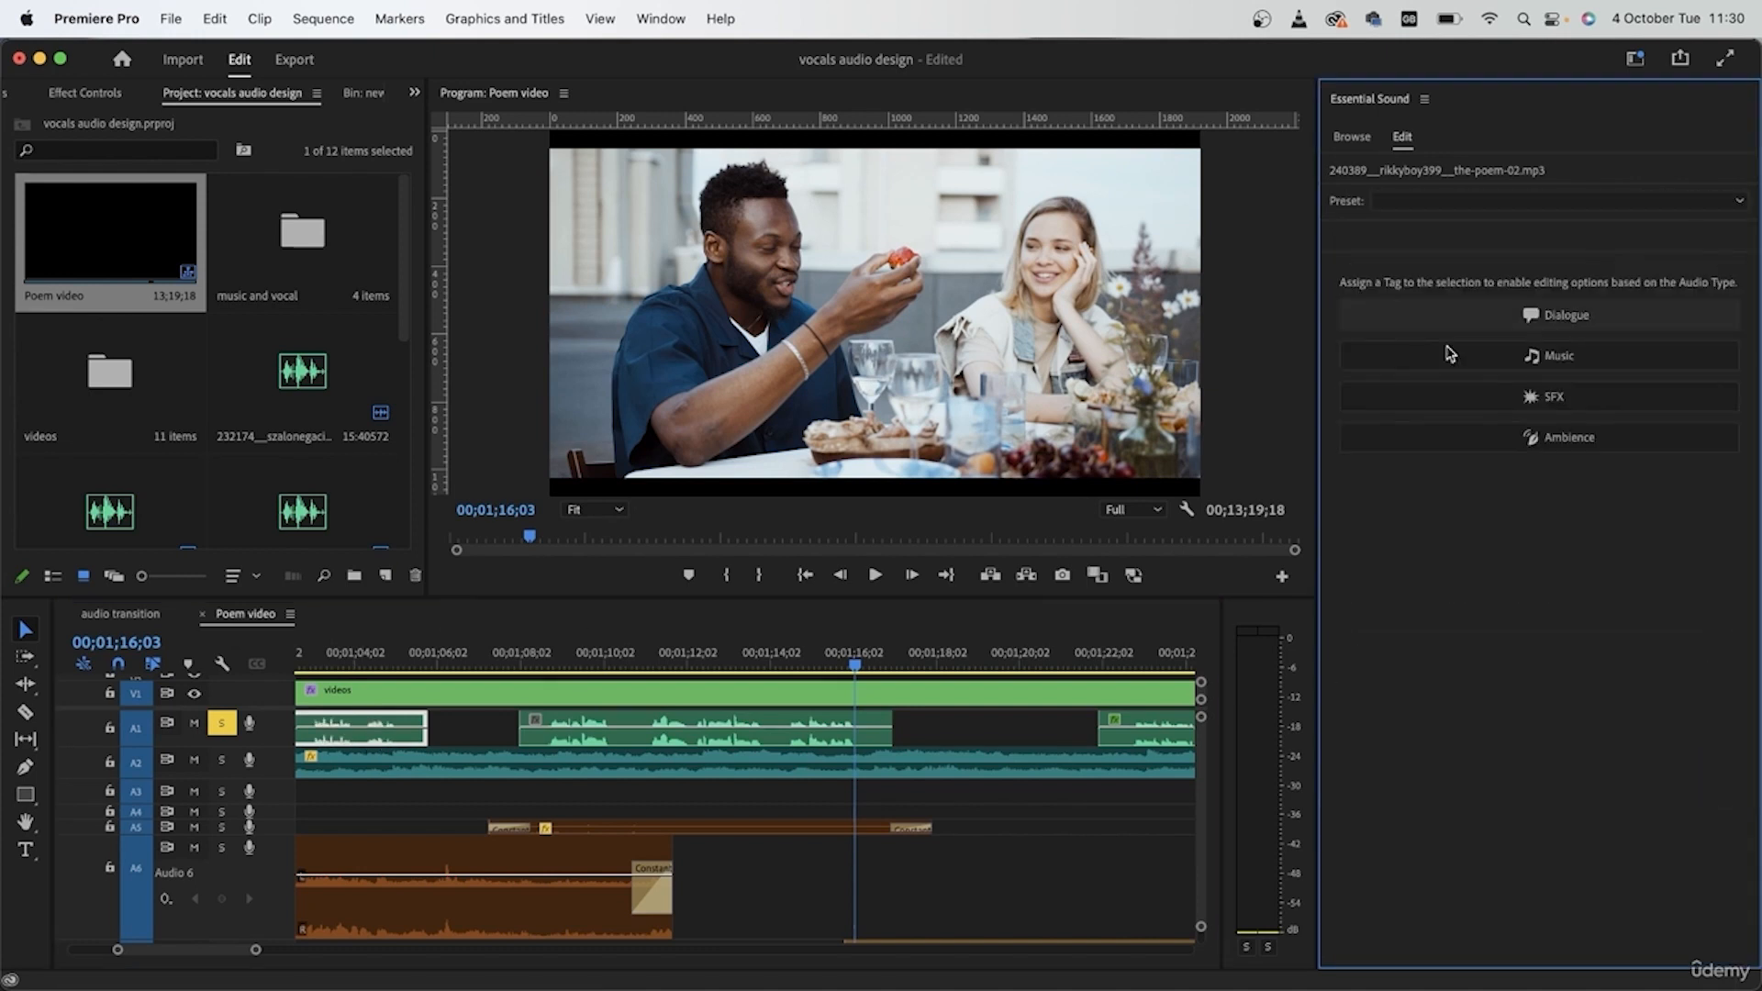
# - Select all the Poem video's voice clips on track A1, excluding the music and effects clips
pyautogui.click(971, 756)
pyautogui.scroll(-5, 971, 752)
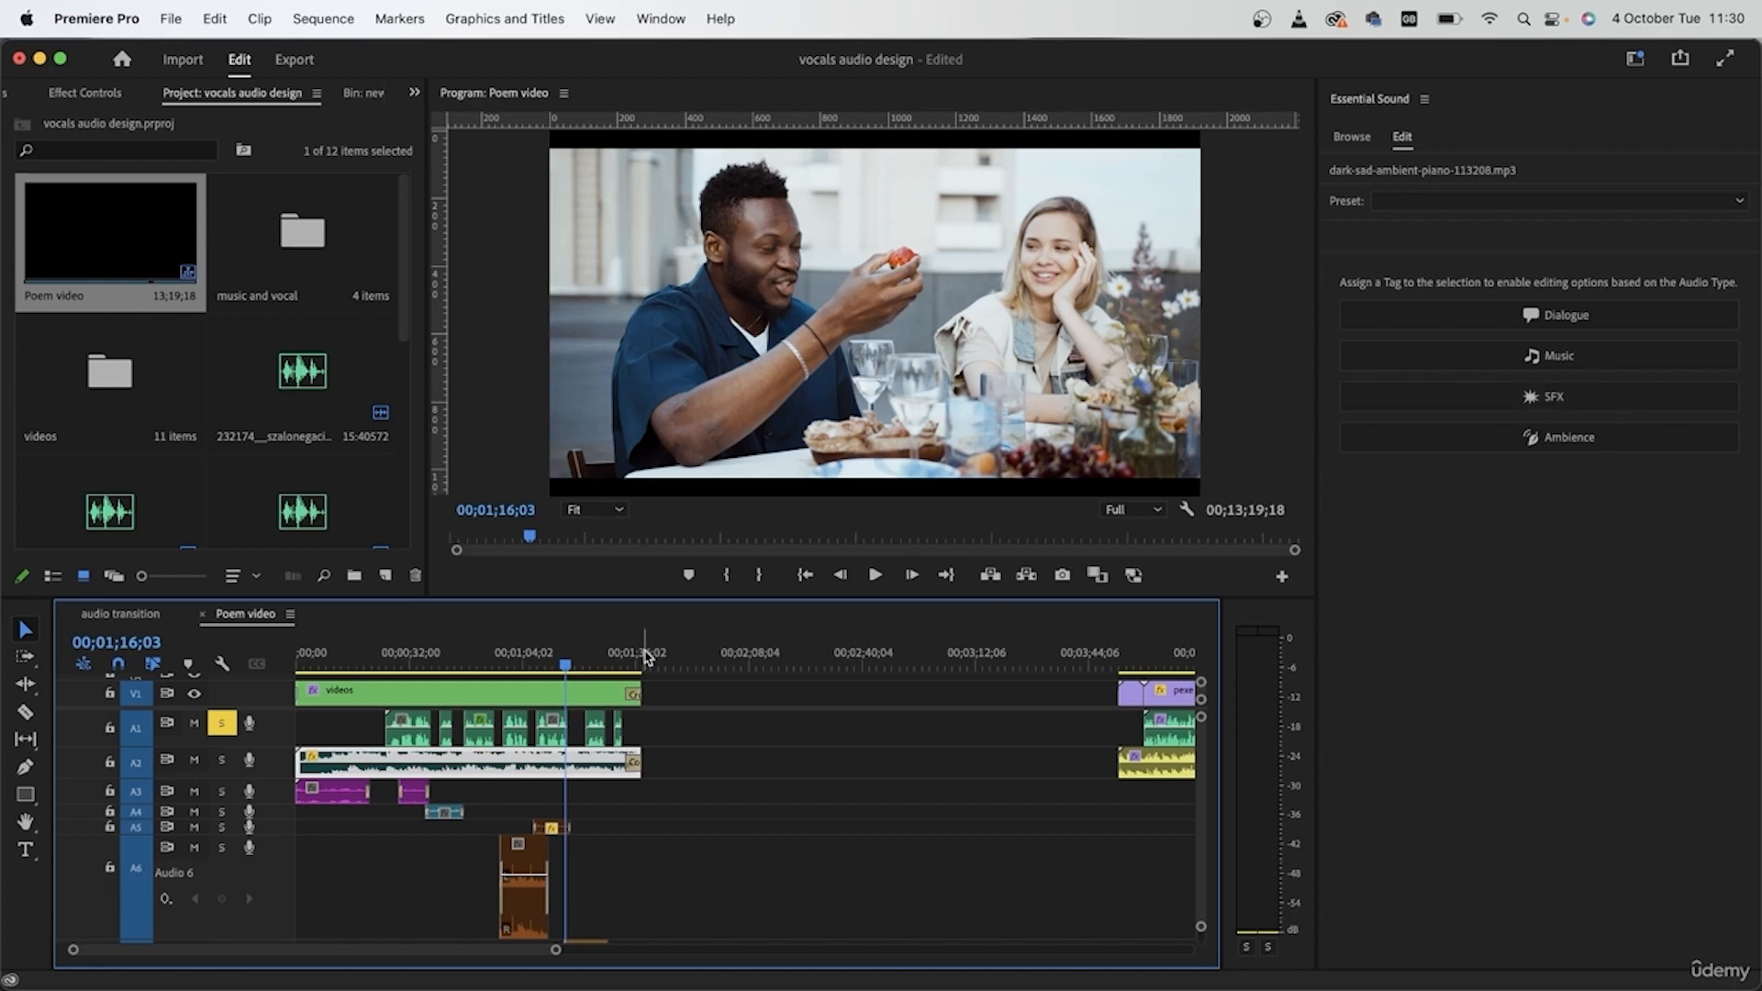
pyautogui.moveTo(694, 751); pyautogui.dragTo(376, 702)
pyautogui.click(679, 734)
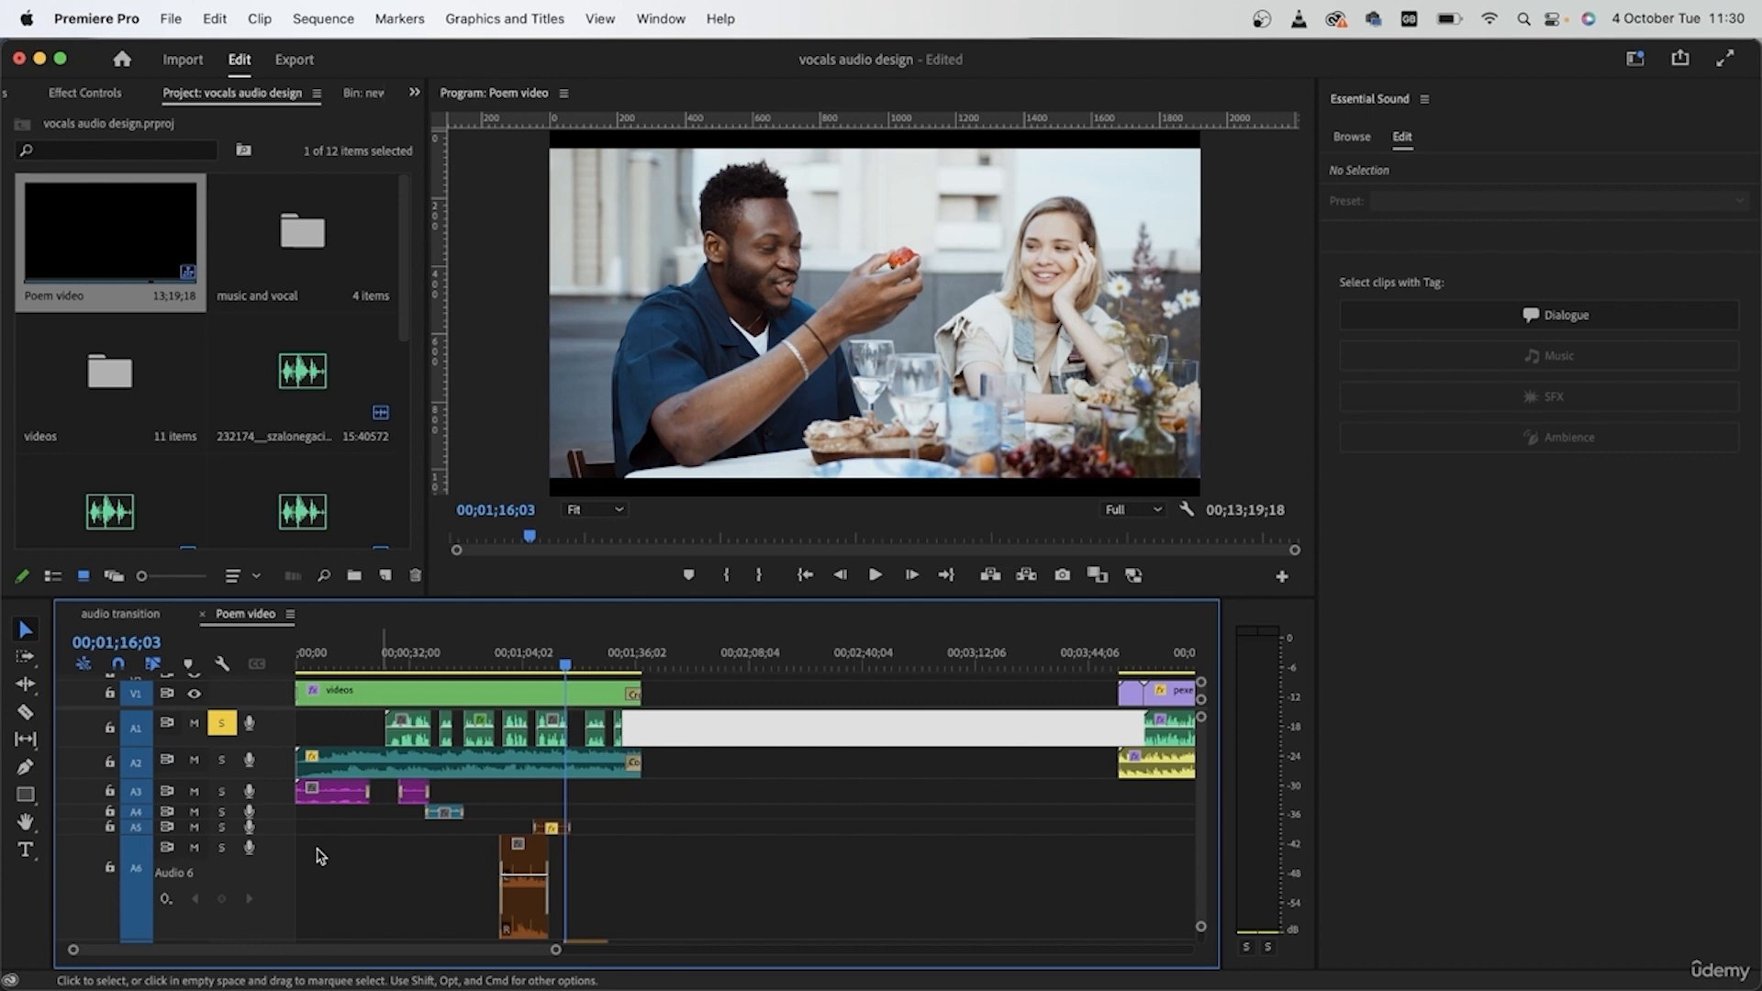
pyautogui.click(702, 779)
pyautogui.moveTo(675, 732); pyautogui.dragTo(430, 729)
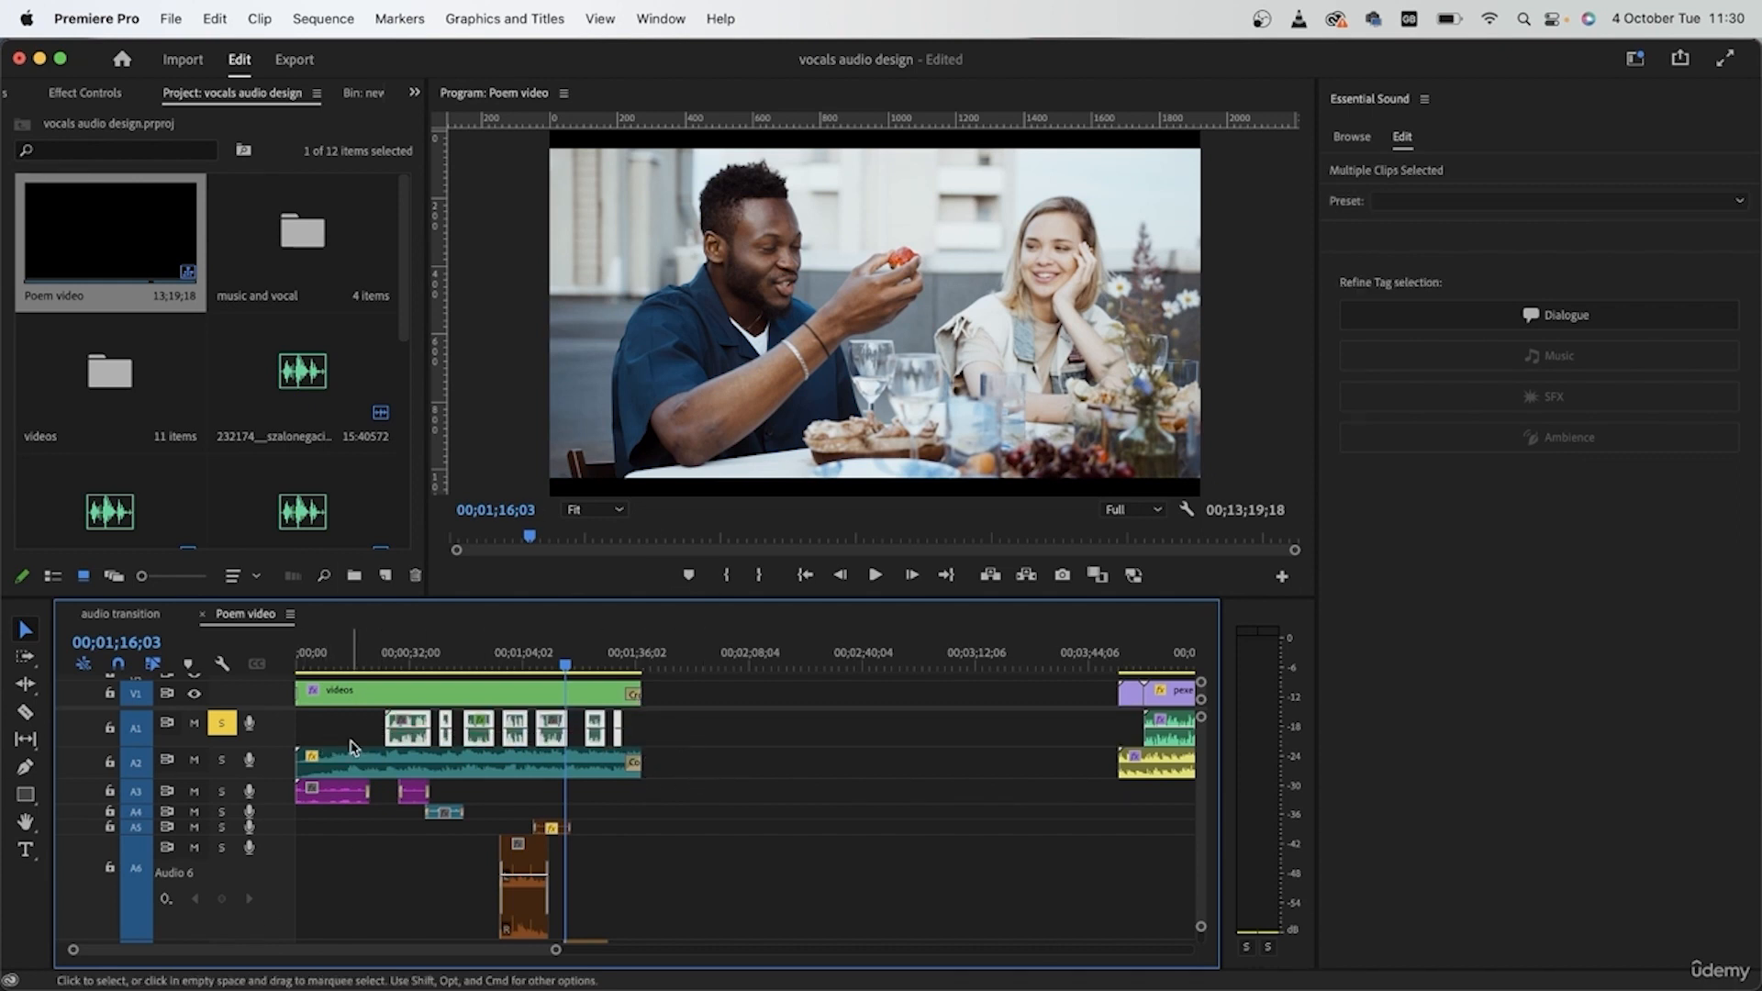
pyautogui.click(577, 767)
pyautogui.click(629, 911)
pyautogui.click(720, 743)
pyautogui.moveTo(753, 729); pyautogui.dragTo(363, 734)
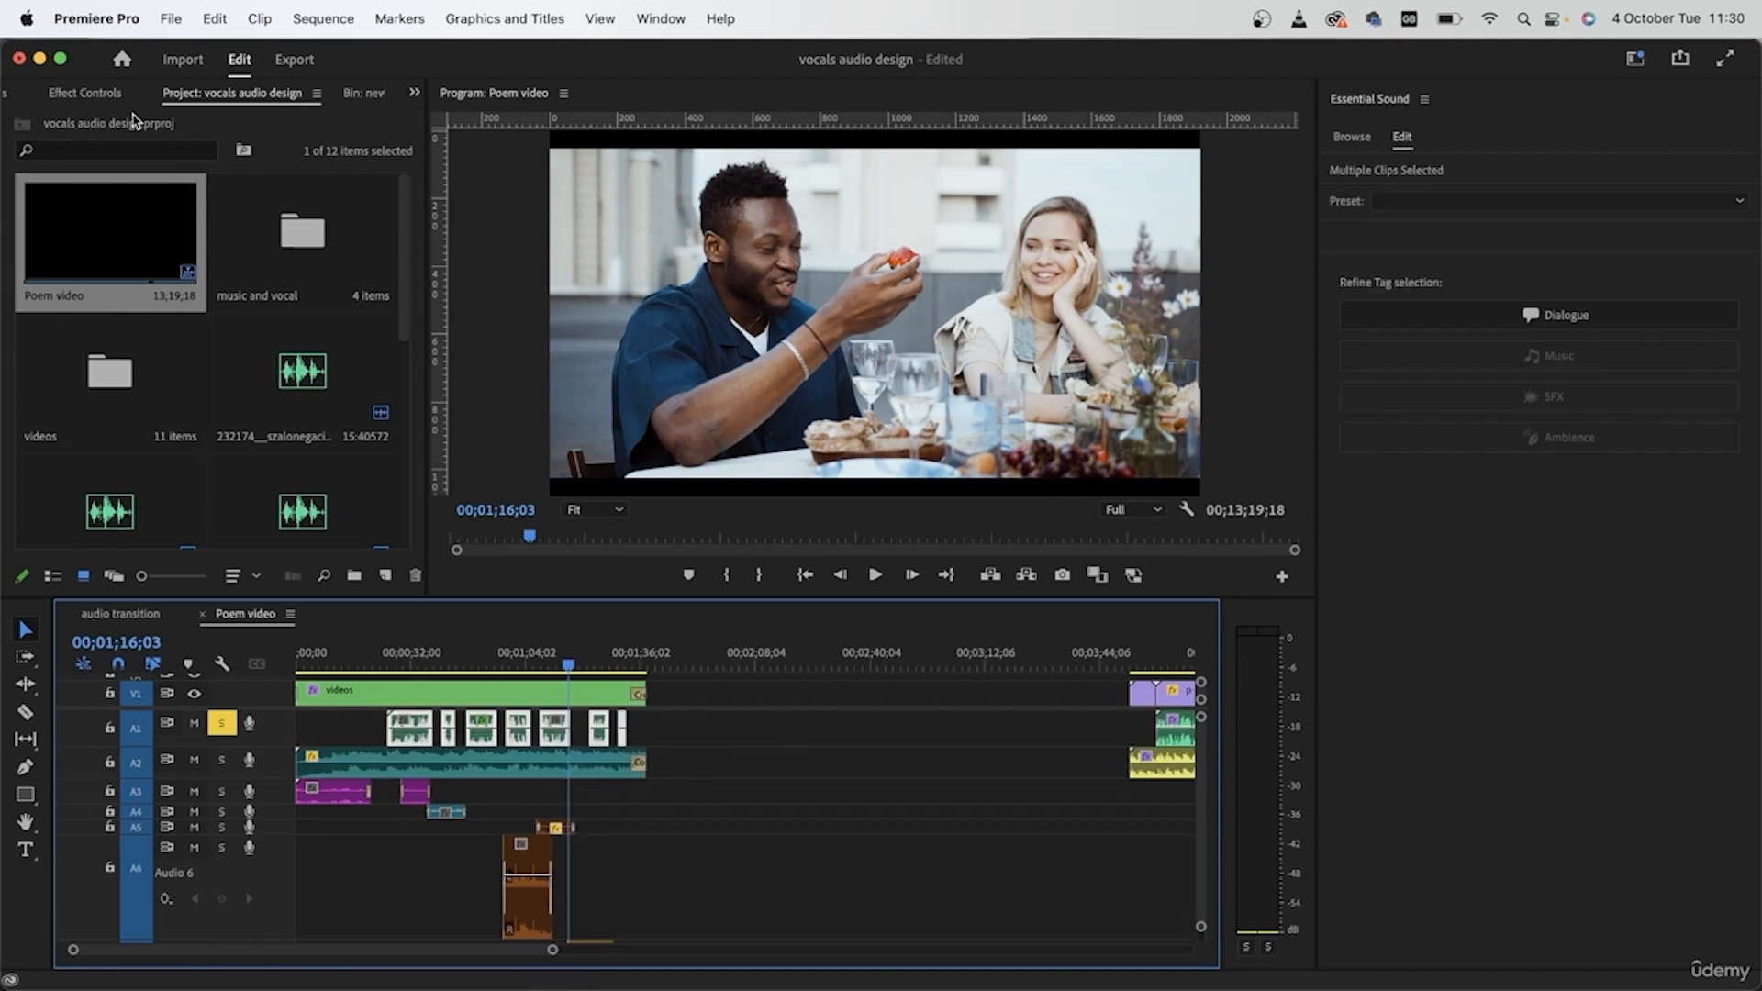
# - Show the Audio Track Mixer for Poem video and place the playhead at 00;00;22;22, just before the first voice clip
pyautogui.click(84, 95)
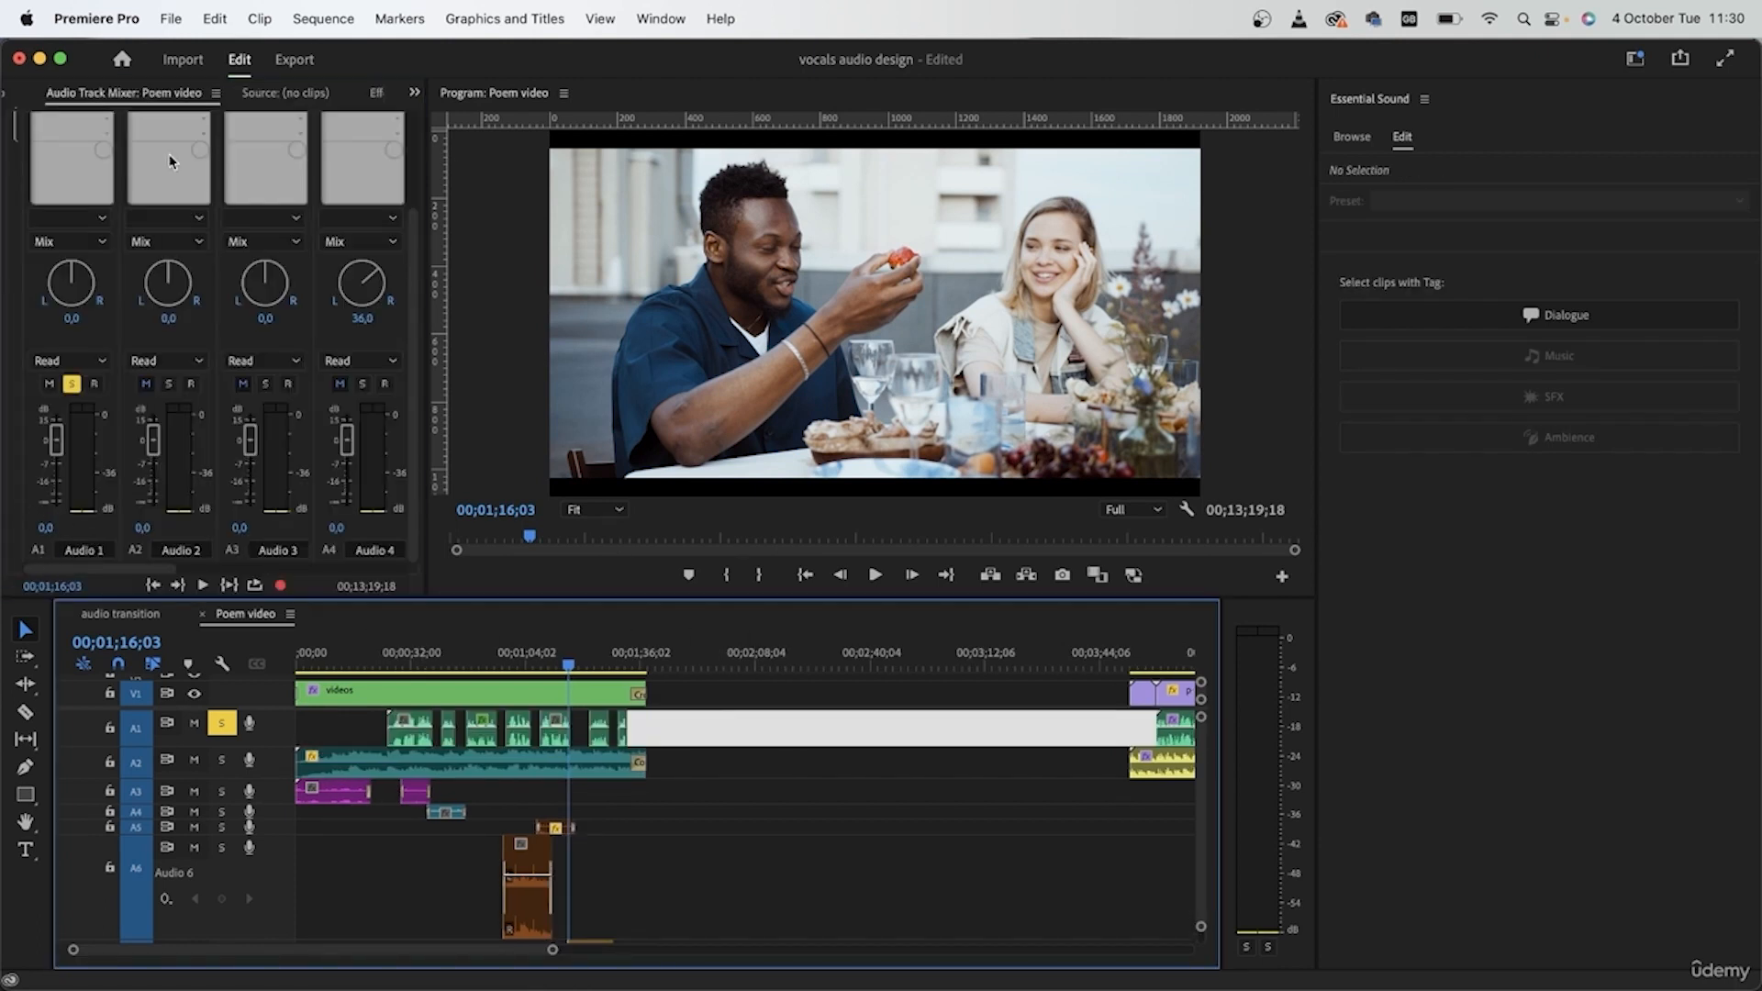
pyautogui.scroll(3, 34, 307)
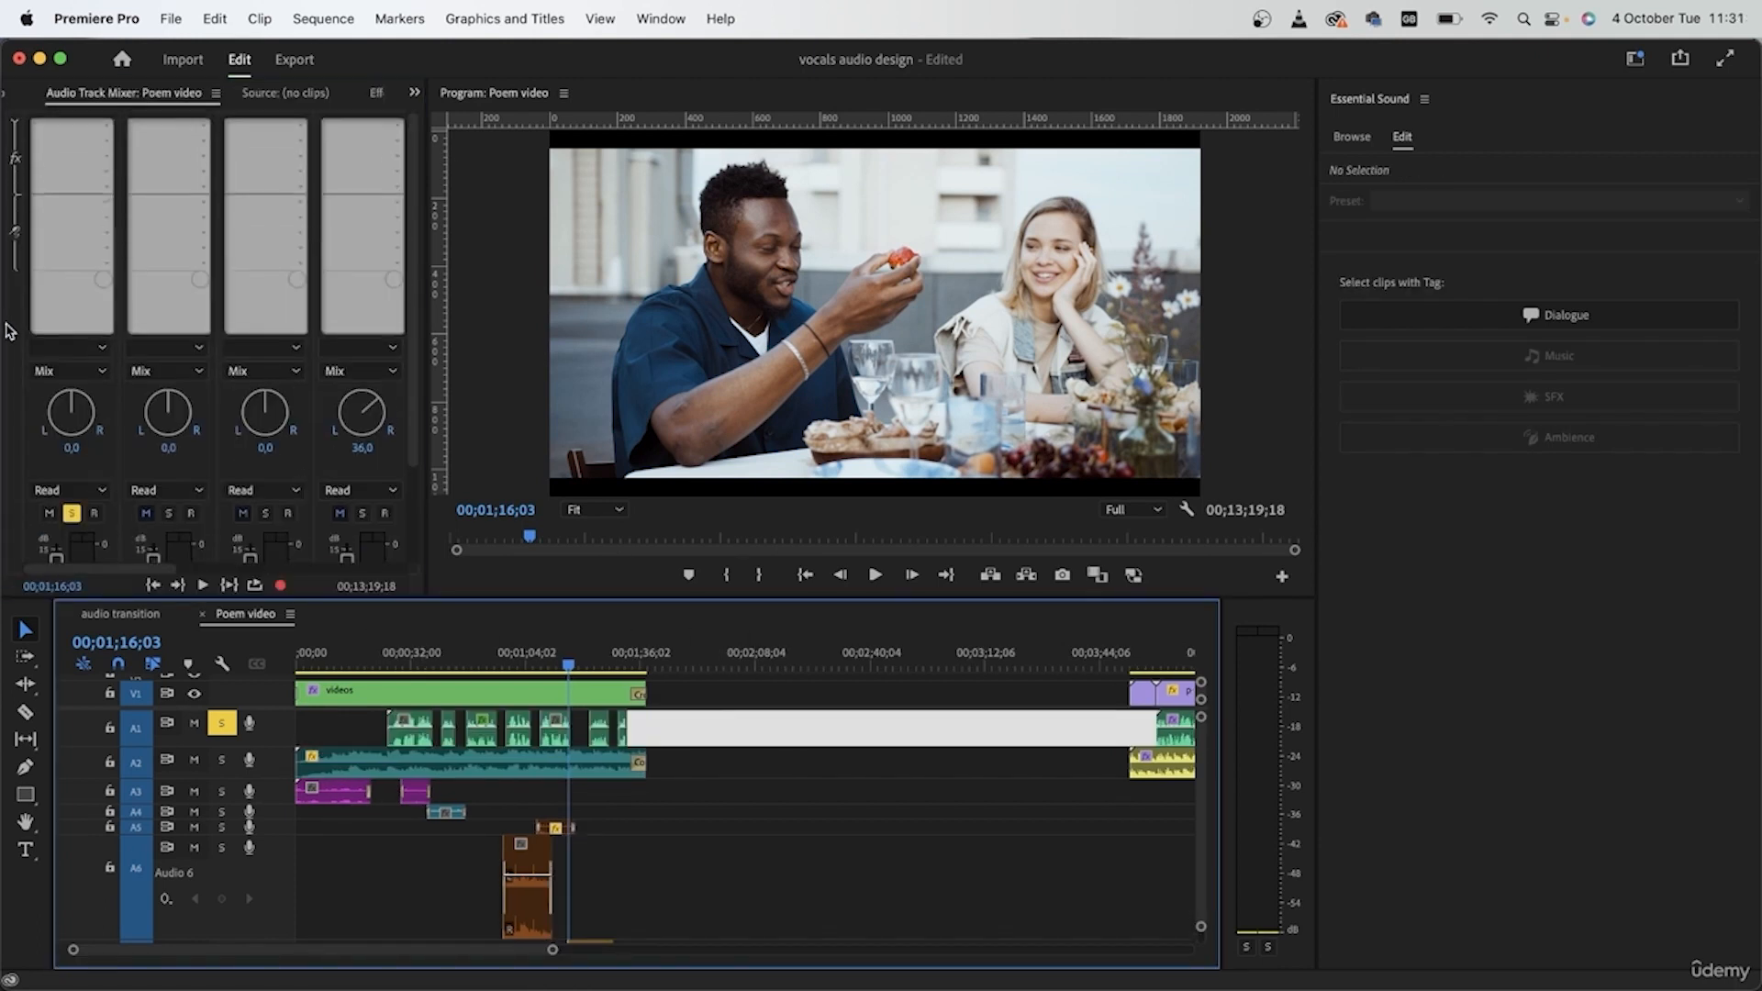
pyautogui.click(715, 875)
pyautogui.click(377, 654)
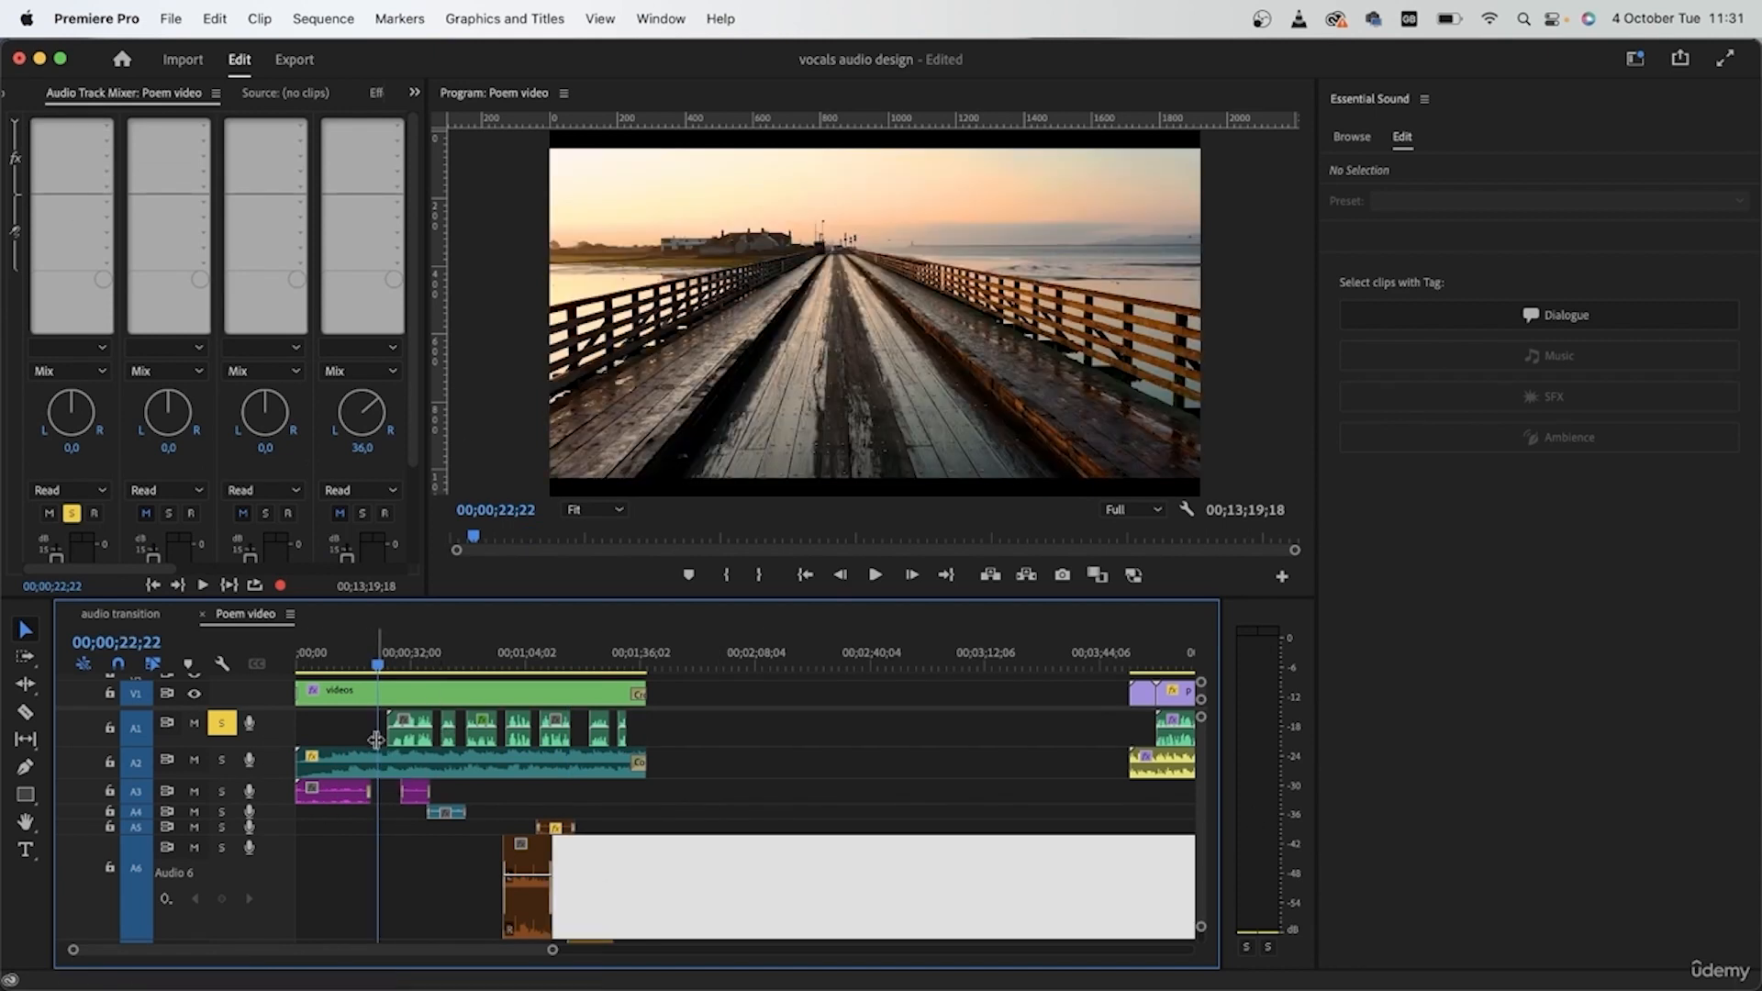
# - Select all the poem's voice clips on track A1, tag them as Dialogue and use the Balanced Male Voice preset
pyautogui.moveTo(747, 745); pyautogui.dragTo(309, 712)
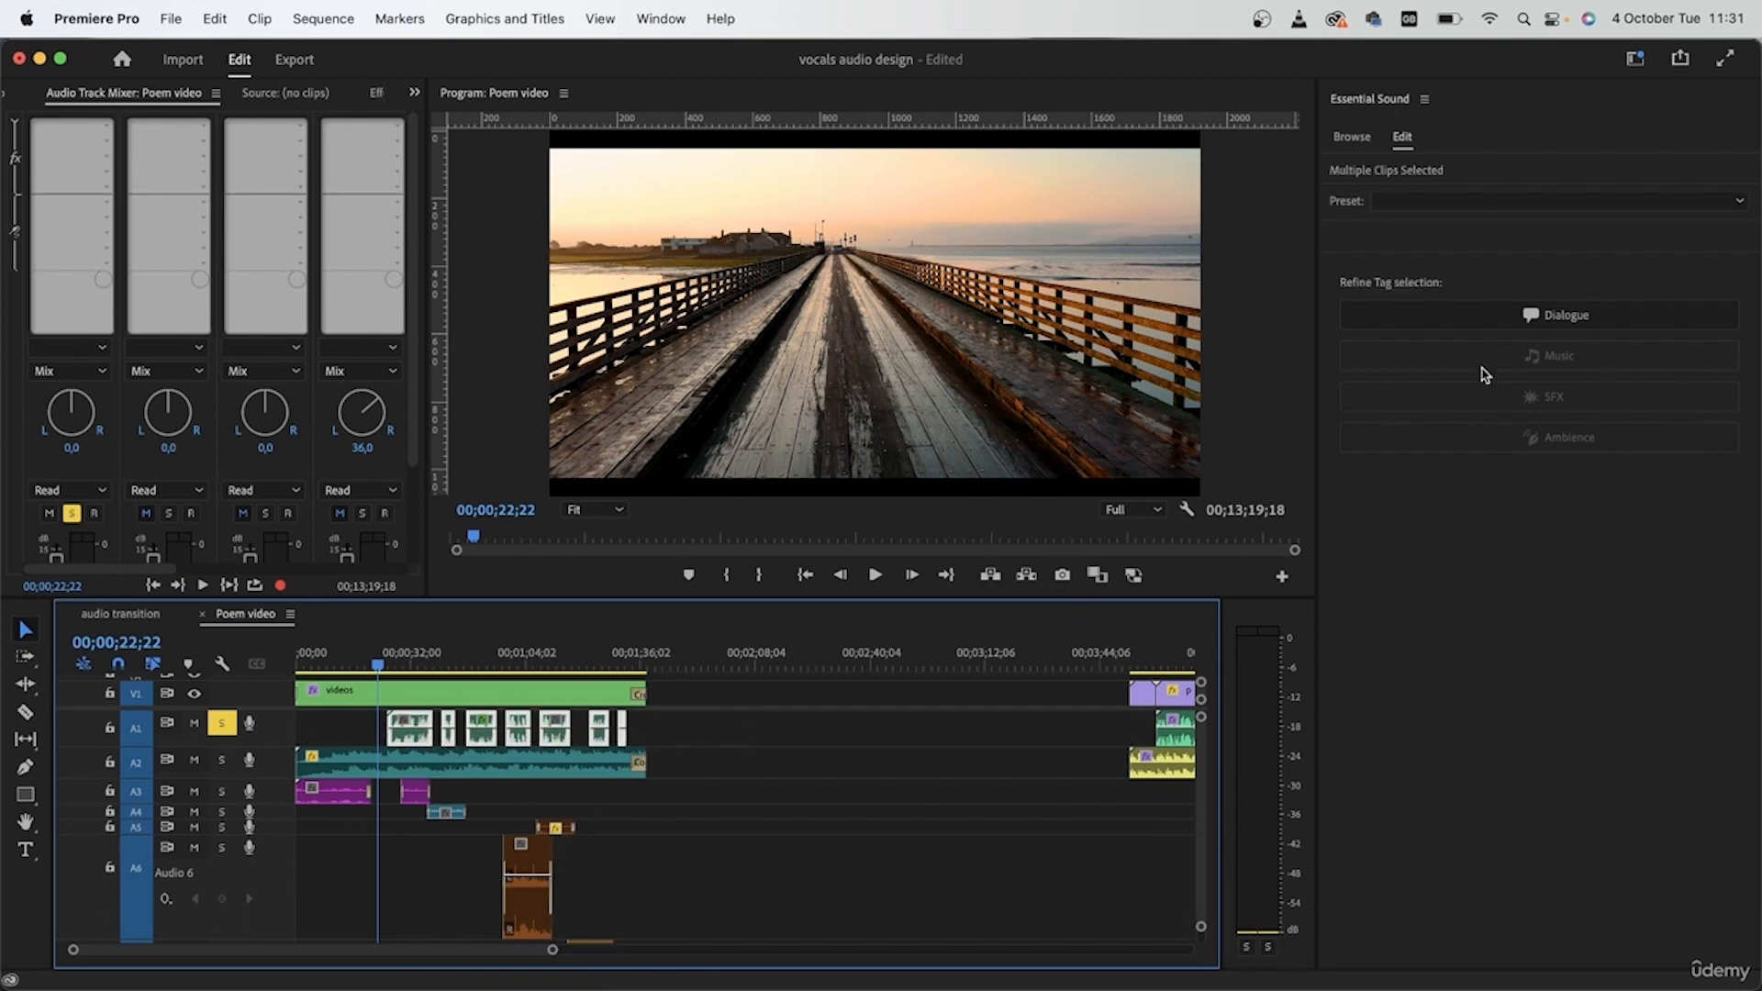
pyautogui.click(1493, 319)
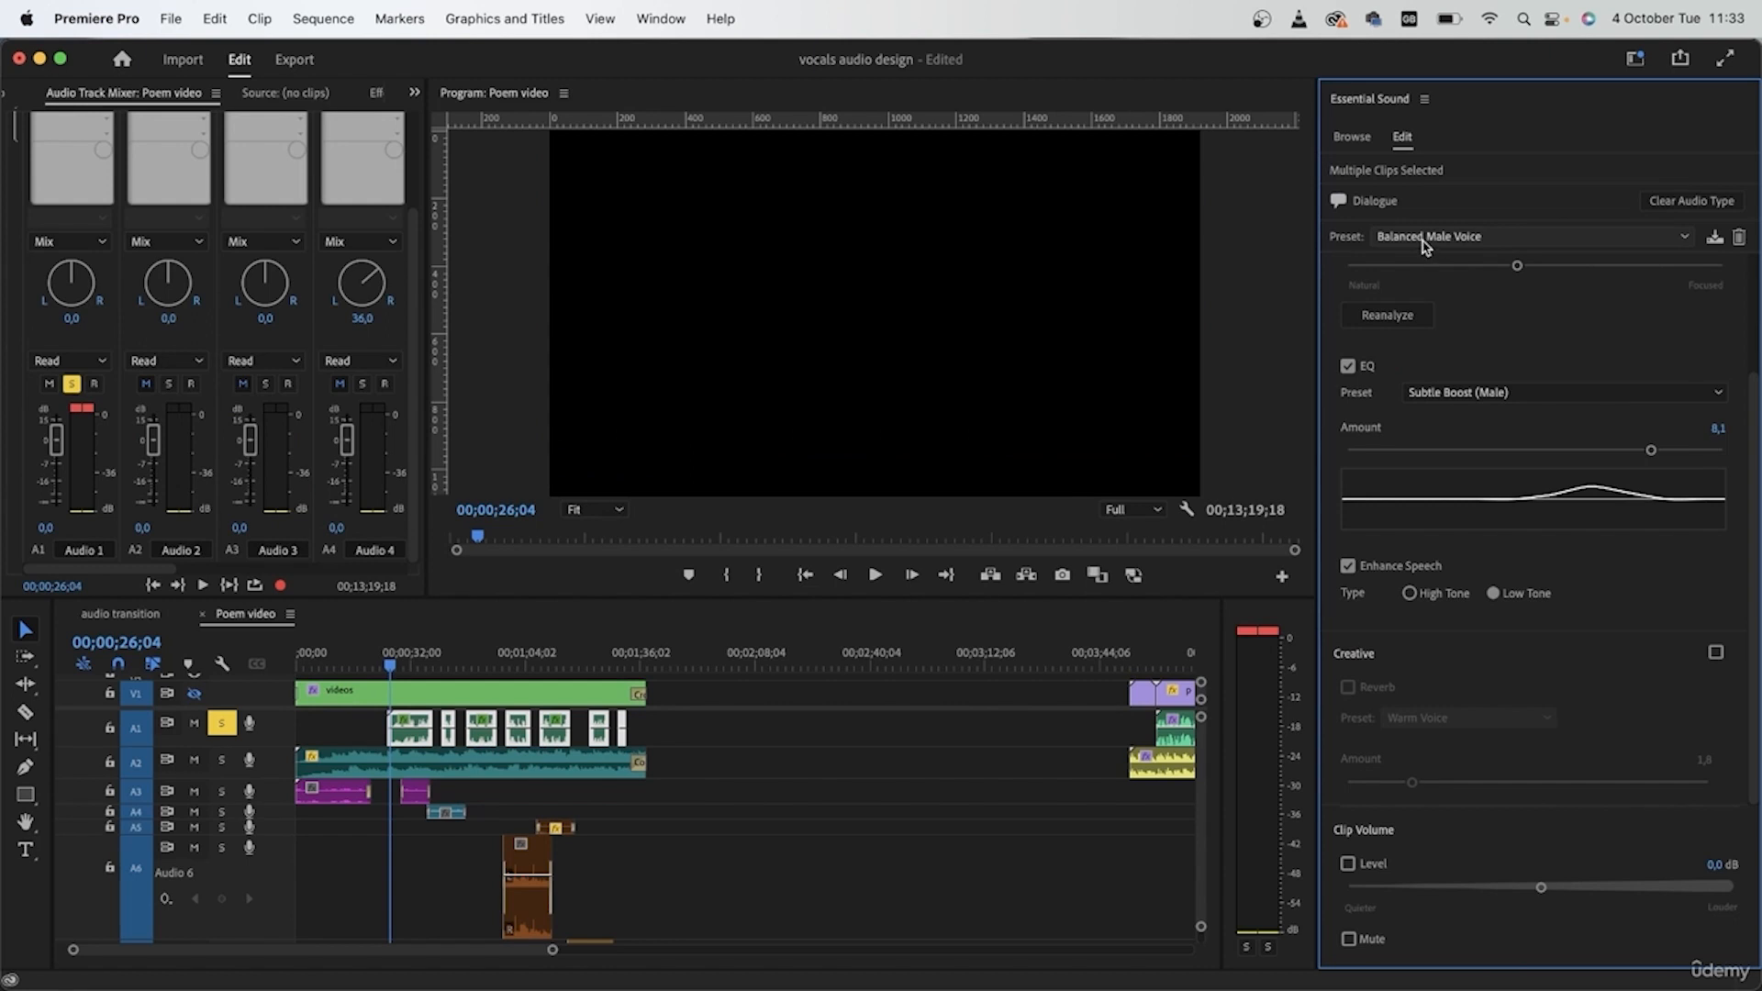
pyautogui.click(1424, 240)
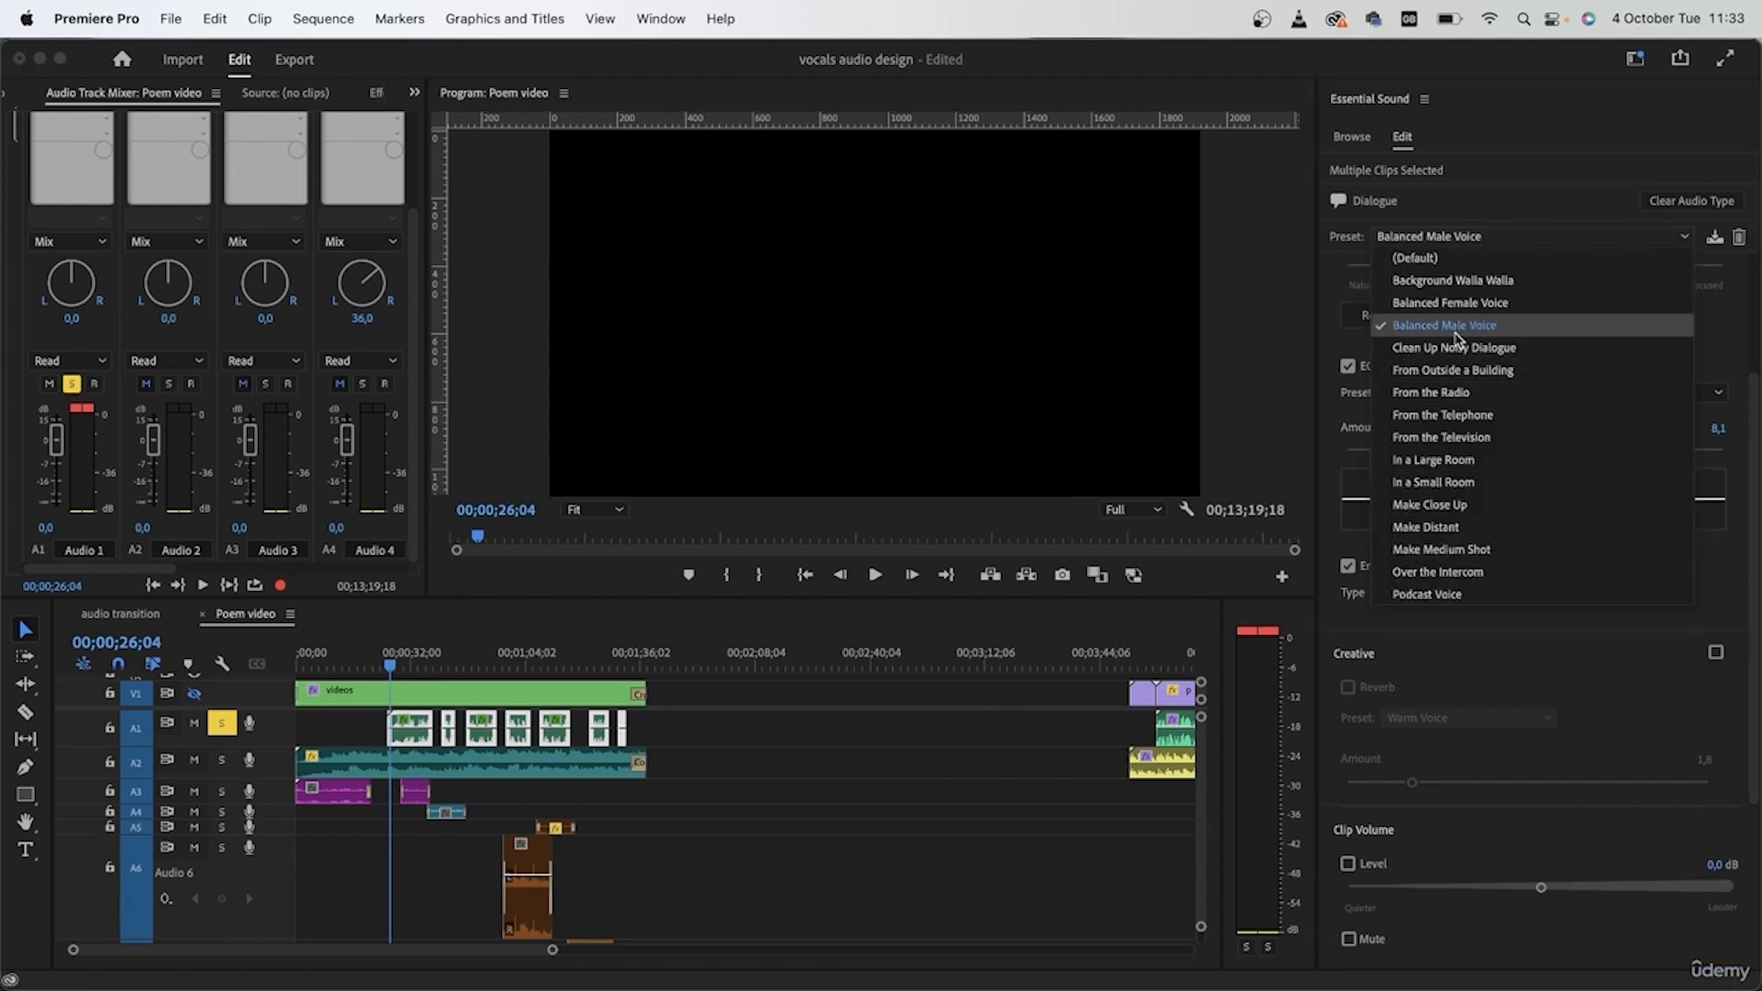
pyautogui.click(1506, 706)
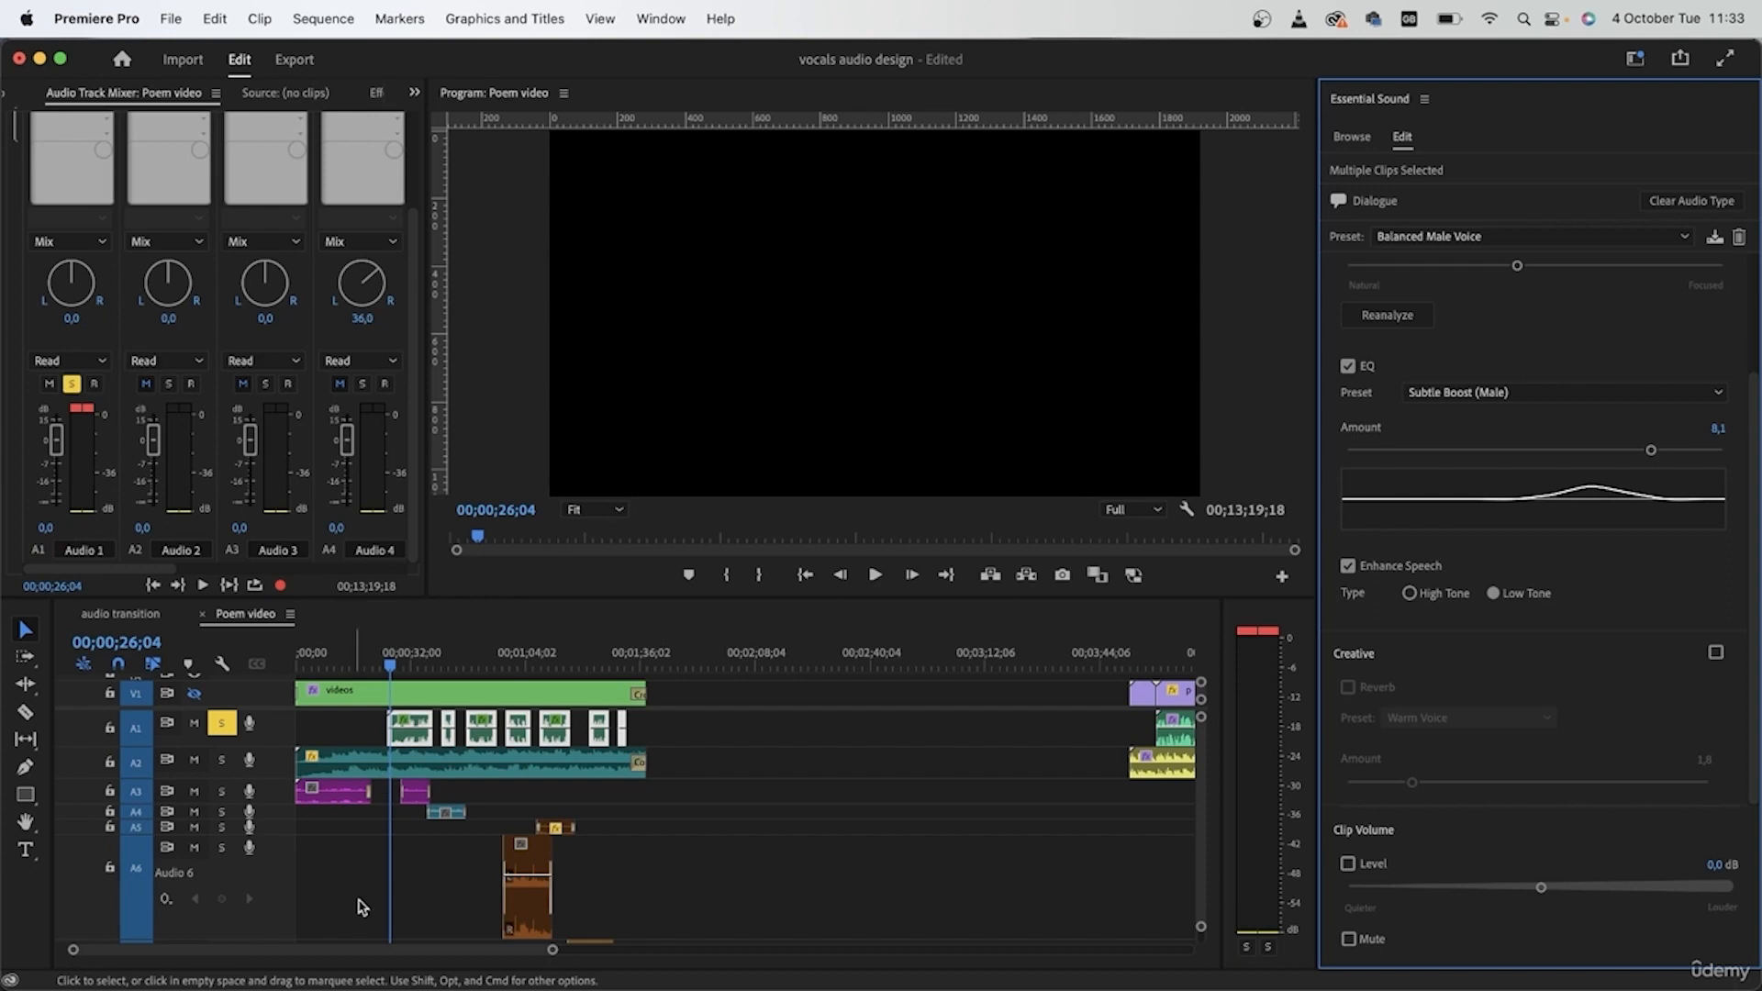
# - Deselect the clips and listen to the processed voice track from 00;00;26;04 to 00;00;37;18
pyautogui.click(428, 901)
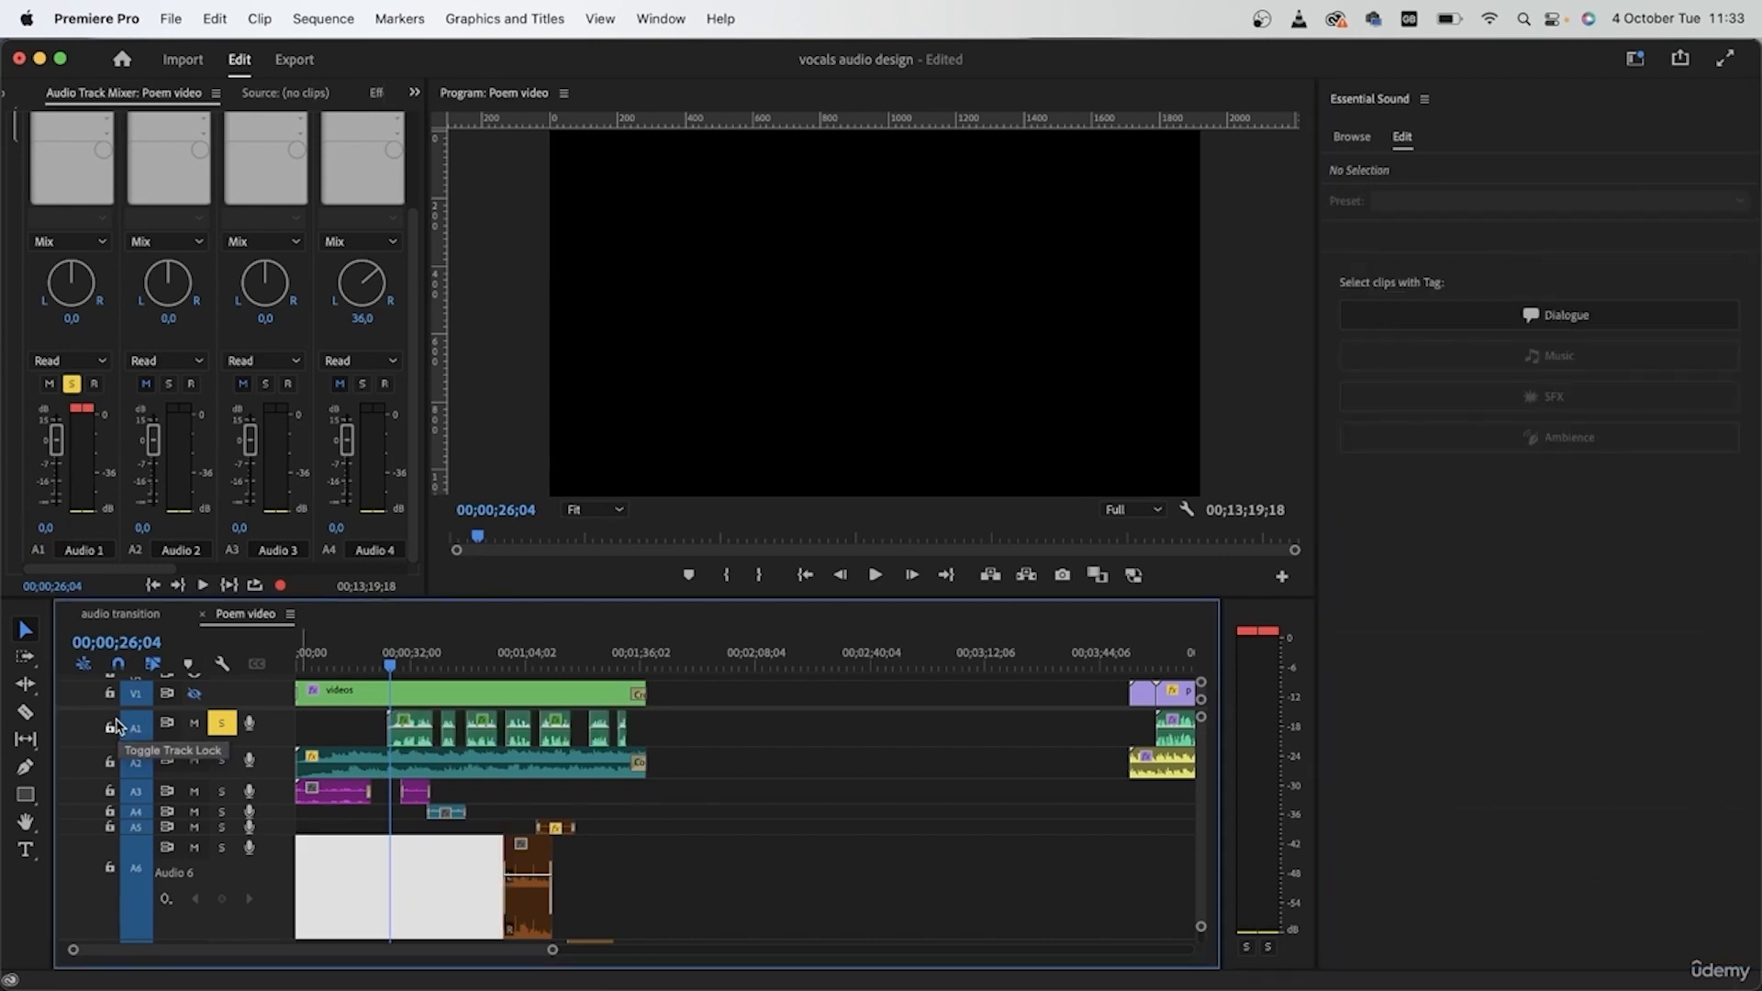
pyautogui.press('space')
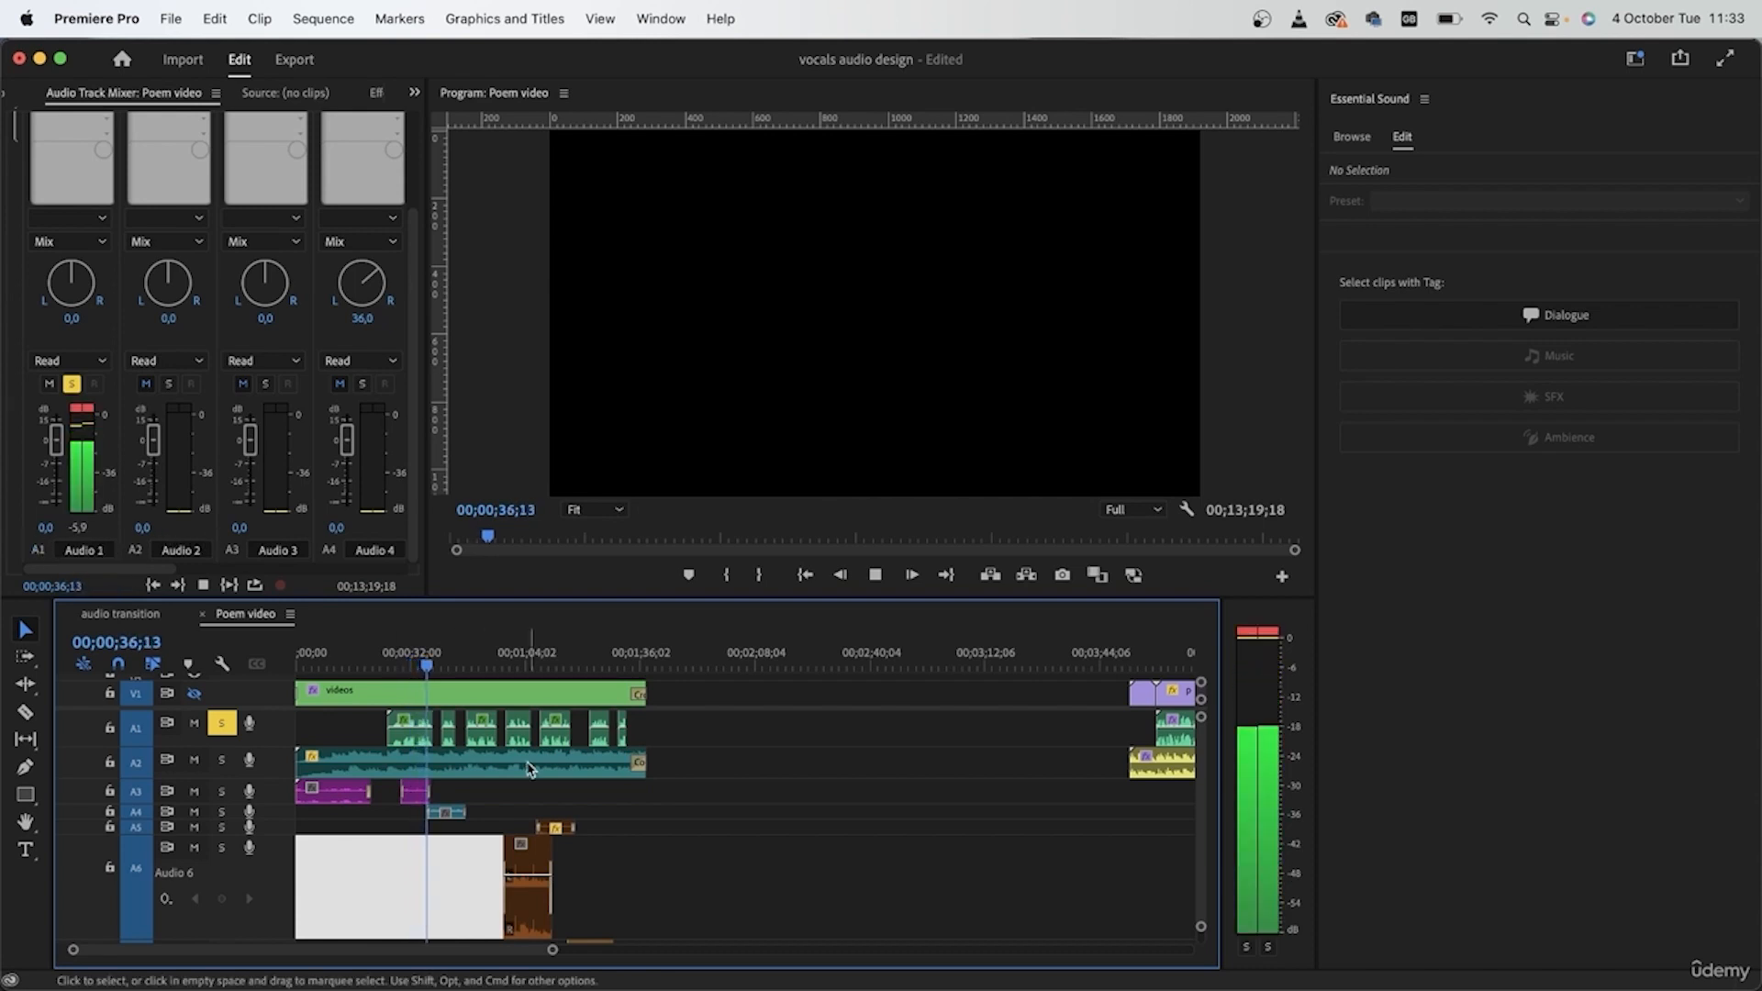
pyautogui.press('space')
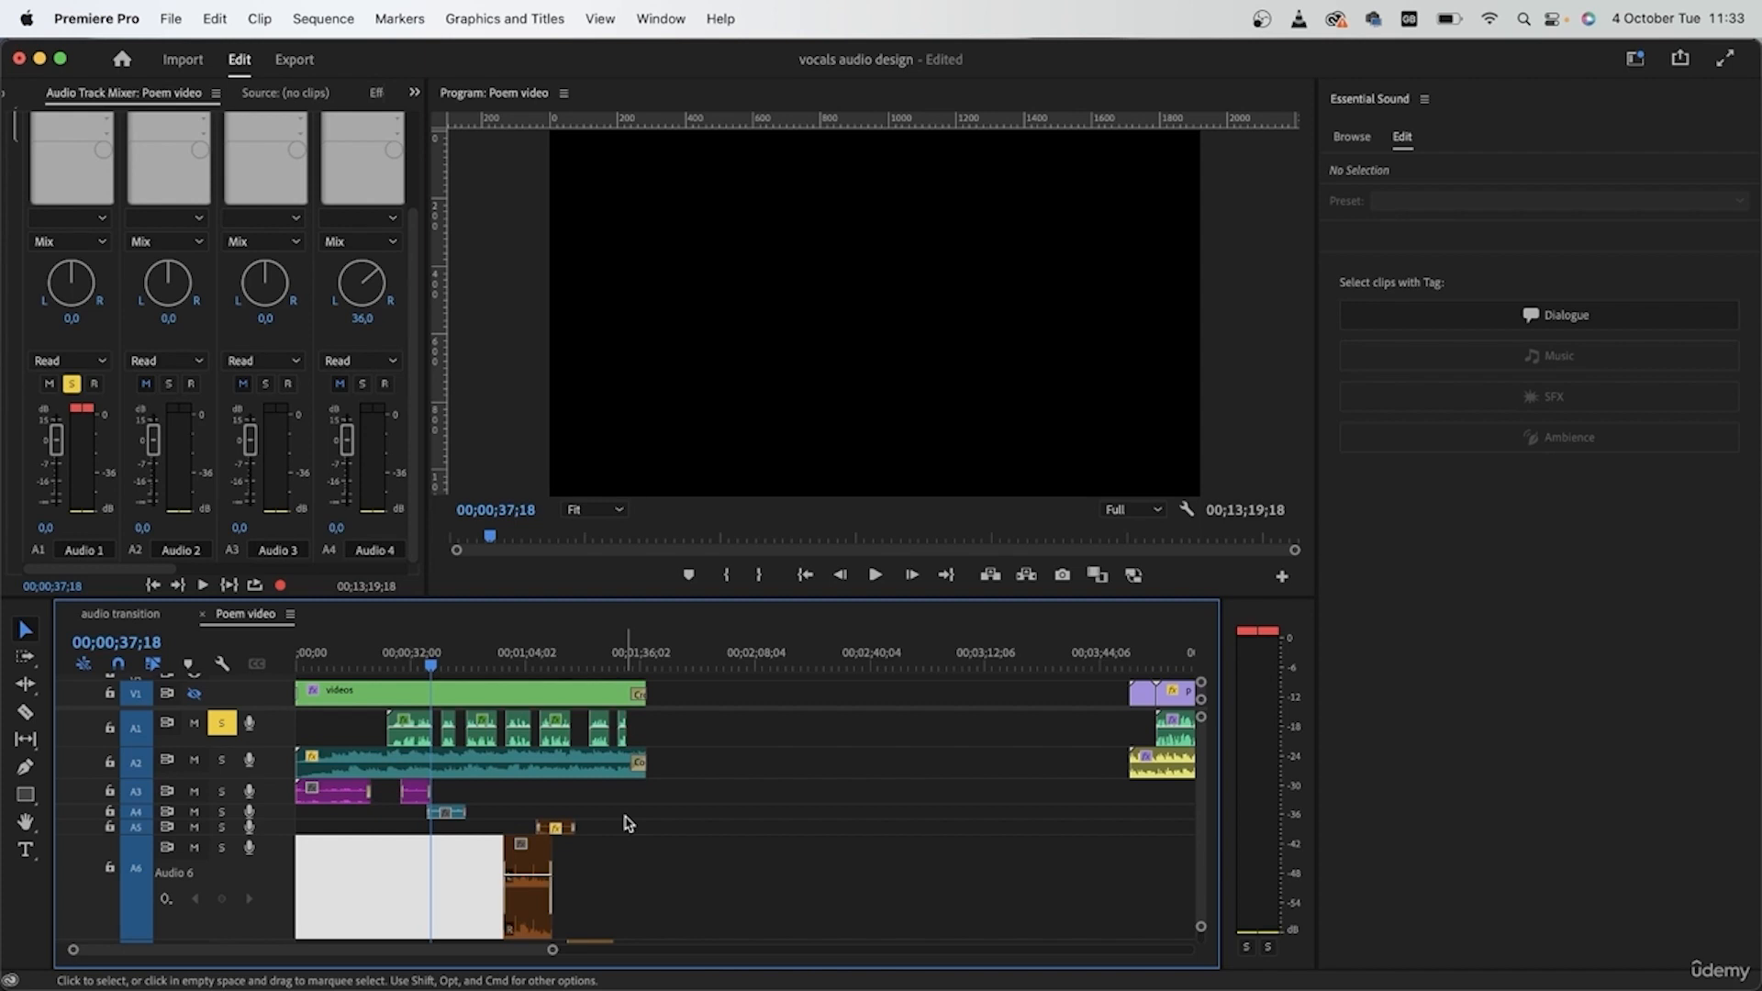
# - Apply the Smooth Vocal Ducking music preset to the dark-sad-ambient-piano clip on track A2, then deselect it
pyautogui.click(479, 771)
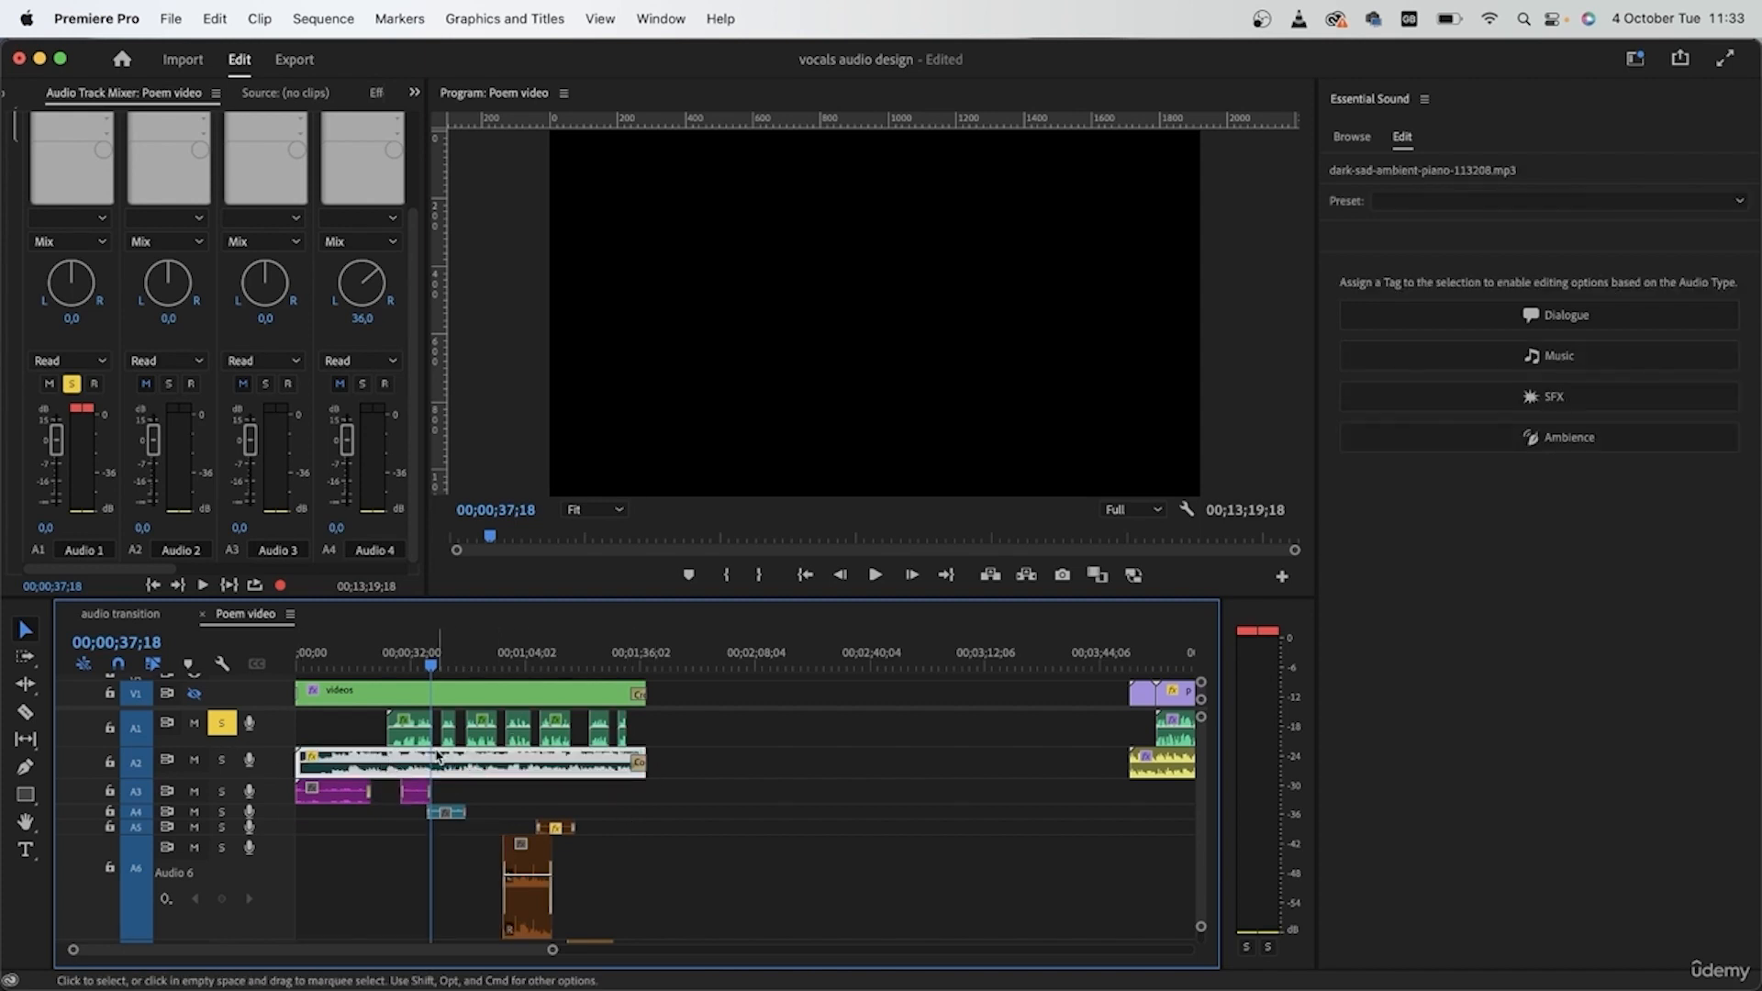
pyautogui.click(1560, 200)
pyautogui.moveTo(1472, 229)
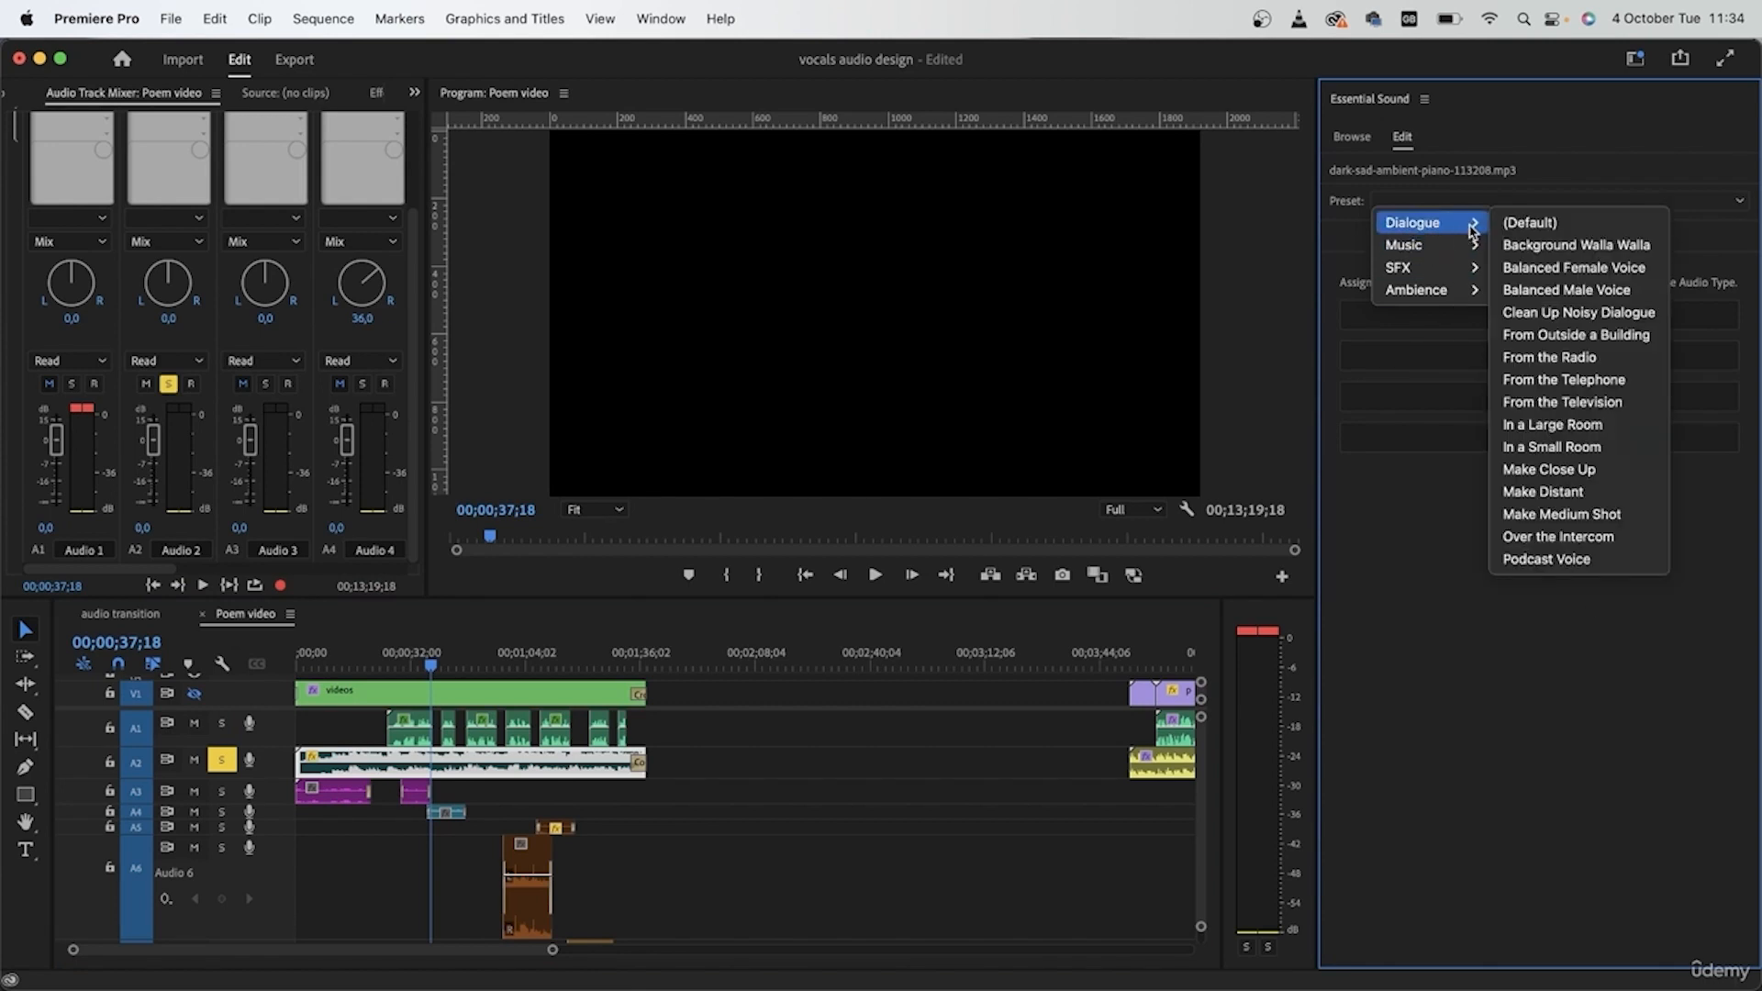
pyautogui.click(1420, 496)
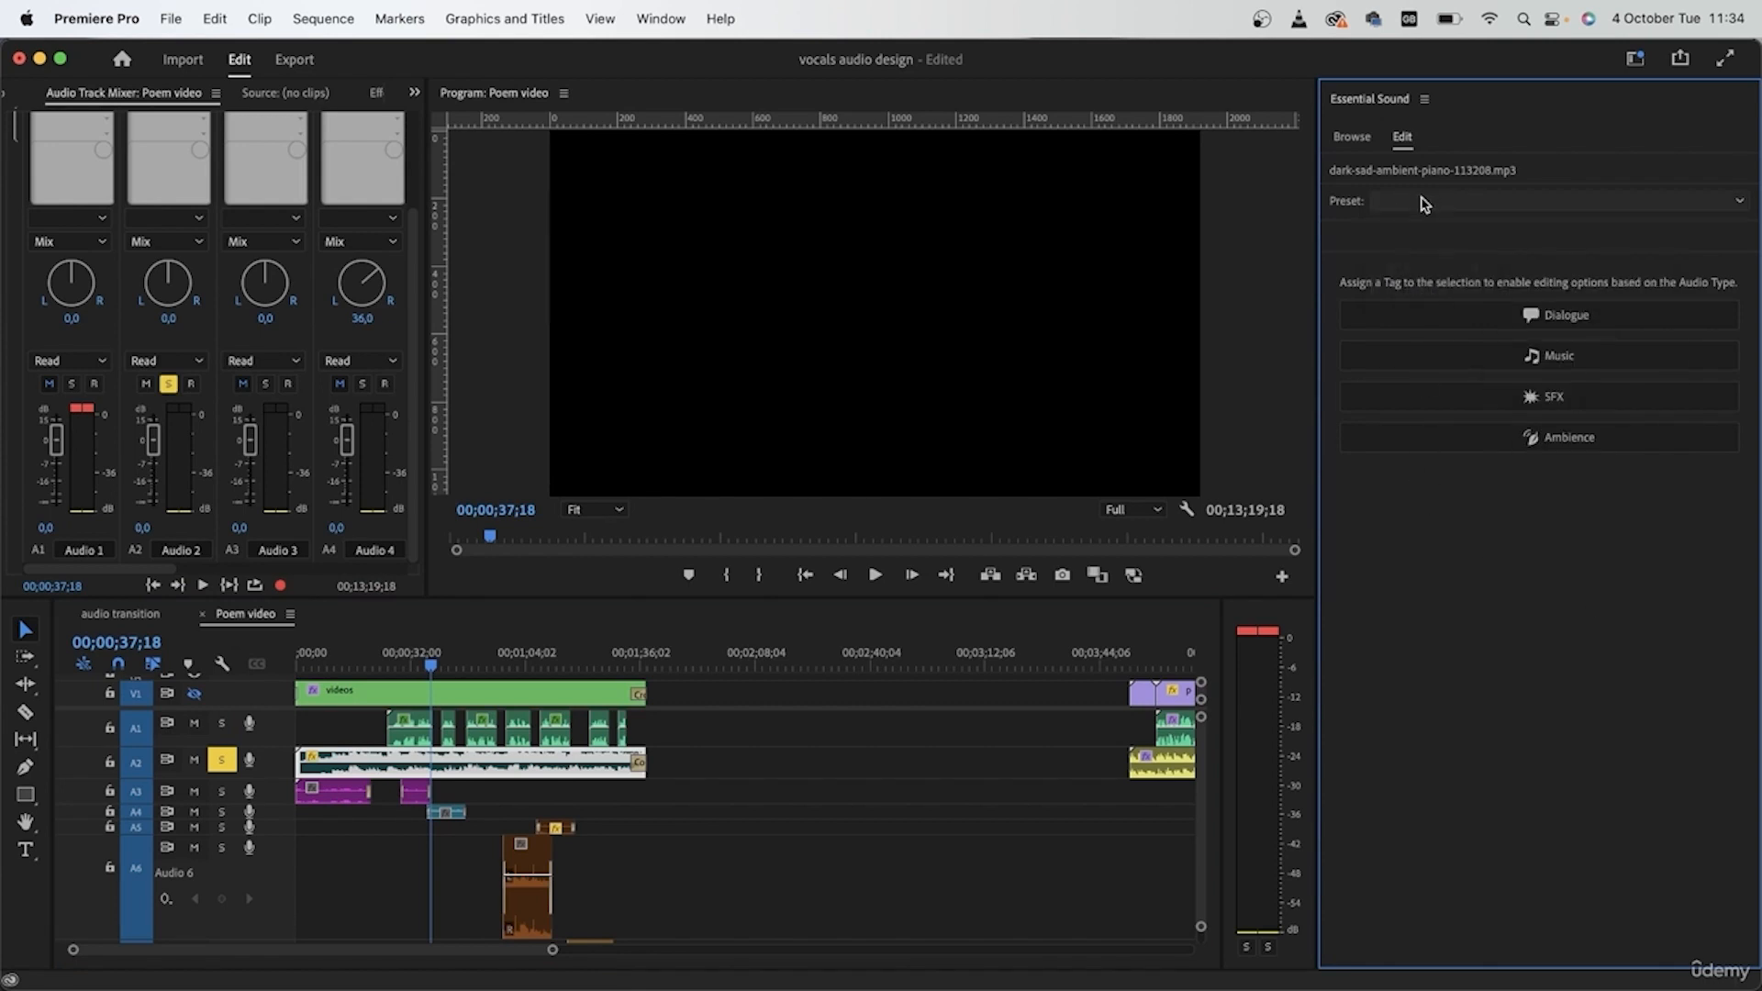
pyautogui.click(1424, 204)
pyautogui.moveTo(1422, 246)
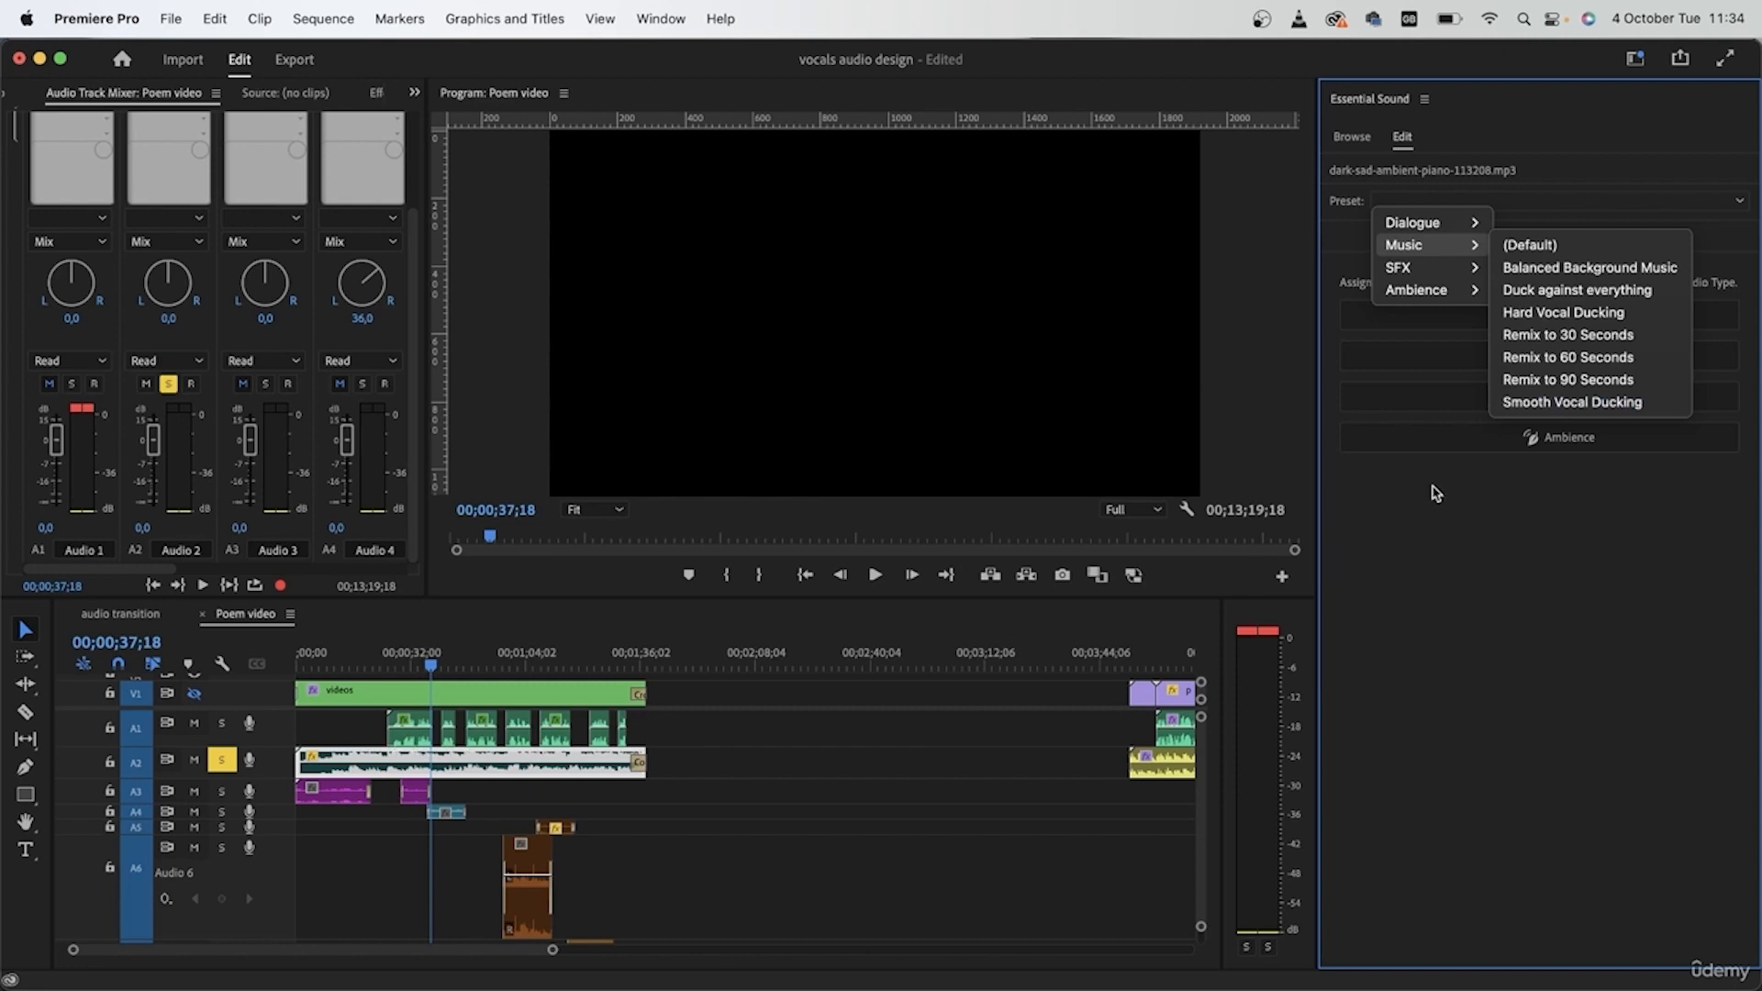
pyautogui.click(1572, 402)
pyautogui.click(654, 863)
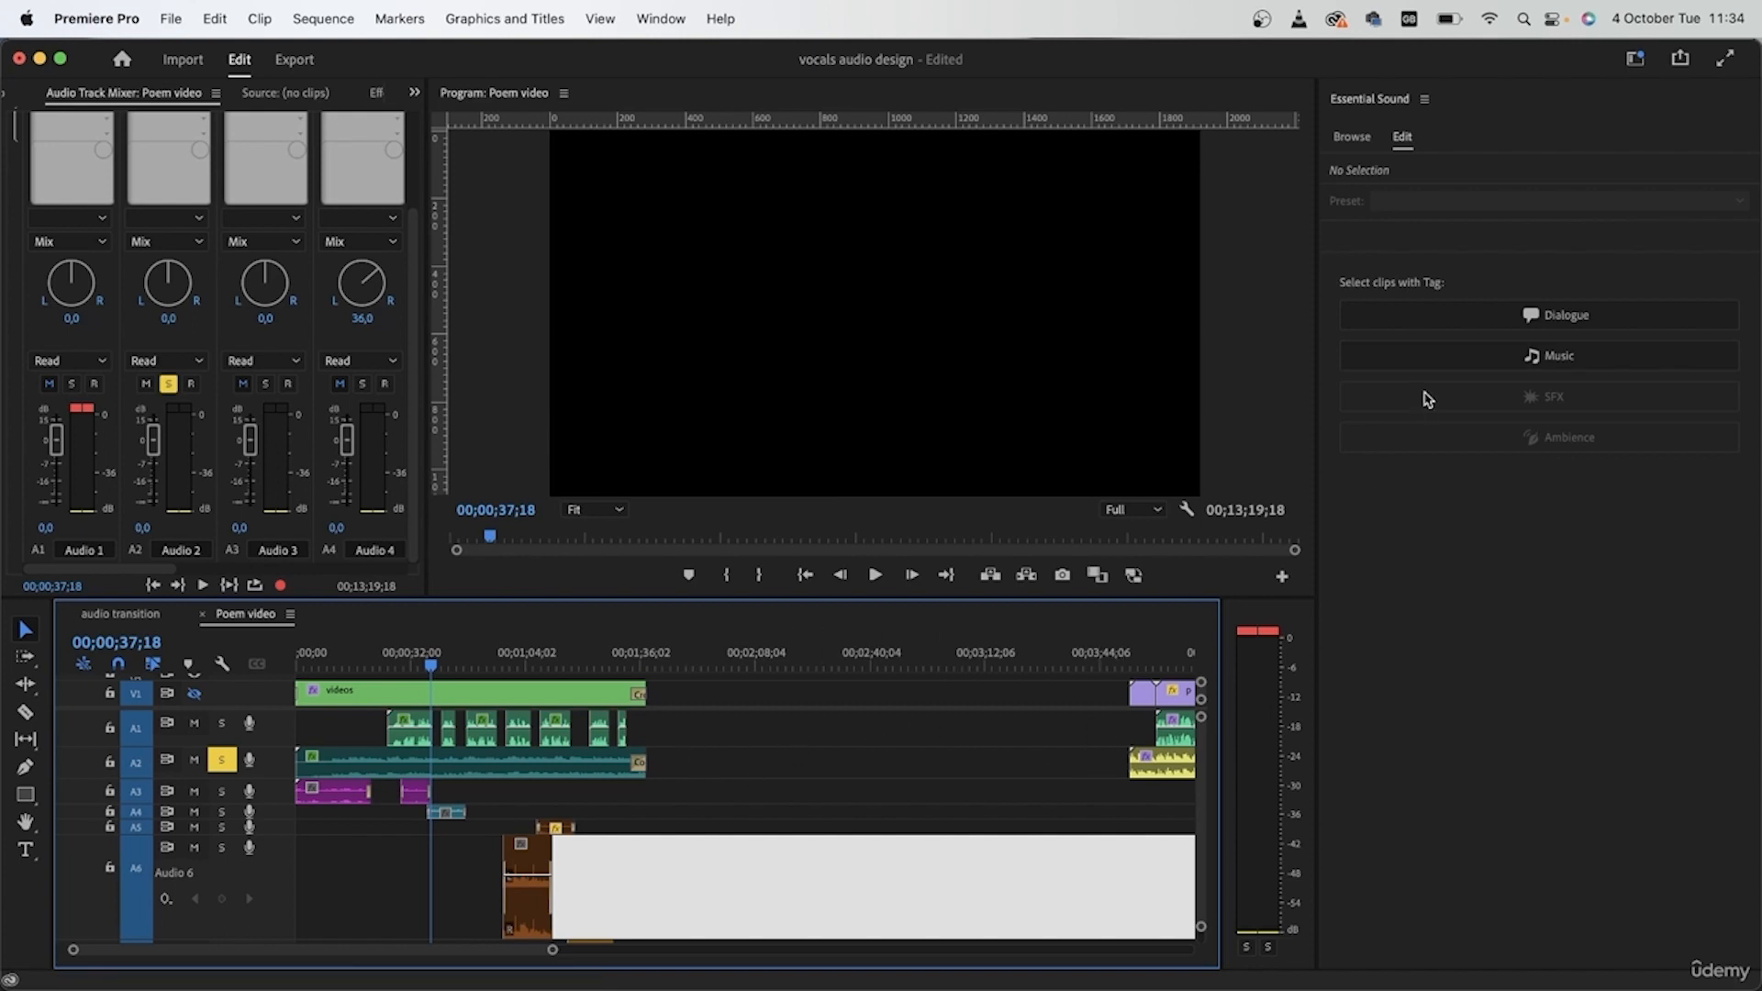
# - Solo voice track A1 alongside music track A2 and listen to the mix from about 00;00;16;00 to 00;00;40;17
pyautogui.click(221, 723)
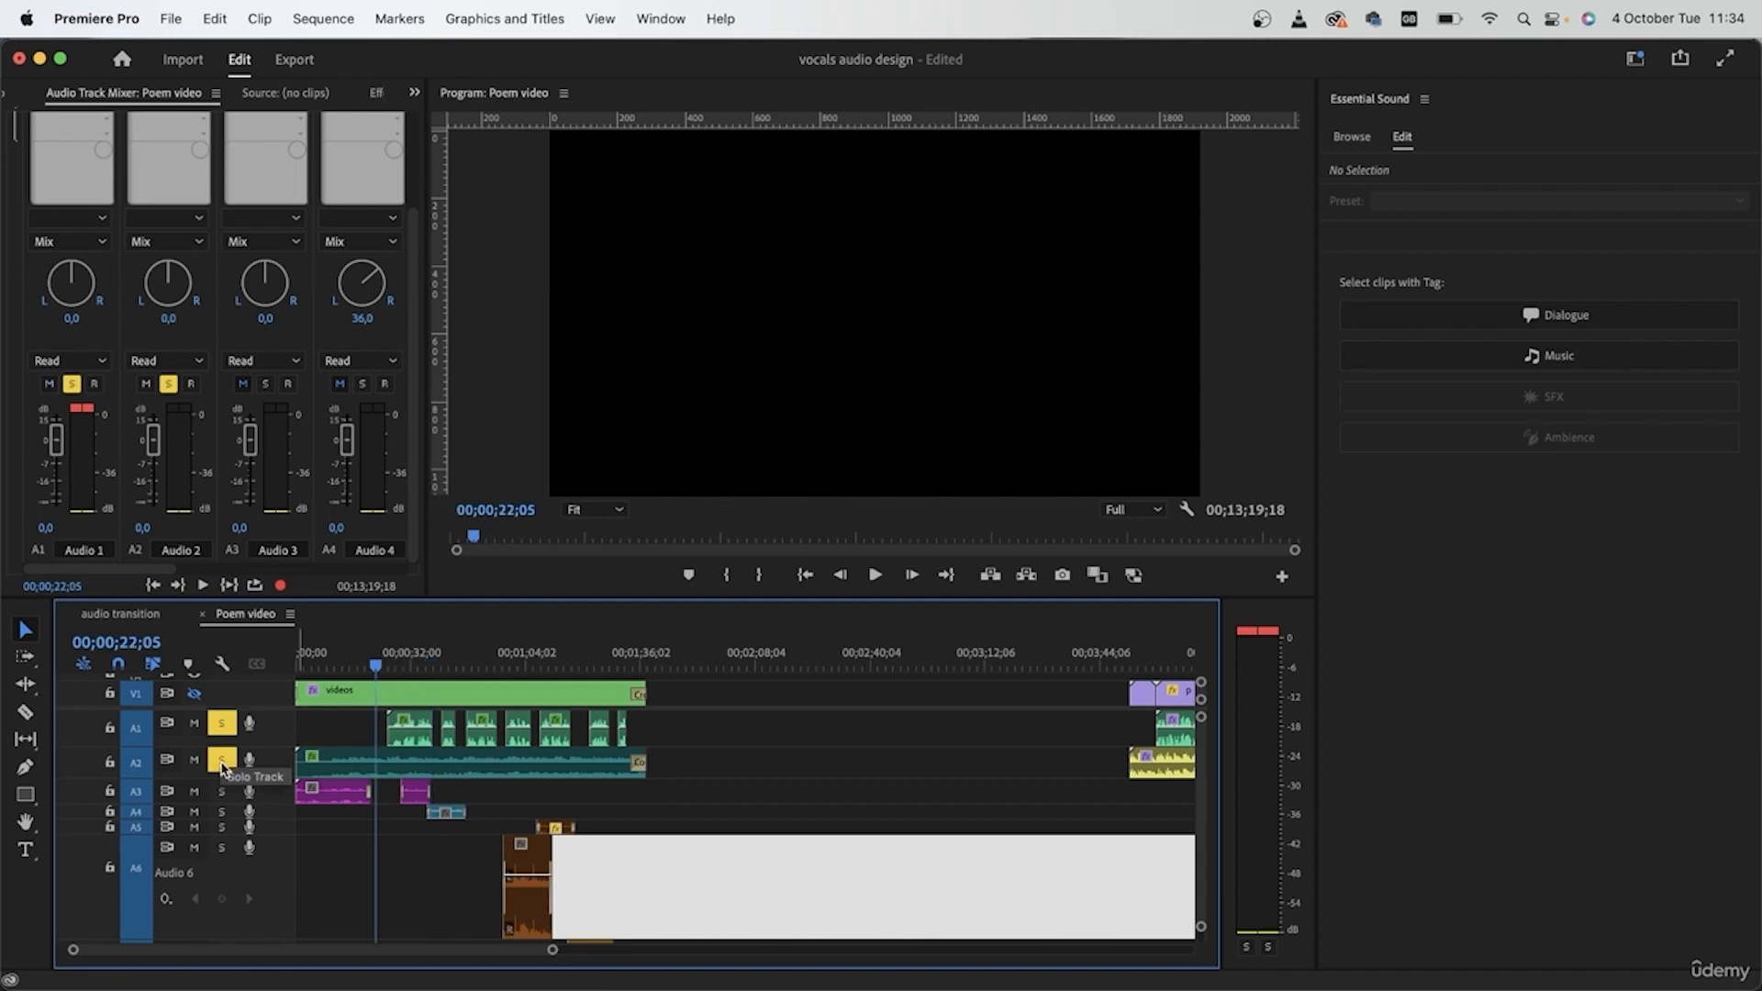
pyautogui.click(354, 657)
pyautogui.press('space')
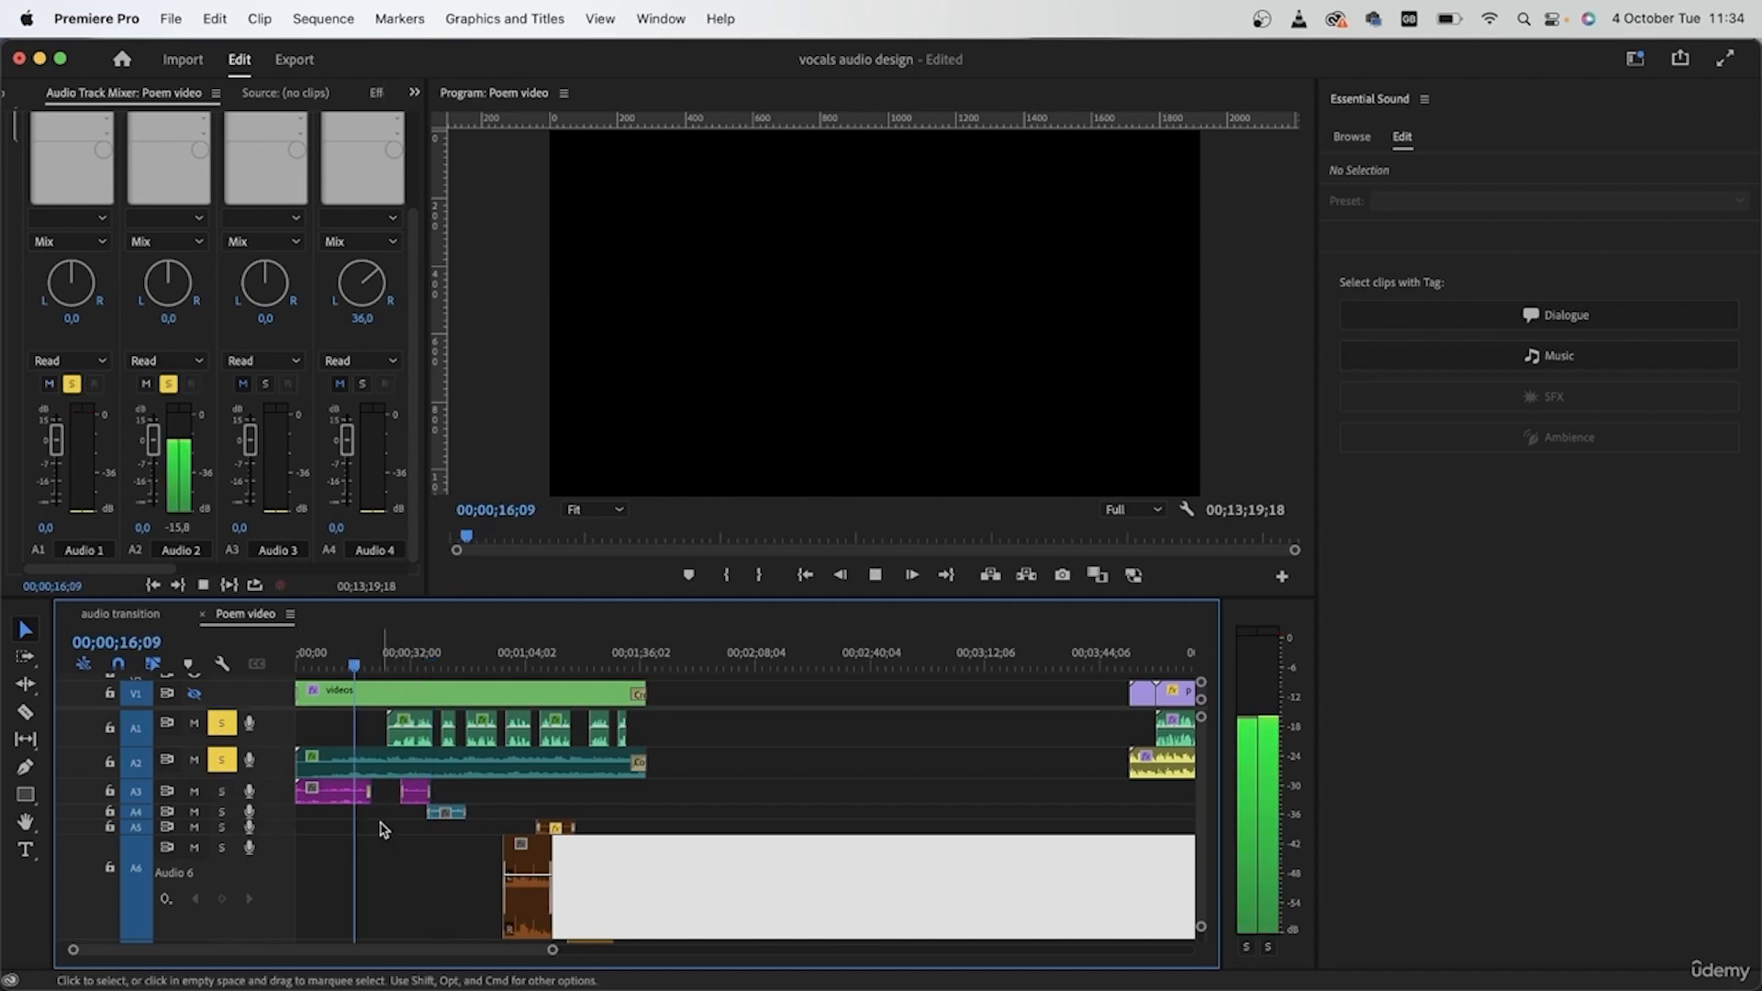
pyautogui.press('=')
pyautogui.press('=')
pyautogui.press('=')
pyautogui.press('=')
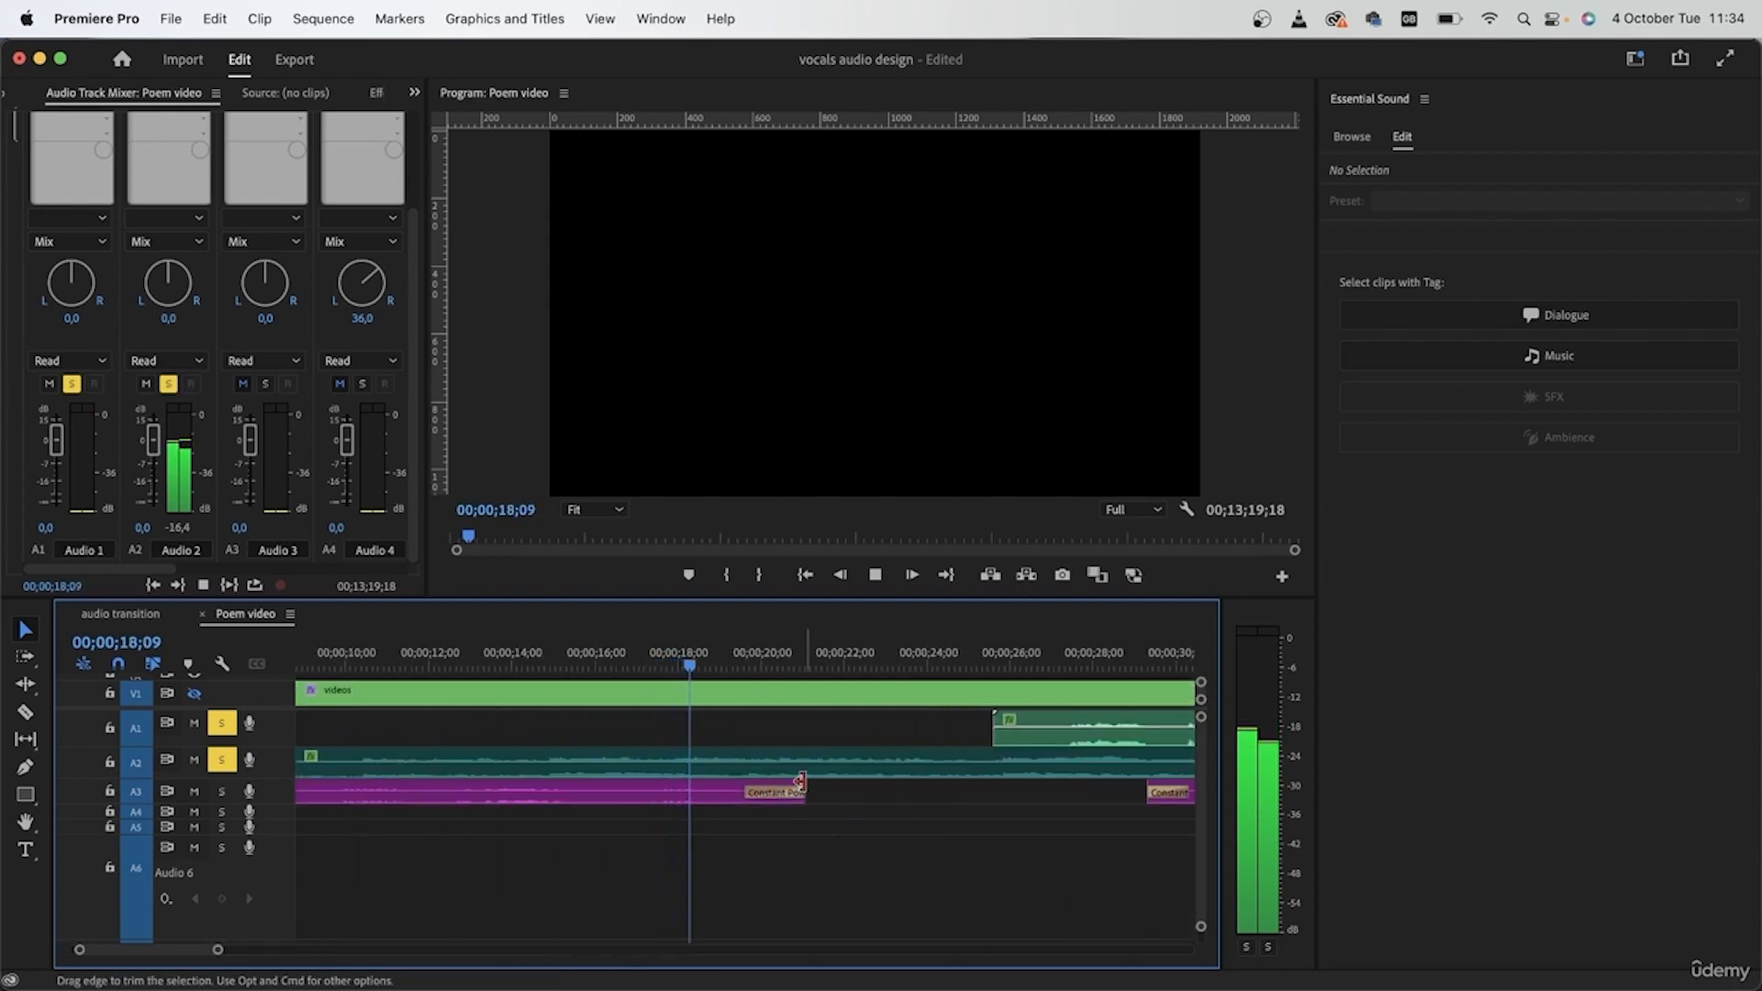
pyautogui.click(666, 654)
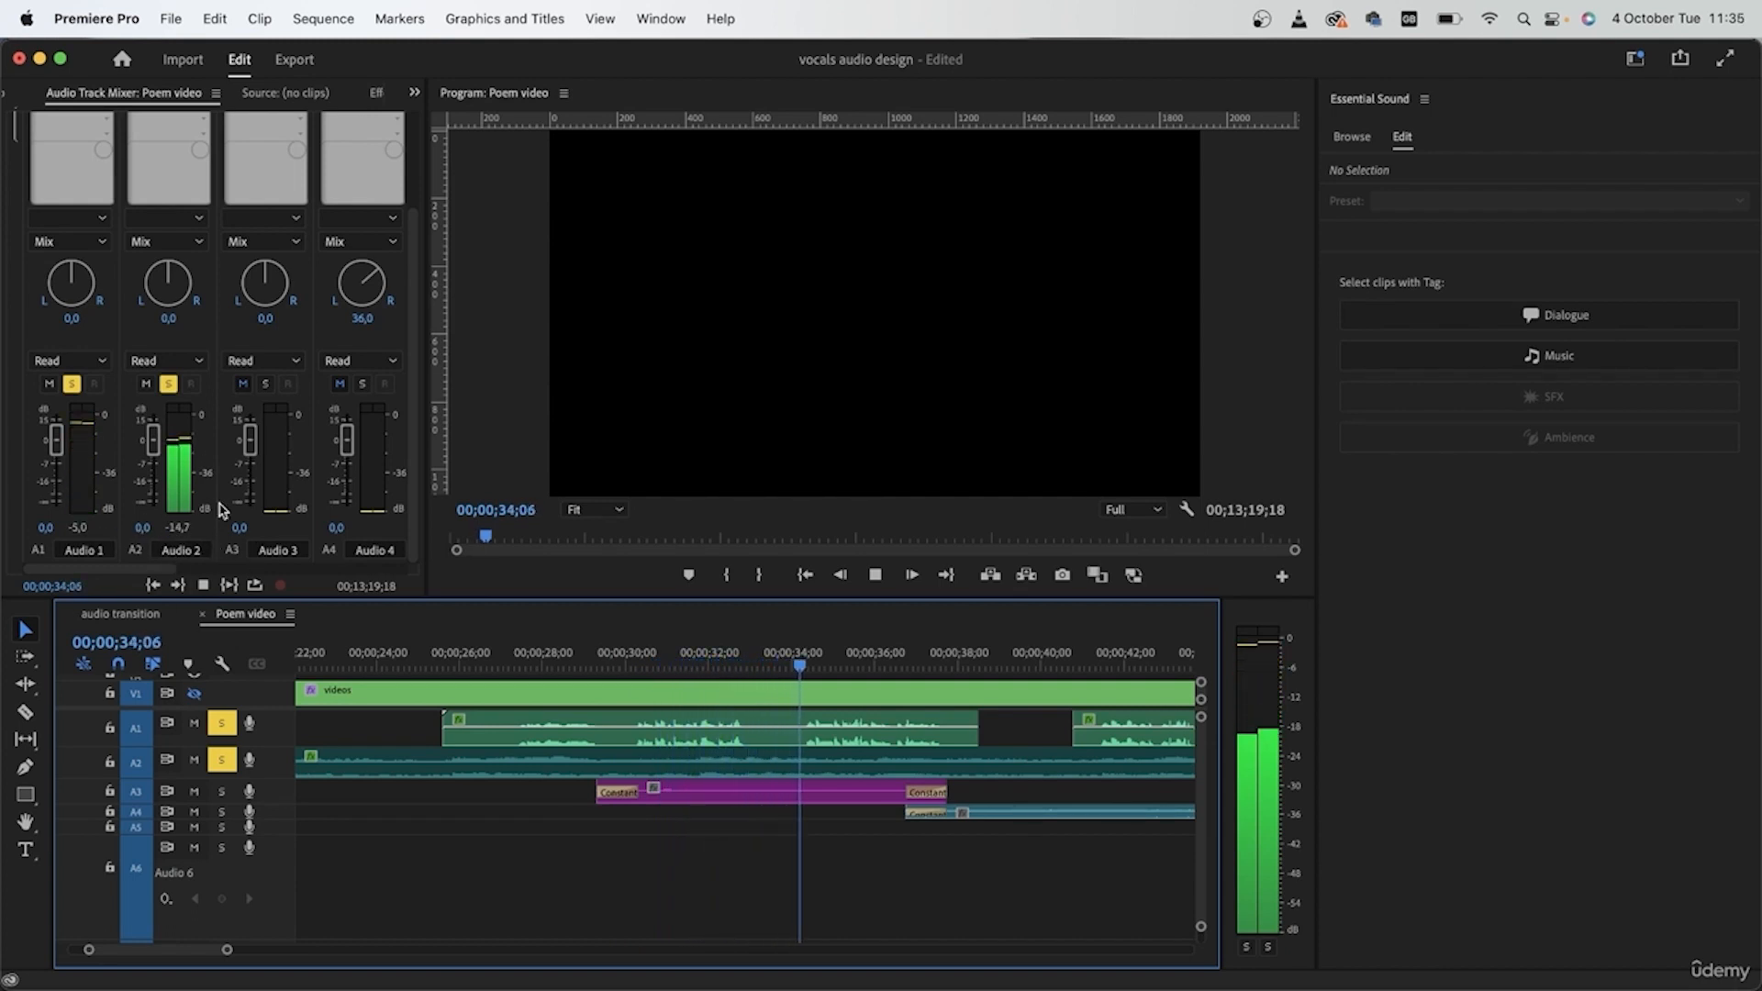
pyautogui.hscroll(5, 655, 865)
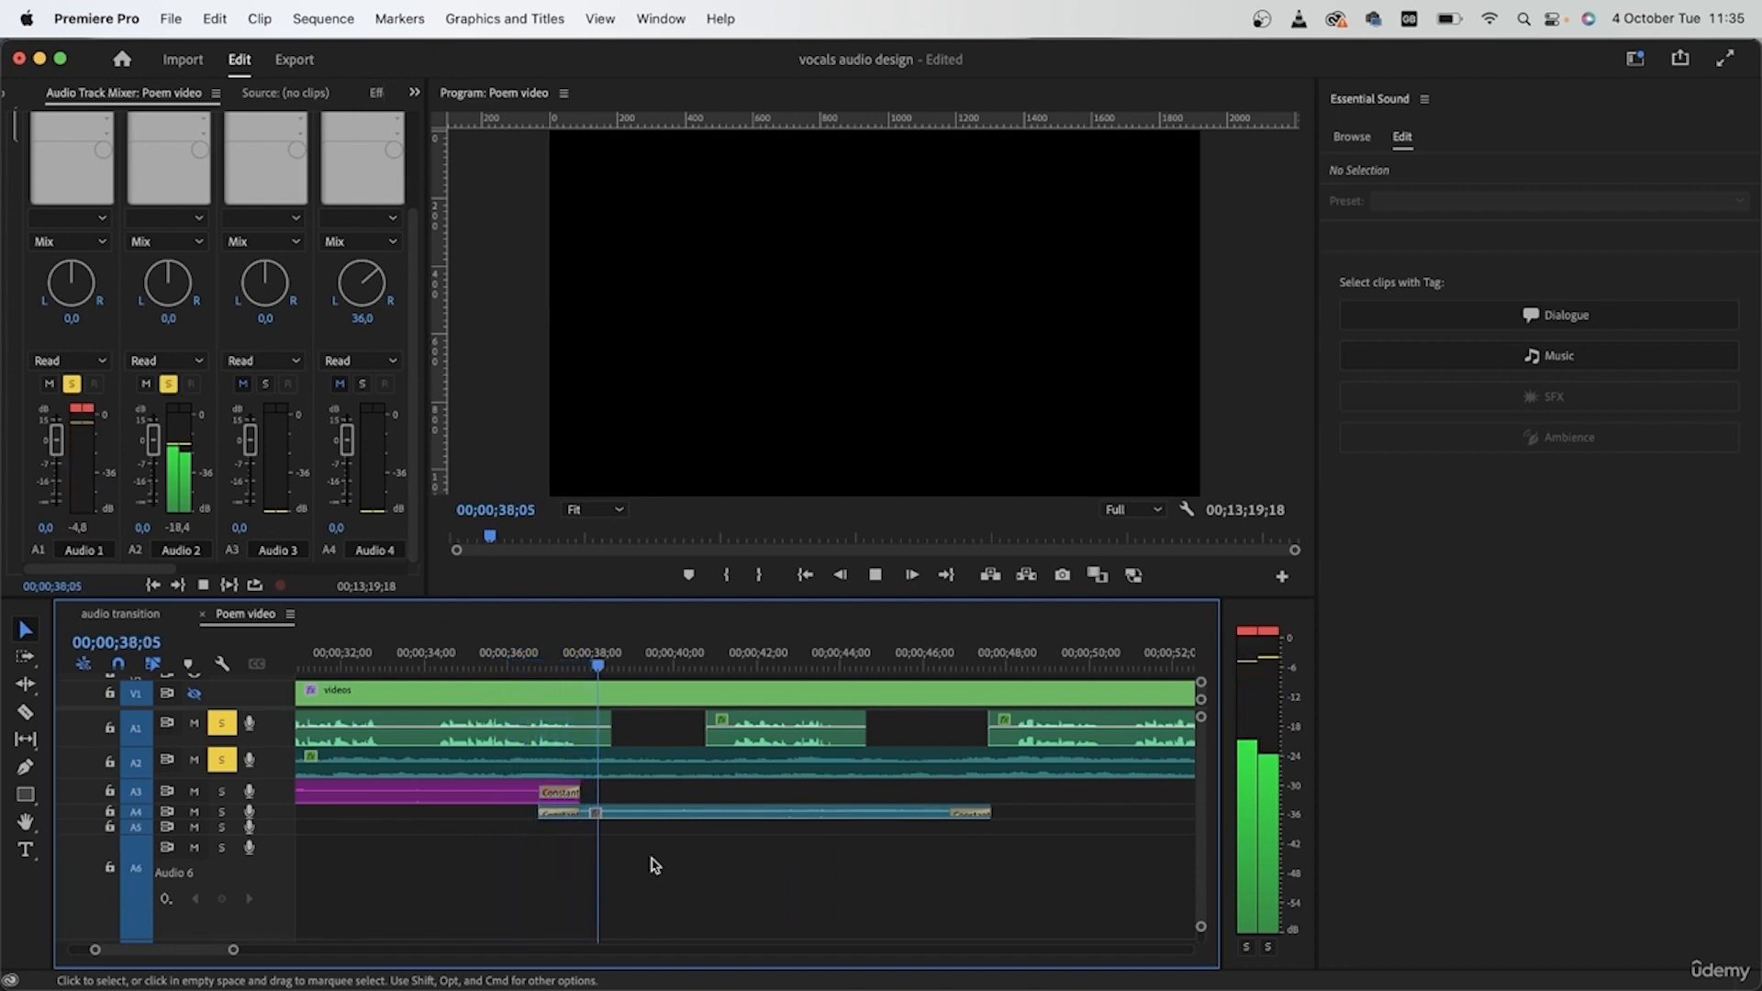
pyautogui.scroll(-3, 652, 865)
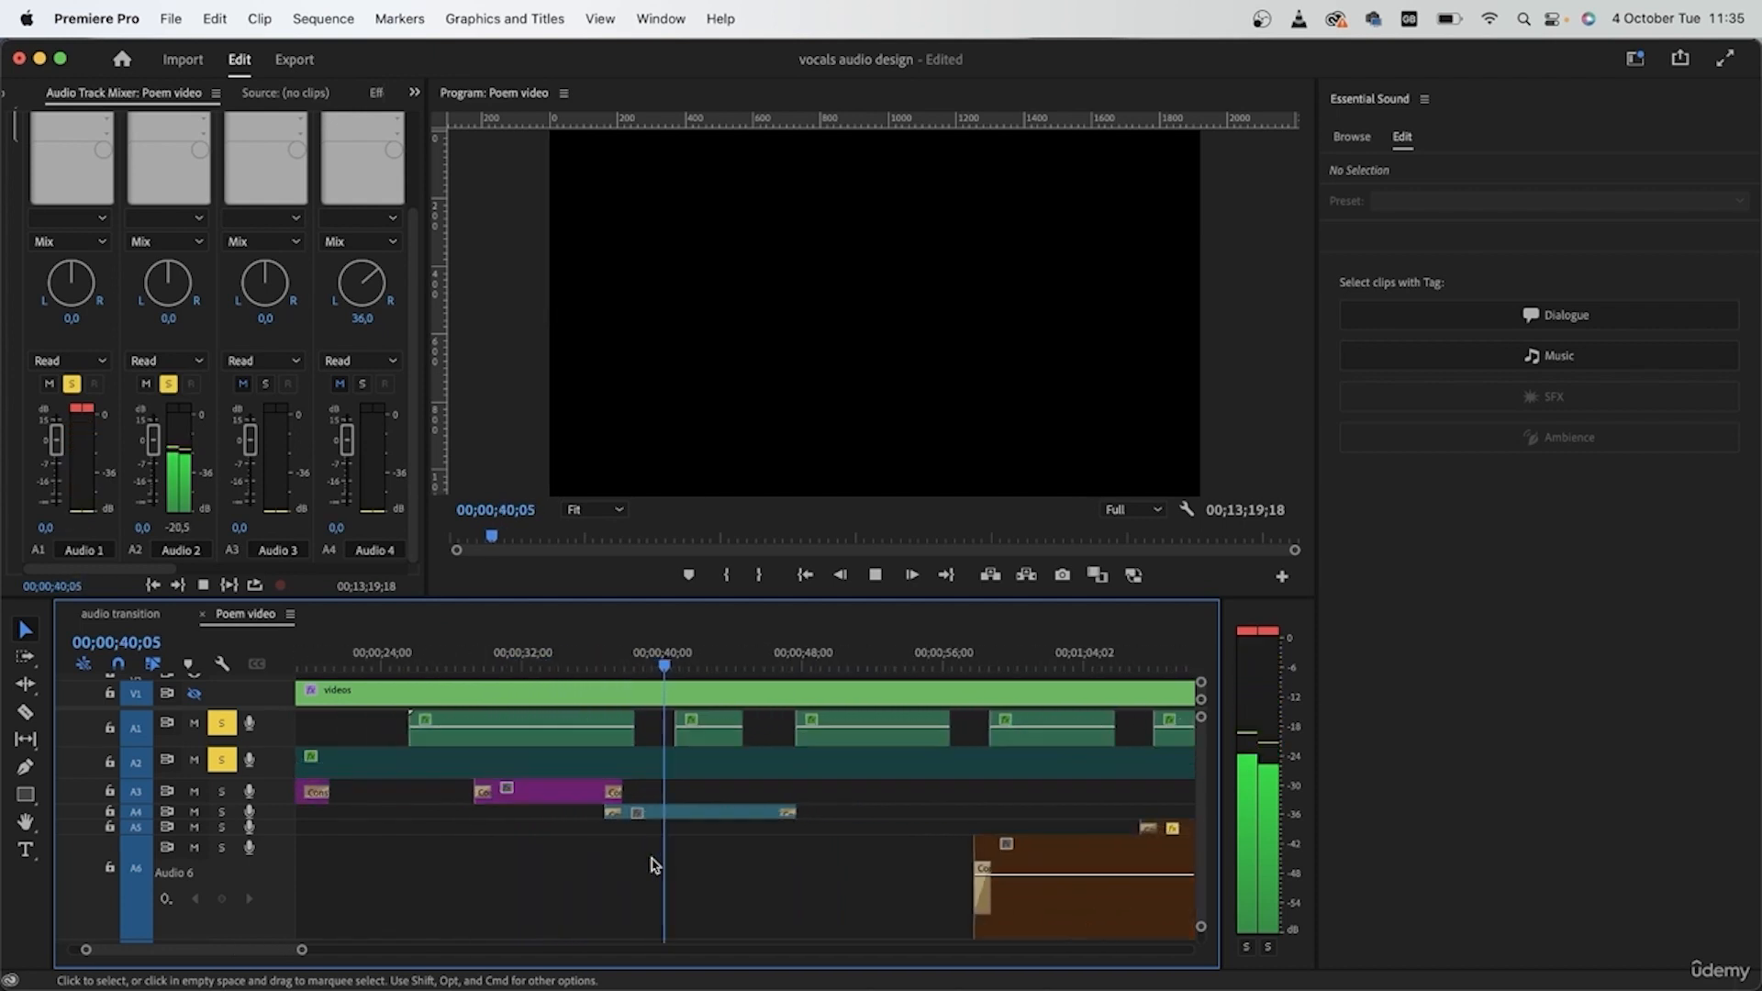
pyautogui.press('space')
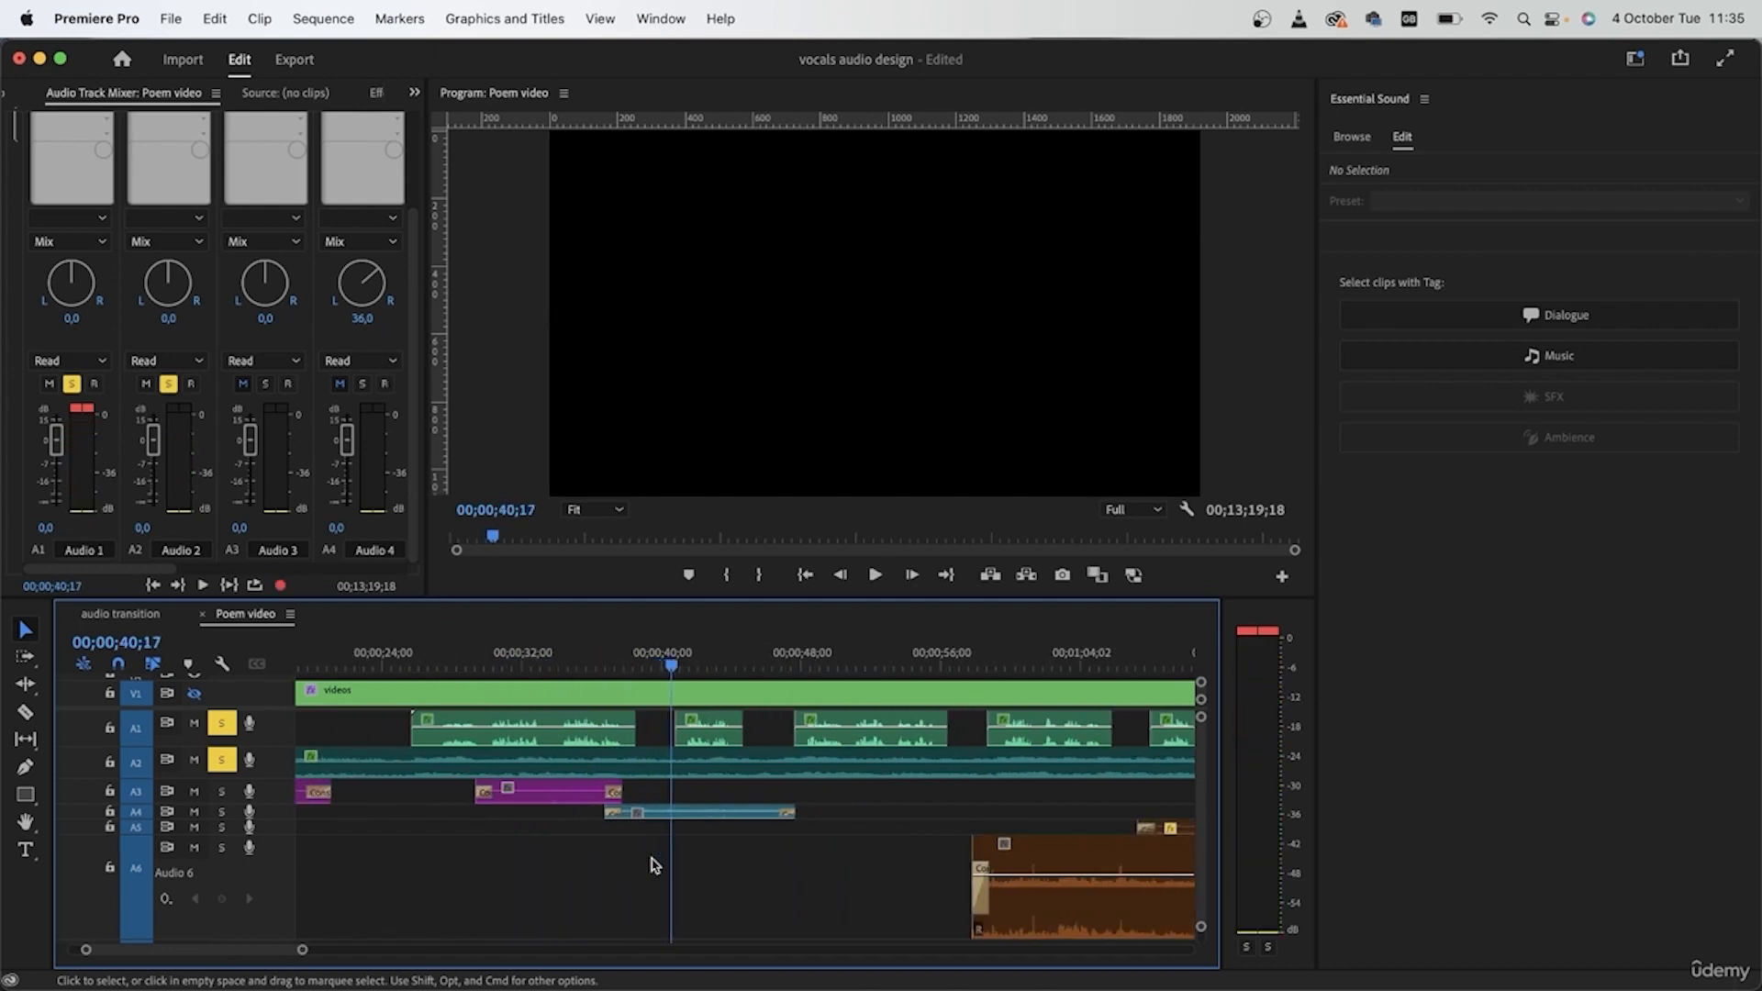
# - Review the dark-sad-ambient-piano clip's Ducking settings and the first voice clip's Dialogue settings on track A1
pyautogui.click(724, 773)
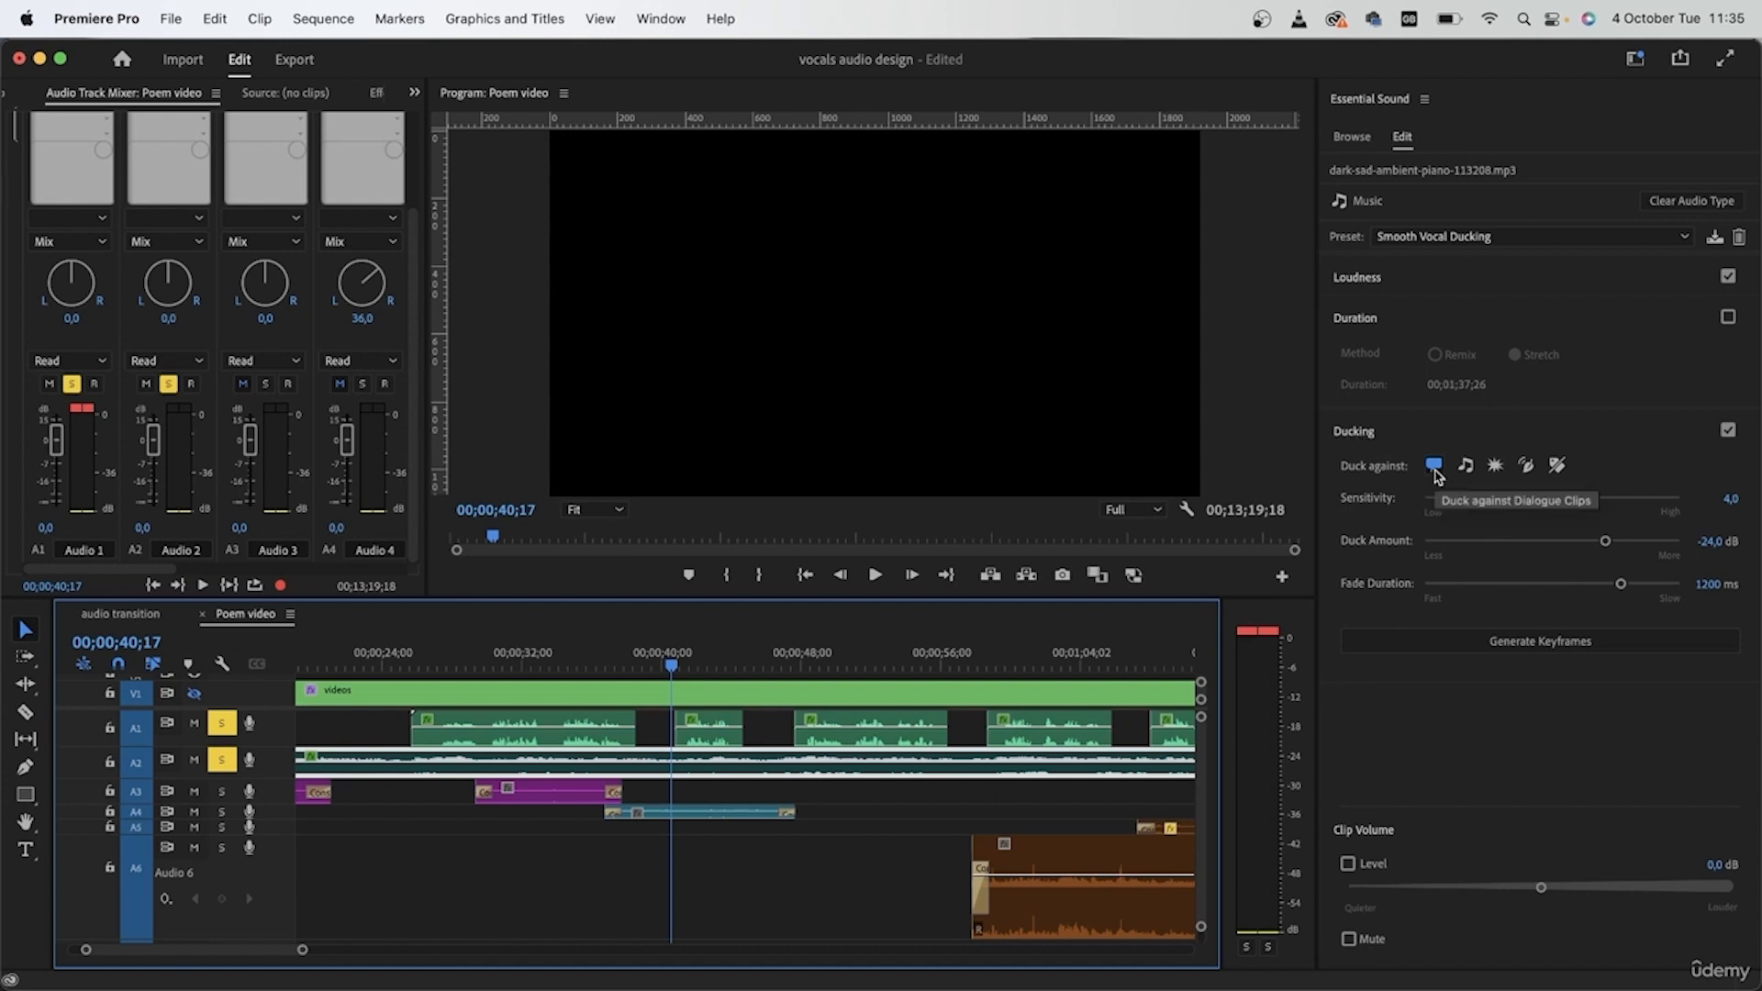
pyautogui.click(523, 730)
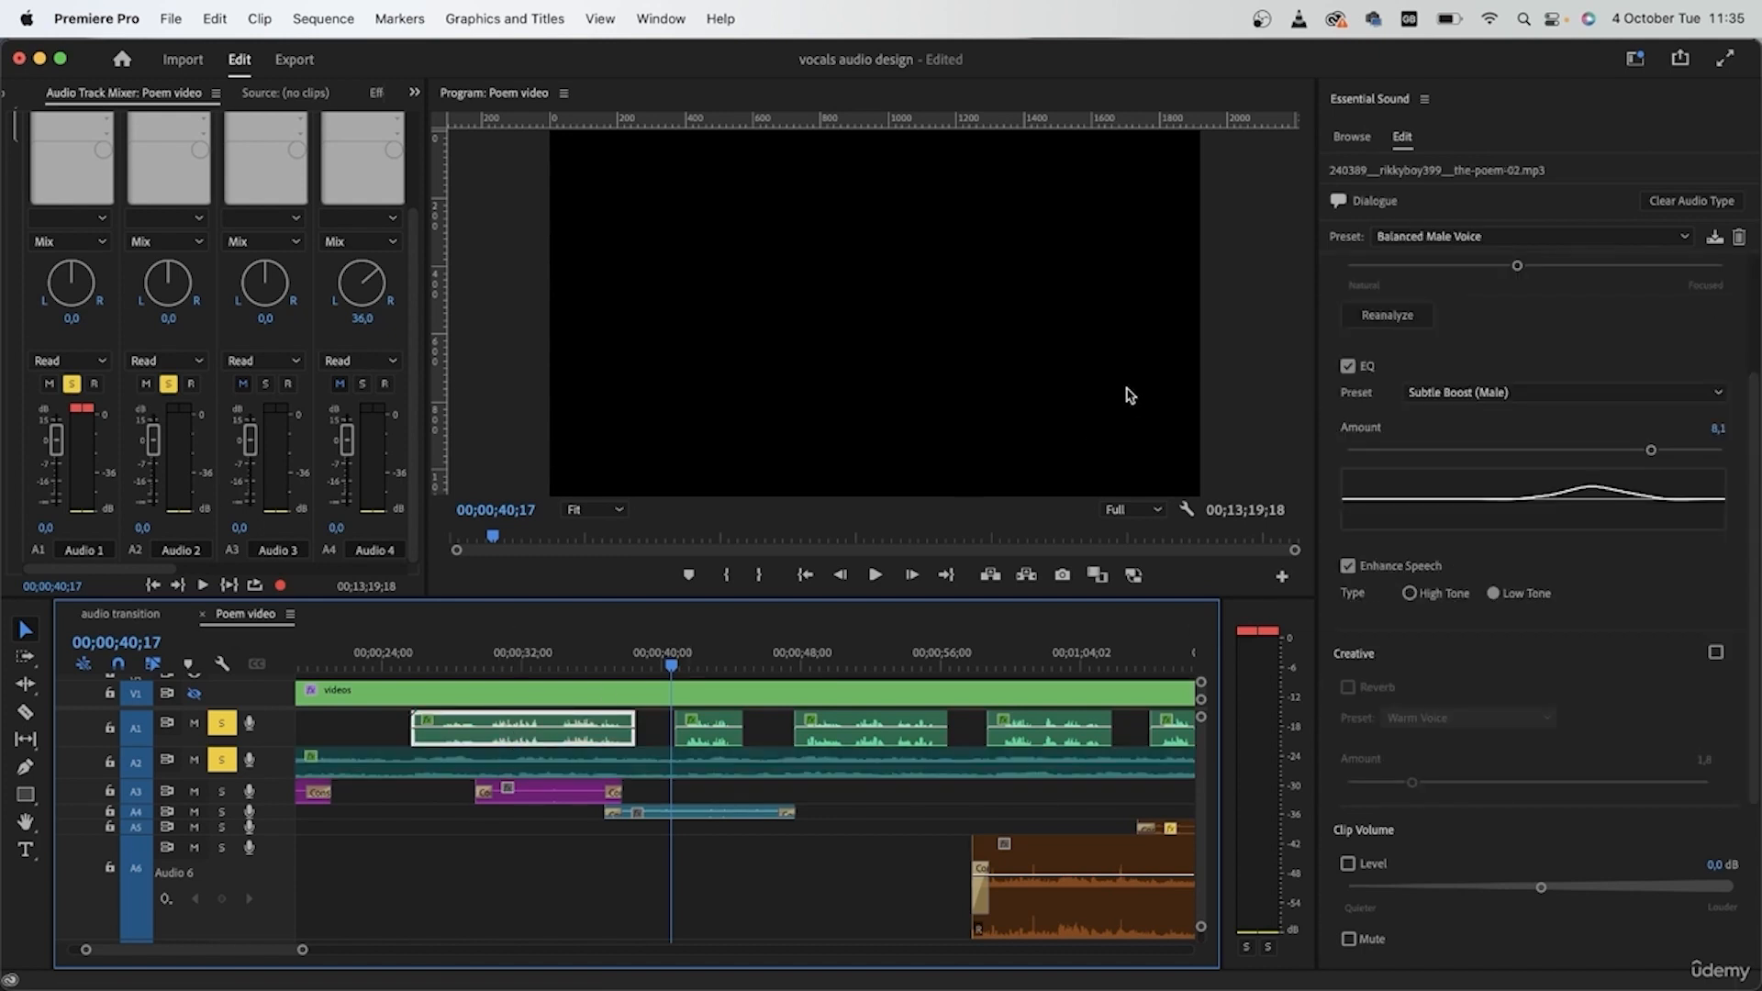
pyautogui.click(854, 764)
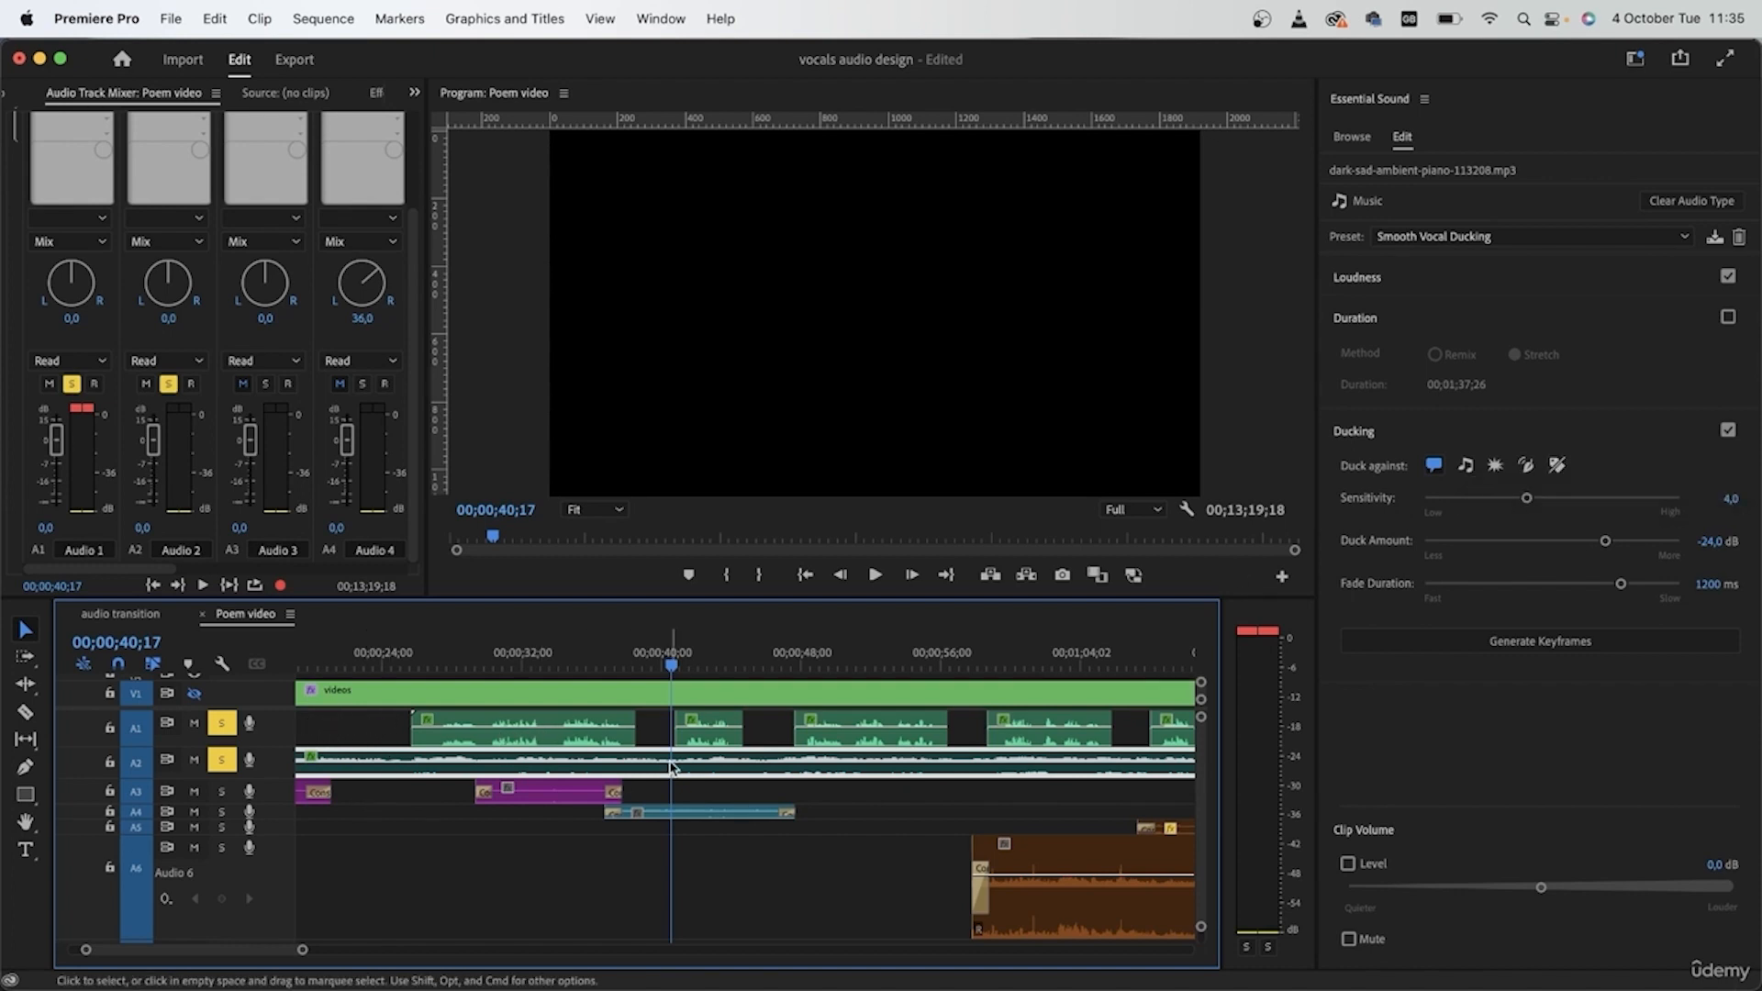
# - Place the playhead at 00;00;23;25, generate the piano clip's ducking keyframes and enlarge track A2 to show the whole volume line
pyautogui.click(379, 654)
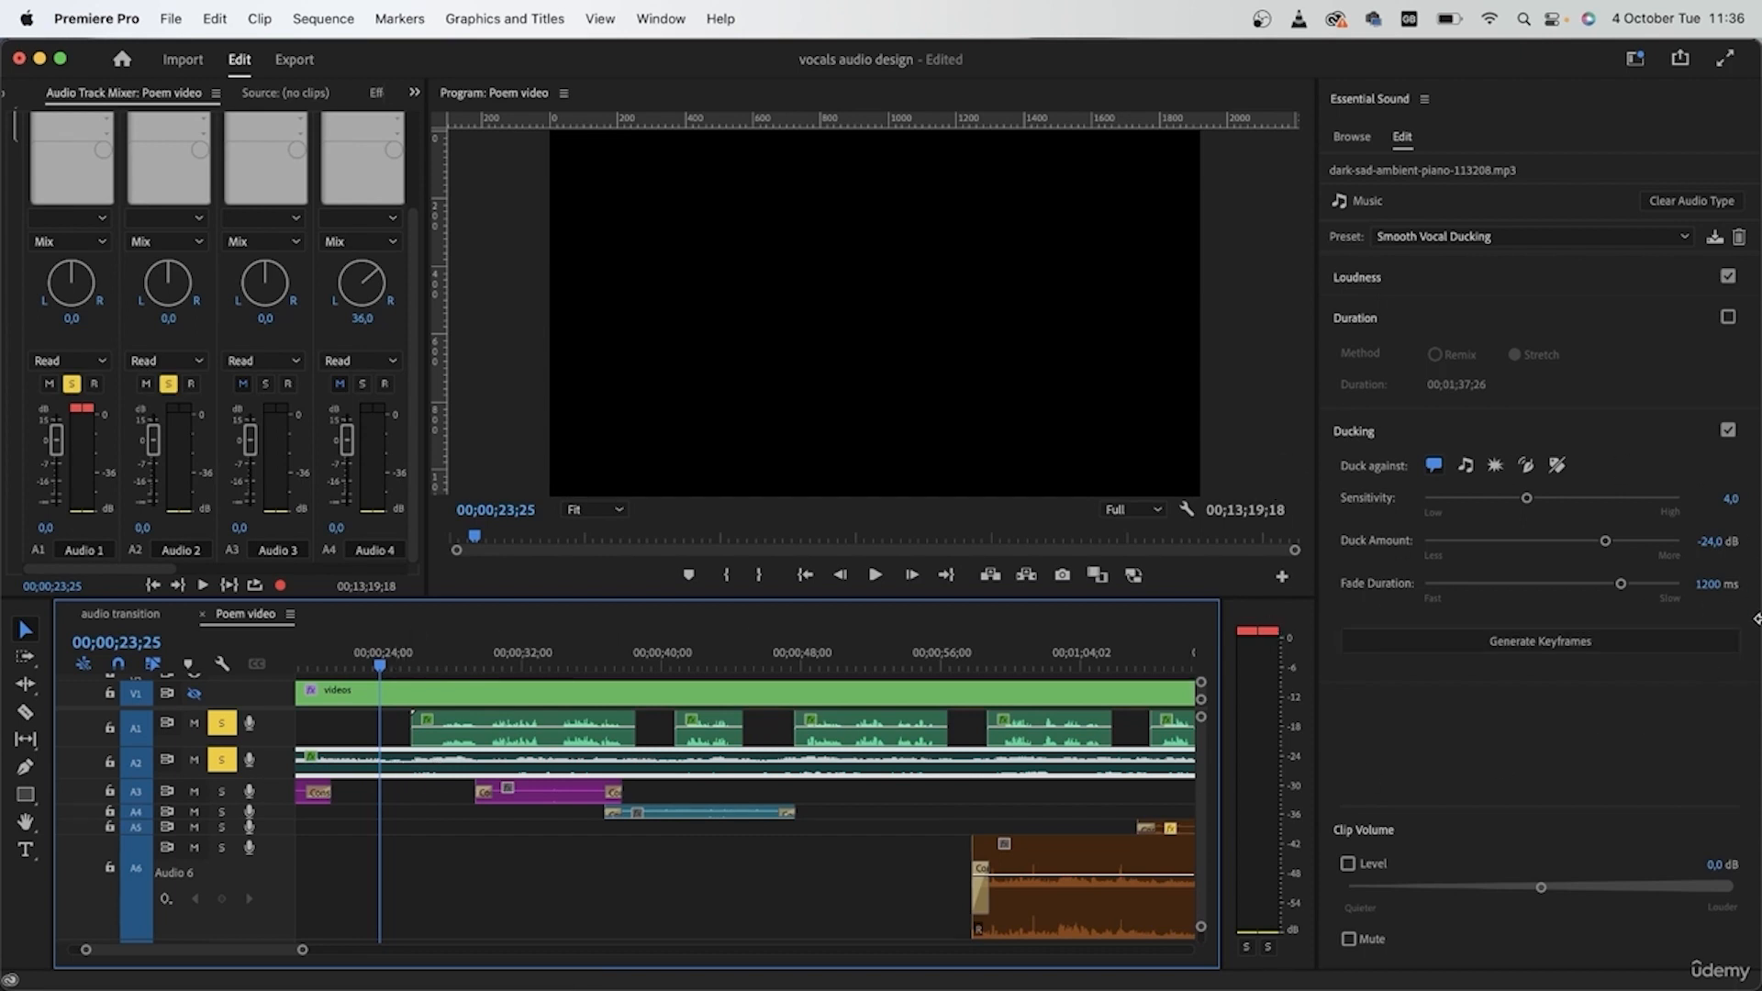
pyautogui.click(1533, 643)
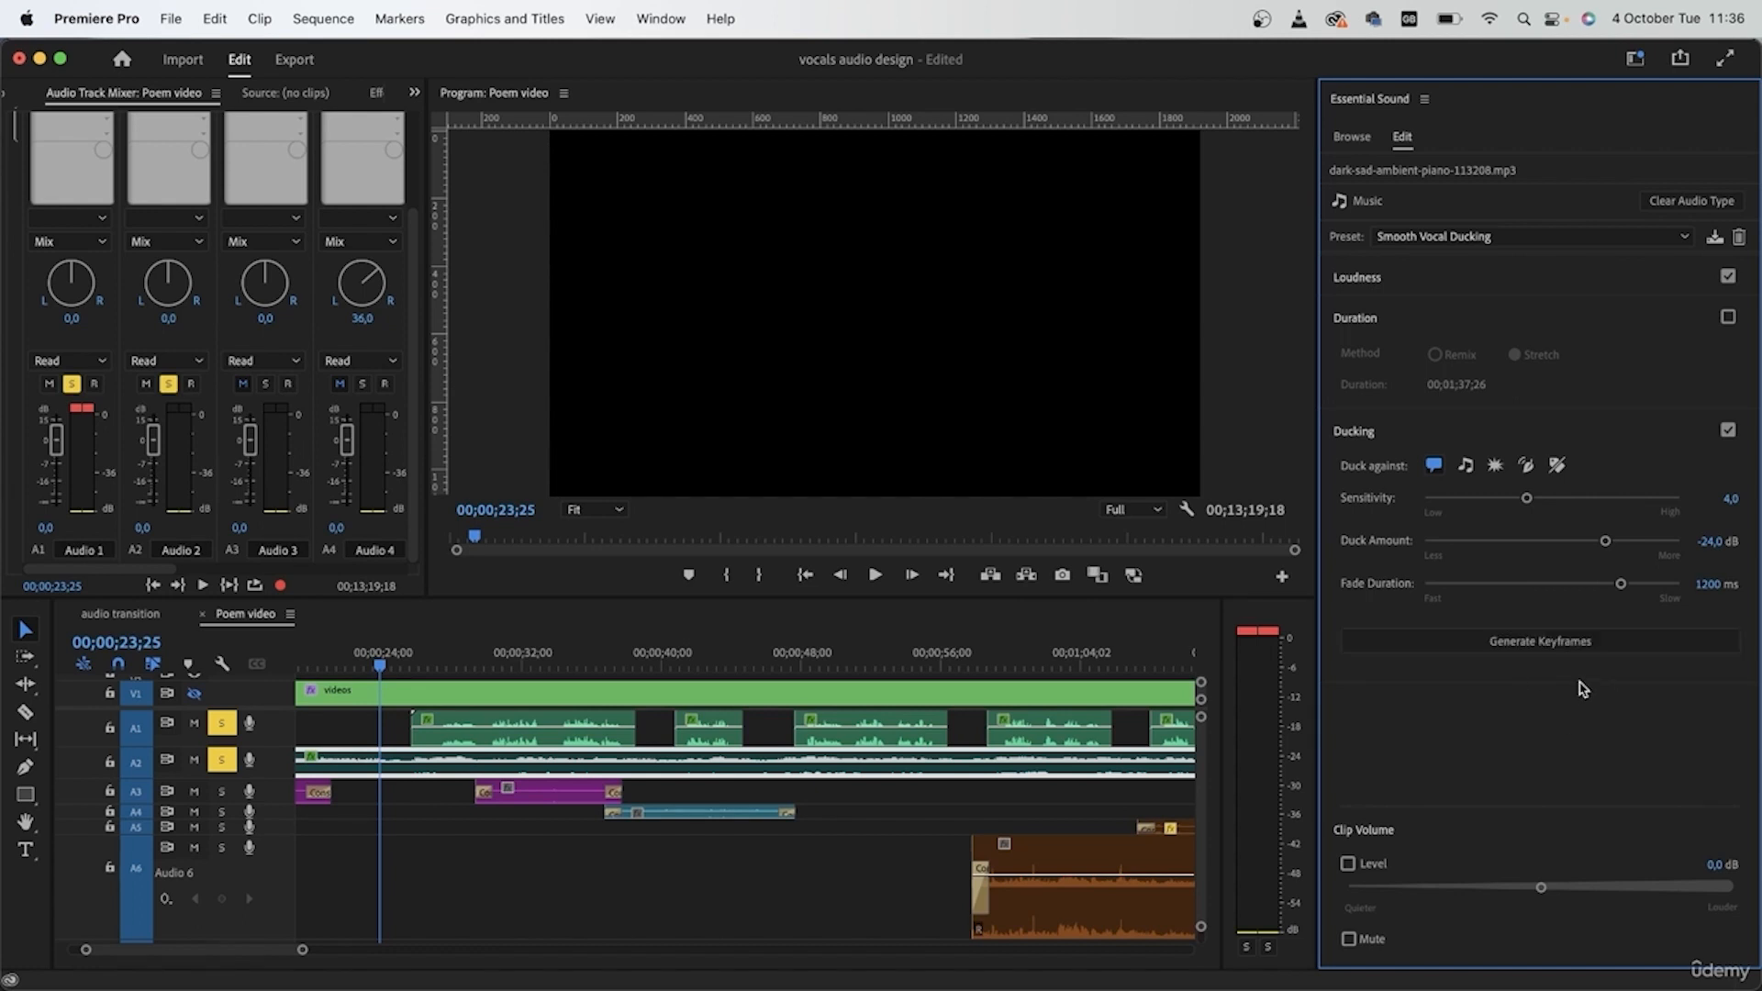
pyautogui.moveTo(249, 777); pyautogui.dragTo(246, 866)
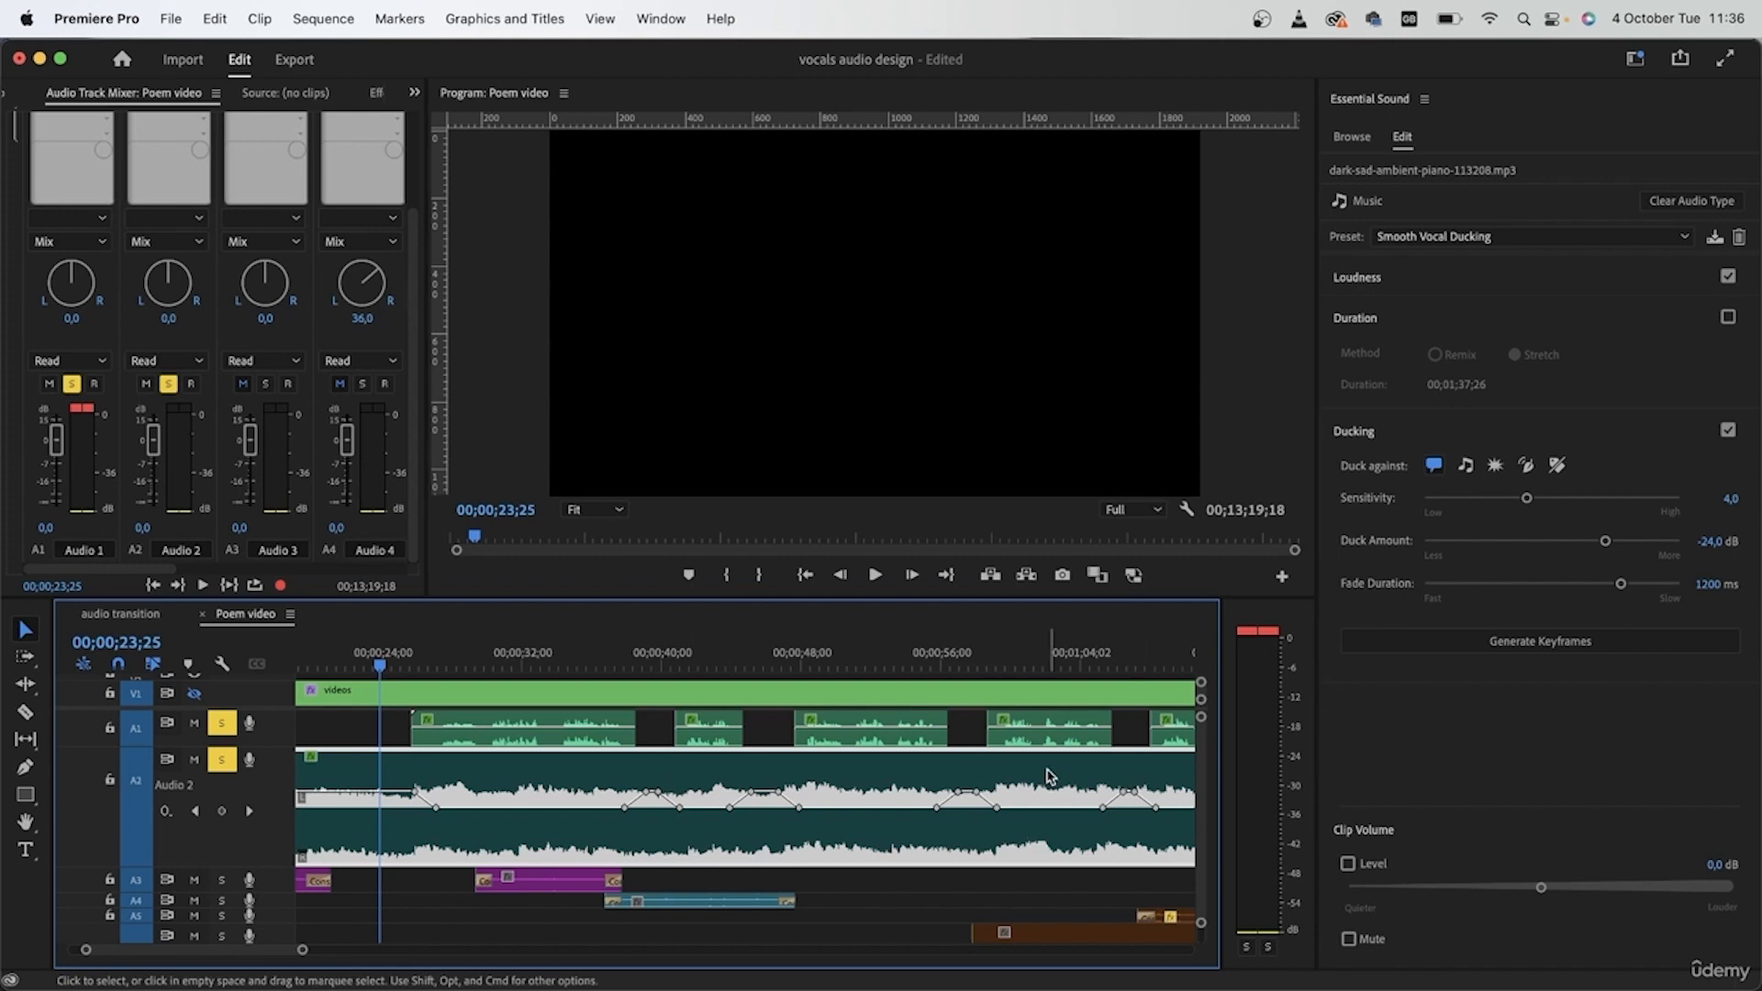
pyautogui.hscroll(4, 1047, 776)
pyautogui.press('-')
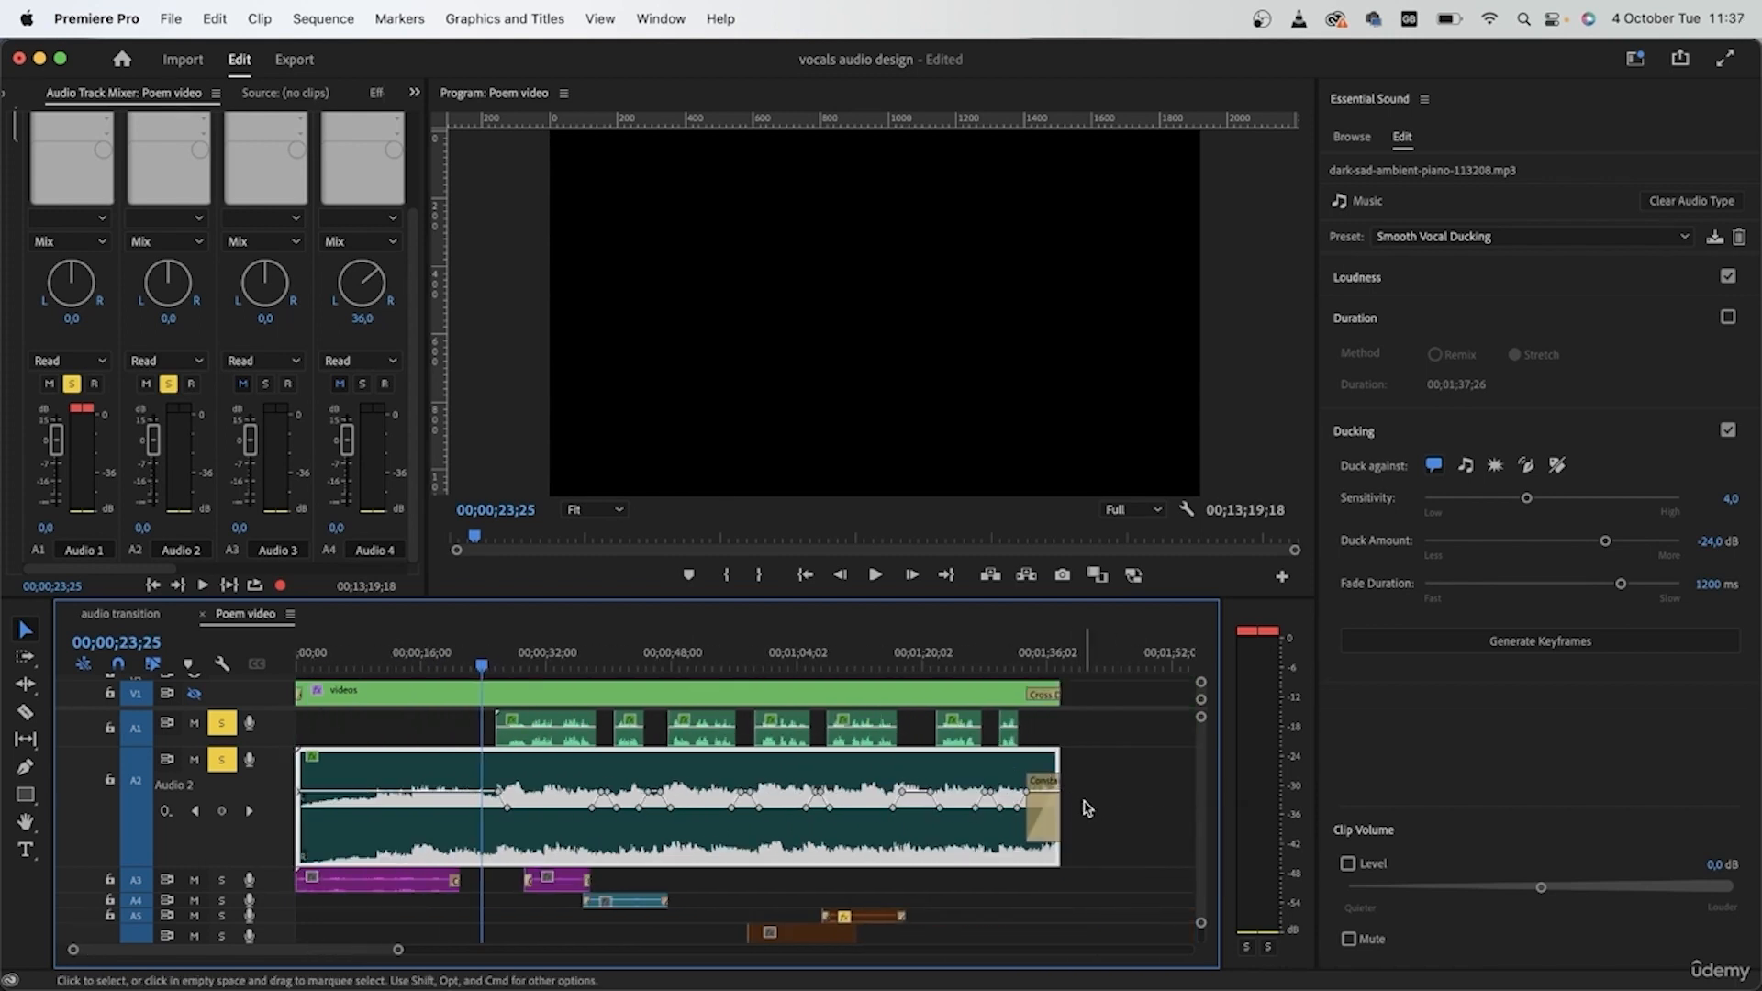
# - Deselect the piano clip, review its ducking keyframes and check the audio type of the talking-people clip on track A6
pyautogui.click(1090, 806)
pyautogui.click(413, 729)
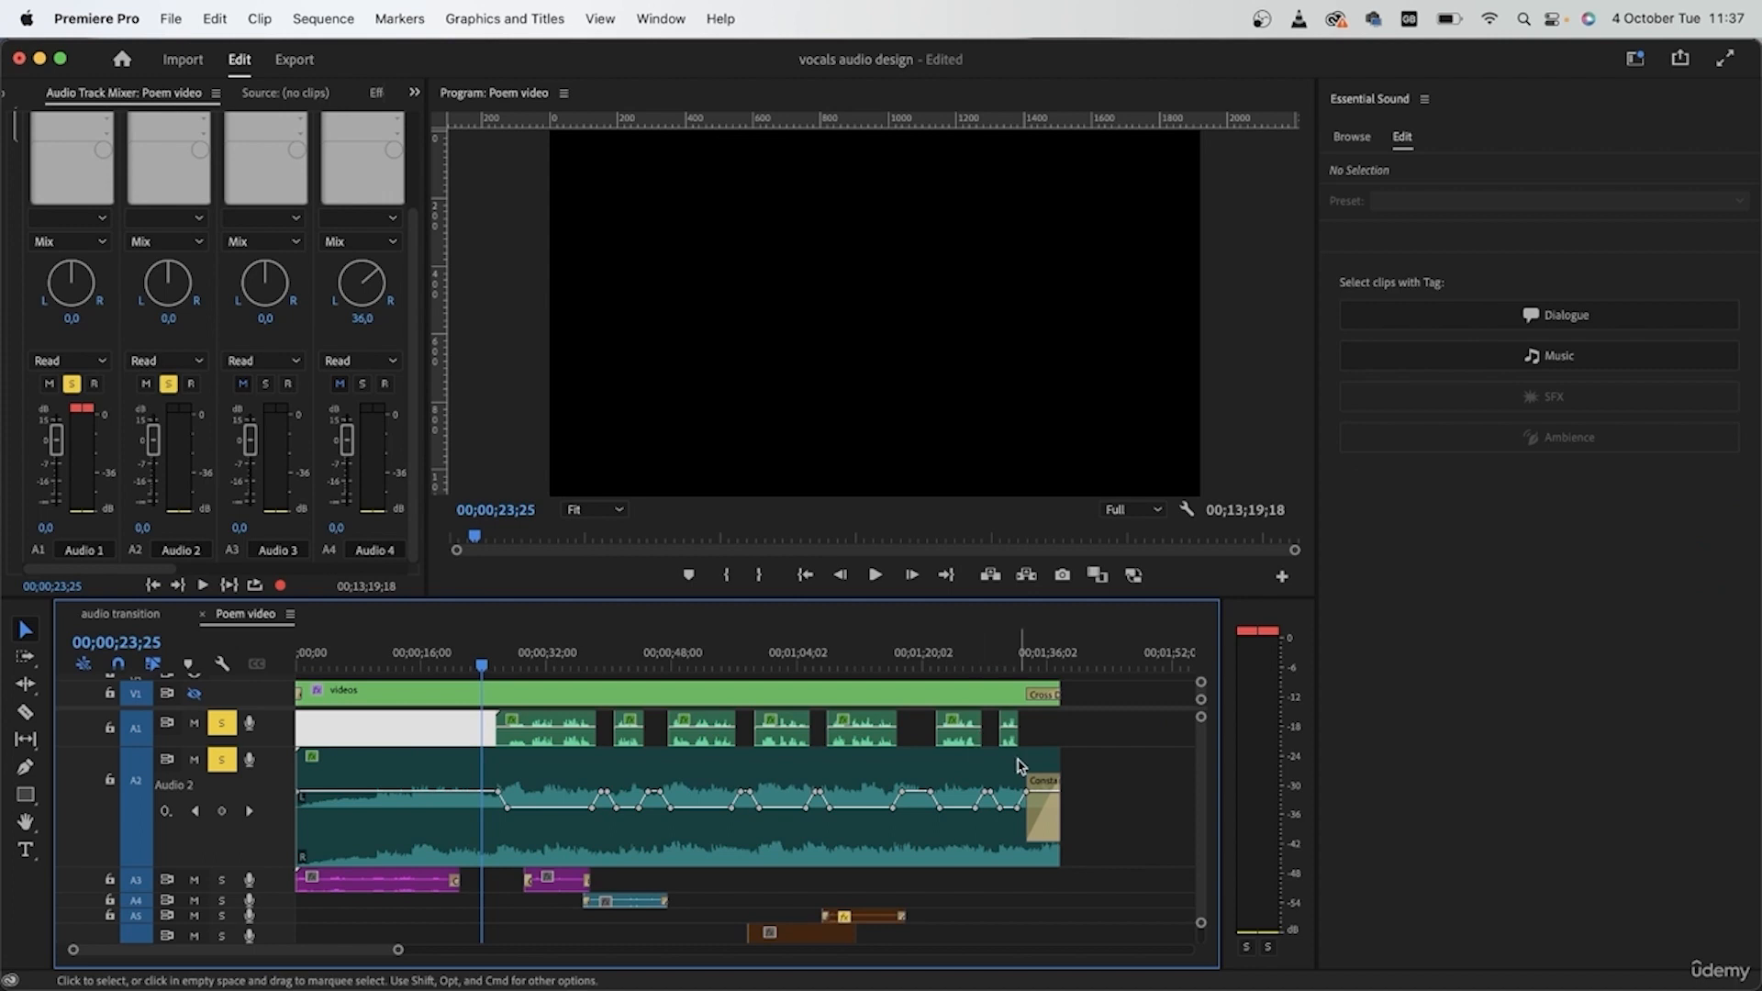
pyautogui.click(1061, 808)
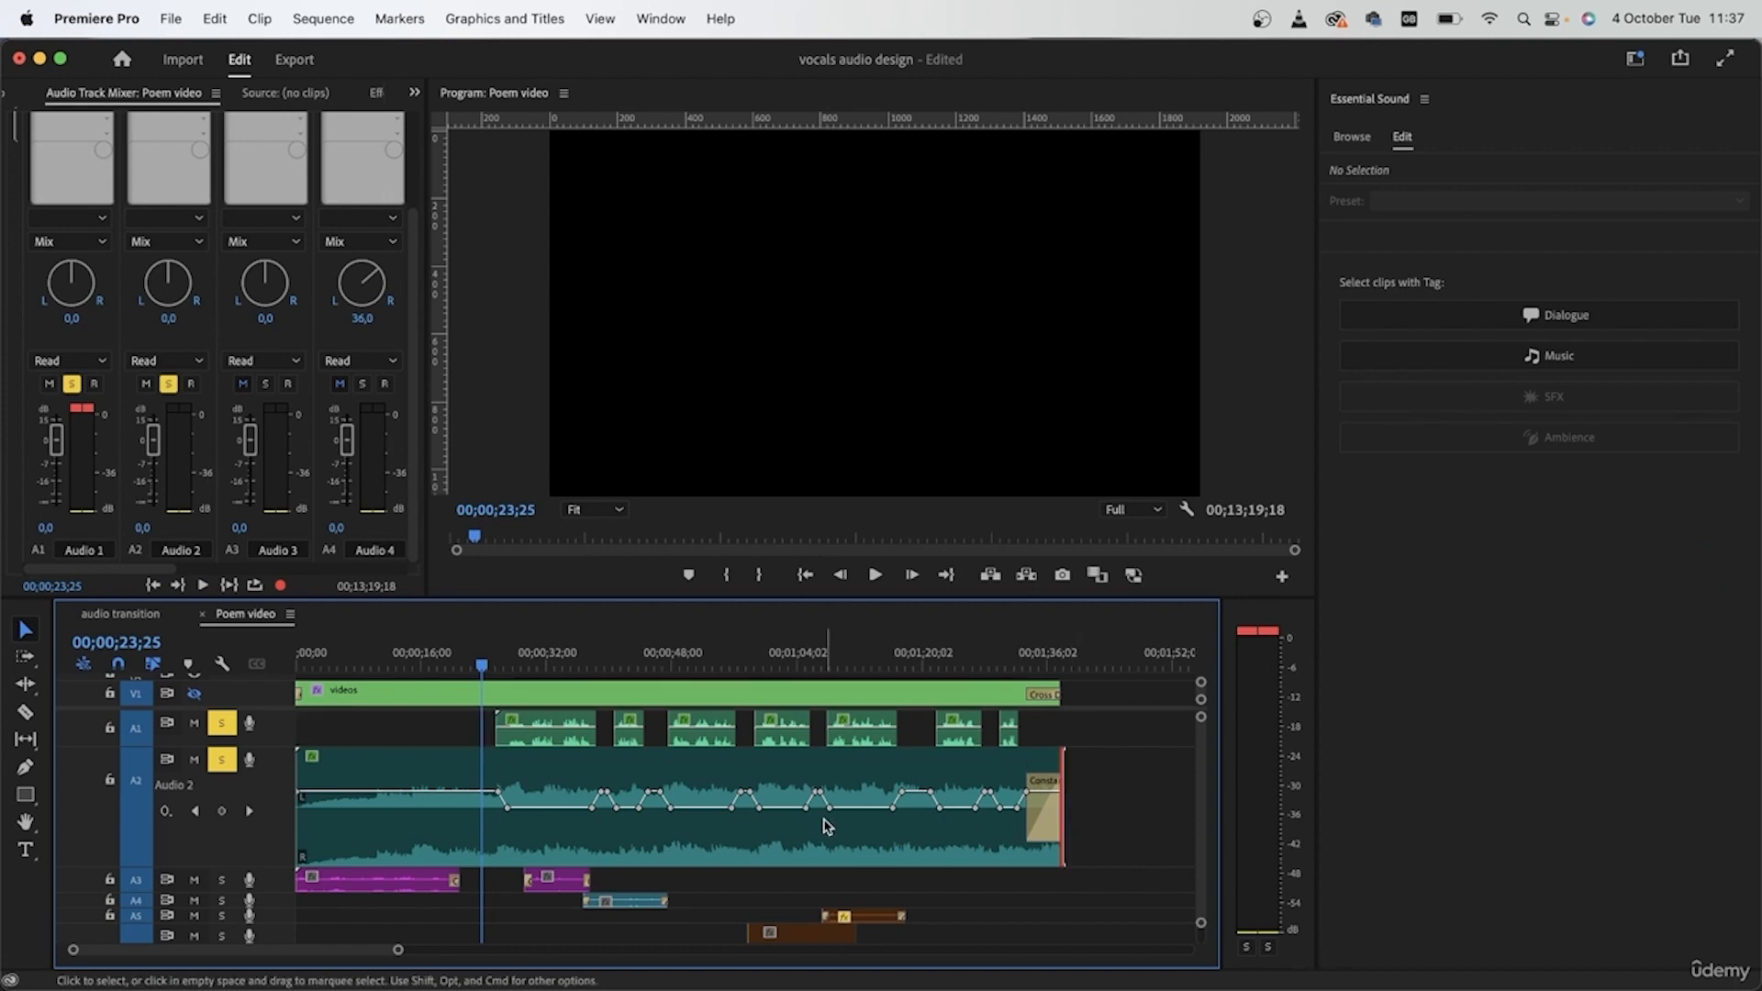
pyautogui.click(1104, 787)
pyautogui.click(1108, 907)
pyautogui.scroll(-2, 574, 862)
pyautogui.click(798, 908)
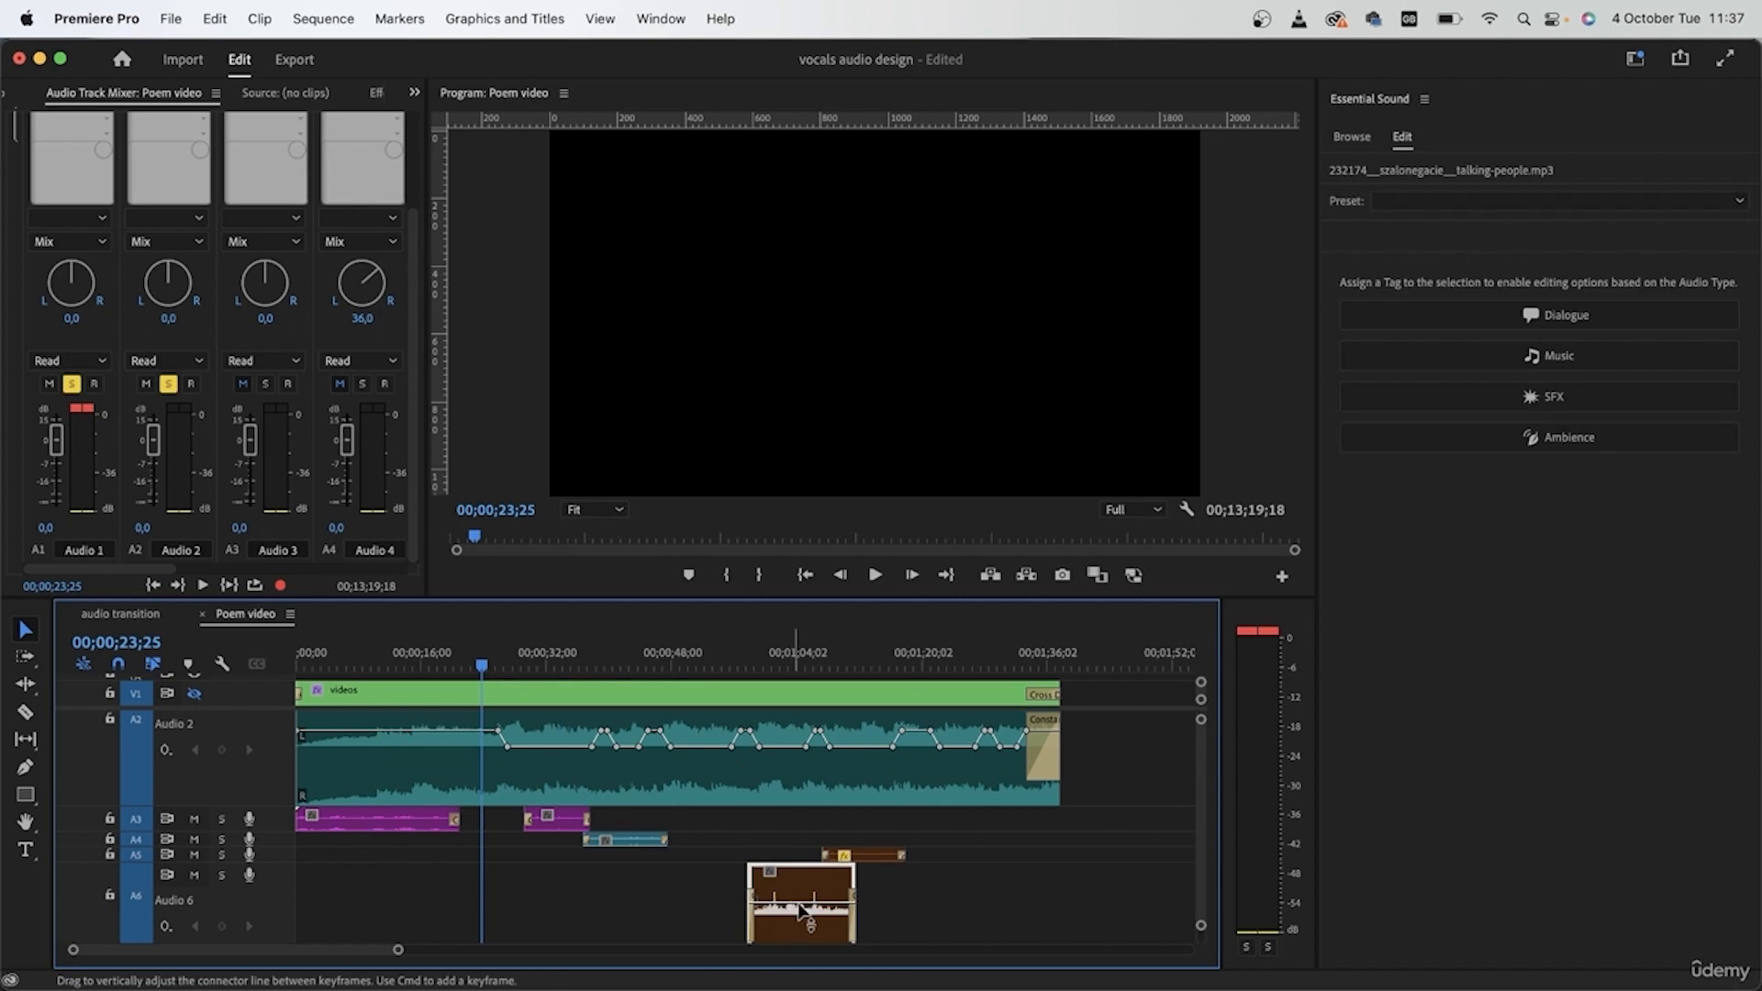
pyautogui.click(968, 863)
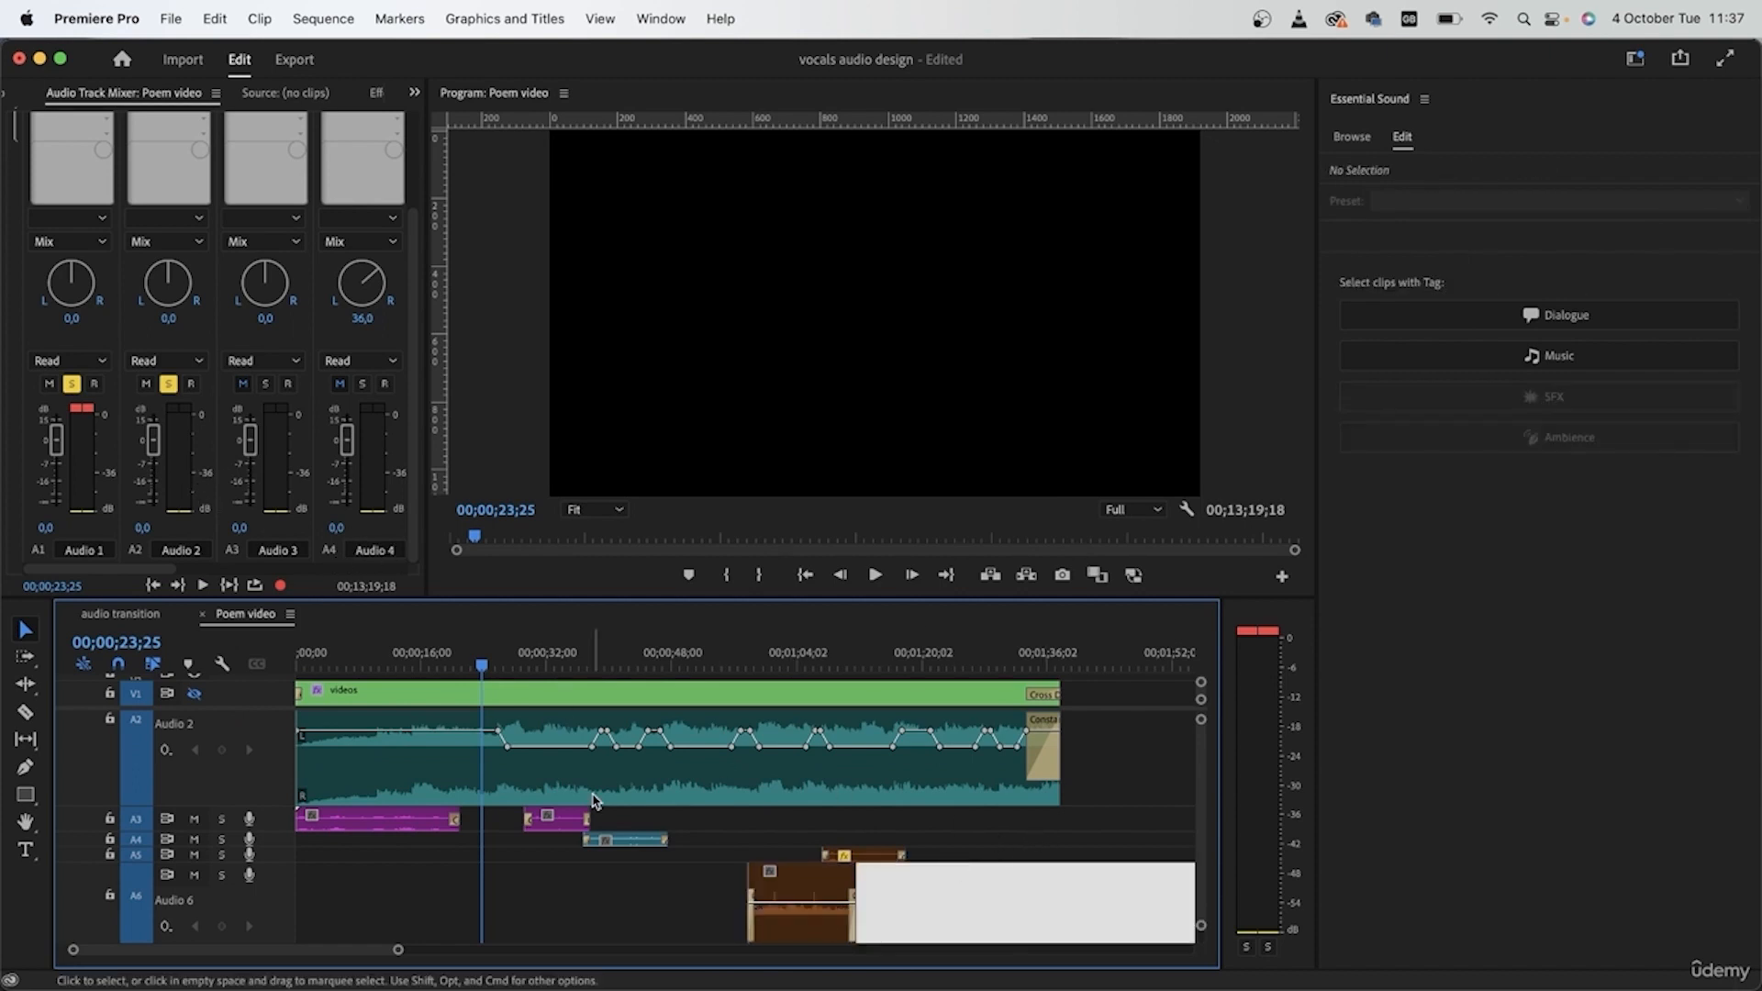
# - Reduce track A2's height, turn off solo on A1 and A2, and solo the sound-effect tracks A3 to A9
pyautogui.click(415, 308)
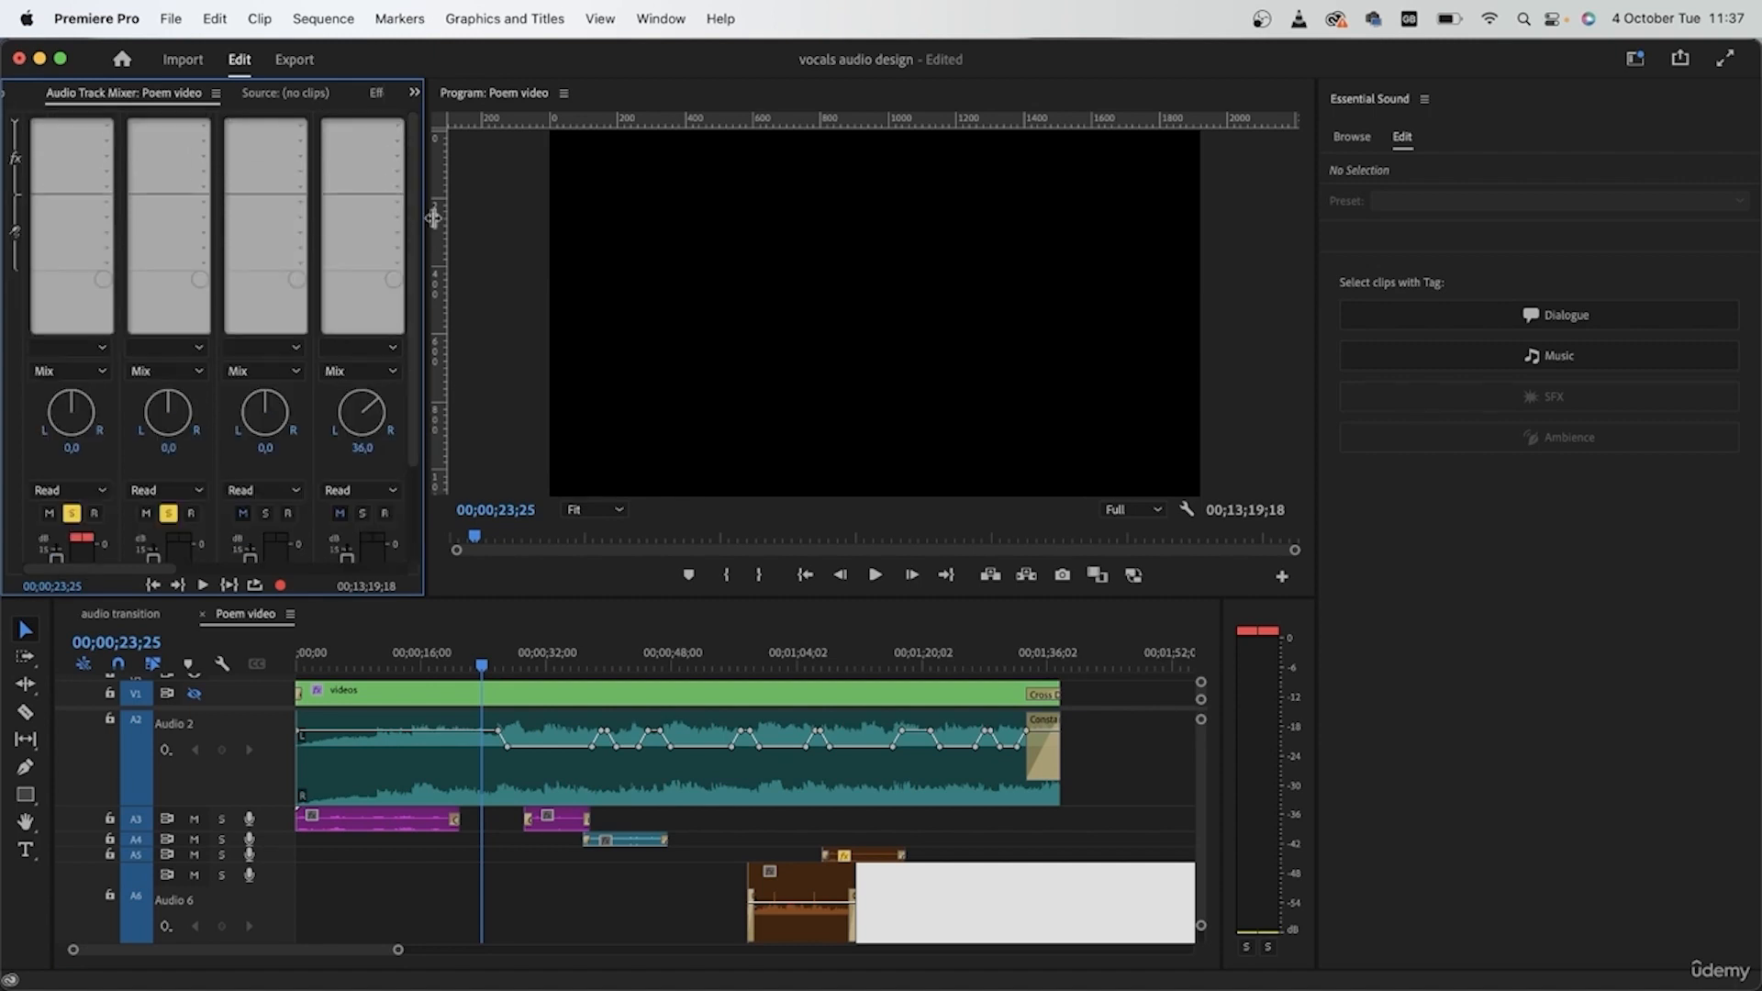
pyautogui.click(575, 878)
pyautogui.scroll(-3, 891, 867)
pyautogui.scroll(2, 971, 794)
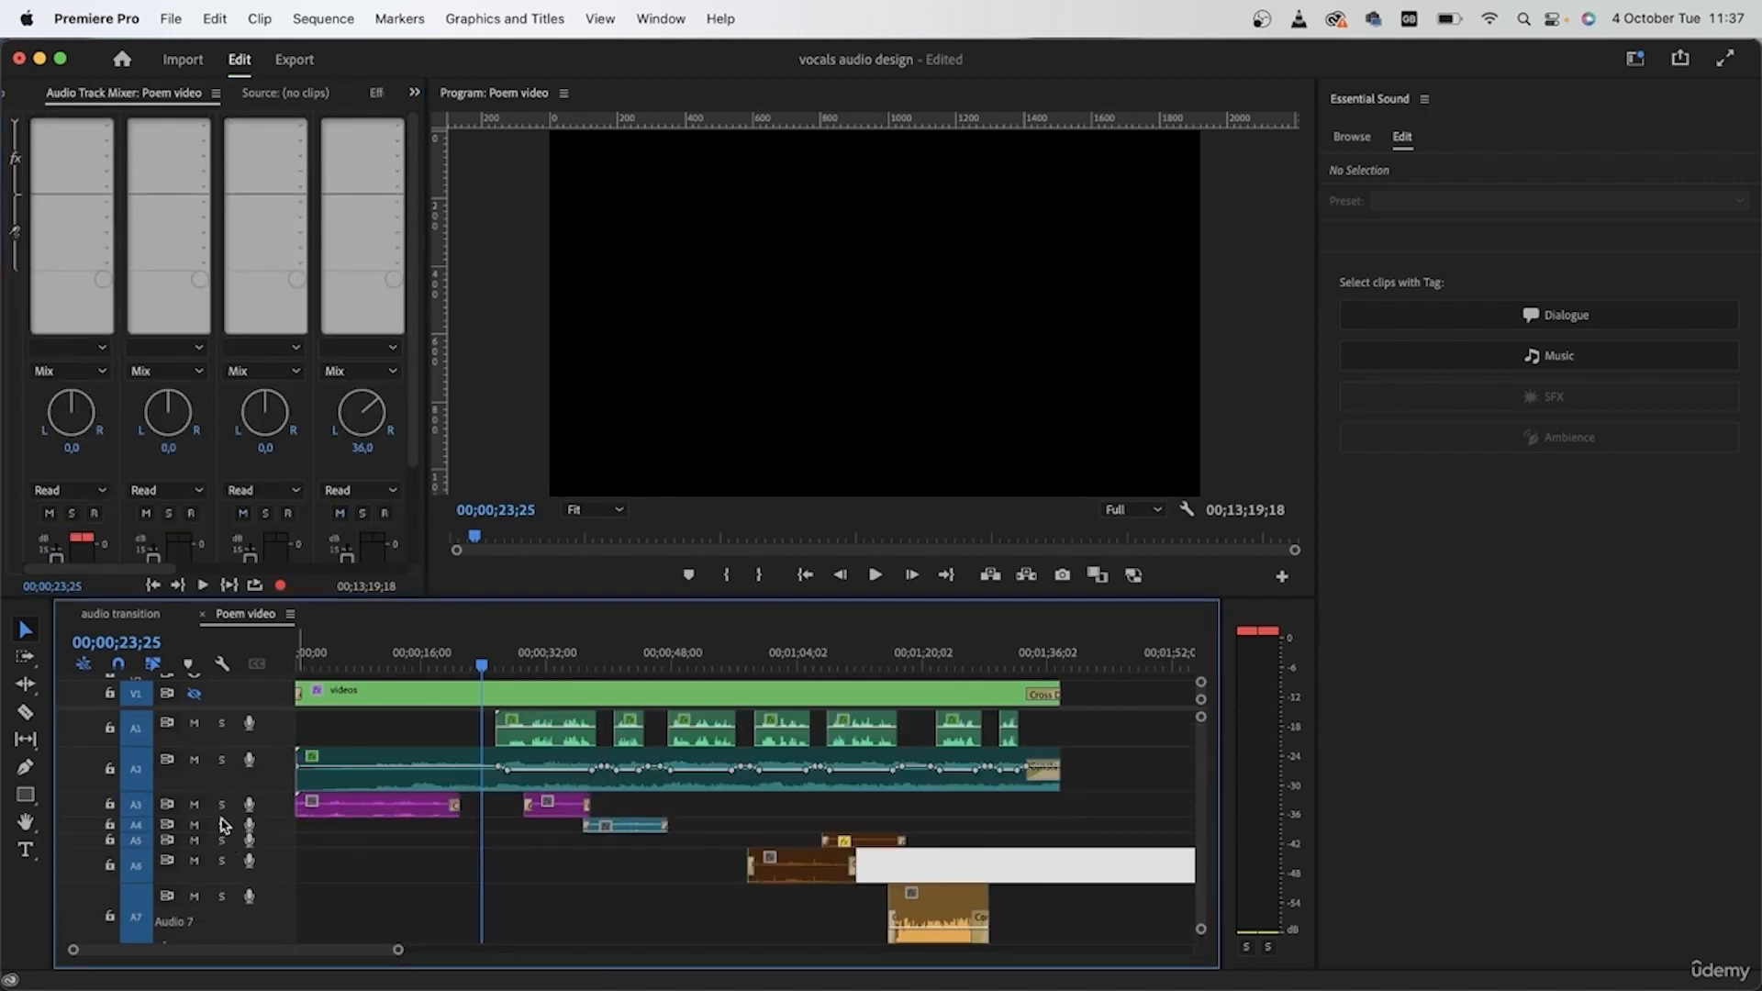
pyautogui.click(222, 804)
pyautogui.click(221, 824)
pyautogui.click(221, 860)
pyautogui.click(221, 896)
pyautogui.click(221, 840)
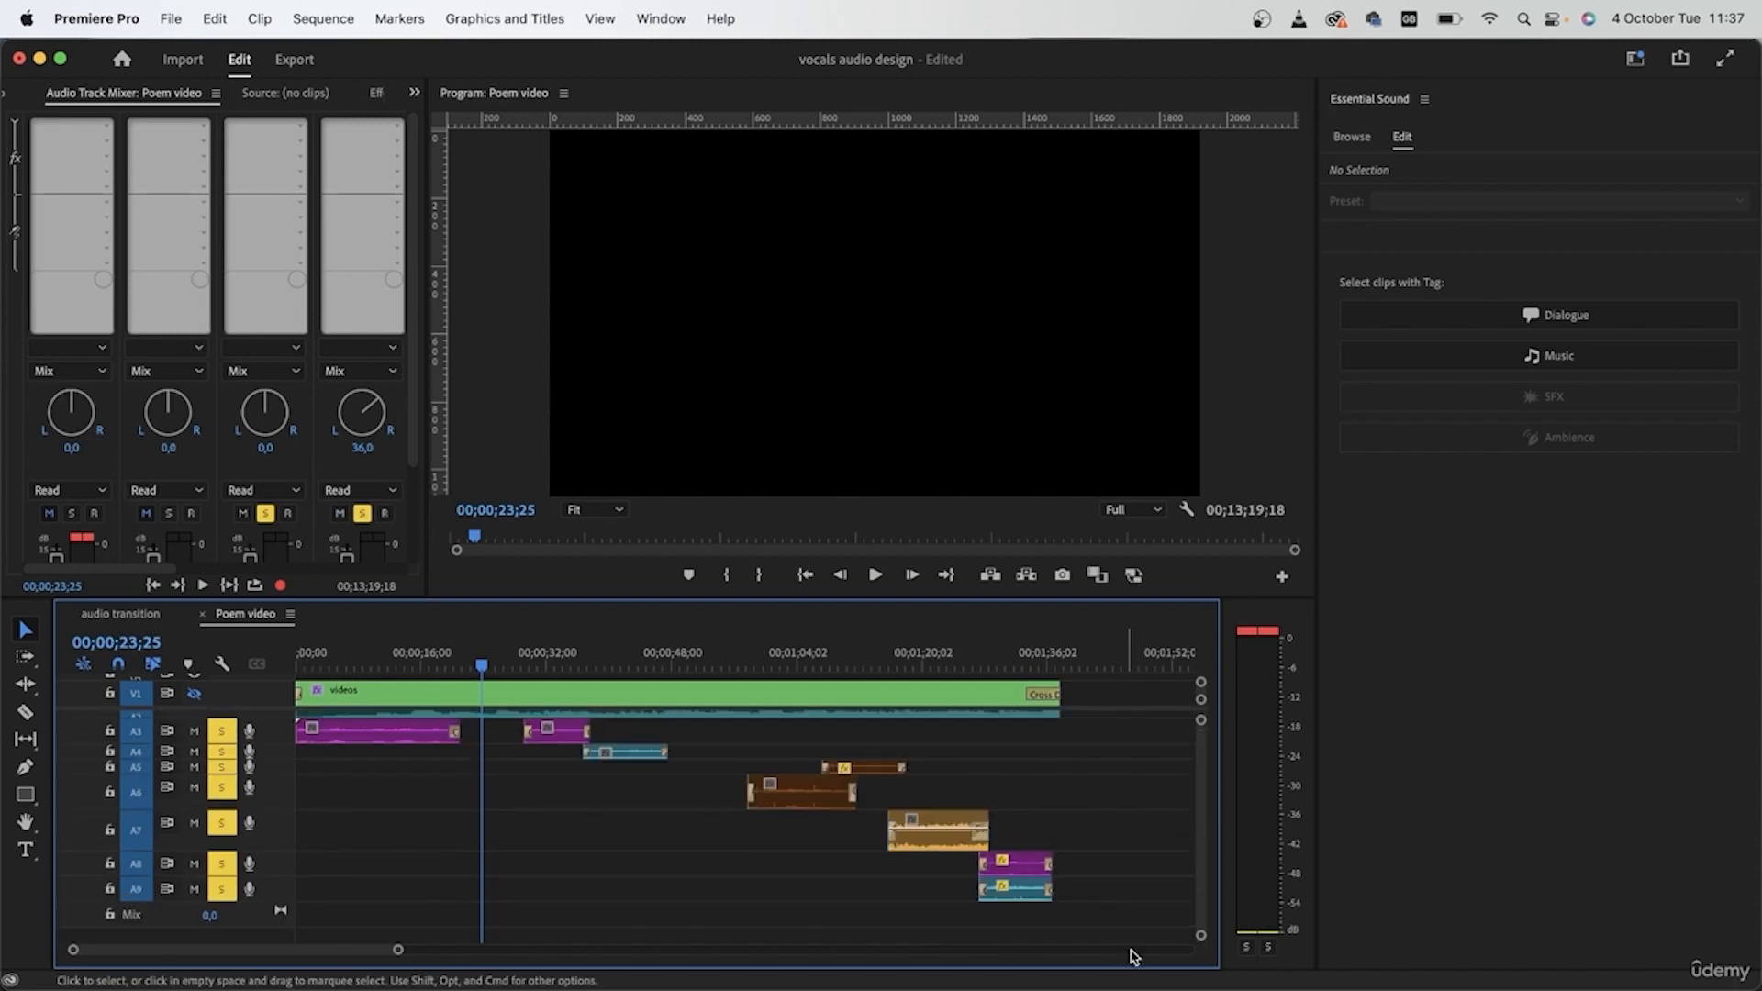
# - Select all the sound-effect clips on tracks A3 to A9 and tag them as SFX
pyautogui.moveTo(1130, 955); pyautogui.dragTo(308, 721)
pyautogui.scroll(2, 407, 830)
pyautogui.click(1428, 396)
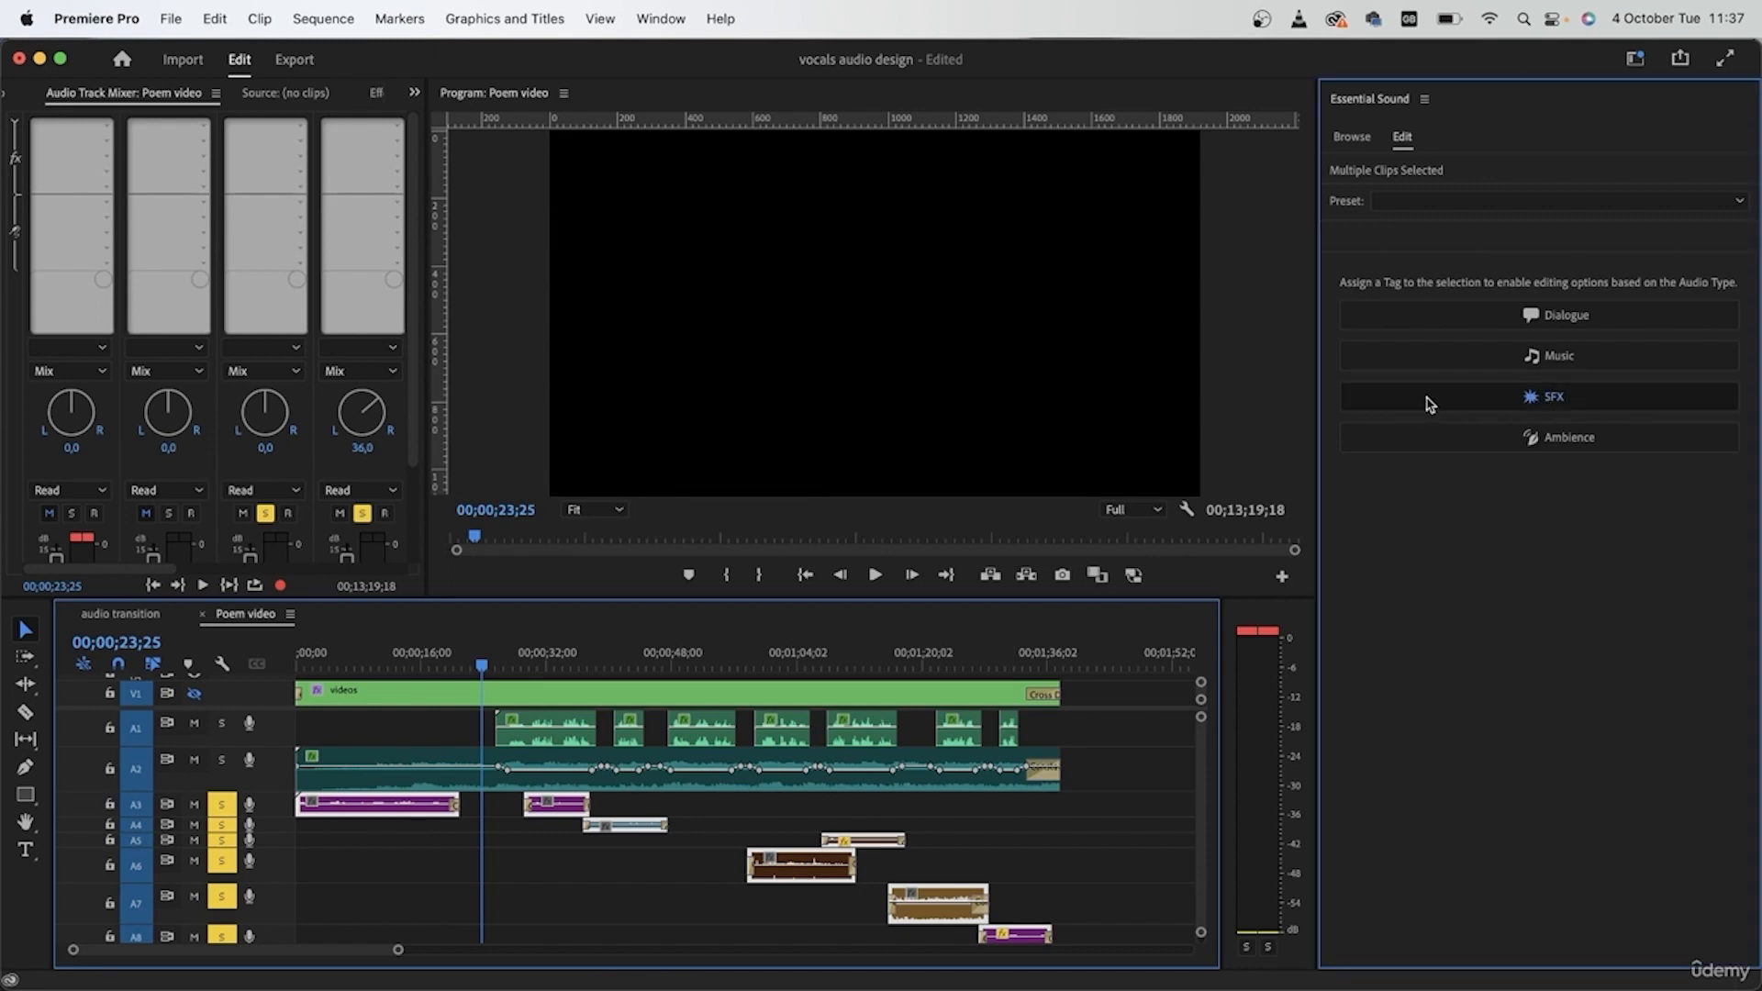
pyautogui.scroll(-2, 983, 937)
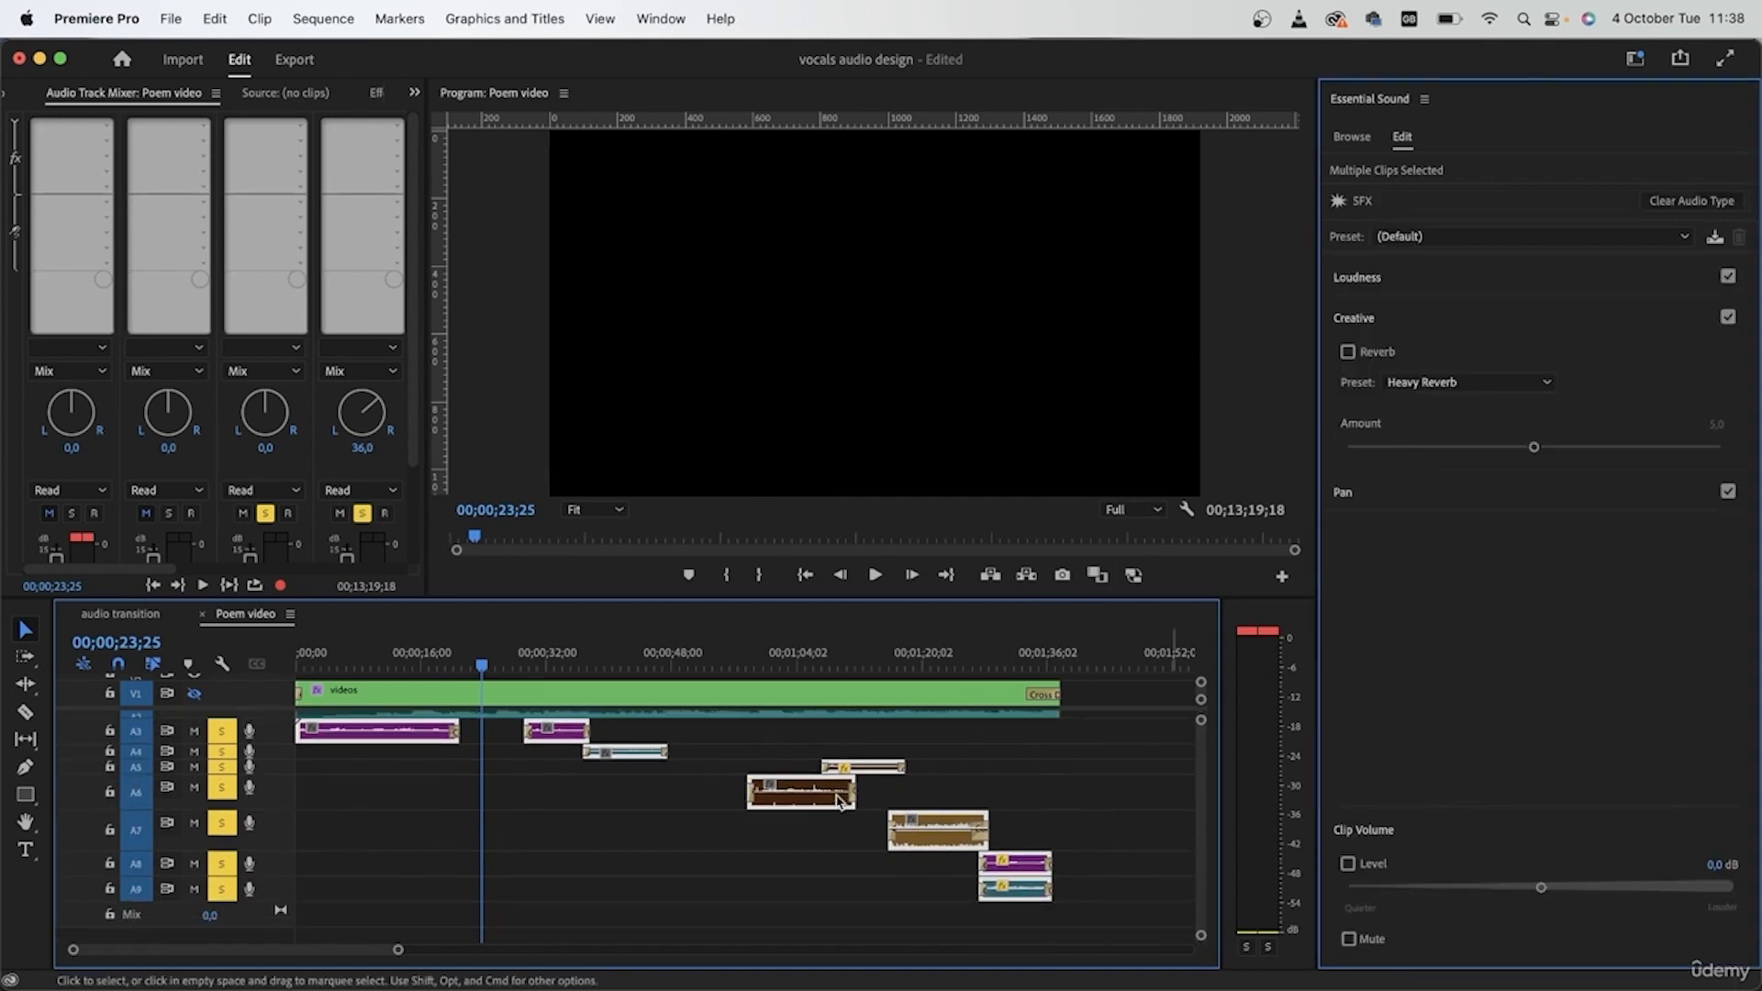
# - Look through the SFX presets and apply the Outside Reverb preset to the selected effect clips
pyautogui.click(1525, 238)
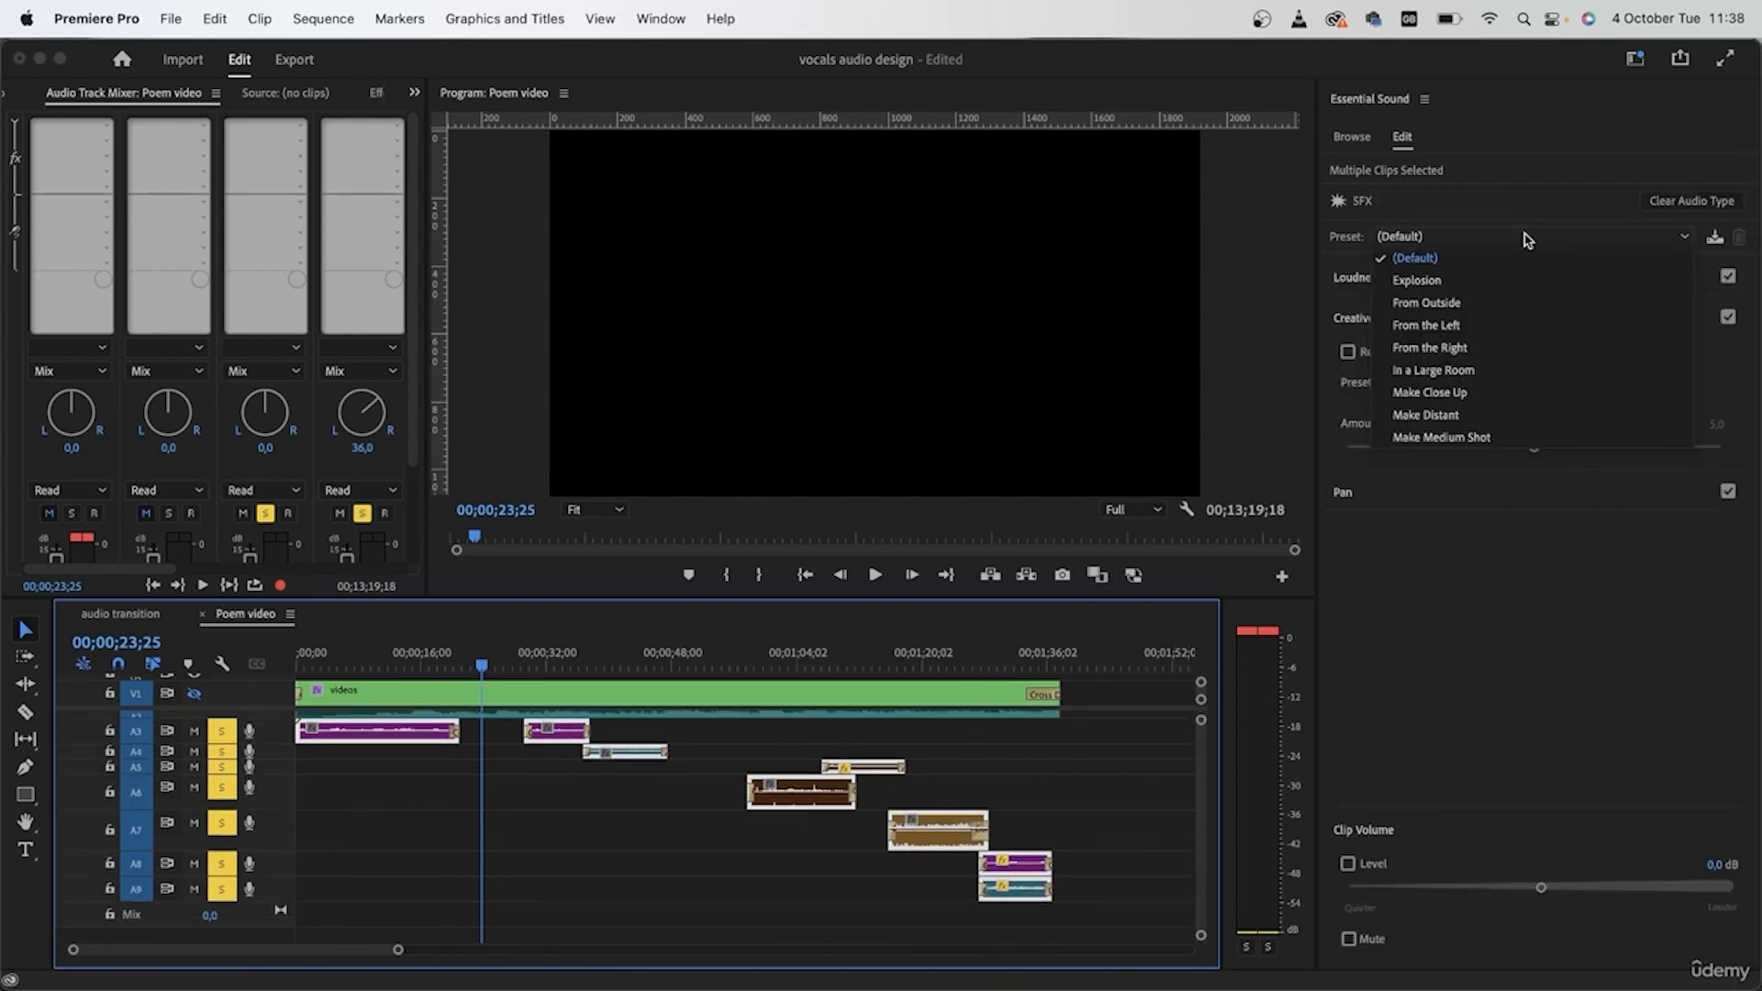
pyautogui.click(1302, 648)
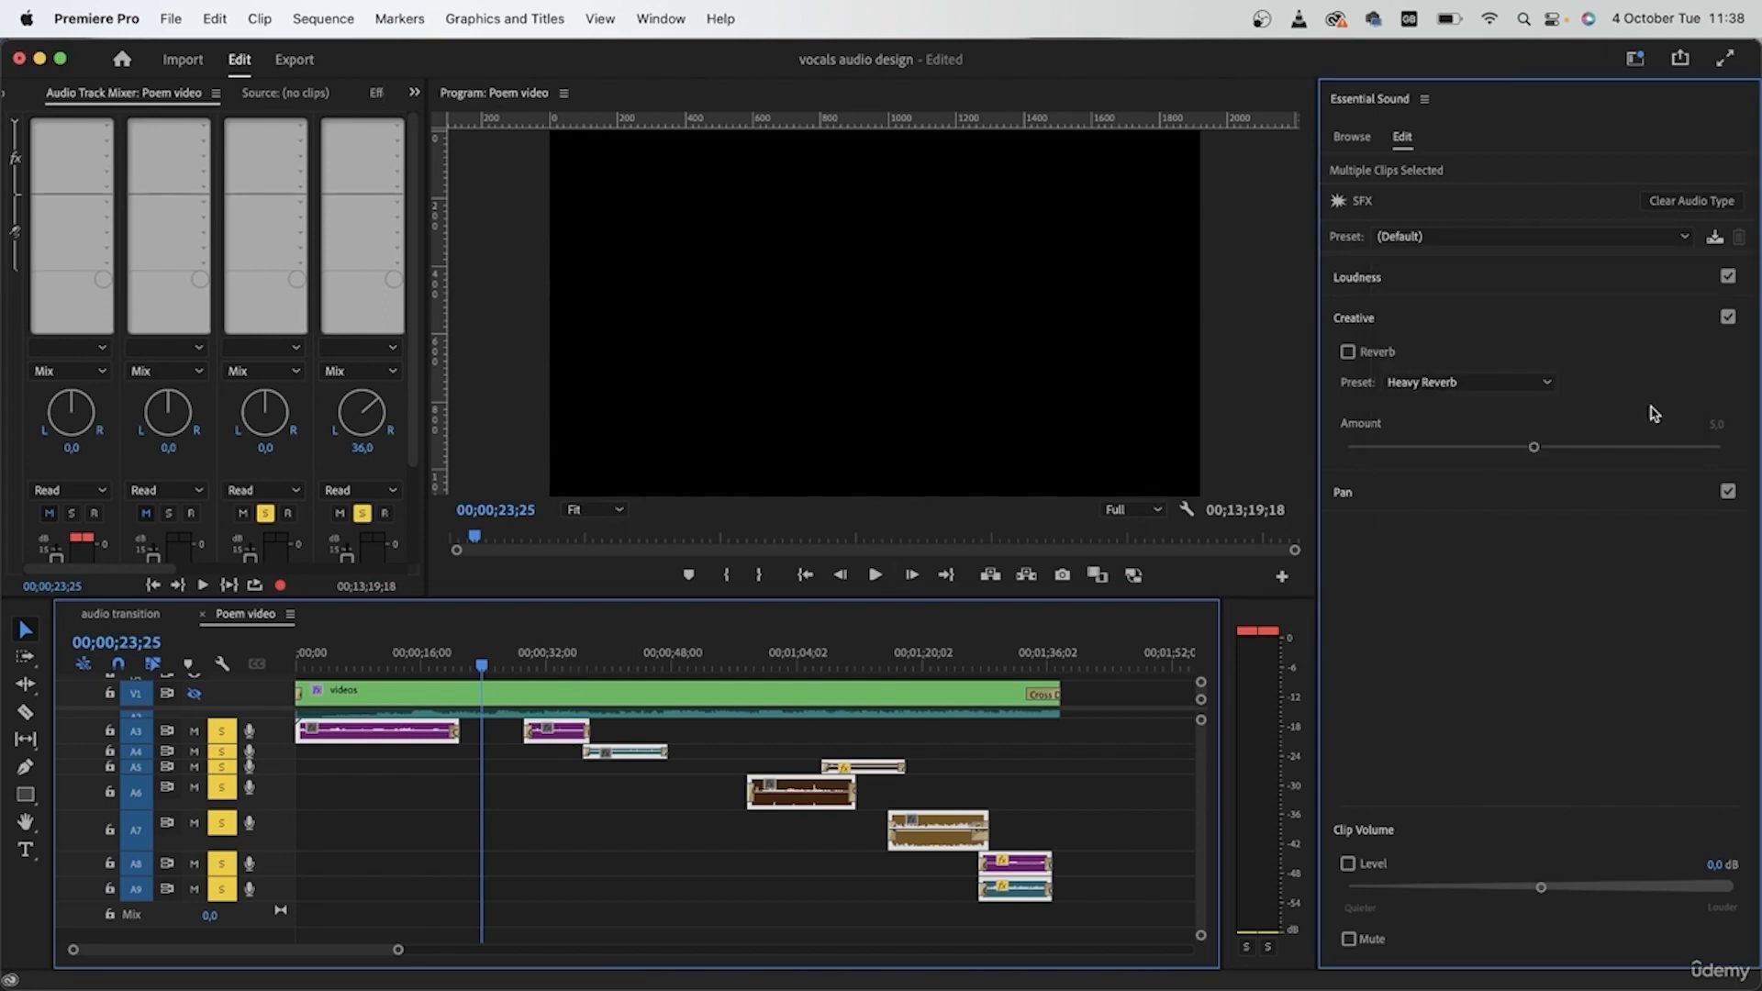
pyautogui.click(1489, 384)
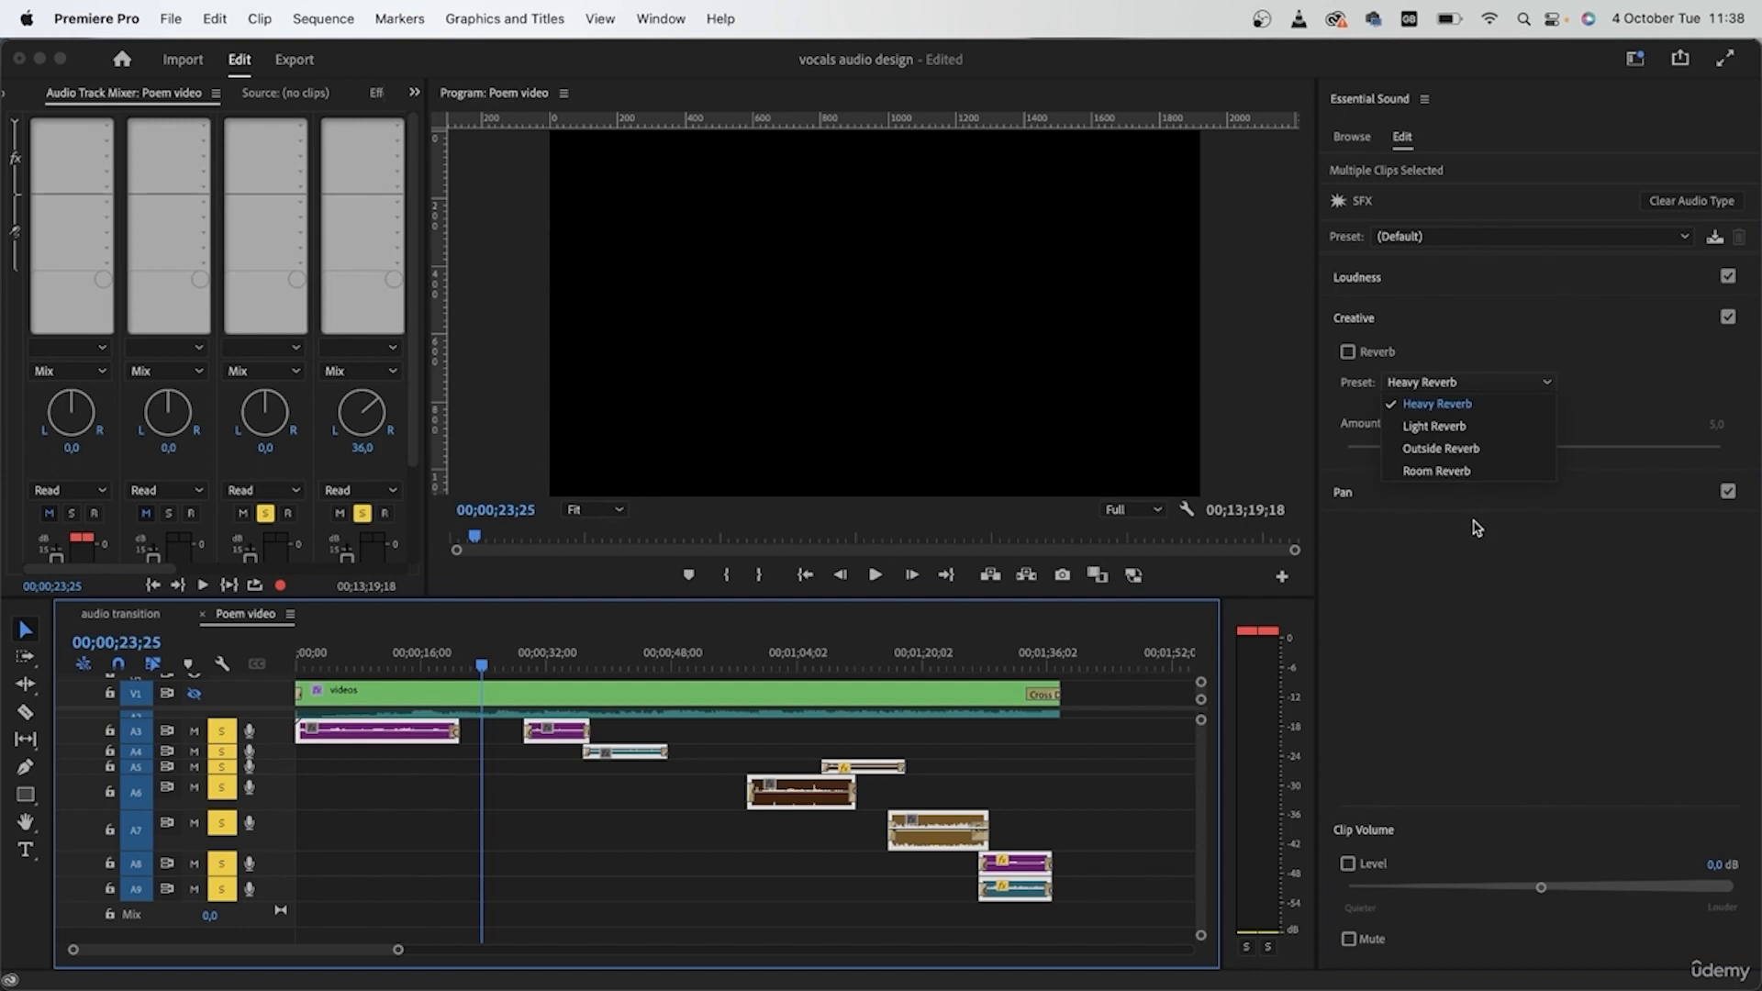
pyautogui.click(1458, 449)
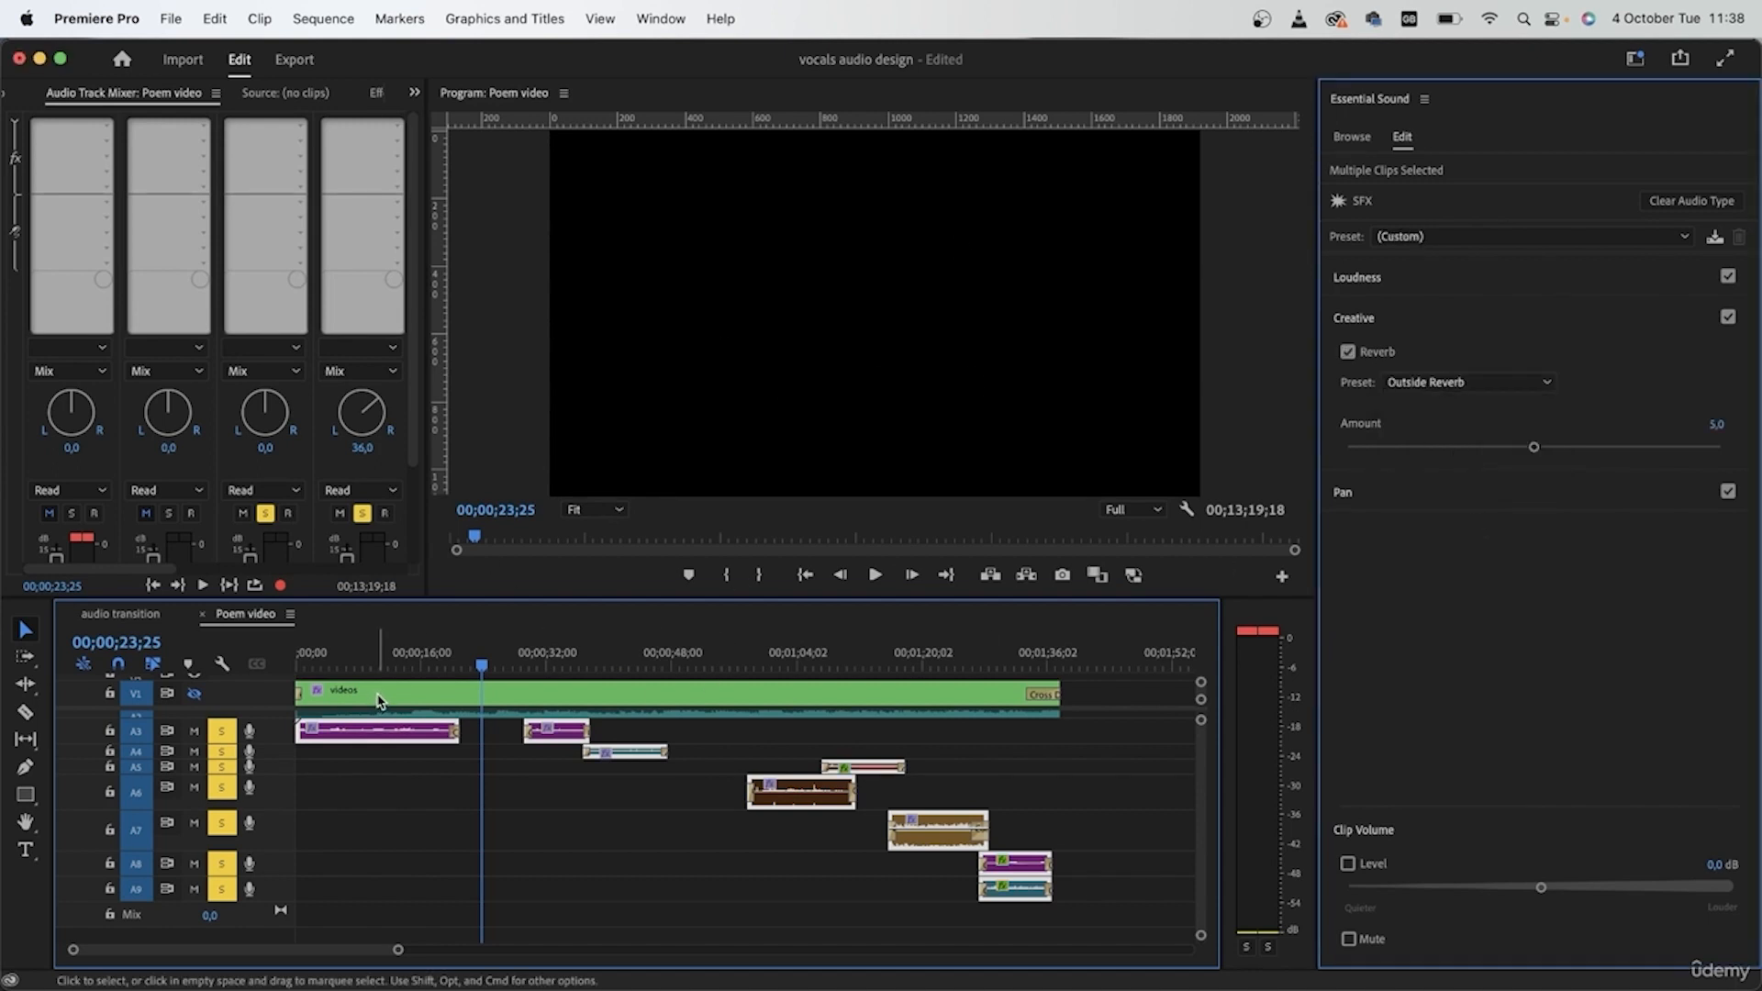
# - Deselect the clips and listen to the reverbed effects from the sequence start and near 00;00;30;00, 00;00;40;00 and 00;01;02;00
pyautogui.click(377, 841)
pyautogui.press('Home')
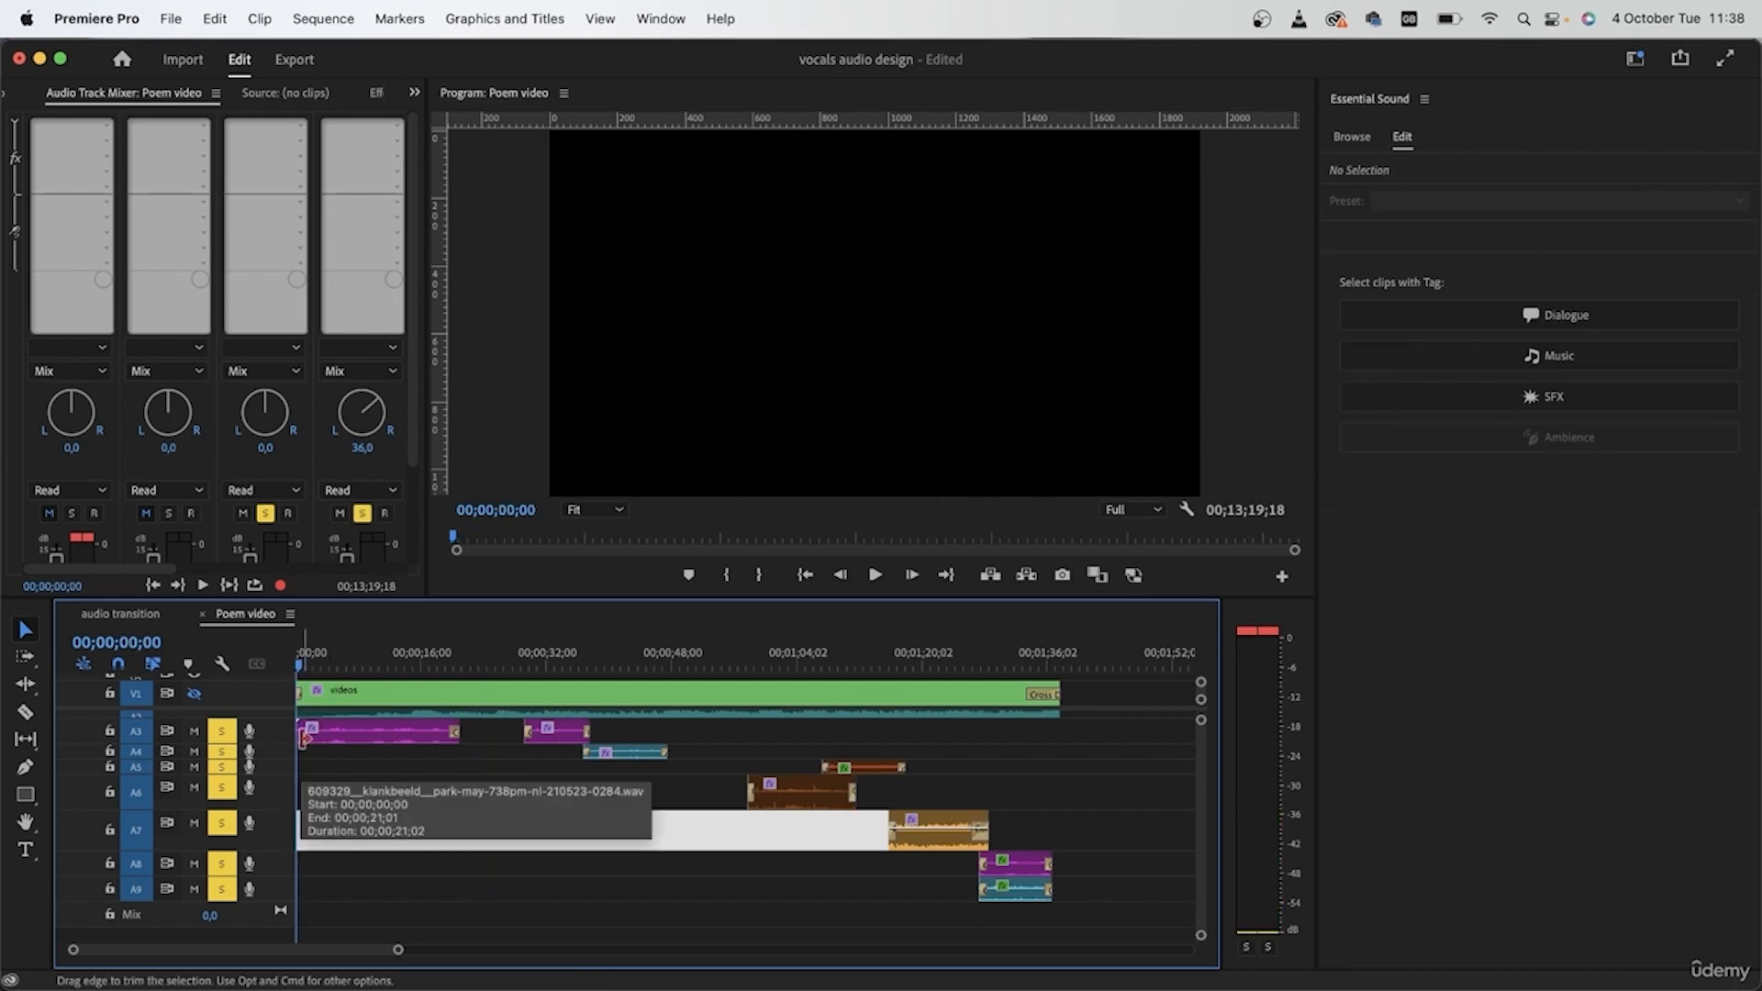
pyautogui.press('space')
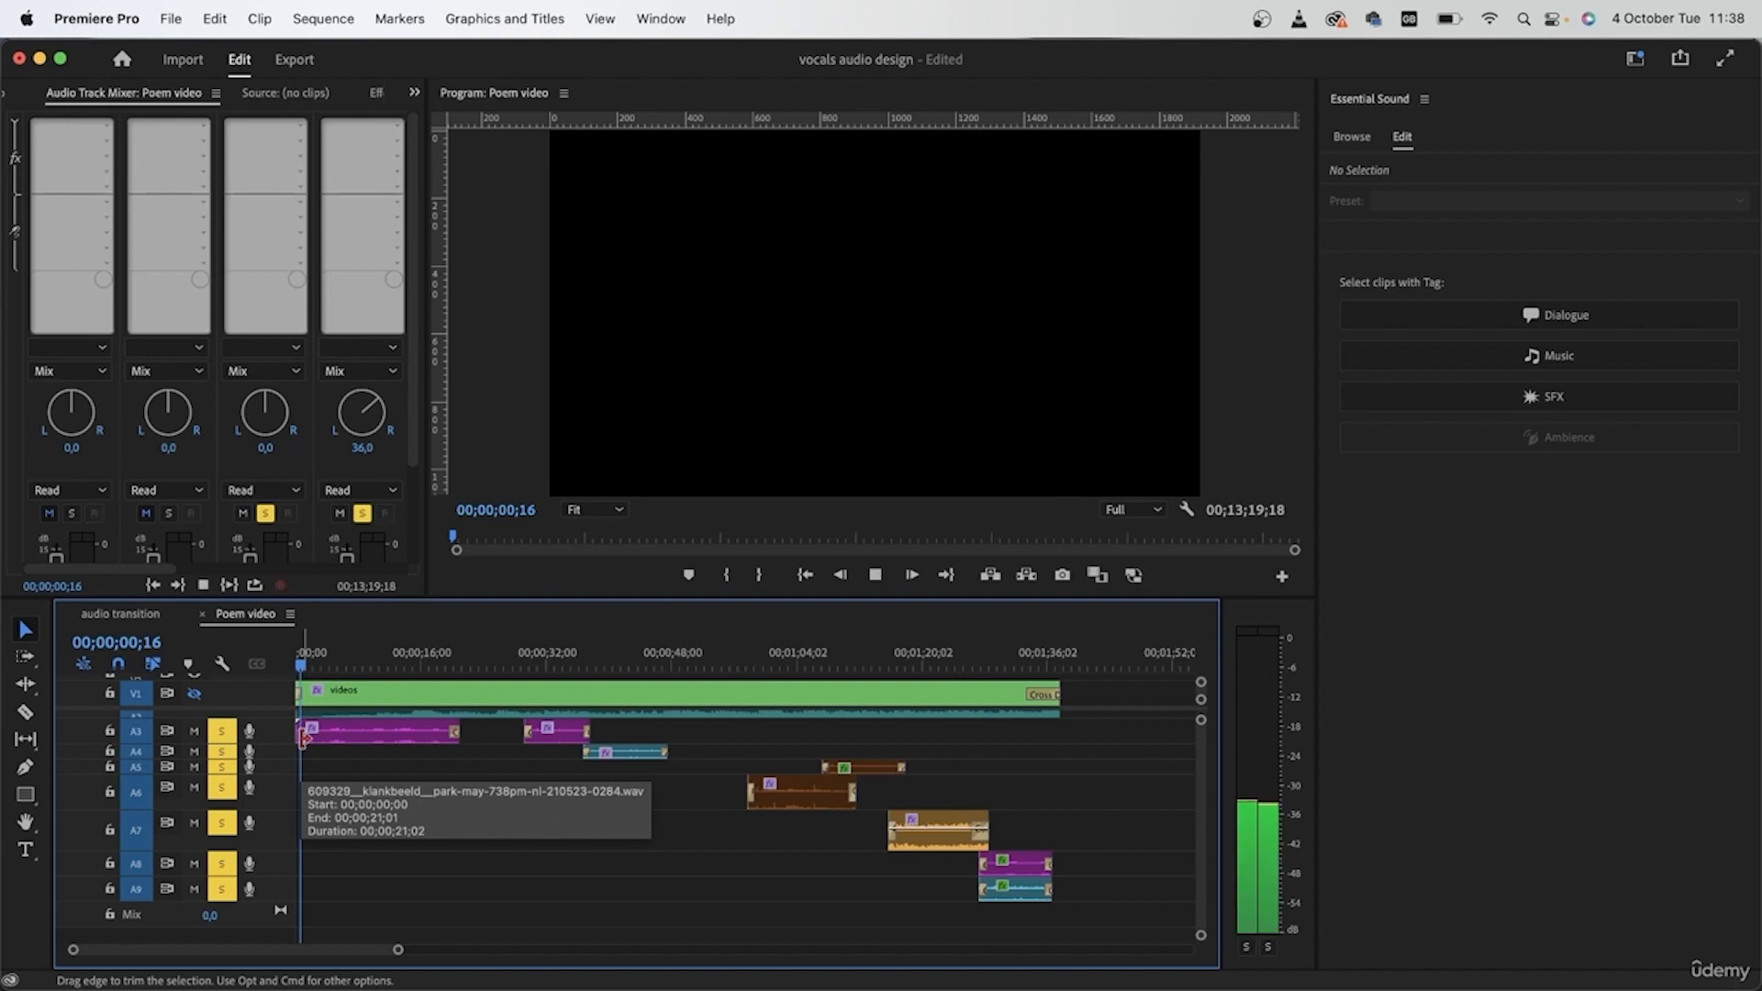
pyautogui.click(535, 642)
pyautogui.press('space')
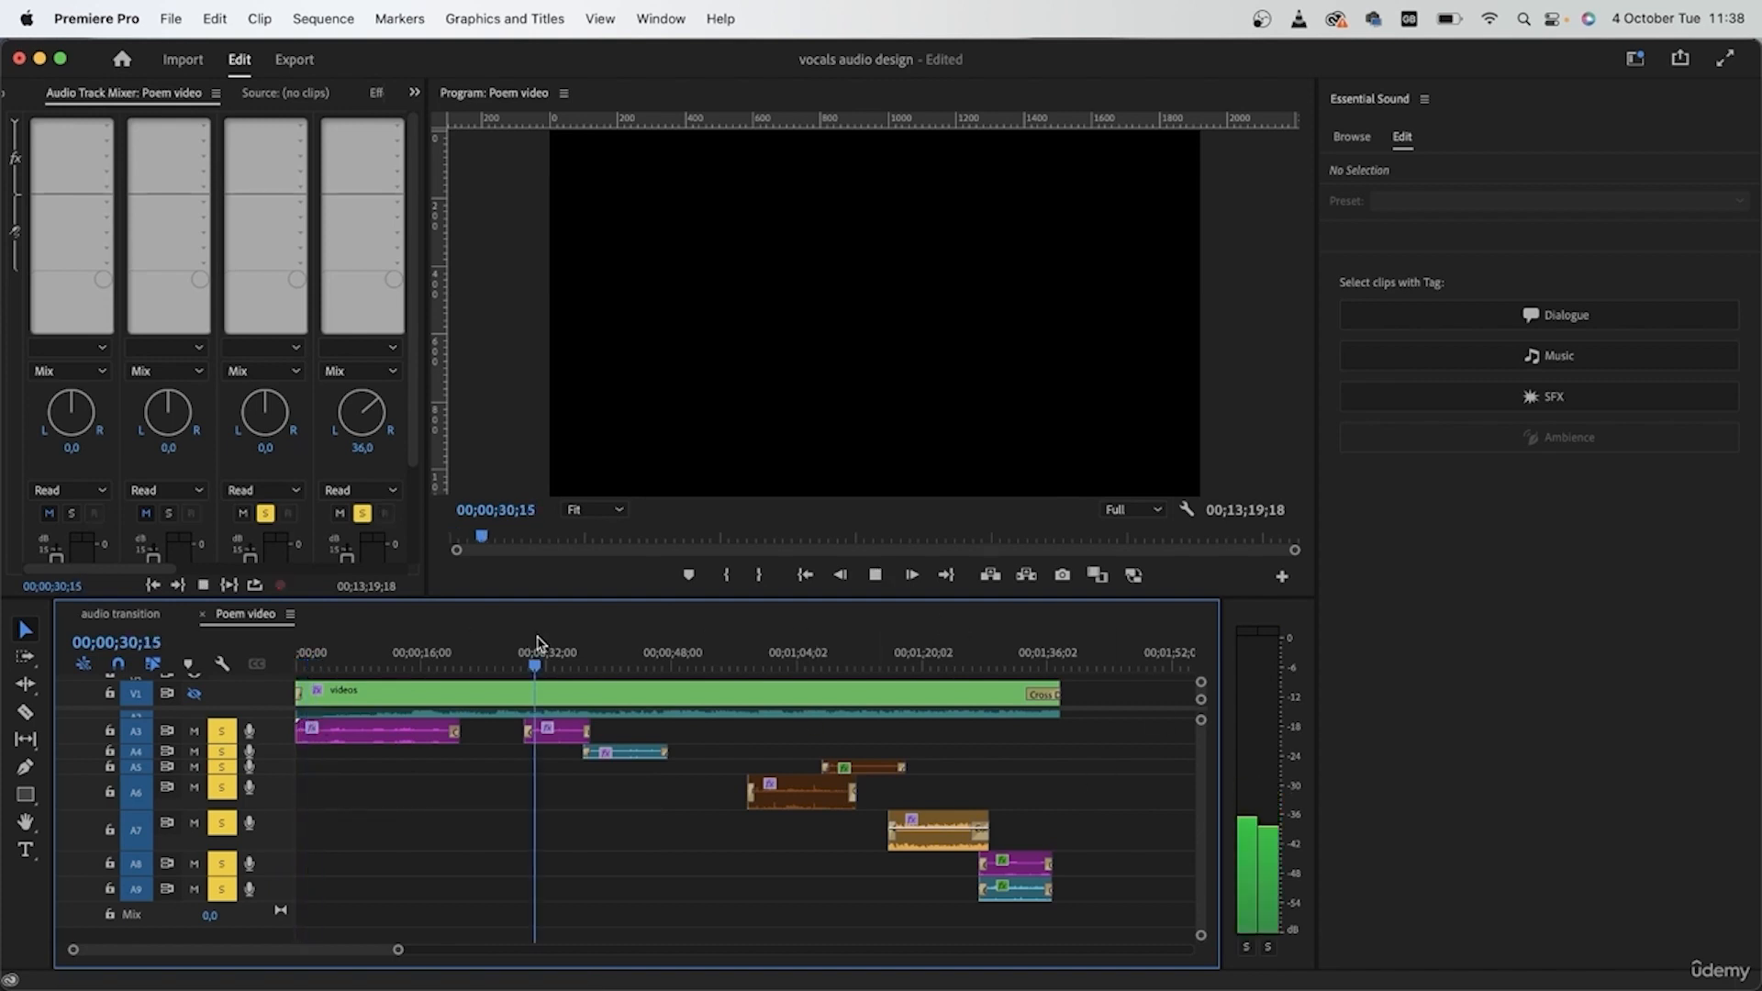
pyautogui.click(611, 657)
pyautogui.press('space')
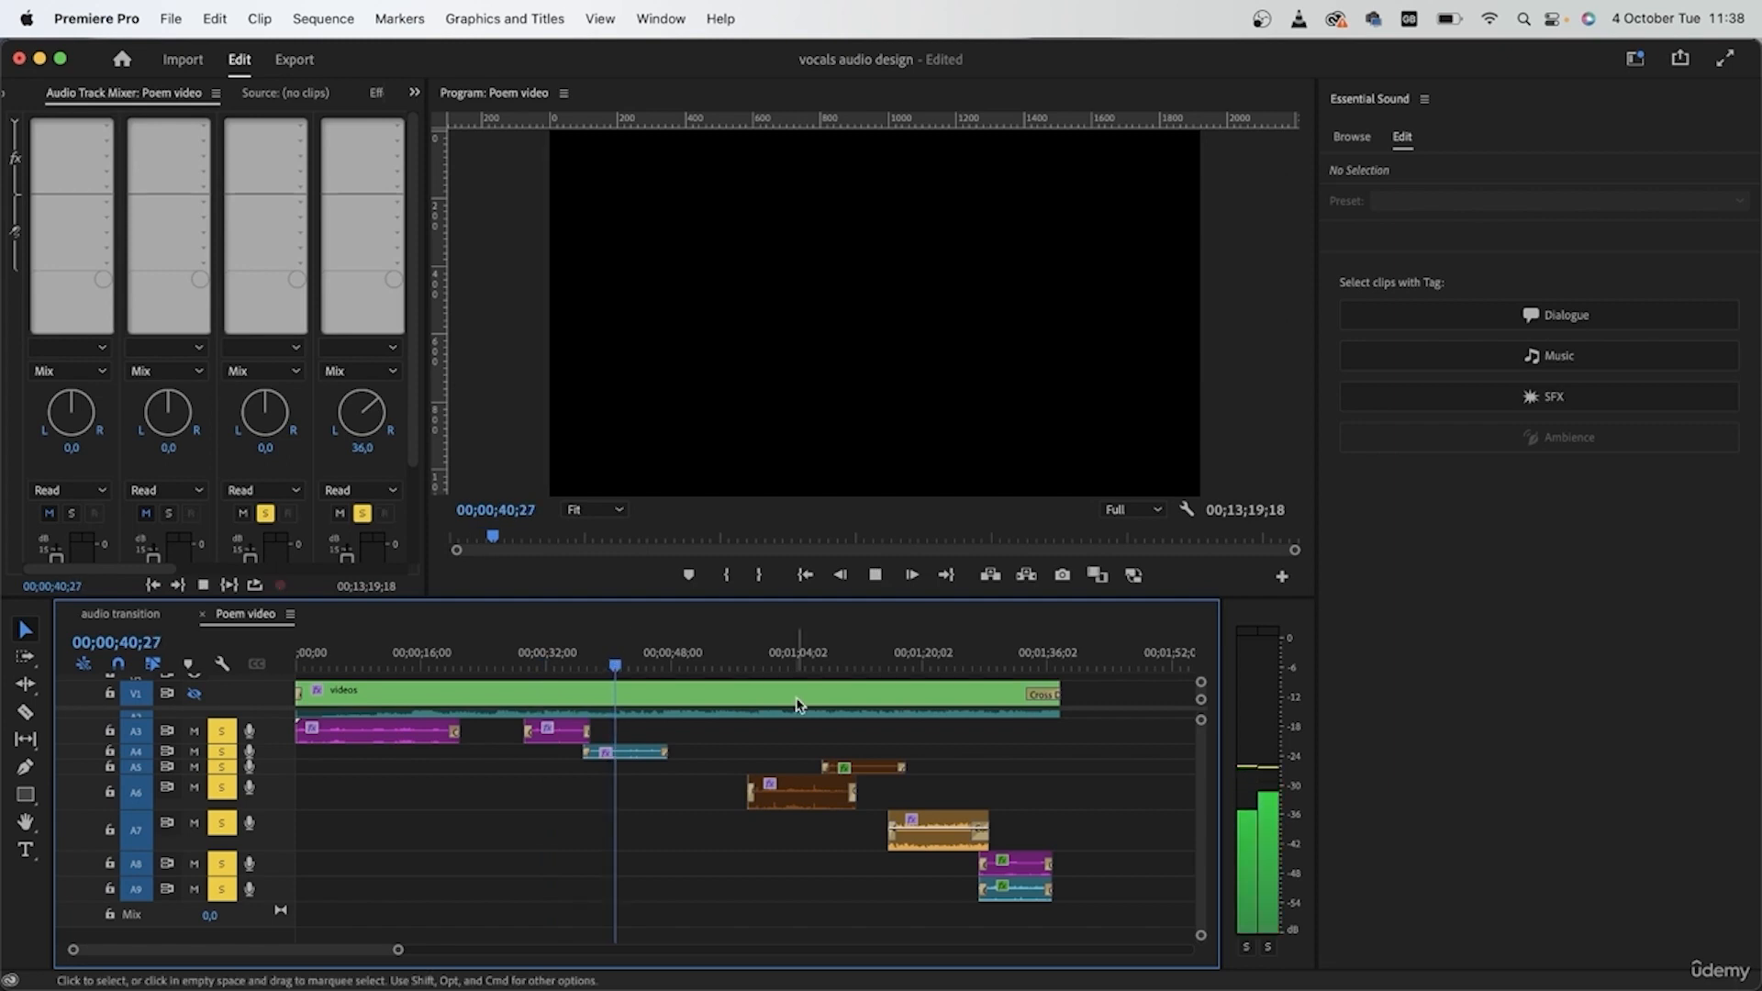
pyautogui.click(777, 658)
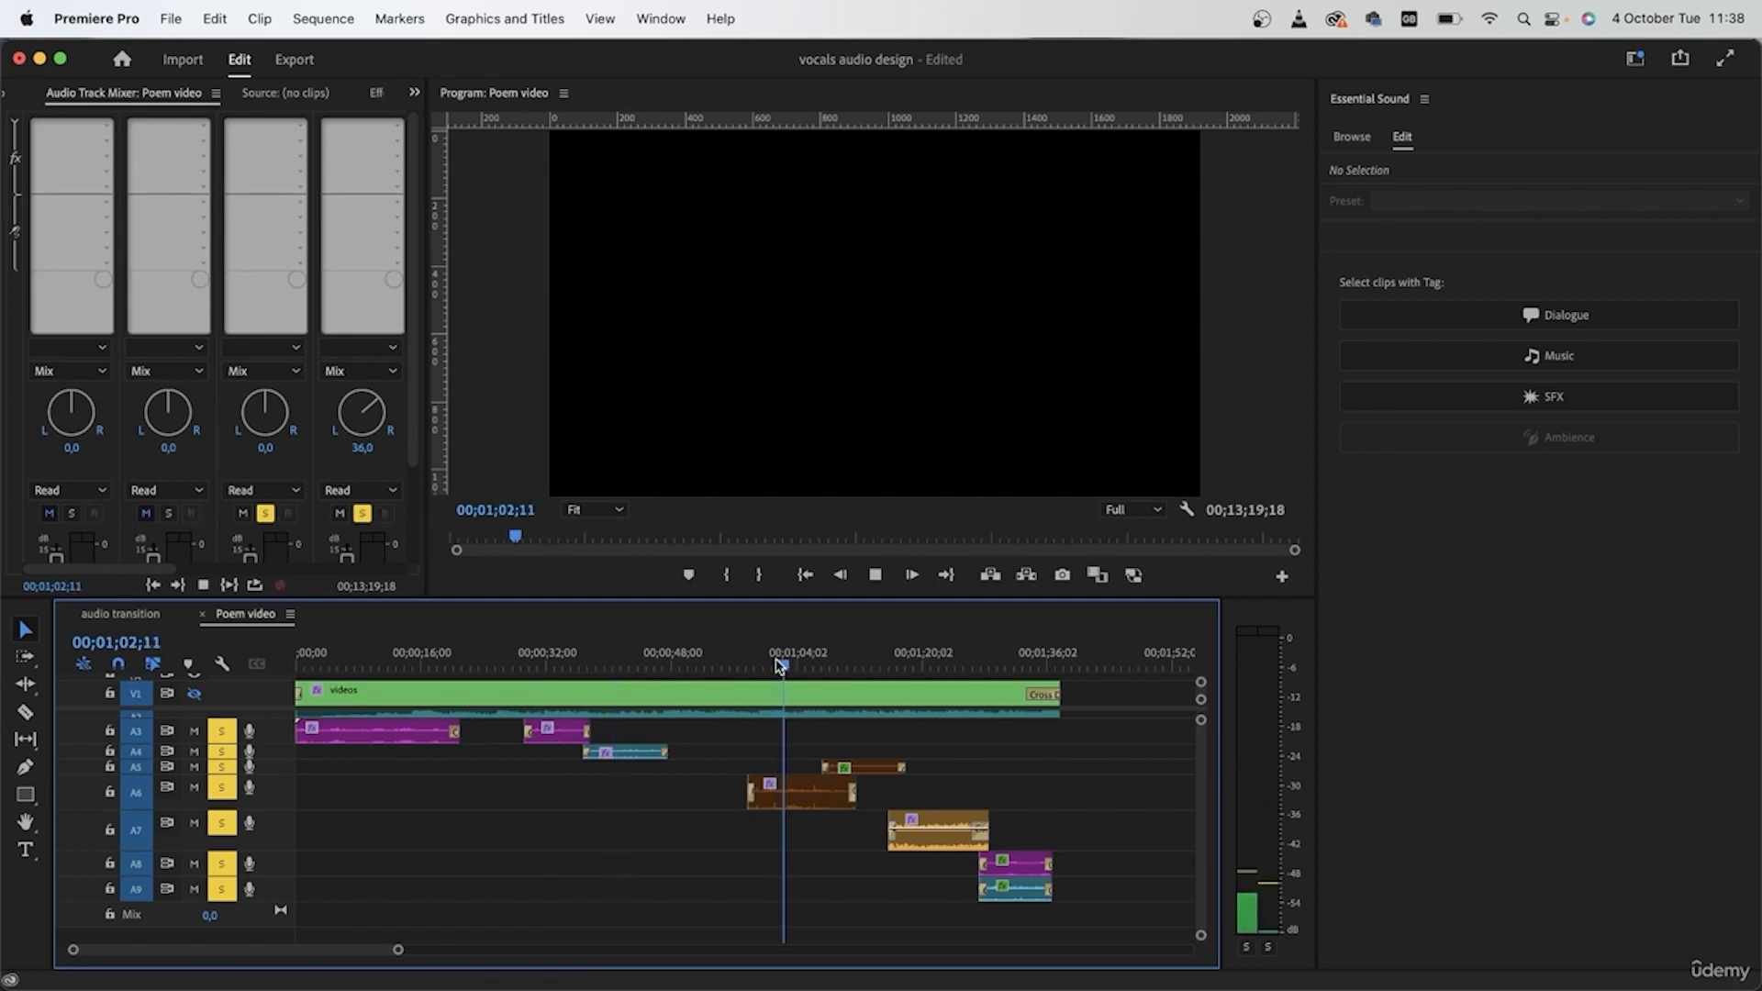
pyautogui.press('space')
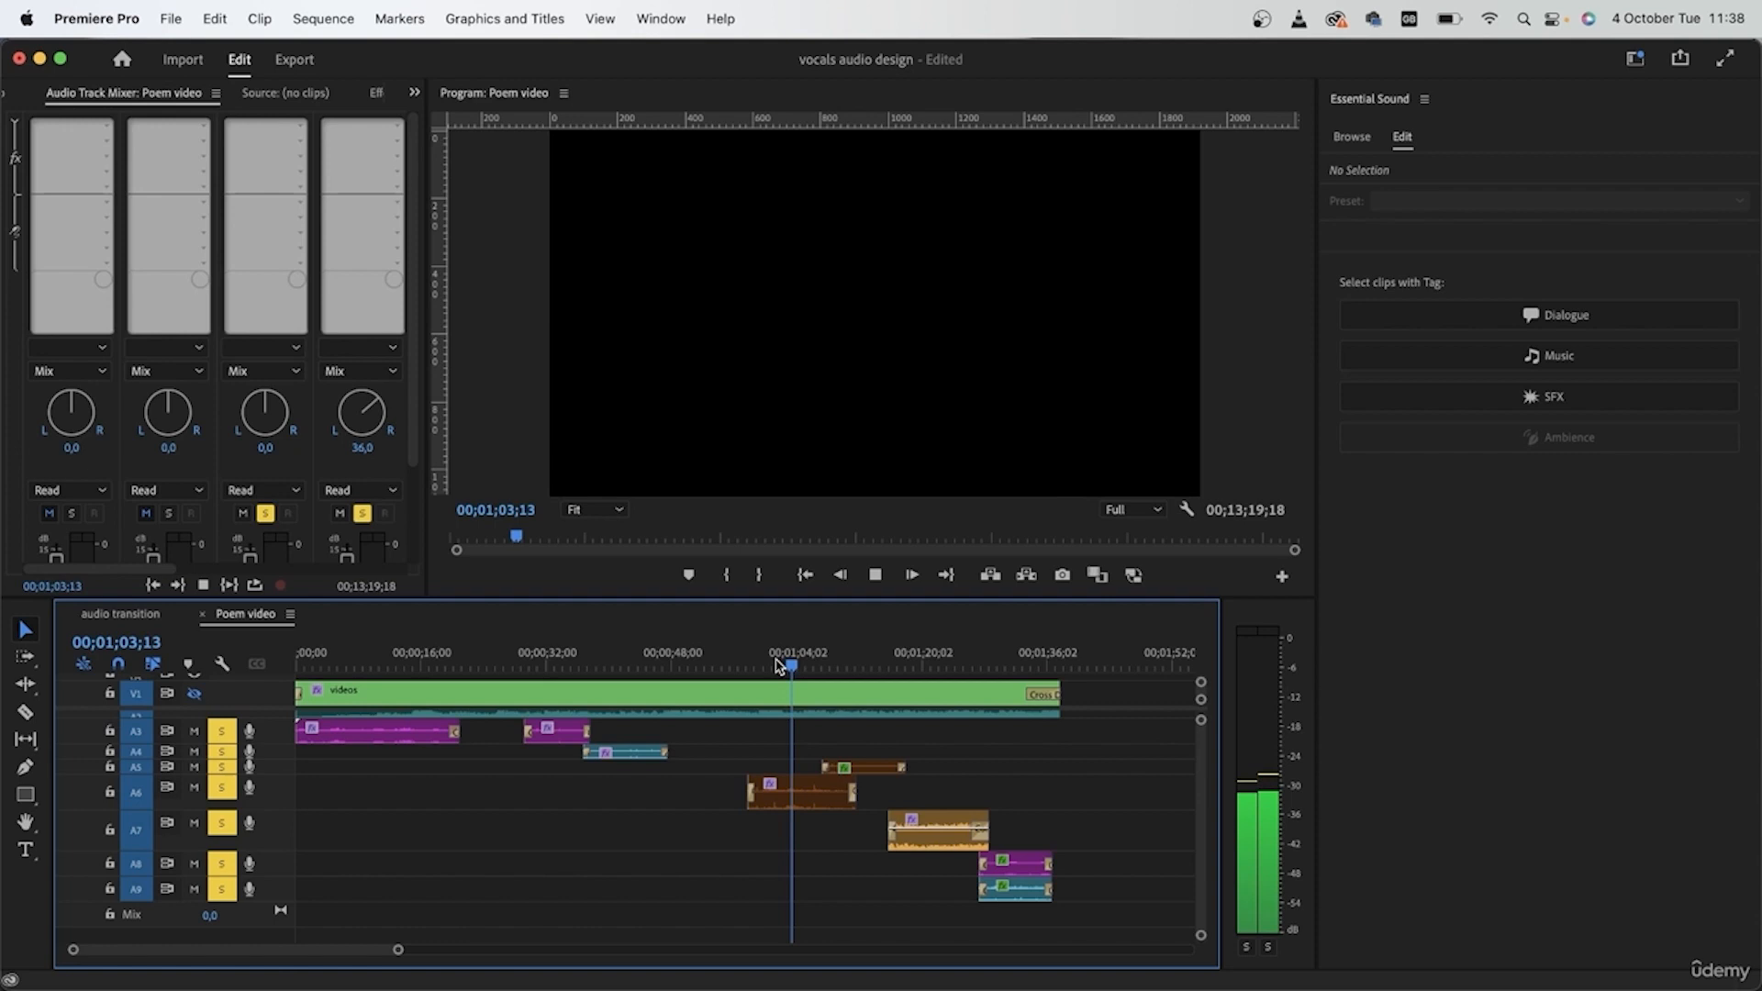
pyautogui.press('space')
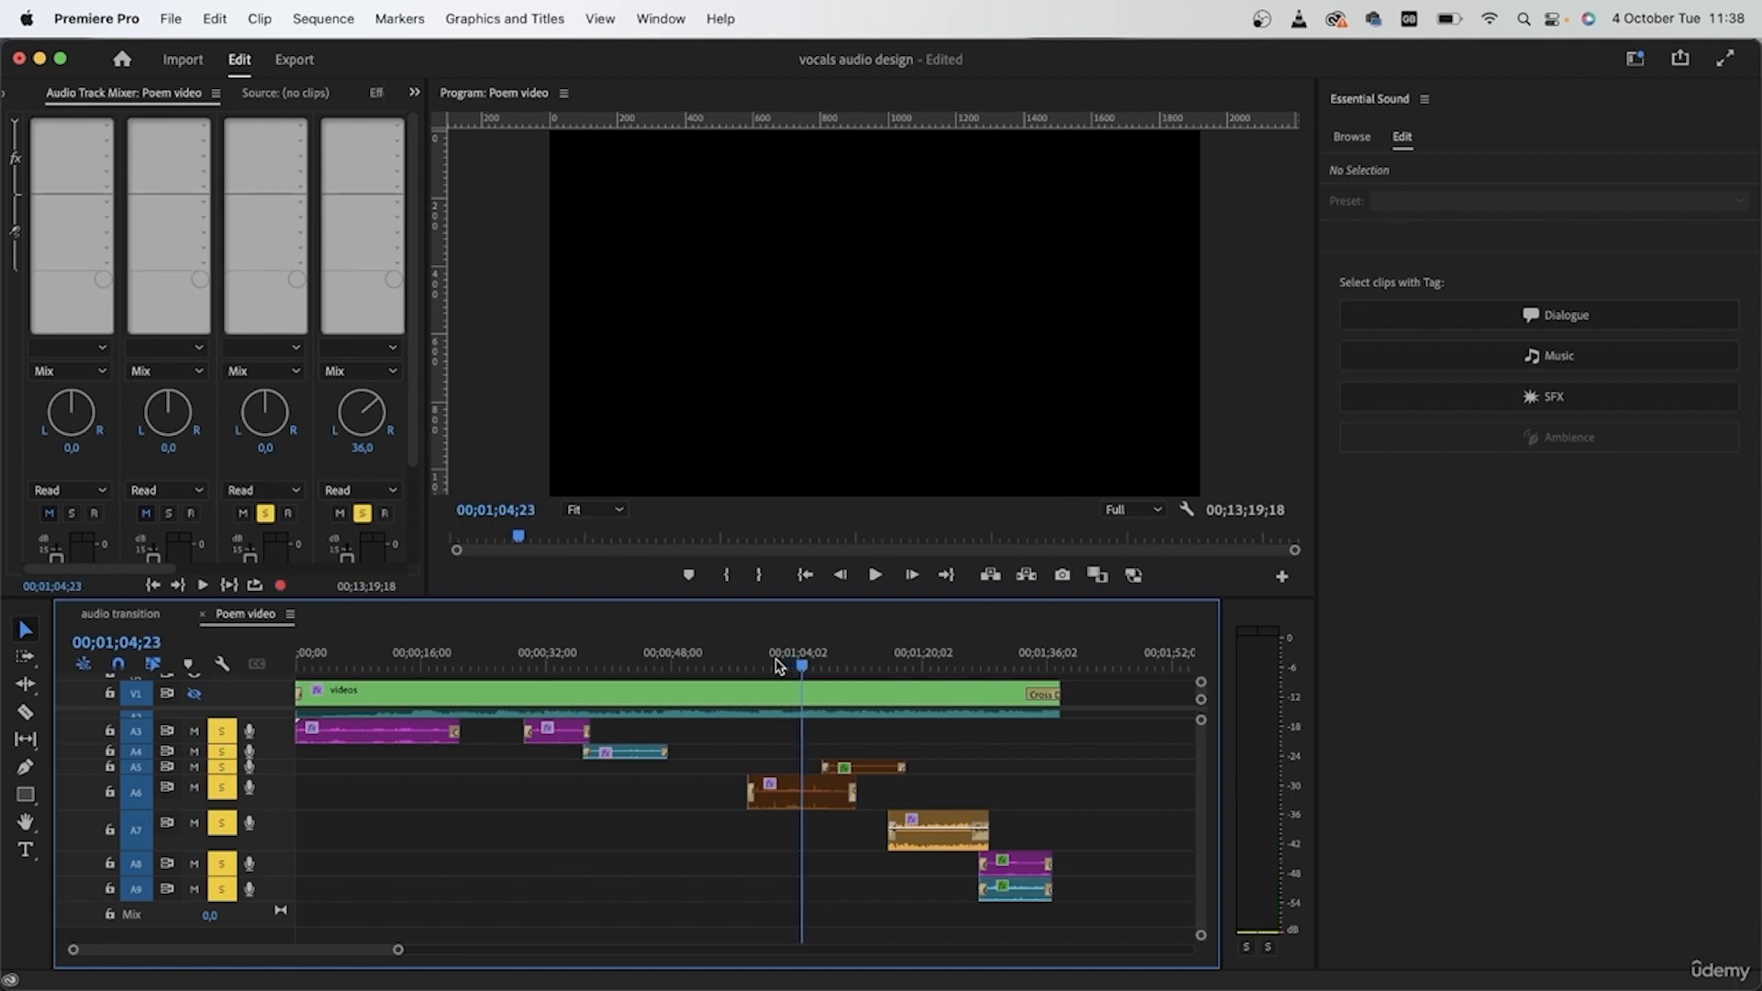
# - Solo the voice track A1 and music track A2 together with the sound-effect tracks
pyautogui.scroll(3, 234, 775)
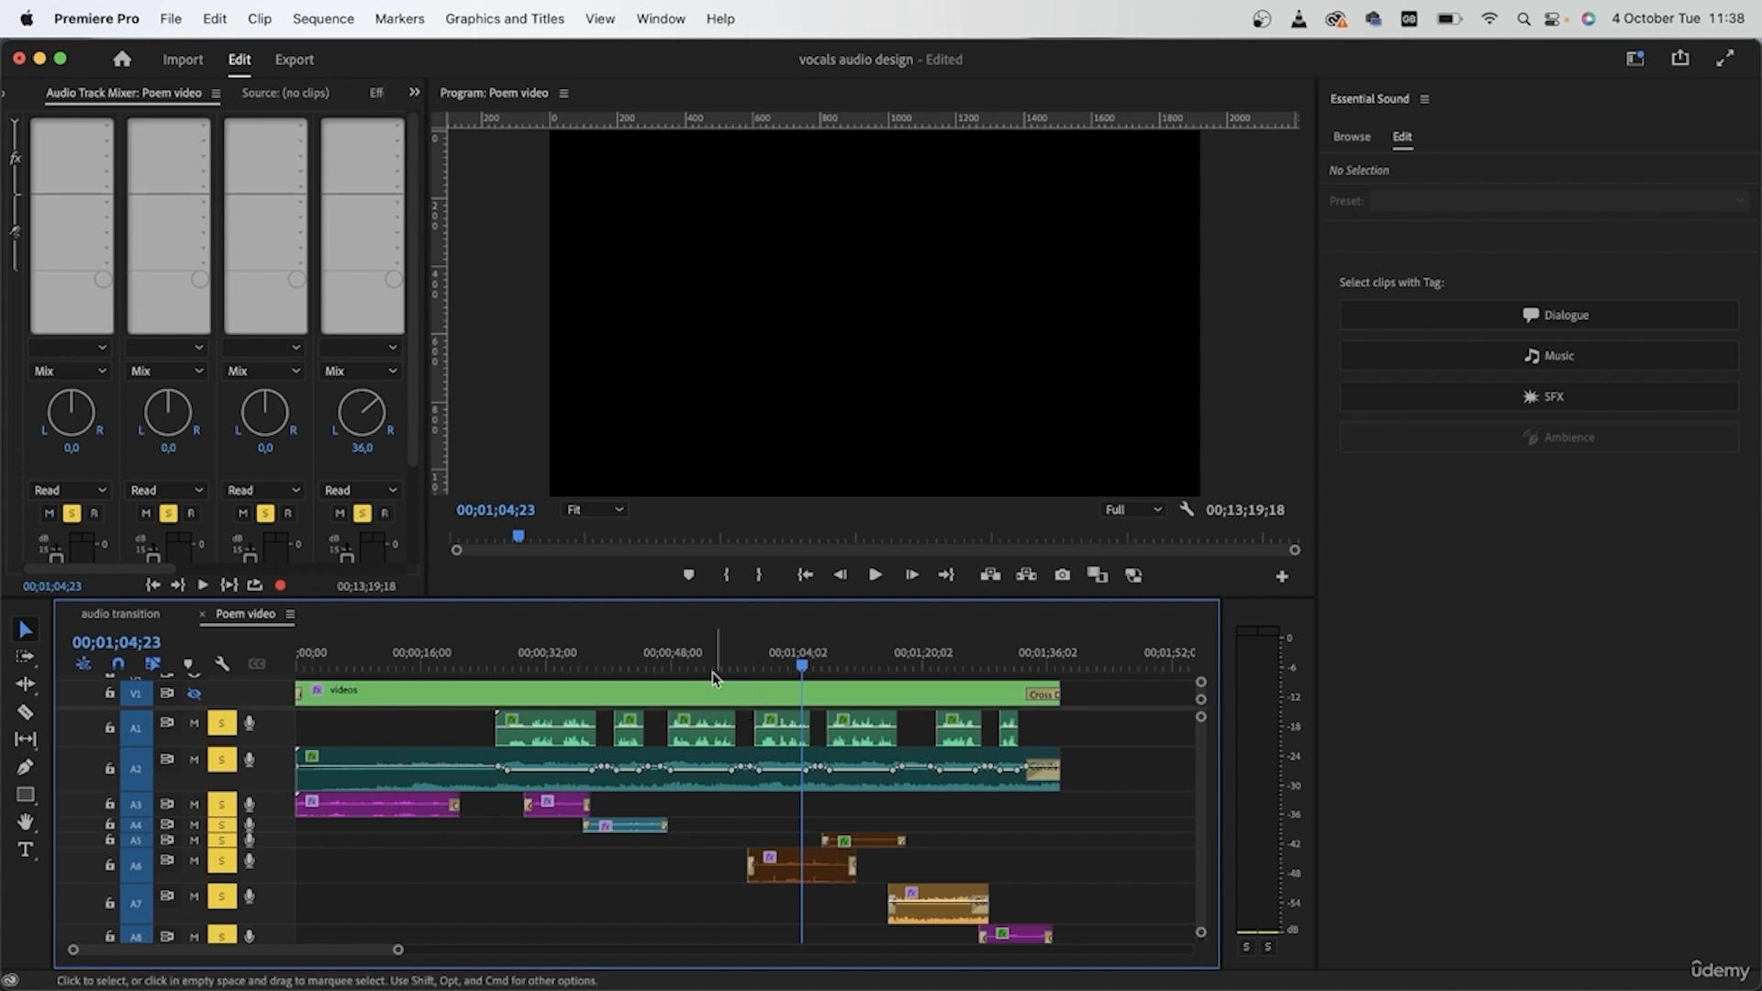
# - Turn on the V1 video track's output and play the full mix with picture from near 00;00;30;00
pyautogui.click(193, 693)
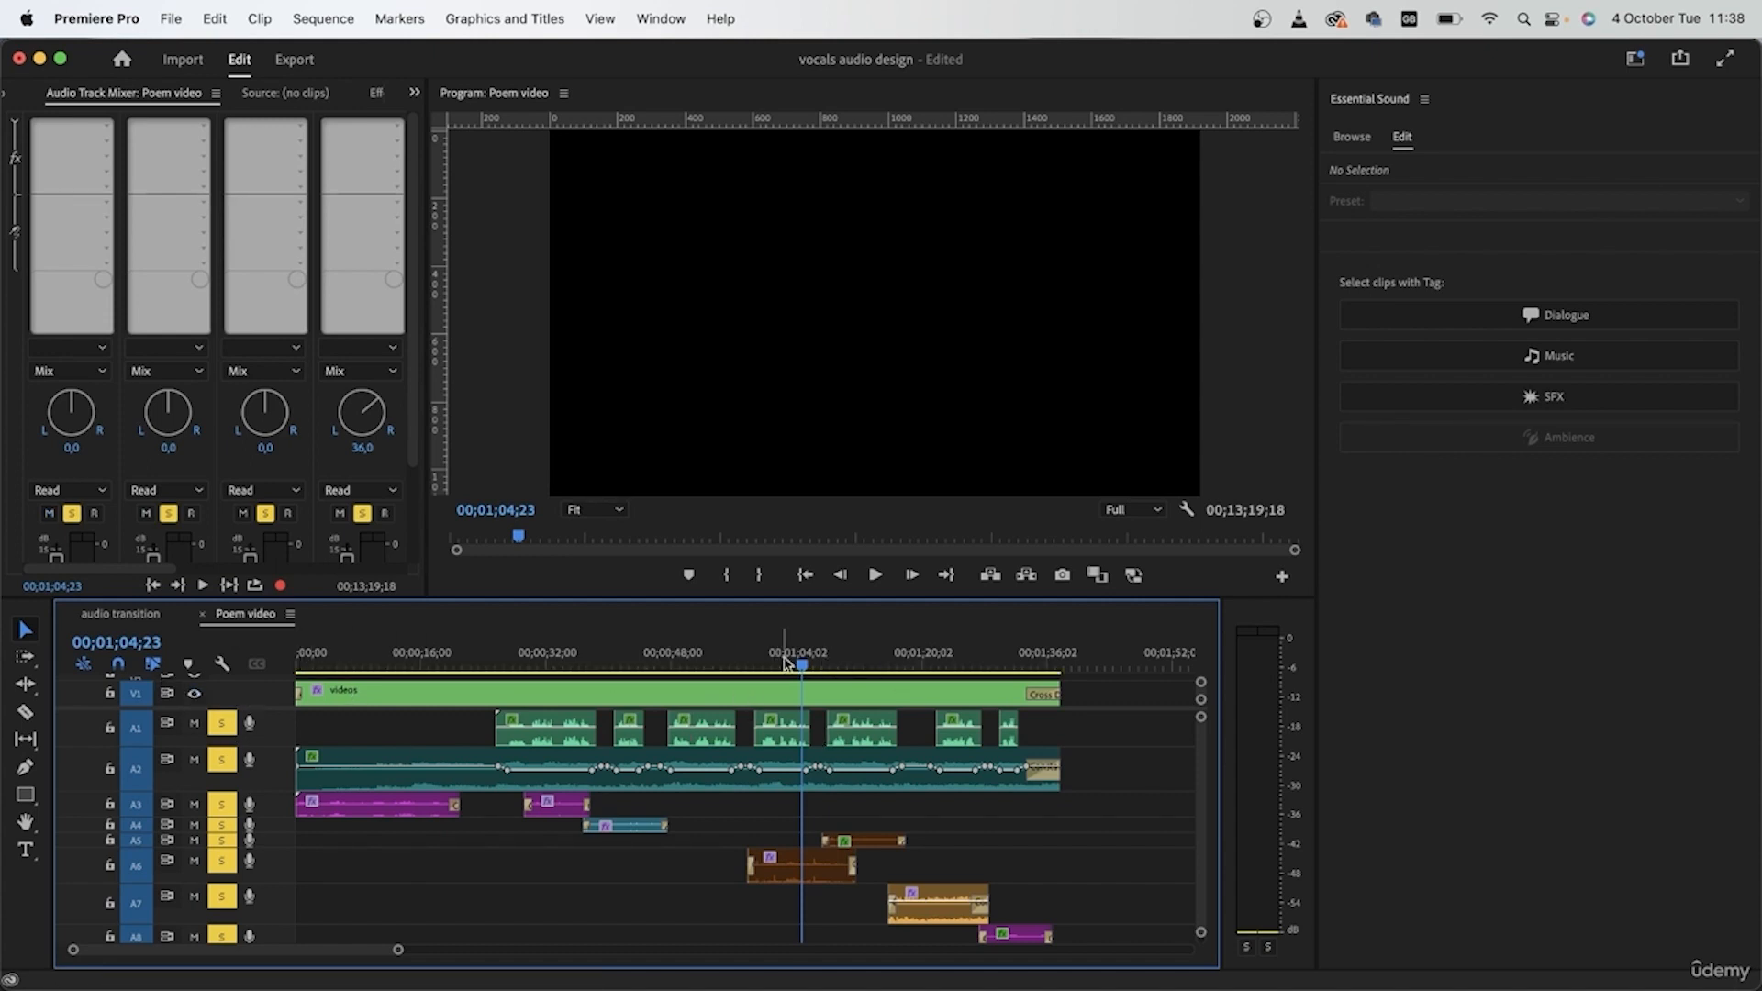
pyautogui.moveTo(804, 663); pyautogui.dragTo(769, 663)
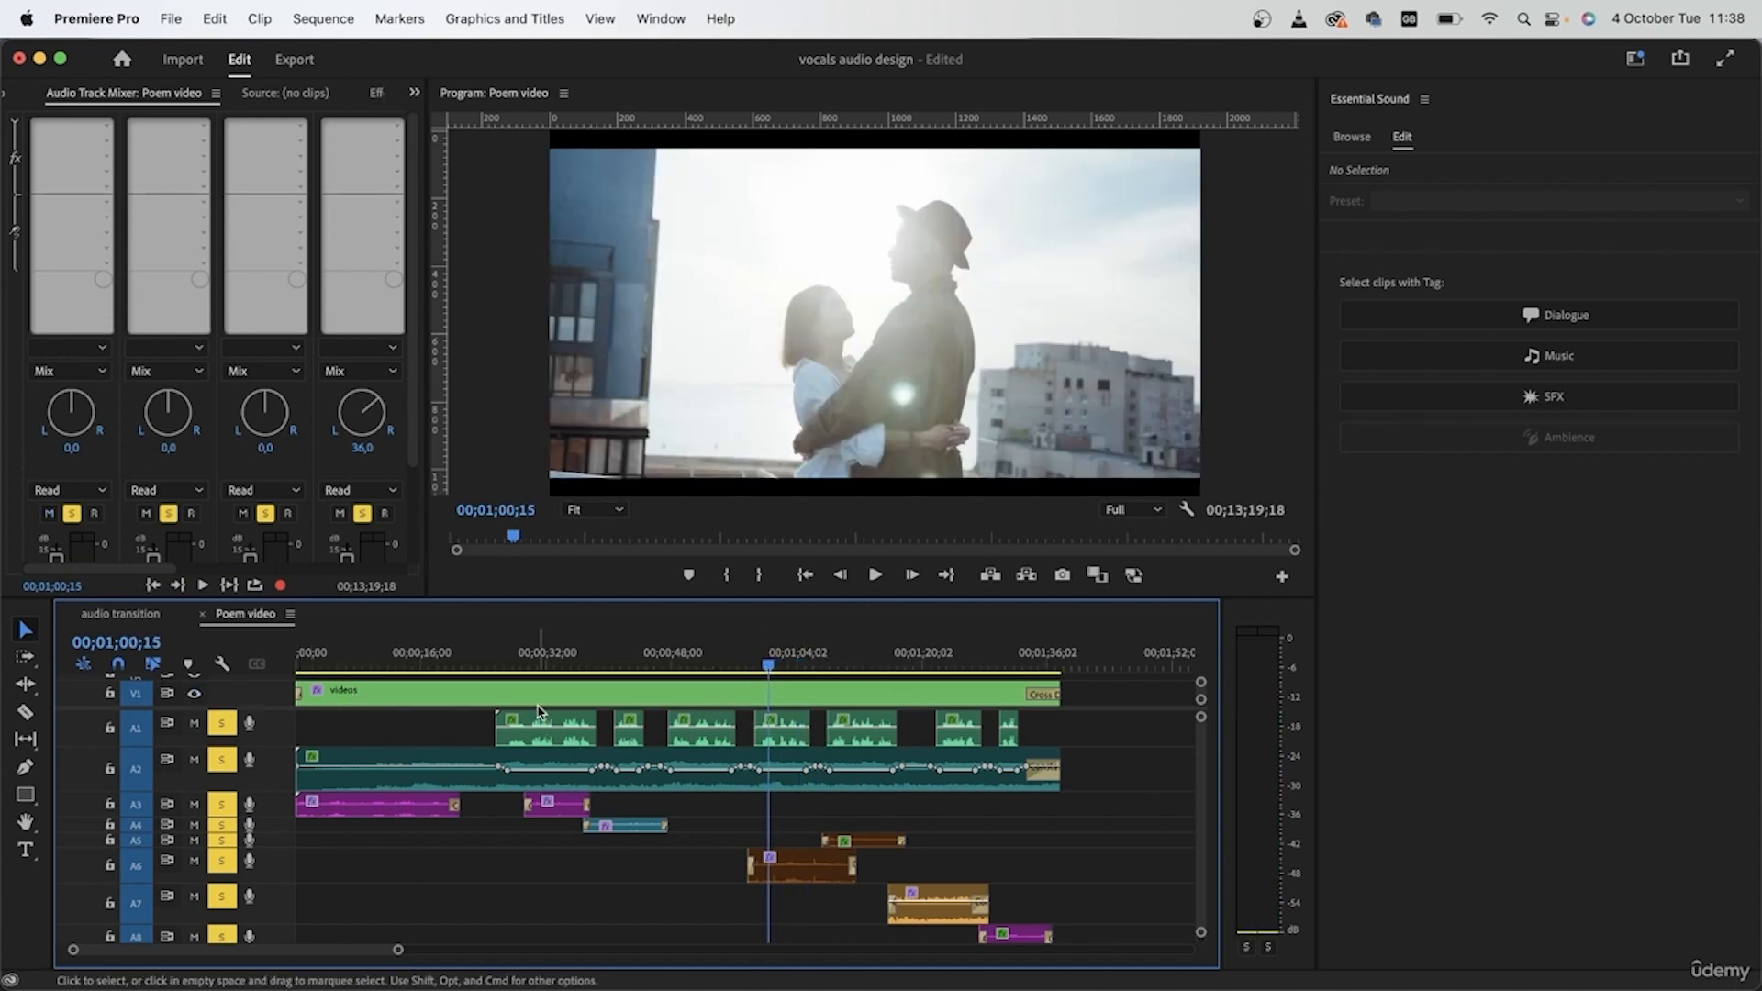
pyautogui.click(529, 654)
pyautogui.press('space')
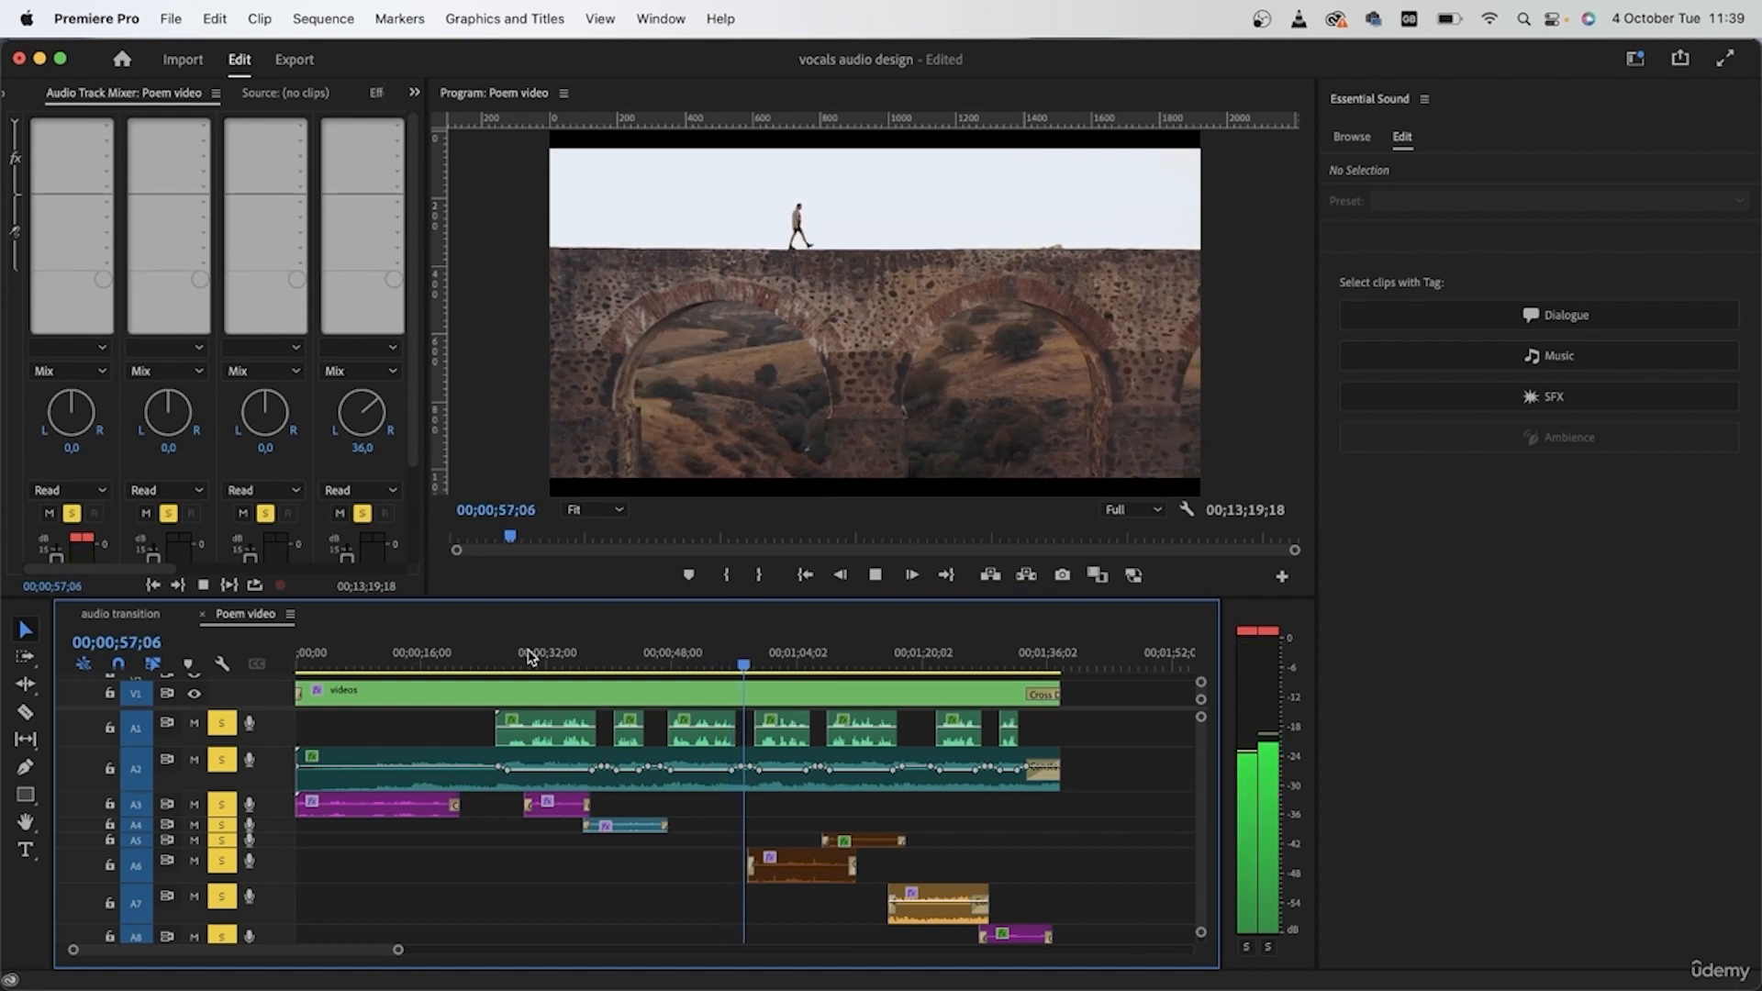
pyautogui.press('space')
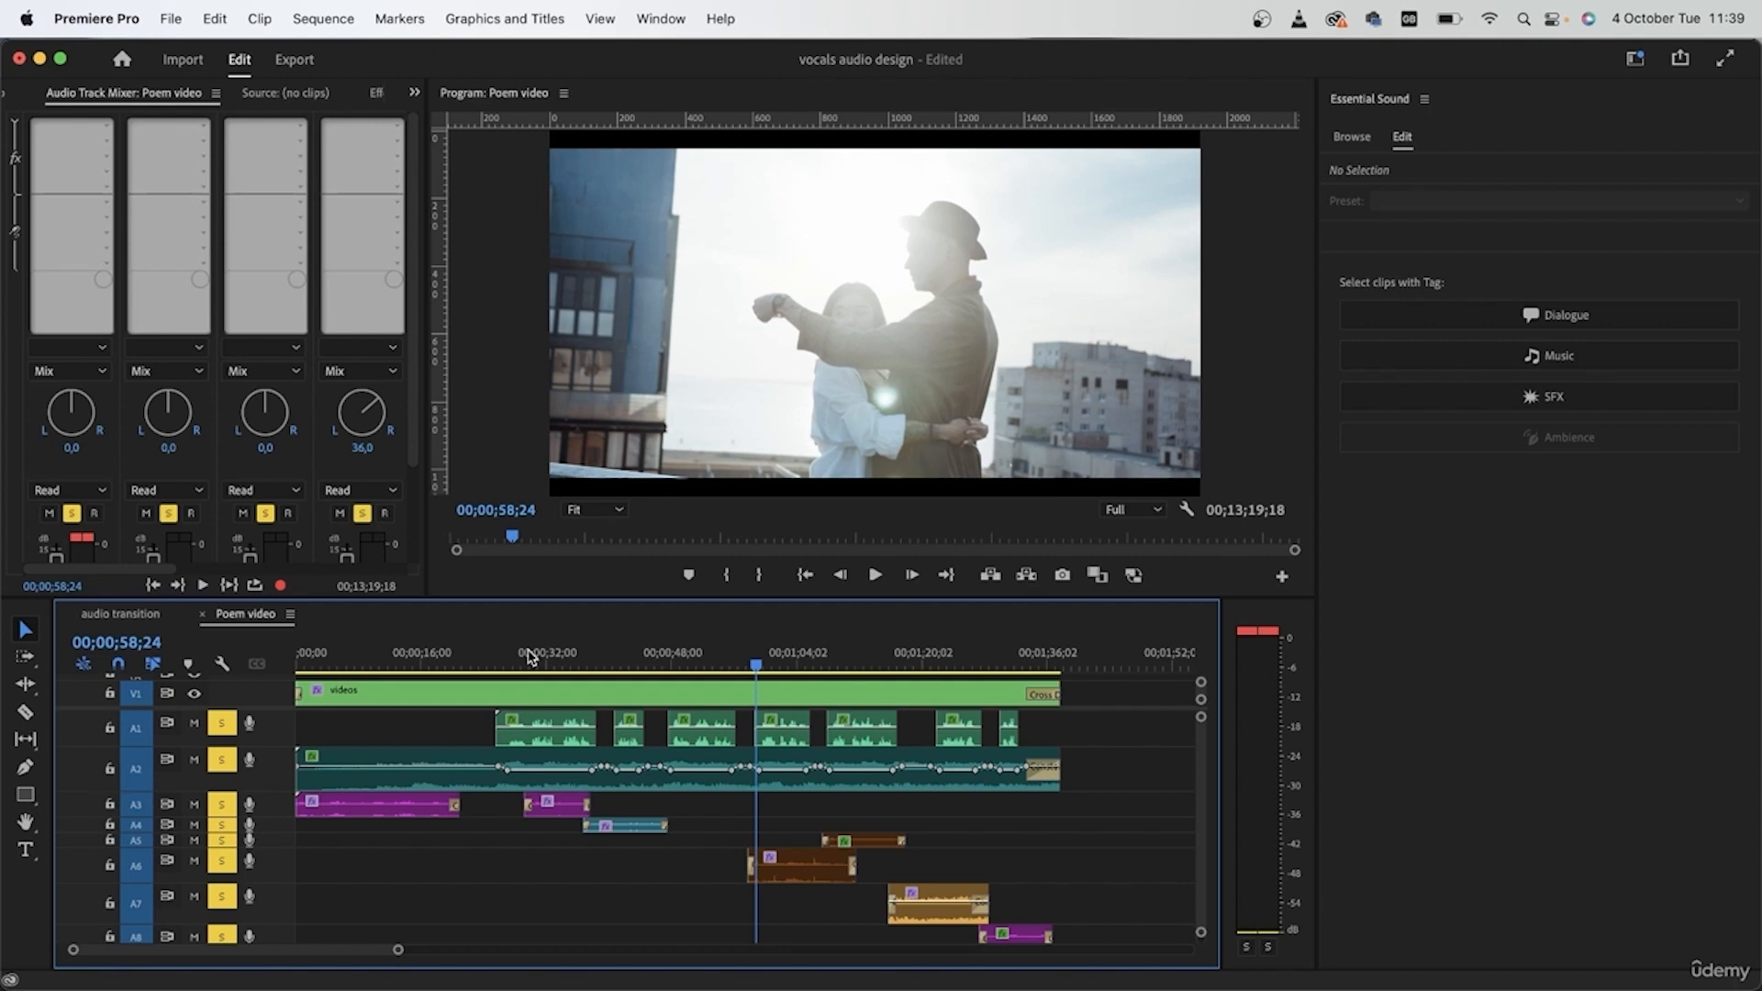
# - Set the A2 music clip's duck amount to -16,4 dB and generate the ducking keyframes again
pyautogui.click(732, 779)
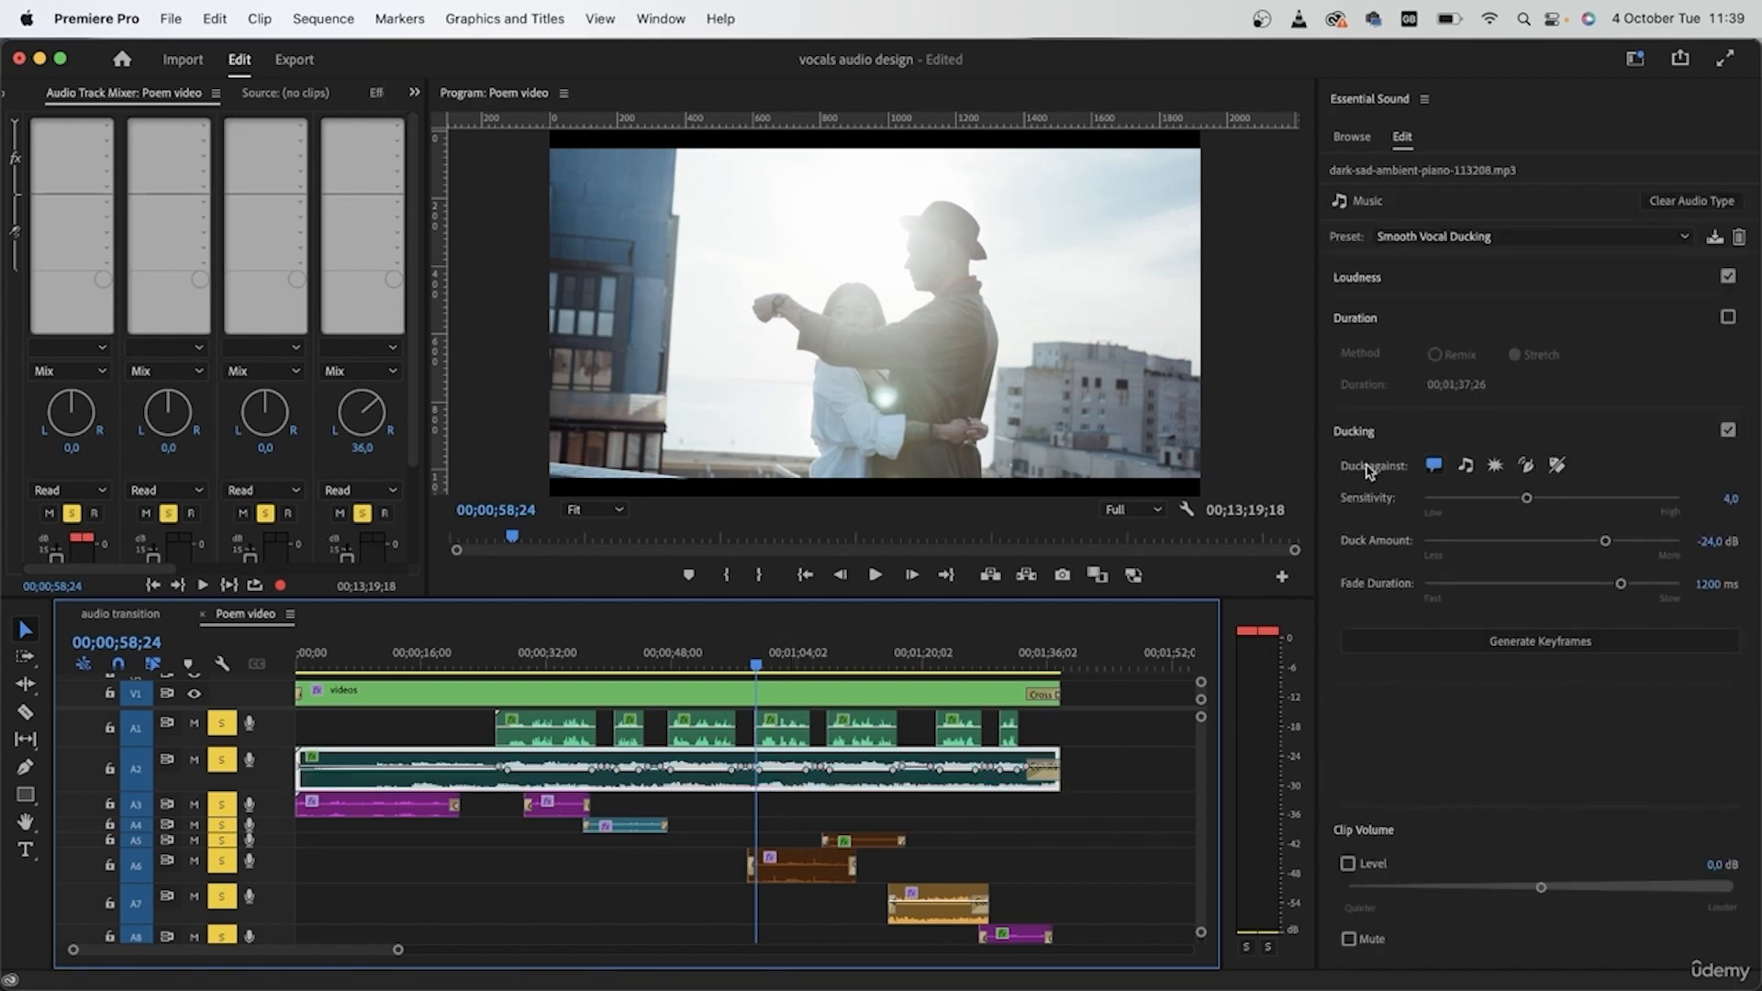
pyautogui.moveTo(1605, 542); pyautogui.dragTo(1594, 542)
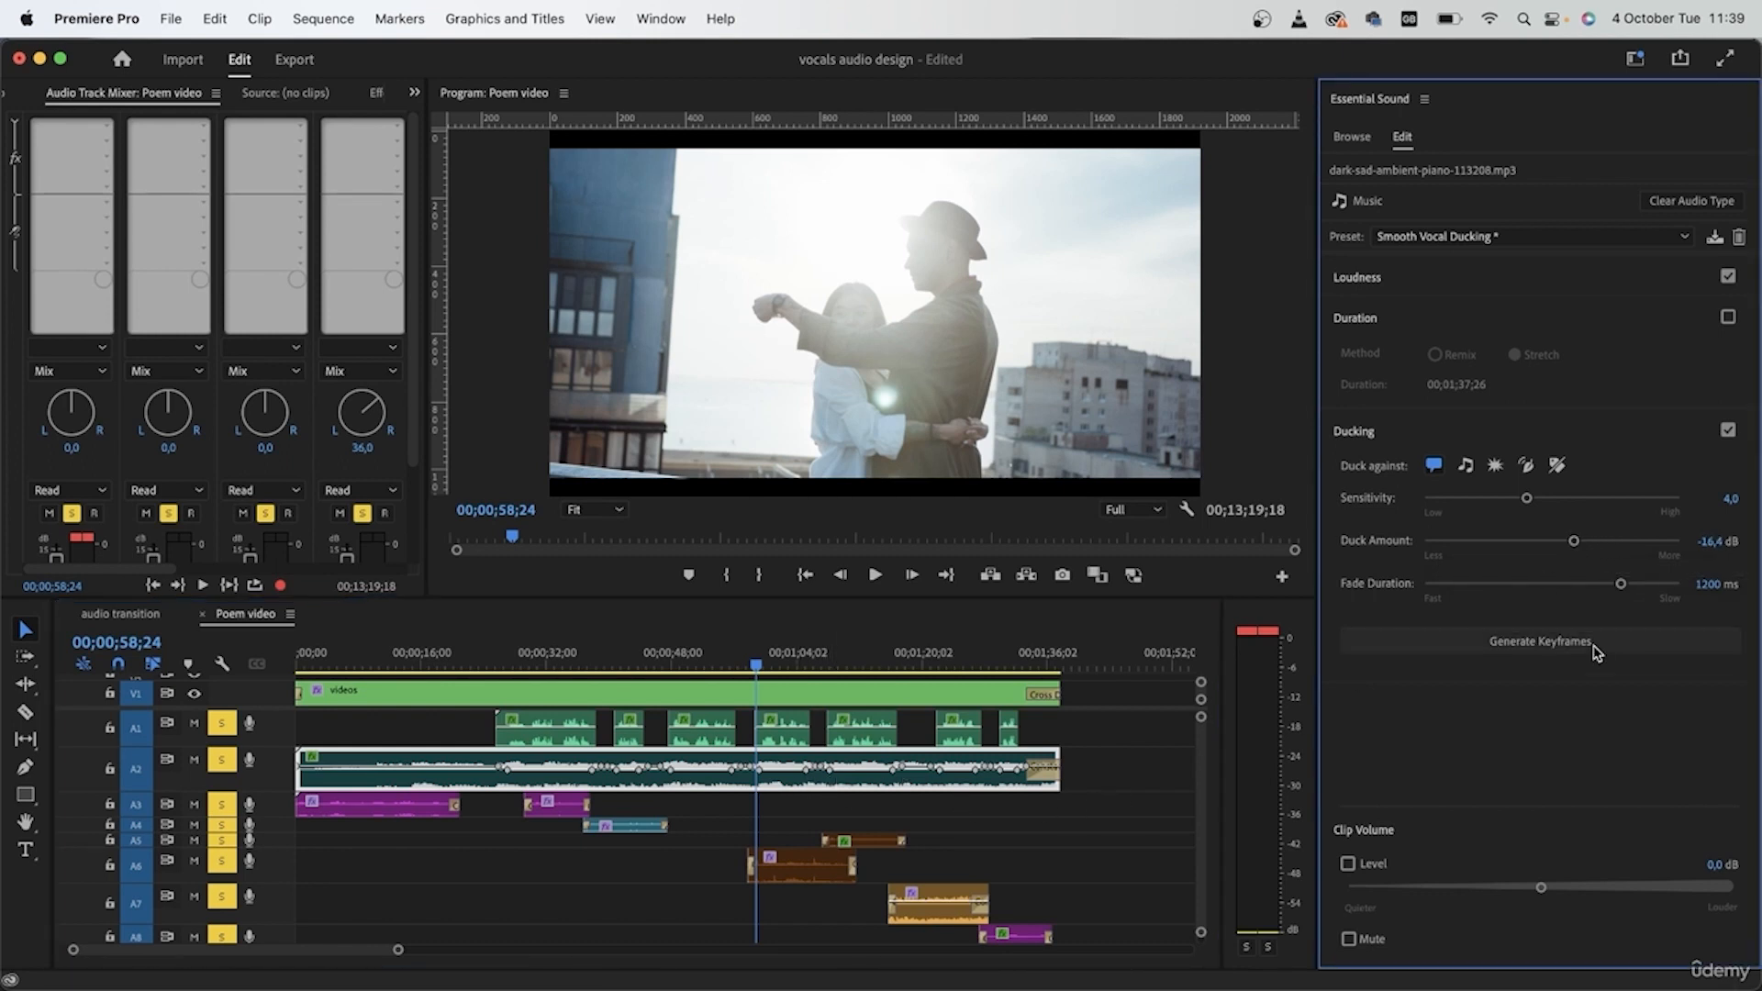
pyautogui.click(1557, 649)
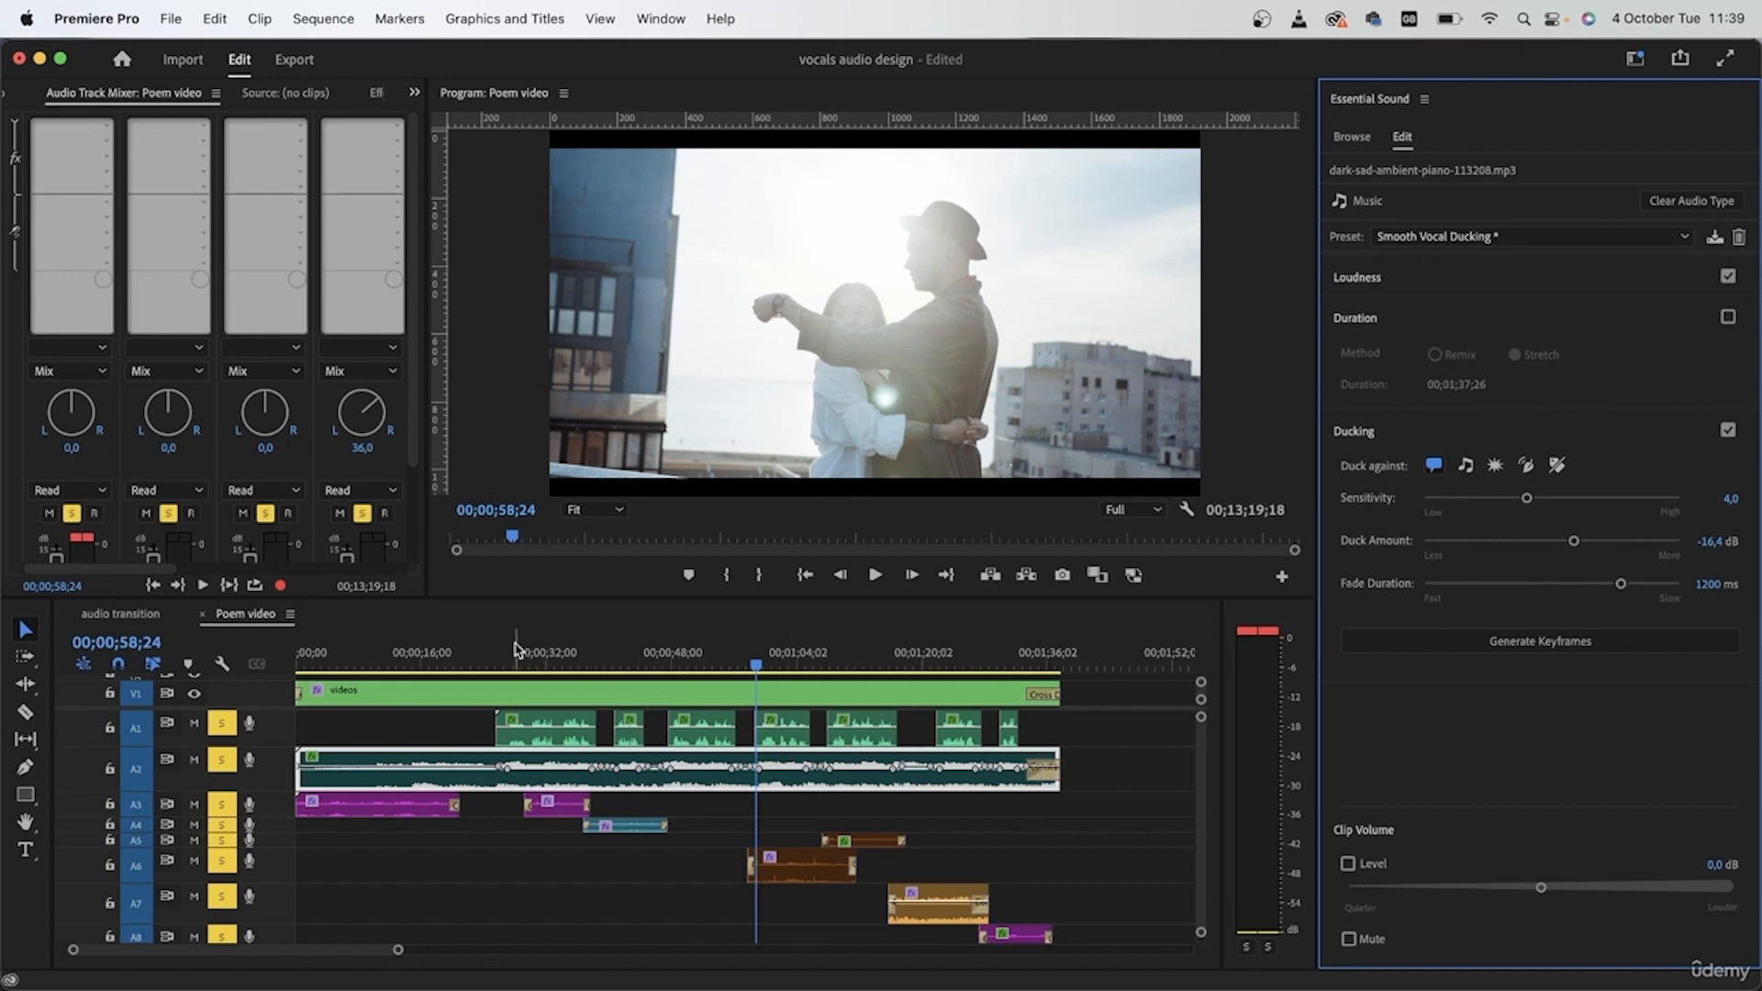
# - Deselect the music clip and listen to the ducking under the voice from 00;00;23;25
pyautogui.click(482, 660)
pyautogui.click(619, 900)
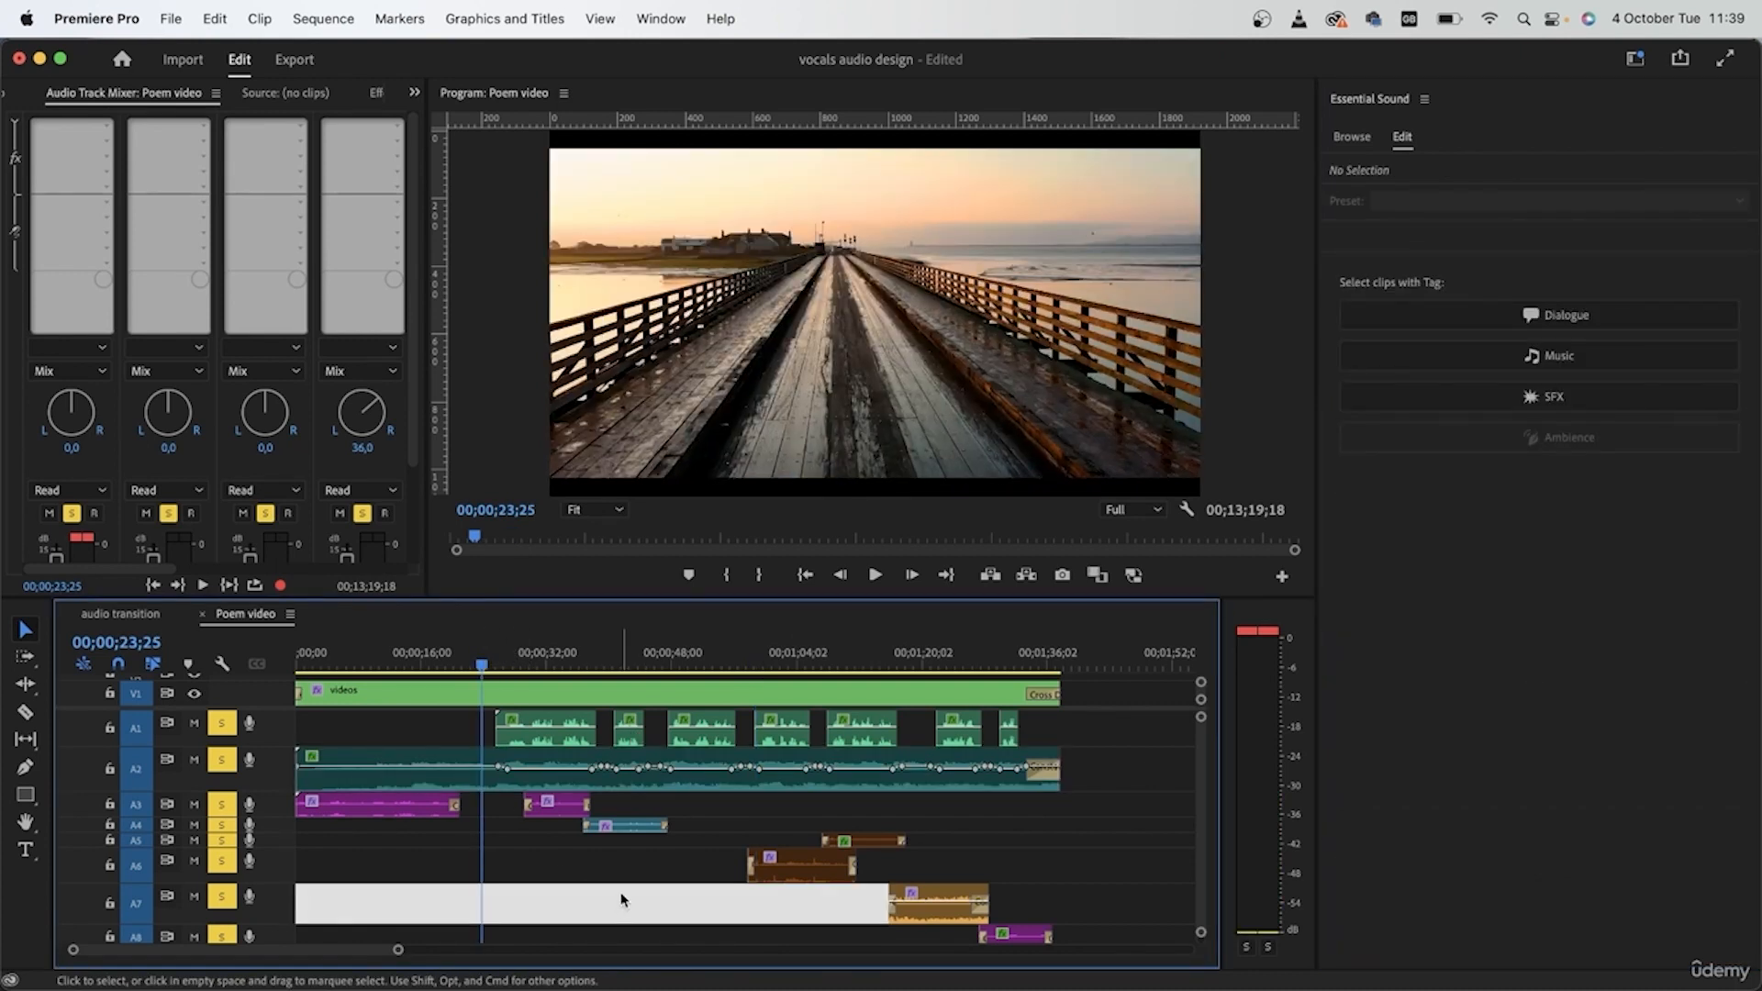
pyautogui.press('space')
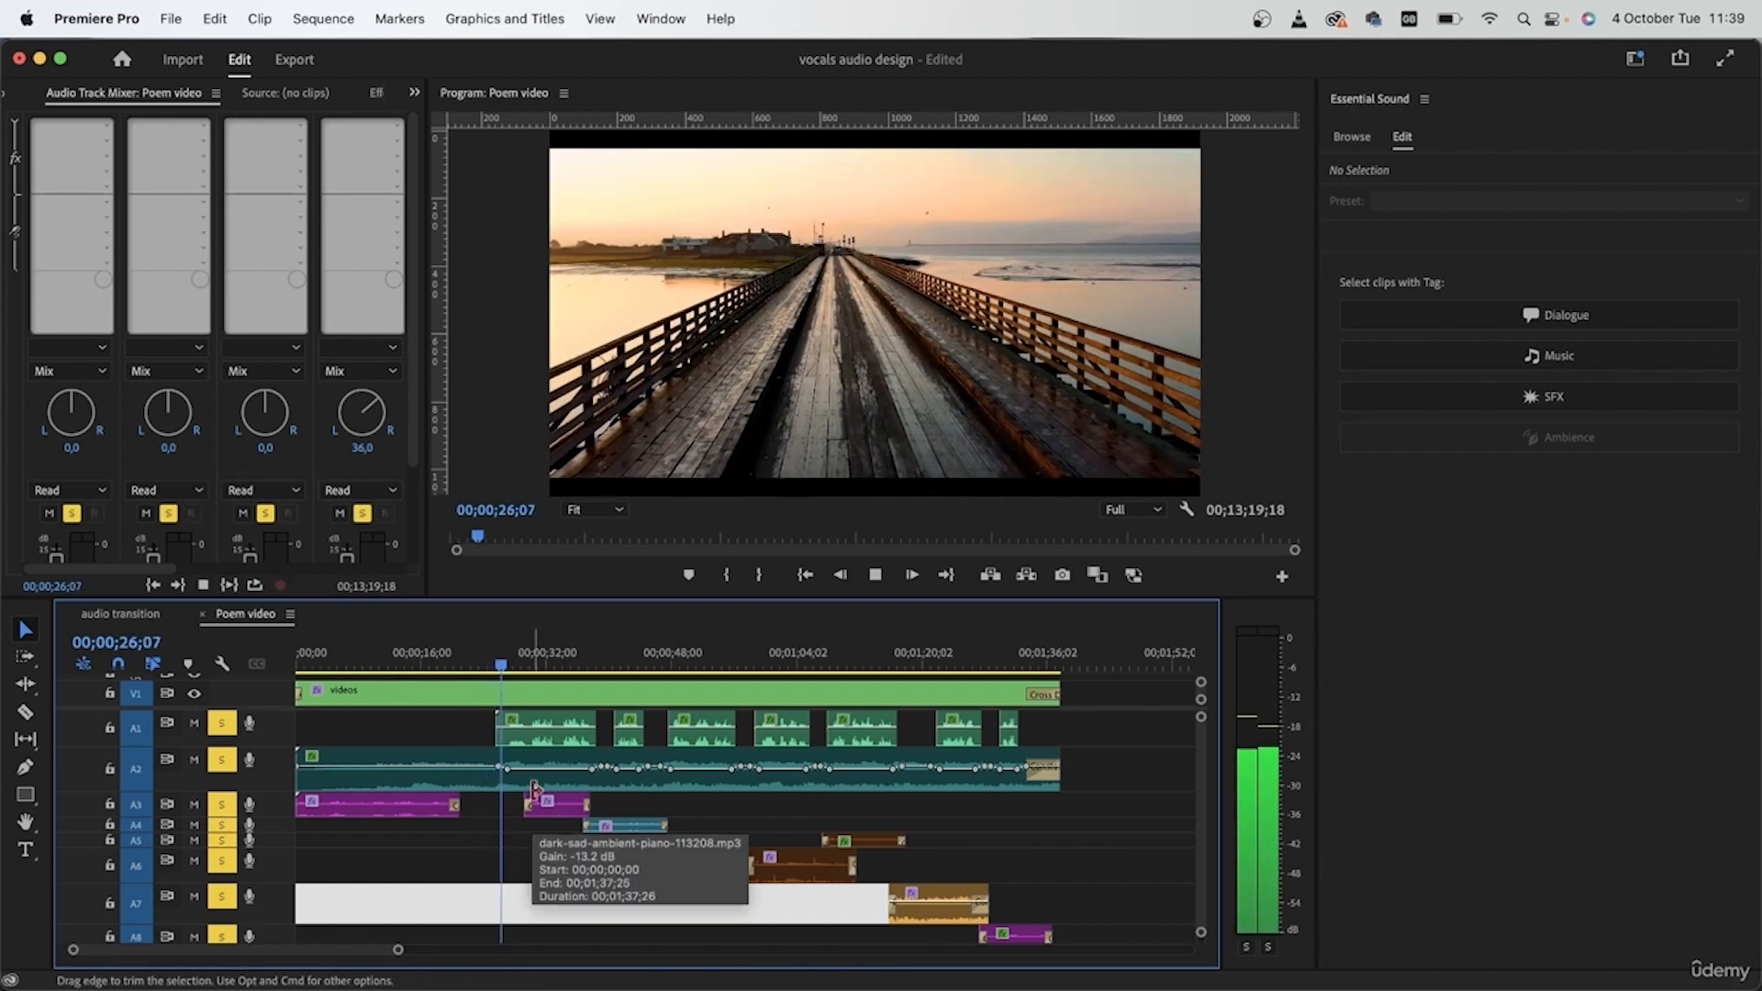
pyautogui.press('=')
pyautogui.press('=')
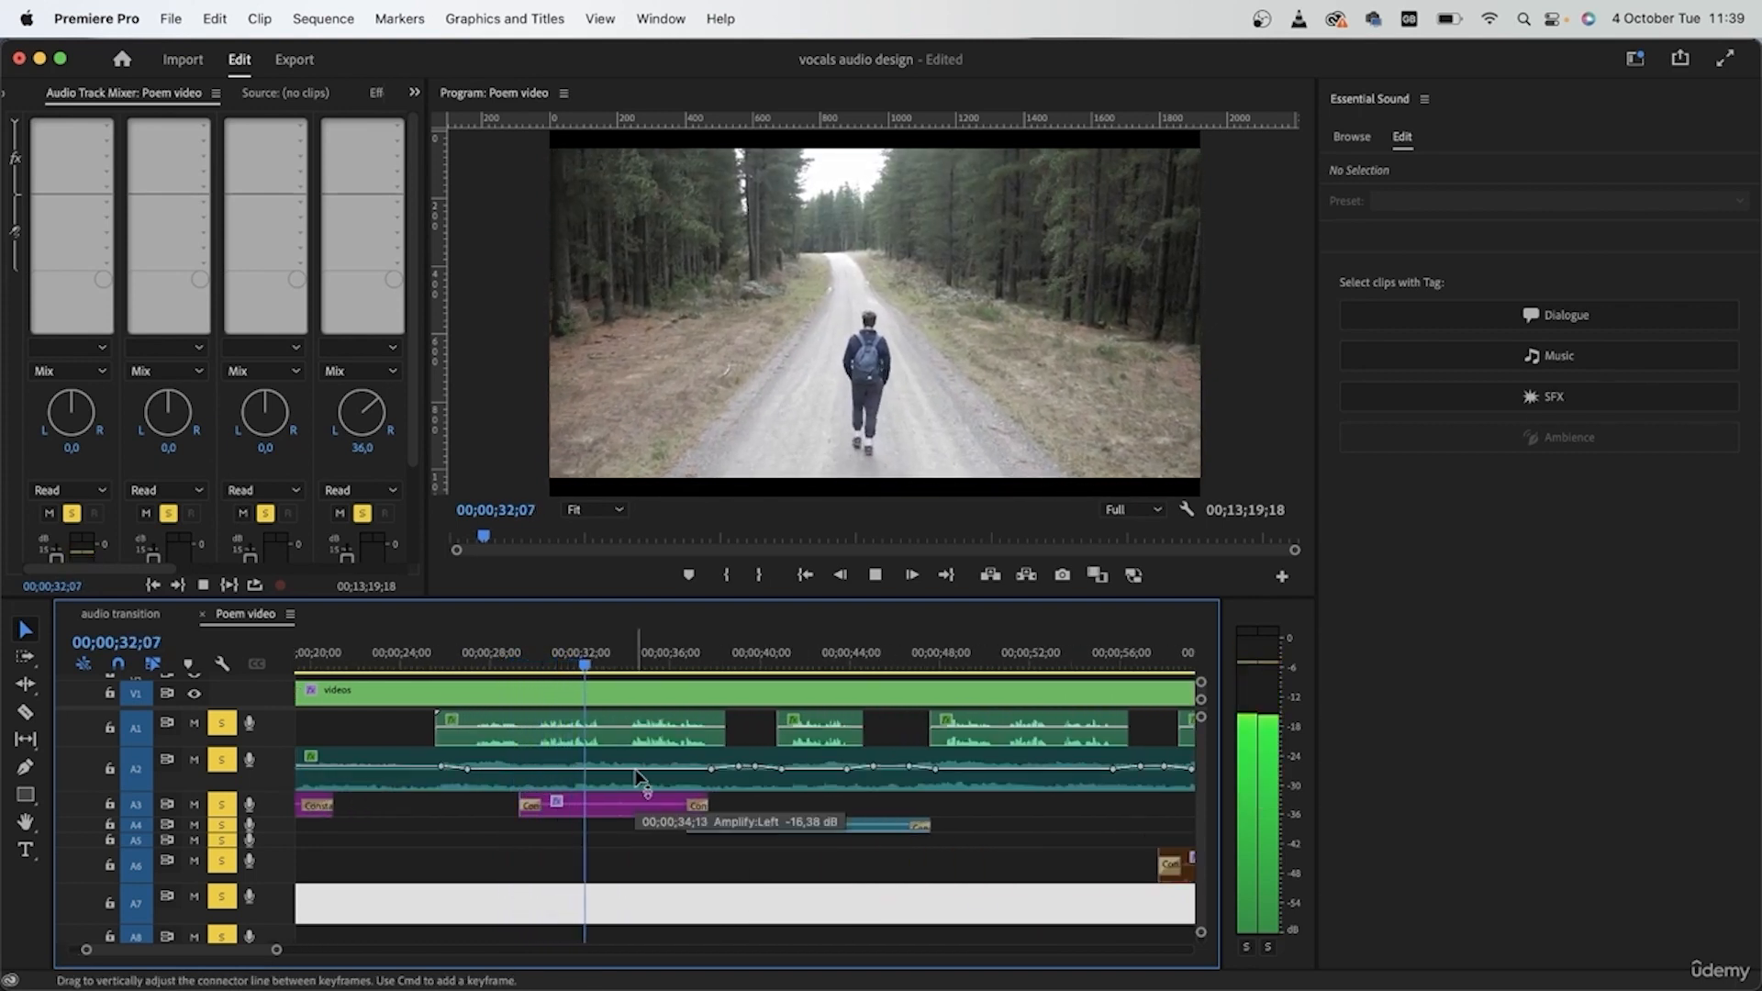
pyautogui.press('space')
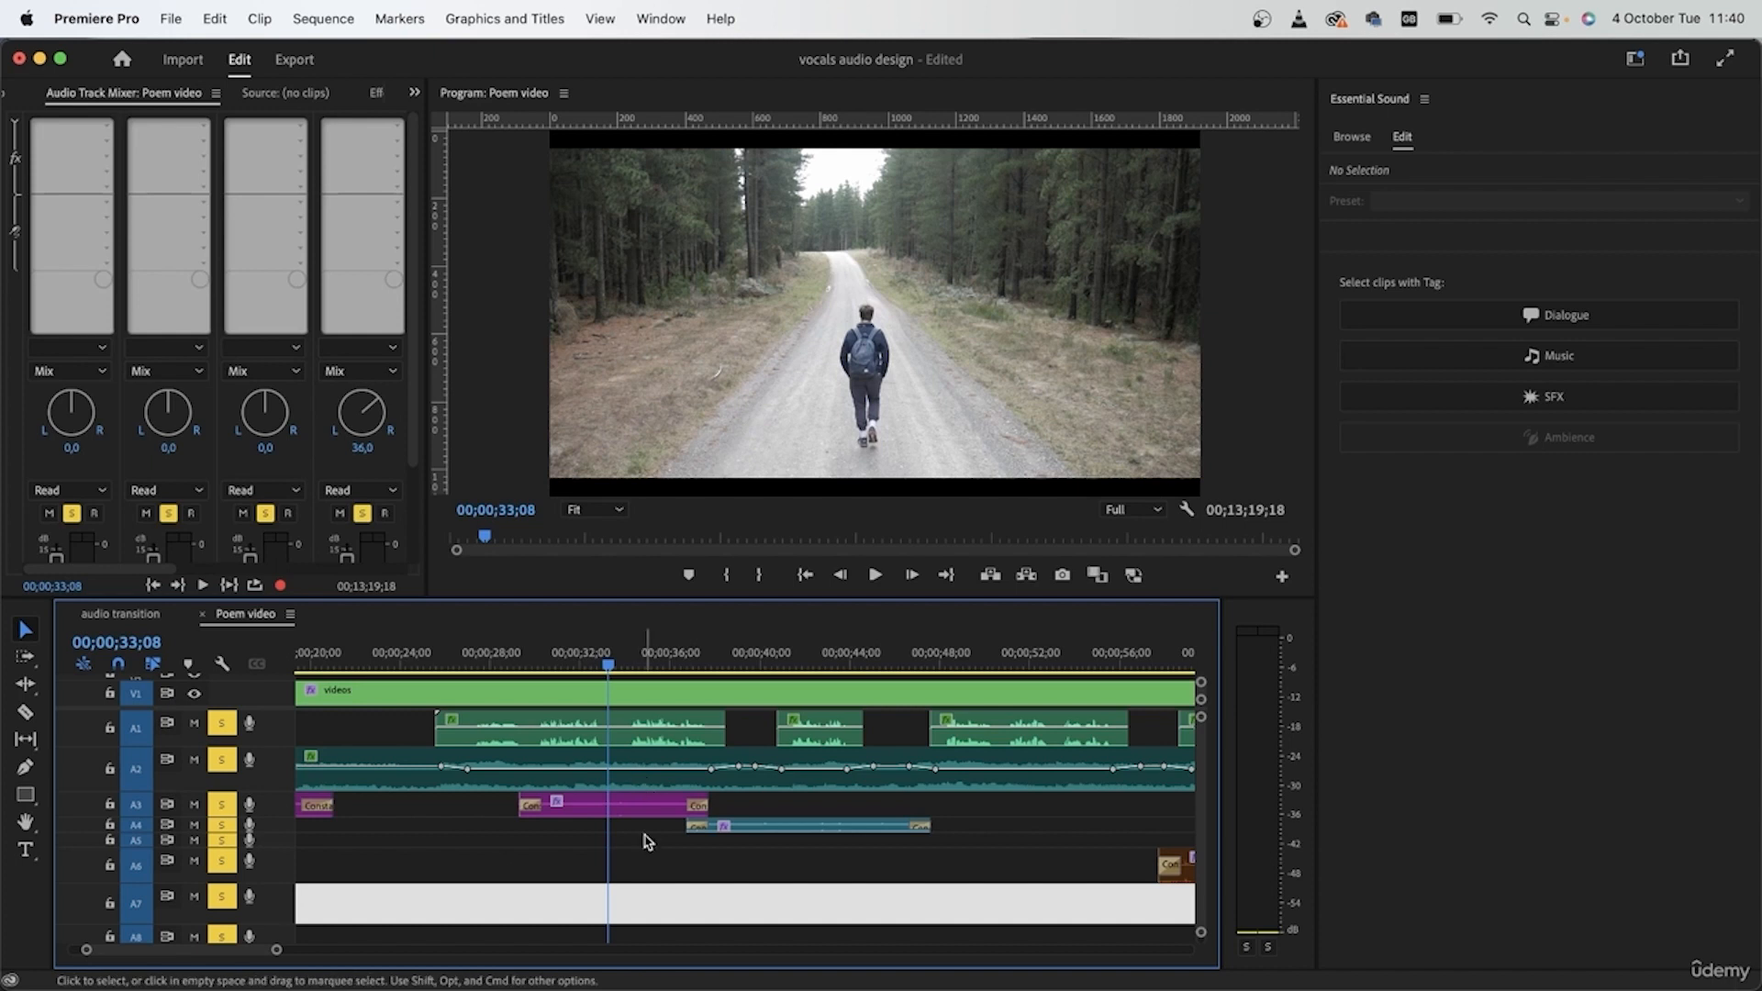
# - Clear the SFX audio type from all effect clips on A3 to A9 and apply the Balanced Background Music preset to them
pyautogui.moveTo(791, 798); pyautogui.dragTo(296, 944)
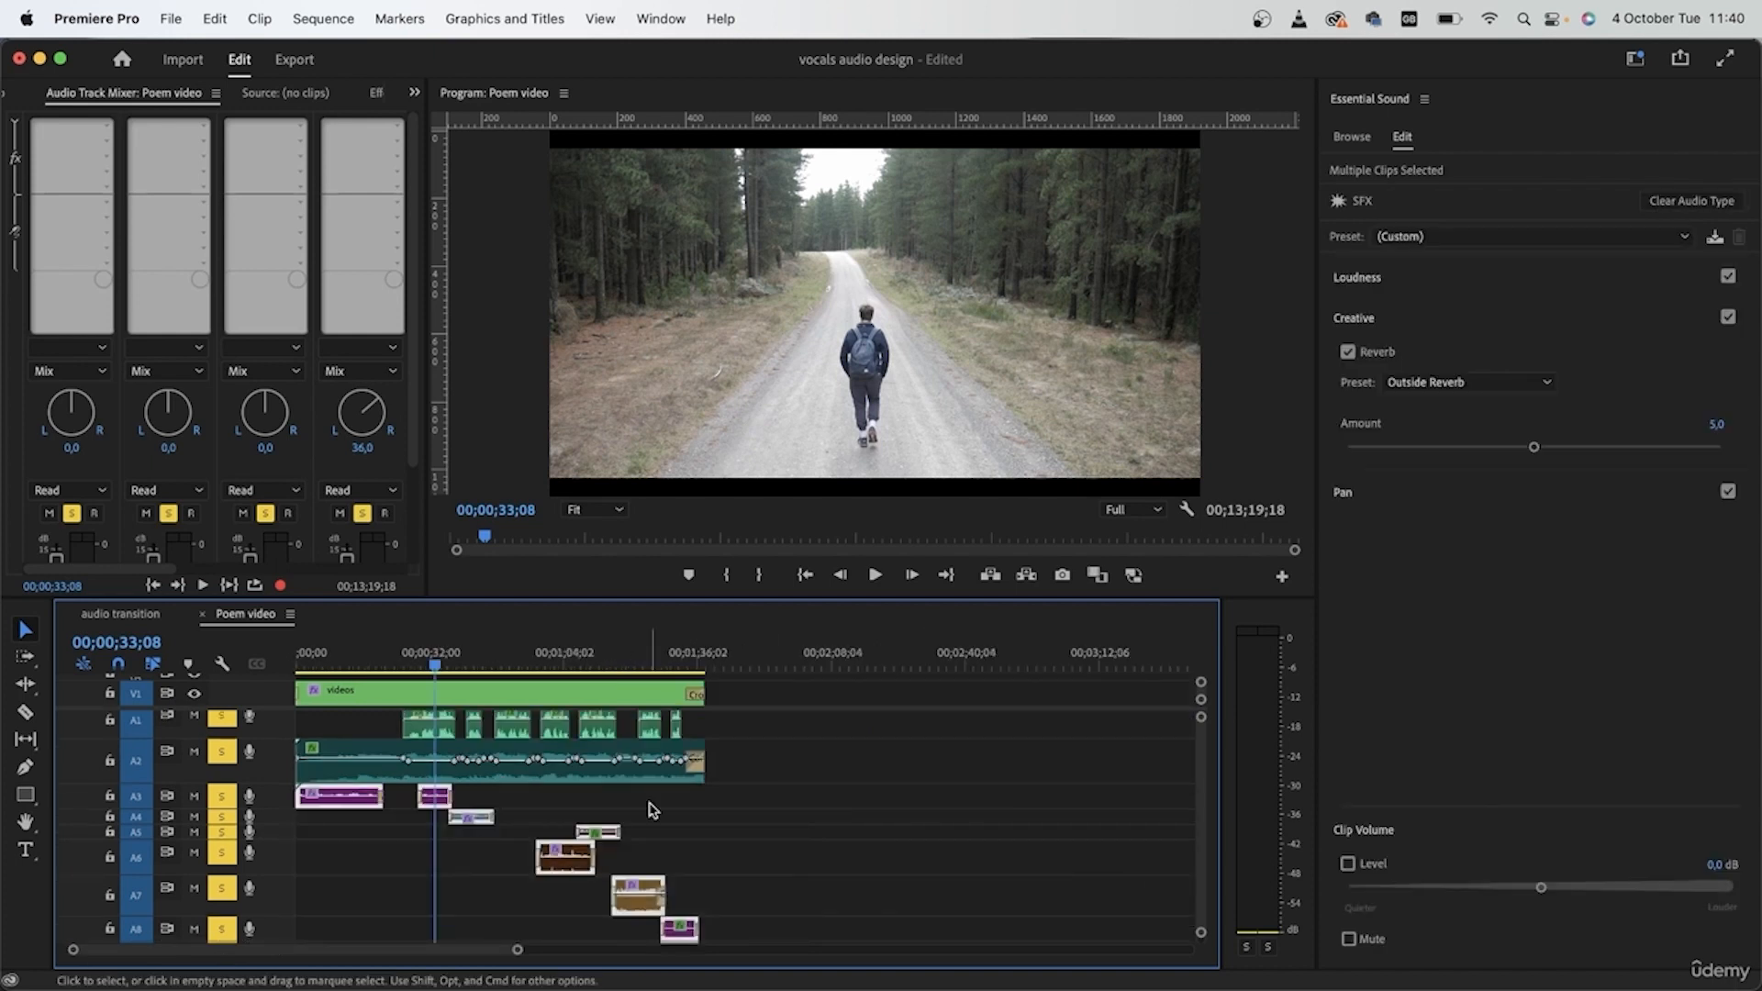
pyautogui.scroll(-3, 651, 809)
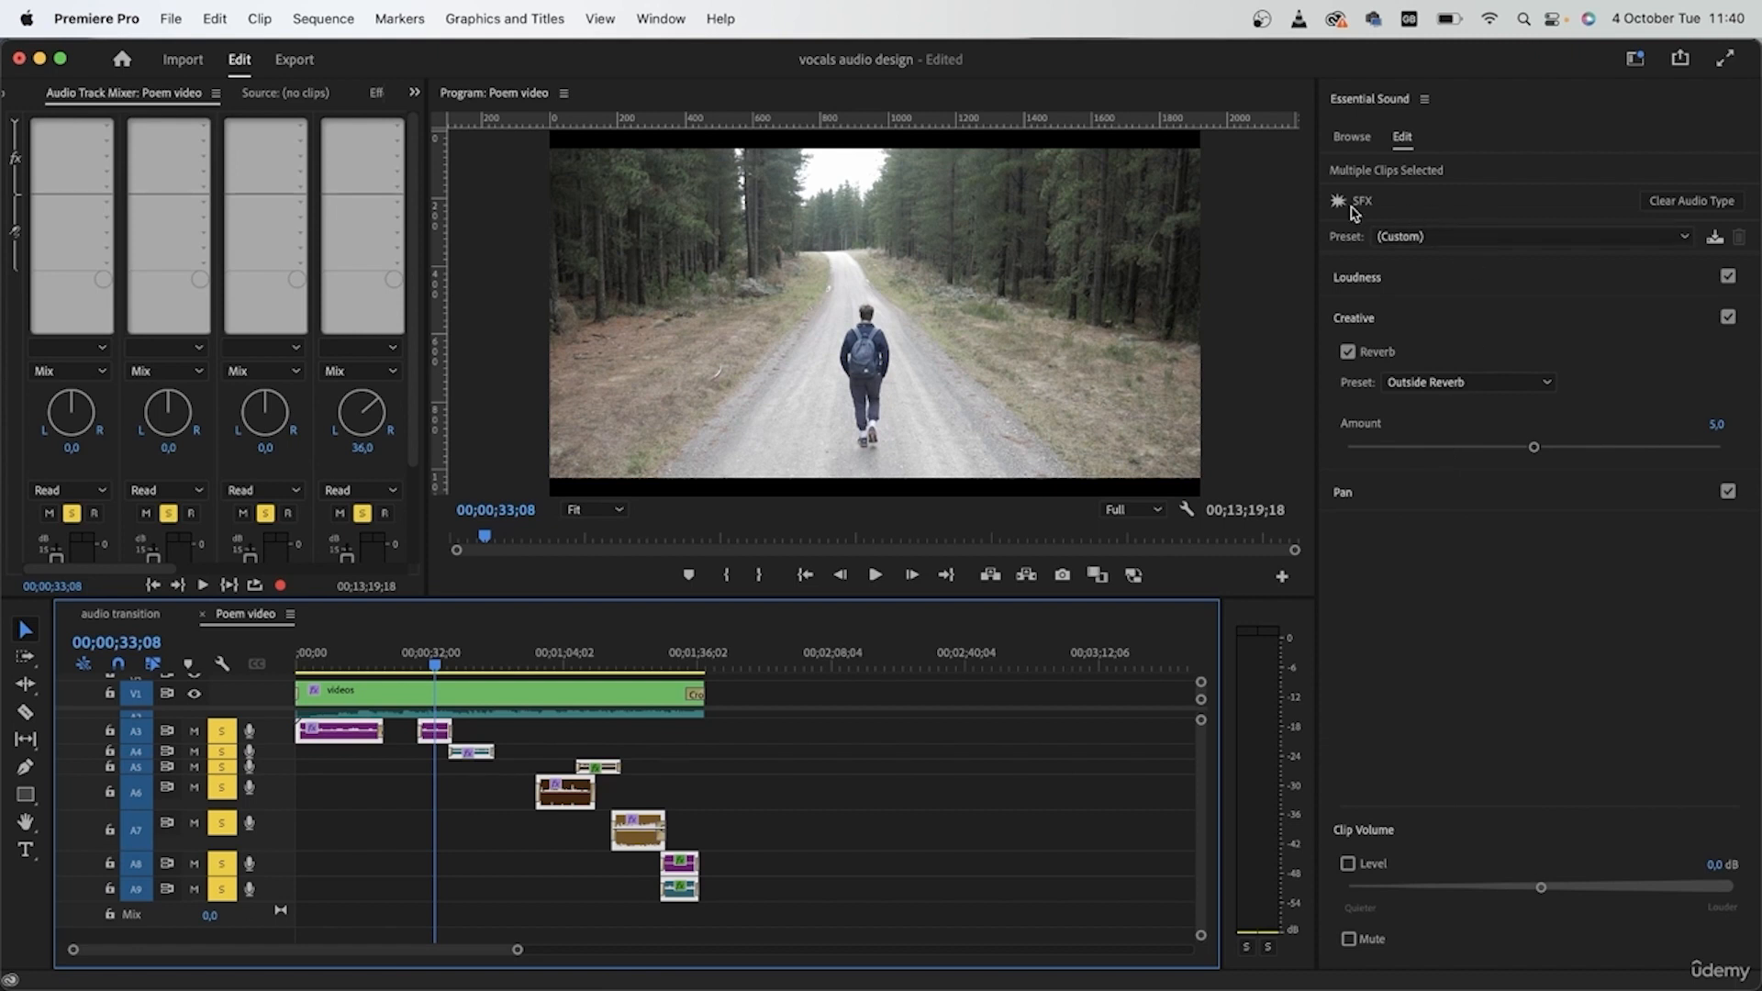
pyautogui.click(1694, 202)
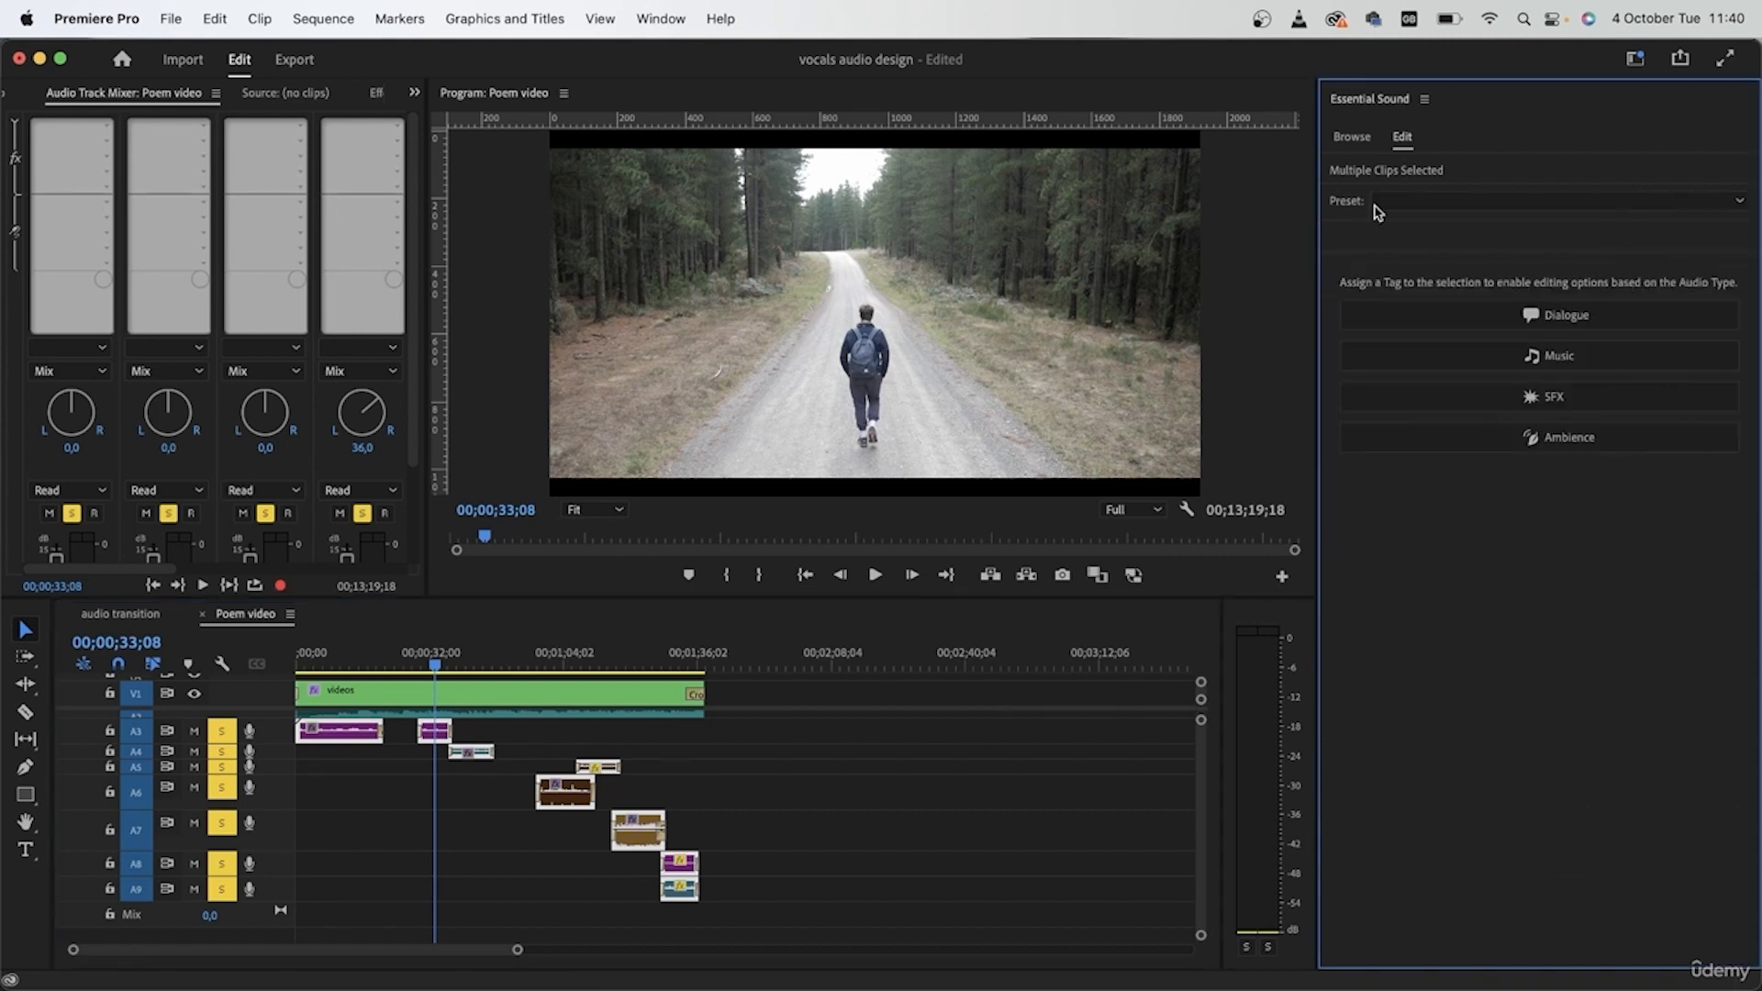
pyautogui.click(1394, 204)
pyautogui.moveTo(1415, 250)
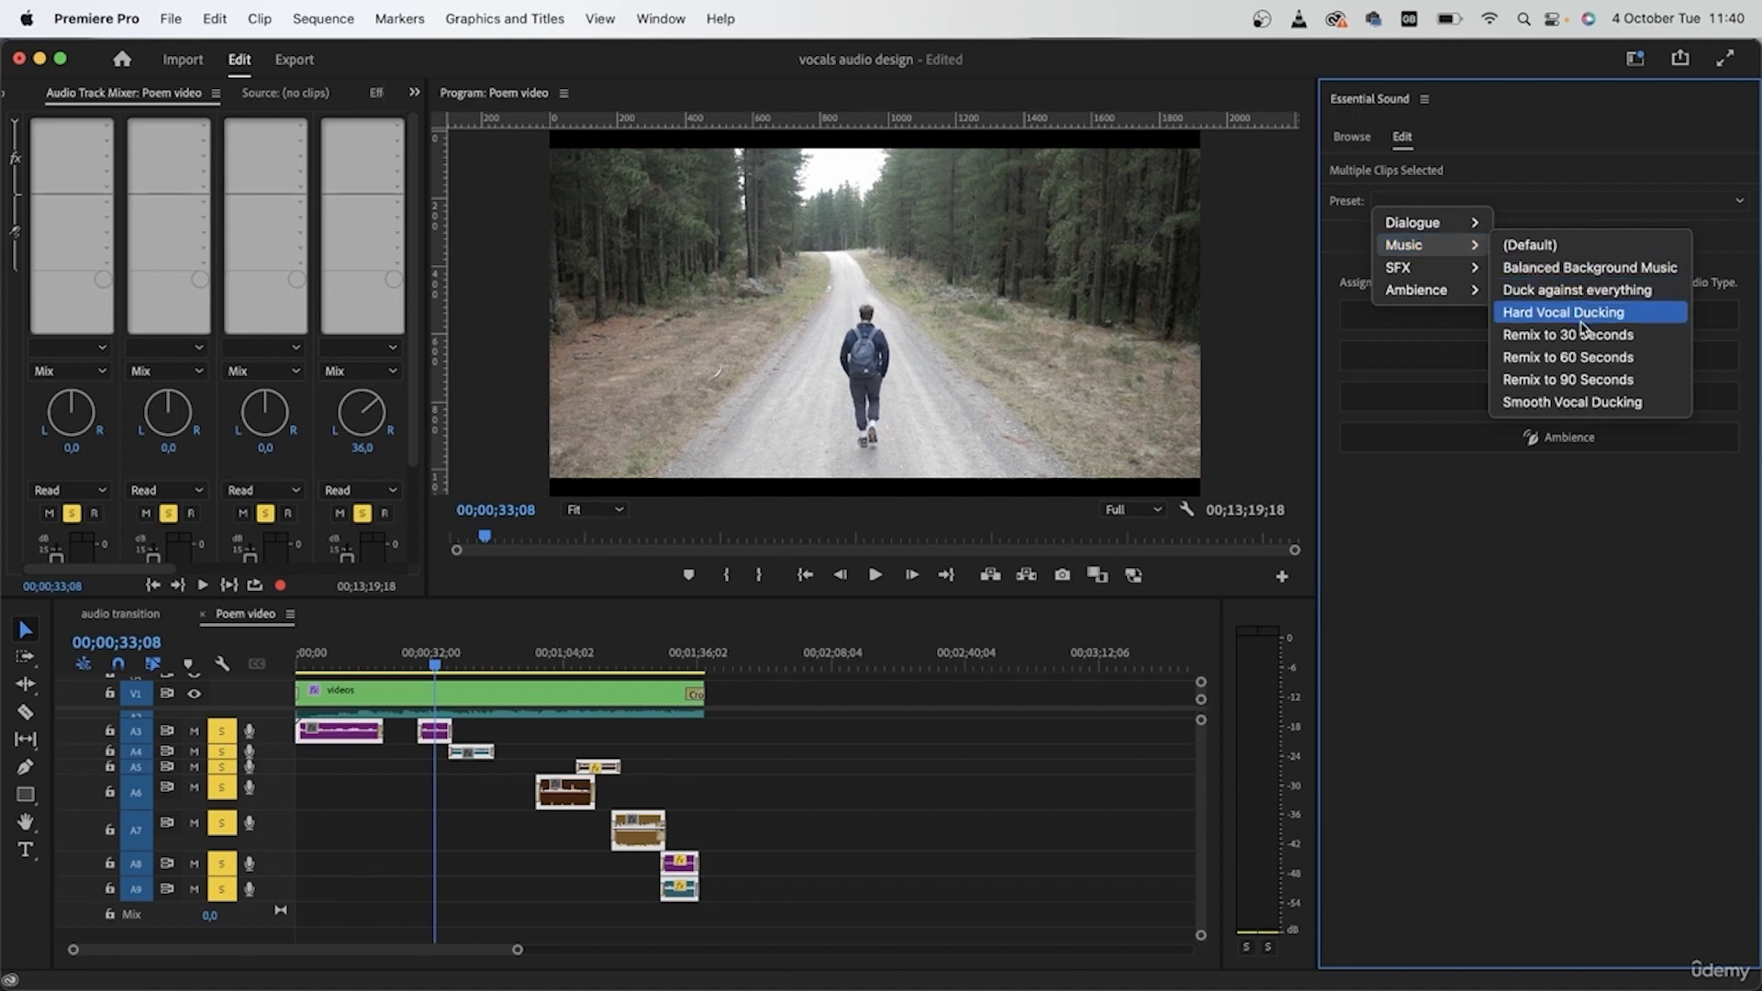
pyautogui.click(1598, 270)
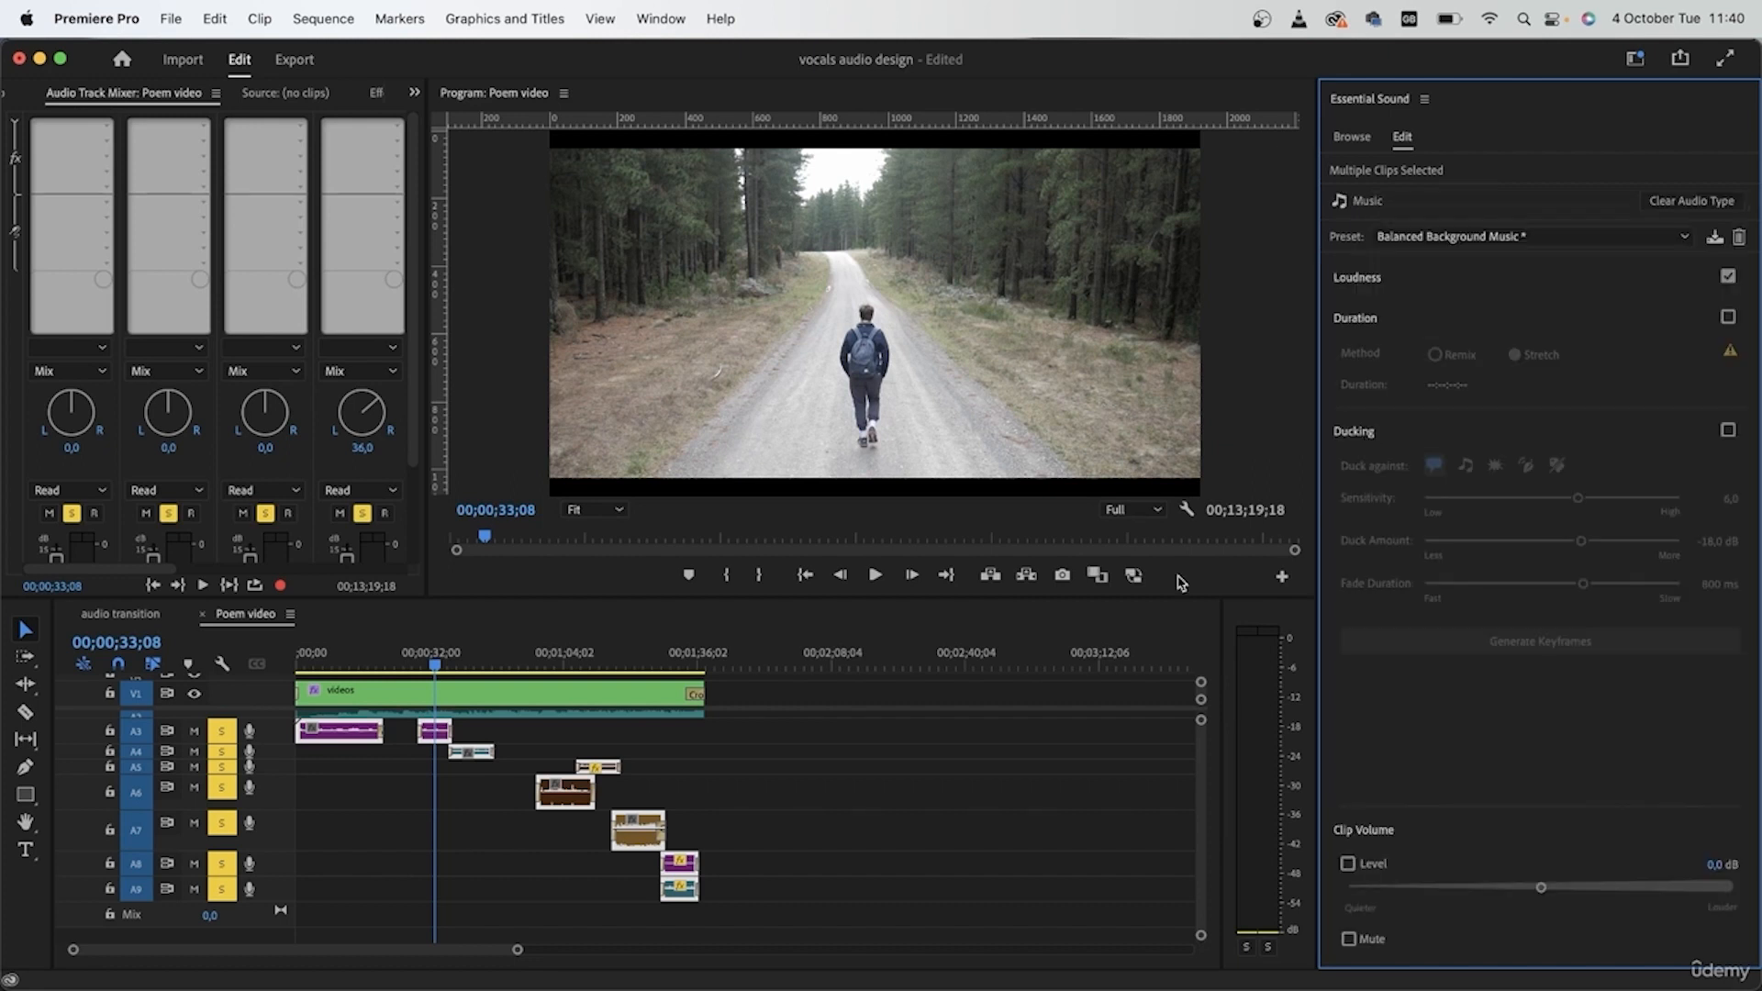
# - Deselect the effect clips and listen to the mix from the sequence start and from 00;00;30;14
pyautogui.click(826, 849)
pyautogui.press('Home')
pyautogui.press('space')
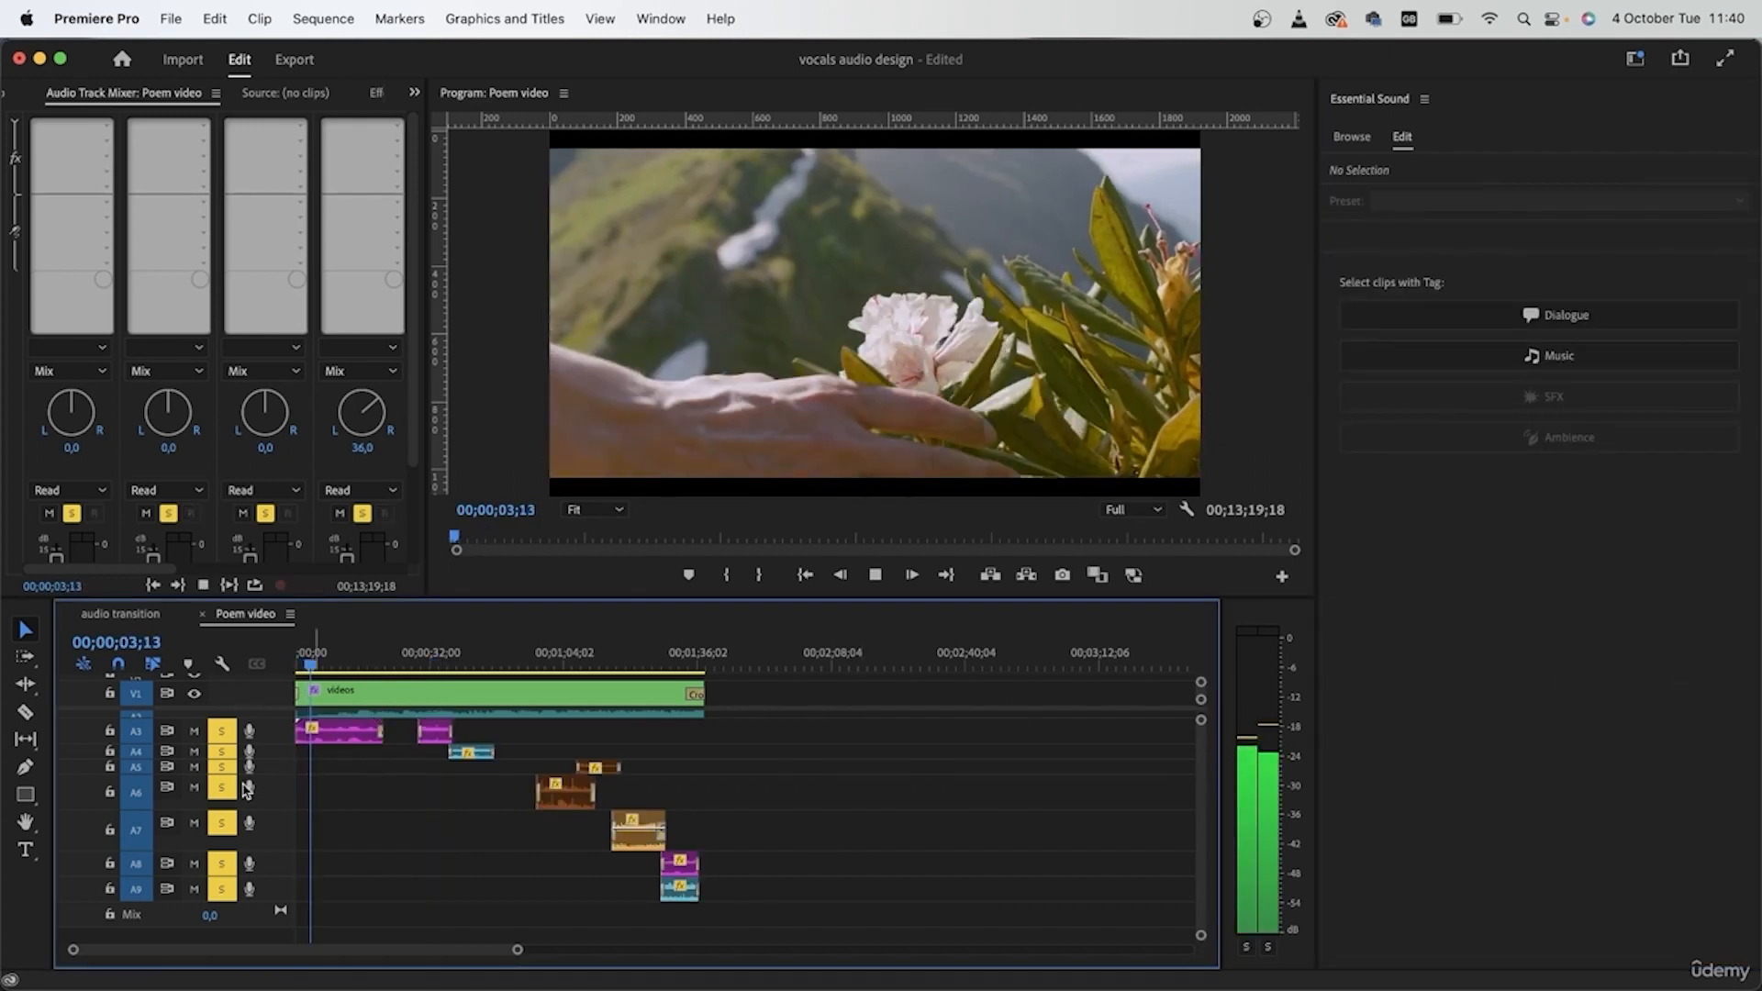
pyautogui.scroll(2, 441, 770)
pyautogui.scroll(-1, 476, 805)
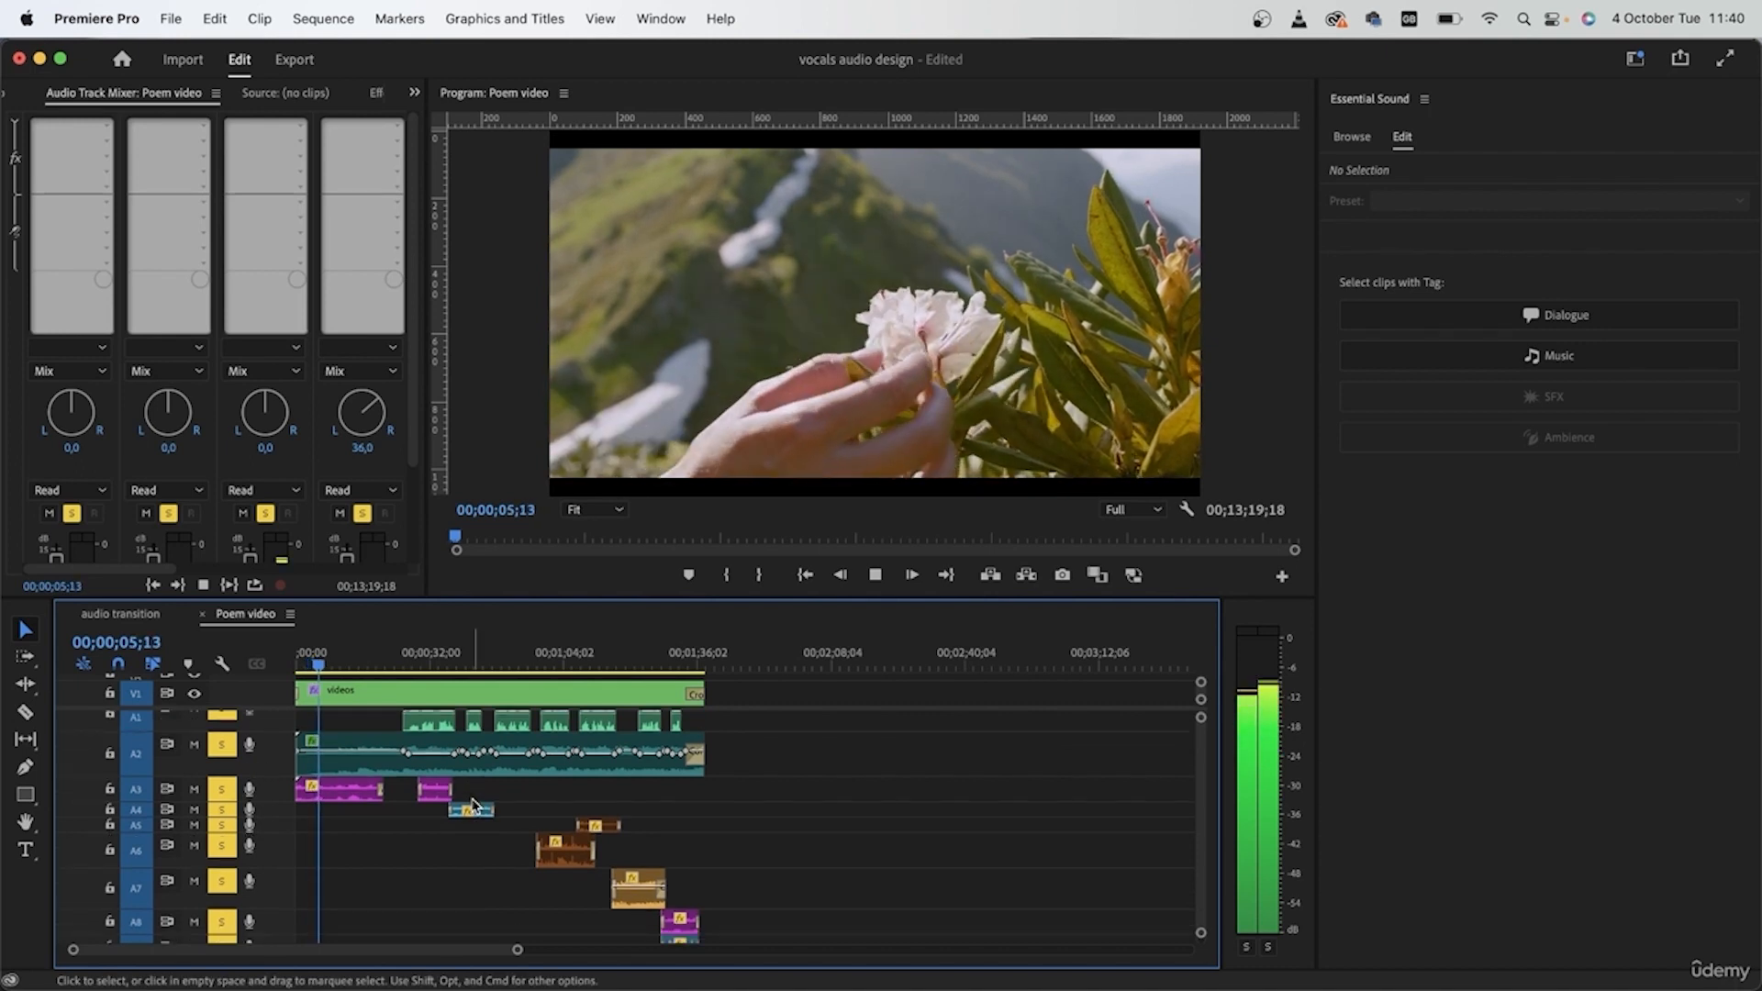
pyautogui.click(423, 646)
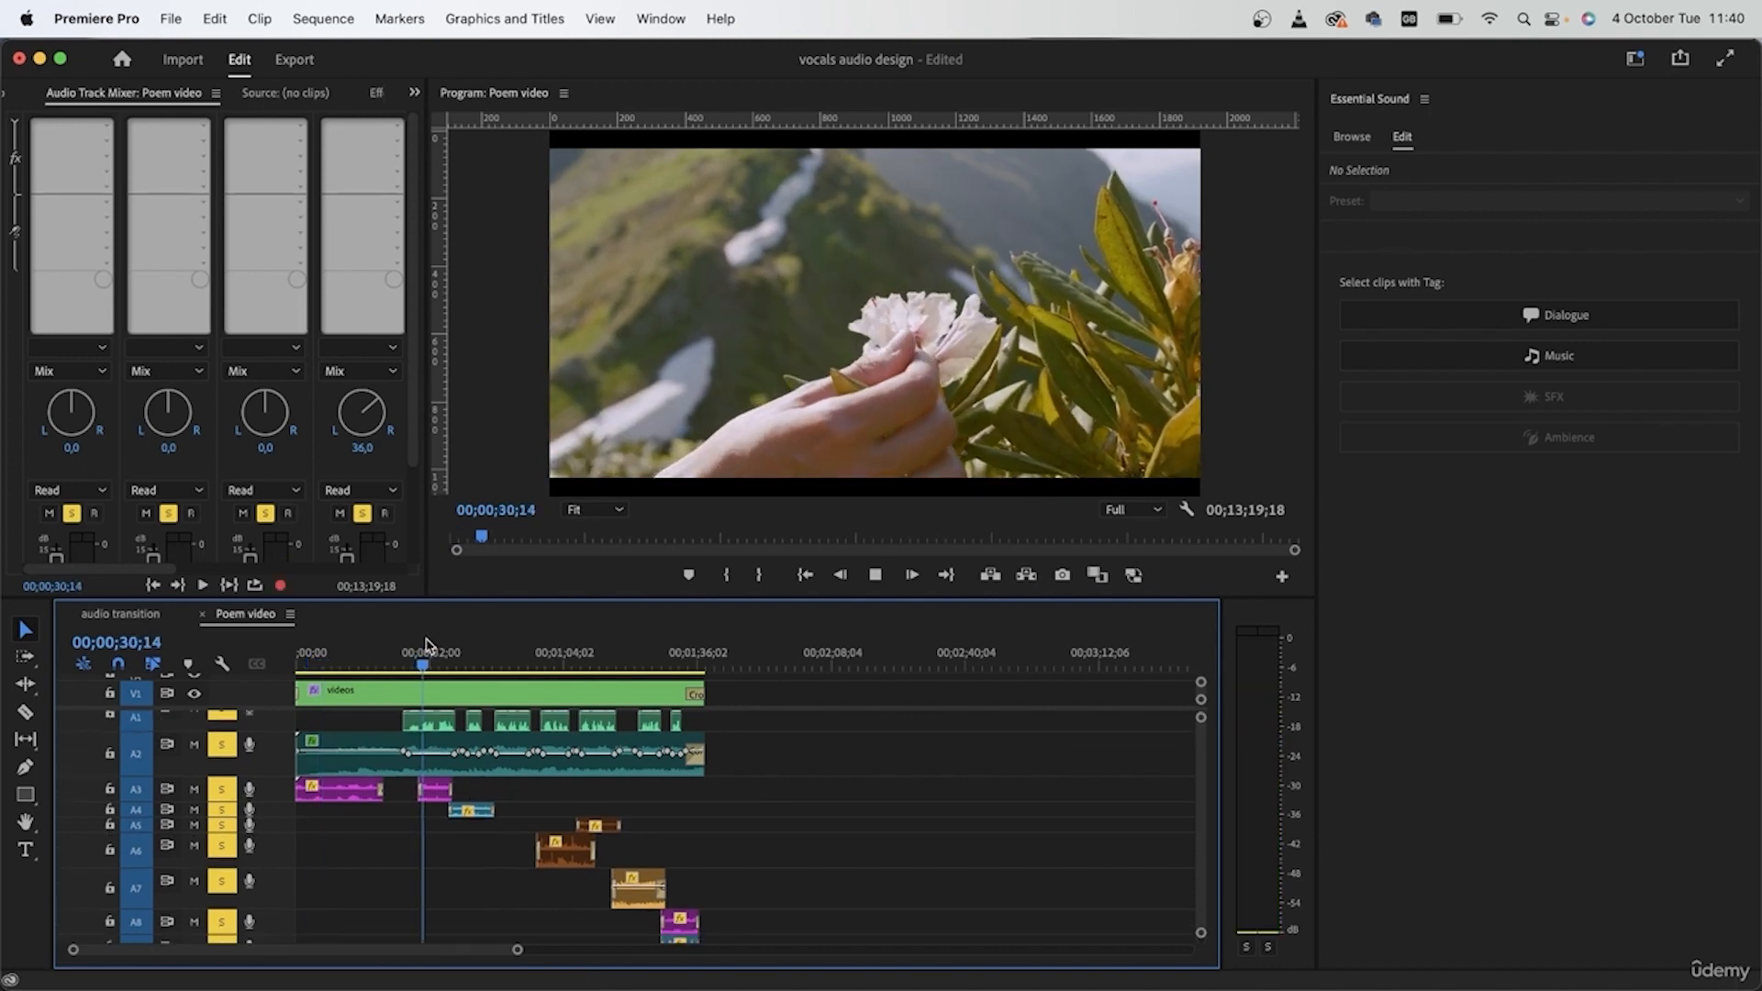
pyautogui.press('space')
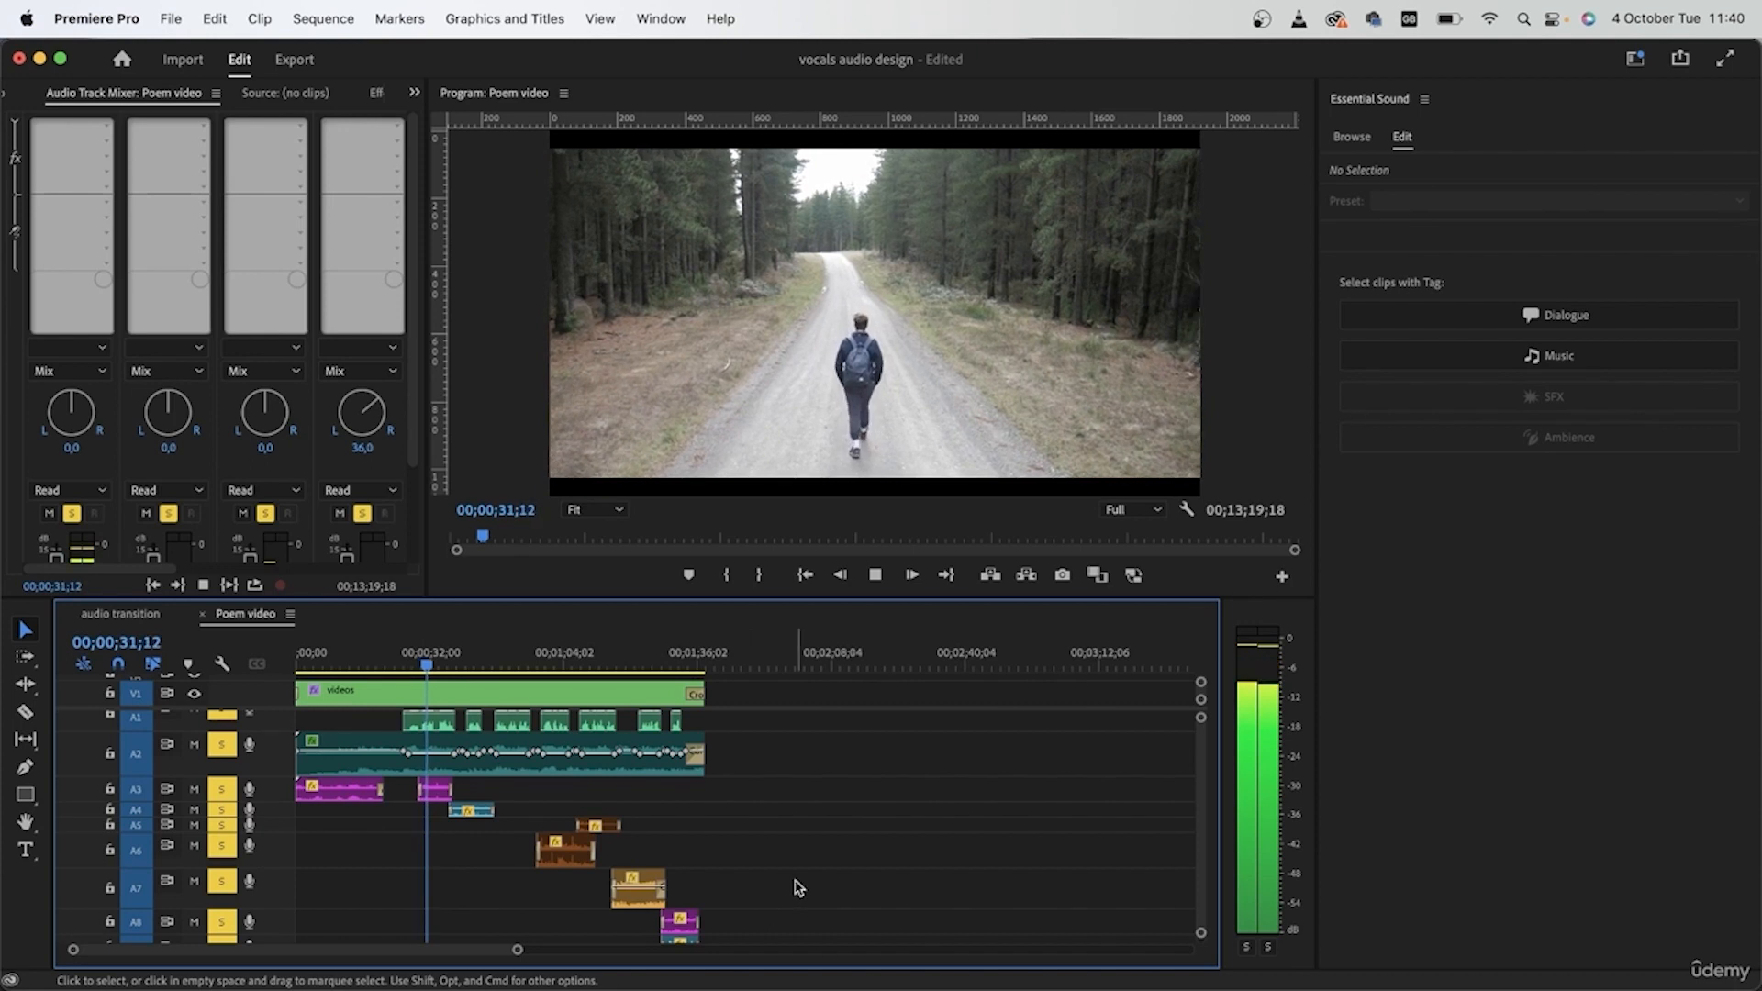
# - Stop playback, select all the effect clips on tracks A3 to A9 and set their clip volume level to -13,8 dB
pyautogui.moveTo(797, 929); pyautogui.dragTo(555, 840)
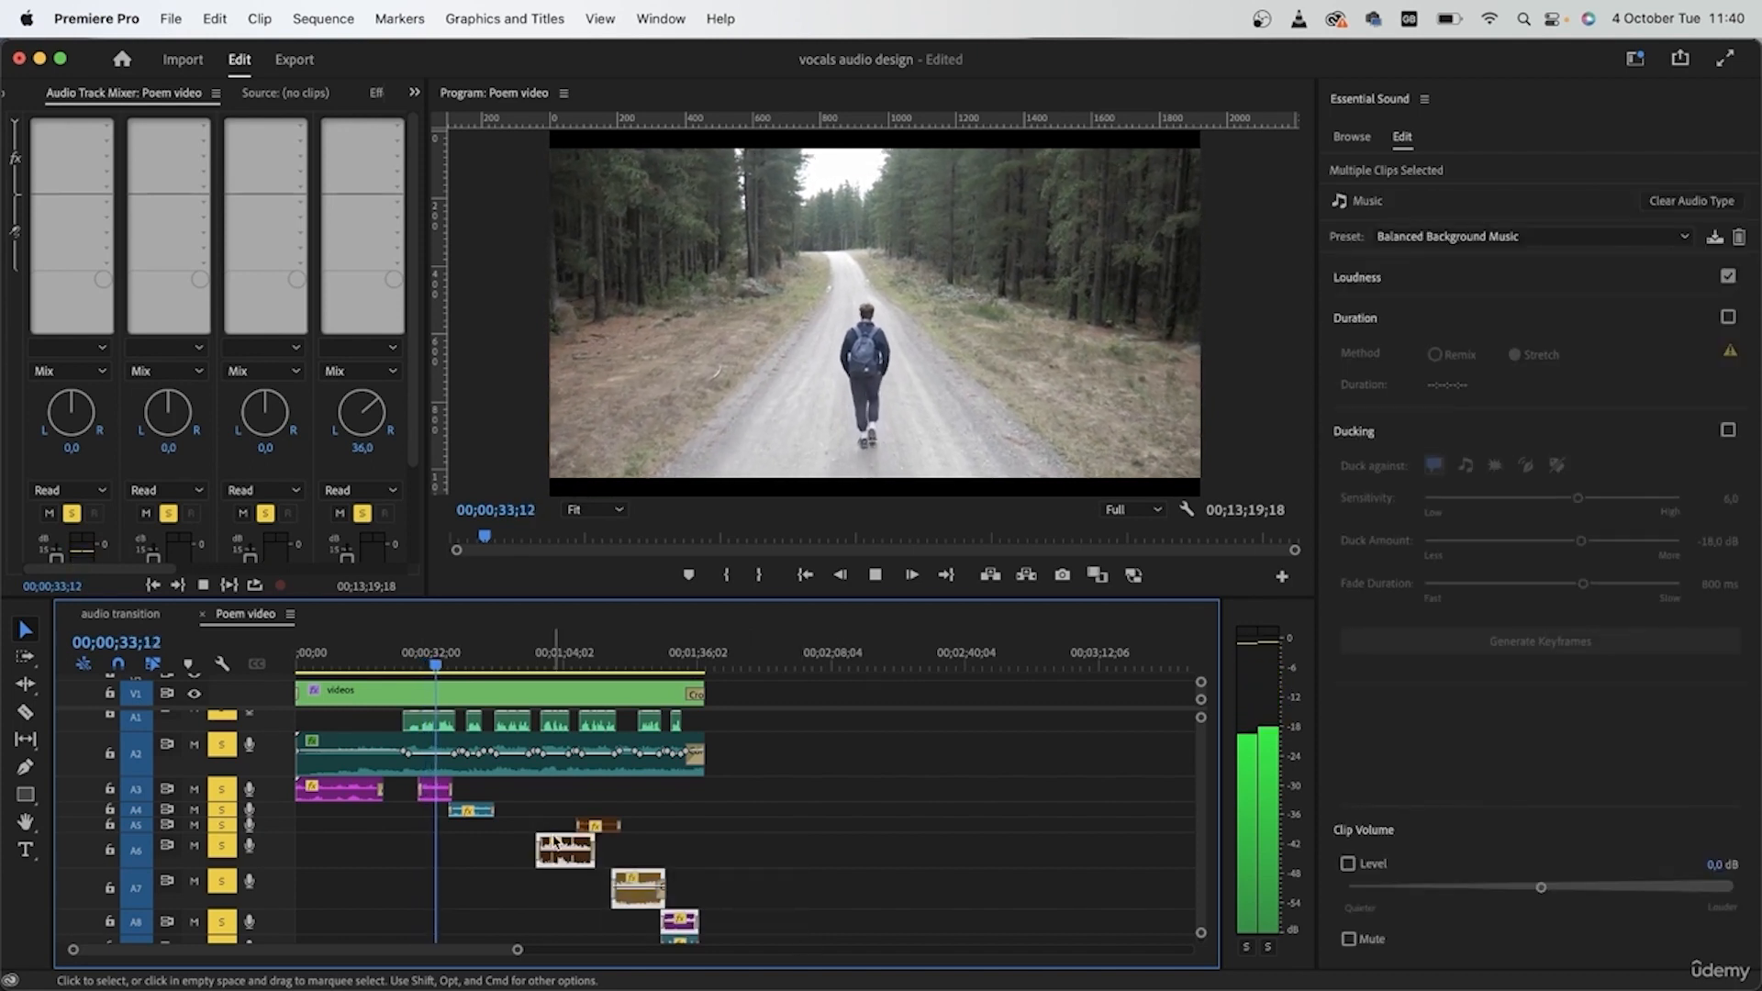
pyautogui.press('space')
pyautogui.moveTo(732, 780); pyautogui.dragTo(322, 919)
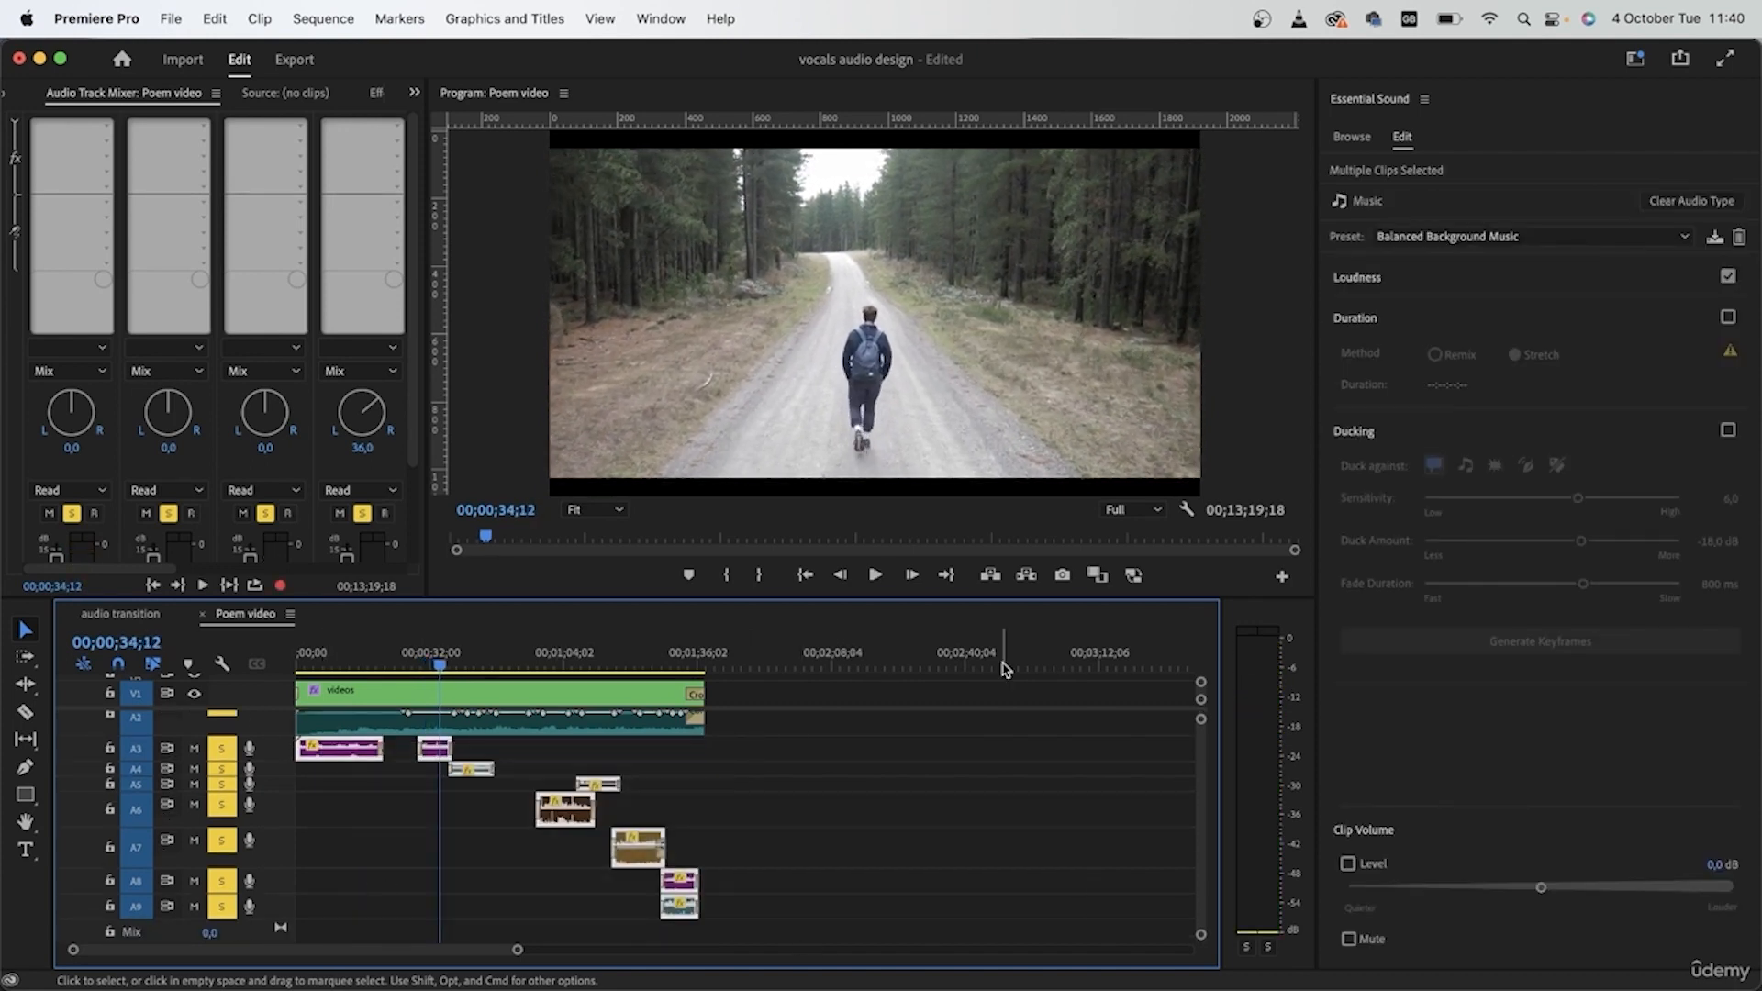
pyautogui.click(1465, 888)
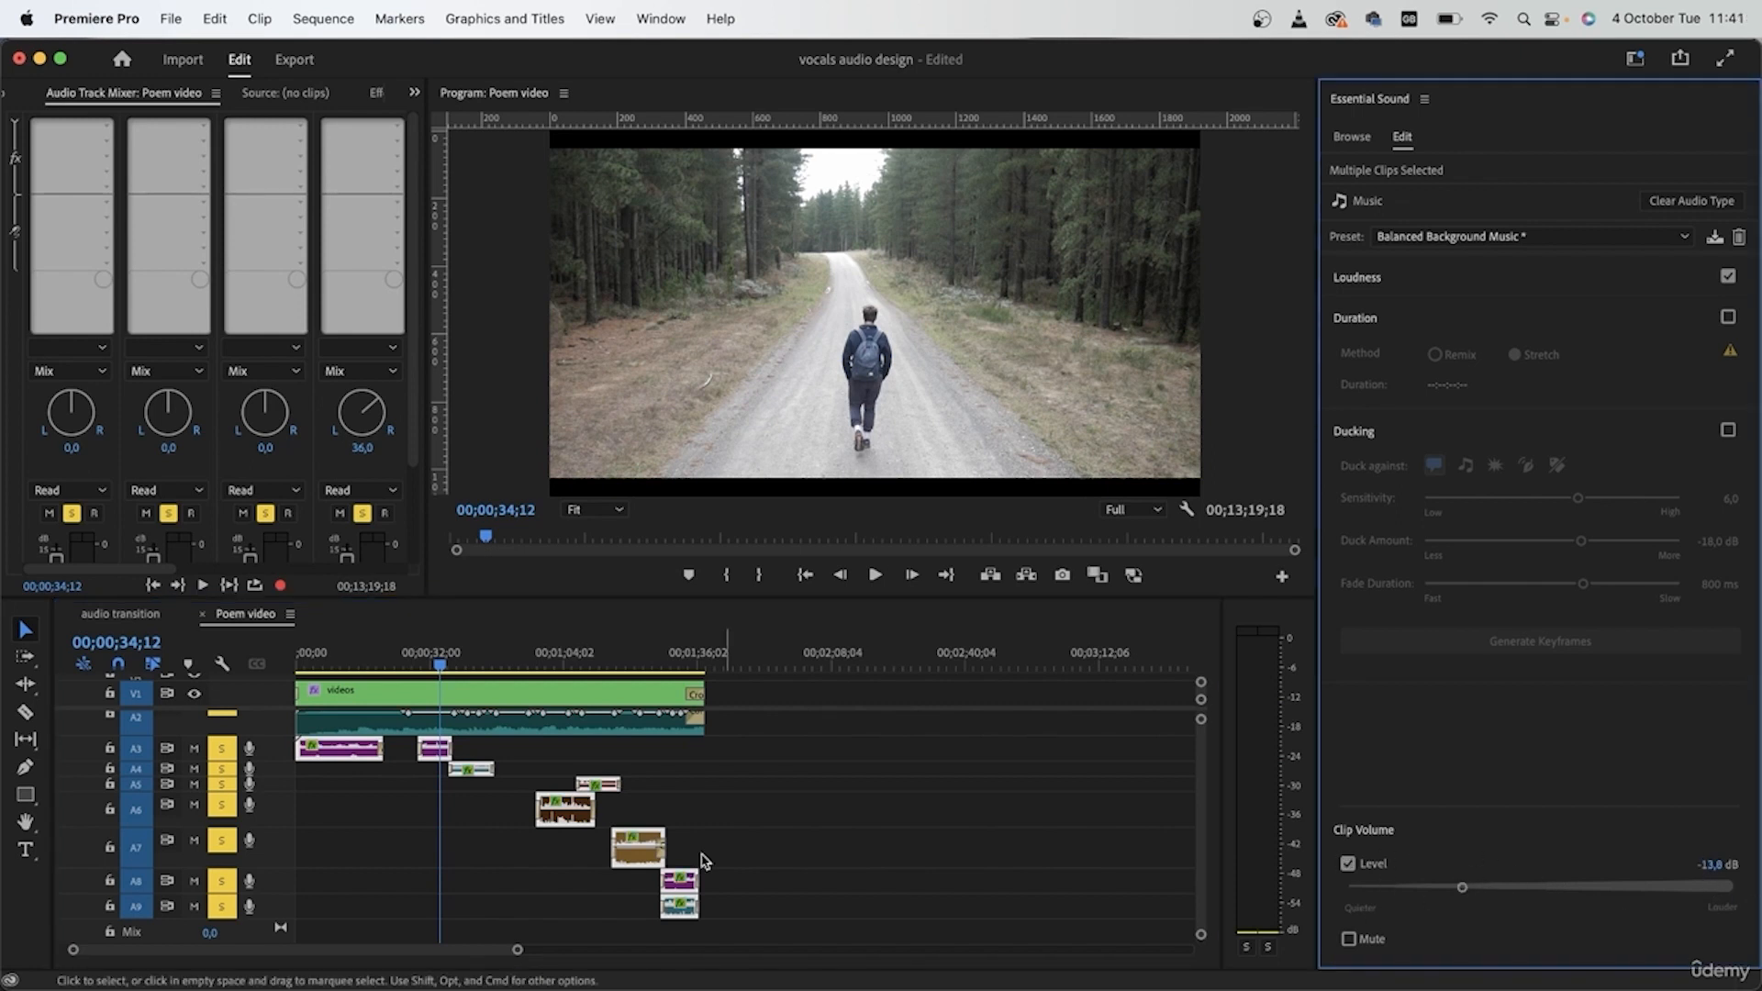
# - Check the A2 music clip's ducking settings and play the mix from near 00;00;30;00, then deselect the clip
pyautogui.scroll(3, 623, 808)
pyautogui.click(514, 761)
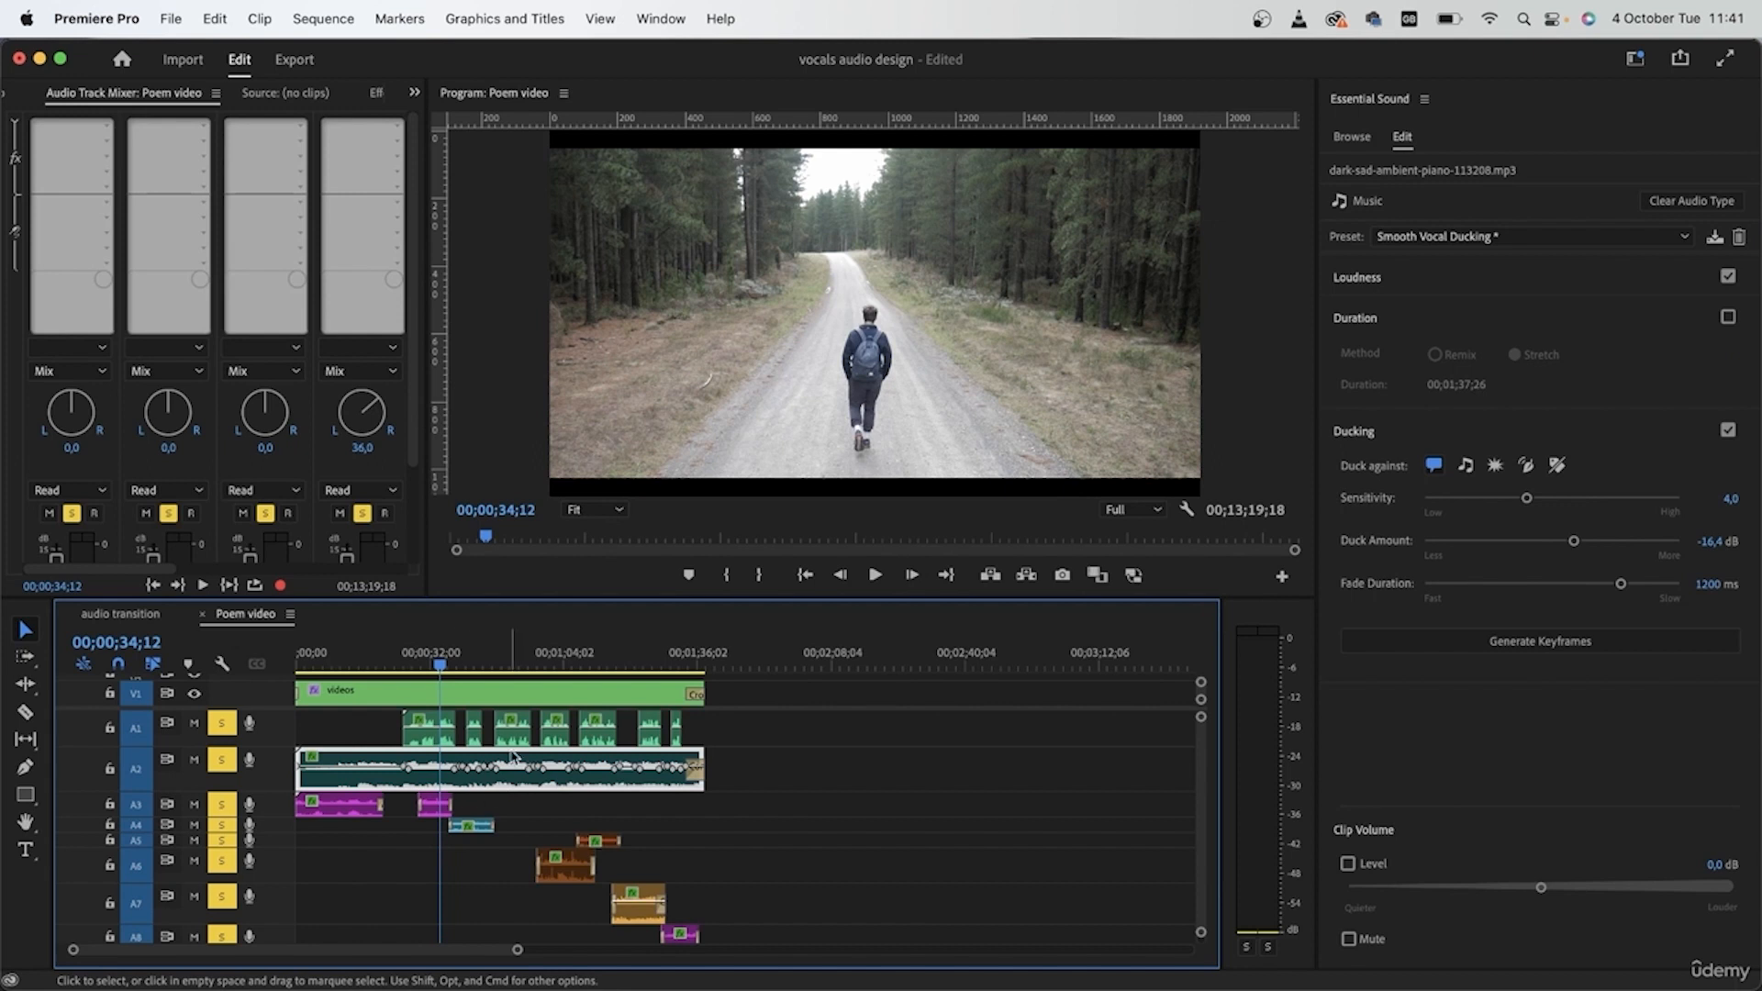
pyautogui.click(416, 654)
pyautogui.press('space')
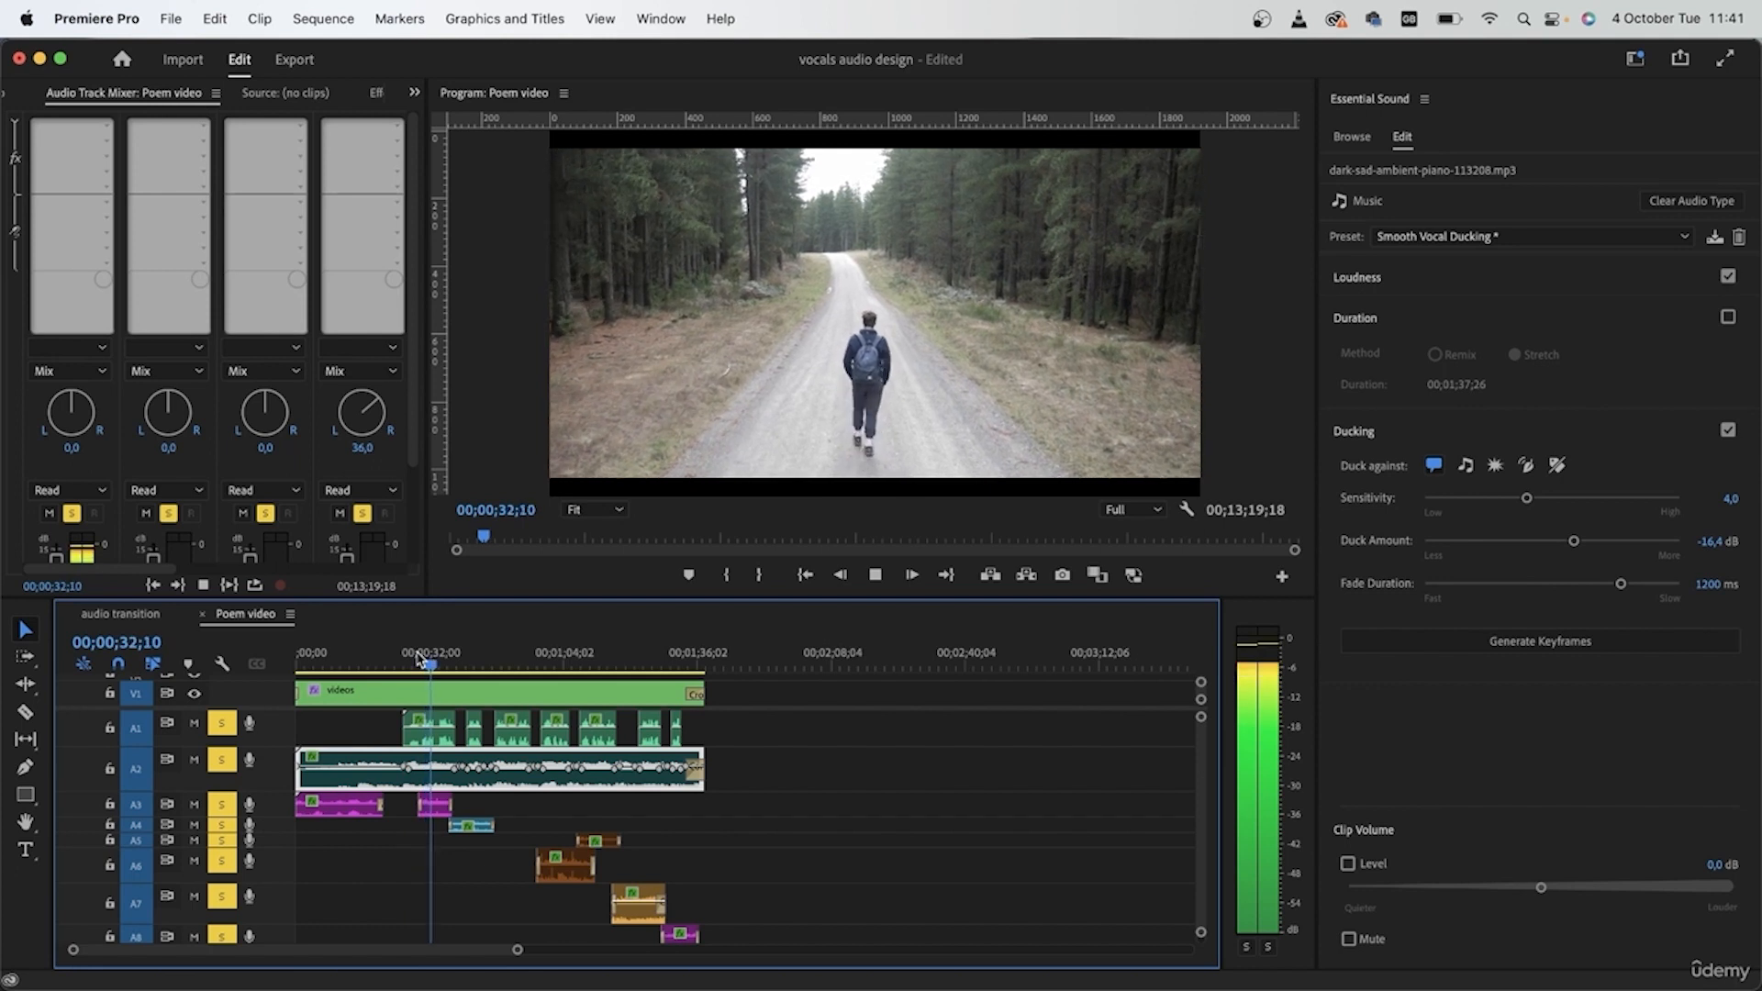
pyautogui.click(826, 924)
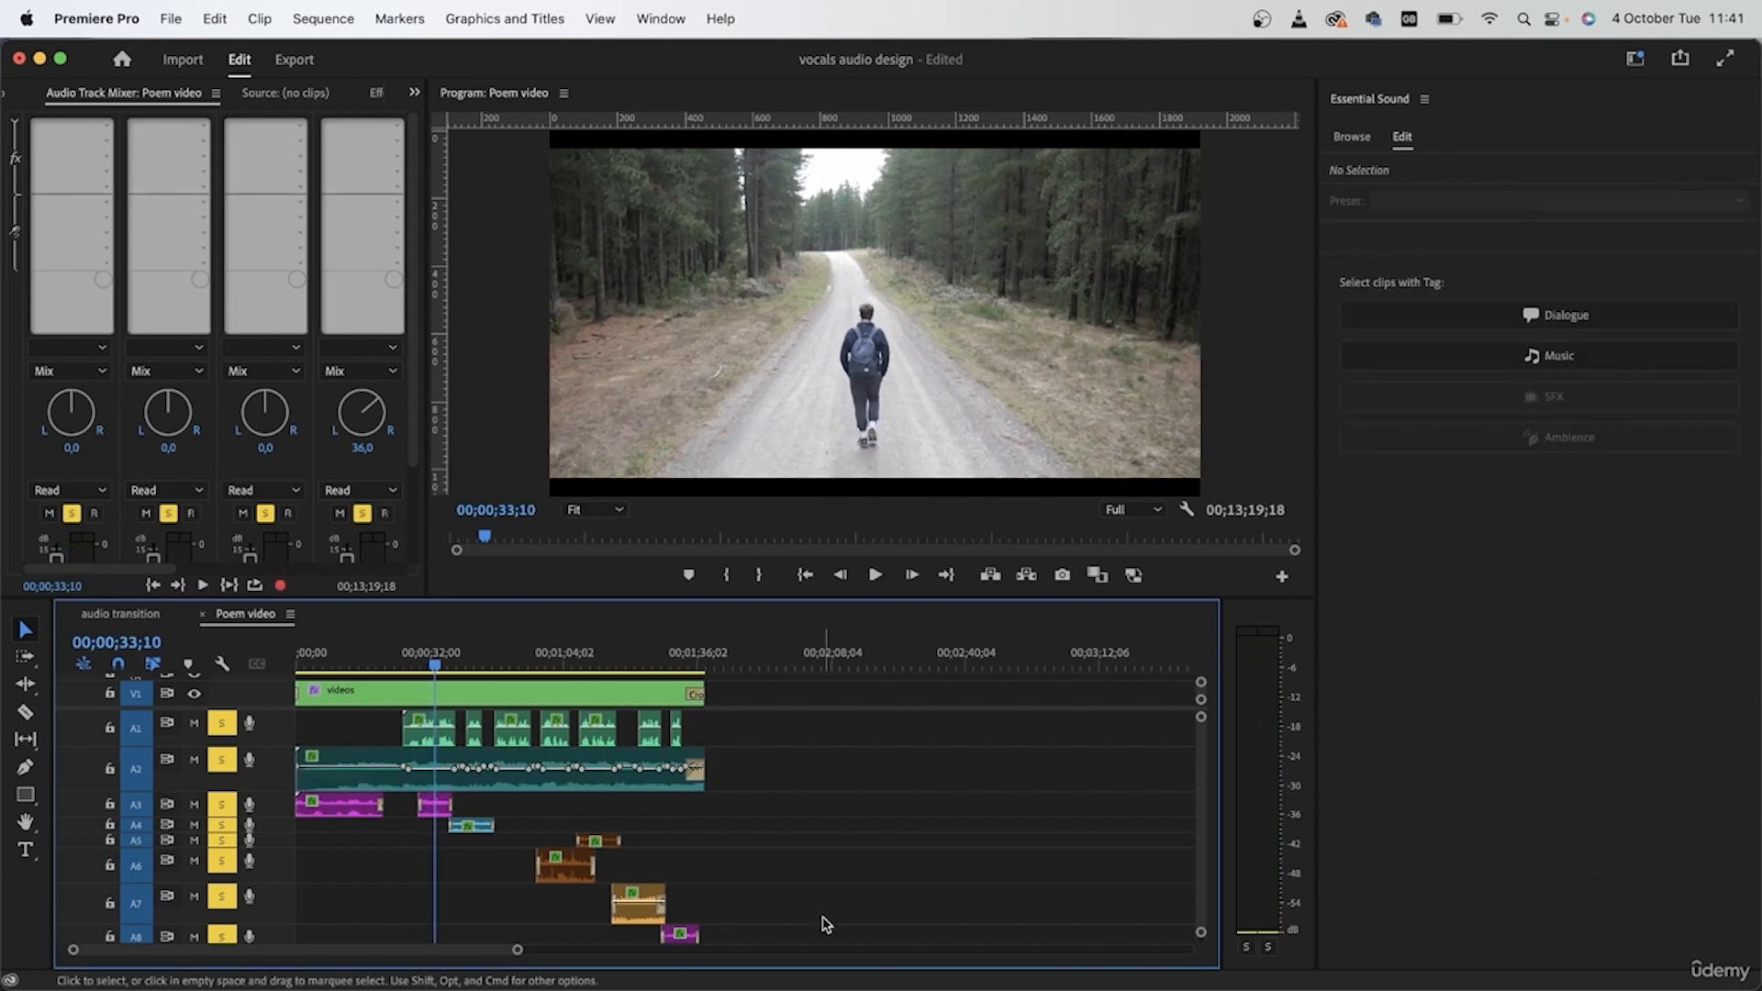